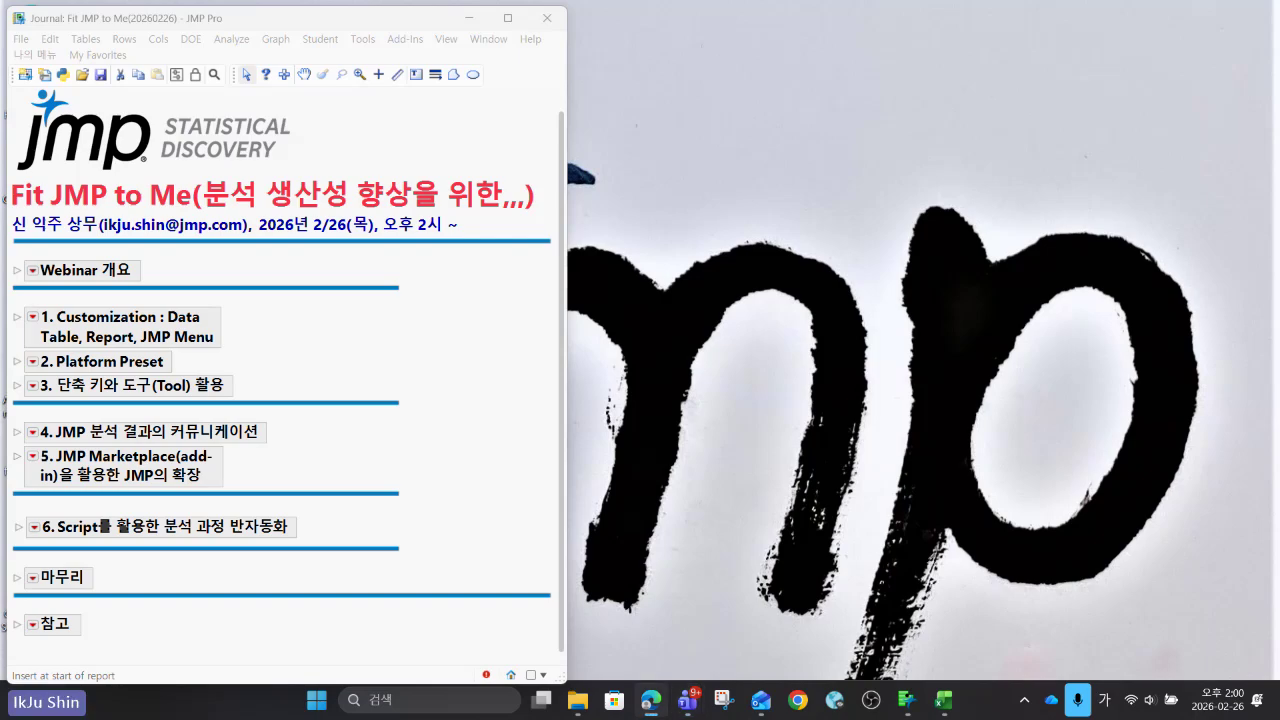
Switch to the Edge browser and open the live events page (라이브 이벤트) of the JMP website.
key("alt+Tab")
left_click_drag(1233, 223, 1082, 189)
left_click(1082, 185)
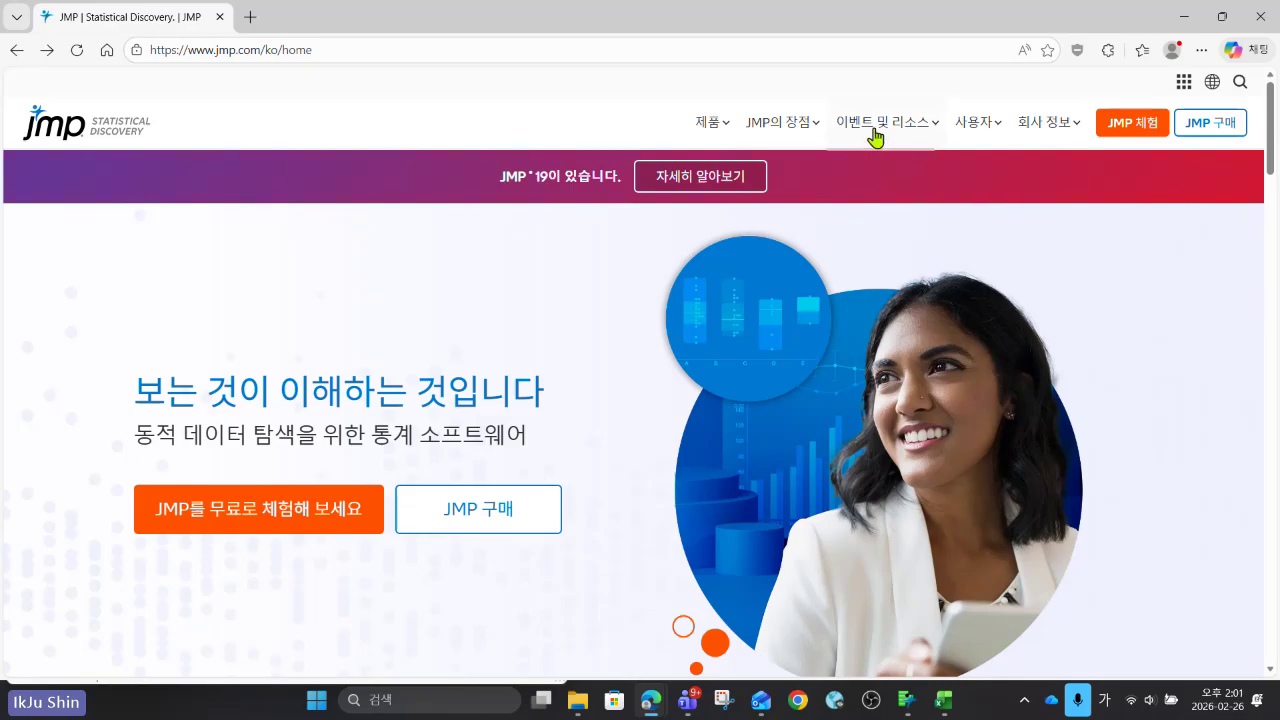
mouse_move(876, 136)
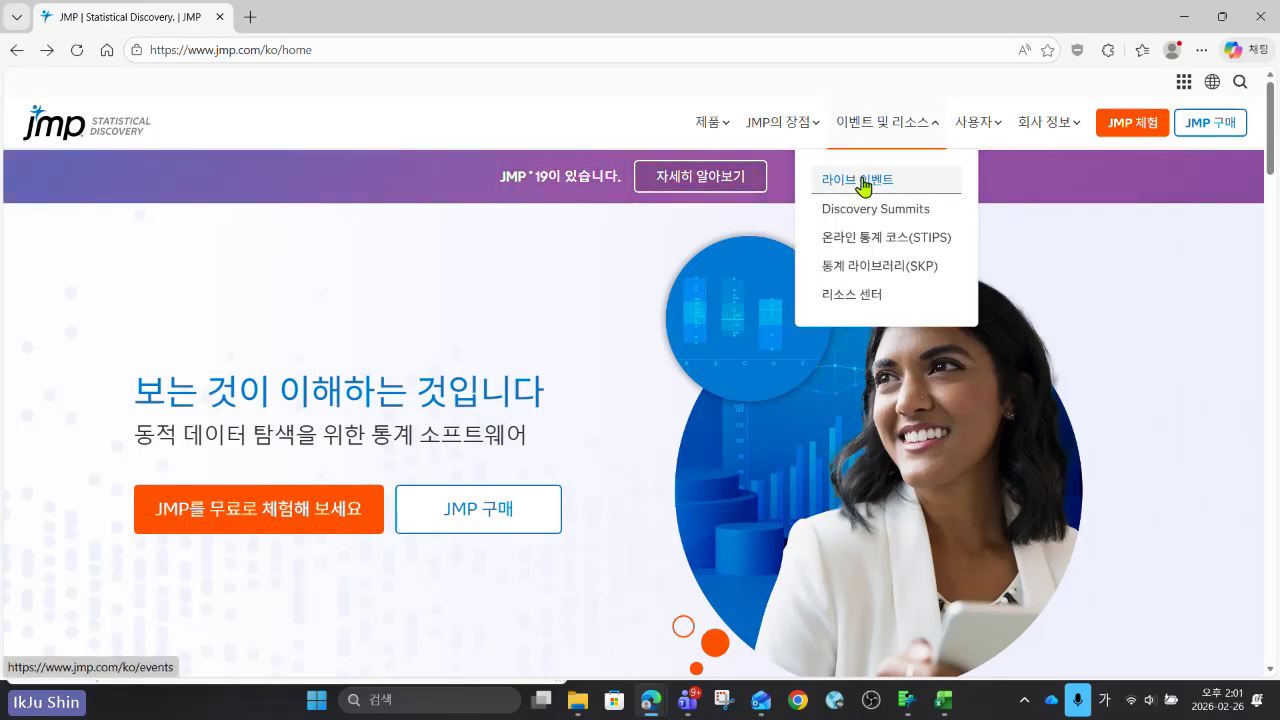
left_click(862, 180)
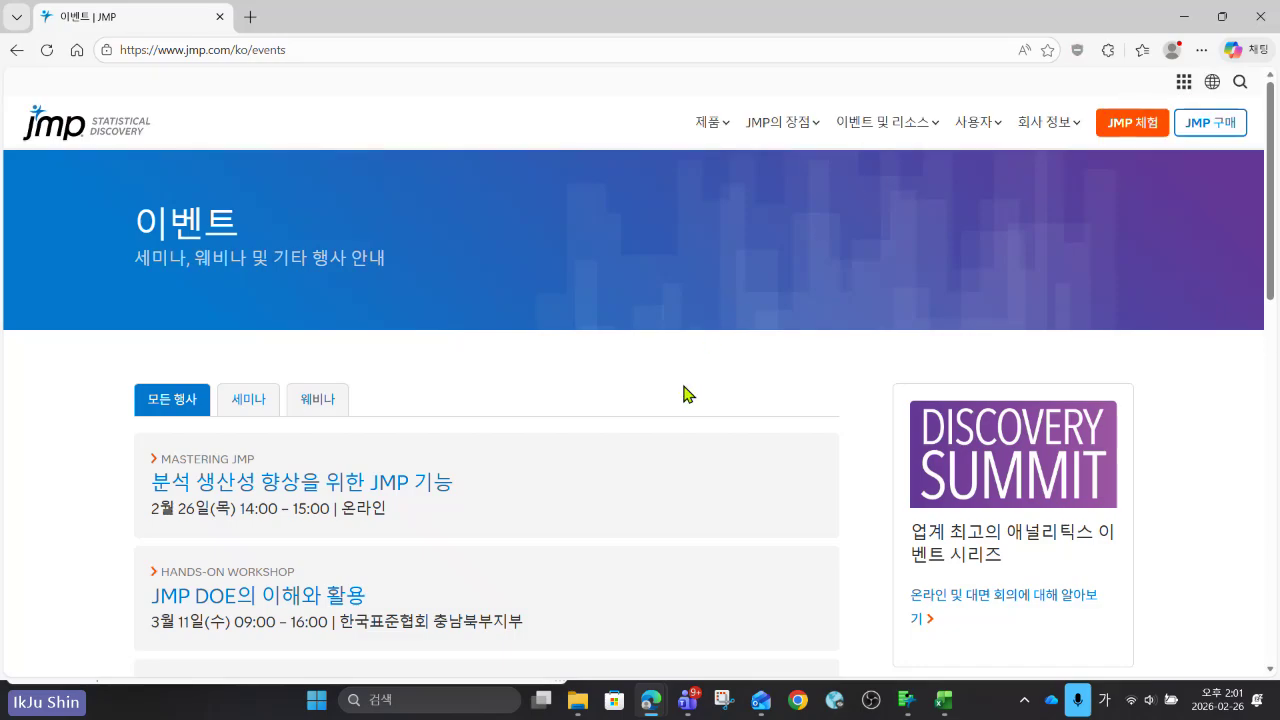
Examine the list of upcoming JMP seminars and webinars on the events page.
scroll(683, 393, "down", 2)
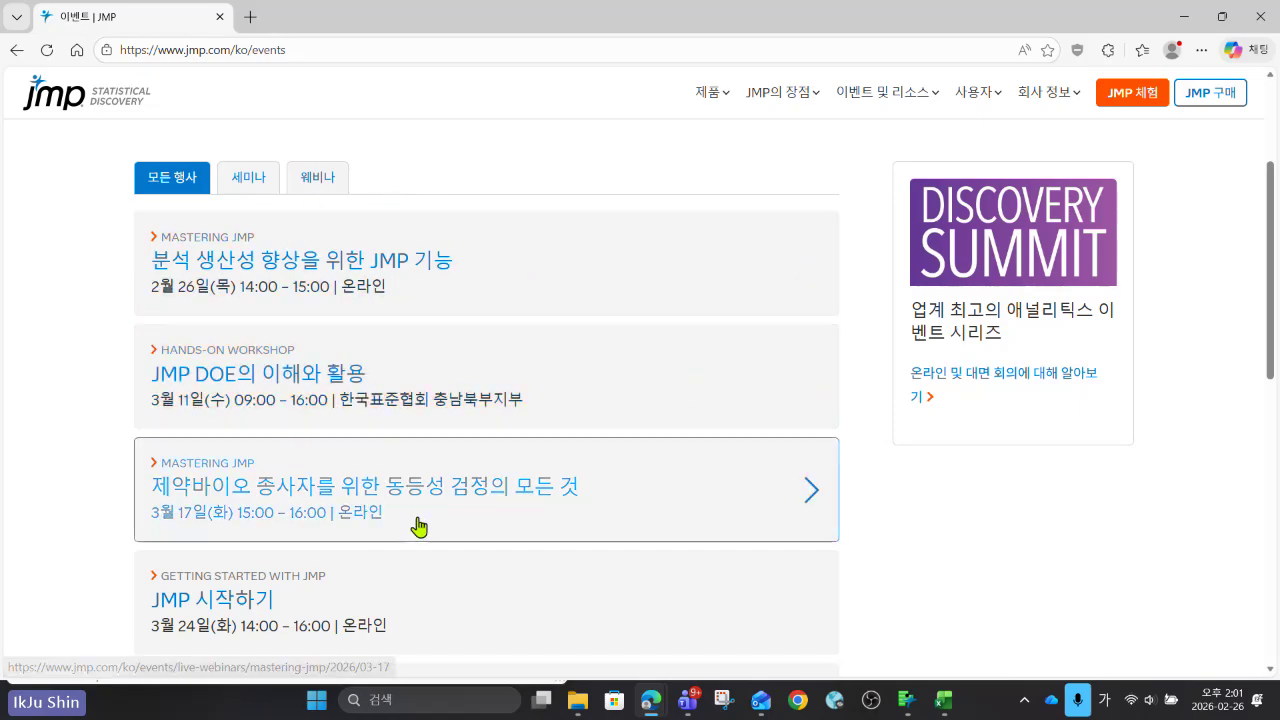
scroll(418, 527, "down", 7)
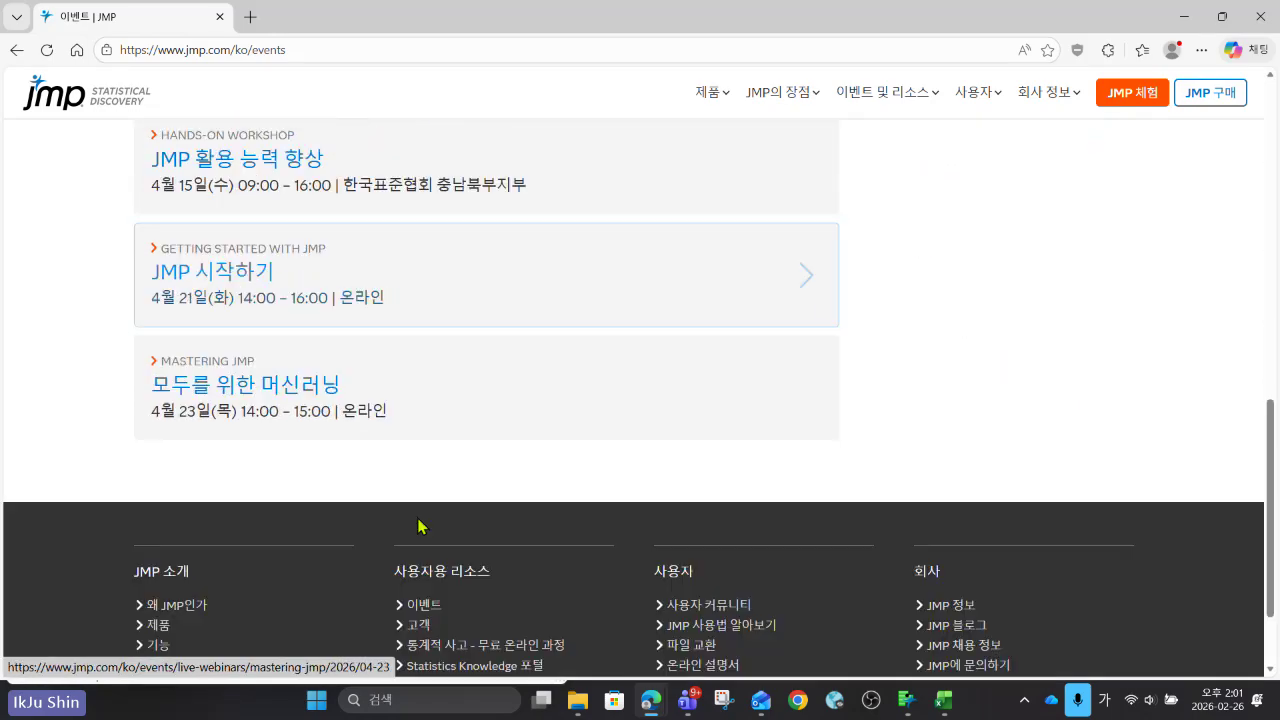
scroll(418, 527, "up", 6)
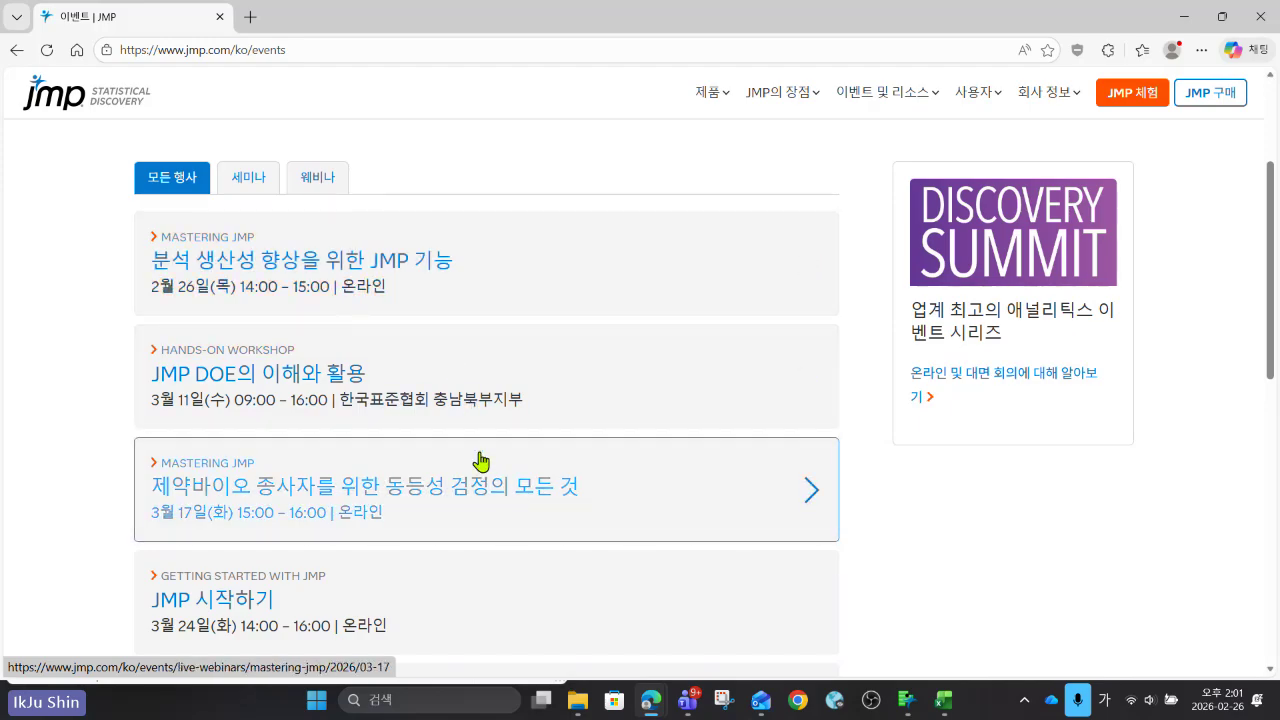
scroll(481, 462, "down", 2)
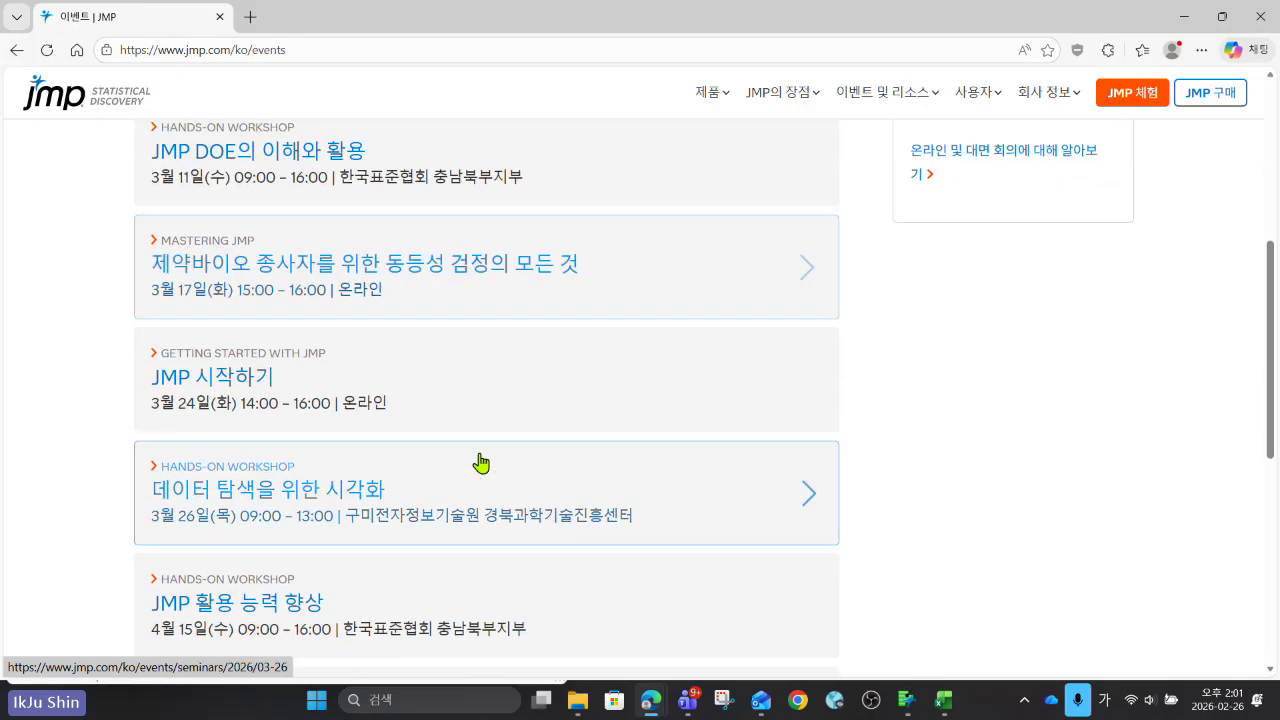
scroll(481, 462, "down", 2)
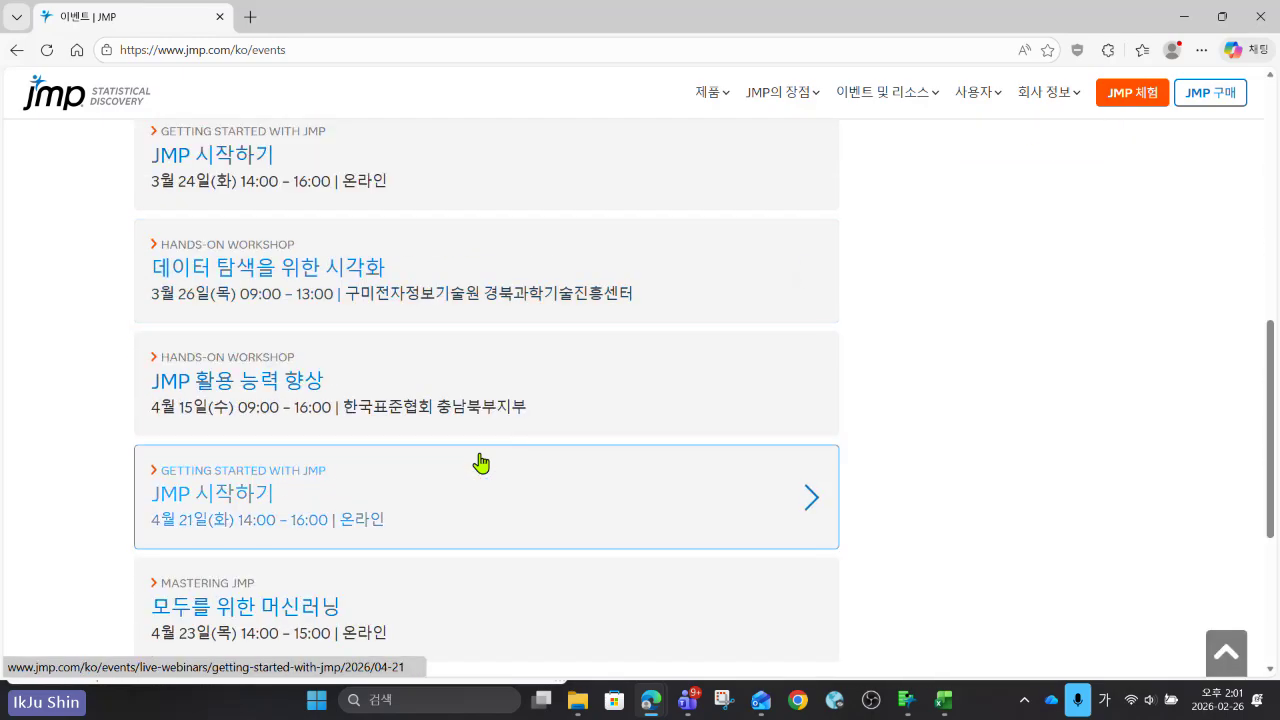
scroll(481, 464, "down", 2)
scroll(483, 466, "up", 2)
scroll(480, 466, "up", 2)
Return to the JMP journal, expand the Webinar 개요 section and highlight the two lines under 웨비나 개요 in turn.
key("ctrl+super+Right")
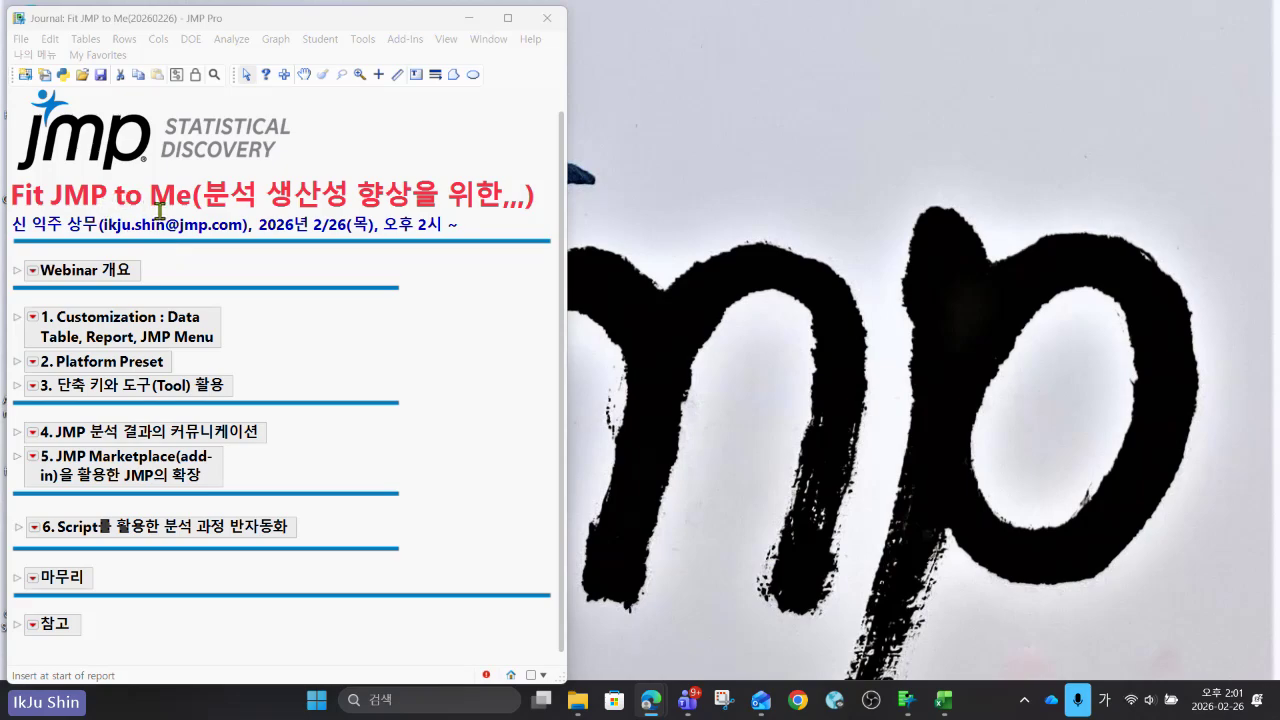
left_click(17, 271)
scroll(450, 393, "down", 3)
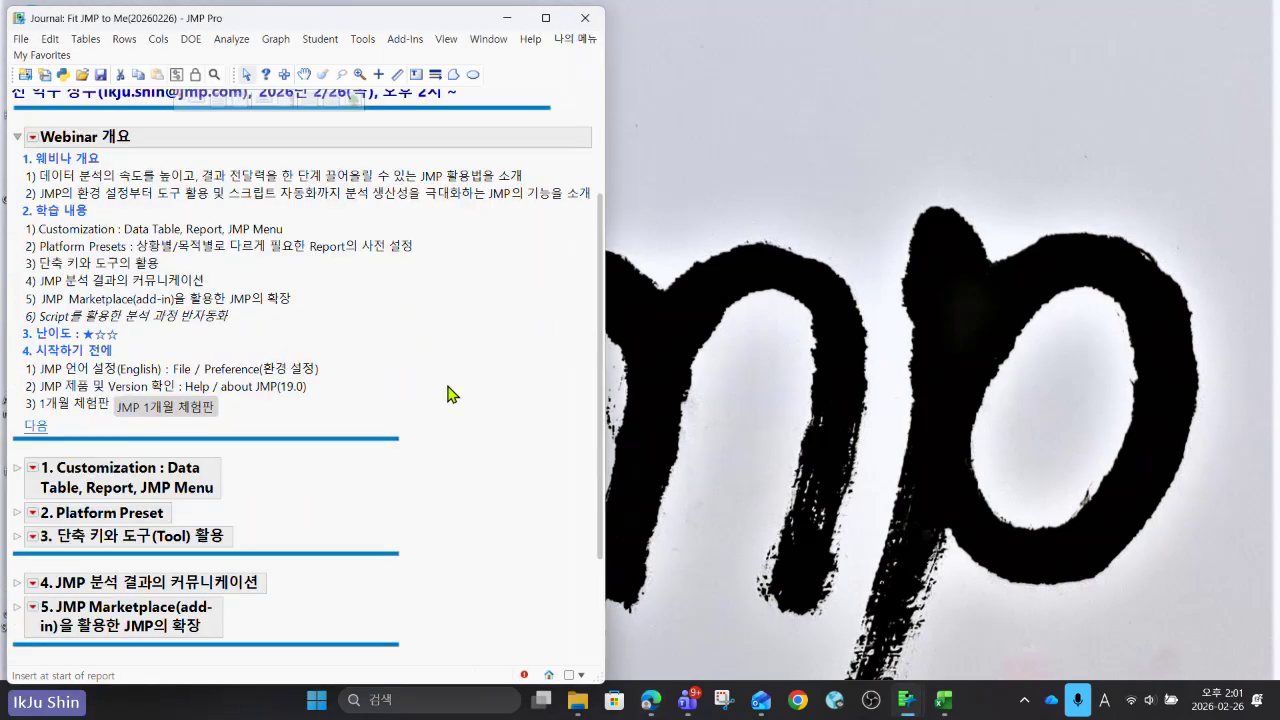
scroll(450, 393, "up", 3)
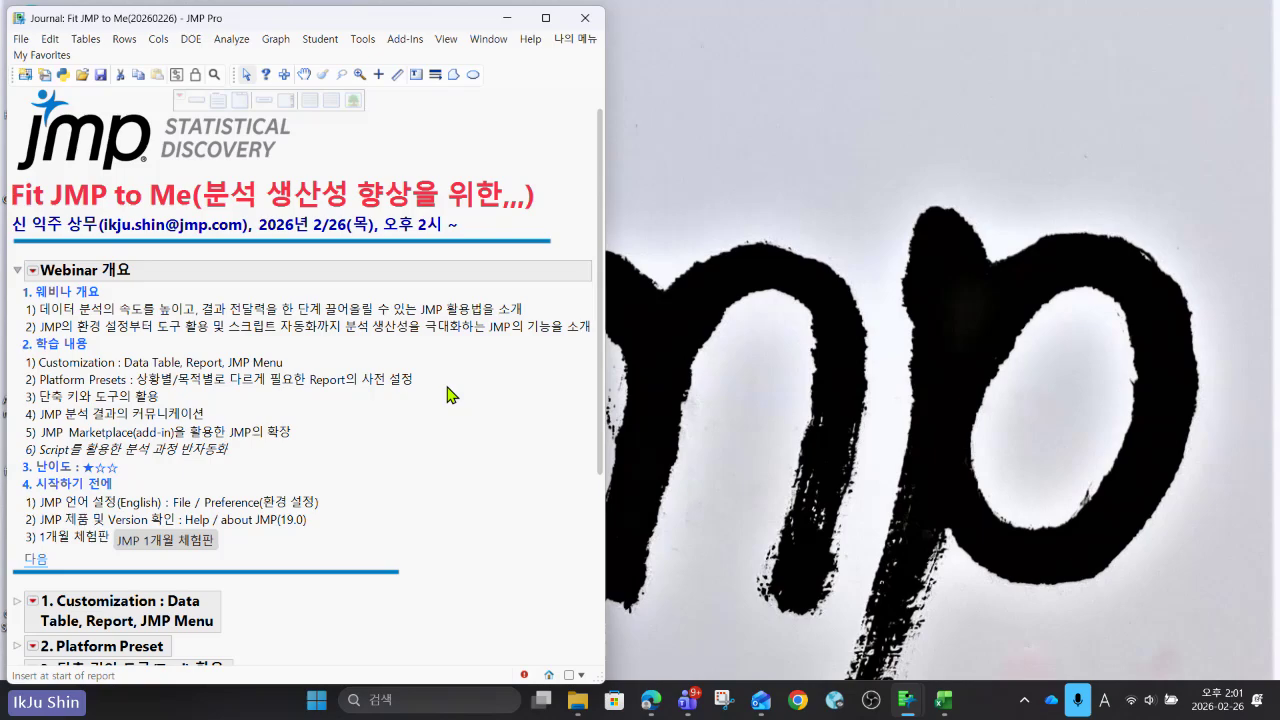
left_click(421, 311)
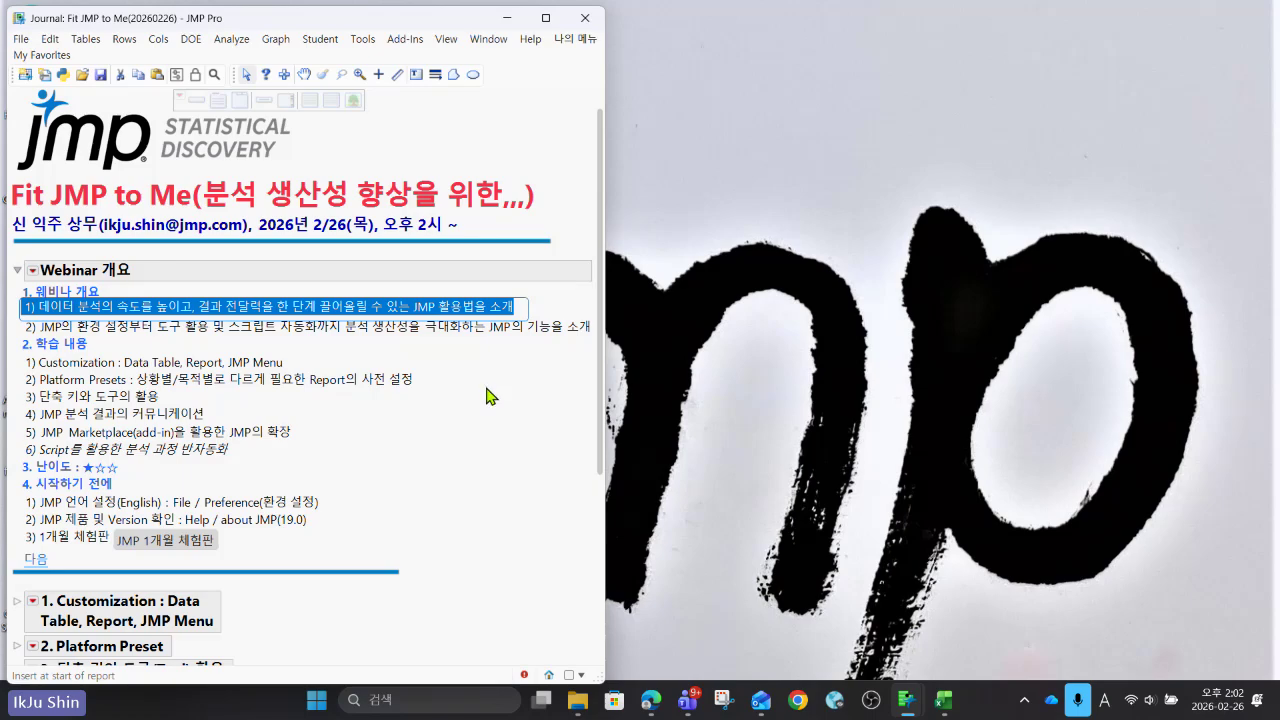
left_click(463, 326)
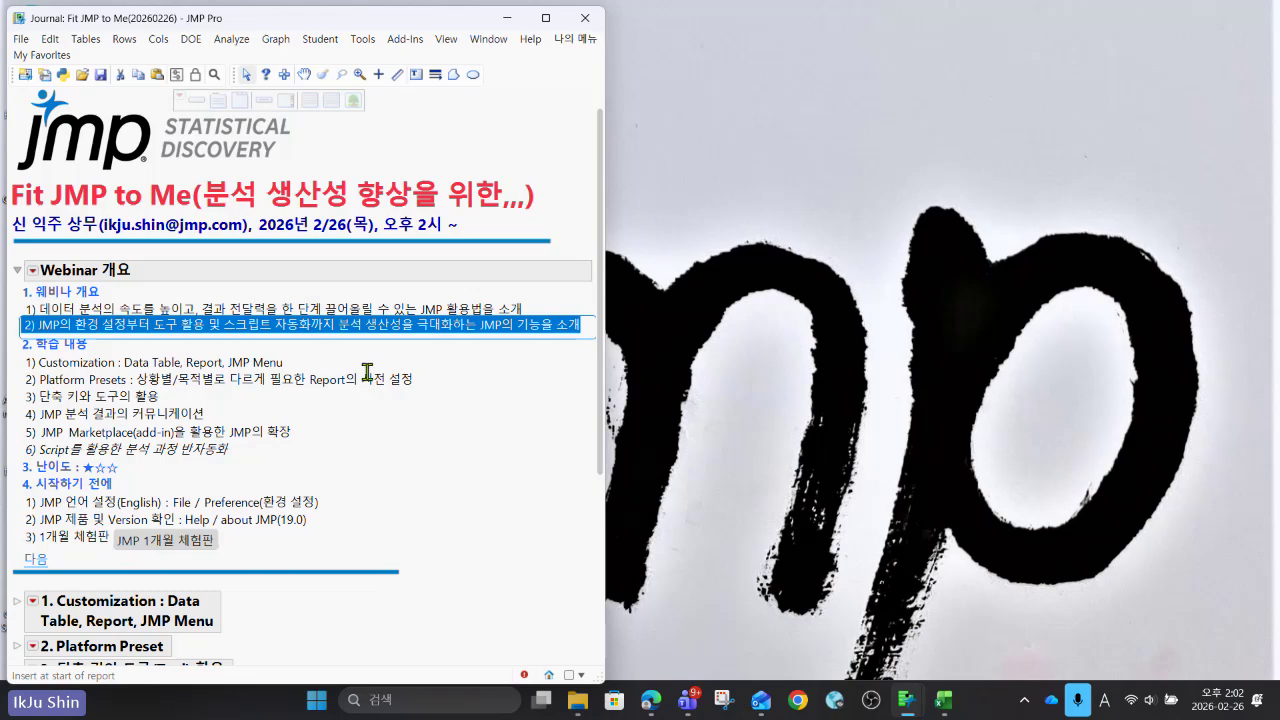
Highlight the six learning topics under 학습 내용 one after another, from Customization to Script, and clear the selection.
left_click(271, 363)
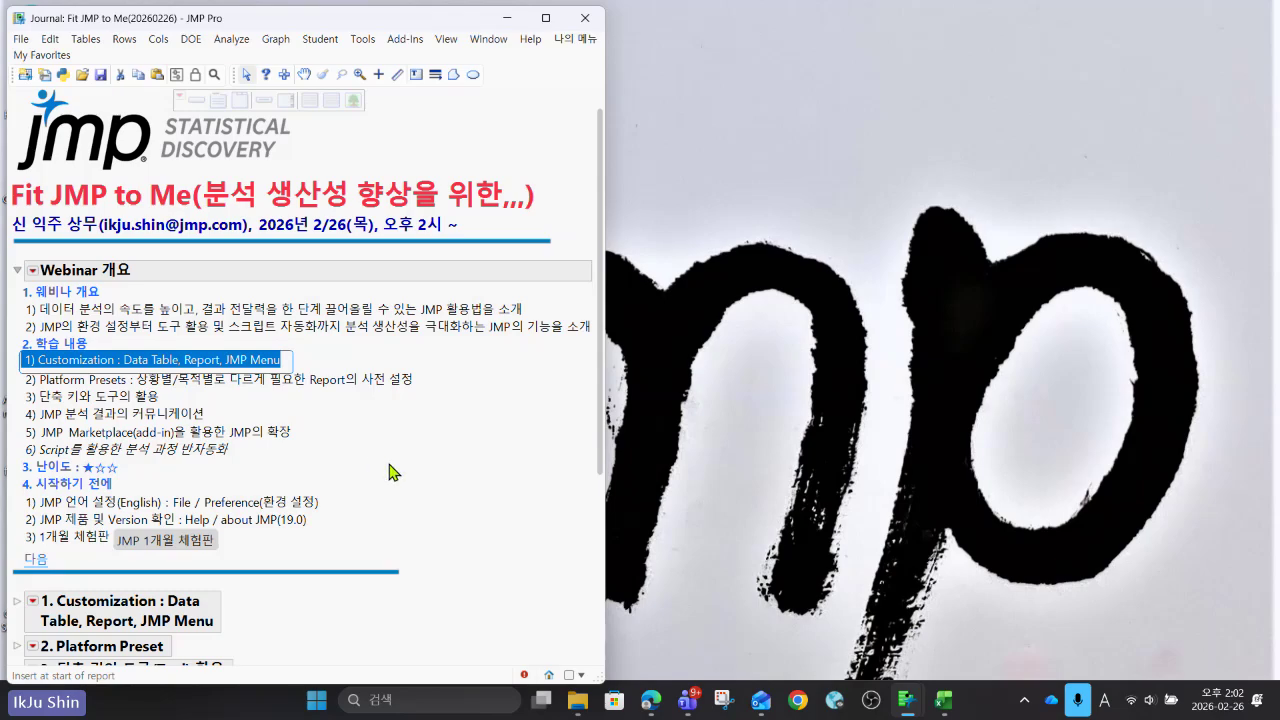
left_click(376, 383)
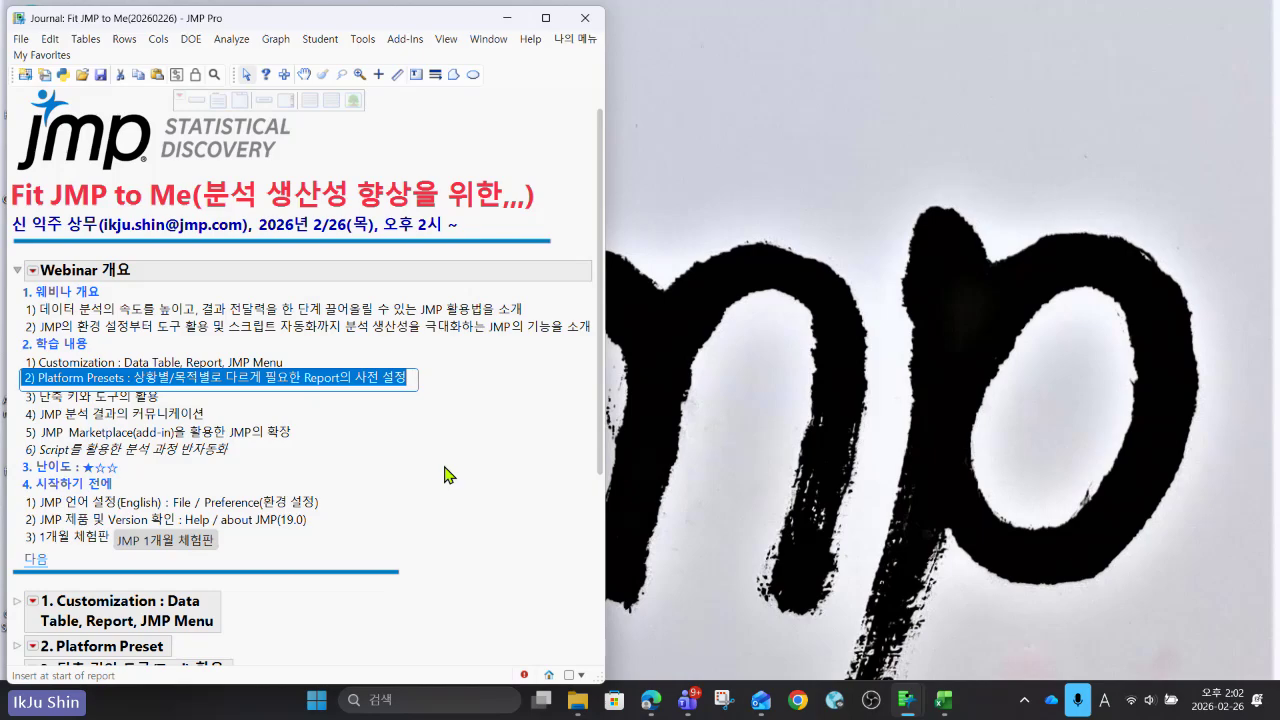
left_click(140, 396)
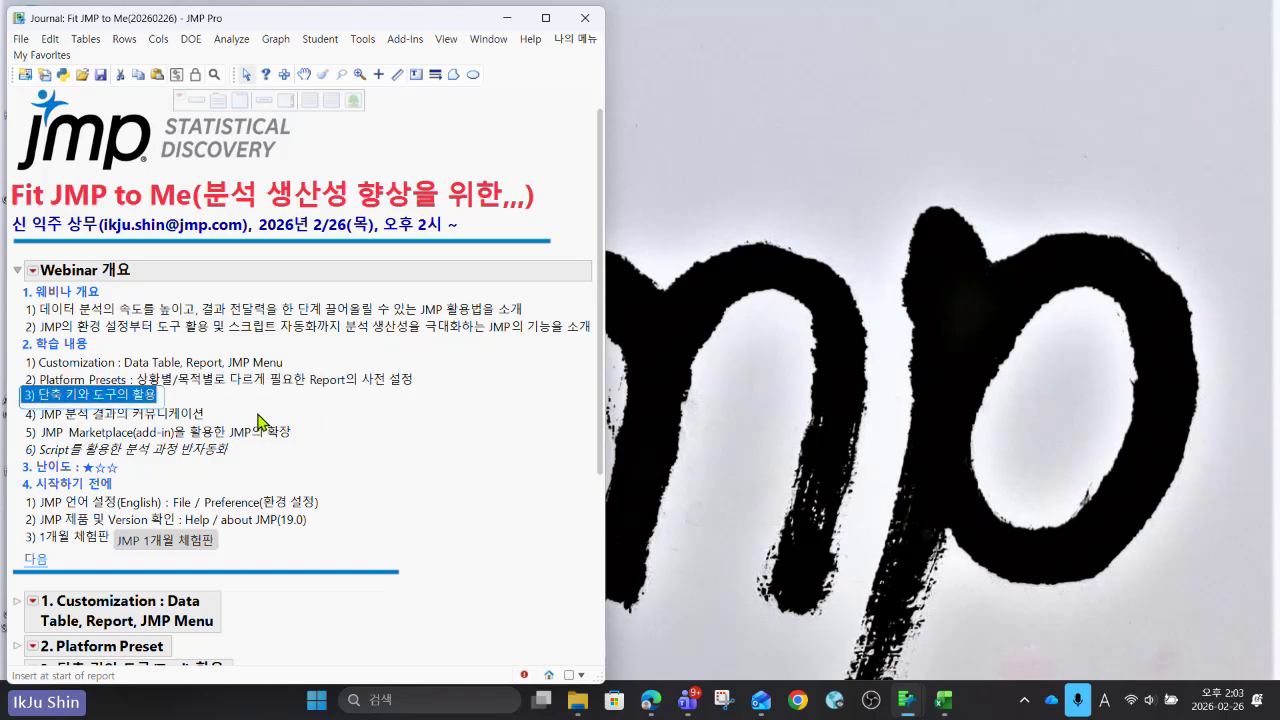
left_click(219, 418)
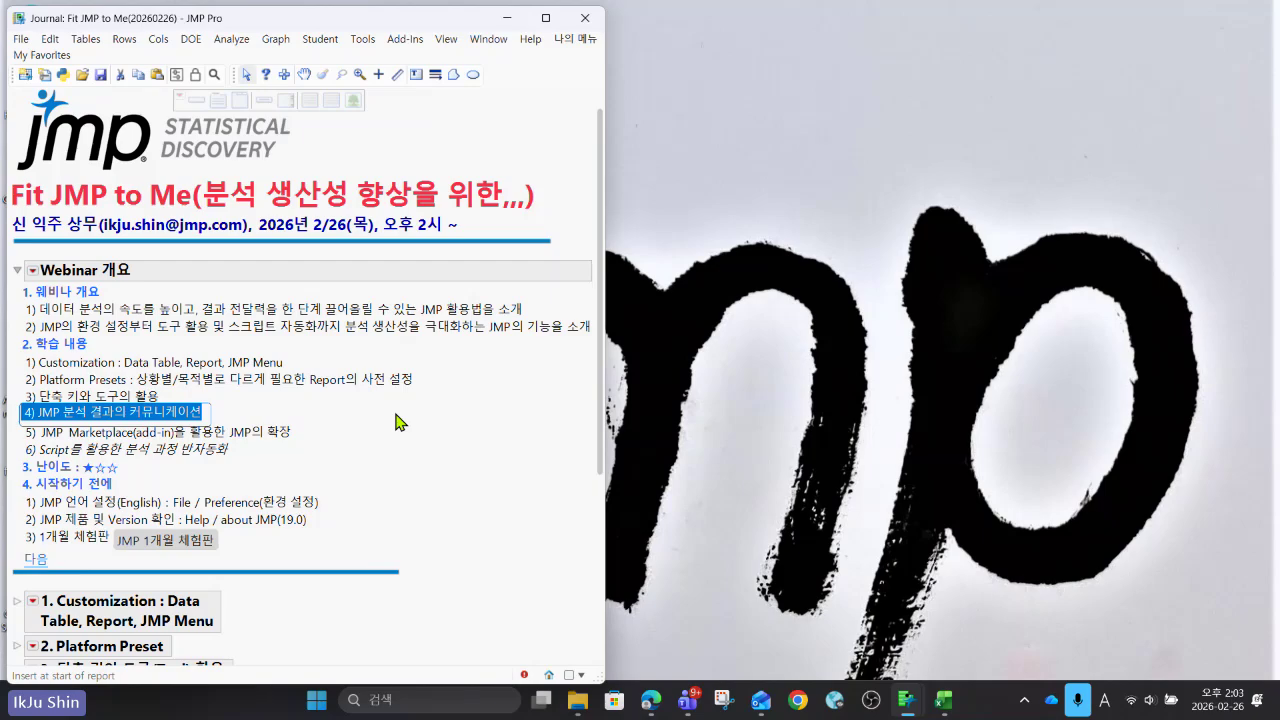
left_click(265, 434)
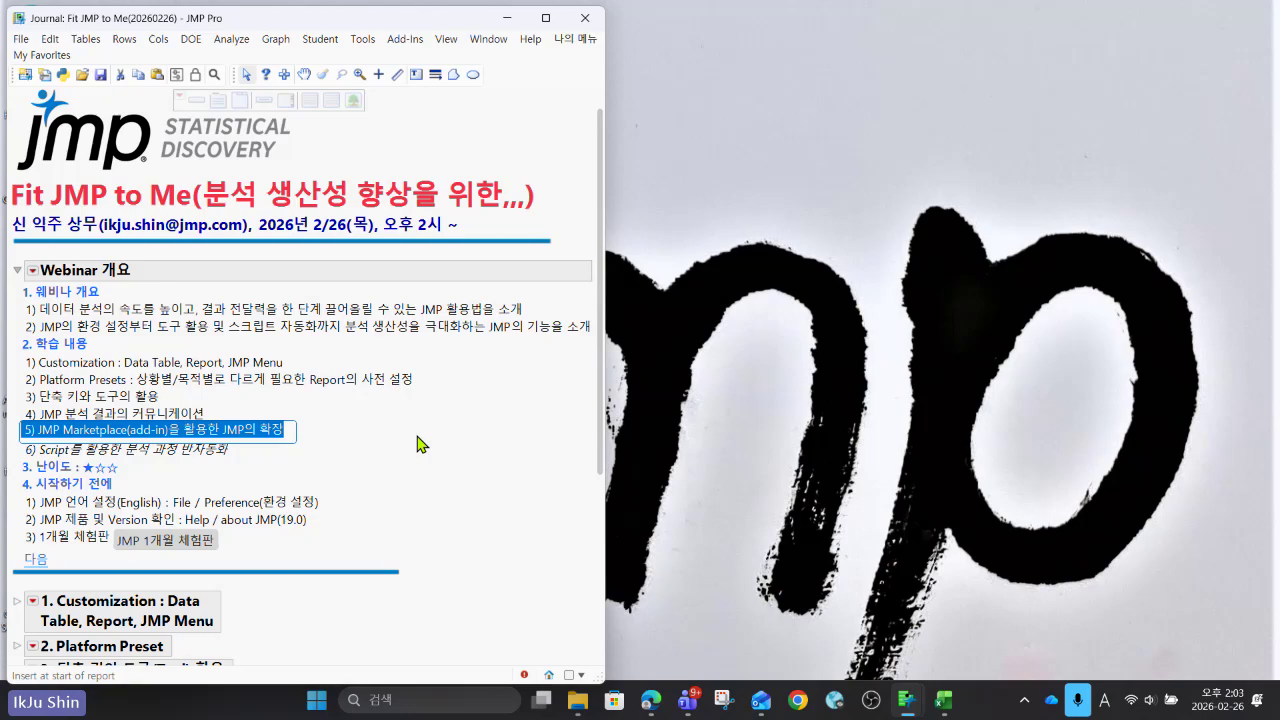
left_click(425, 436)
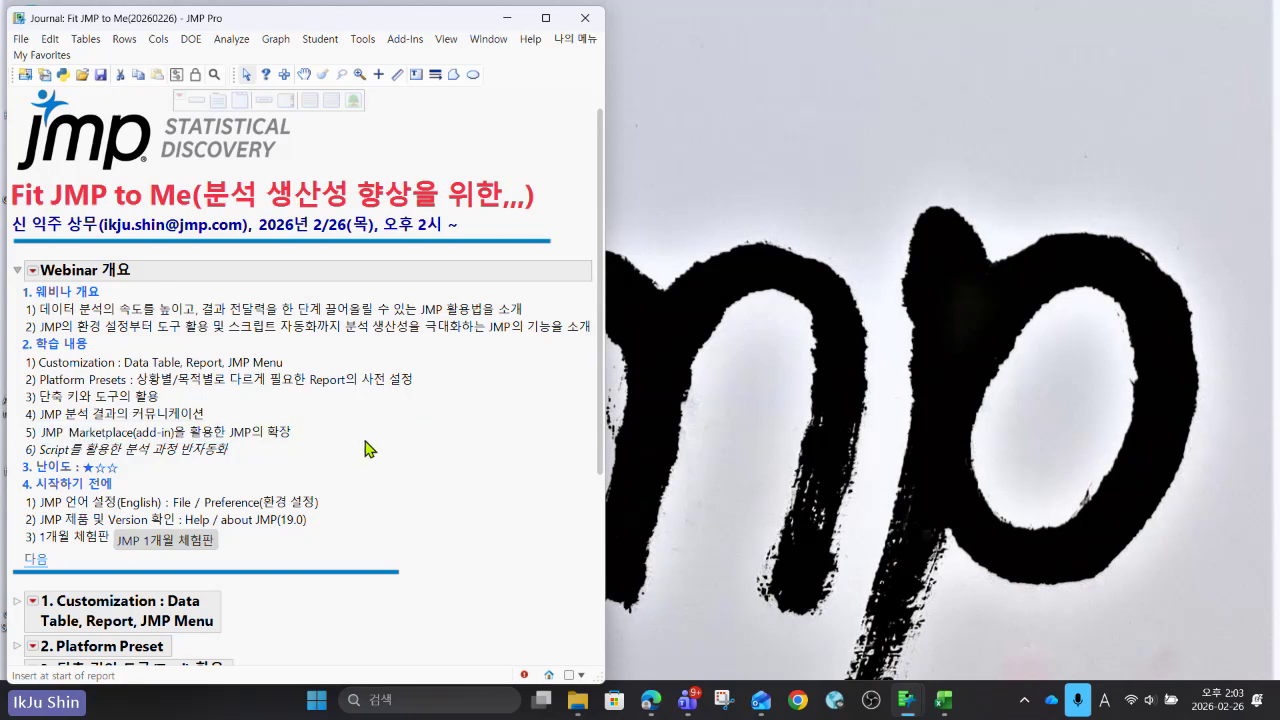
double_click(197, 452)
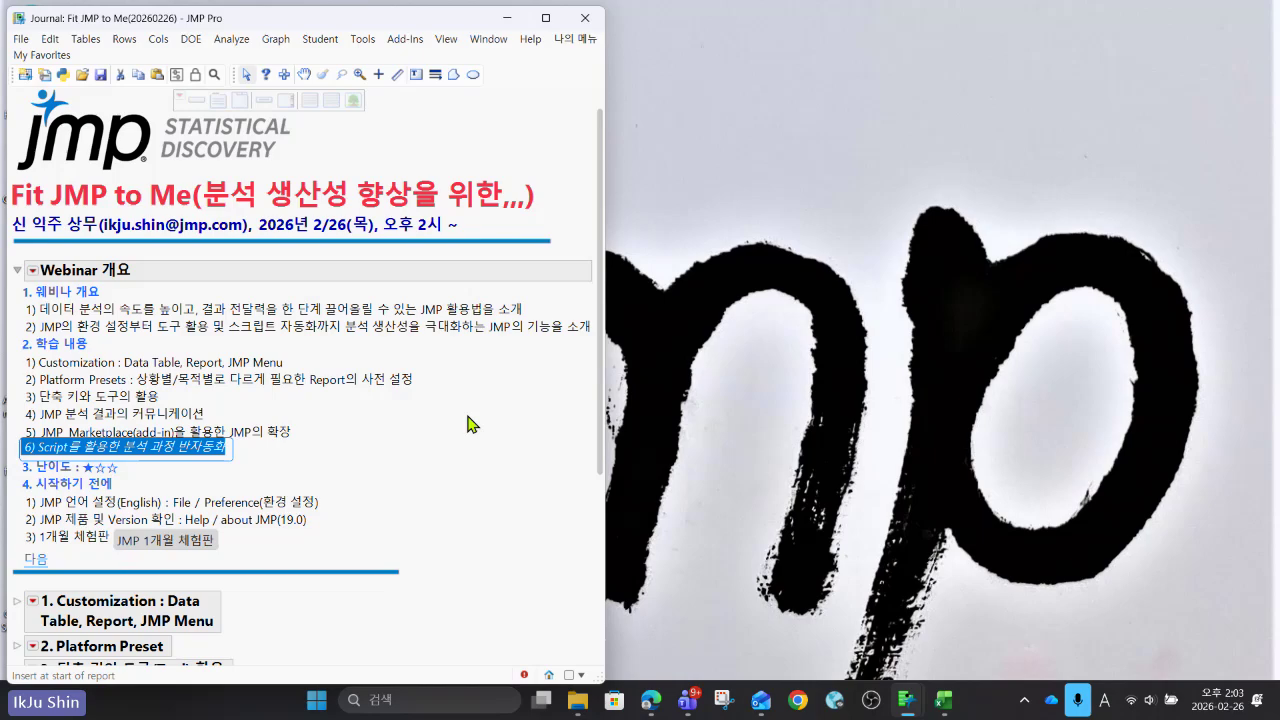
left_click(410, 438)
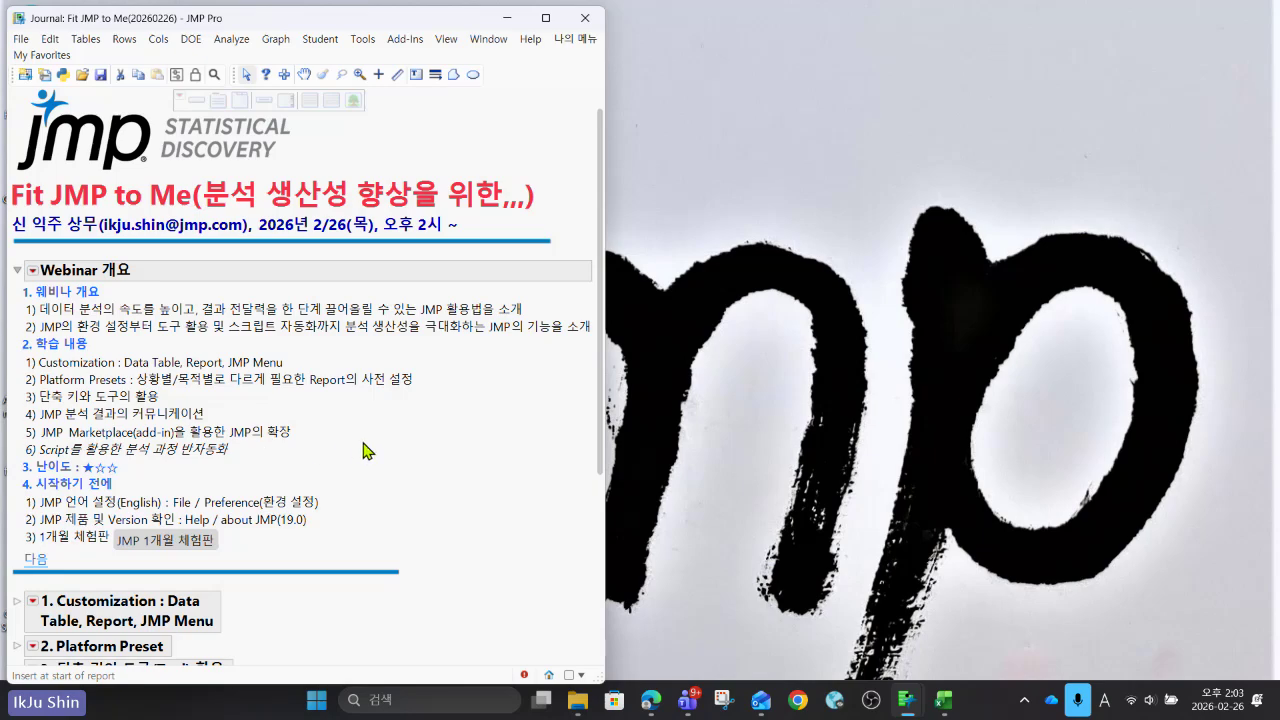
Highlight the 난이도 difficulty line and the JMP language setting line under 시작하기 전에, and clear the selection.
left_click_drag(459, 407, 444, 430)
left_click(105, 466)
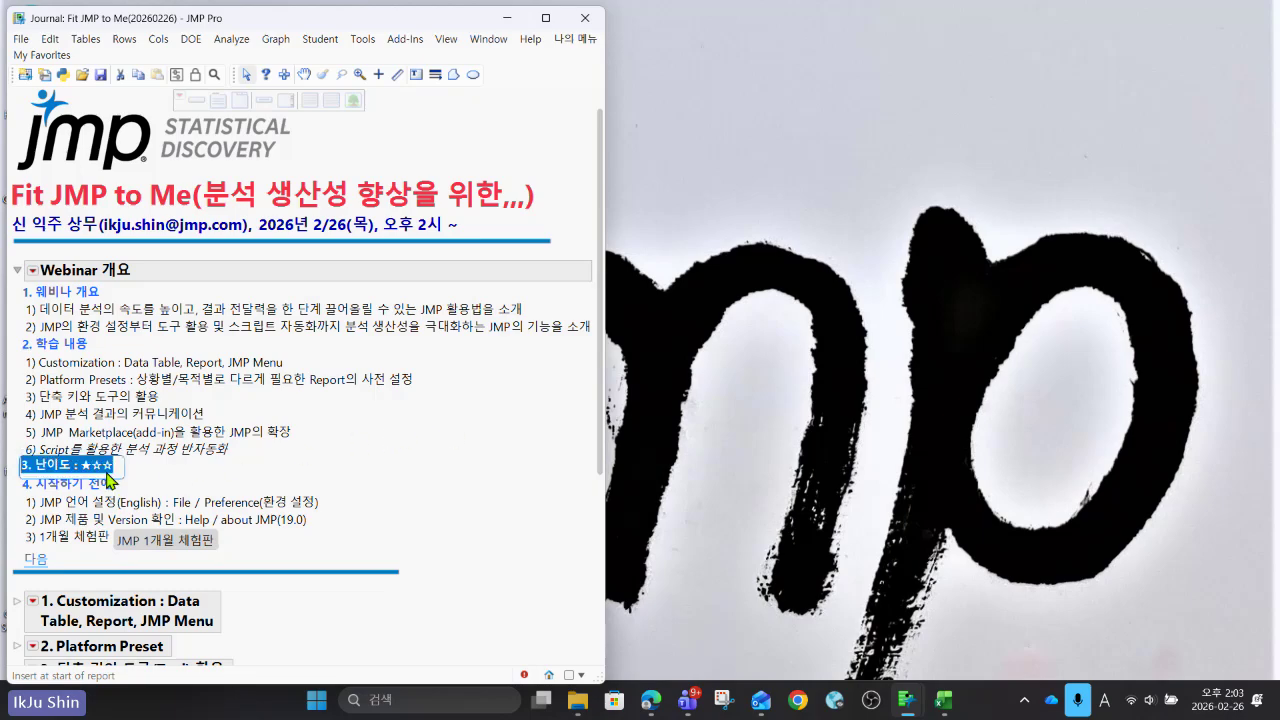
left_click(460, 450)
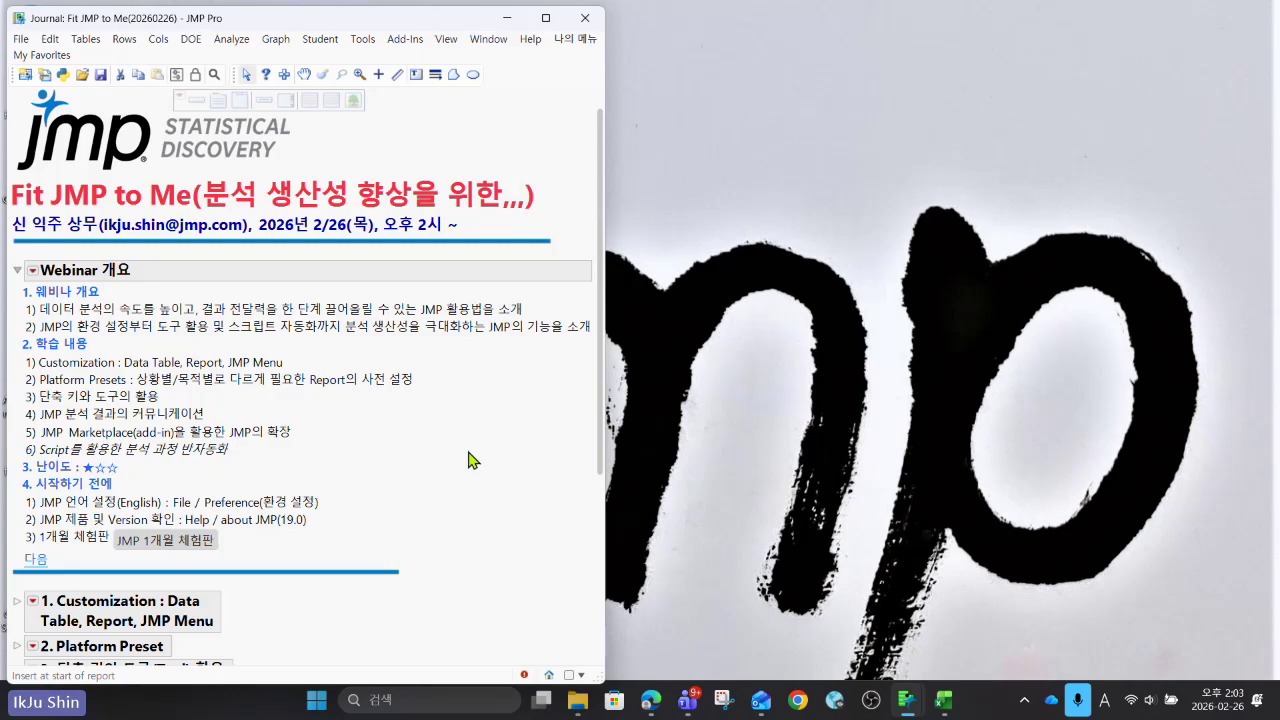
left_click(300, 504)
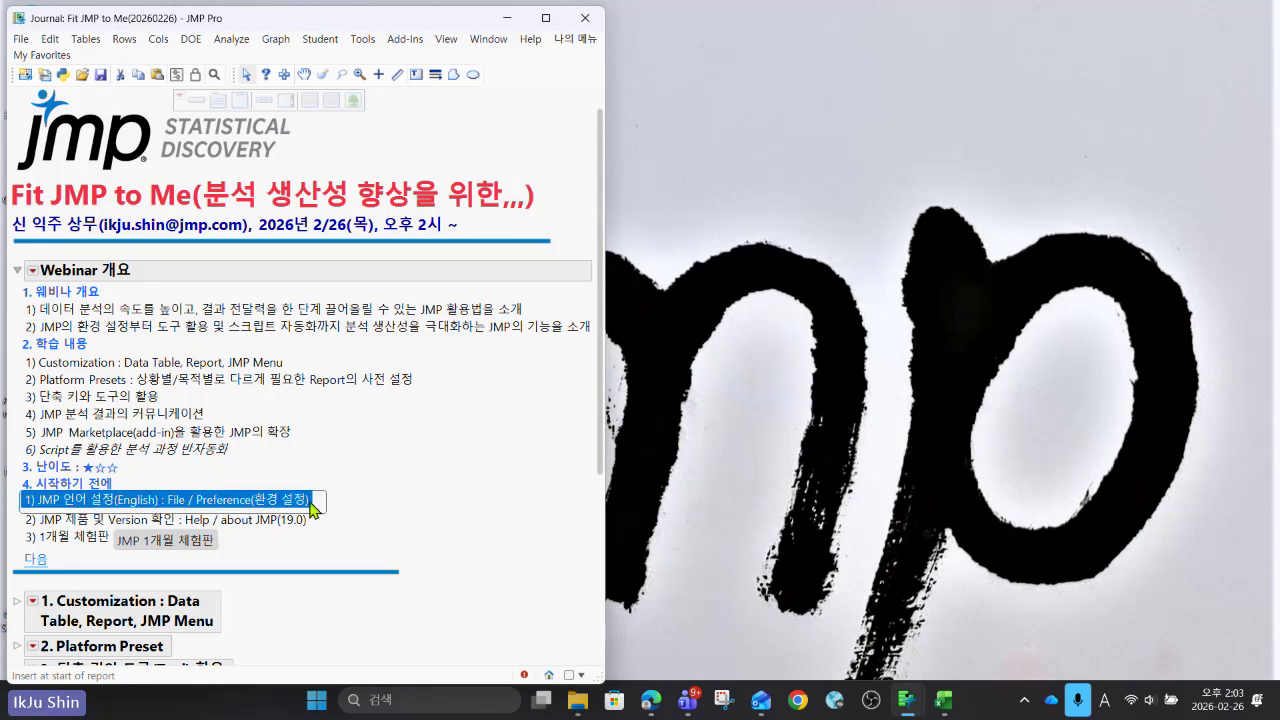
left_click(440, 488)
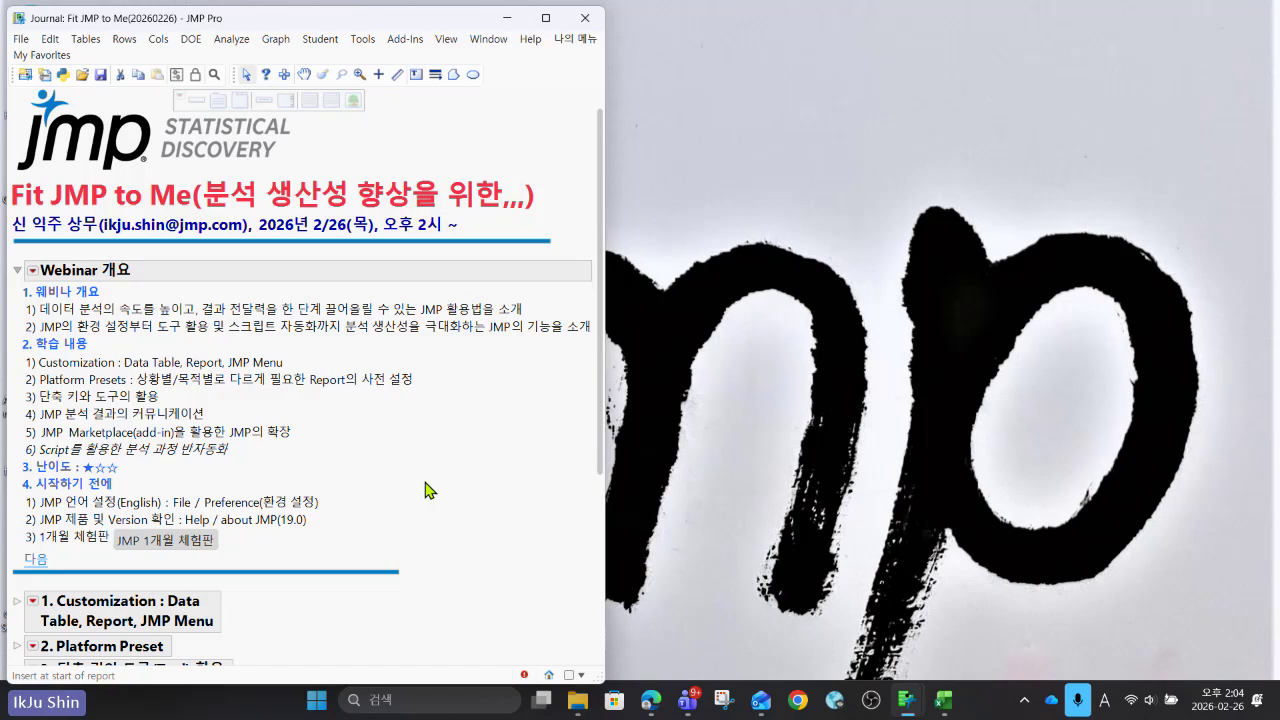
Check the Display Language choices in the Windows Specific preferences and cancel the dialog.
left_click(22, 42)
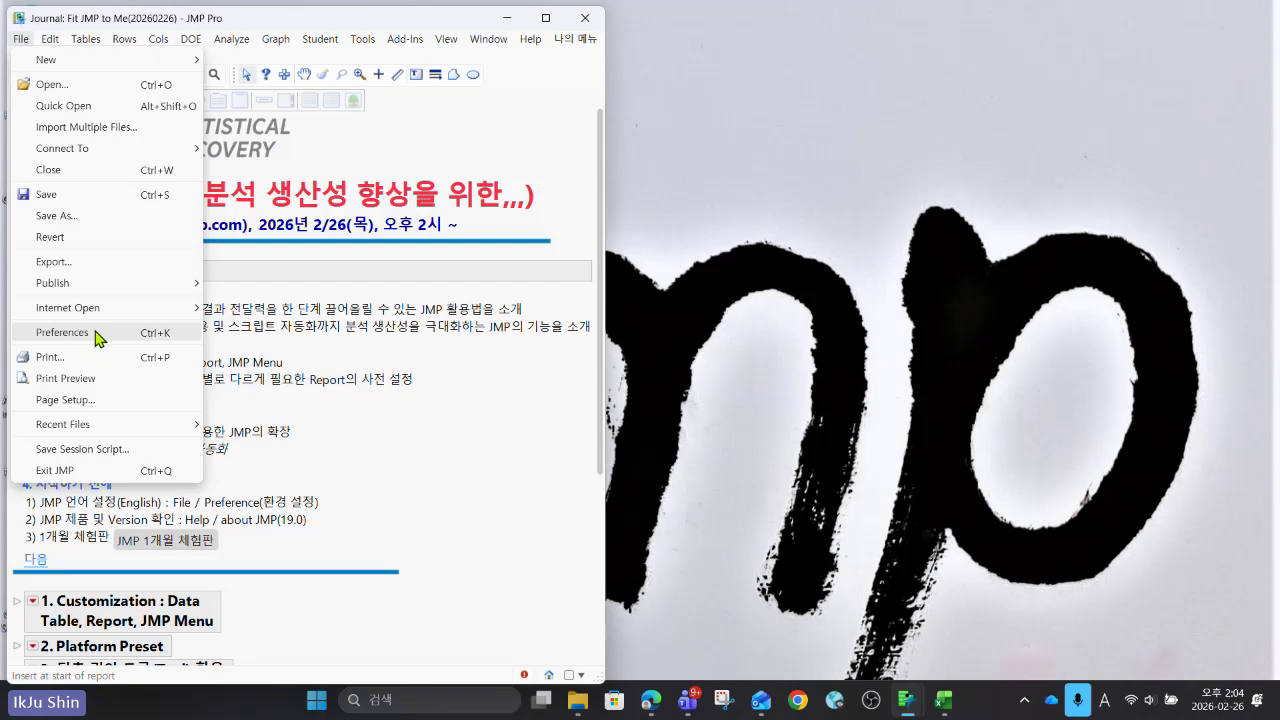
left_click(99, 336)
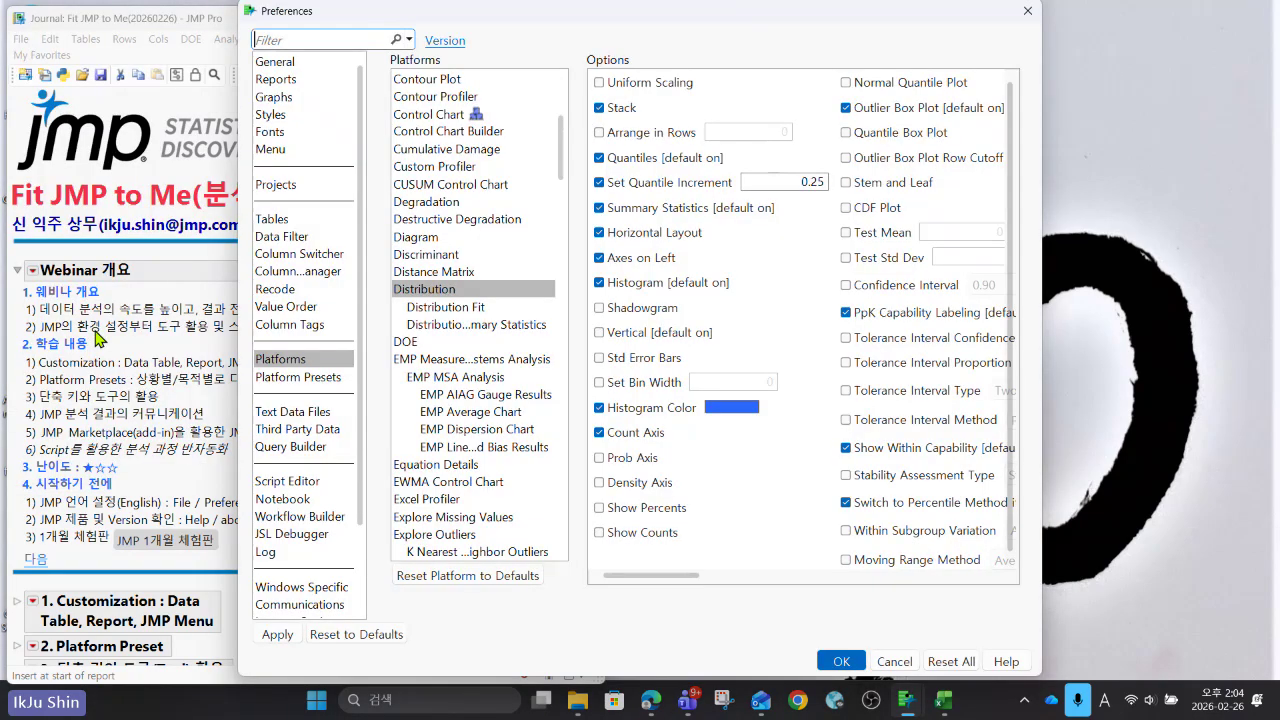
scroll(315, 465, "down", 1)
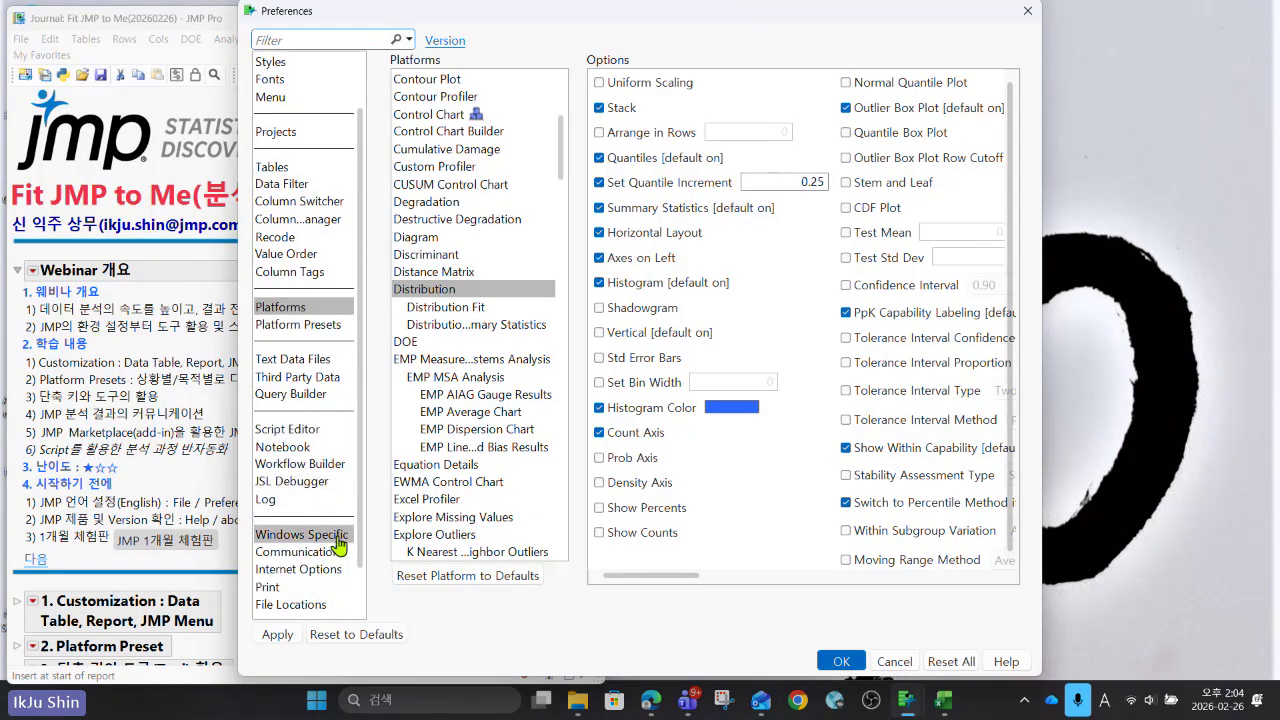
left_click(336, 538)
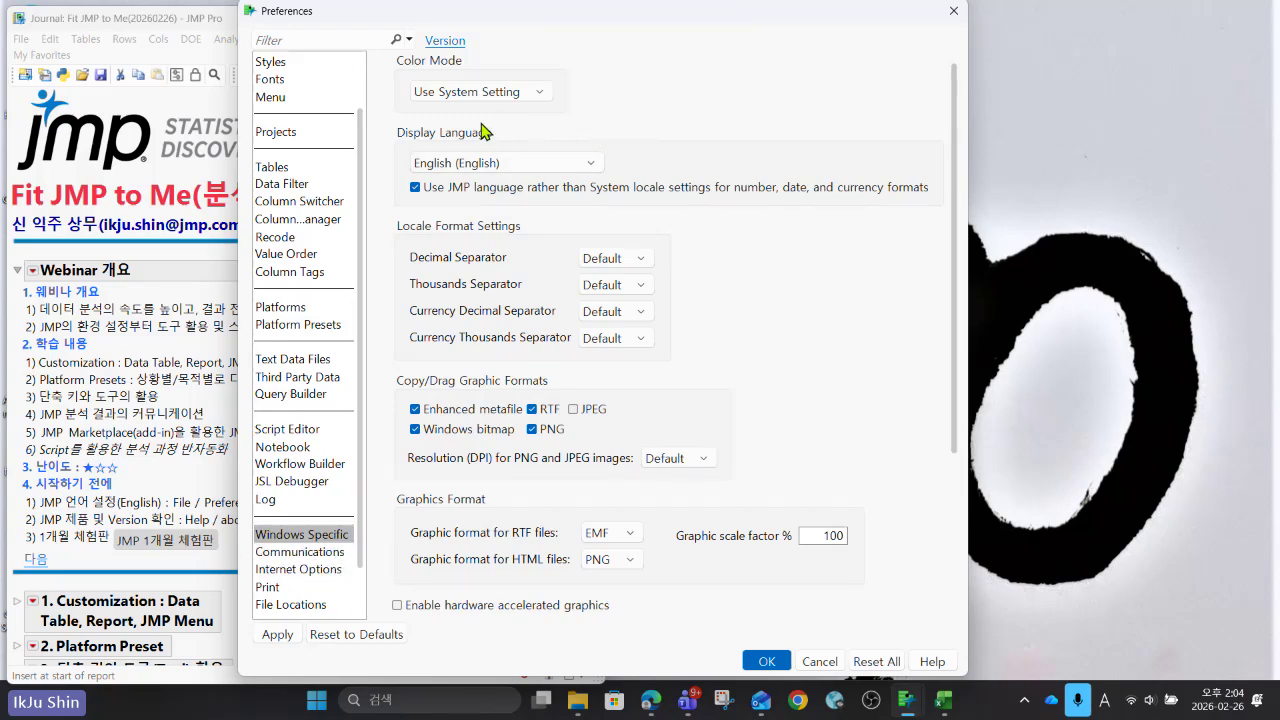
mouse_move(393, 148)
left_mouse_down()
mouse_move(416, 192)
mouse_move(510, 185)
mouse_move(518, 138)
mouse_move(486, 155)
left_mouse_up()
left_click(494, 166)
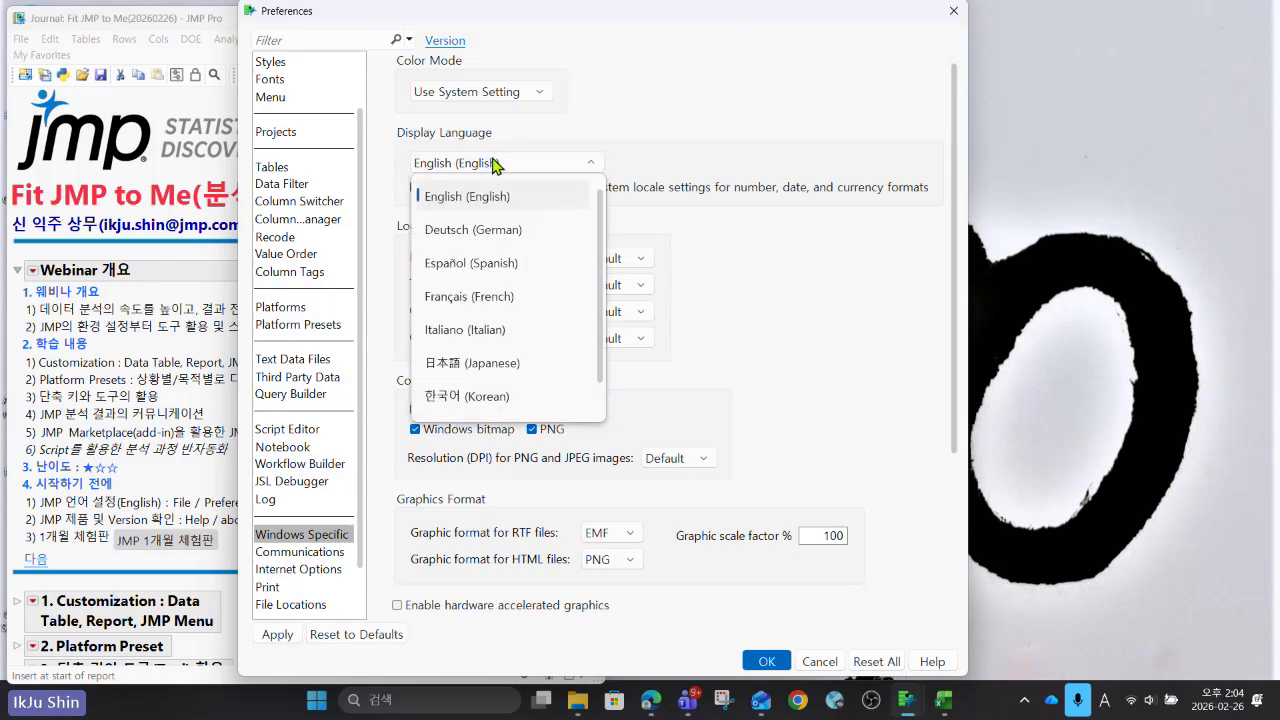
left_click(894, 434)
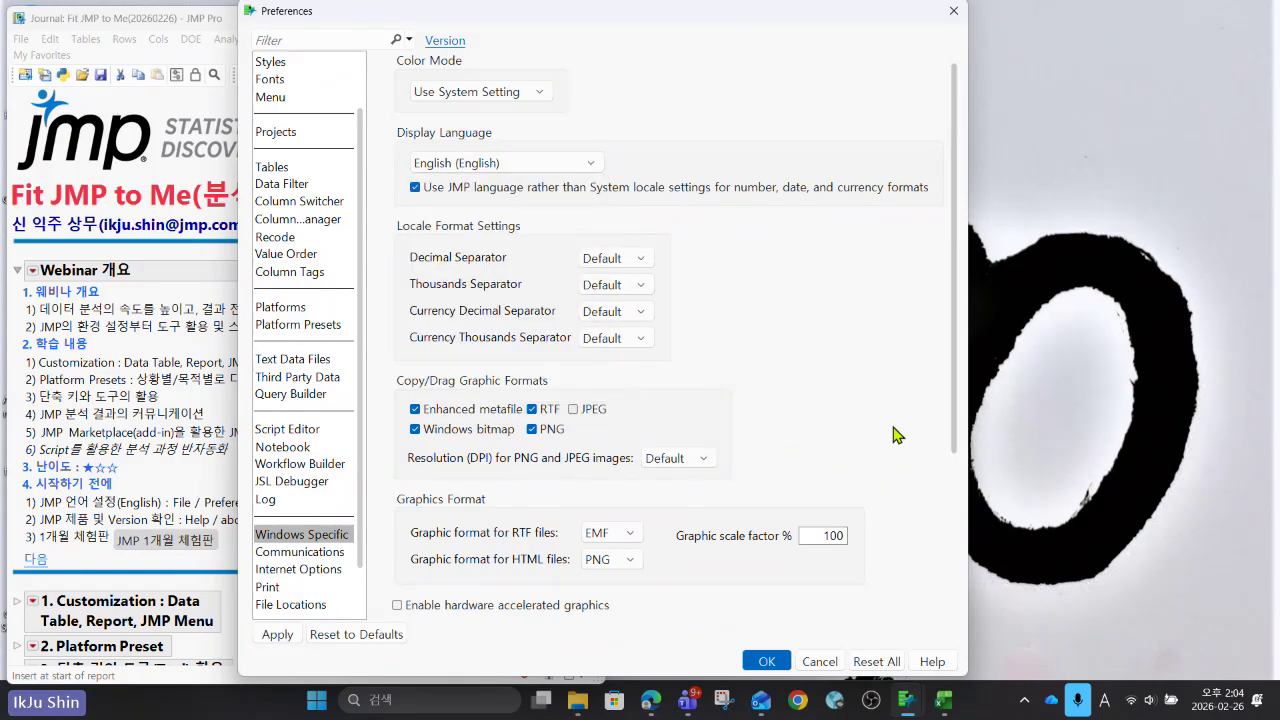
left_click(824, 661)
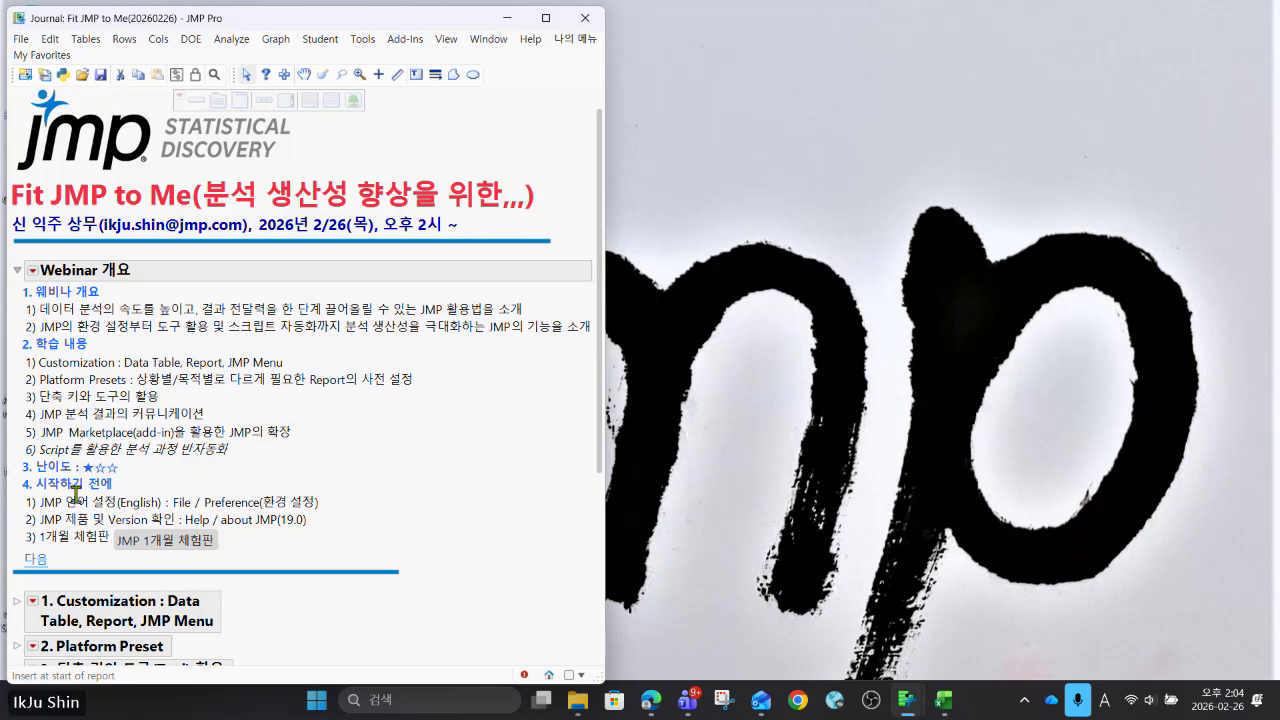
Collapse the Webinar 개요 section and expand the journal section "1. Customization : Data Table, Report, JMP Menu".
left_click(17, 270)
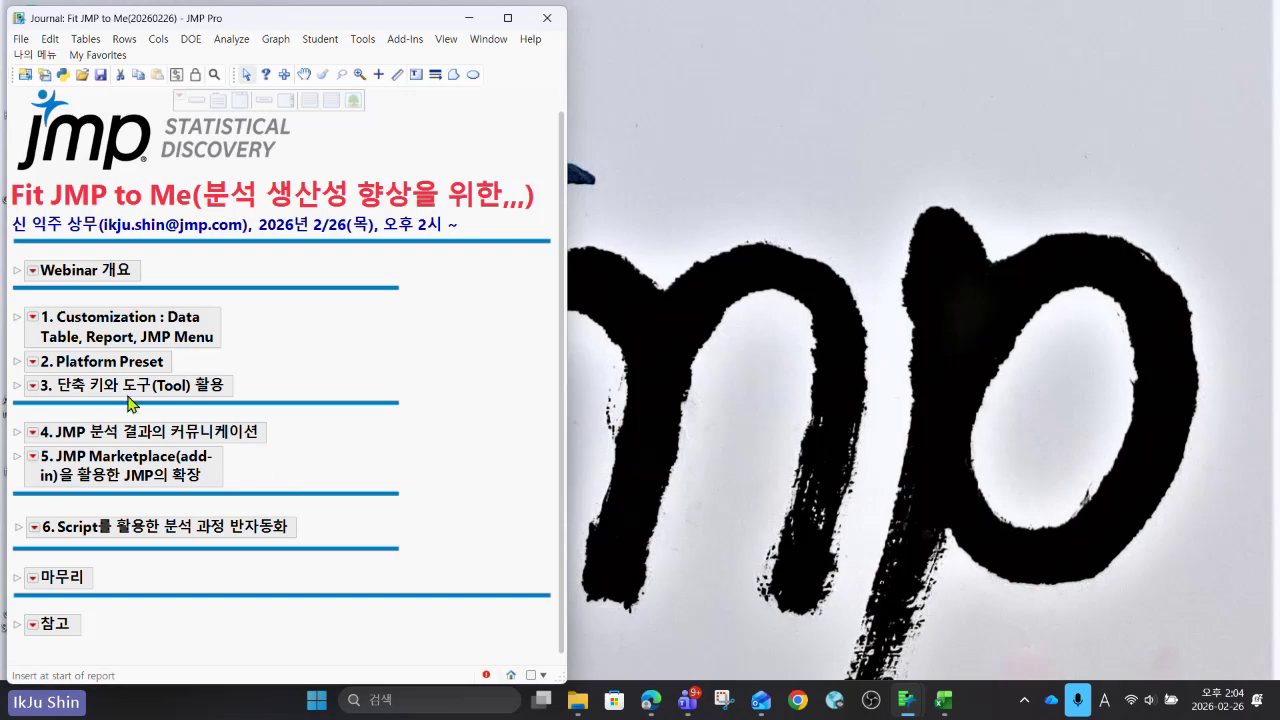
left_click(17, 320)
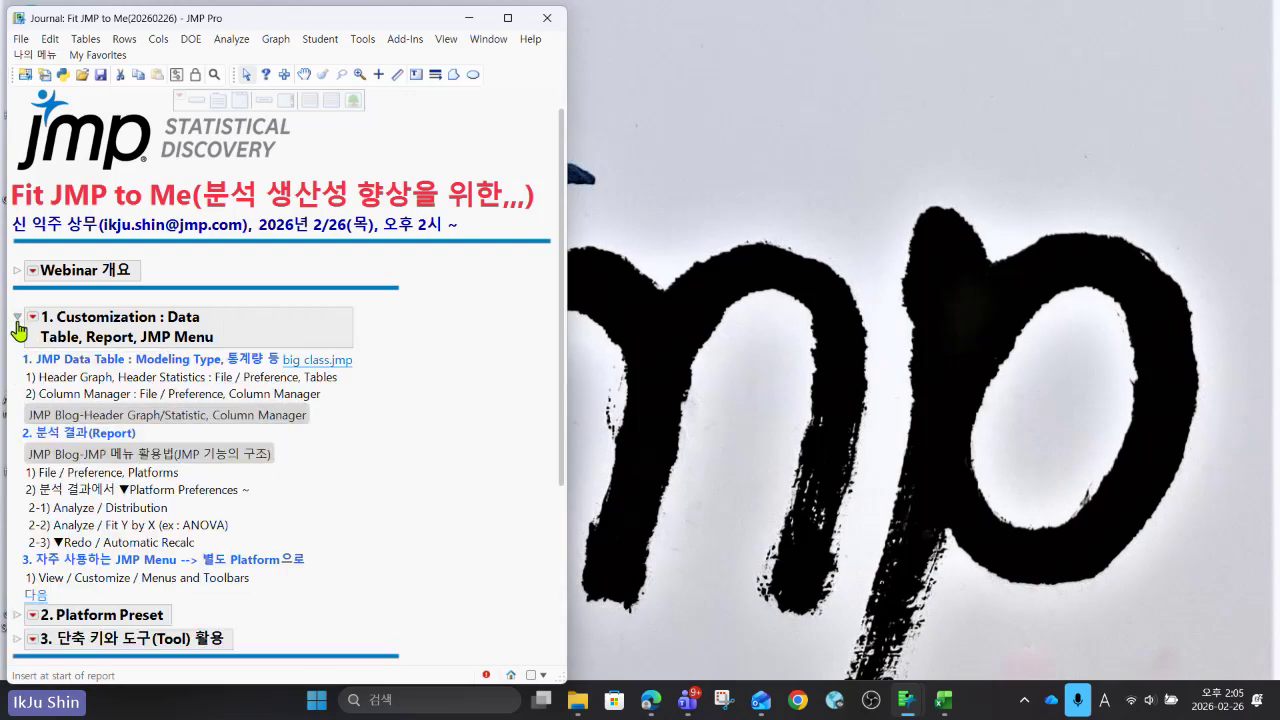
scroll(400, 557, "down", 3)
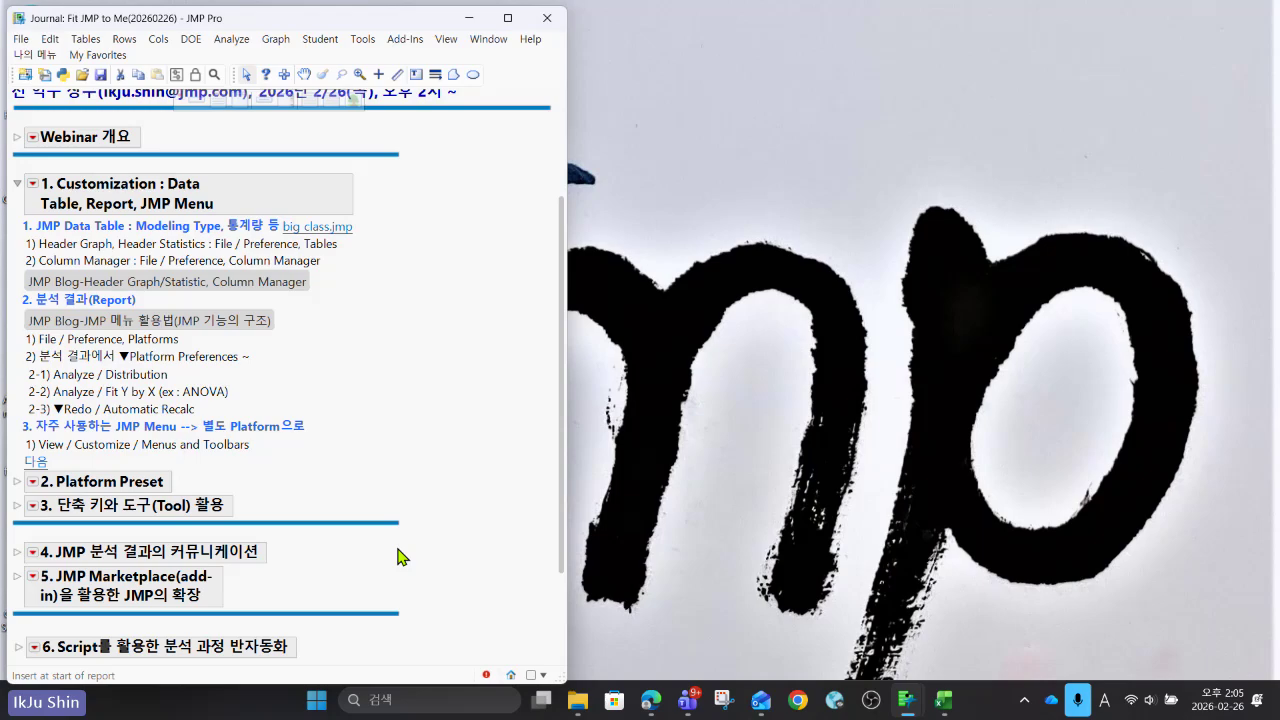
Highlight the three blue Customization subheadings on JMP Data Table, 분석 결과(Report) and 자주 사용하는 JMP Menu one after another, and clear the selection.
double_click(127, 230)
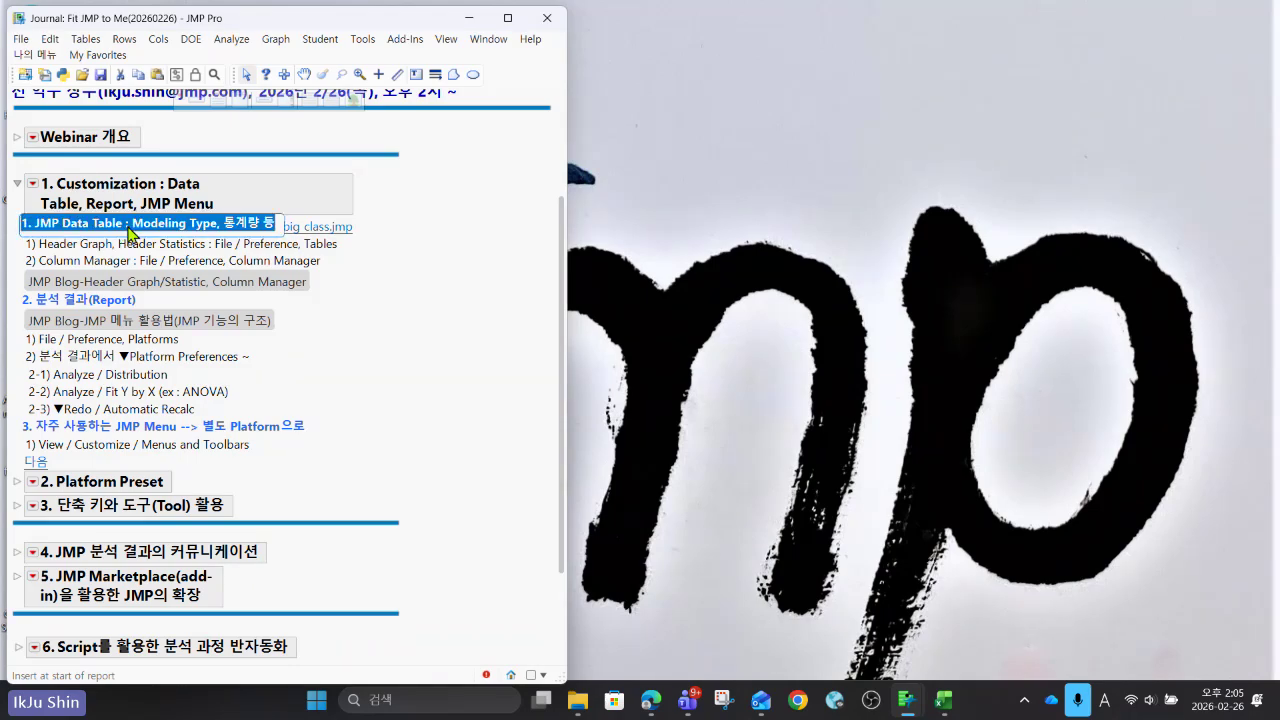
double_click(117, 300)
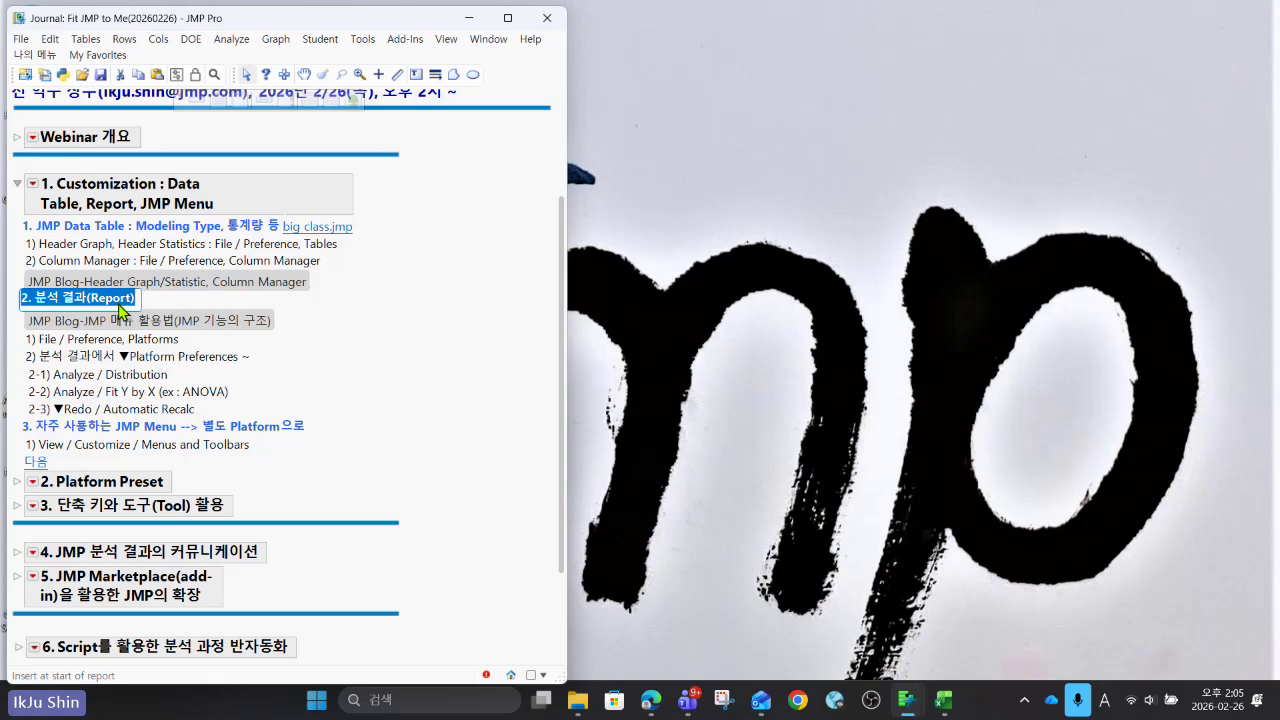
double_click(167, 425)
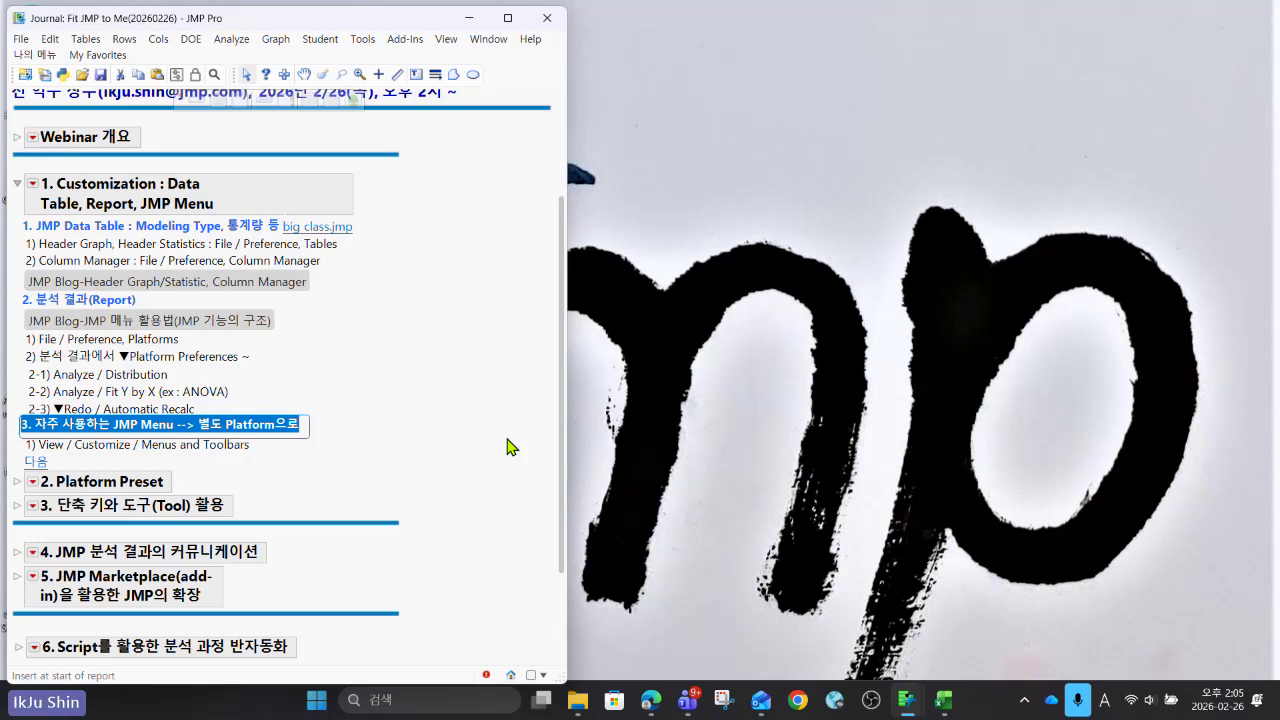
left_click(398, 337)
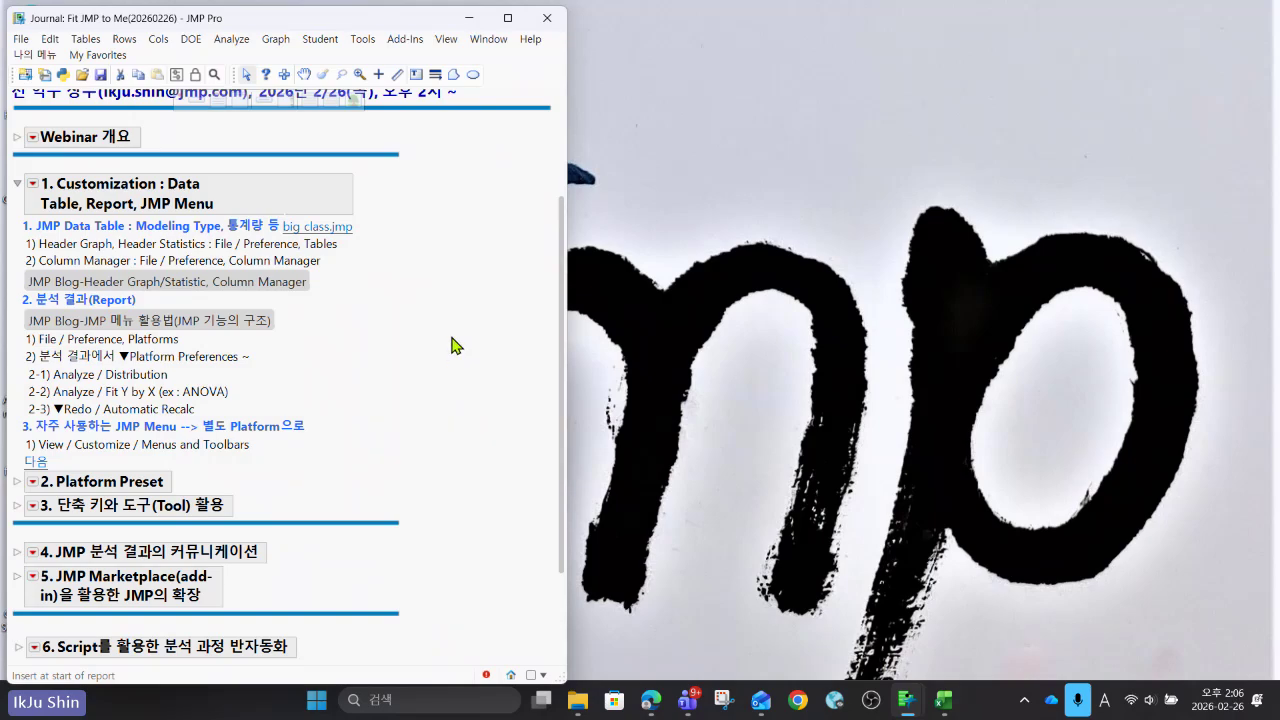
Open the big class.jmp data table from the journal, move its window beside the journal and enlarge it.
left_click(344, 231)
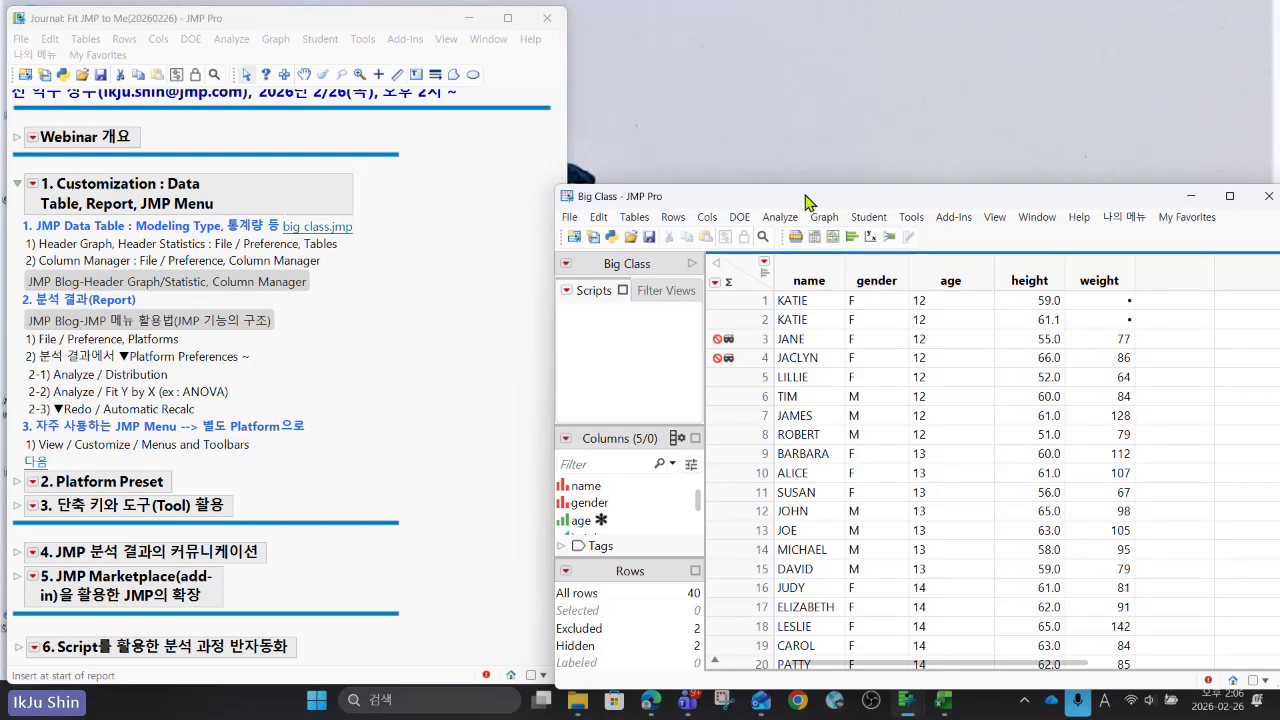
left_click_drag(787, 203, 694, 59)
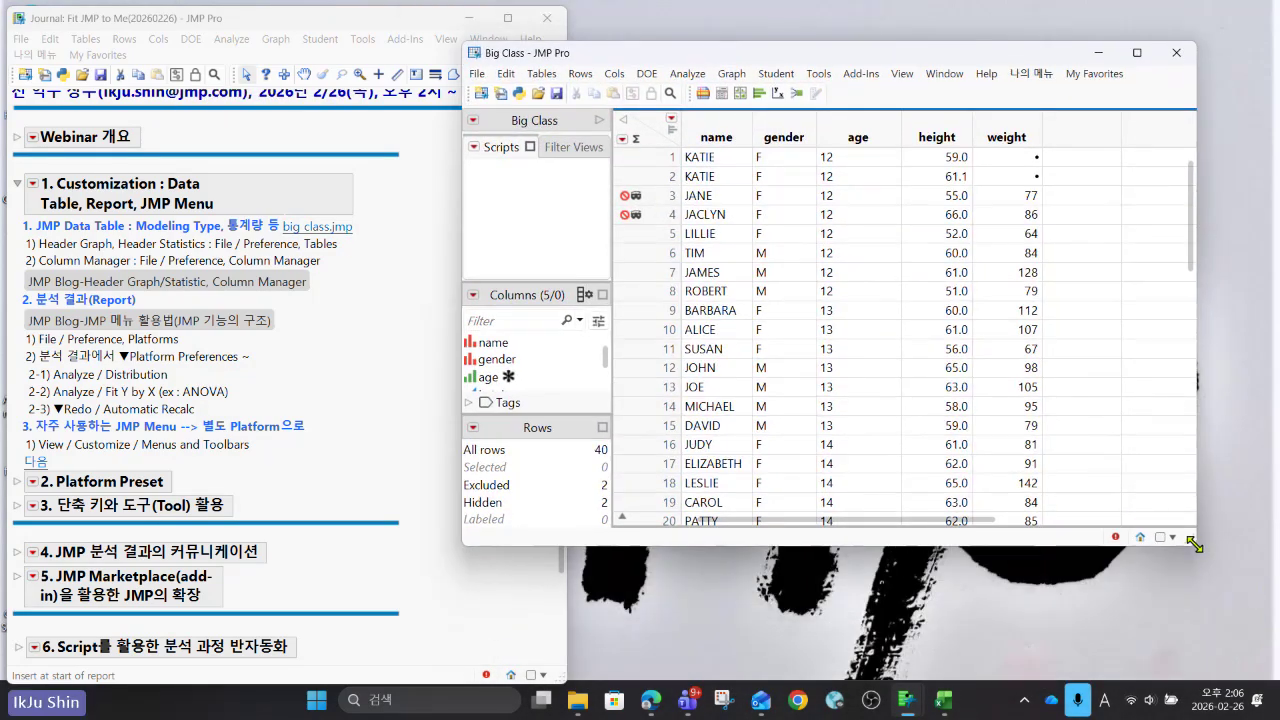
left_click_drag(1194, 546, 1211, 652)
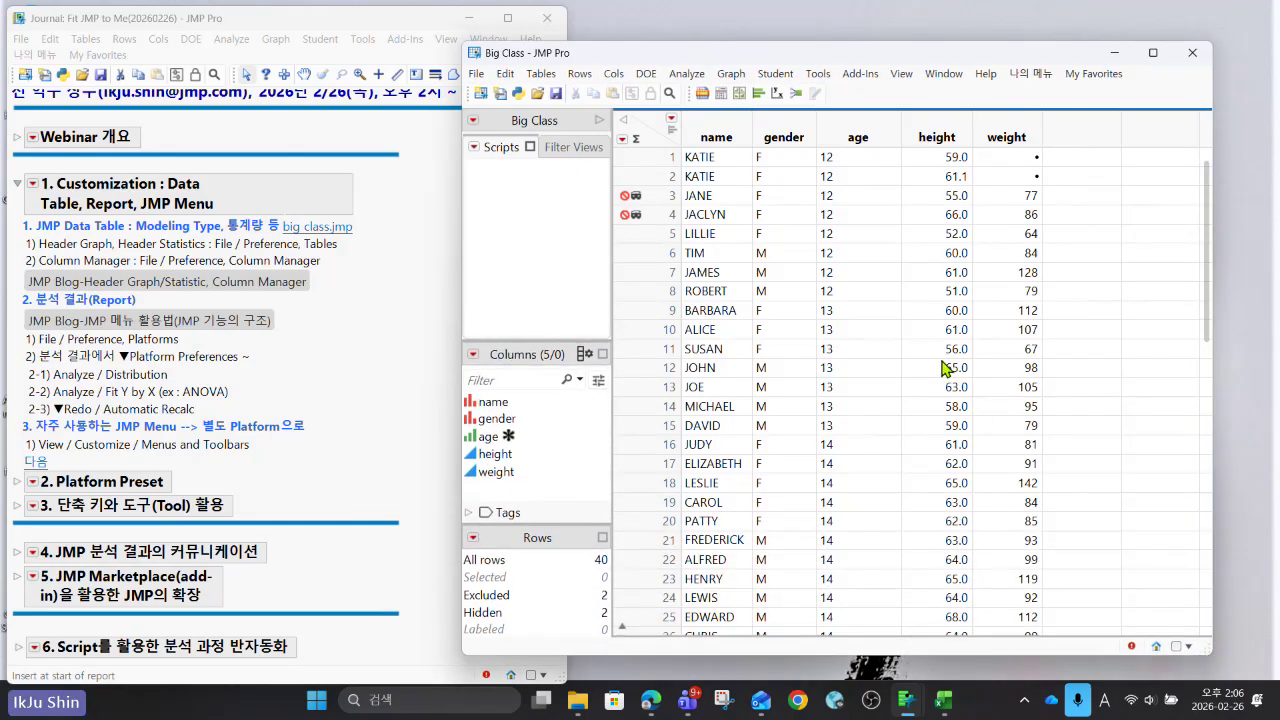
Show the header graphs and the header statistics above the Big Class data columns.
left_click(672, 131)
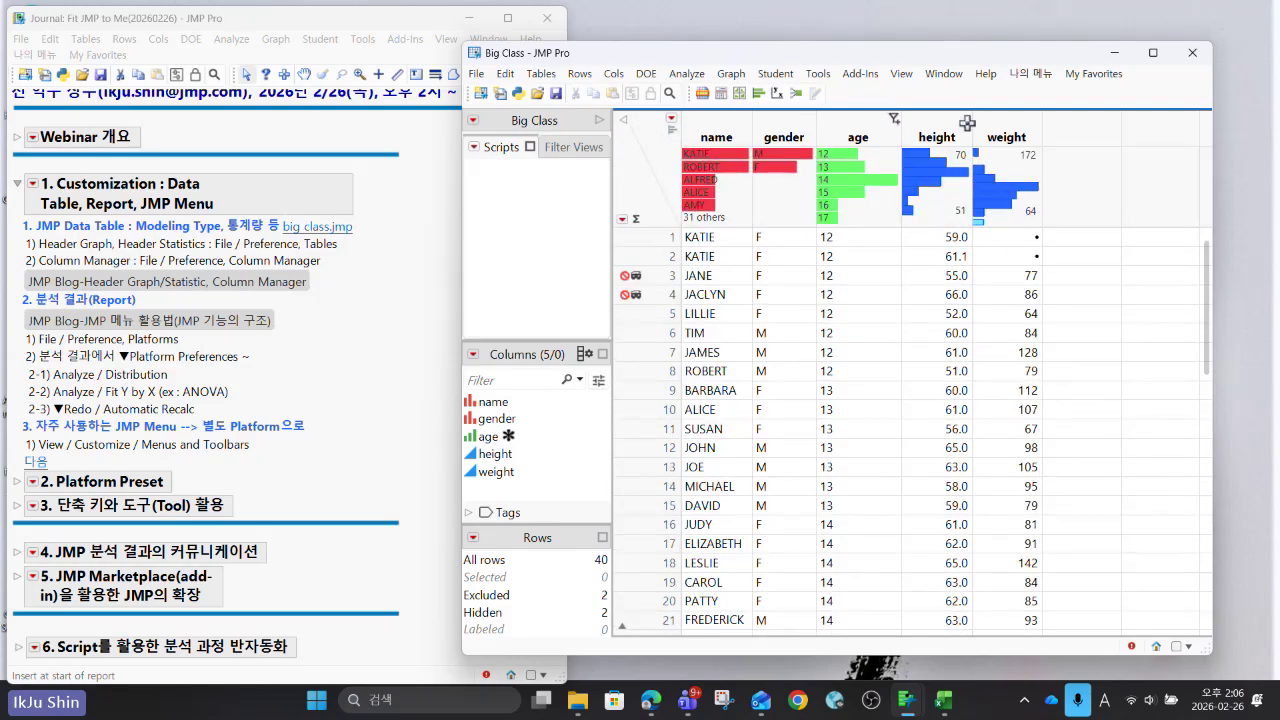
left_click(637, 223)
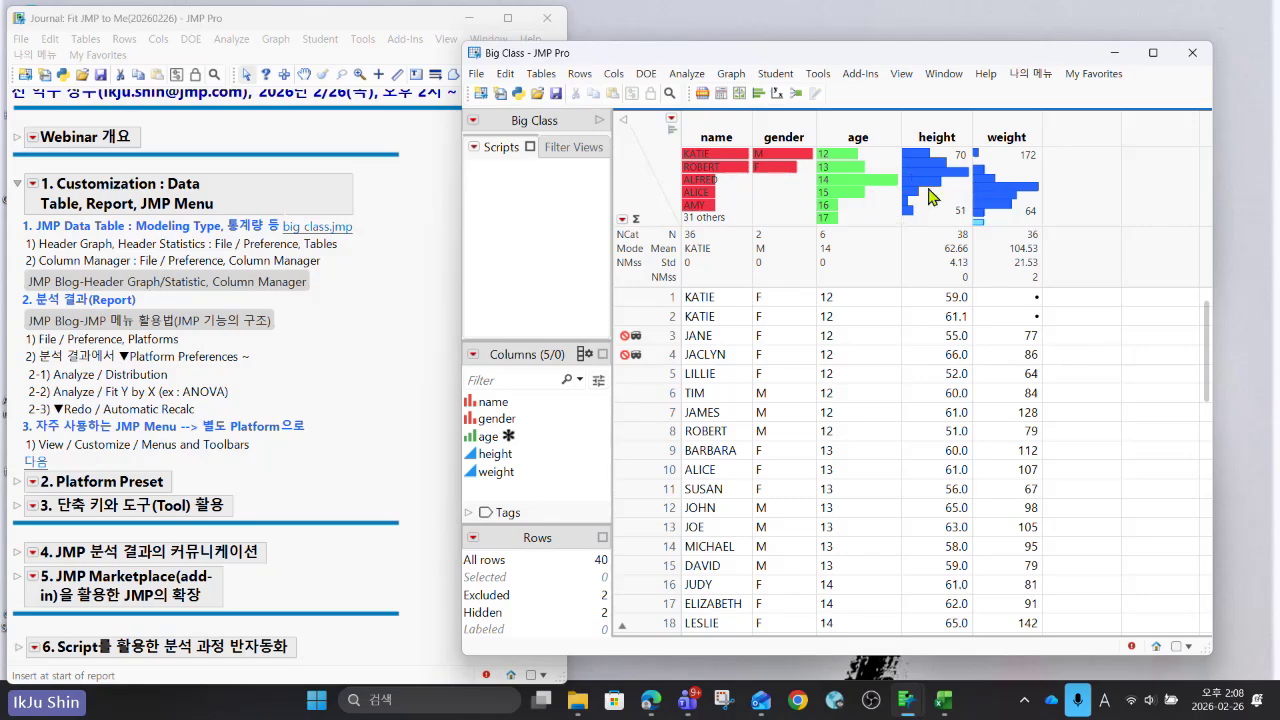
Select the name, gender, age, height and weight columns in turn to examine their header graphs and statistics, dismissing any Add Rows dialog.
left_click(727, 134)
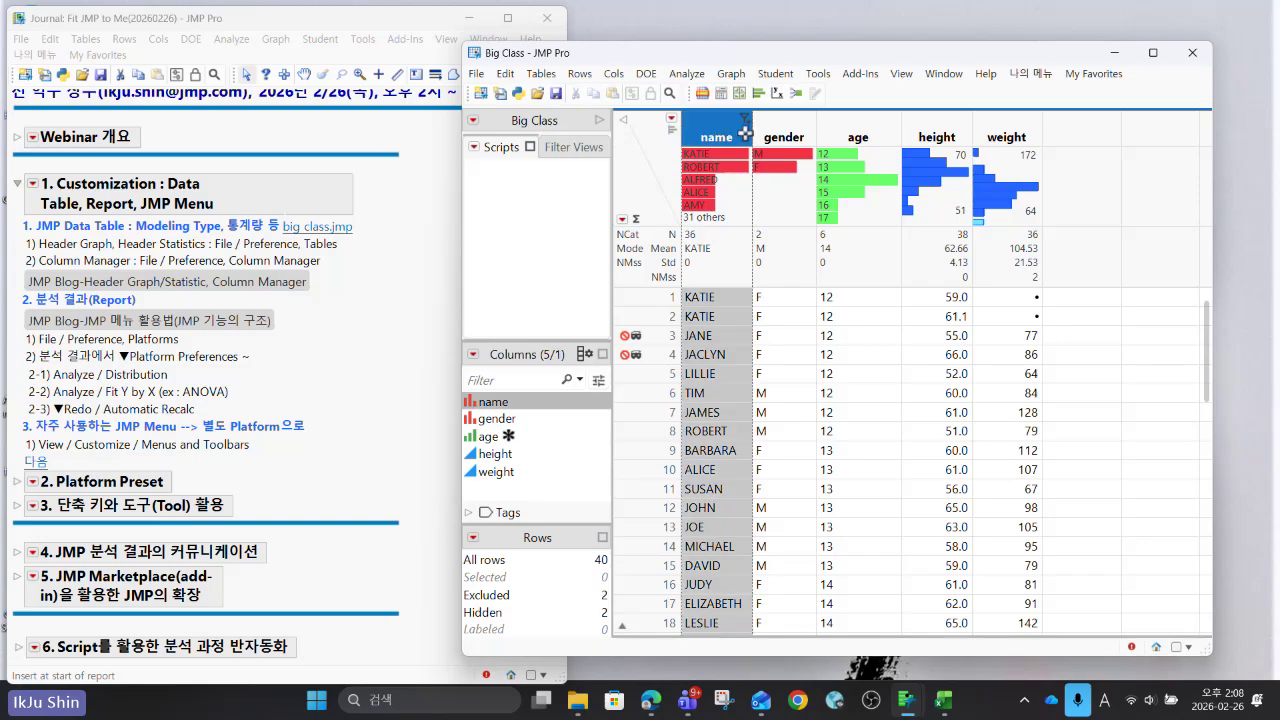
left_click(797, 131)
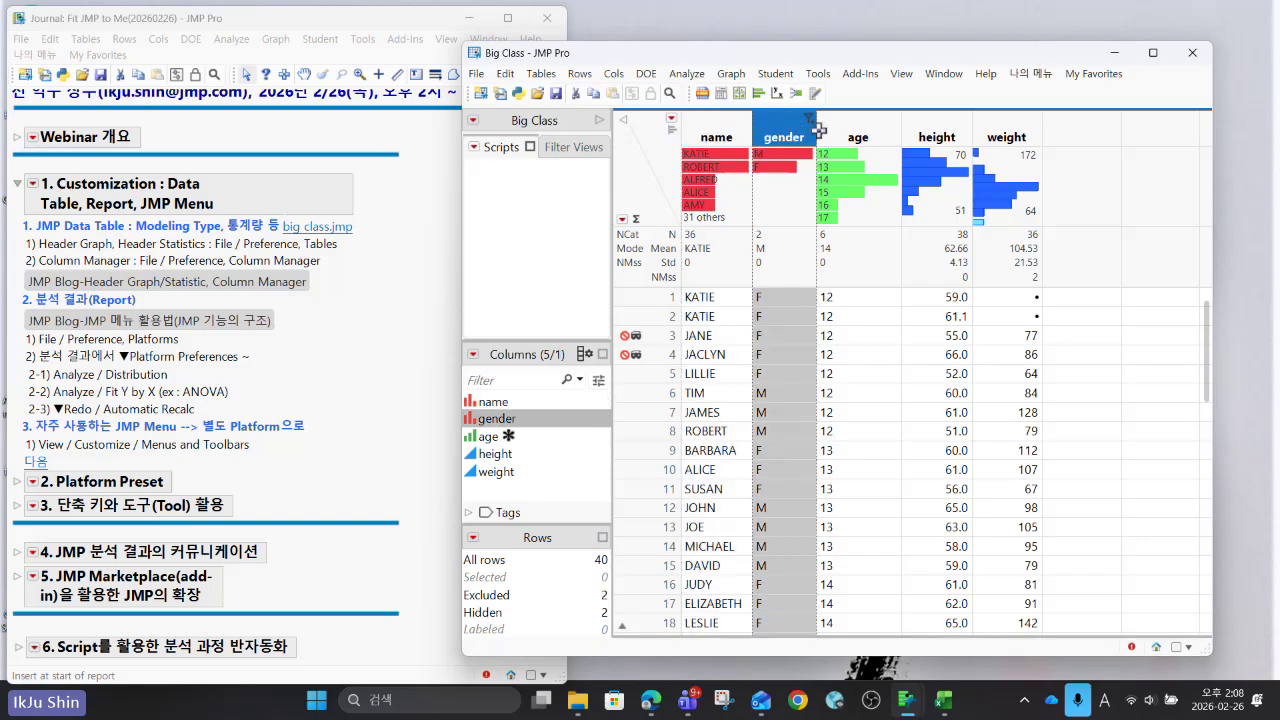
left_click(860, 130)
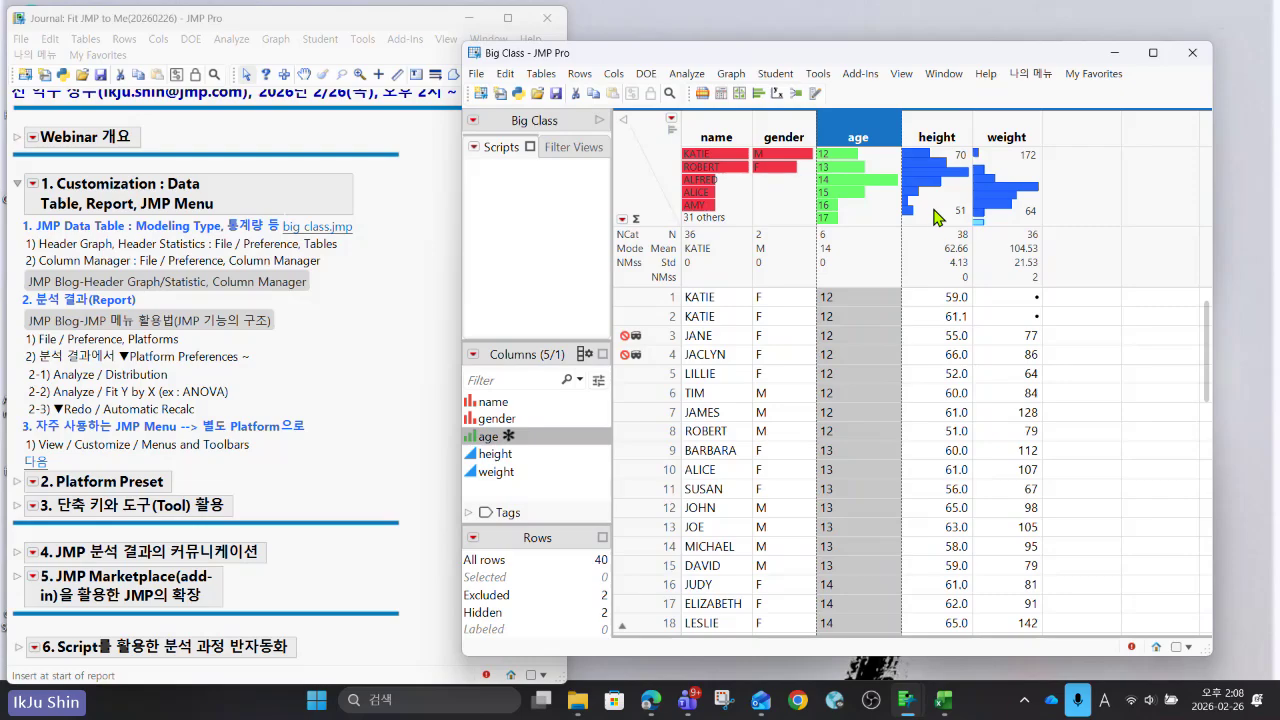
left_click(937, 130)
left_click(1010, 138)
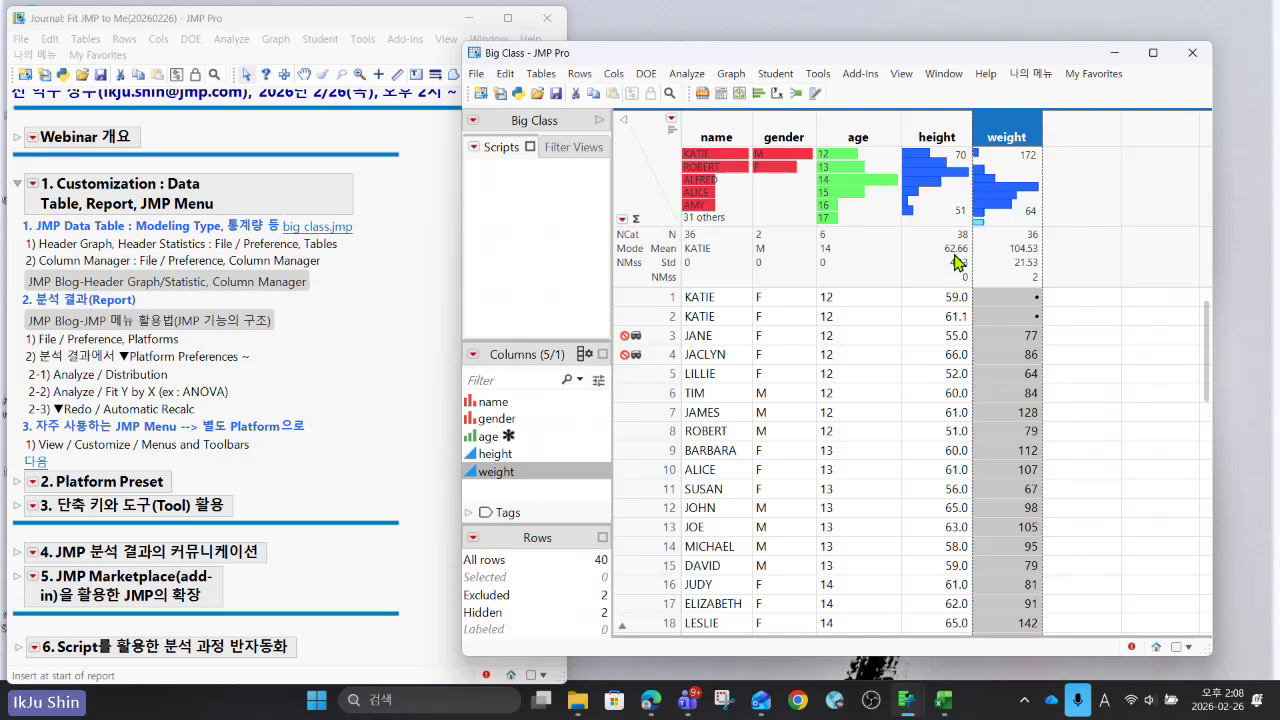
double_click(664, 206)
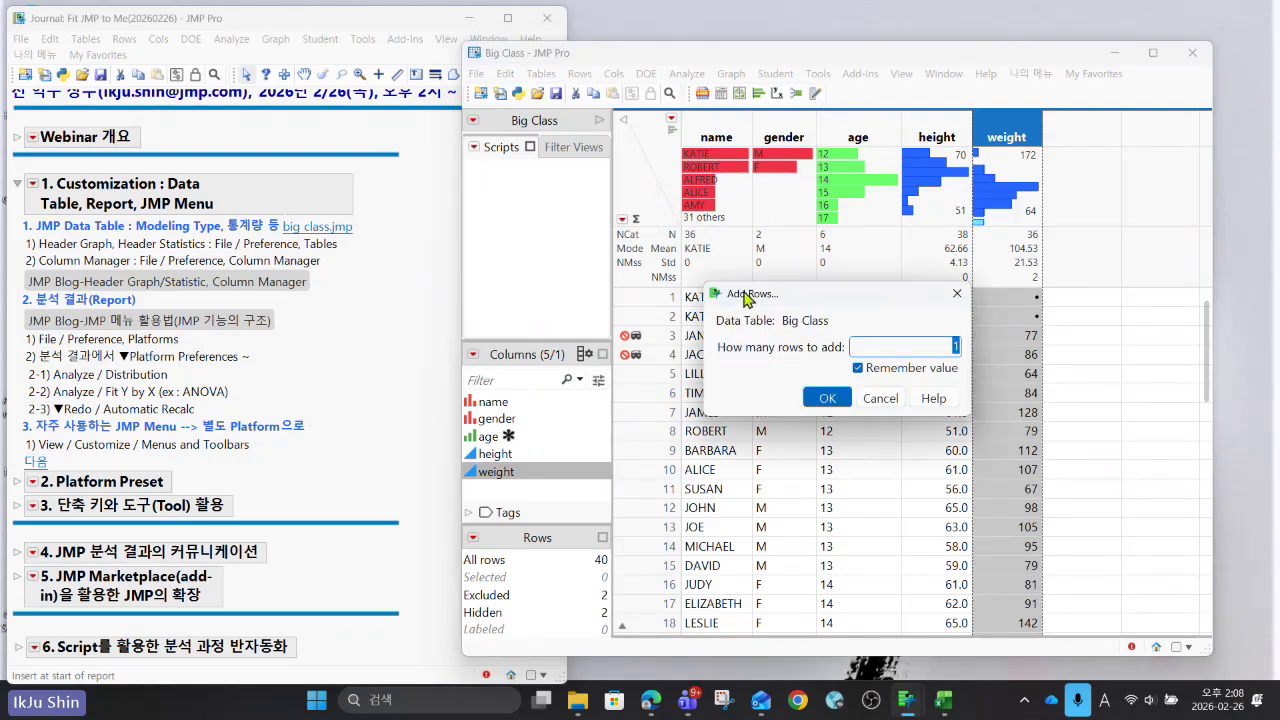
left_click(879, 398)
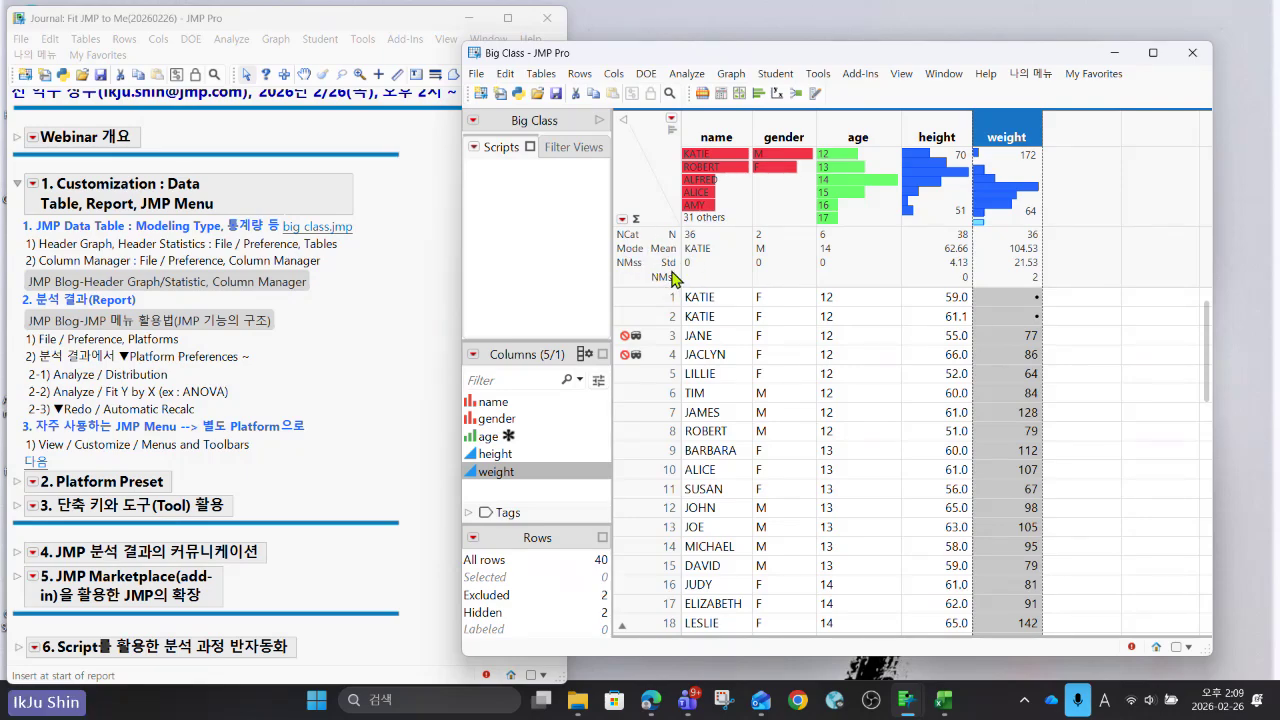
Examine the header statistics of the gender and height columns against the table rows, and clear the column selection.
left_click(783, 131)
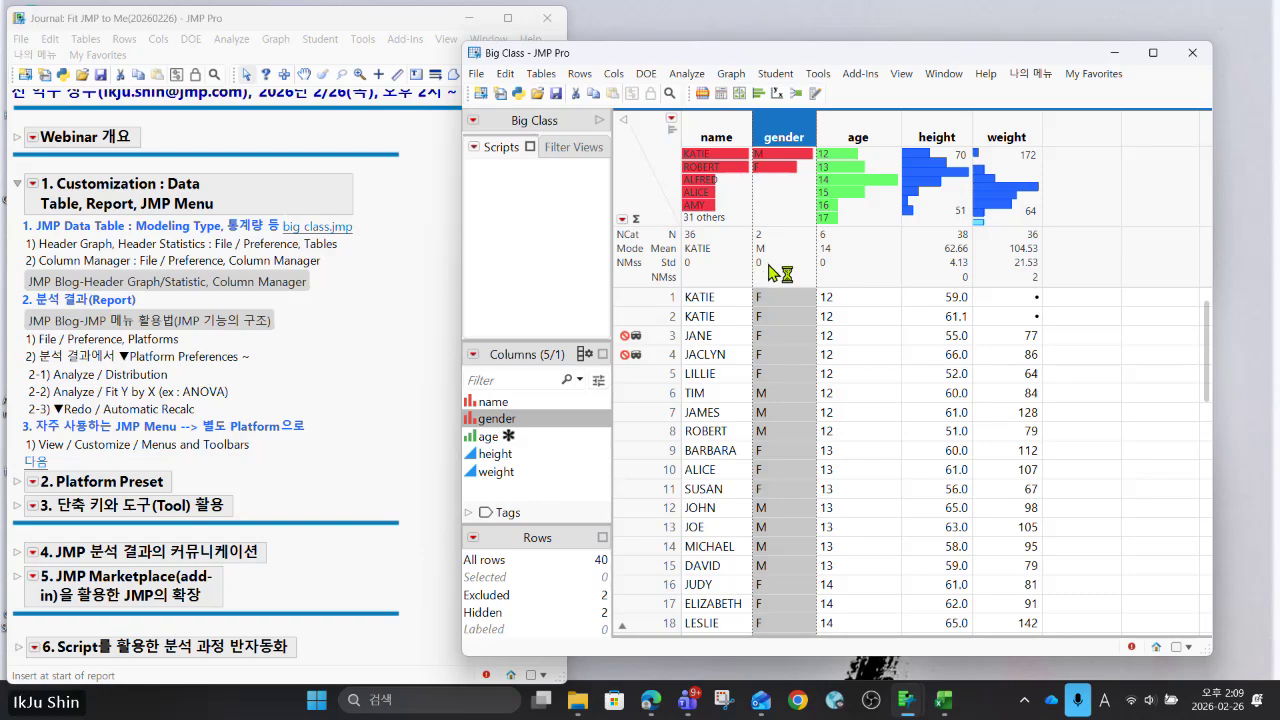
left_click(938, 122)
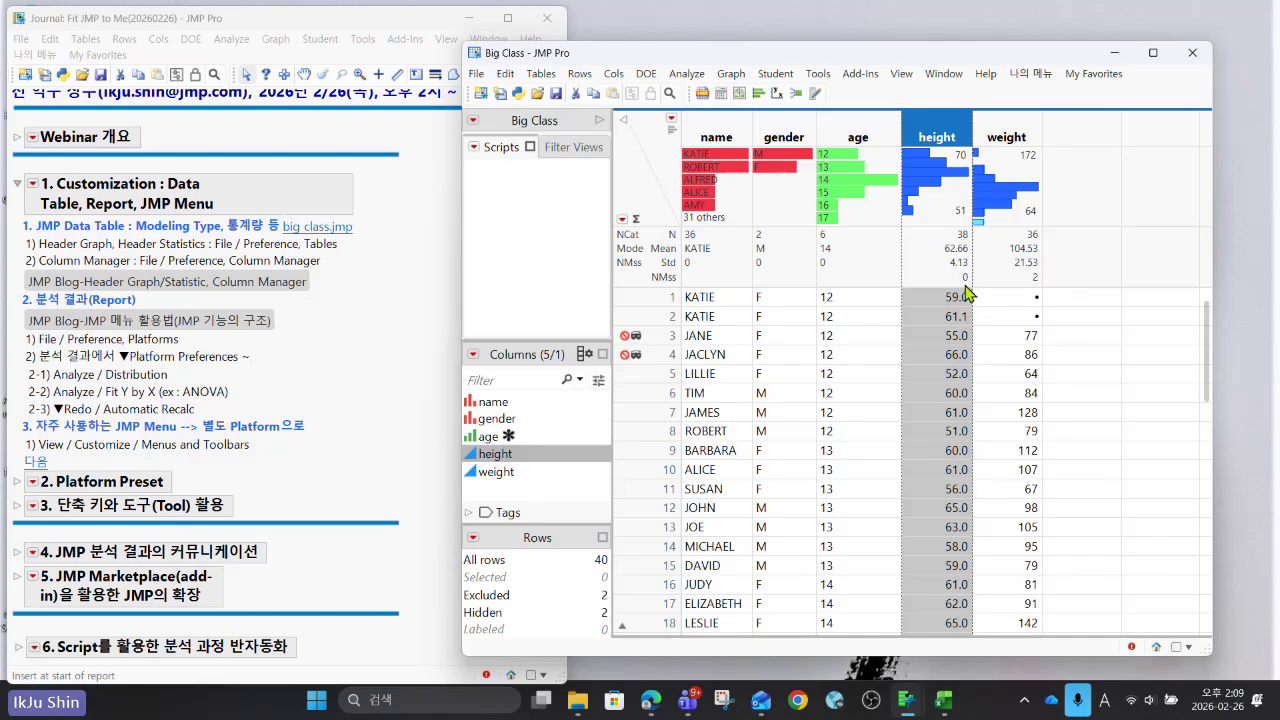
scroll(963, 365, "down", 8)
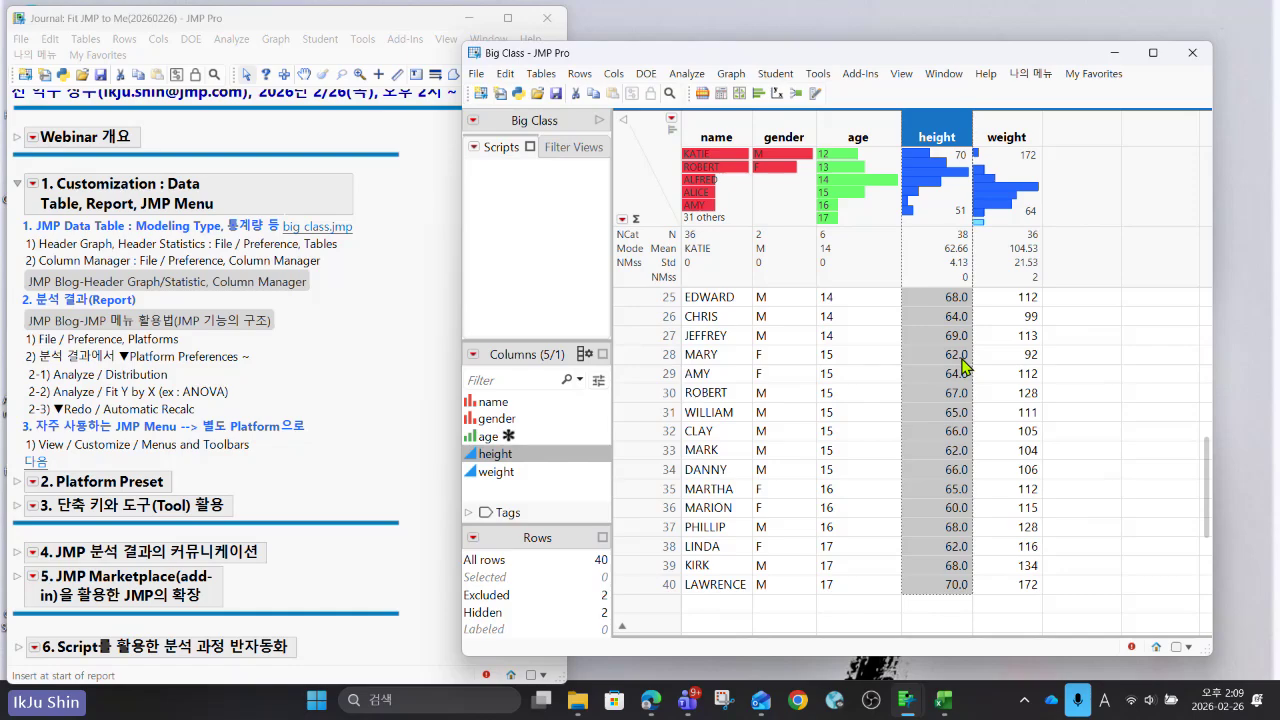
scroll(963, 365, "up", 8)
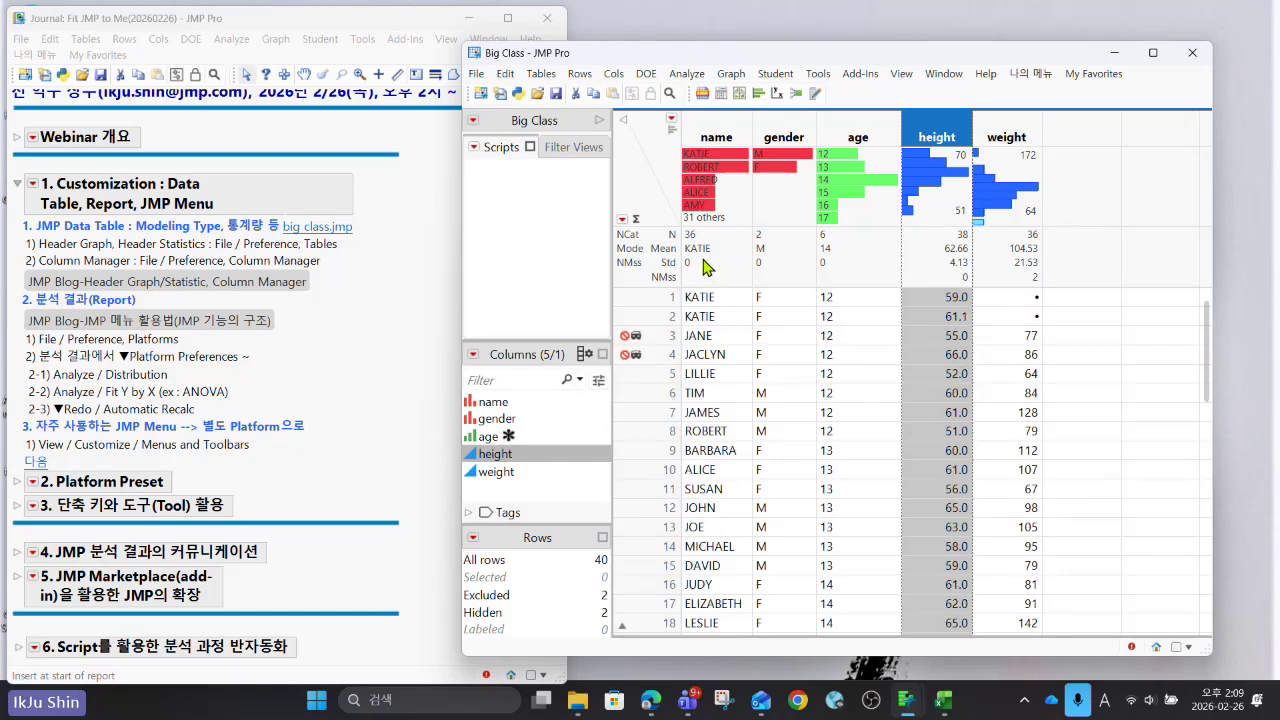
left_click(672, 182)
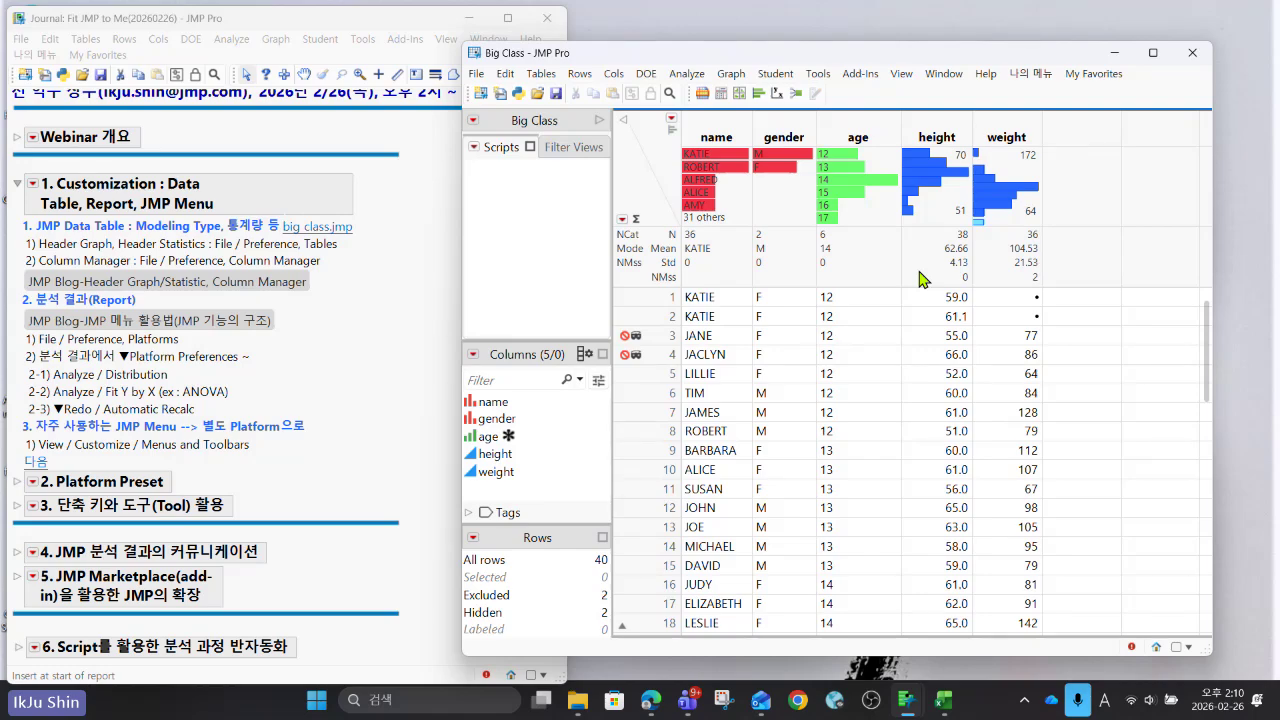
Highlight the journal's Header Graph and Header Statistics line, and open the Tables preferences from Big Class at the header summary settings.
left_click(290, 243)
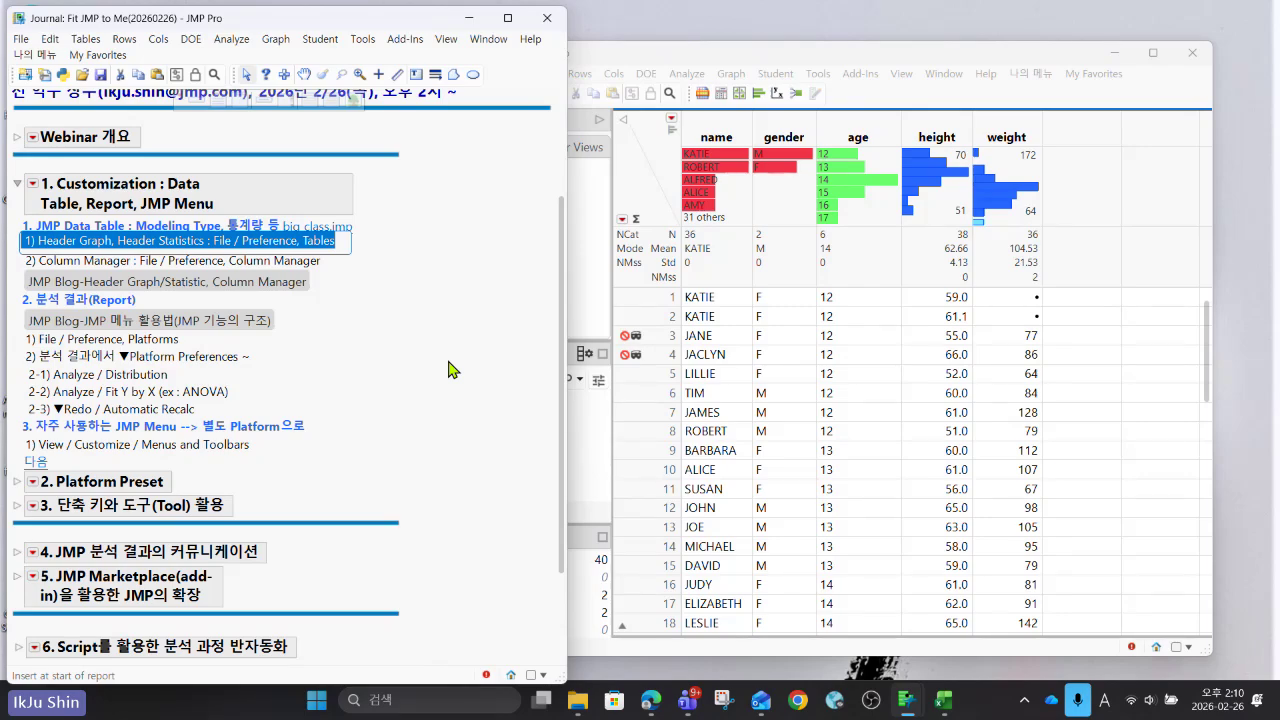
left_click(820, 60)
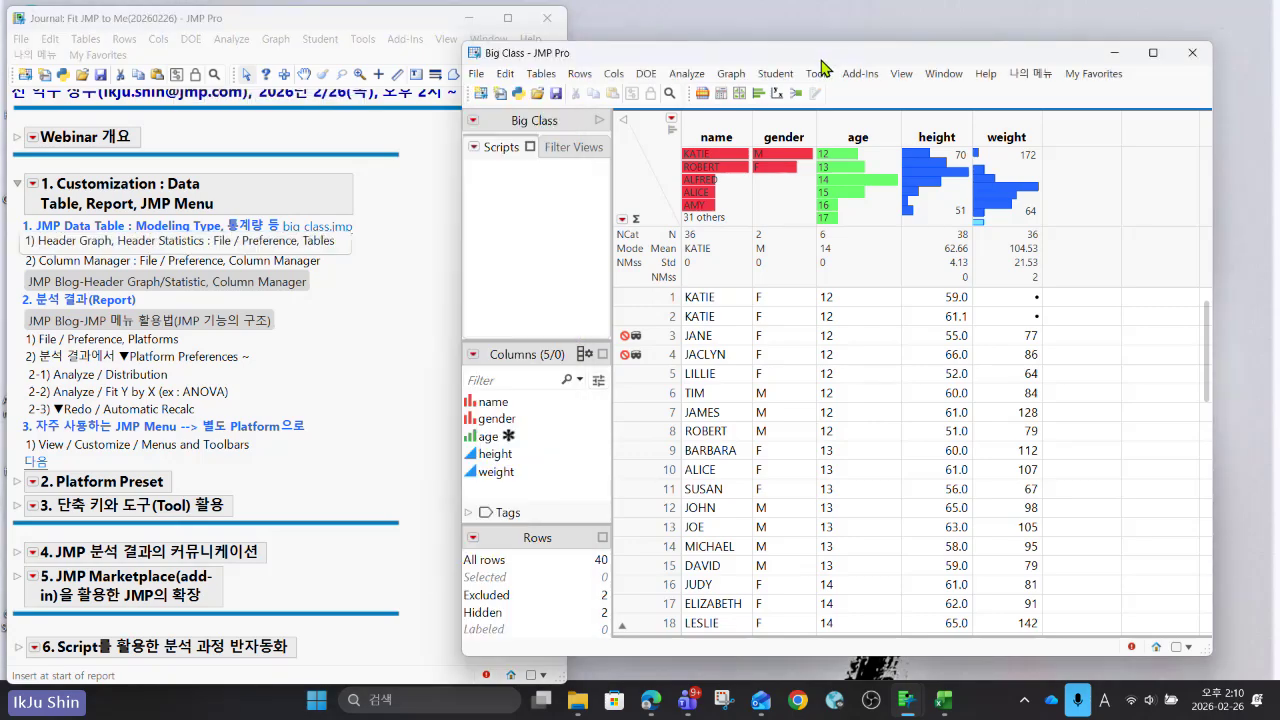
left_click(480, 74)
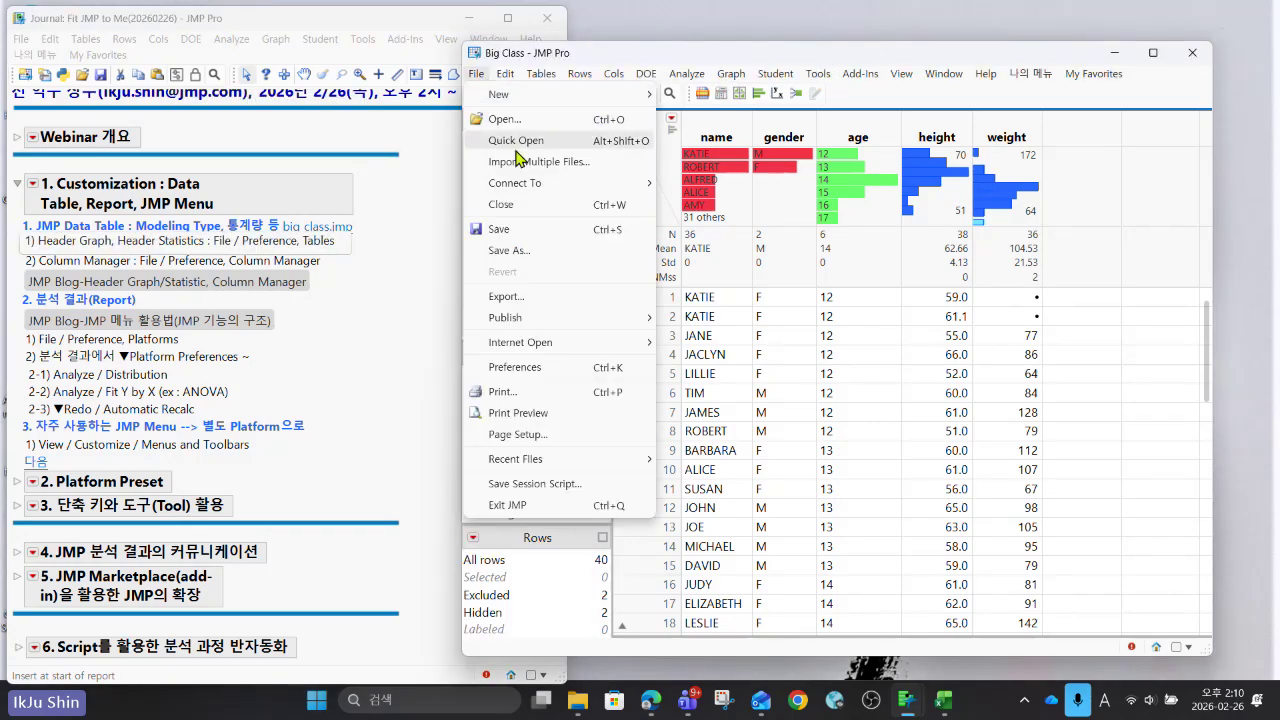
left_click(547, 368)
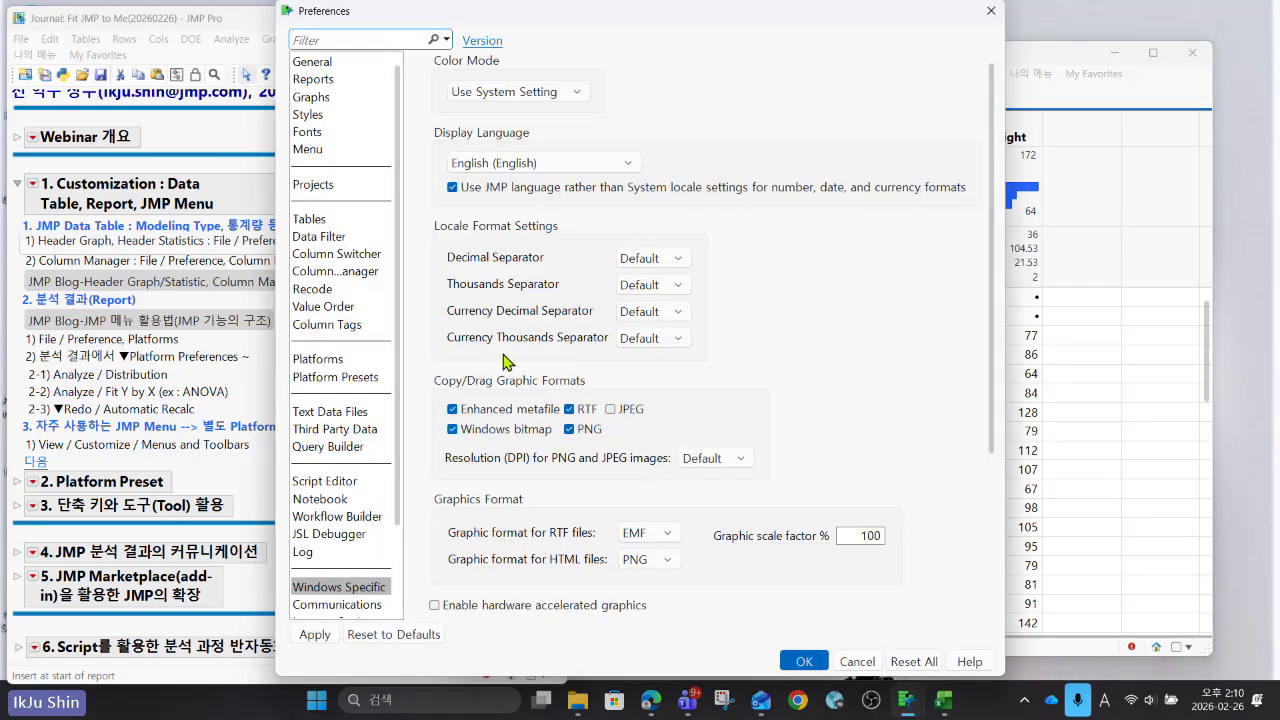
left_click(340, 222)
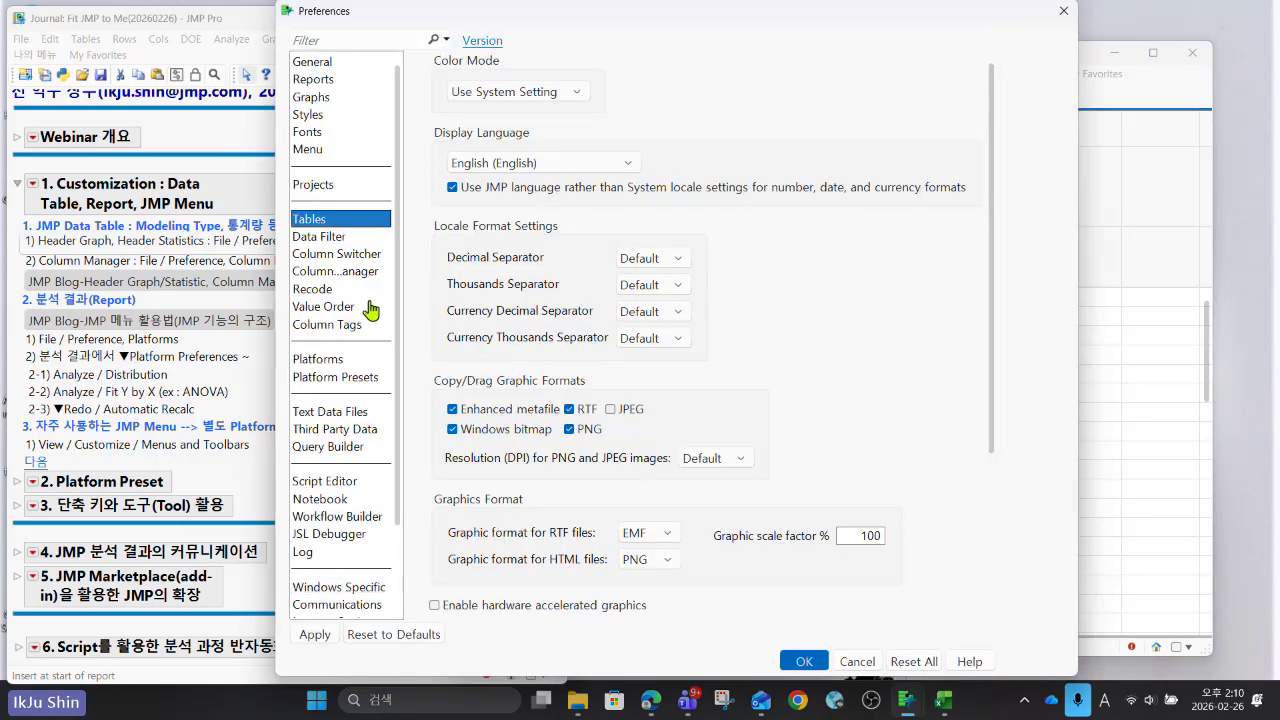
scroll(804, 440, "down", 1)
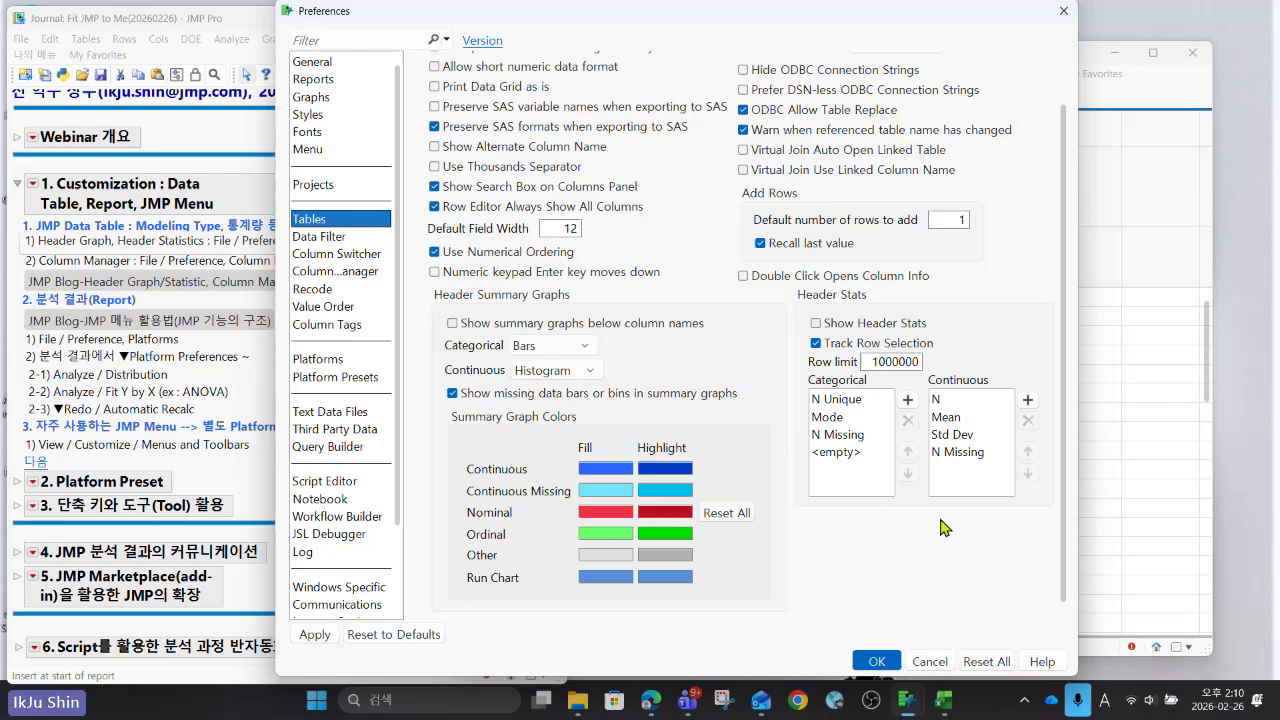
Examine the Header Summary Graphs preferences, pointing out the fill colors for Continuous and Continuous Missing.
mouse_move(908, 594)
left_mouse_down()
mouse_move(706, 617)
mouse_move(533, 548)
mouse_move(503, 417)
mouse_move(593, 311)
mouse_move(890, 283)
mouse_move(998, 354)
mouse_move(1018, 476)
mouse_move(897, 592)
left_mouse_up()
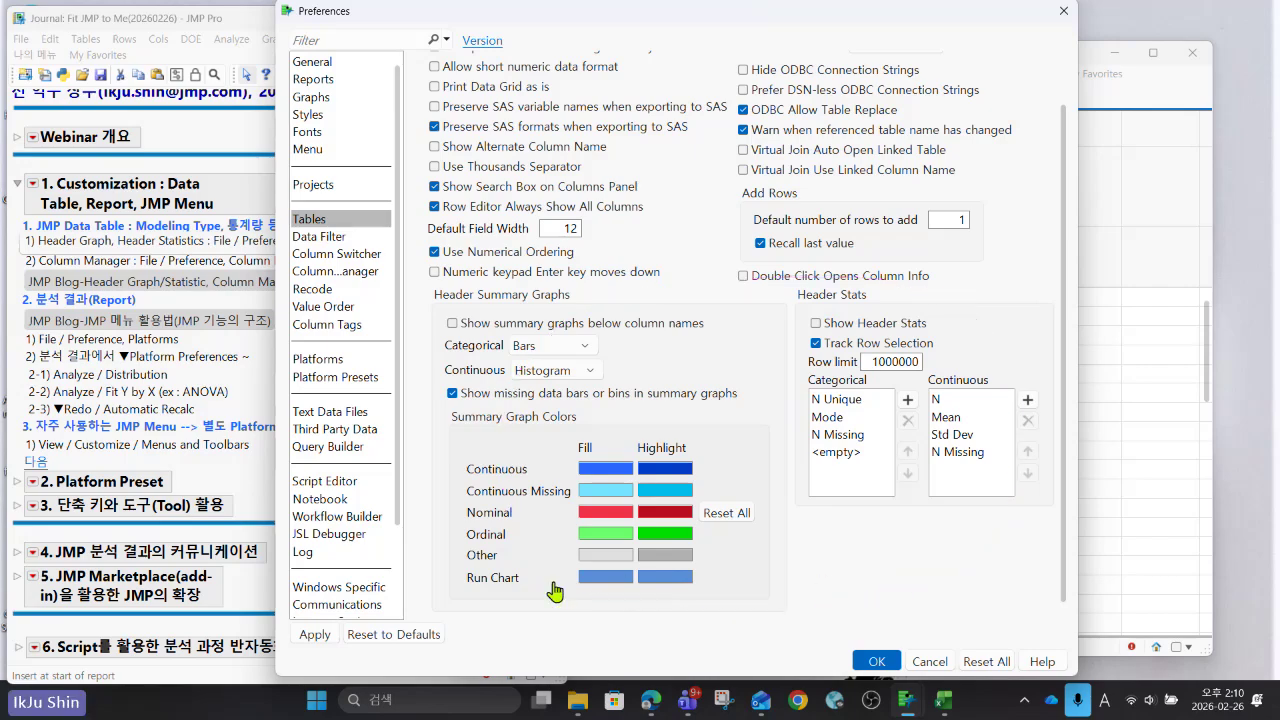
mouse_move(576, 609)
left_mouse_down()
mouse_move(517, 463)
mouse_move(667, 409)
mouse_move(749, 479)
mouse_move(722, 608)
mouse_move(583, 621)
left_mouse_up()
left_click(609, 478)
left_click(609, 478)
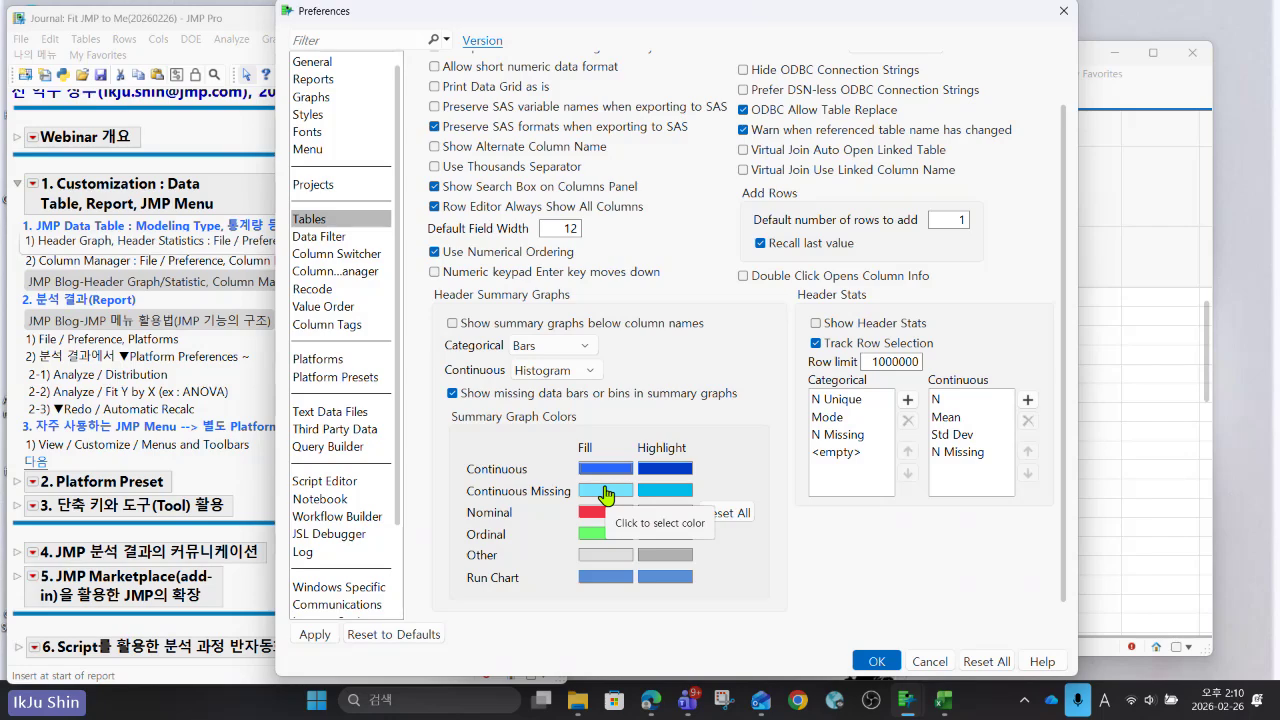
left_click(607, 491)
left_click(607, 491)
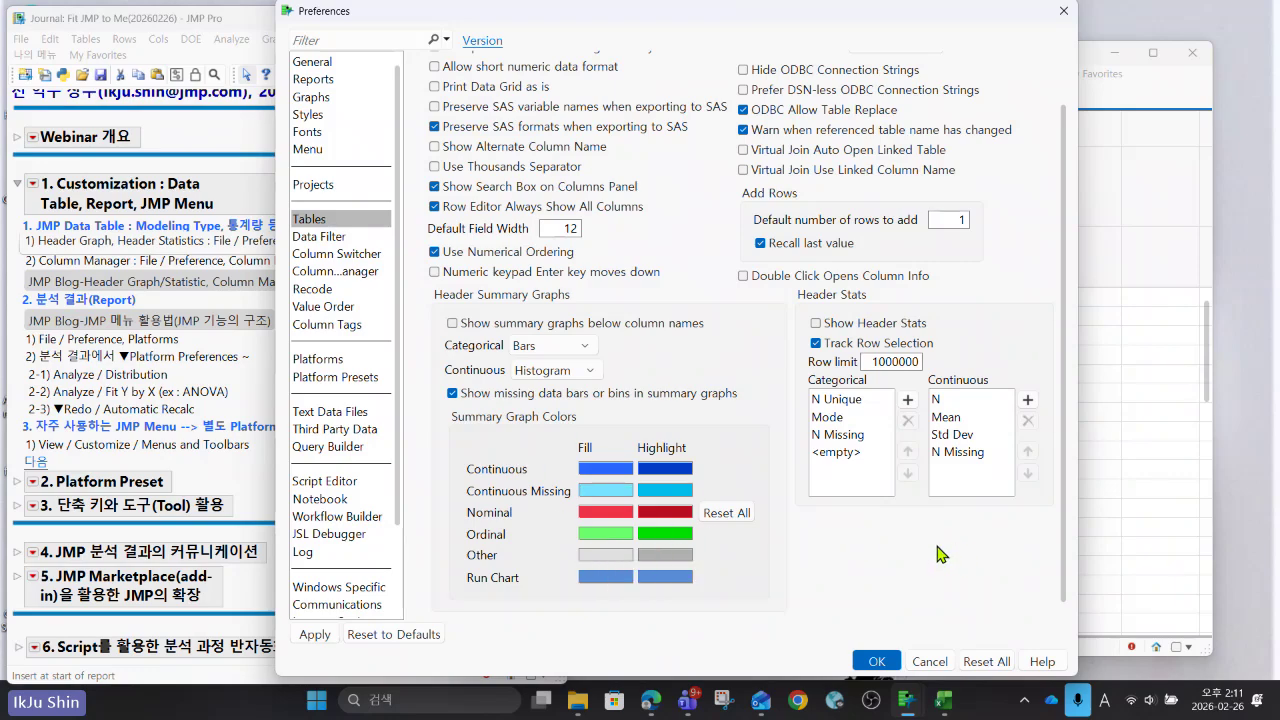
Circle the Header Stats preferences and check which statistics can be added for Categorical and Continuous columns, without adding any.
mouse_move(763, 476)
left_mouse_down()
mouse_move(777, 367)
mouse_move(1019, 349)
mouse_move(1026, 518)
left_mouse_up()
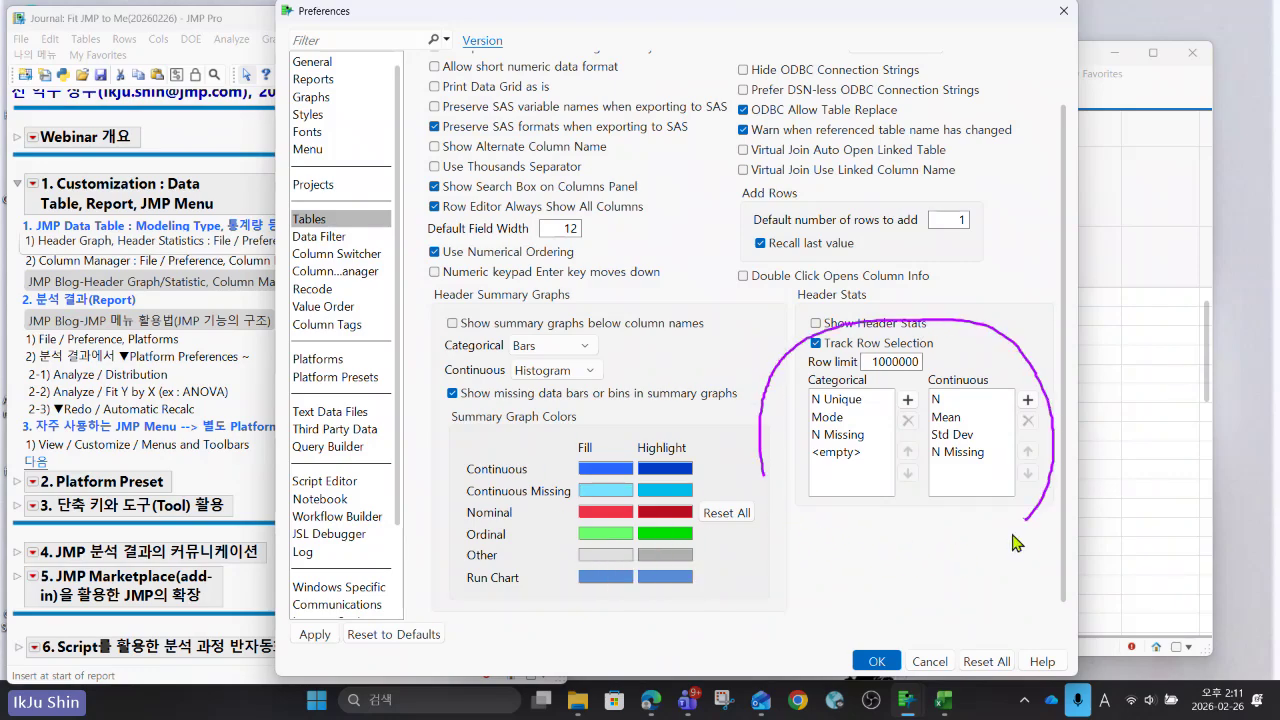
left_click(908, 400)
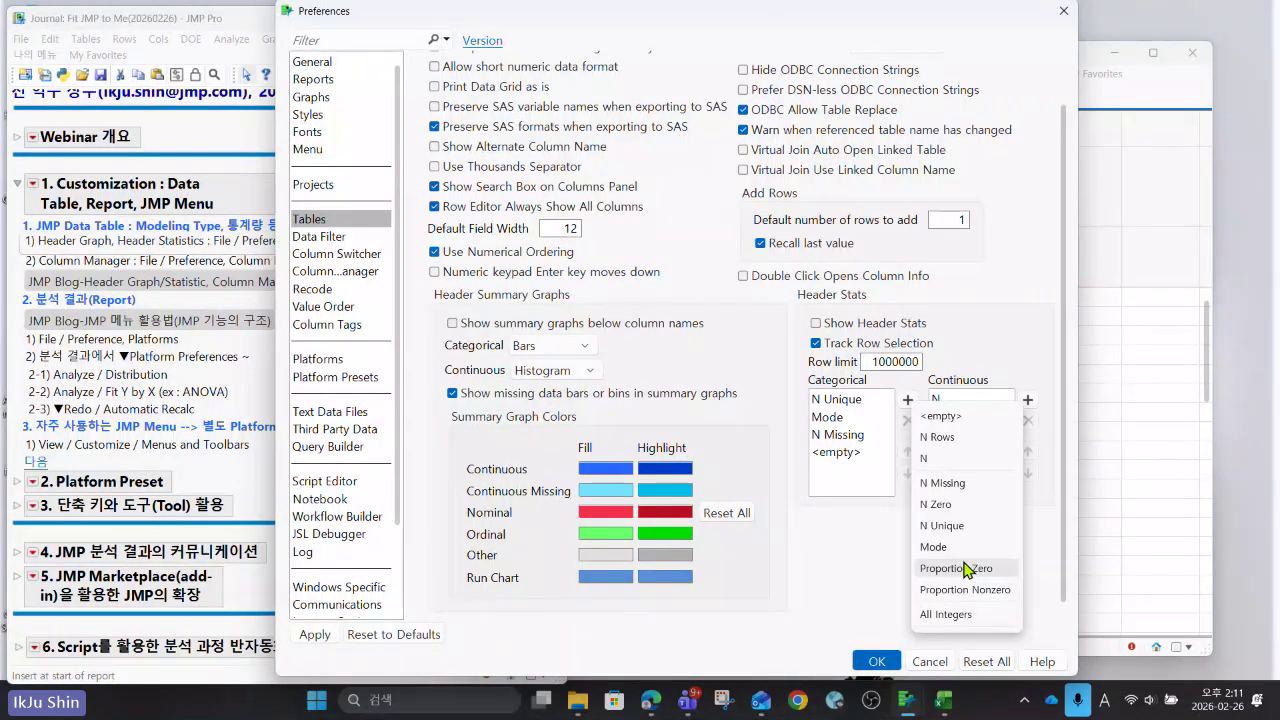
left_click(828, 560)
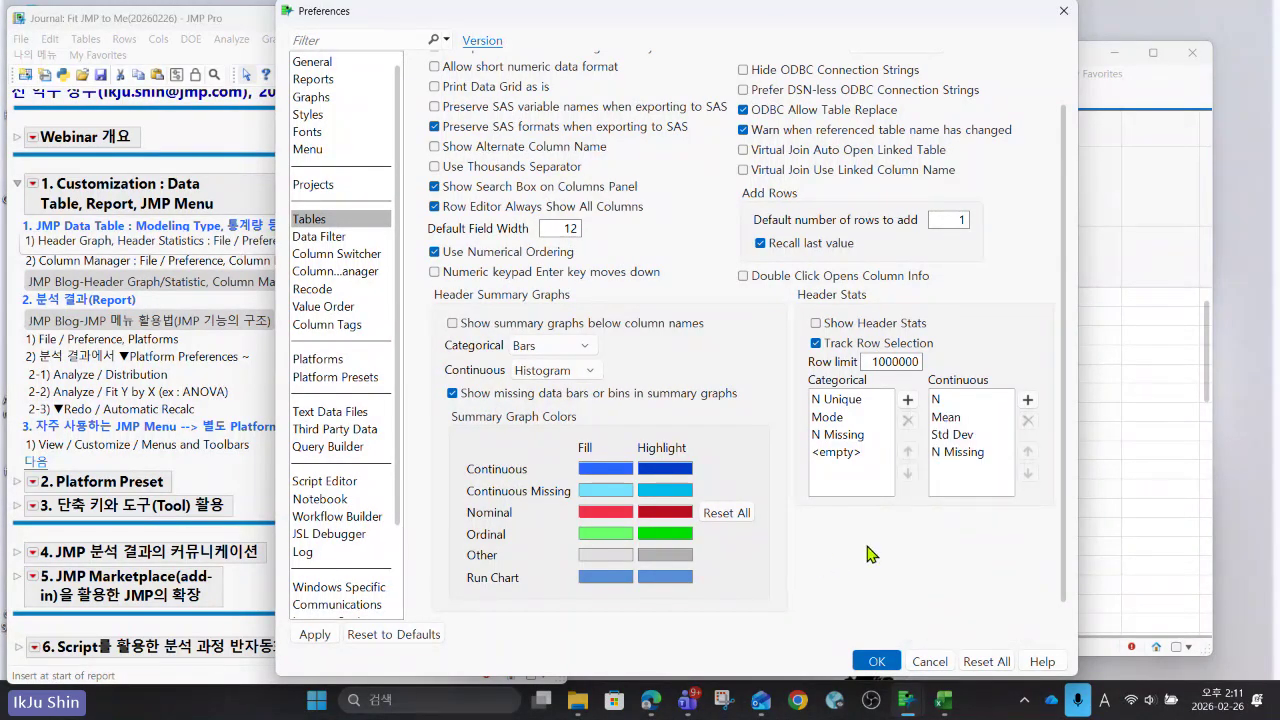
left_click(1029, 401)
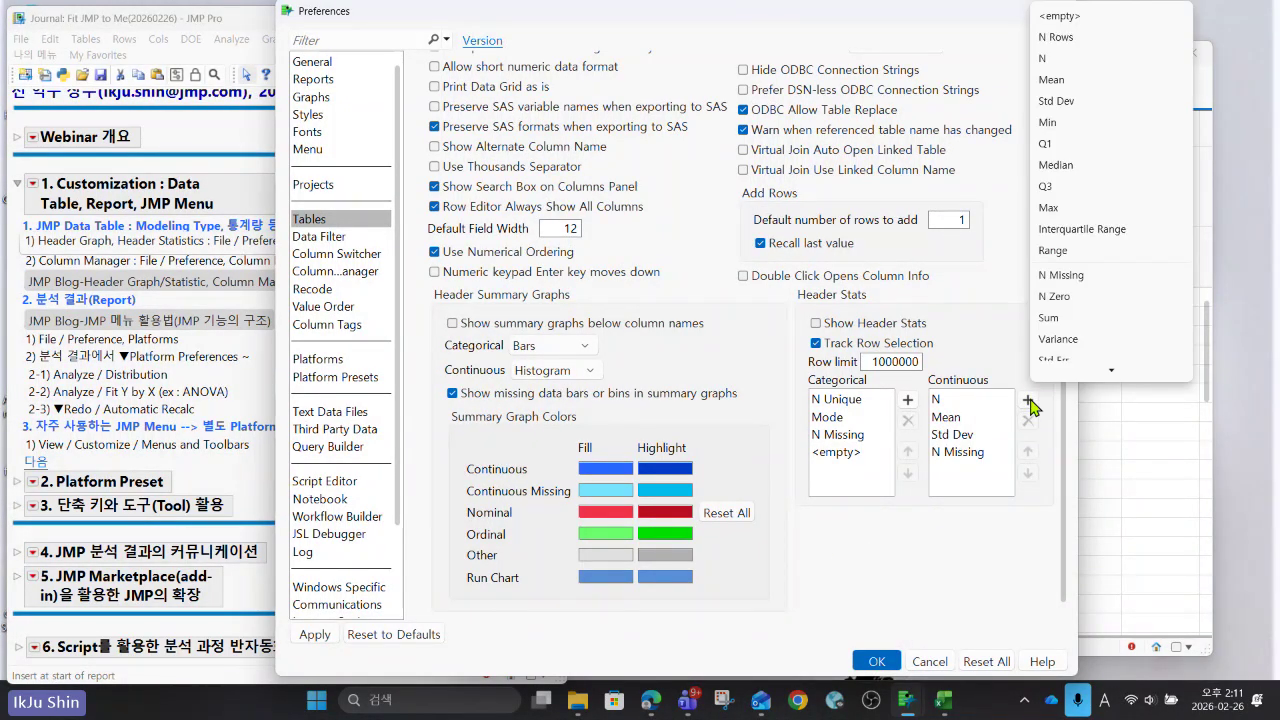
scroll(1110, 250, "down", 3)
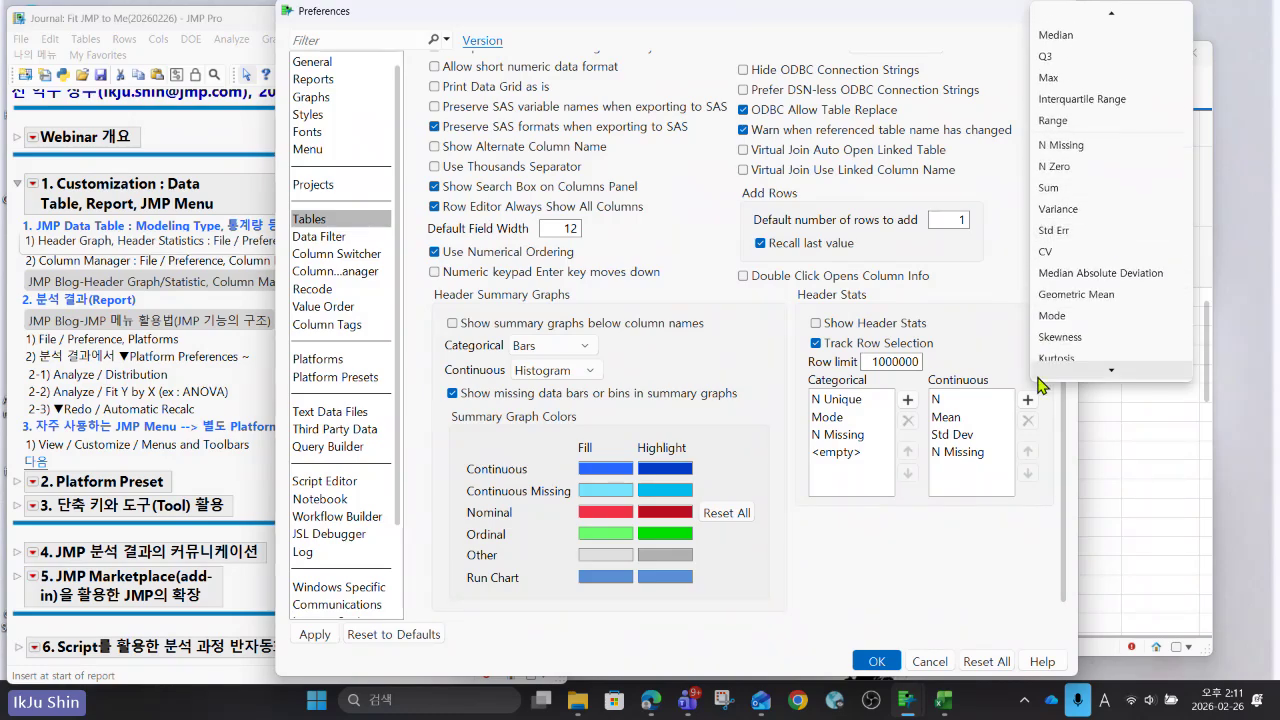
left_click(1016, 545)
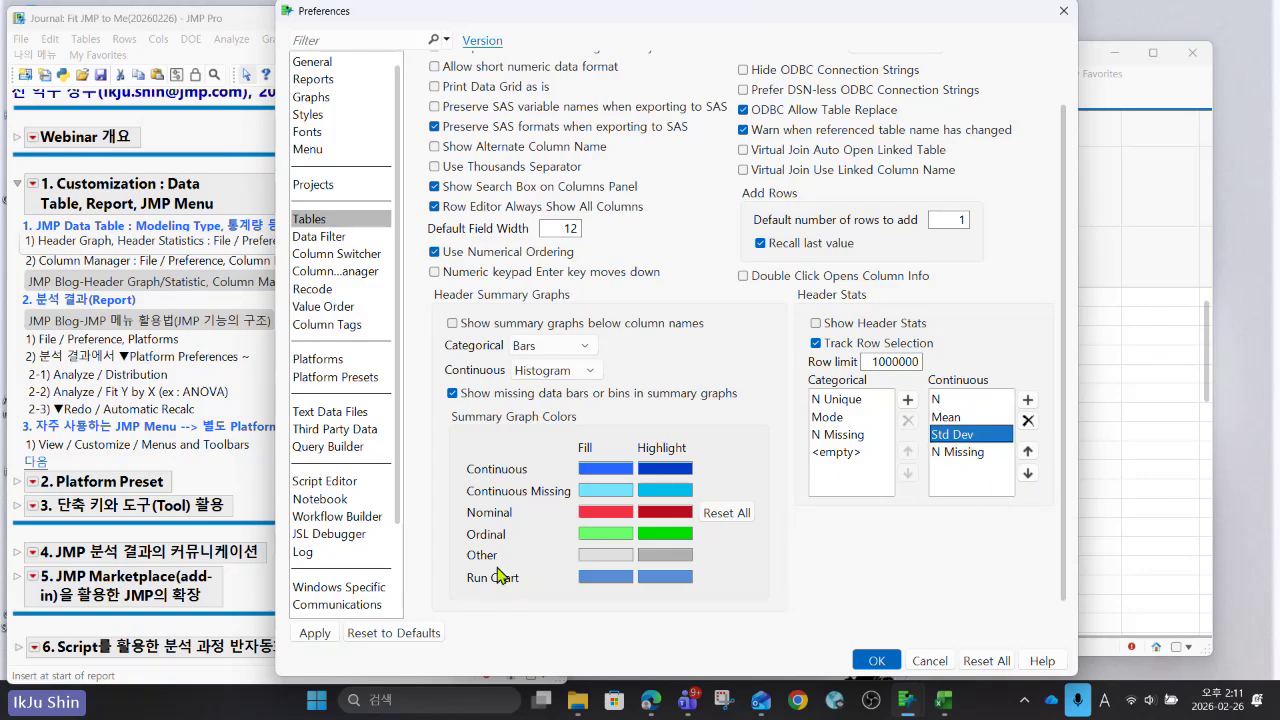
Cancel the preferences without changes, examine the weight column's header statistics in Big Class, and clear the column selection.
left_click(930, 661)
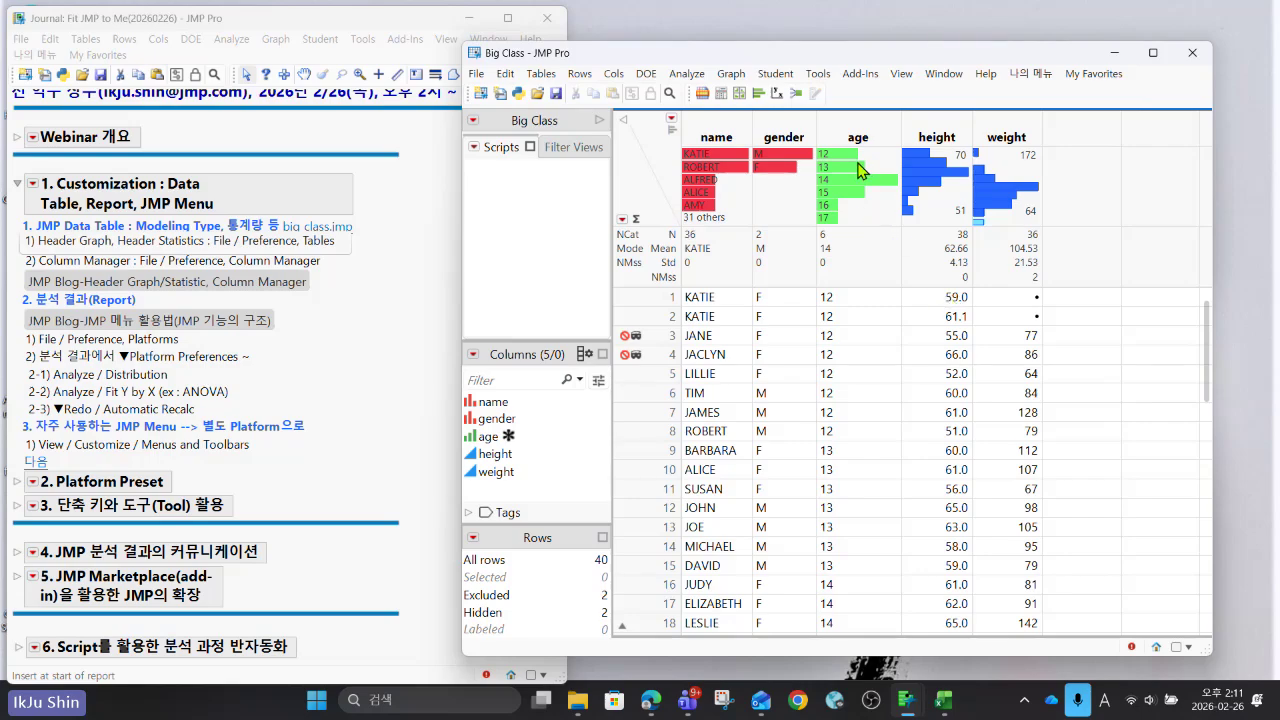
left_click(997, 131)
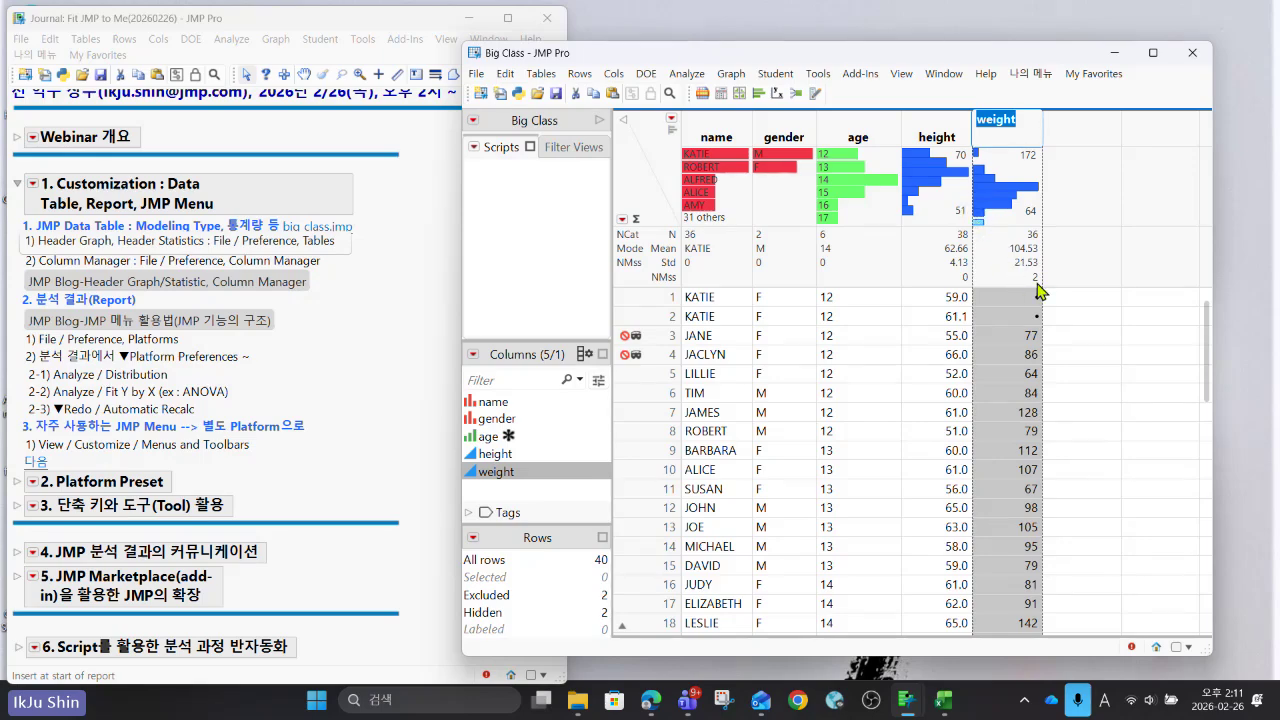
left_click(655, 172)
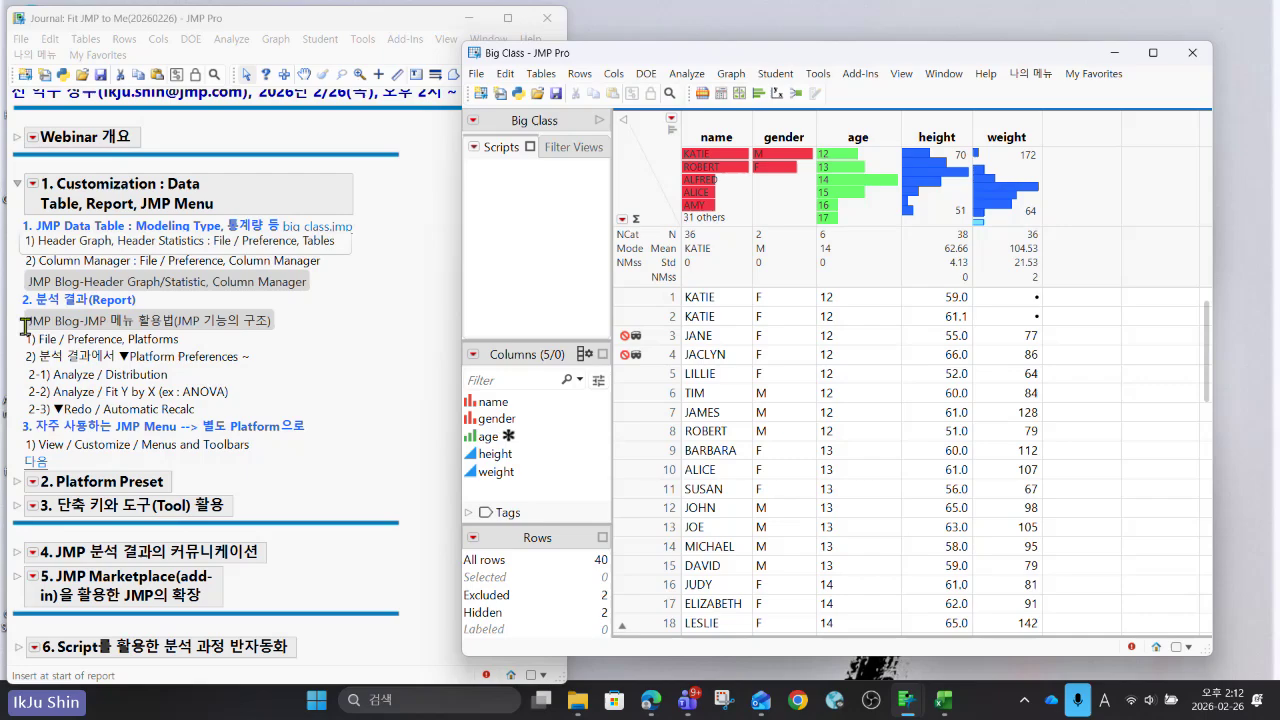
Highlight the journal's Column Manager line and open the Columns Manager for the Big Class table.
left_click(107, 260)
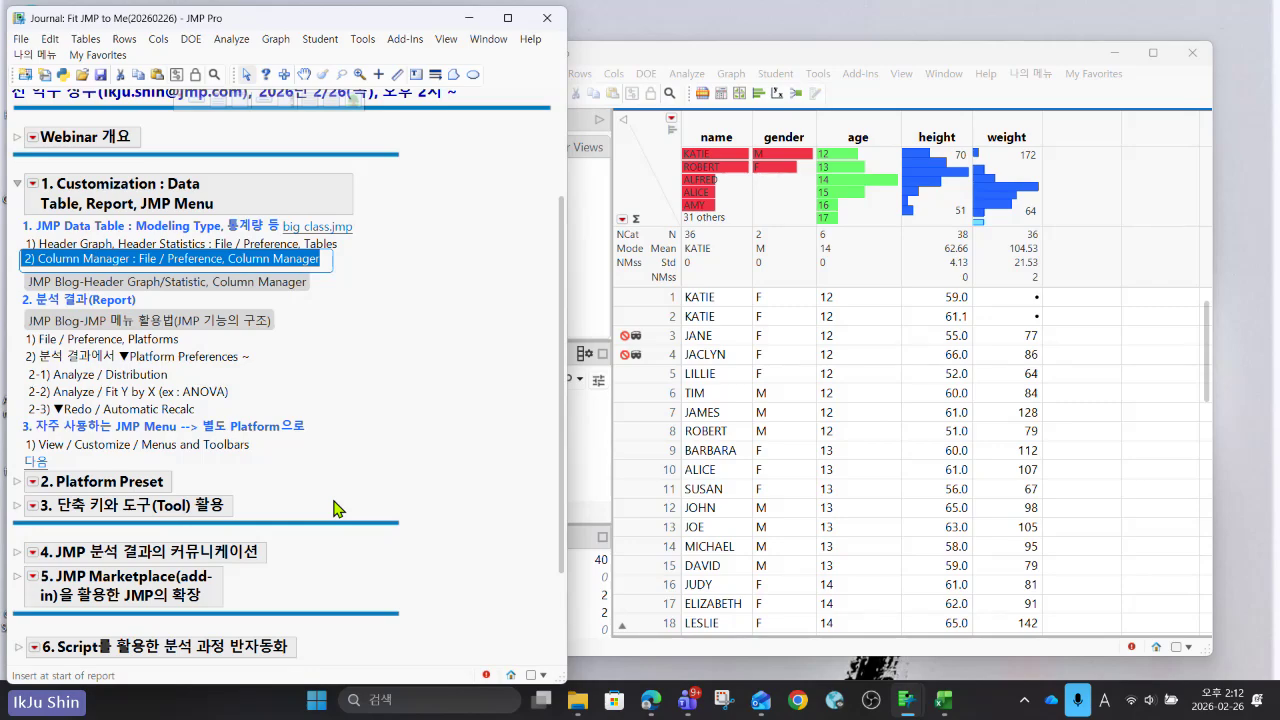
left_click(880, 60)
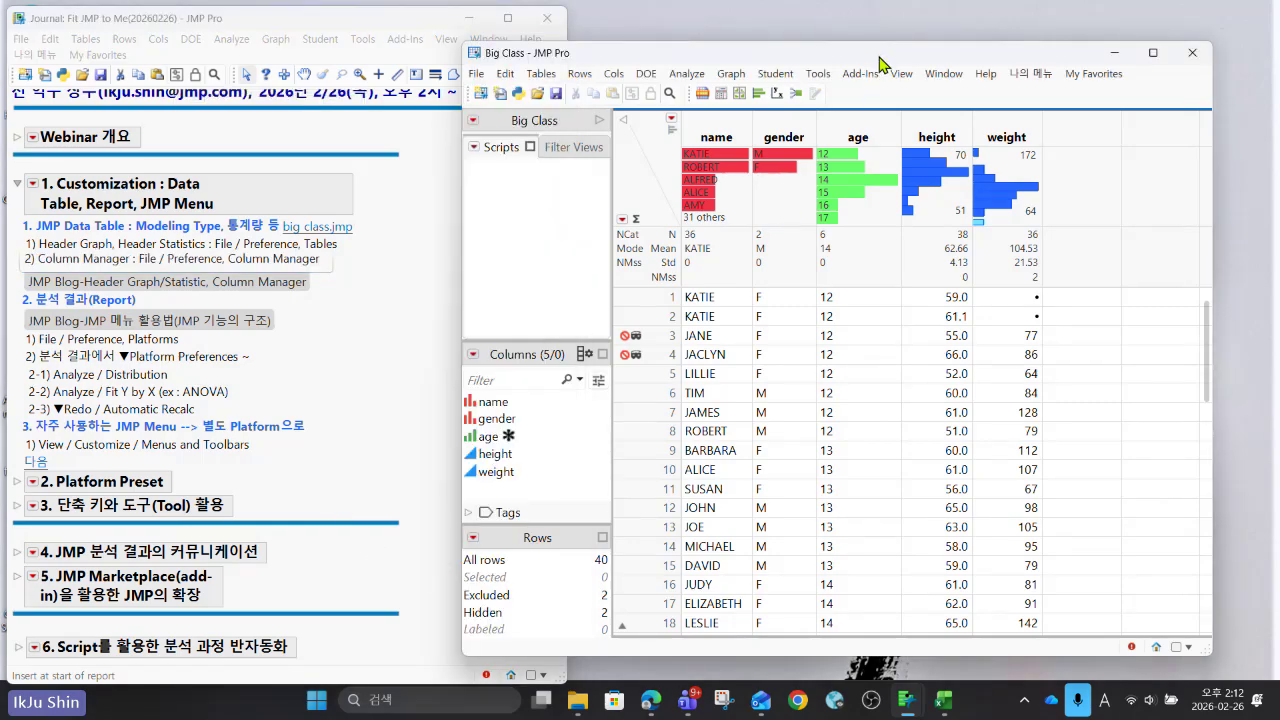
left_click(614, 76)
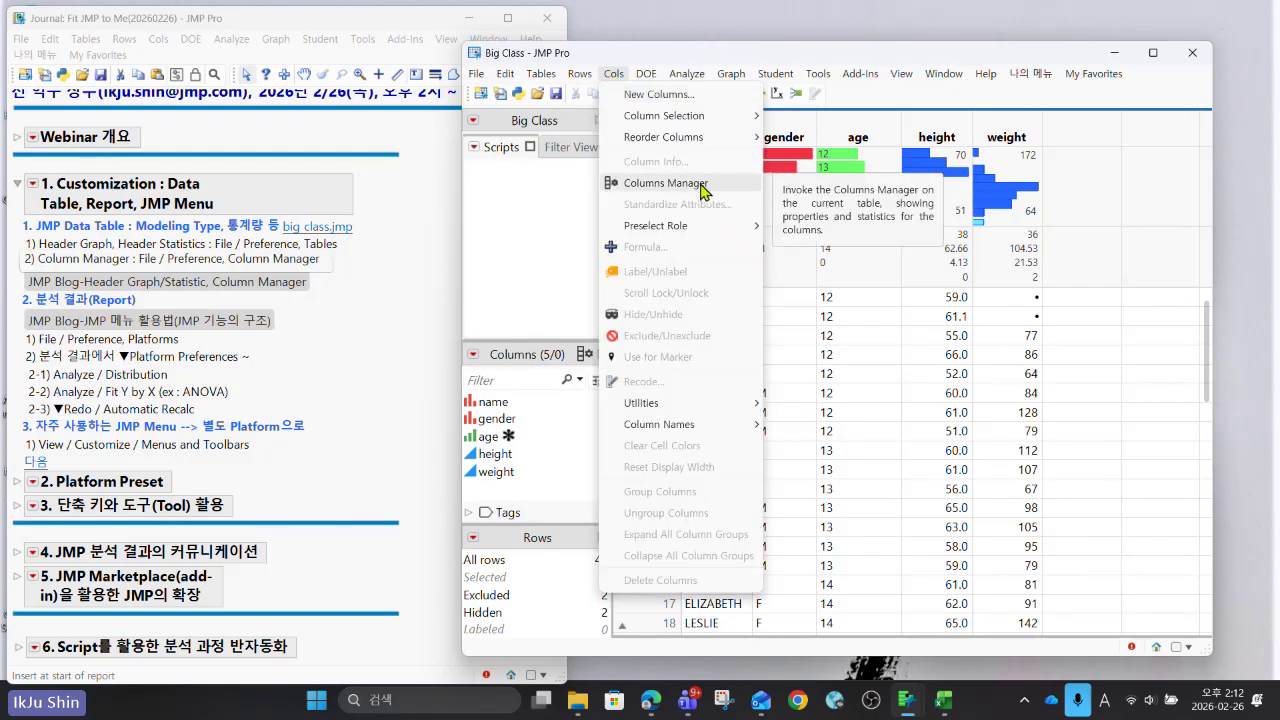
left_click(538, 253)
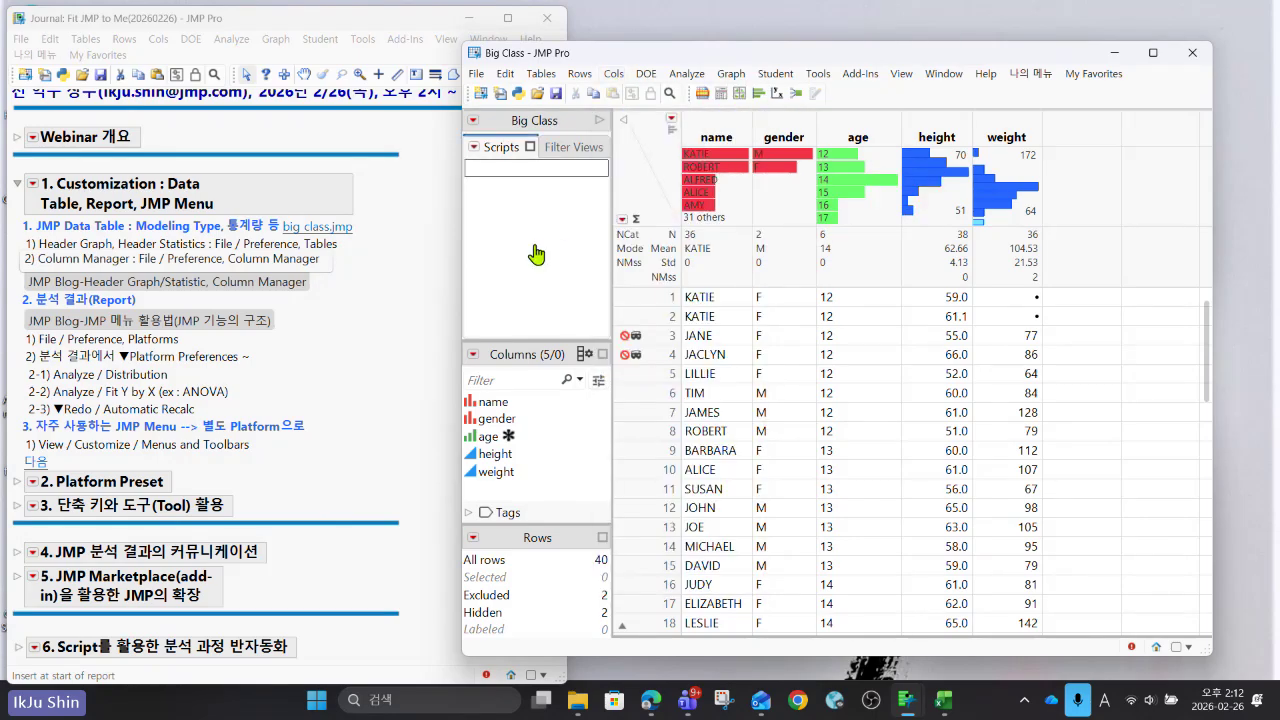
left_click(585, 356)
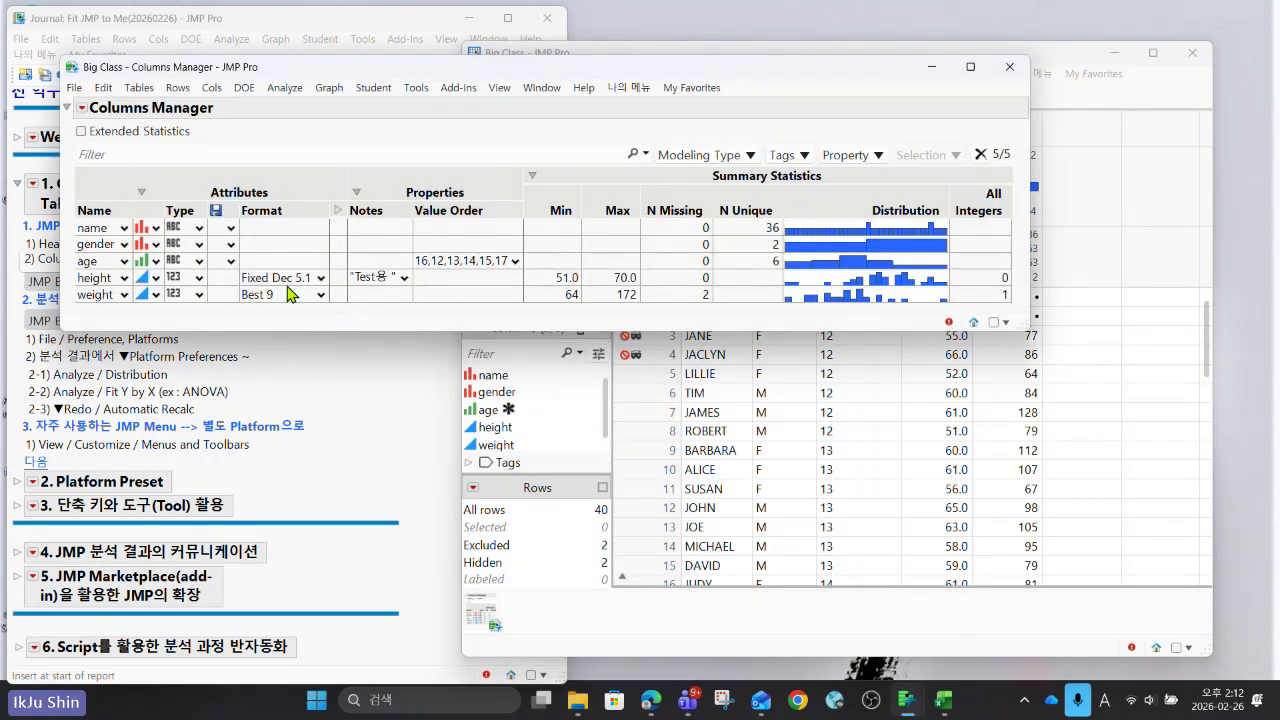
Check the modeling types available for weight and the data types available for height, then close the Columns Manager without changing them.
left_click(156, 295)
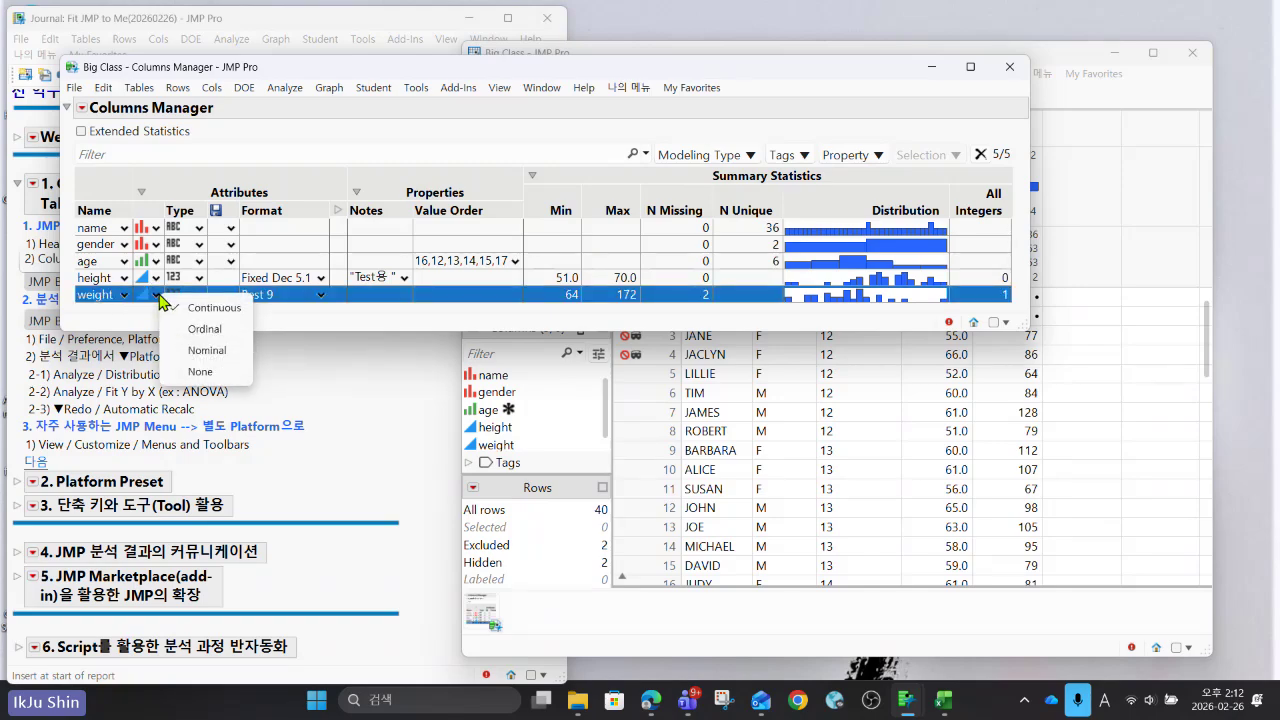
left_click(198, 284)
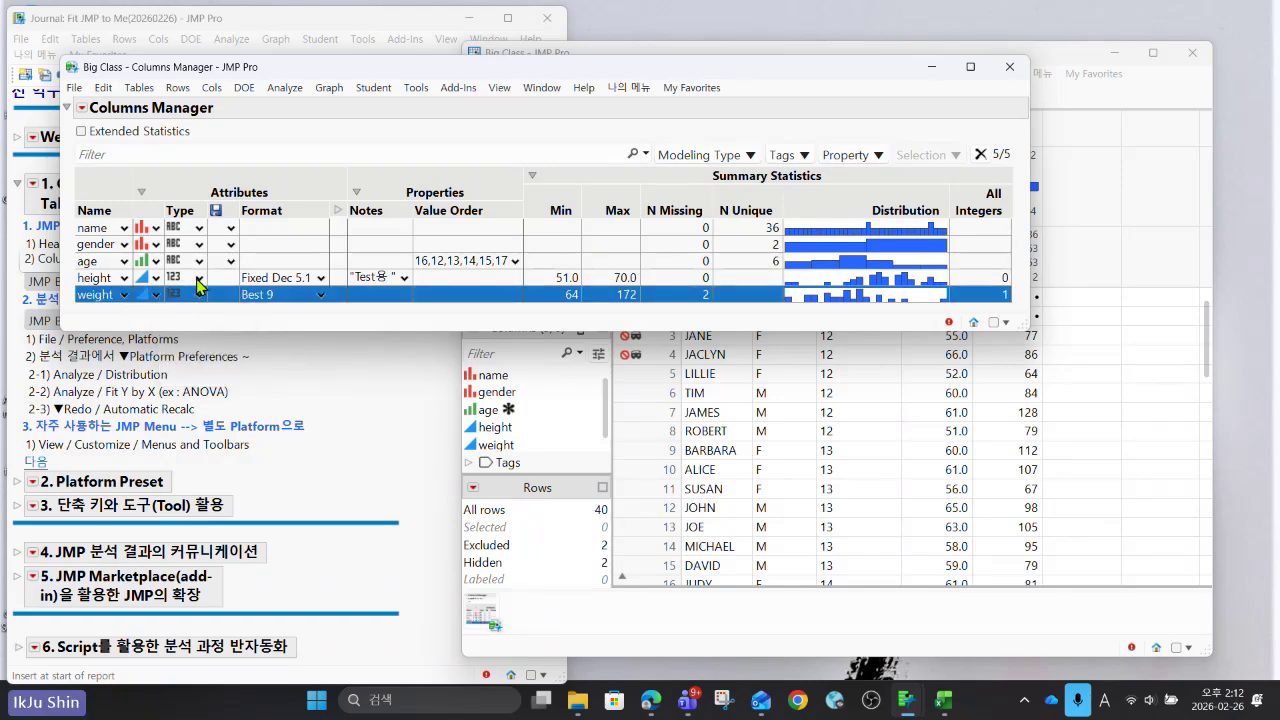
left_click(198, 280)
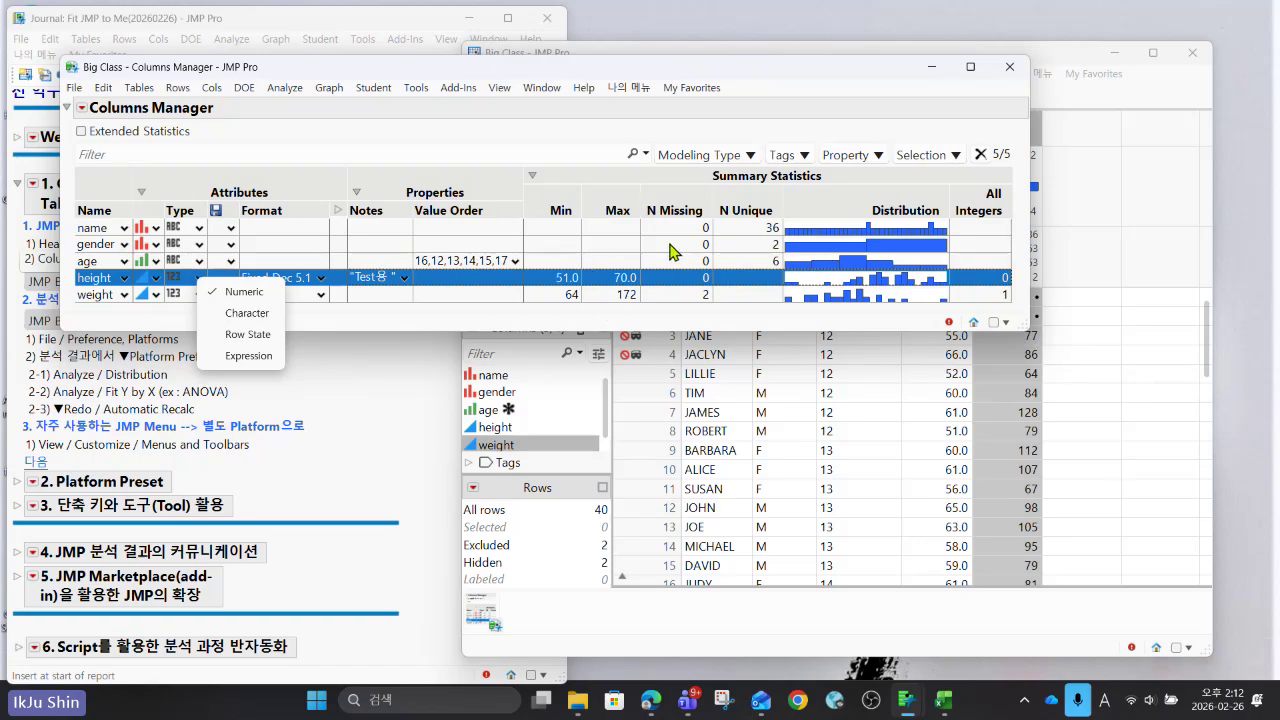
left_click(1009, 67)
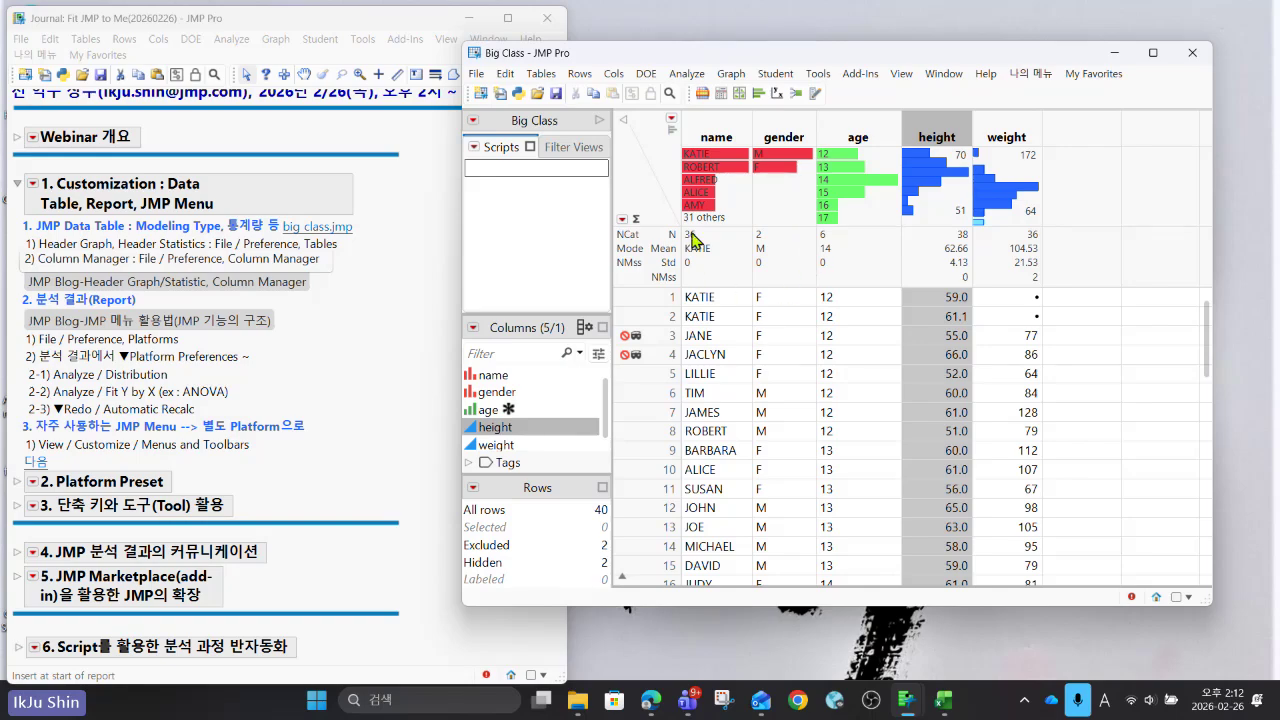
Check which Extended Stats the Columns Manager preferences offer, cancel without adding any, and view the Columns Manager for Big Class once more.
left_click(474, 74)
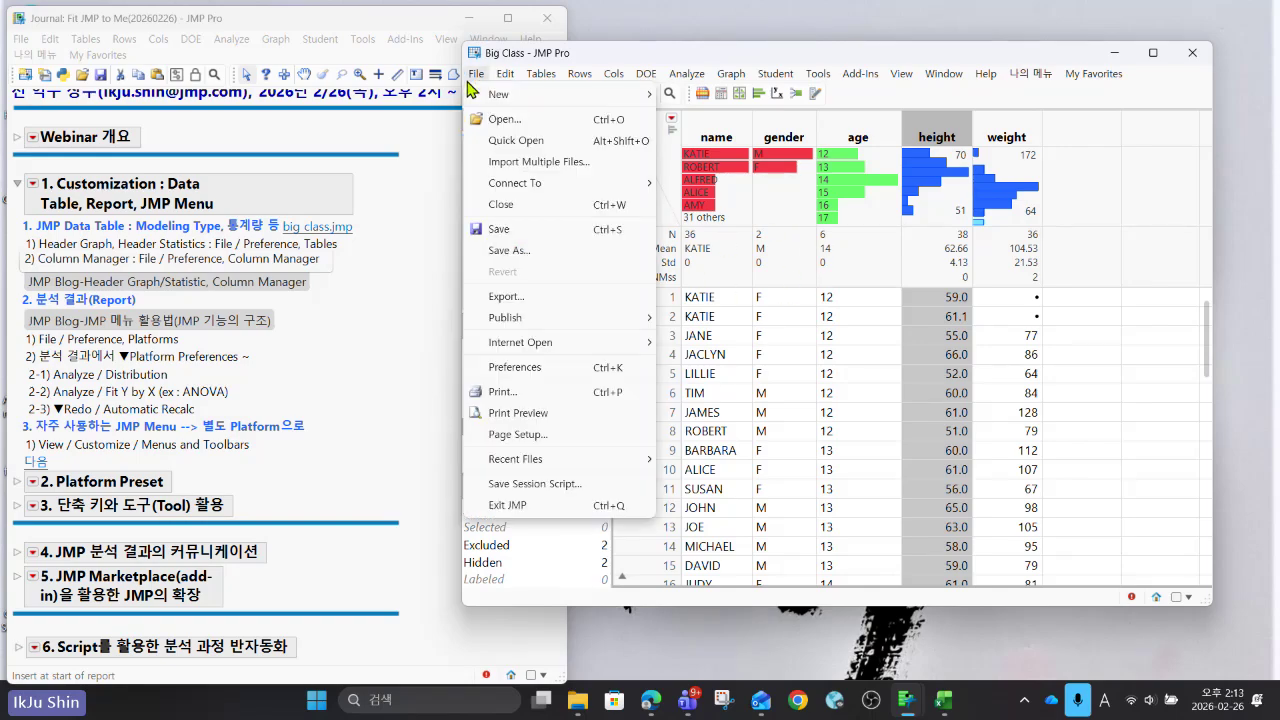
left_click(562, 368)
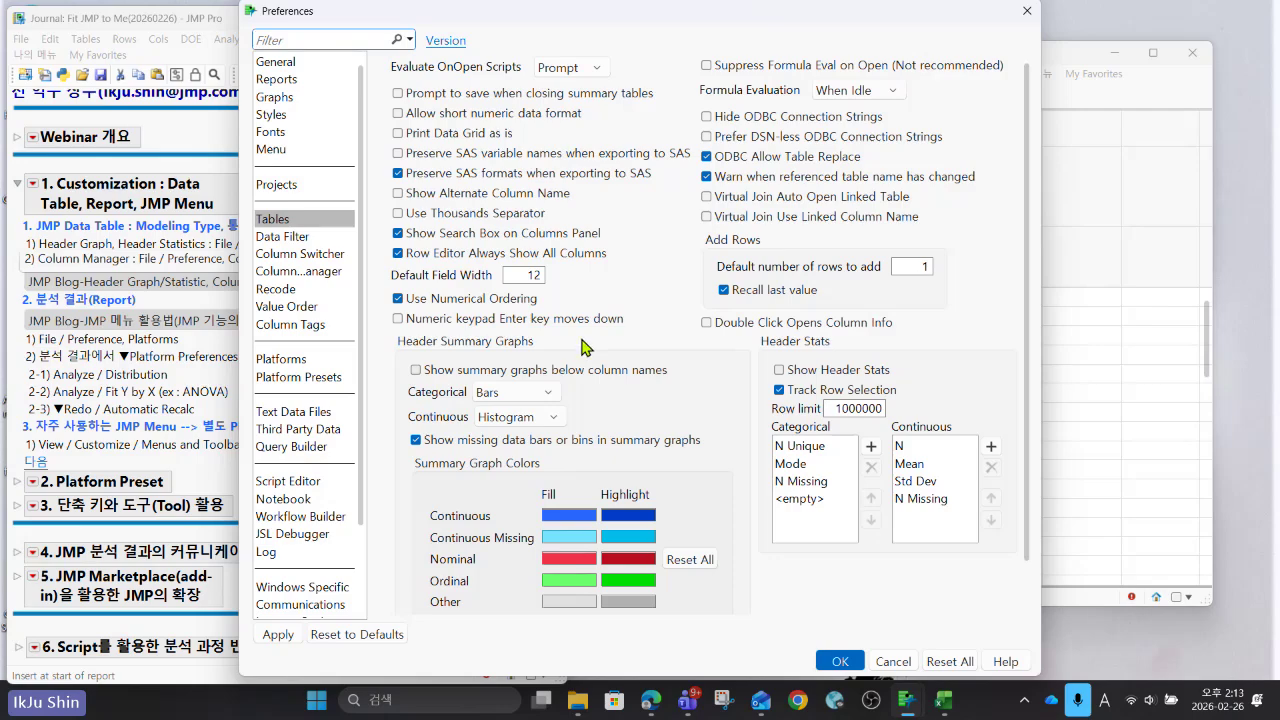
left_click(326, 273)
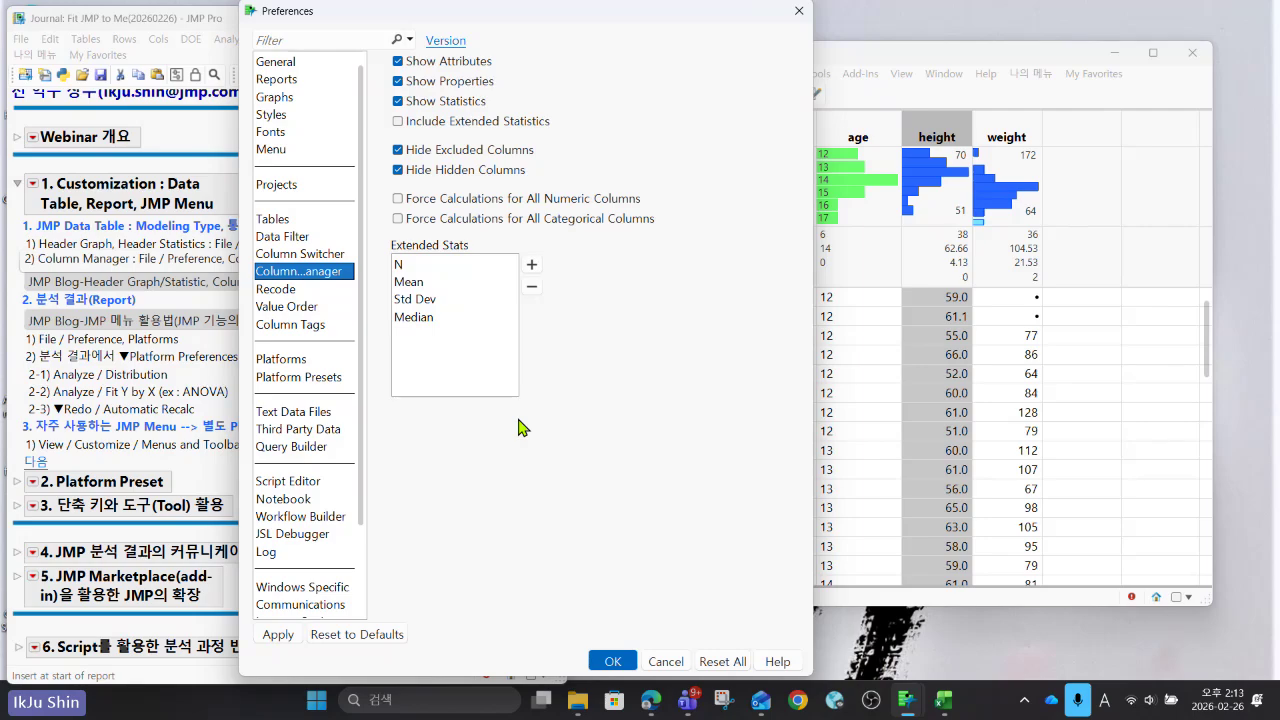
left_click(532, 268)
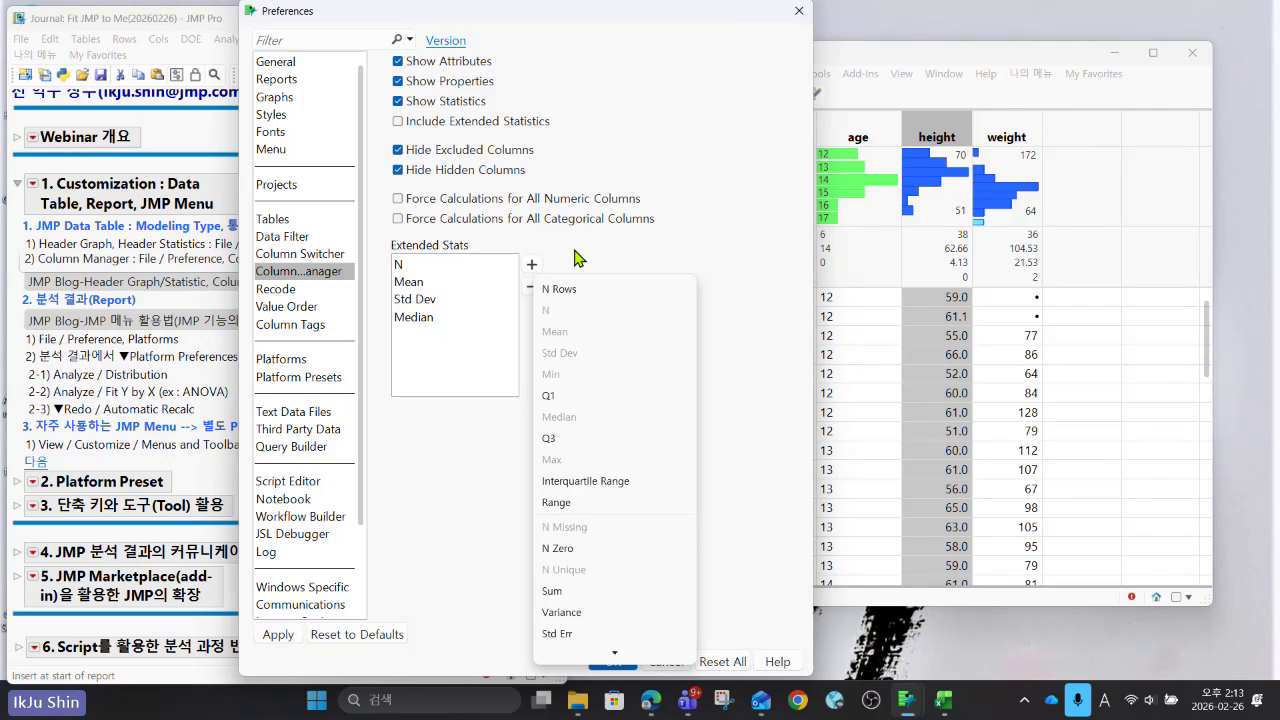
scroll(616, 430, "down", 1)
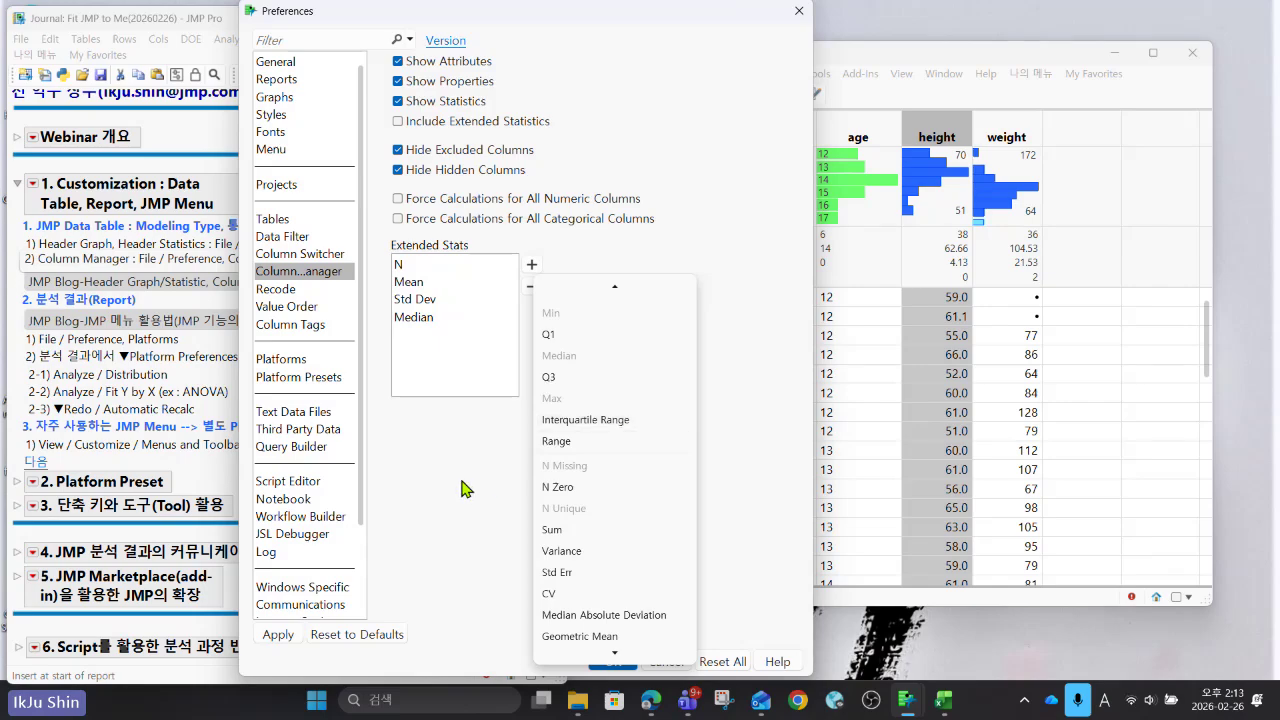
key("Escape")
left_click(667, 661)
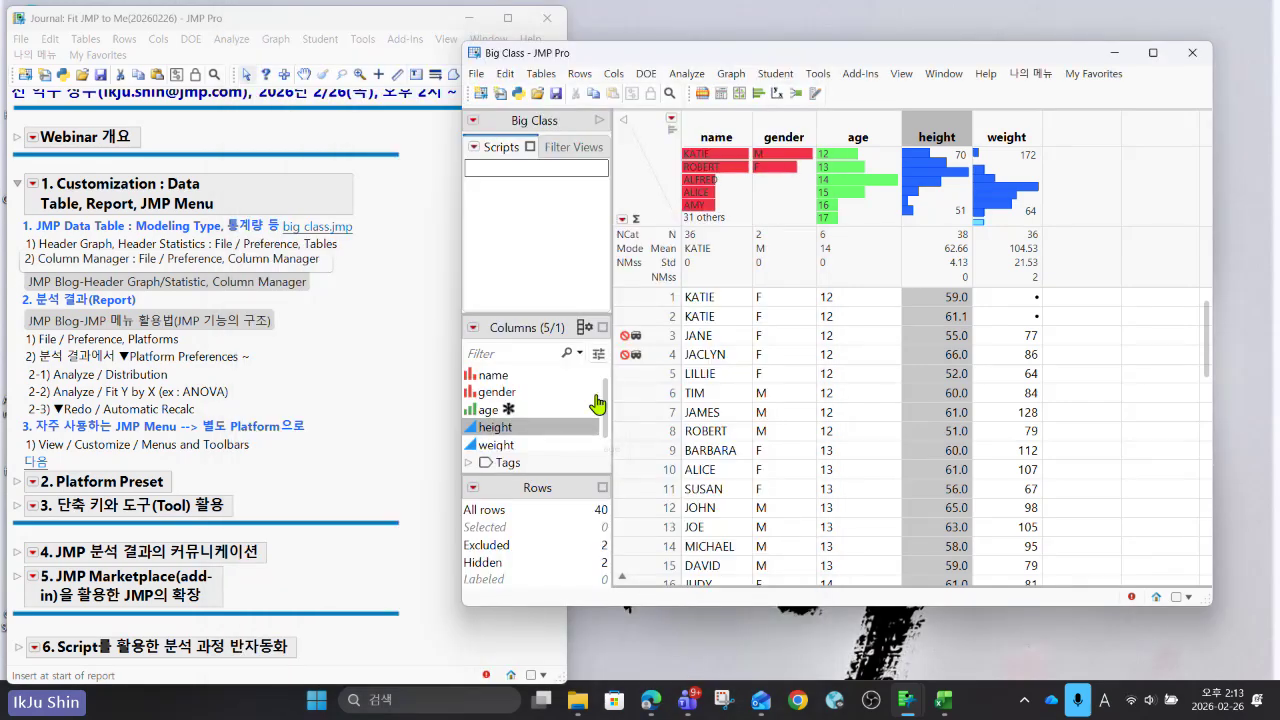
left_click(584, 328)
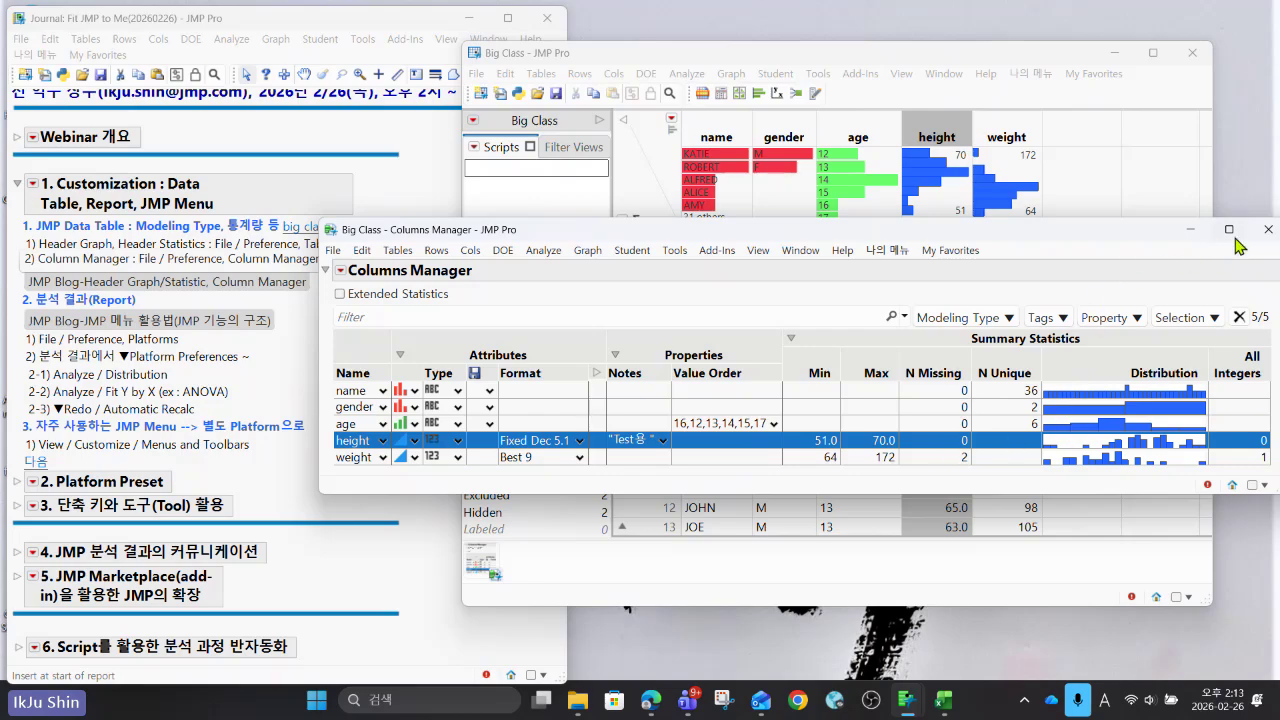
left_click(1265, 232)
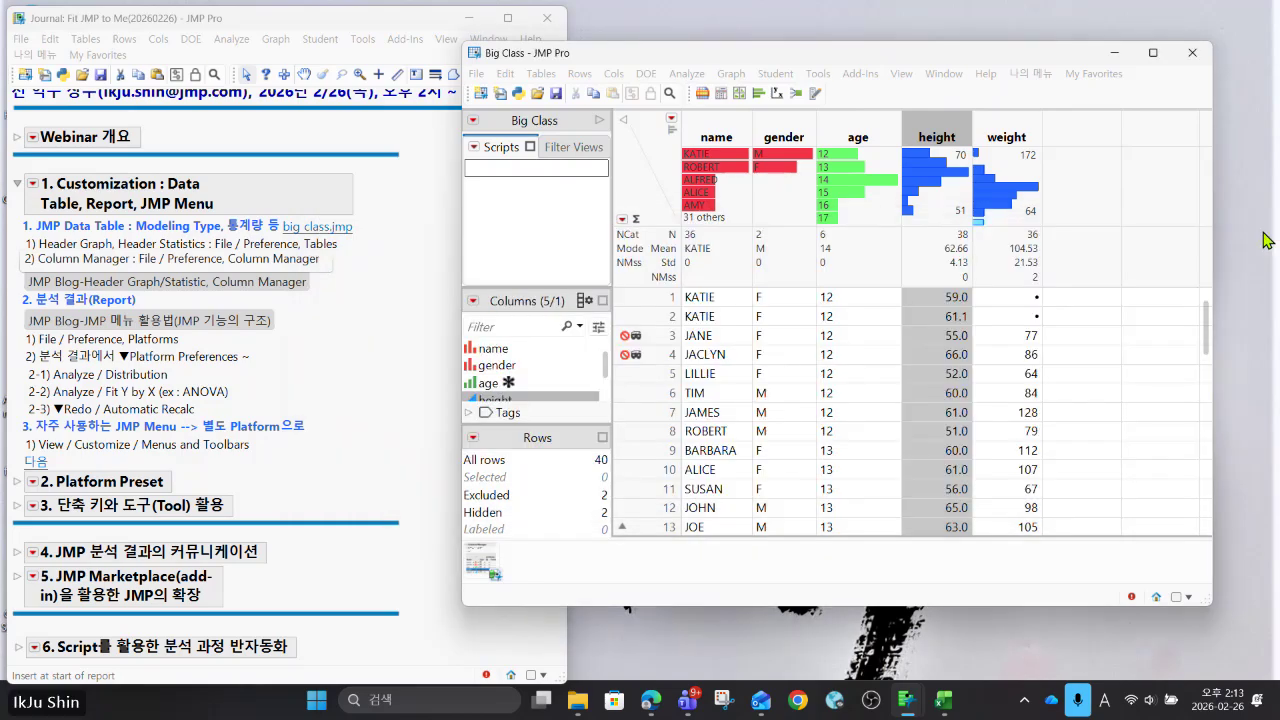
Highlight the journal's Header Graph, Column Manager, Report and Analyze / Distribution lines one after another.
left_click(93, 229)
left_click(95, 245)
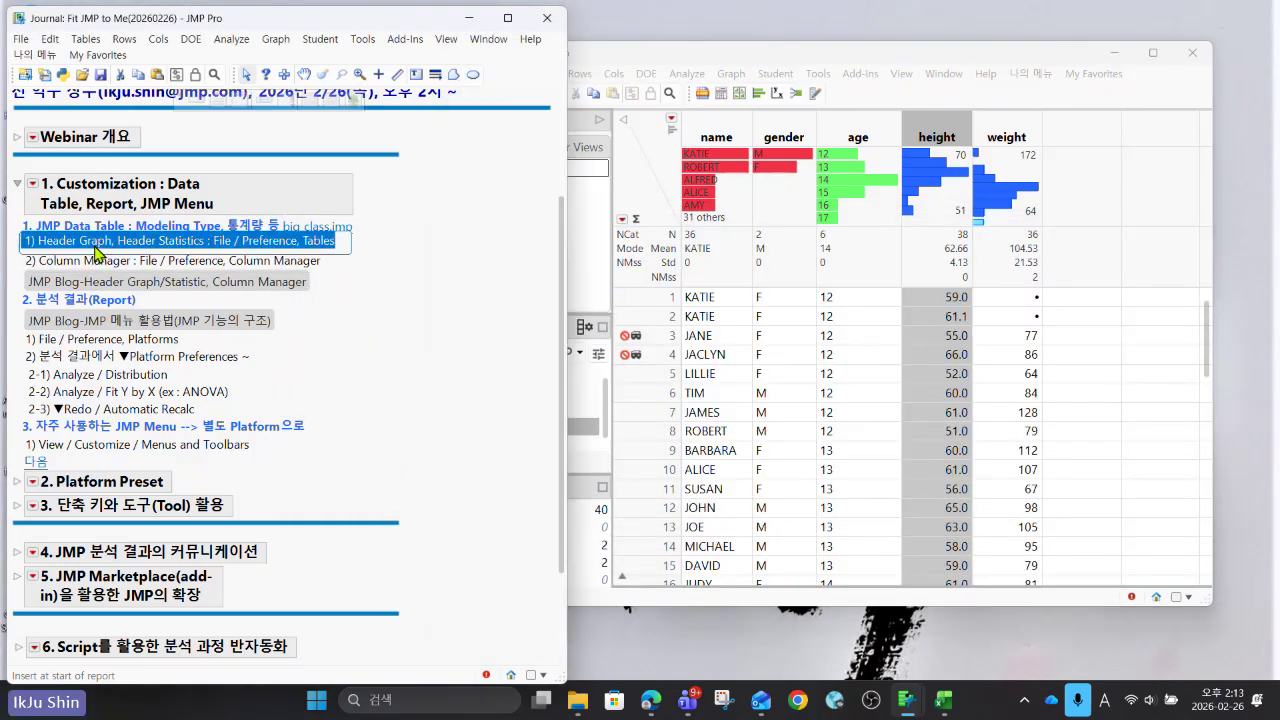
left_click(99, 259)
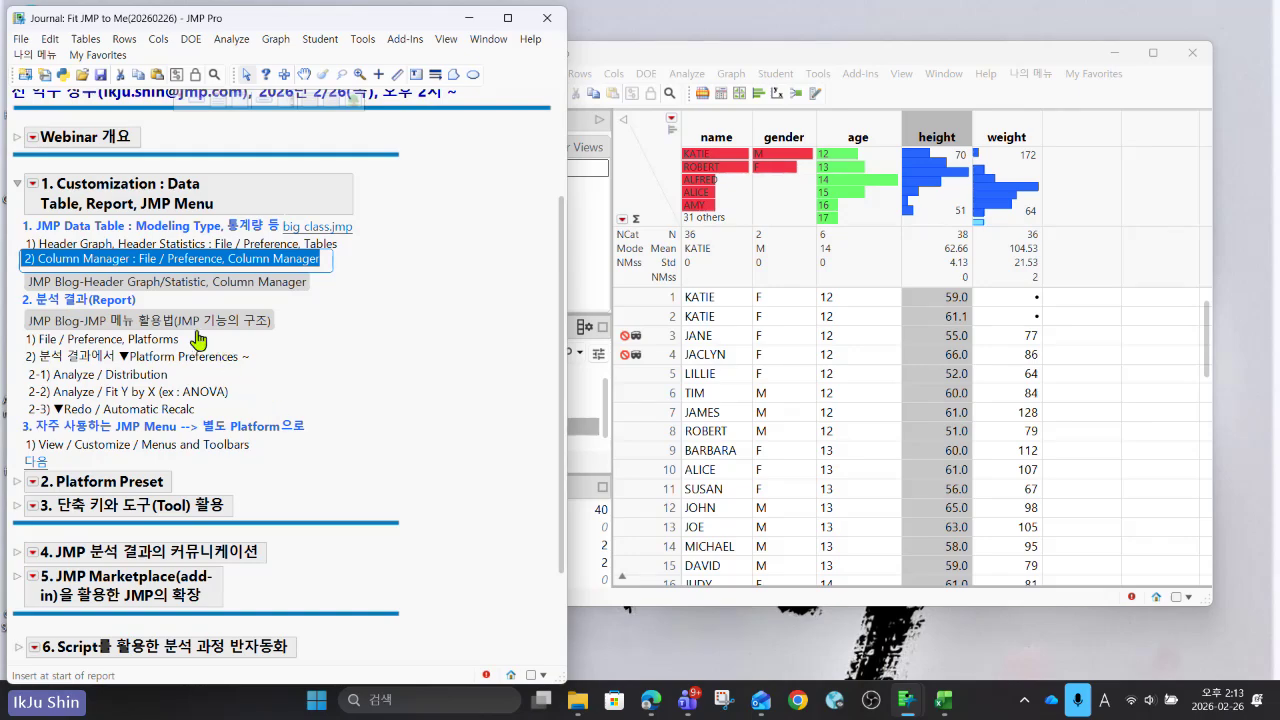
left_click(110, 296)
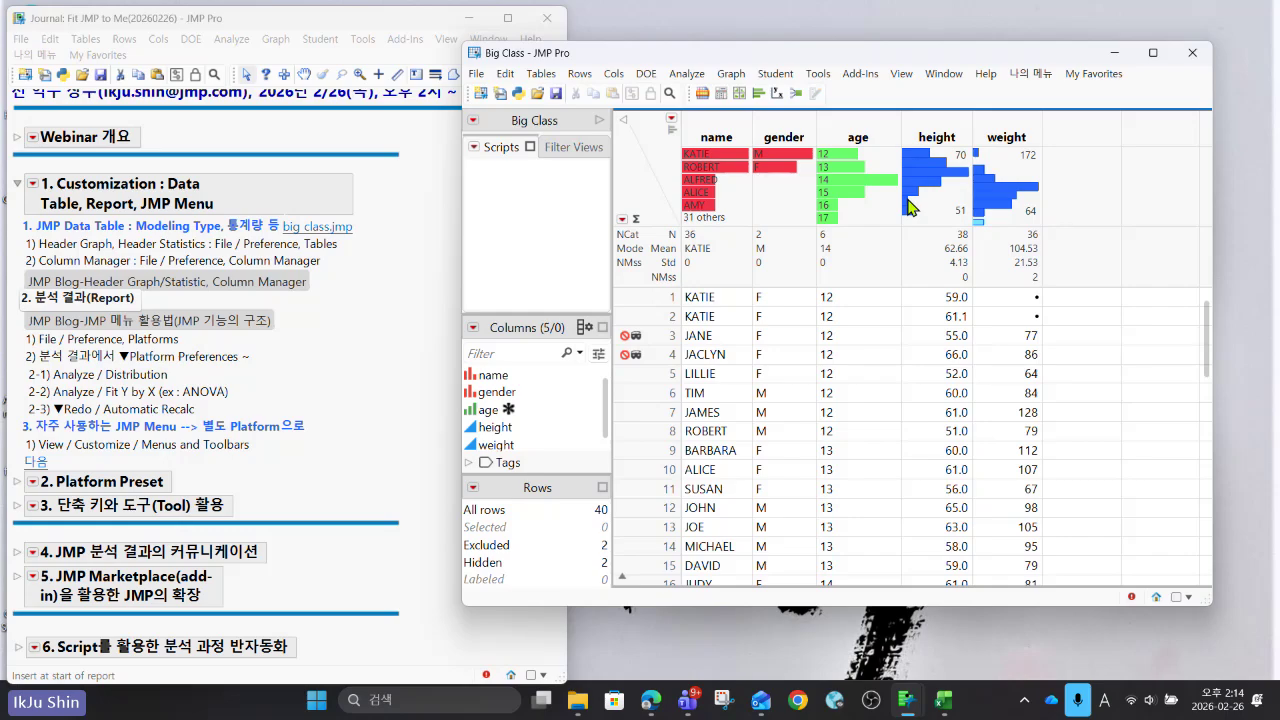
left_click(147, 381)
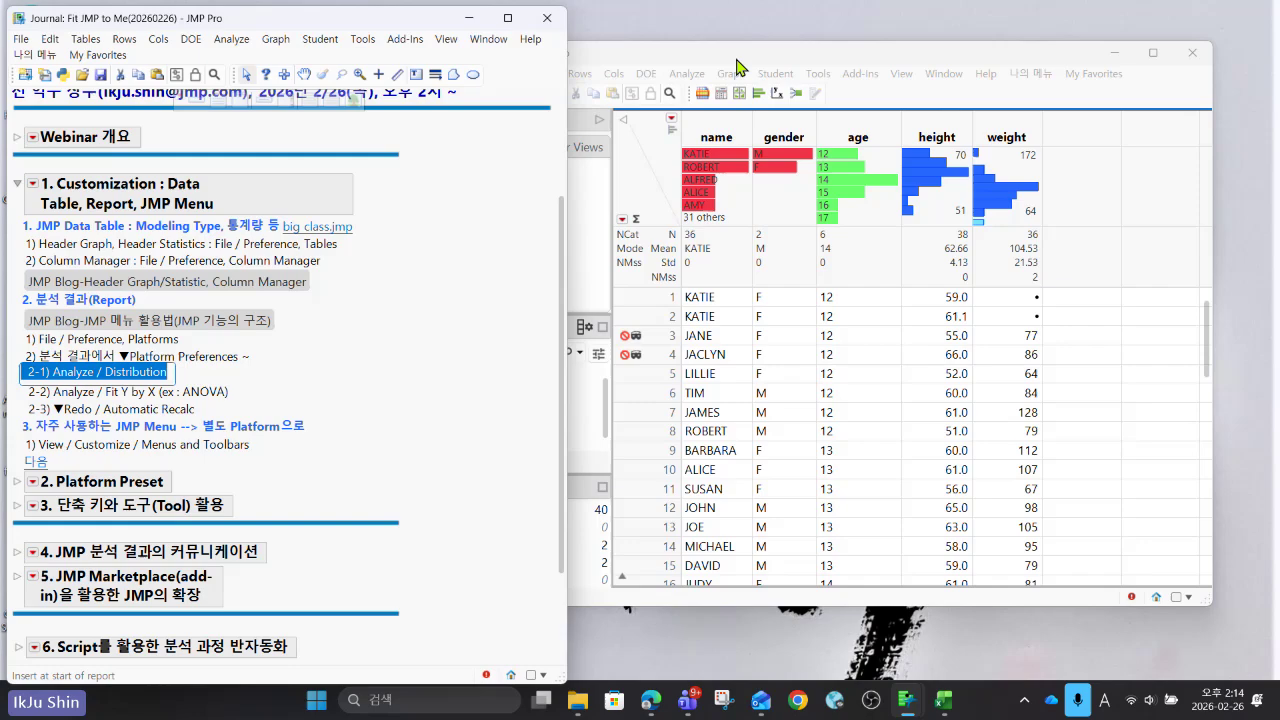
Run a Distribution analysis on Big Class with age and height as the Y columns.
left_click(685, 75)
left_click(685, 75)
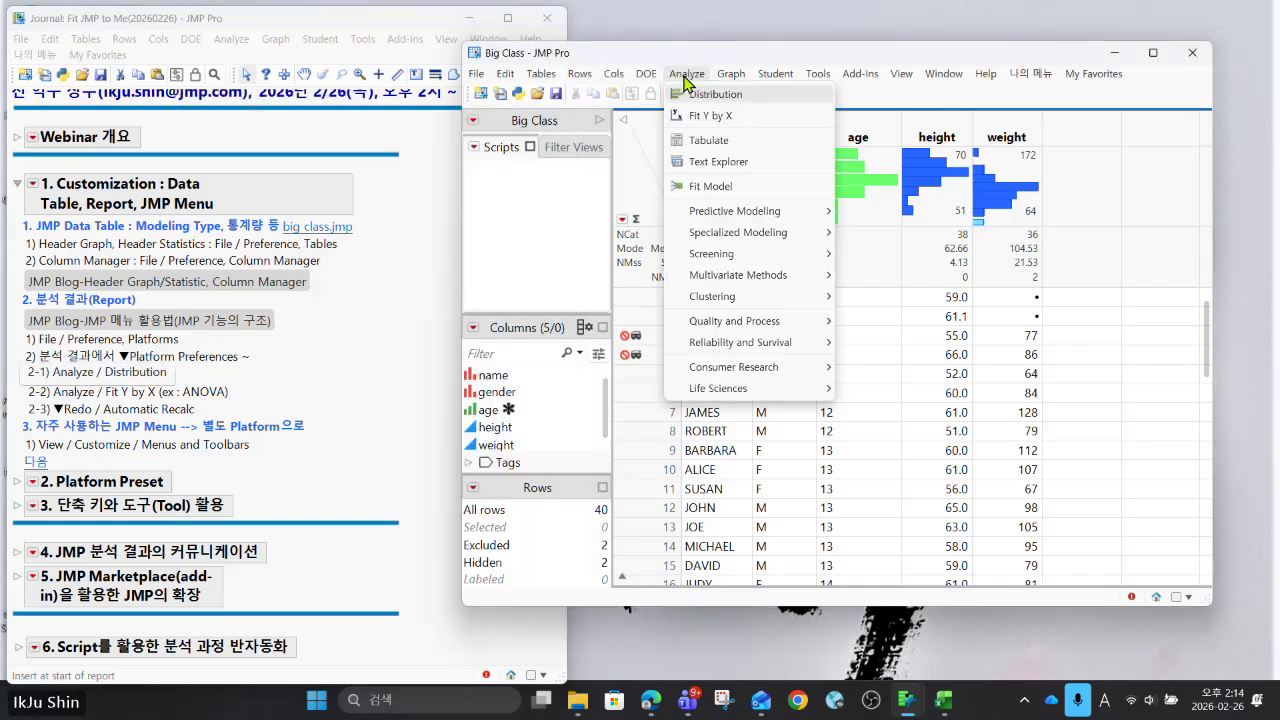
left_click(697, 97)
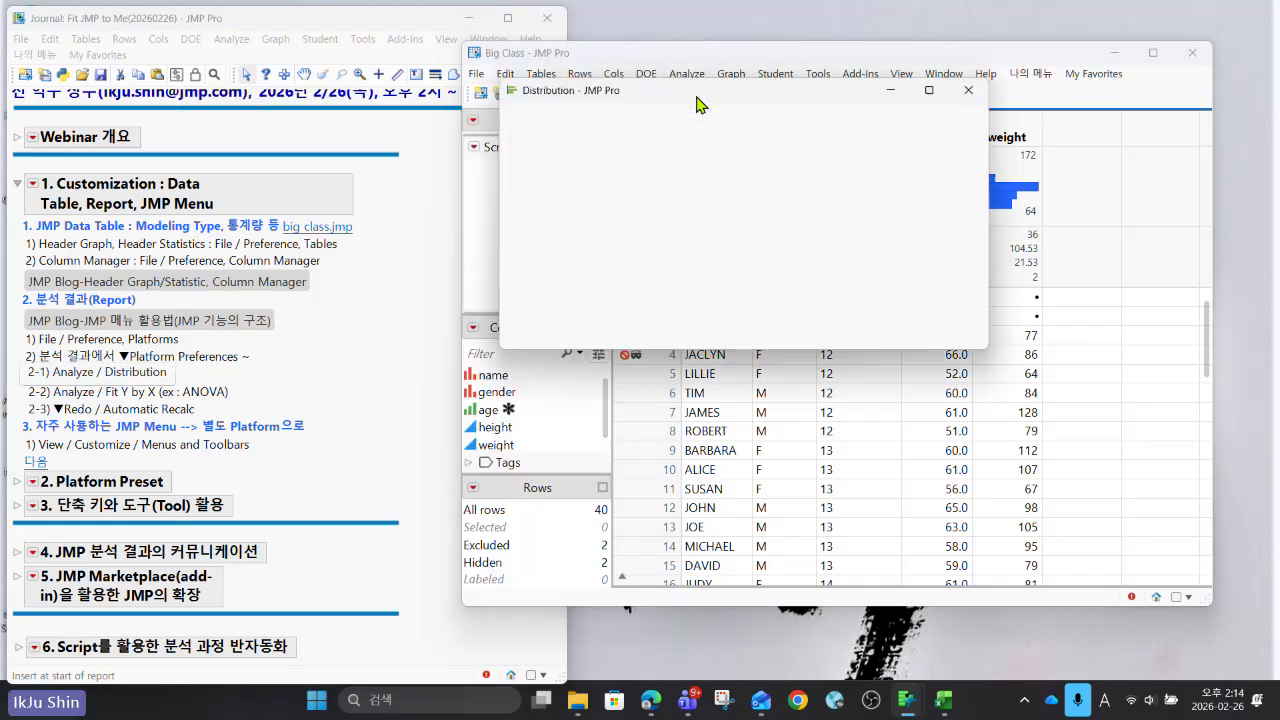
left_click(586, 216)
left_click(716, 174)
left_click(600, 234)
left_click(712, 174)
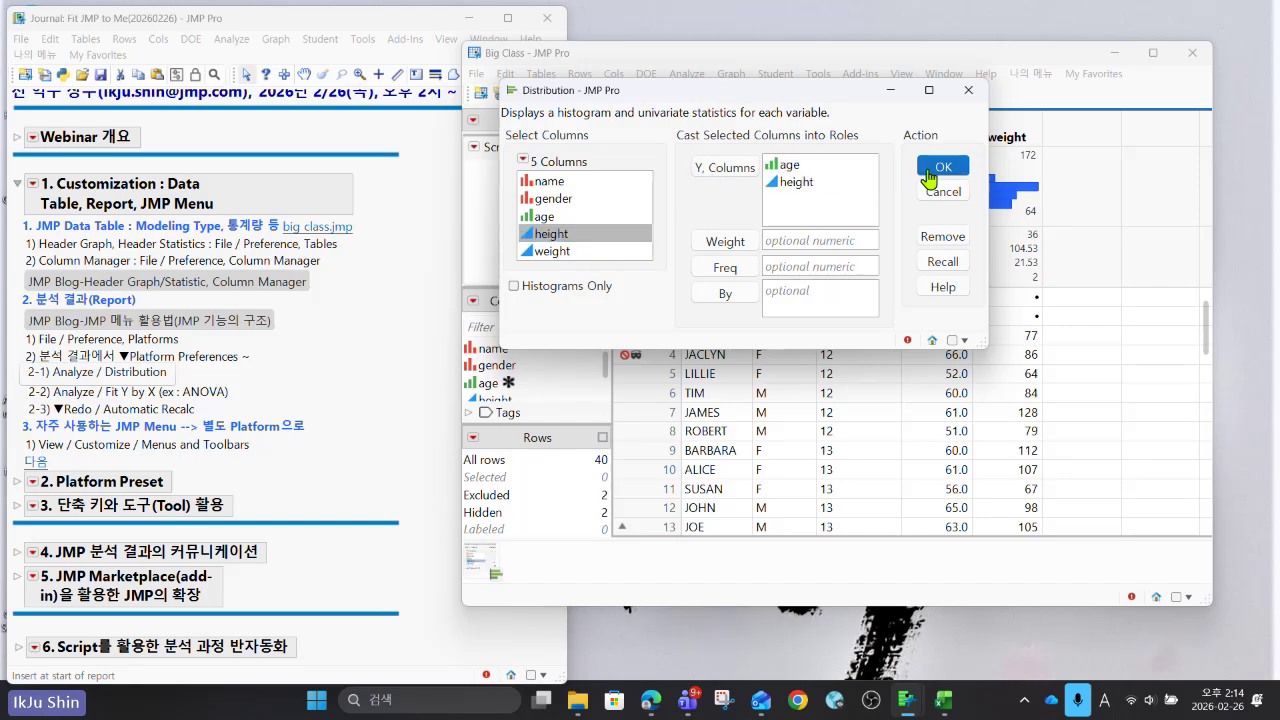
left_click(941, 168)
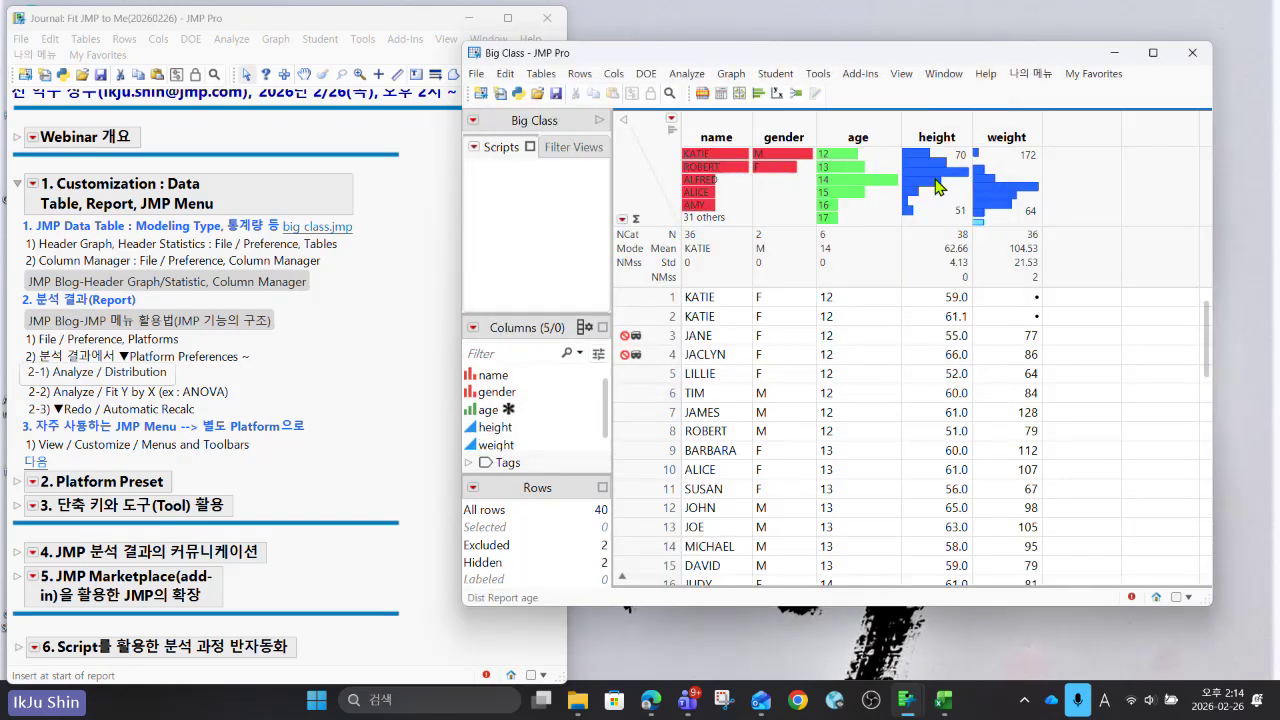
View the Distribution report maximized, restore its window size, and place it beside the journal, over the Big Class table.
double_click(337, 100)
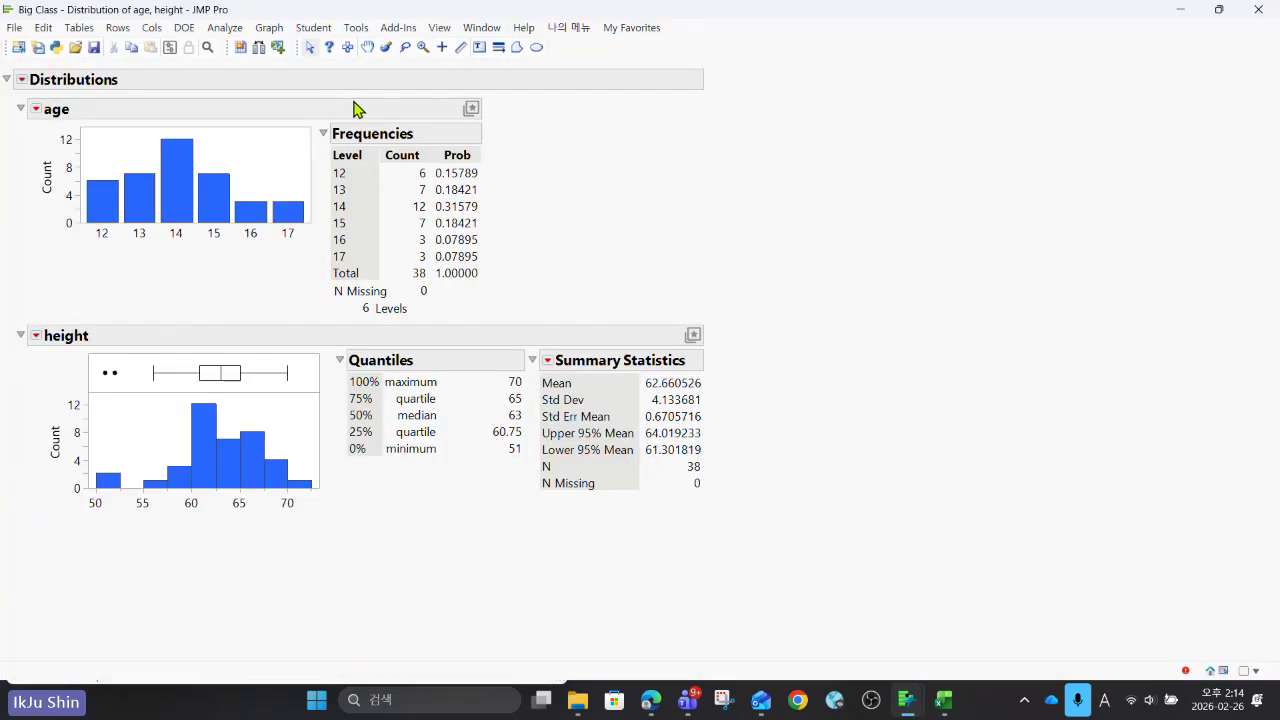
left_click(1228, 18)
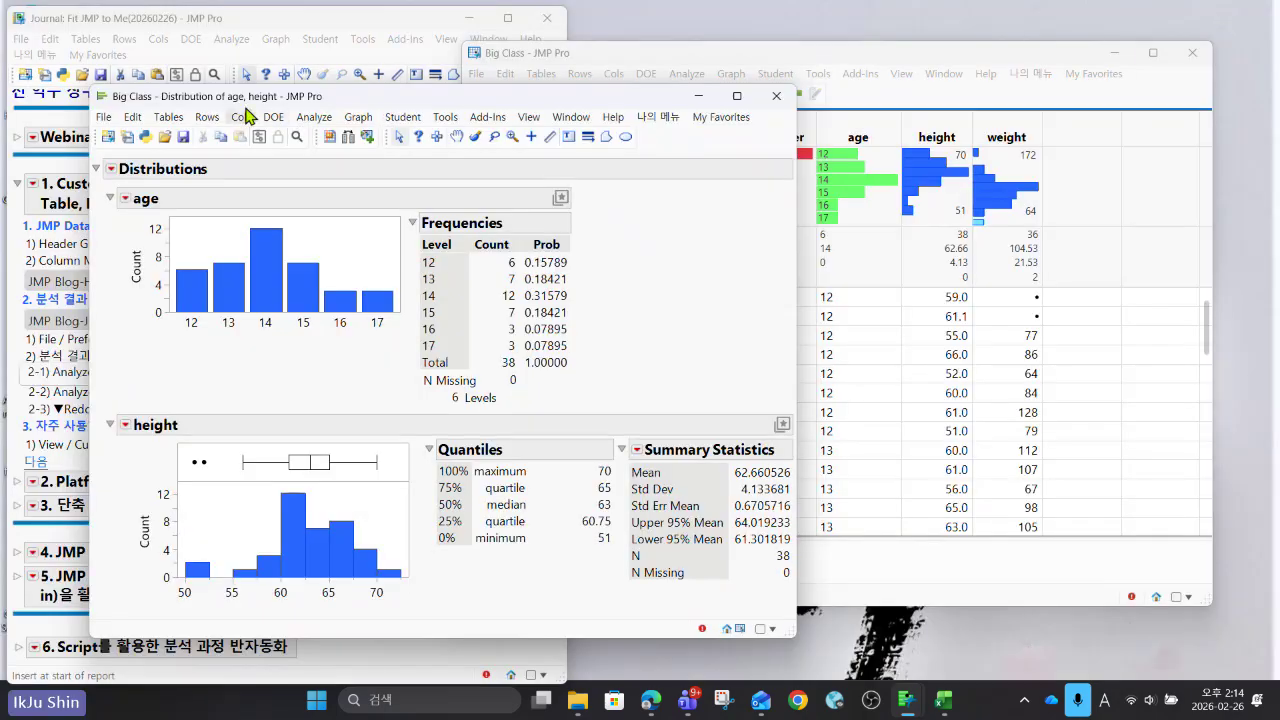
double_click(218, 100)
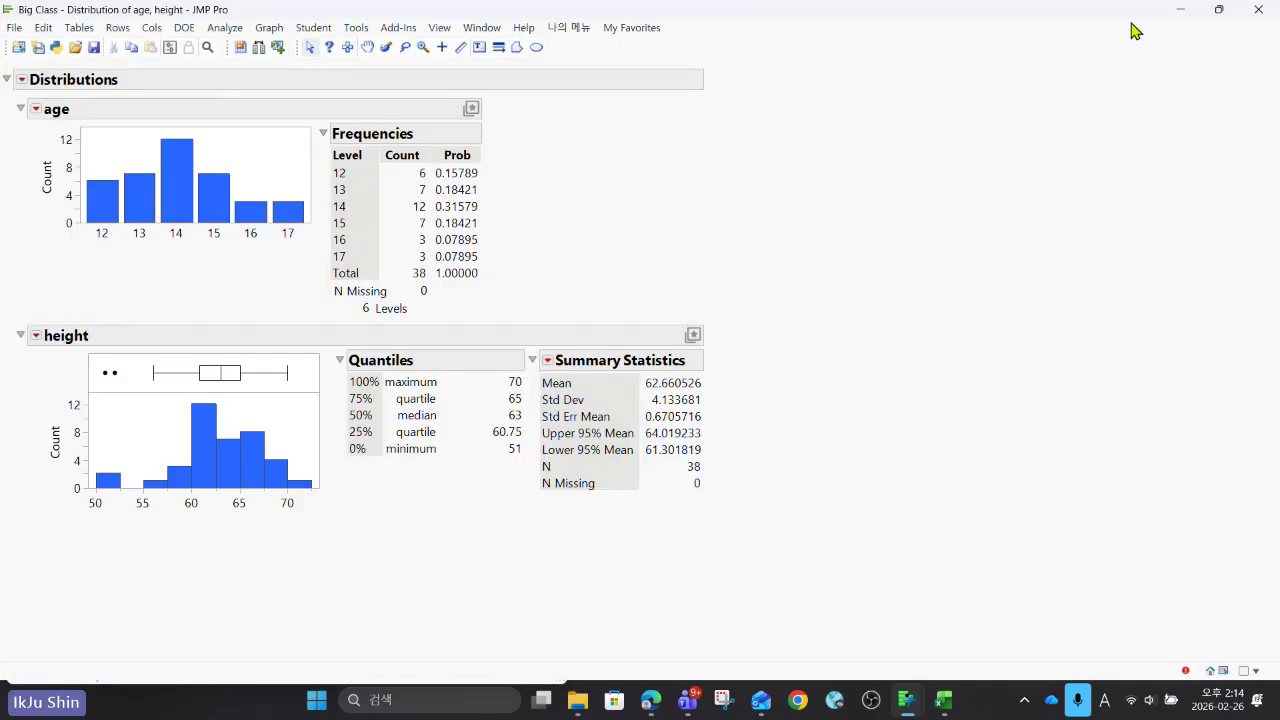
left_click(1218, 9)
left_click_drag(270, 100, 676, 97)
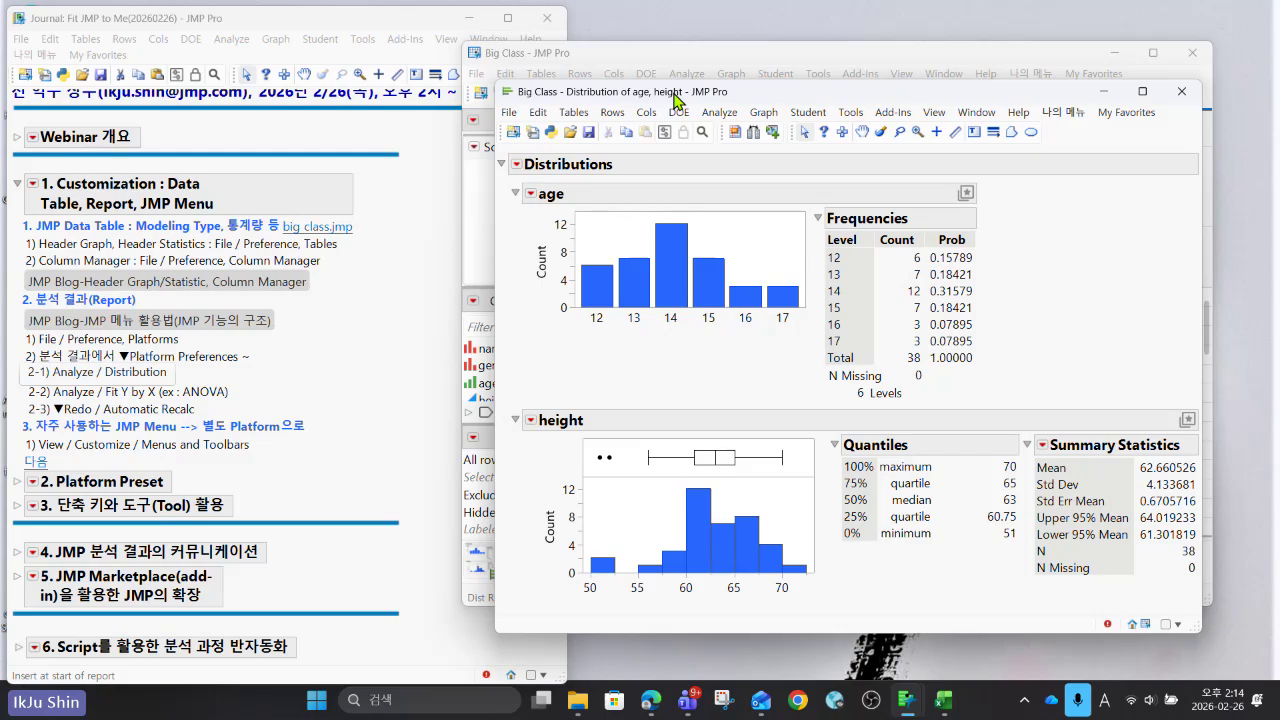
Highlight the journal's Platform Preferences and File / Preference, Platforms lines, and bring the Distribution report to the front.
left_click(225, 356)
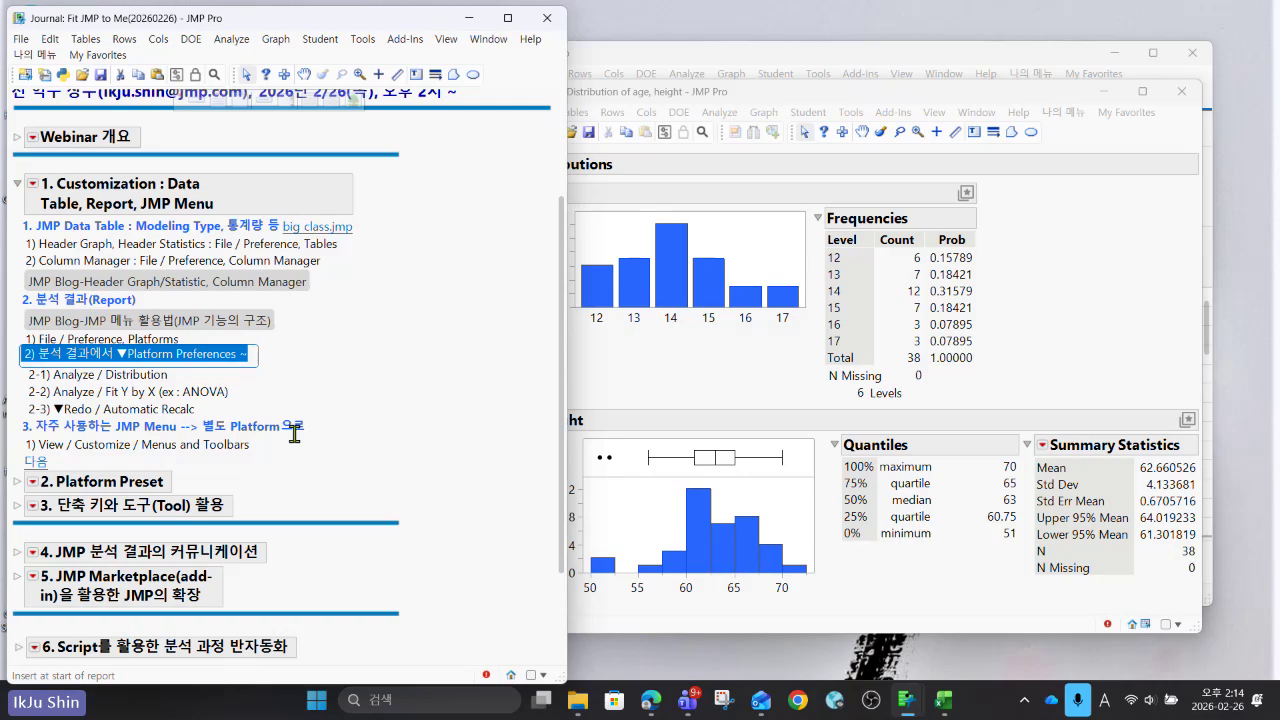
left_click(158, 338)
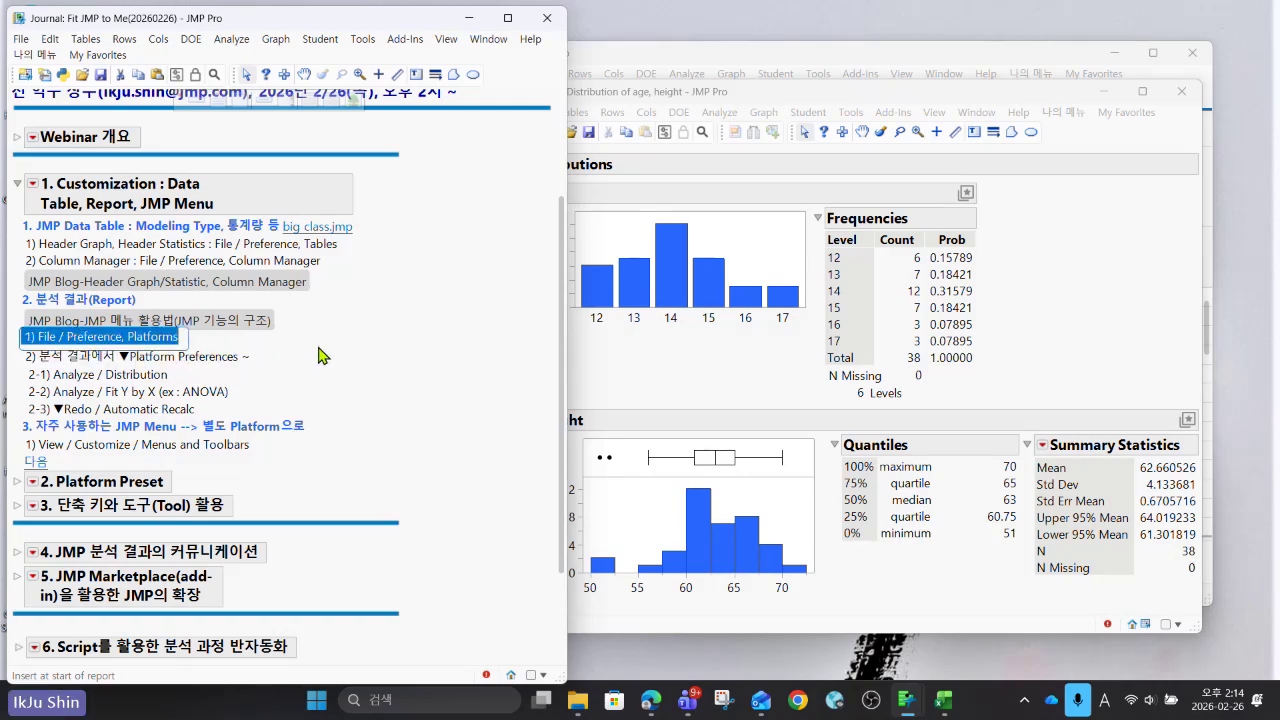
left_click(762, 373)
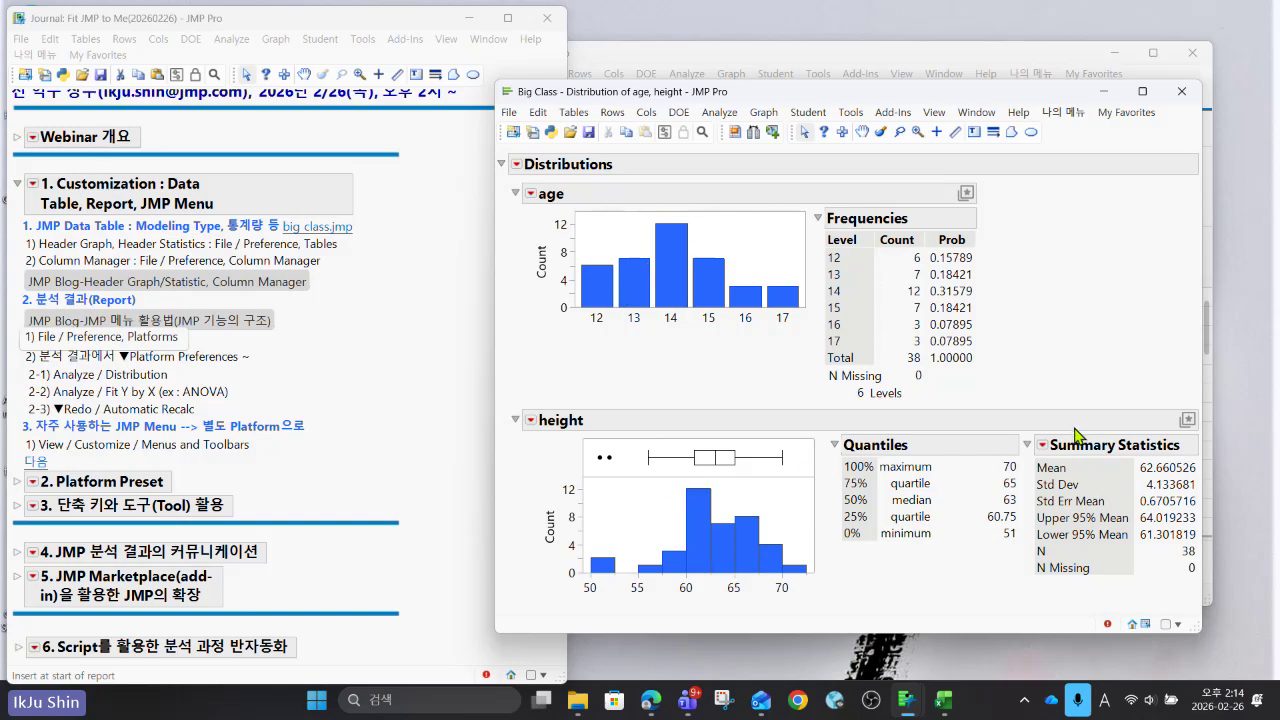
Unstack the Distribution report and turn off Separate Bars for the age histogram.
left_click(517, 168)
left_click(530, 228)
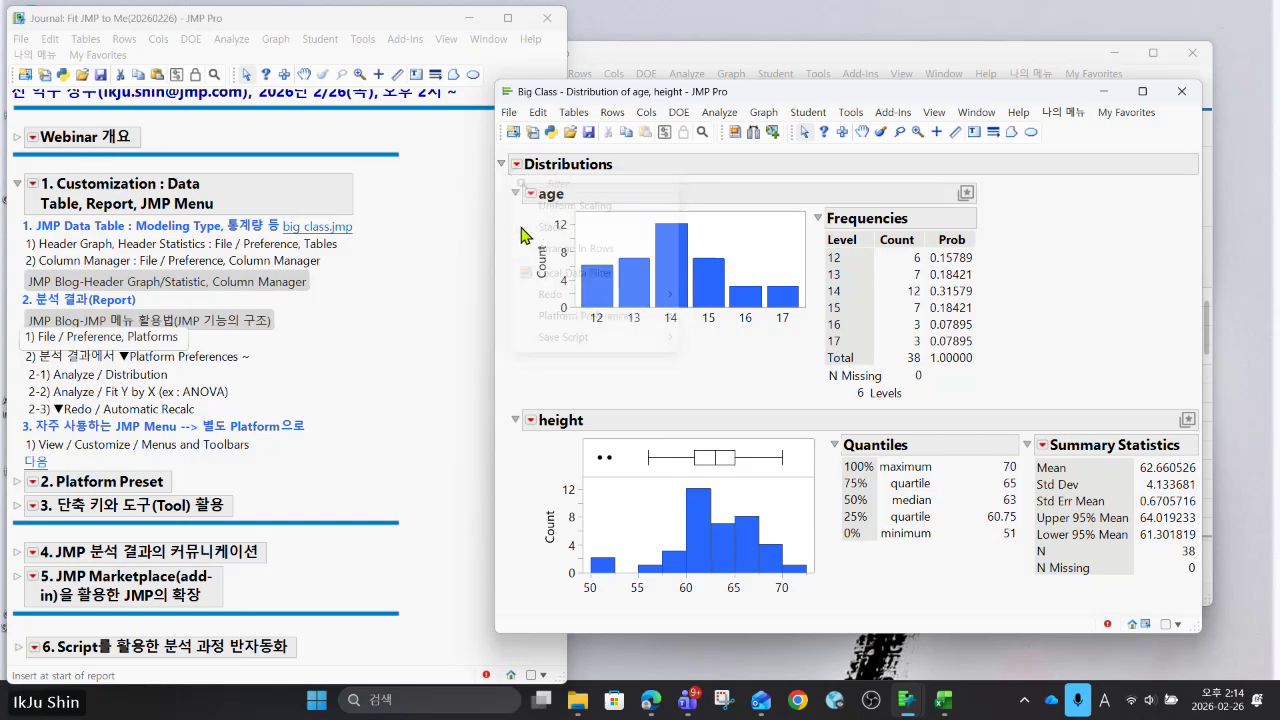
scroll(651, 371, "up", 2)
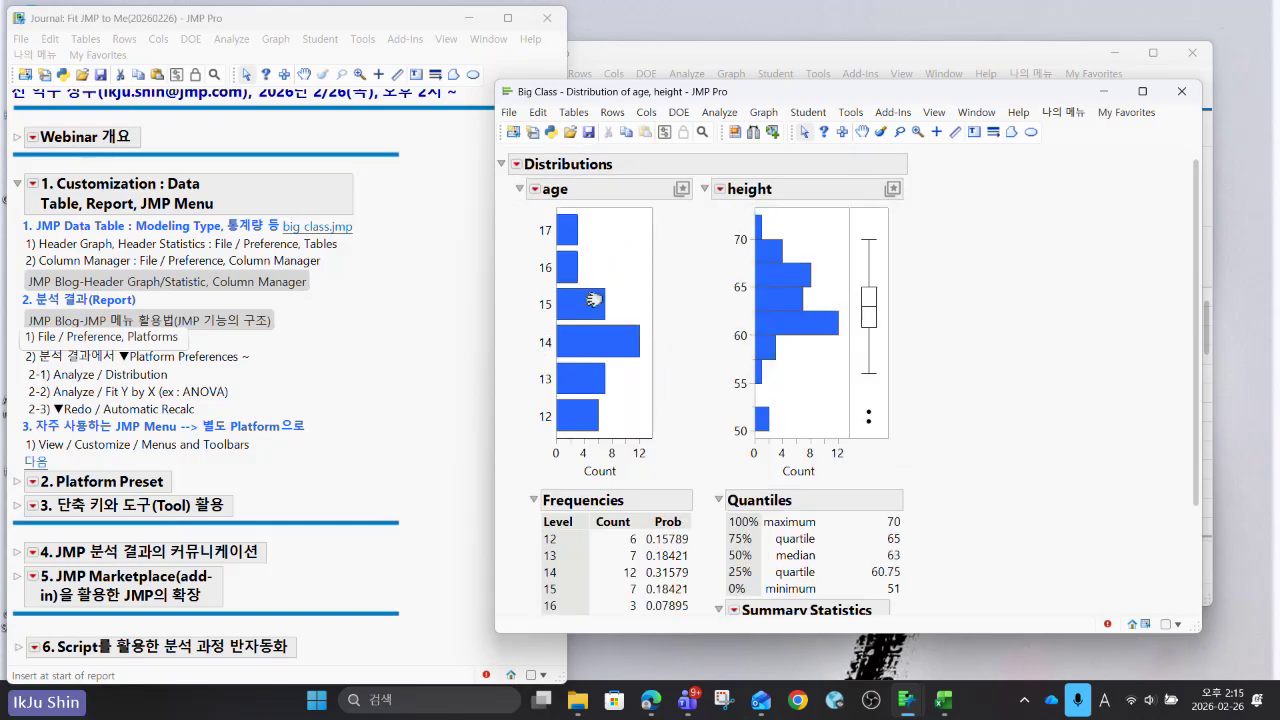
left_click(535, 189)
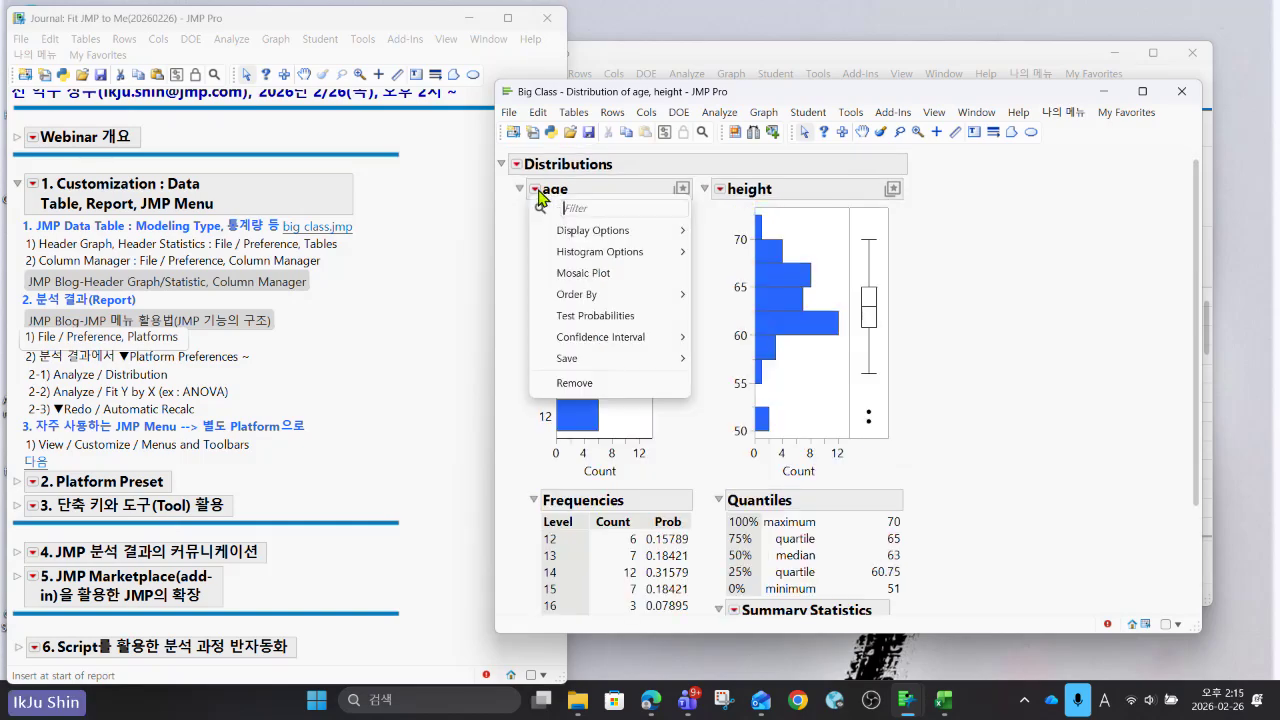
mouse_move(560, 233)
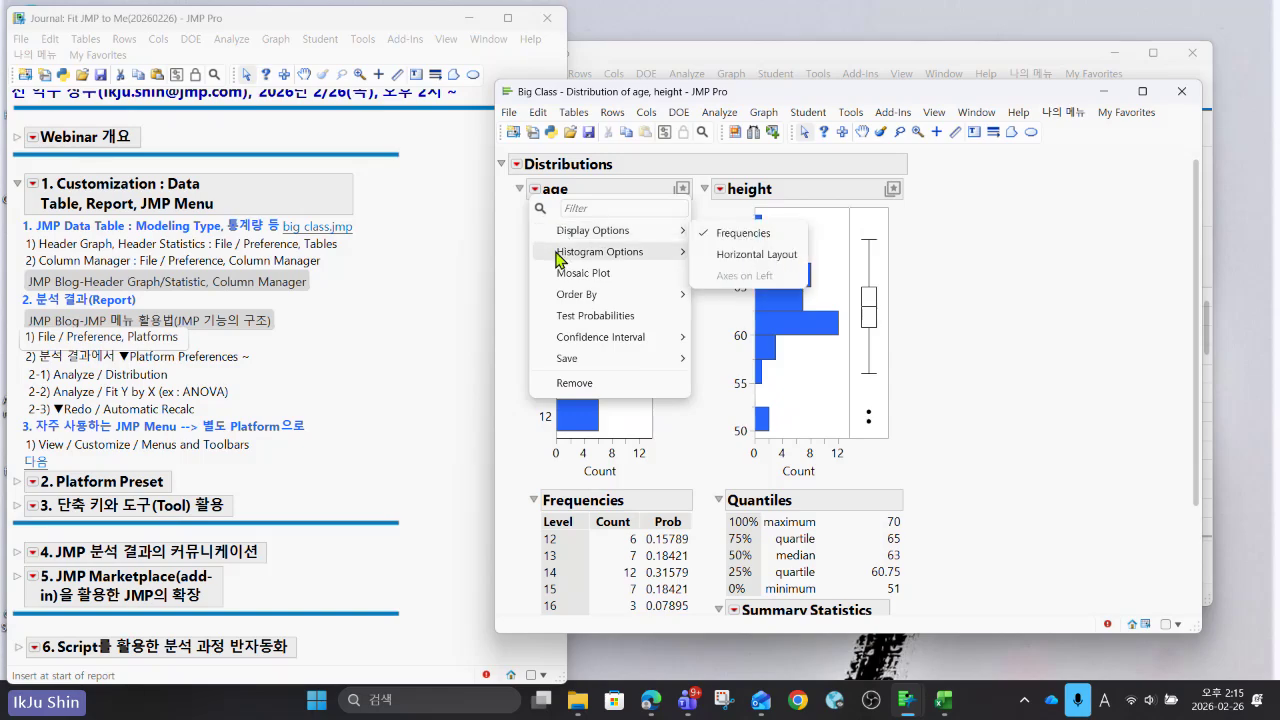
mouse_move(560, 255)
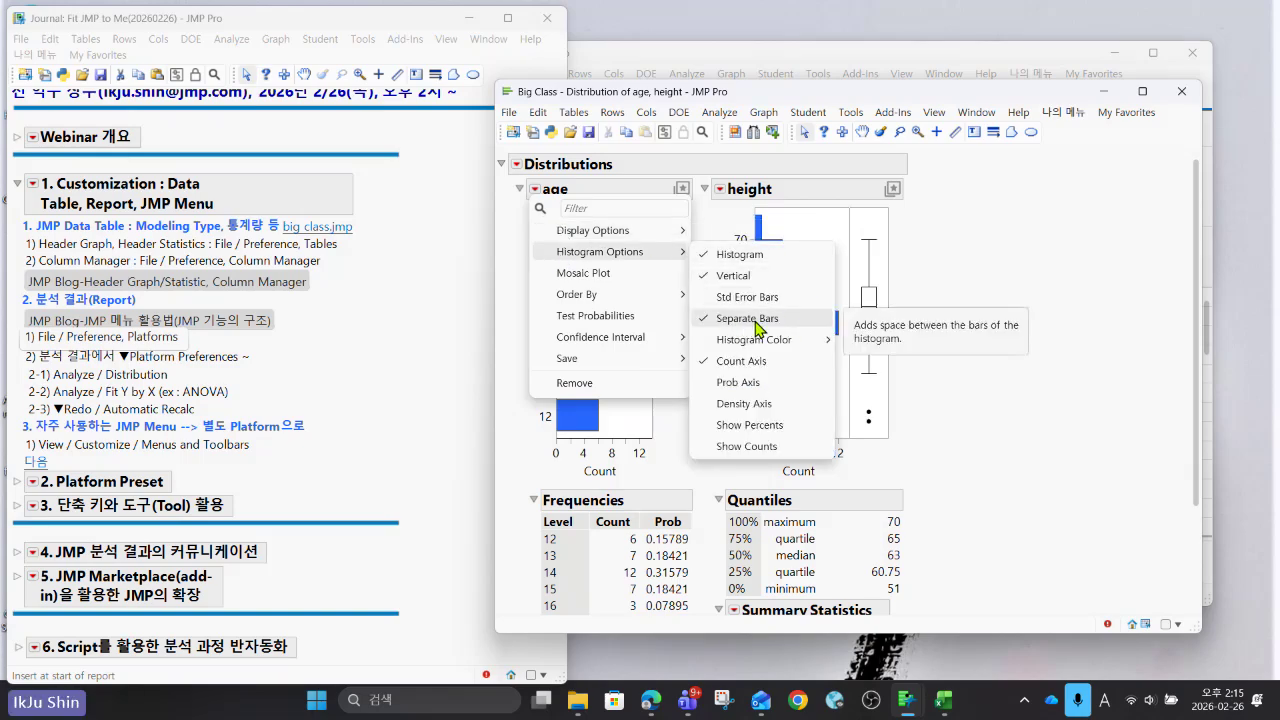
left_click(755, 320)
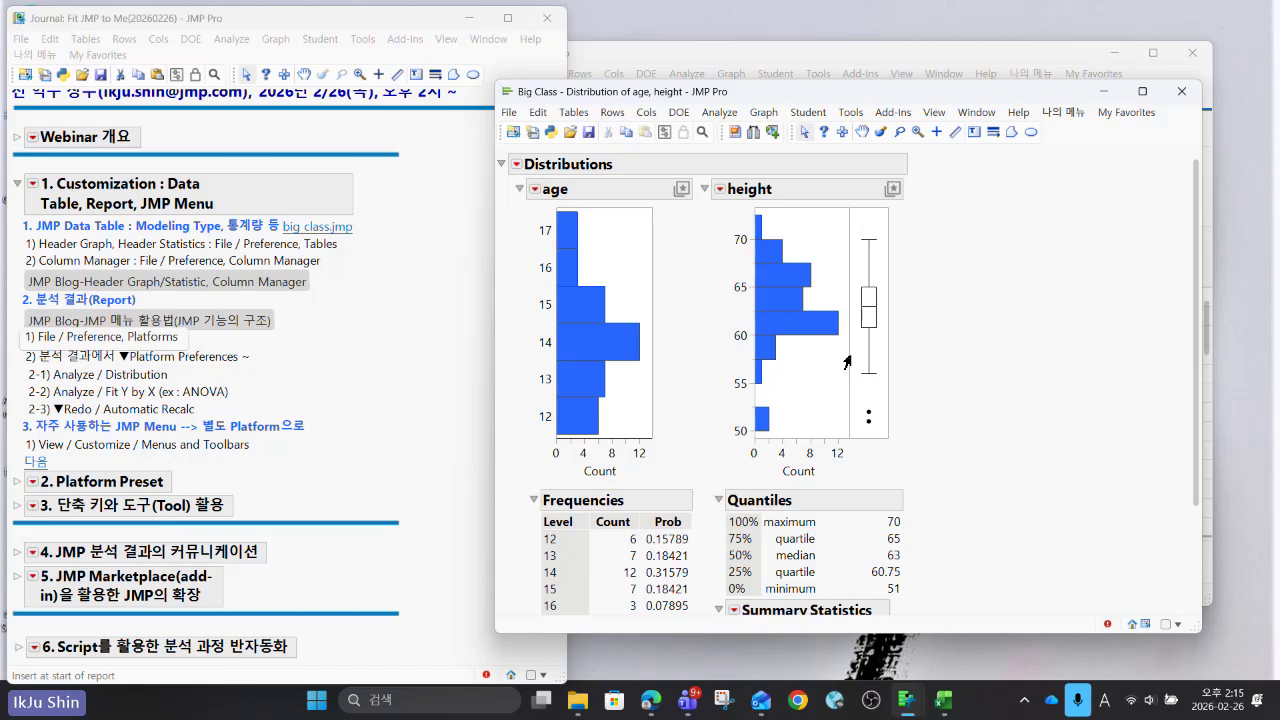
Review the Distribution options in the Platforms preferences, and leave the preferences without saving changes.
left_click(513, 119)
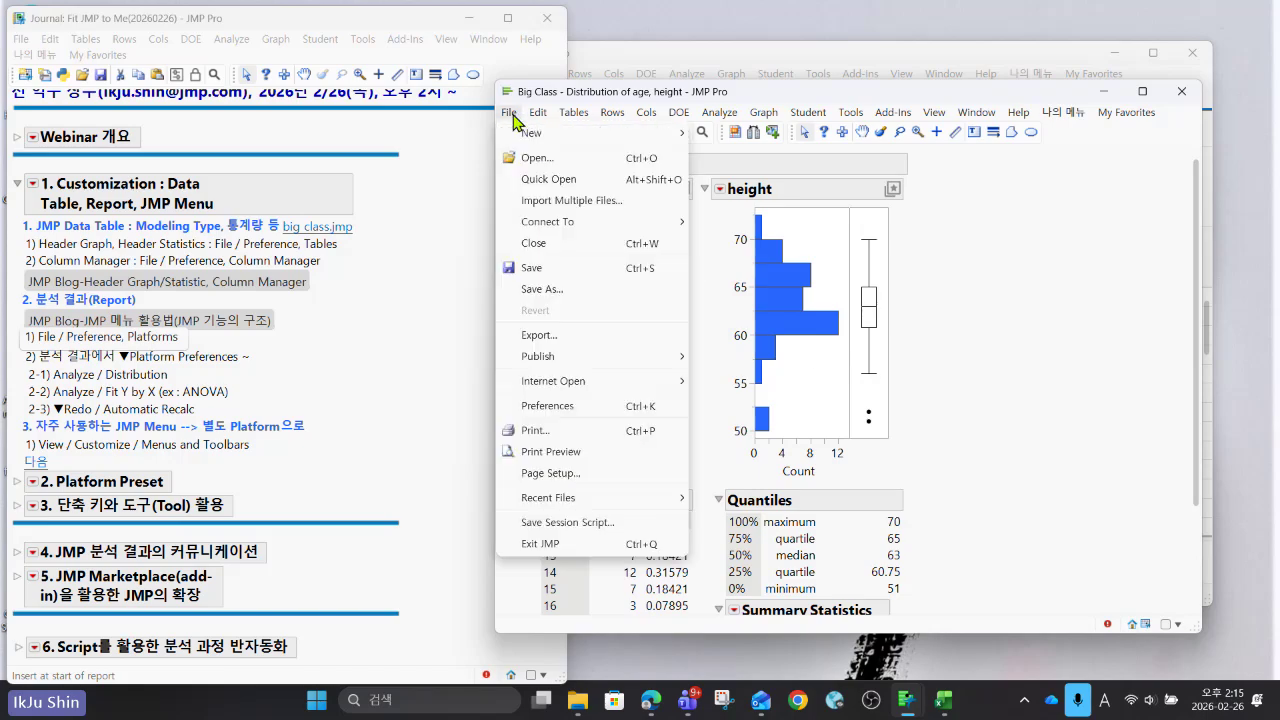
left_click(591, 412)
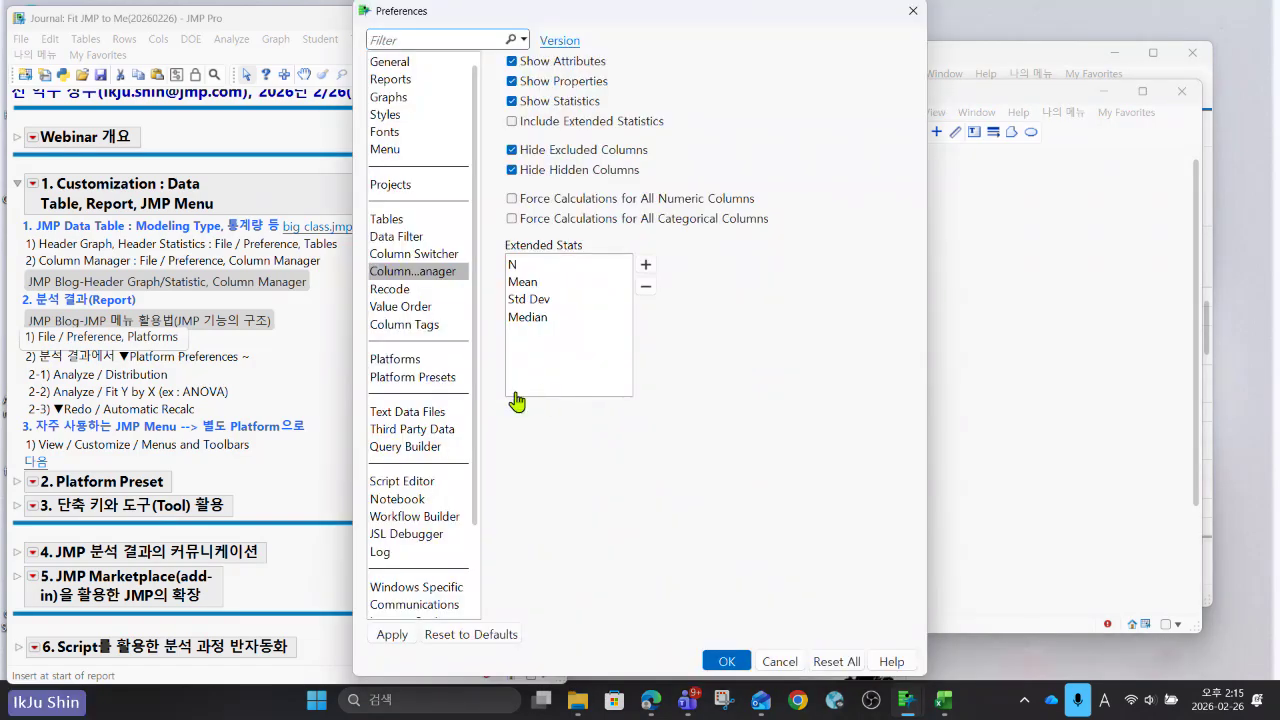
left_click(437, 369)
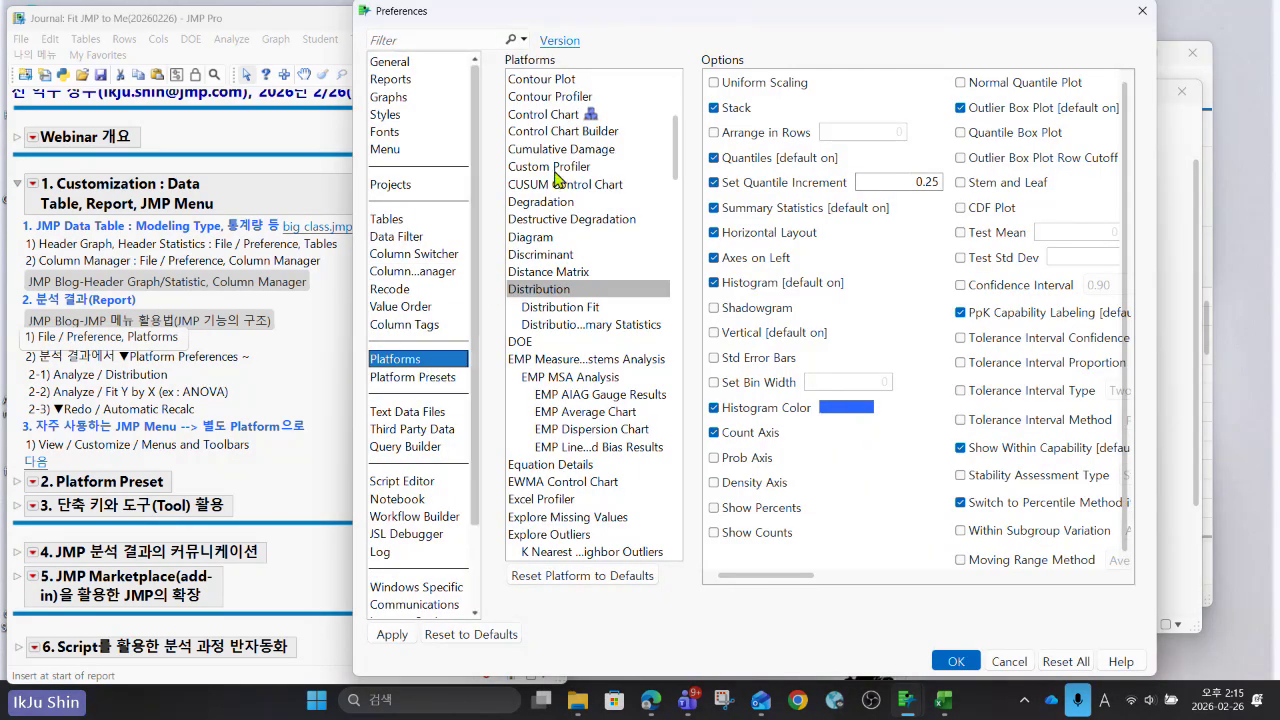
left_click(578, 294)
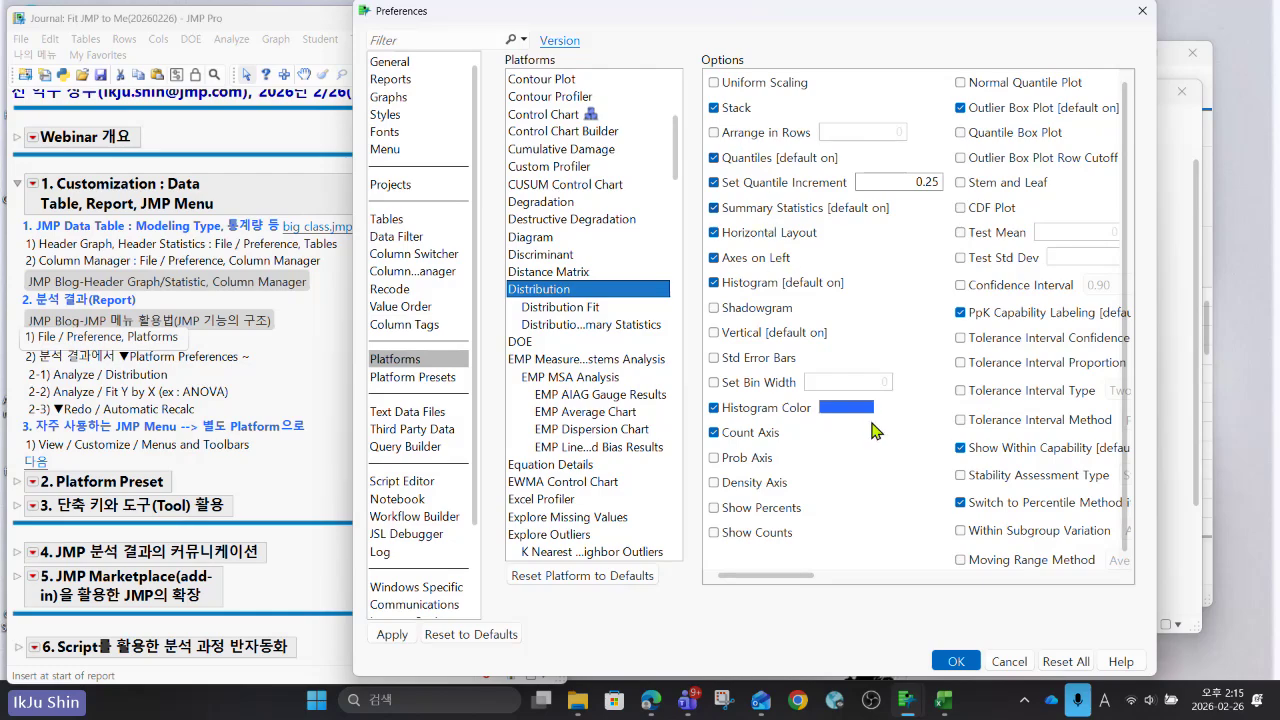
left_click(1010, 661)
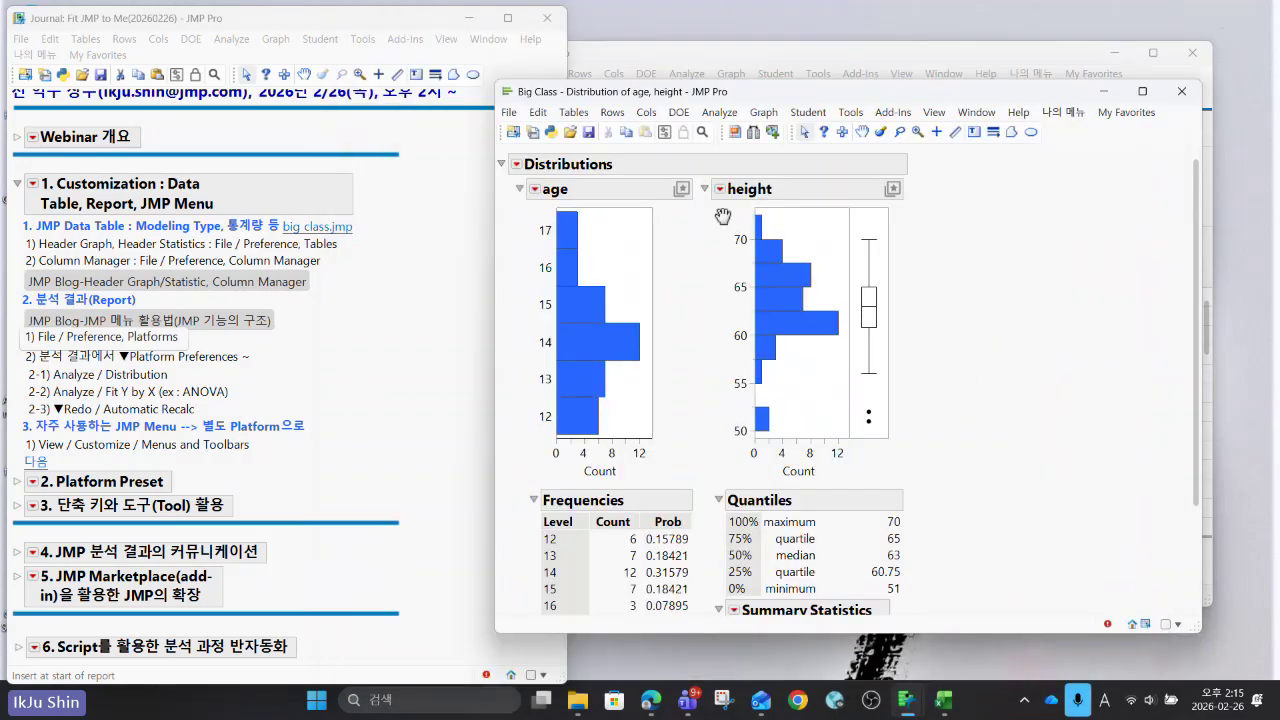
Stack the Distribution report again and turn Separate Bars on for the age histogram.
left_click(516, 165)
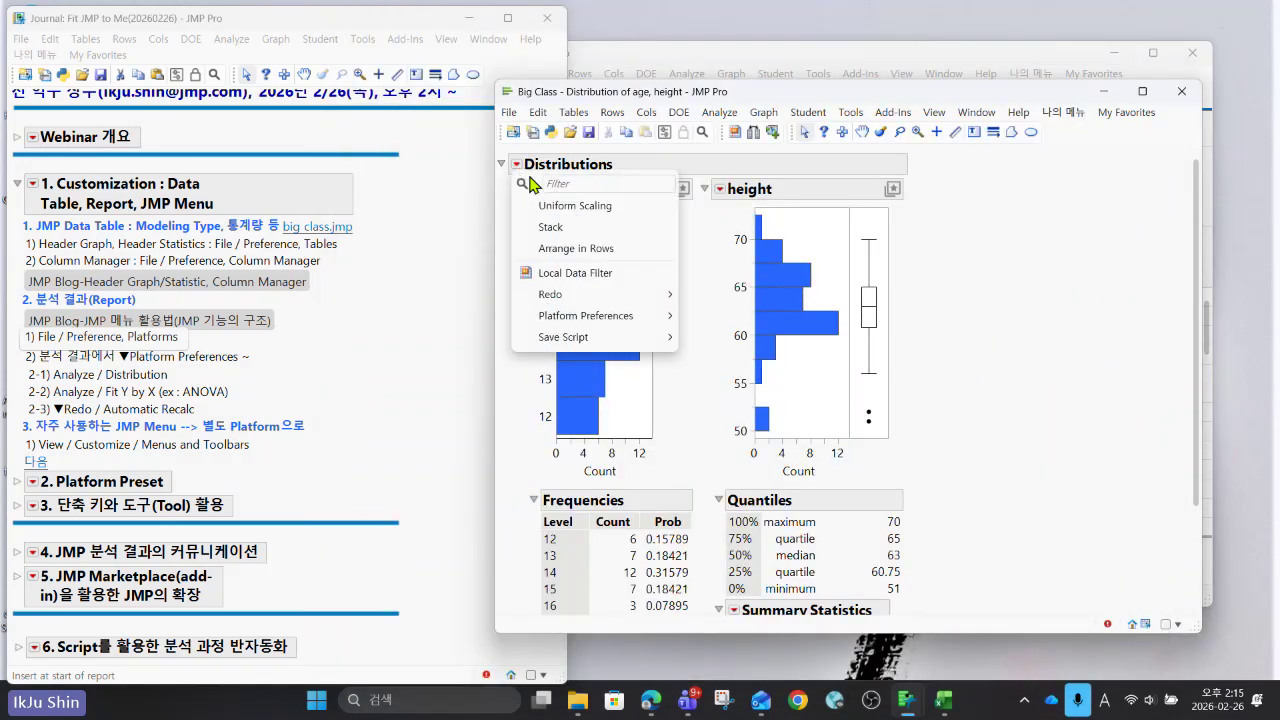
left_click(543, 235)
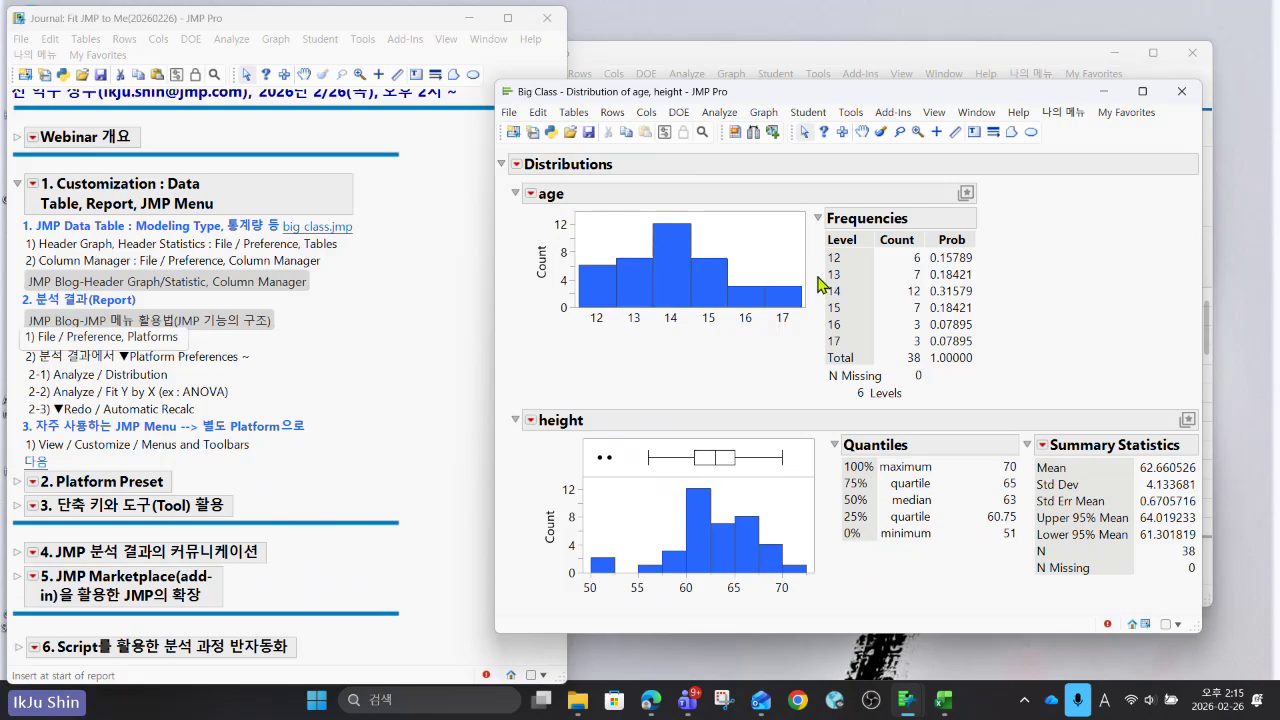
left_click(531, 196)
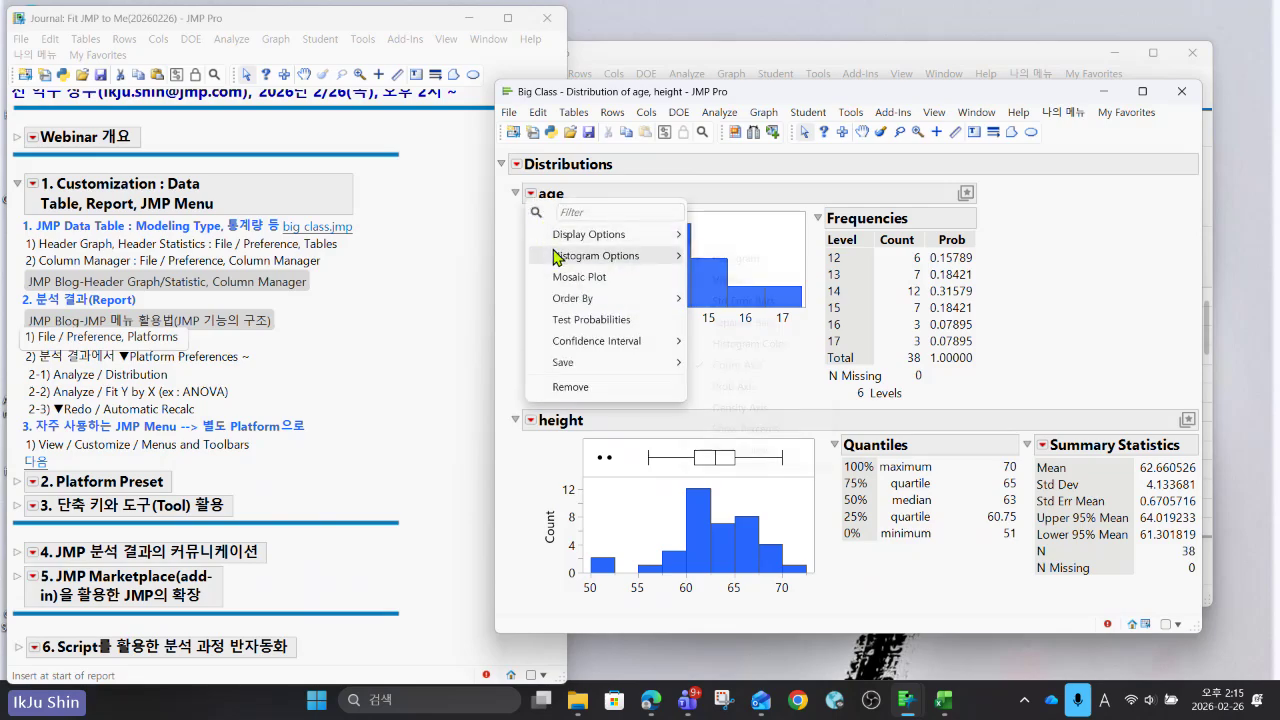
mouse_move(600, 255)
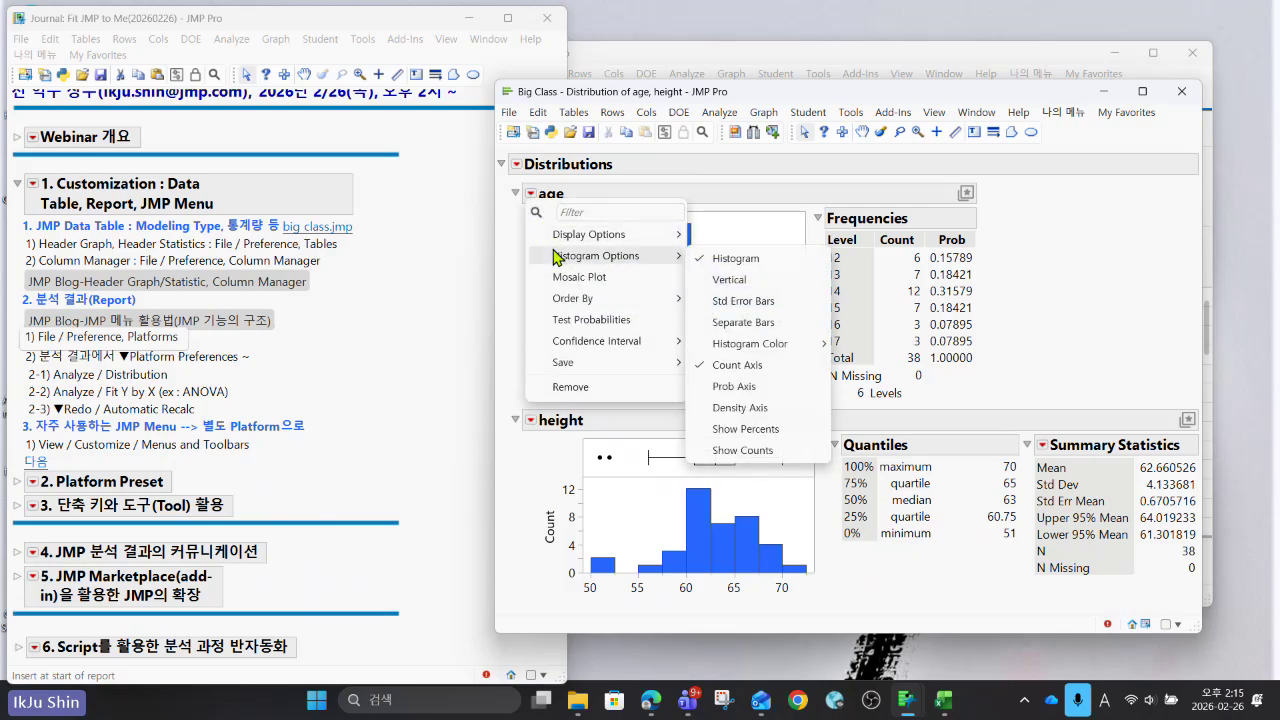
left_click(792, 321)
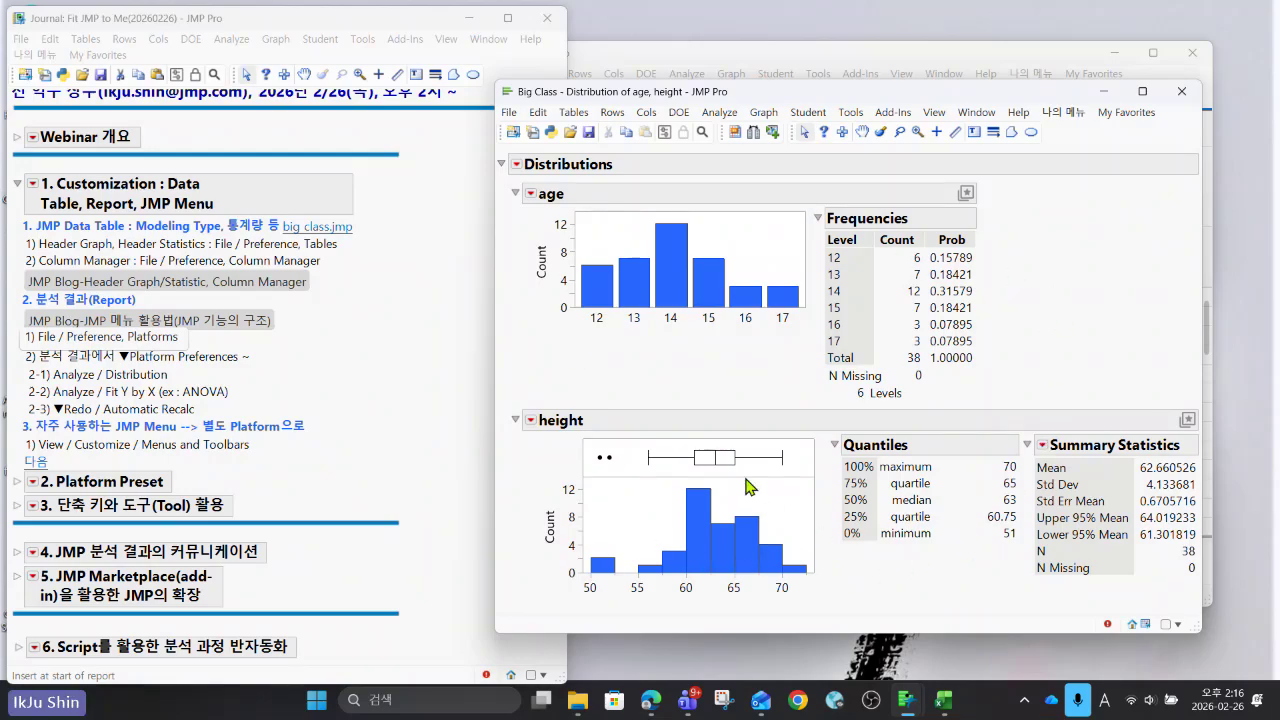
Try to save the stacked Distribution report's settings to the platform preferences.
left_click(516, 167)
mouse_move(561, 323)
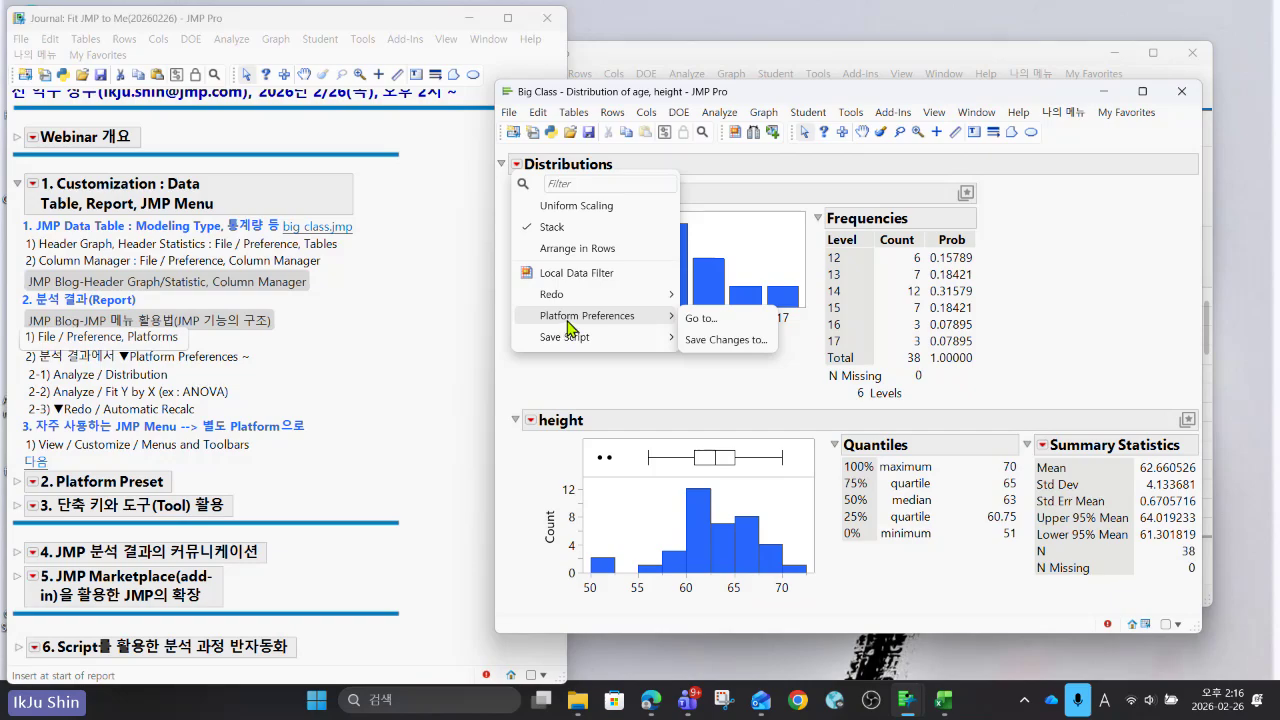
left_click(728, 340)
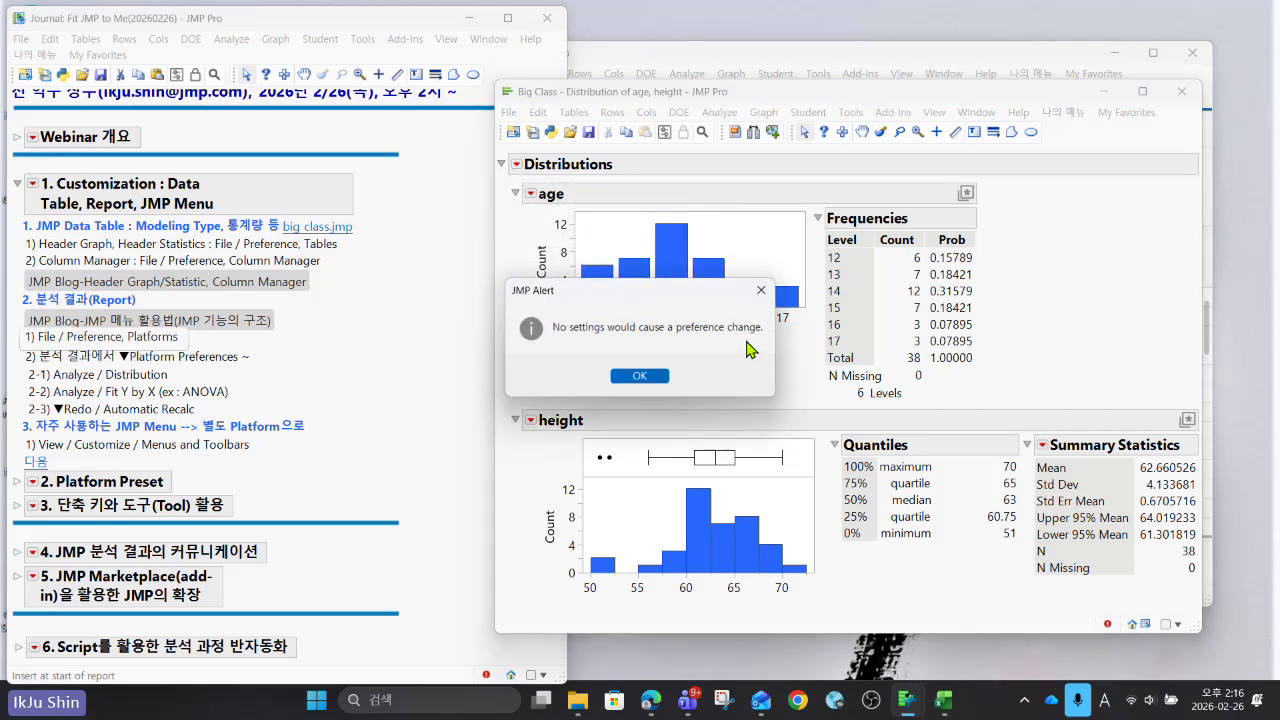
left_click(634, 375)
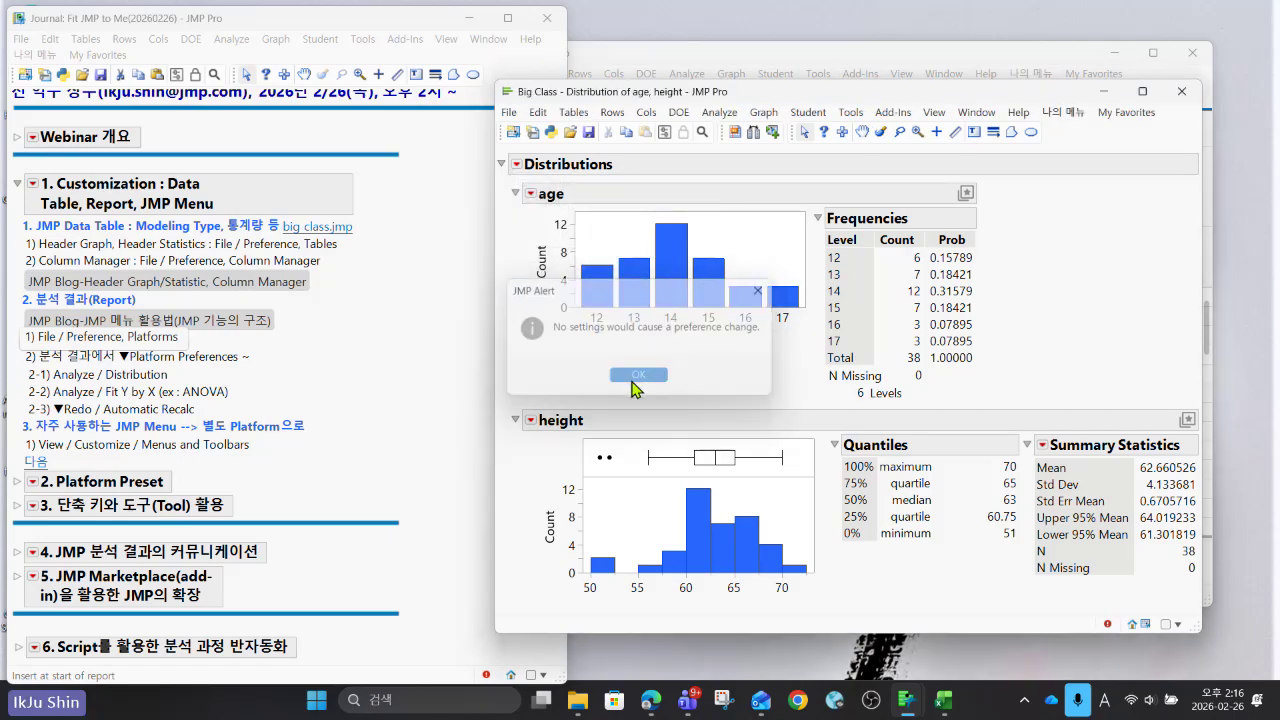
Unstack the Distribution report and save its Stack, Horizontal Layout and Vertical changes to the platform preferences.
left_click(513, 165)
left_click(552, 225)
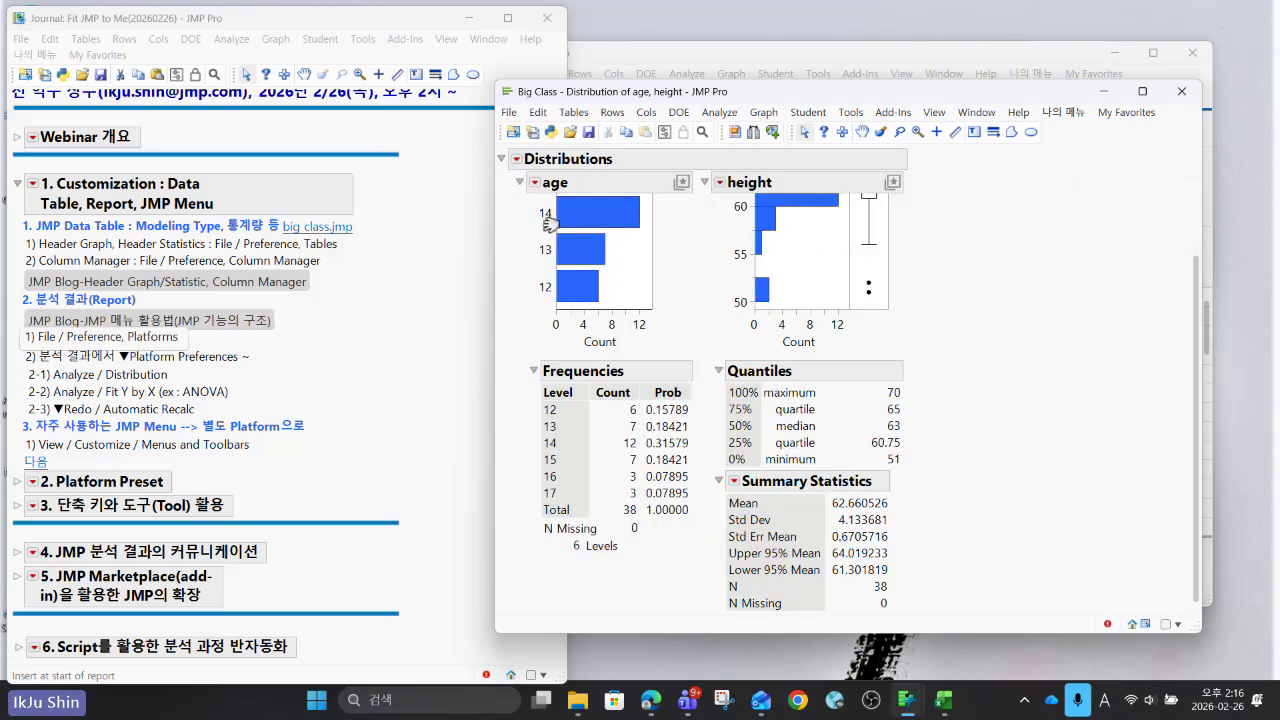
left_click(518, 160)
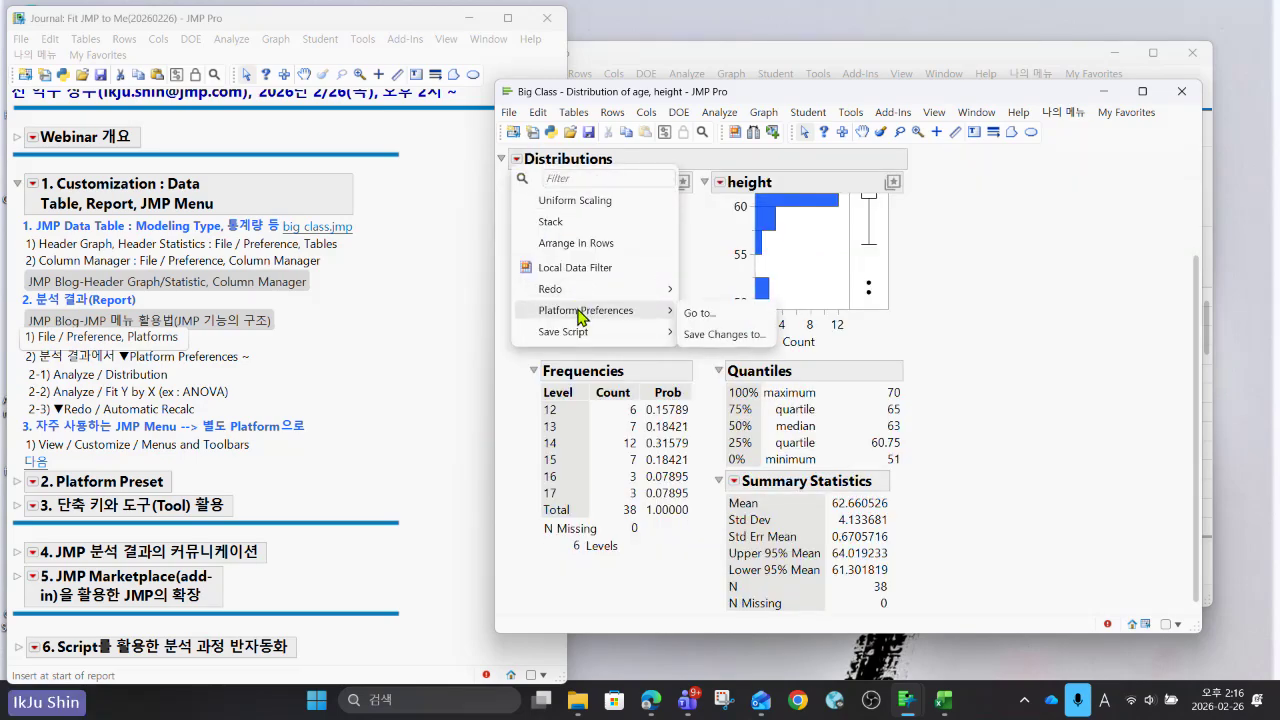
left_click(716, 340)
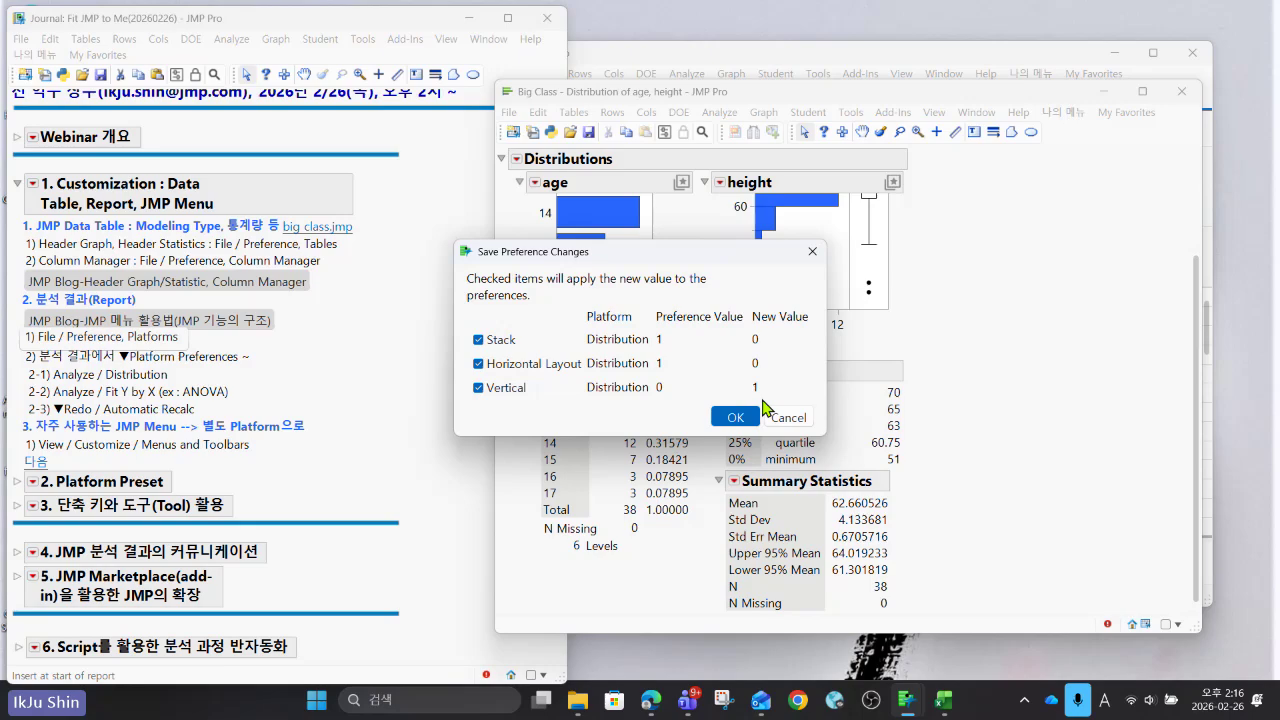
left_click(738, 418)
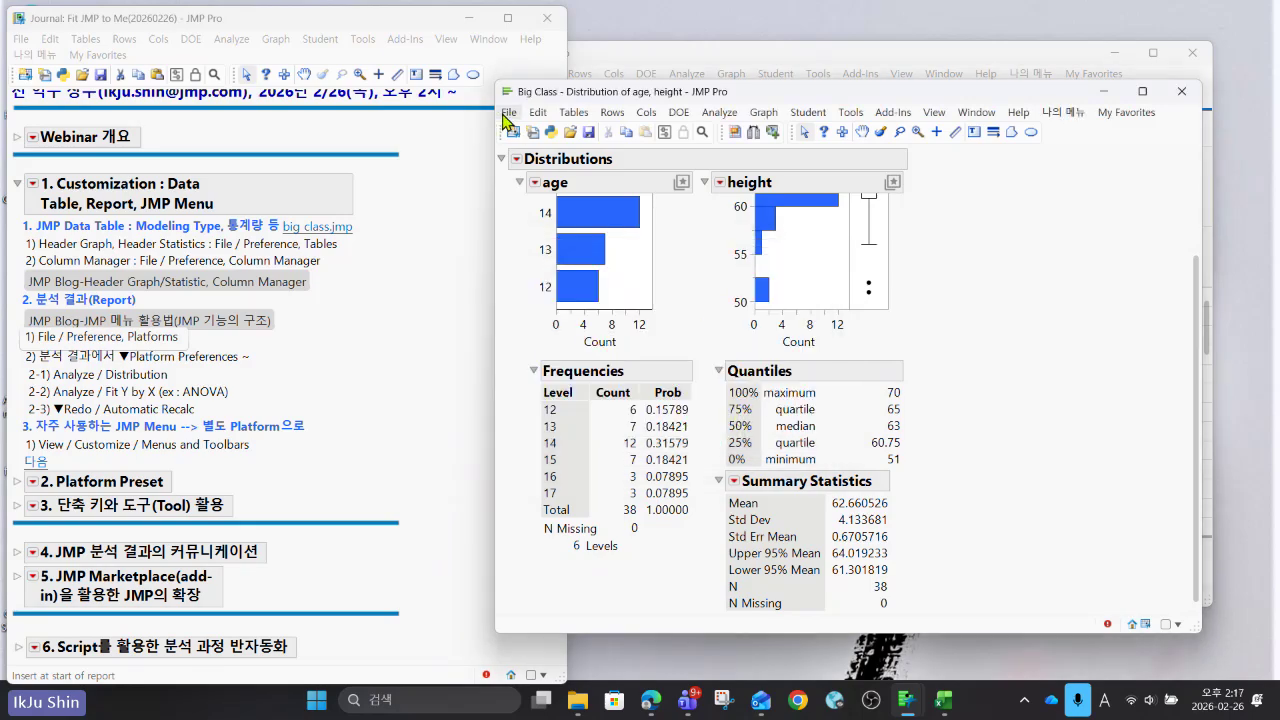
Close the Distribution report and highlight the journal's Platform Preferences line and the heading about frequently used JMP menus.
left_click(212, 358)
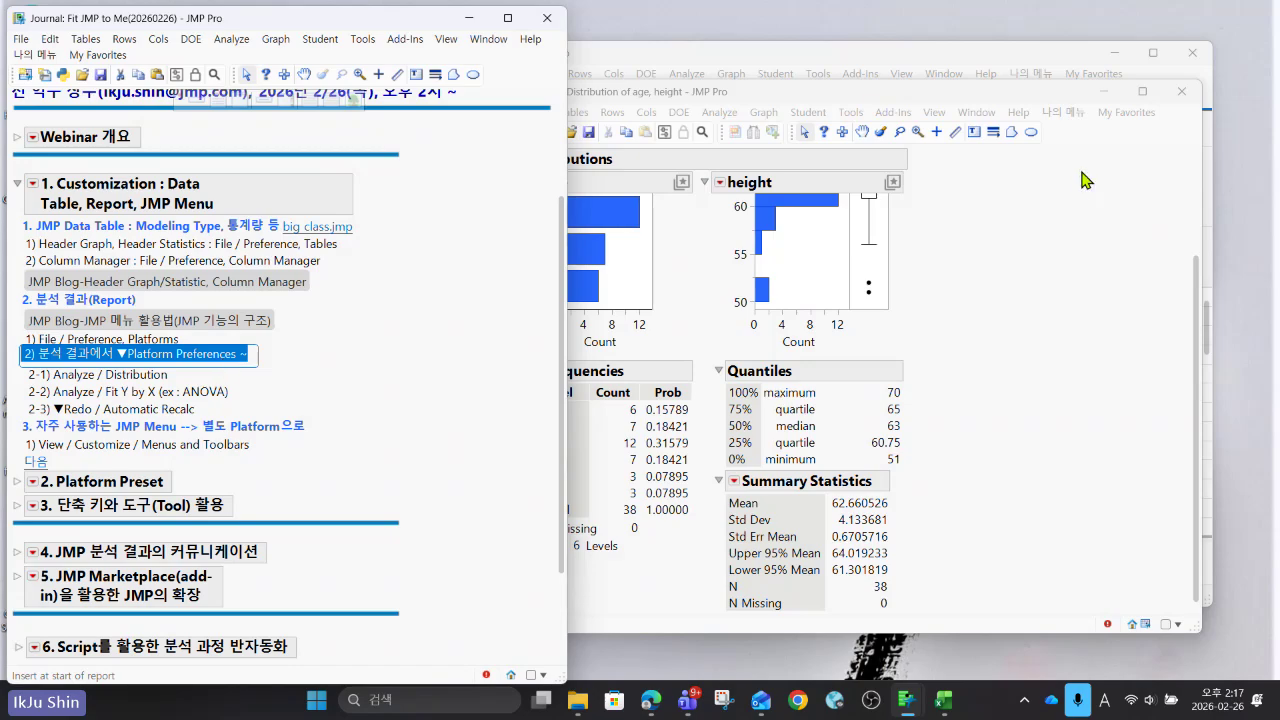
left_click(1182, 92)
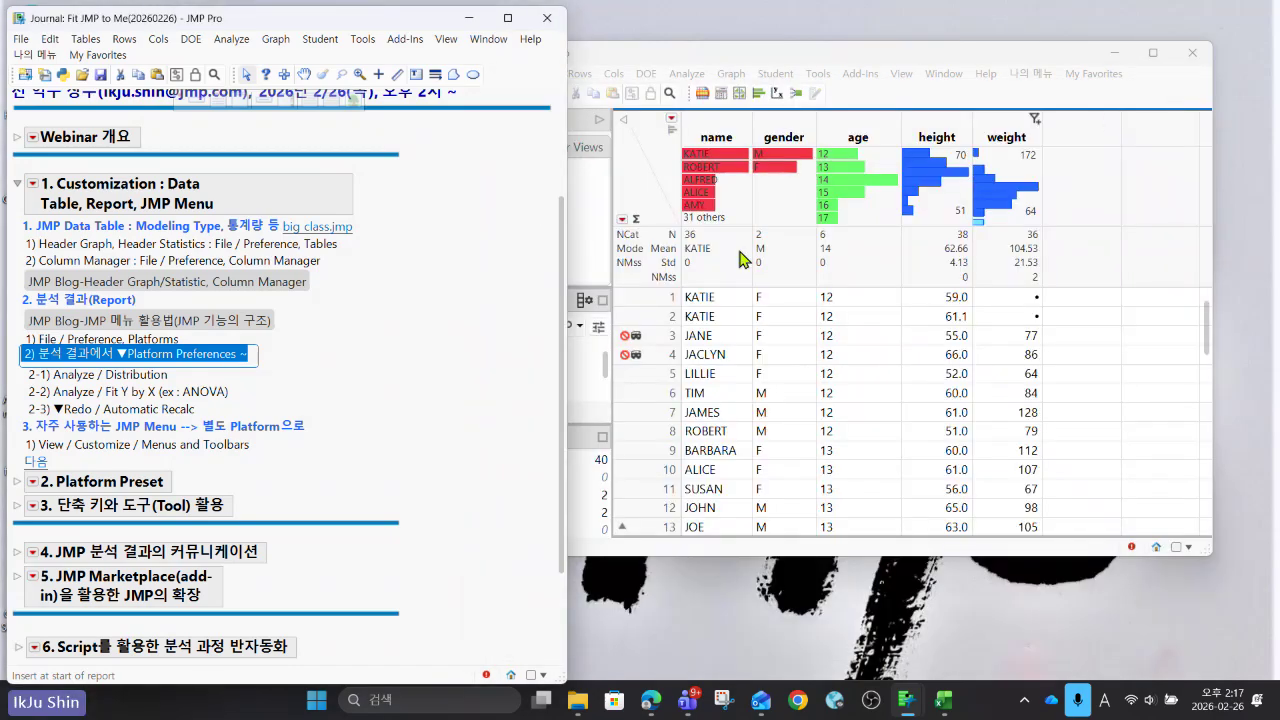
left_click(240, 425)
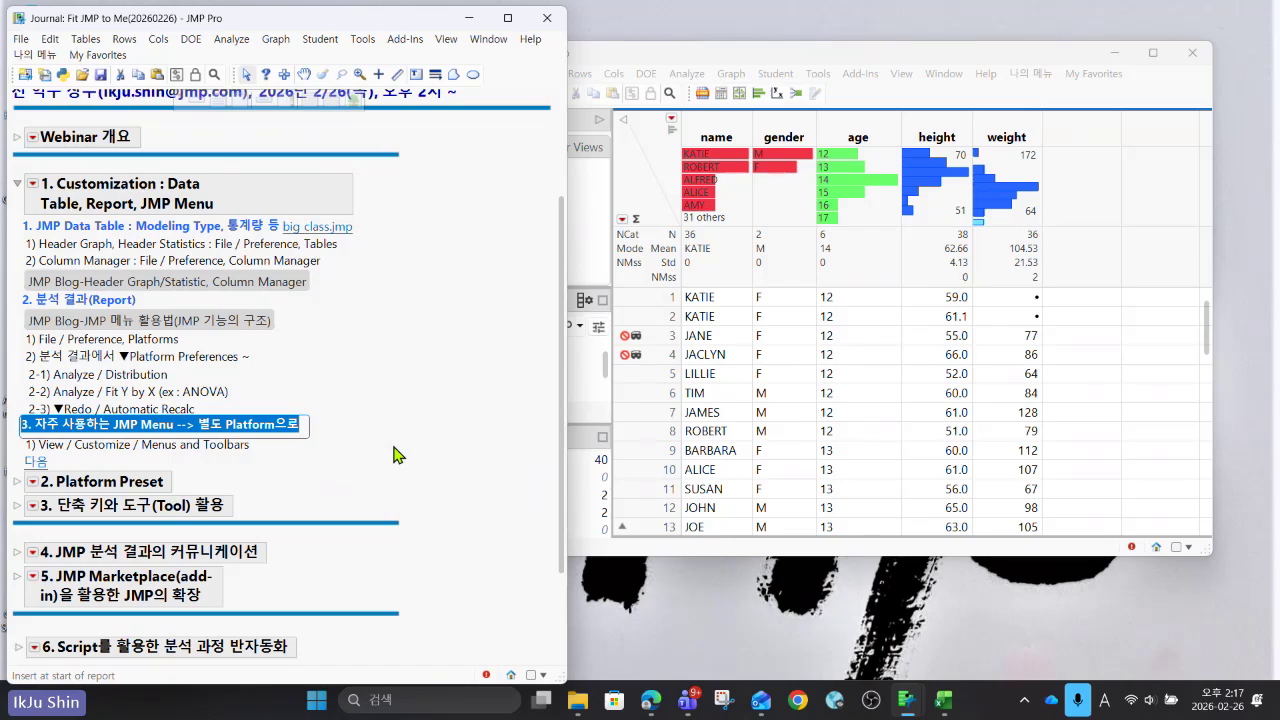
On the Big Class table, compare the My Favorites commands with their standard places under Graph and under Analyze, Quality and Process.
left_click(916, 50)
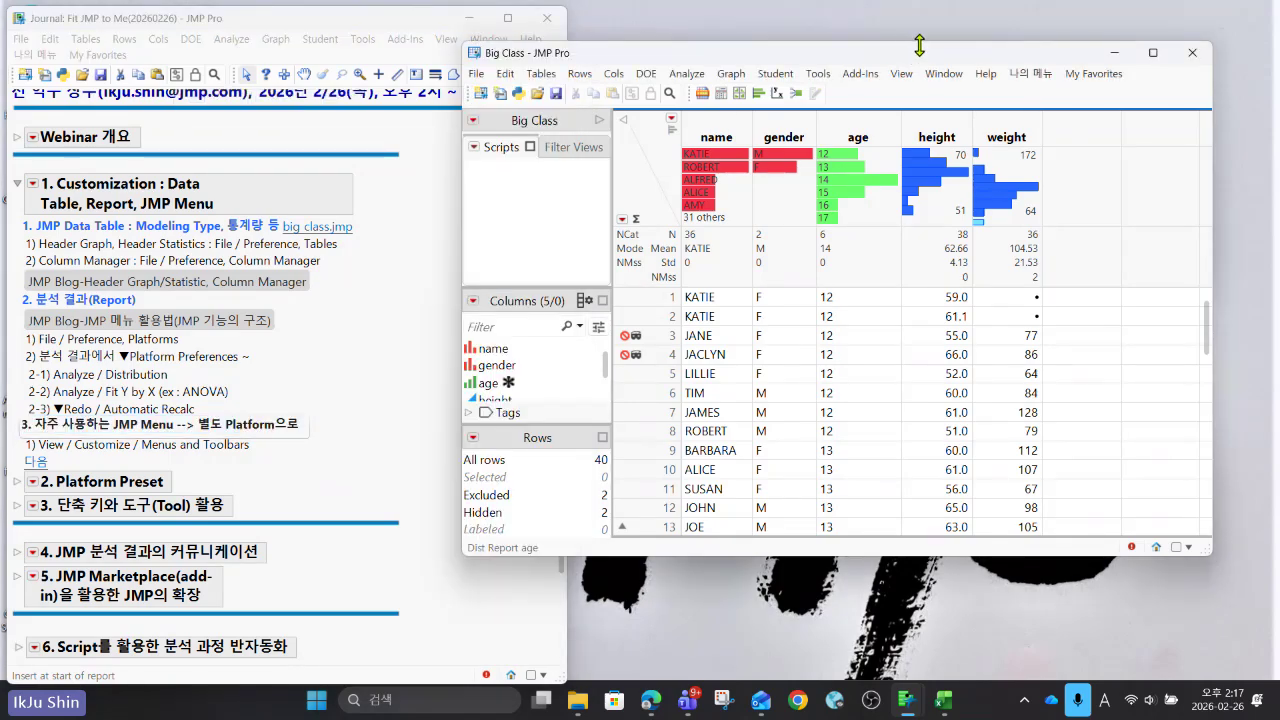
left_click(1092, 75)
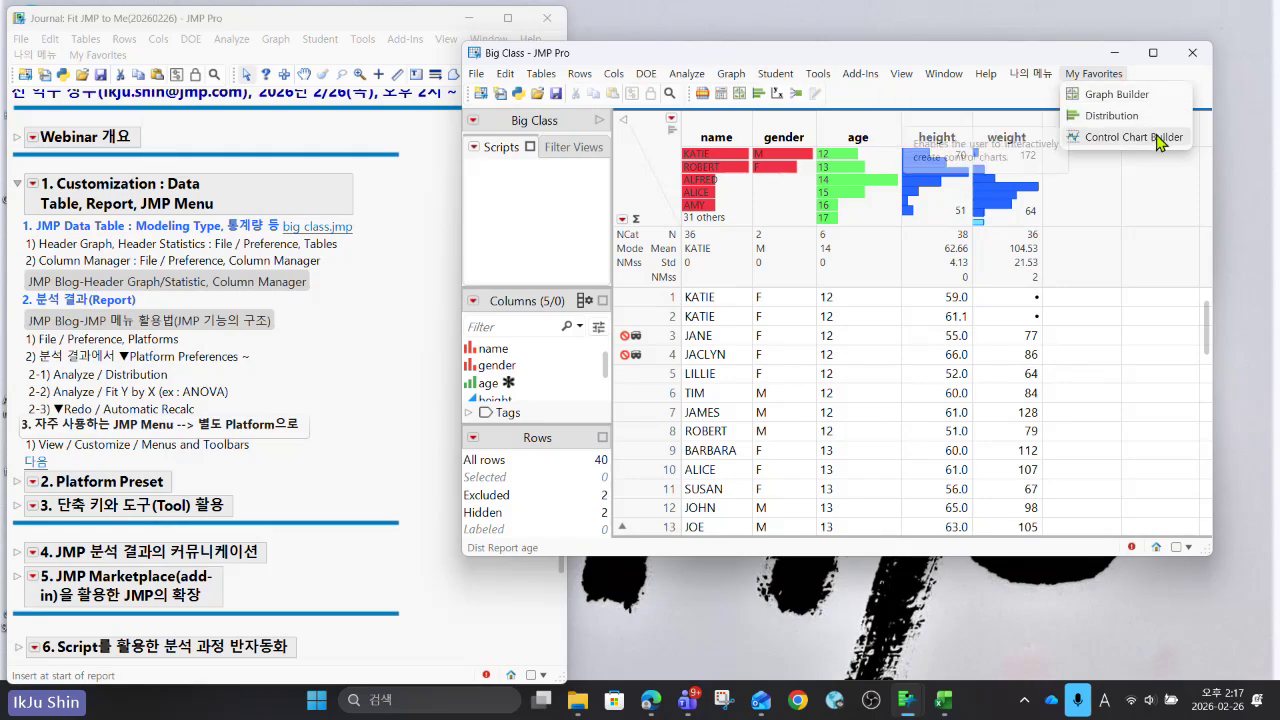
mouse_move(728, 78)
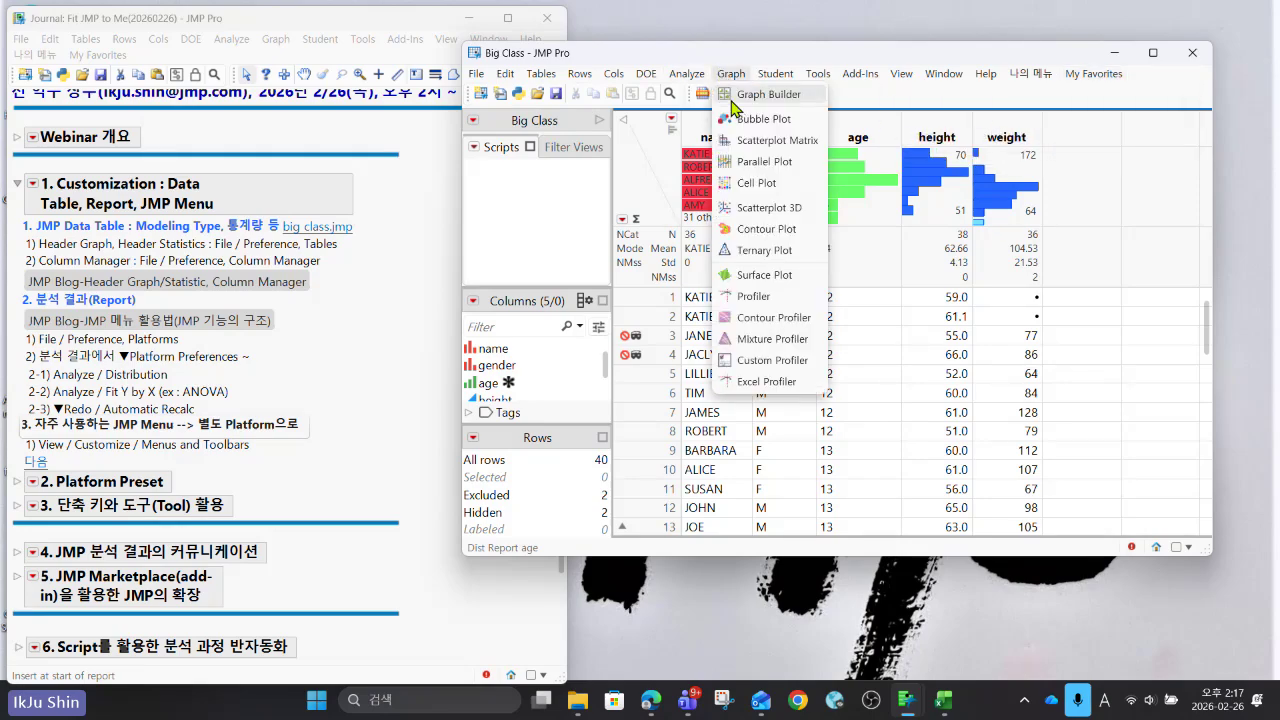
mouse_move(688, 80)
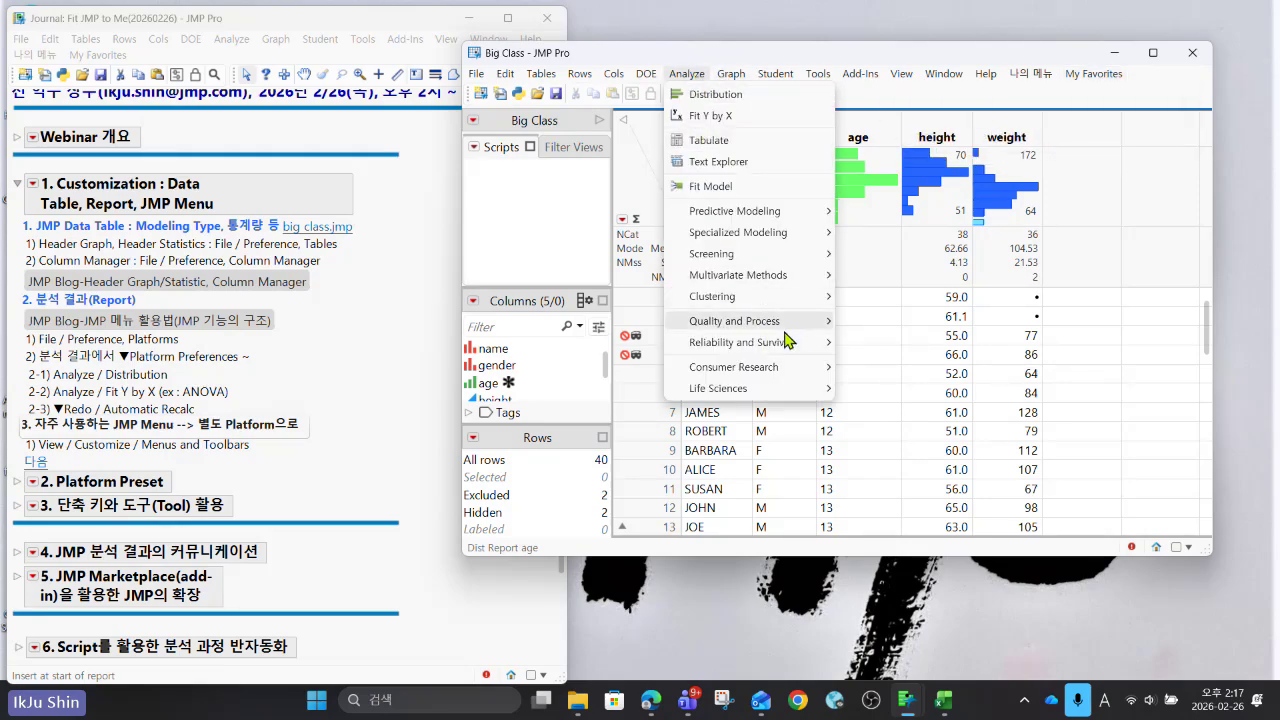
mouse_move(826, 325)
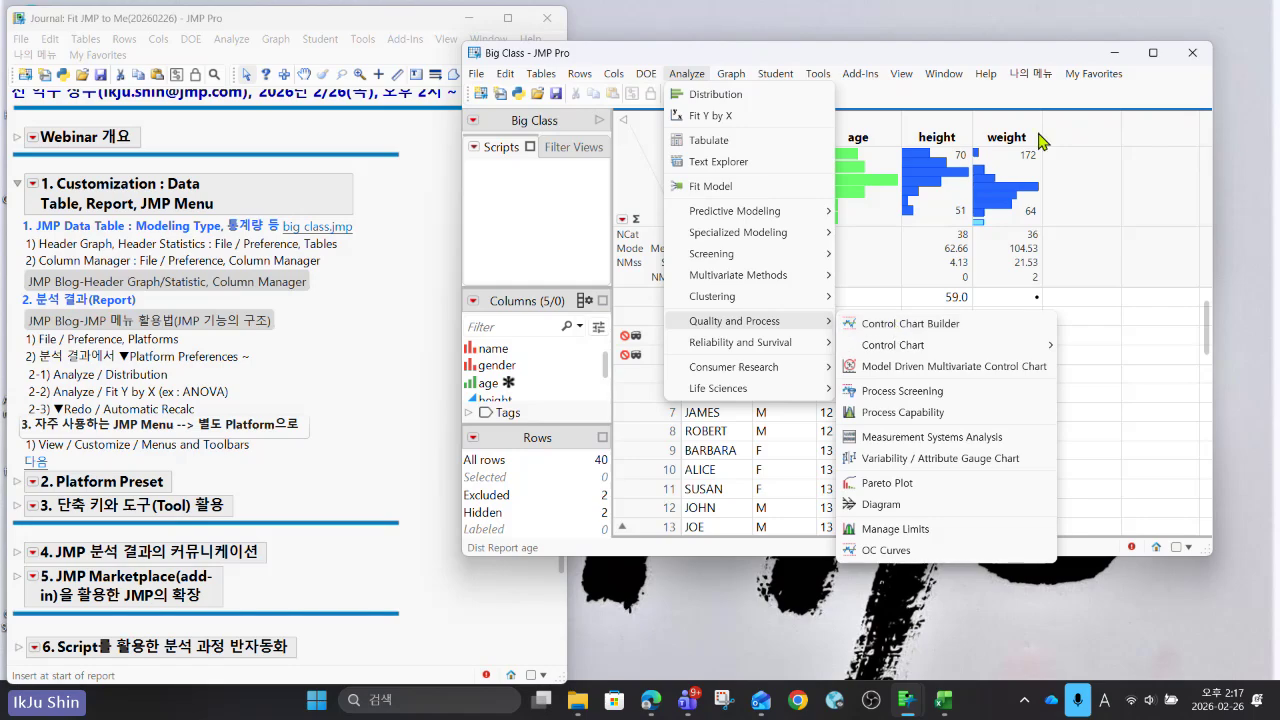
mouse_move(1086, 76)
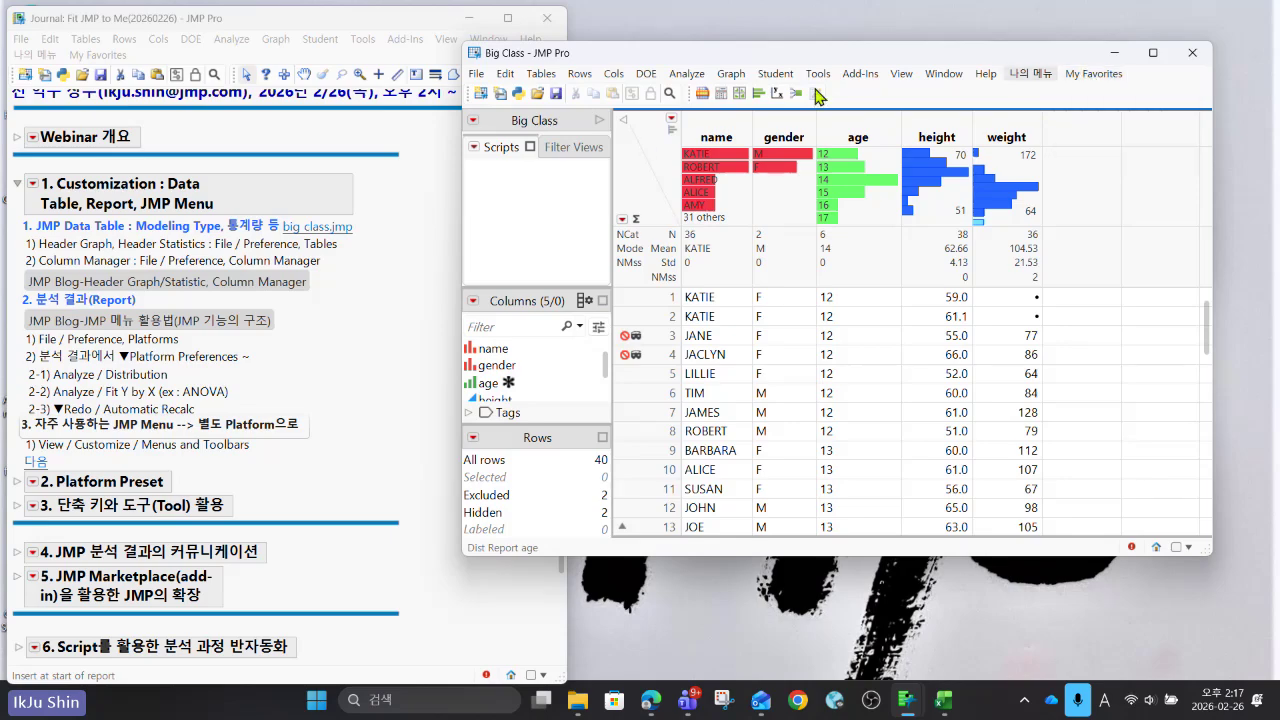
mouse_move(1030, 73)
Highlight the journal's View / Customize / Menus and Toolbars line and open the menu editor from the Big Class table.
left_click(236, 453)
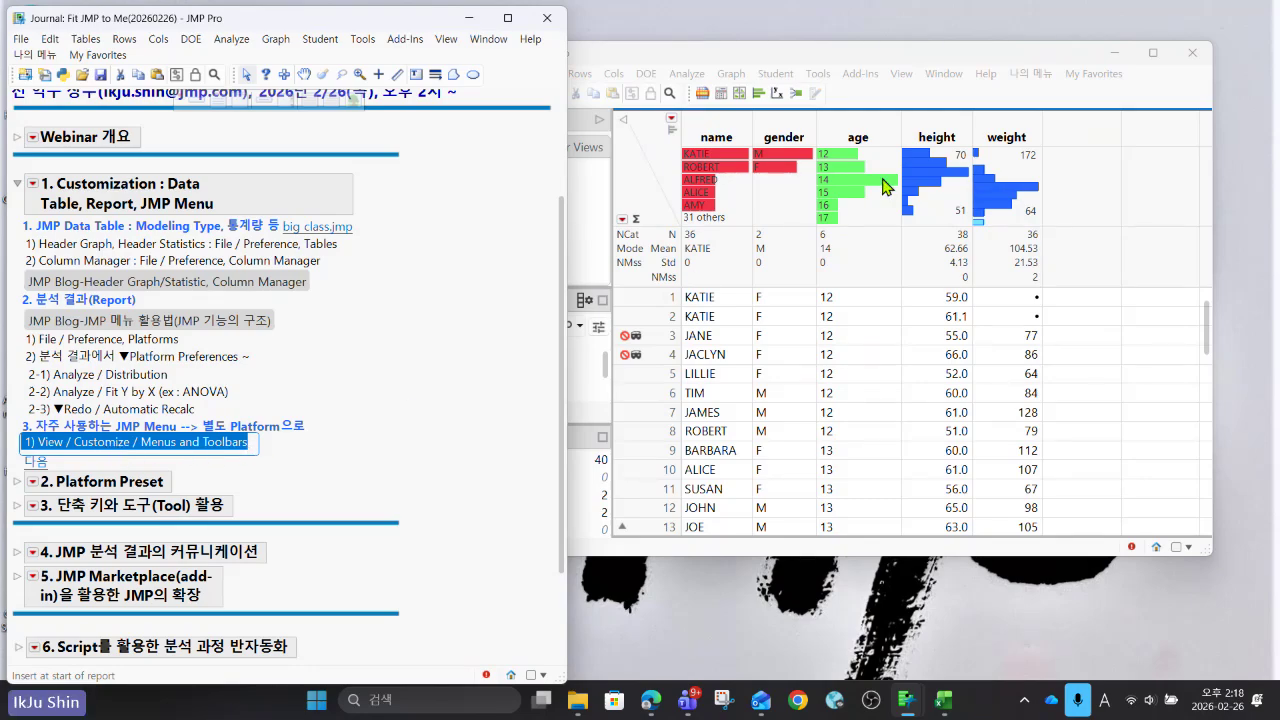
left_click(902, 78)
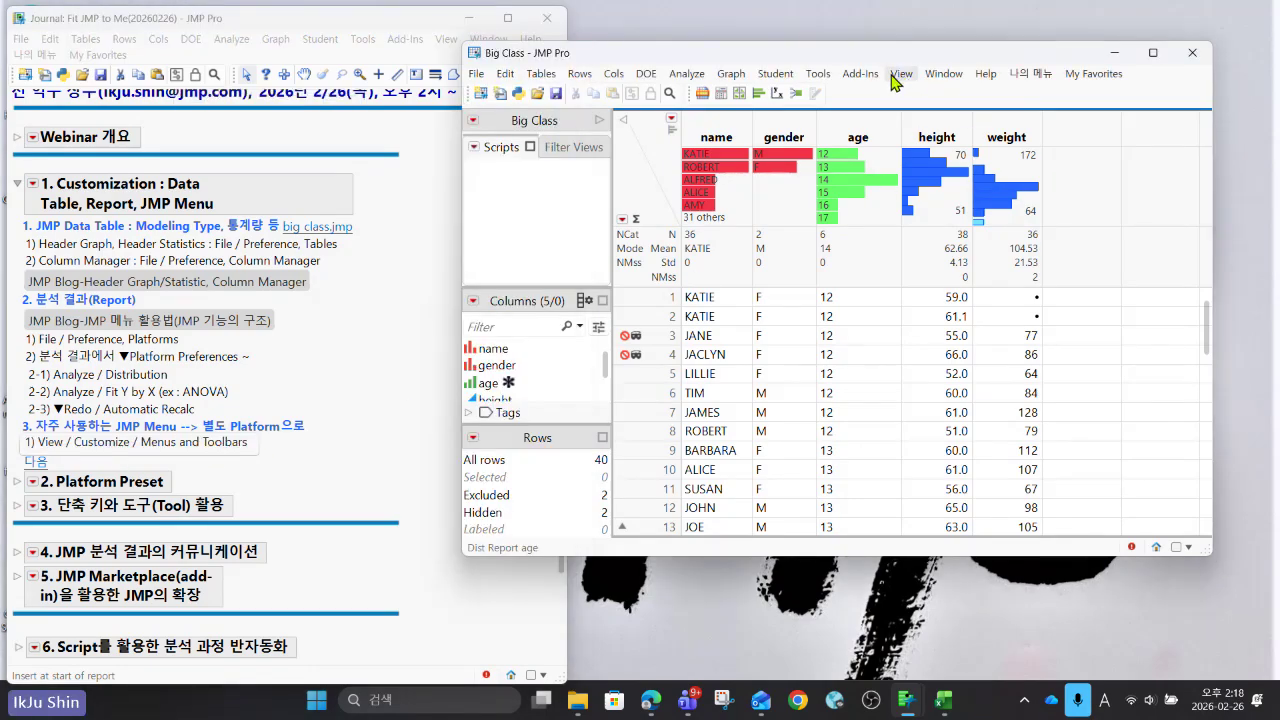
left_click(895, 78)
mouse_move(940, 329)
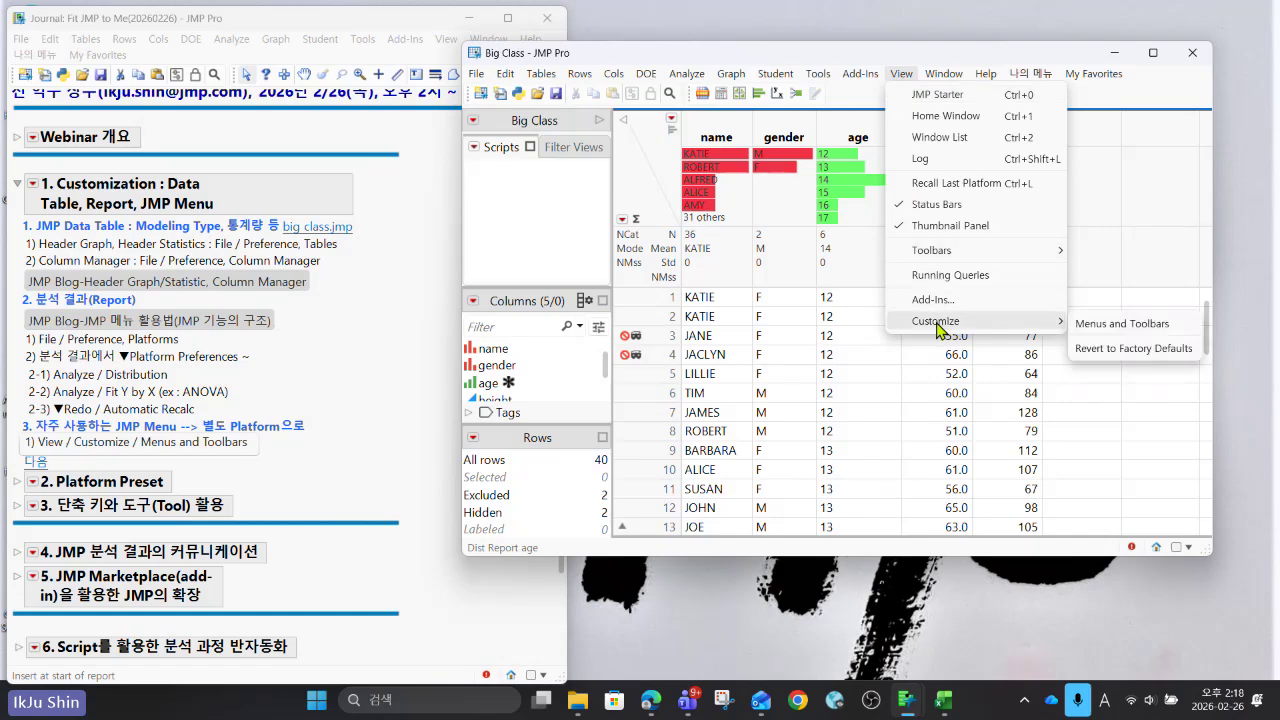
left_click(1153, 334)
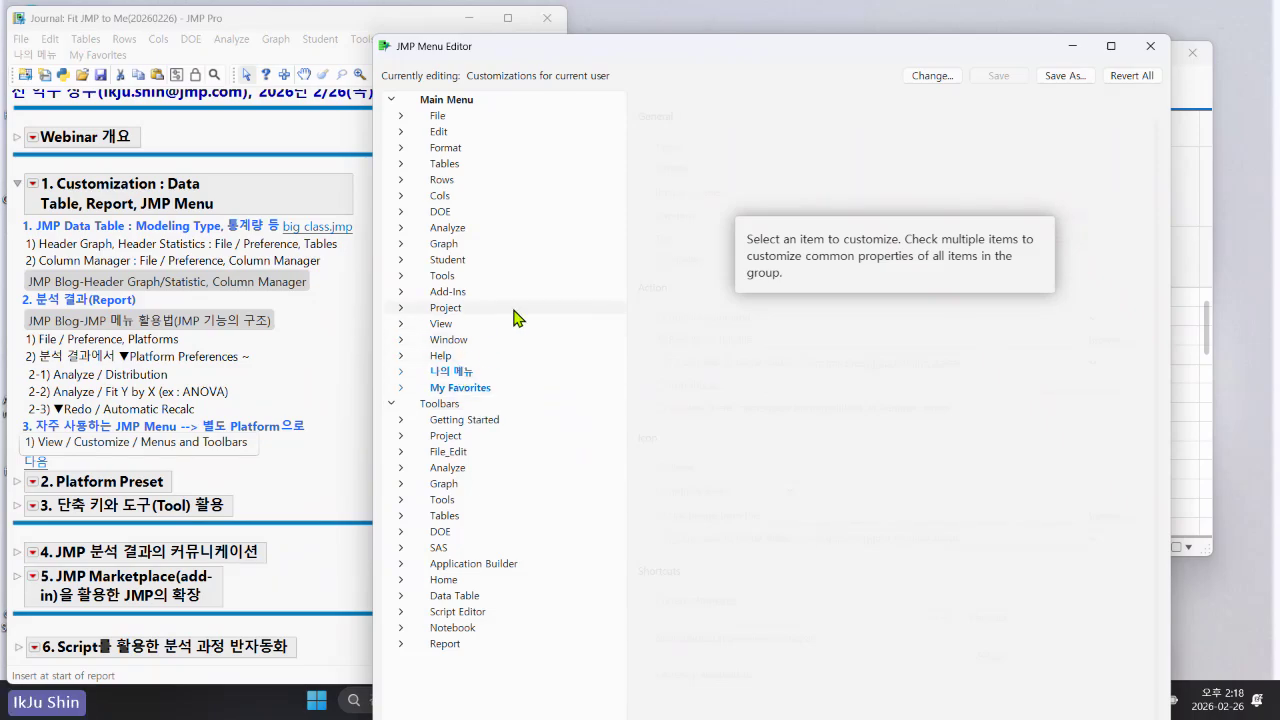
Insert a custom submenu after Help in the main menu.
left_click(441, 360)
right_click(441, 363)
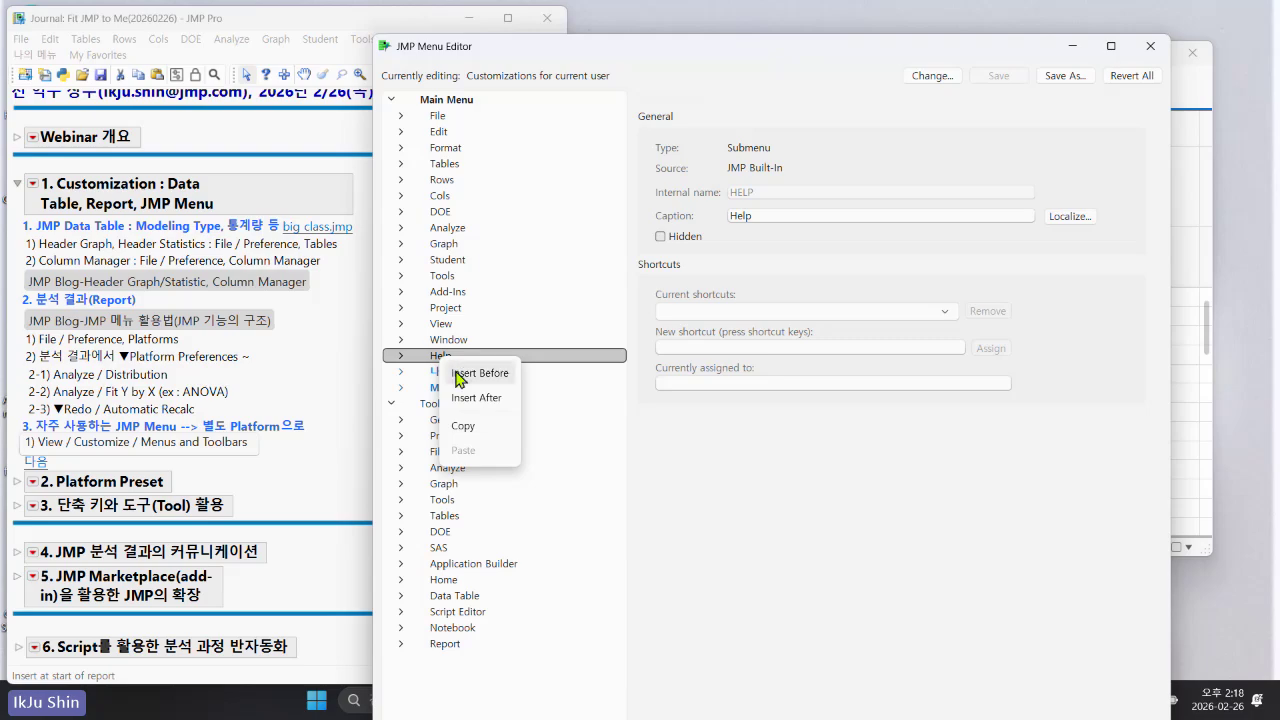
left_click(466, 398)
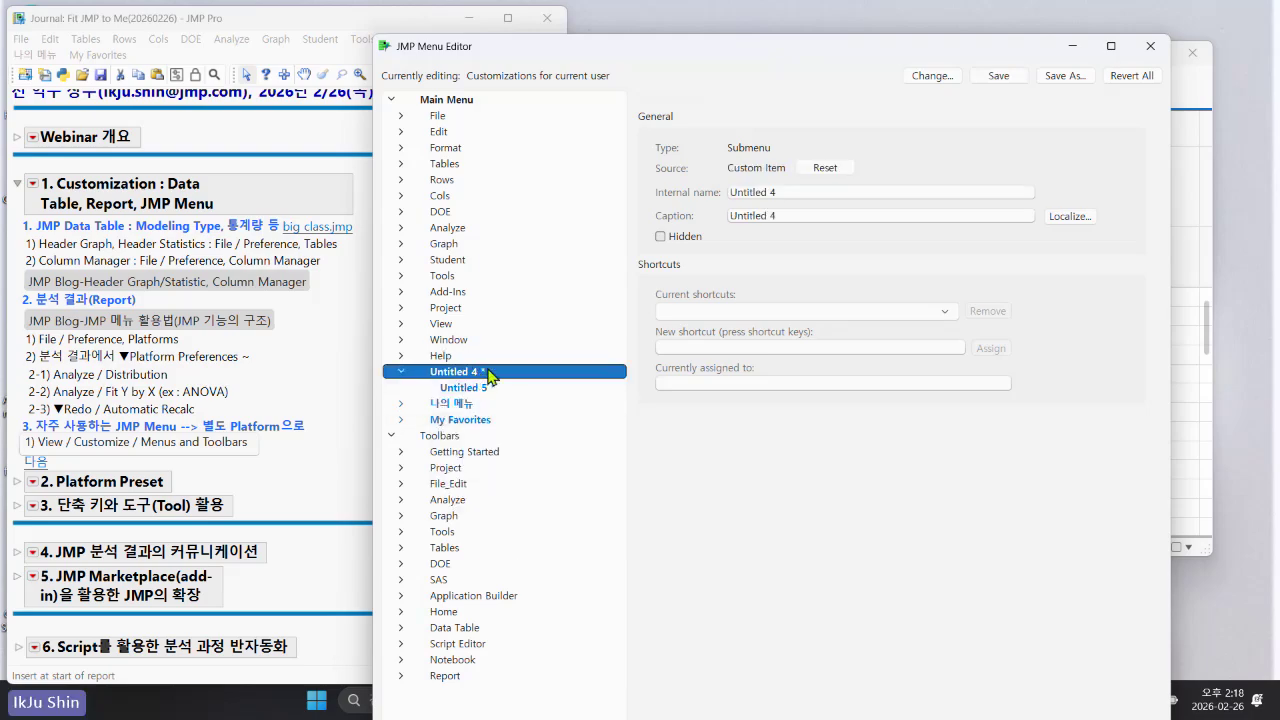
Set the new submenu's internal name to 나의 메뉴(오늘).
left_click(826, 192)
key("BackSpace")
key("BackSpace")
key("BackSpace")
key("BackSpace")
key("BackSpace")
key("BackSpace")
key("BackSpace")
key("BackSpace")
key("BackSpace")
key("BackSpace")
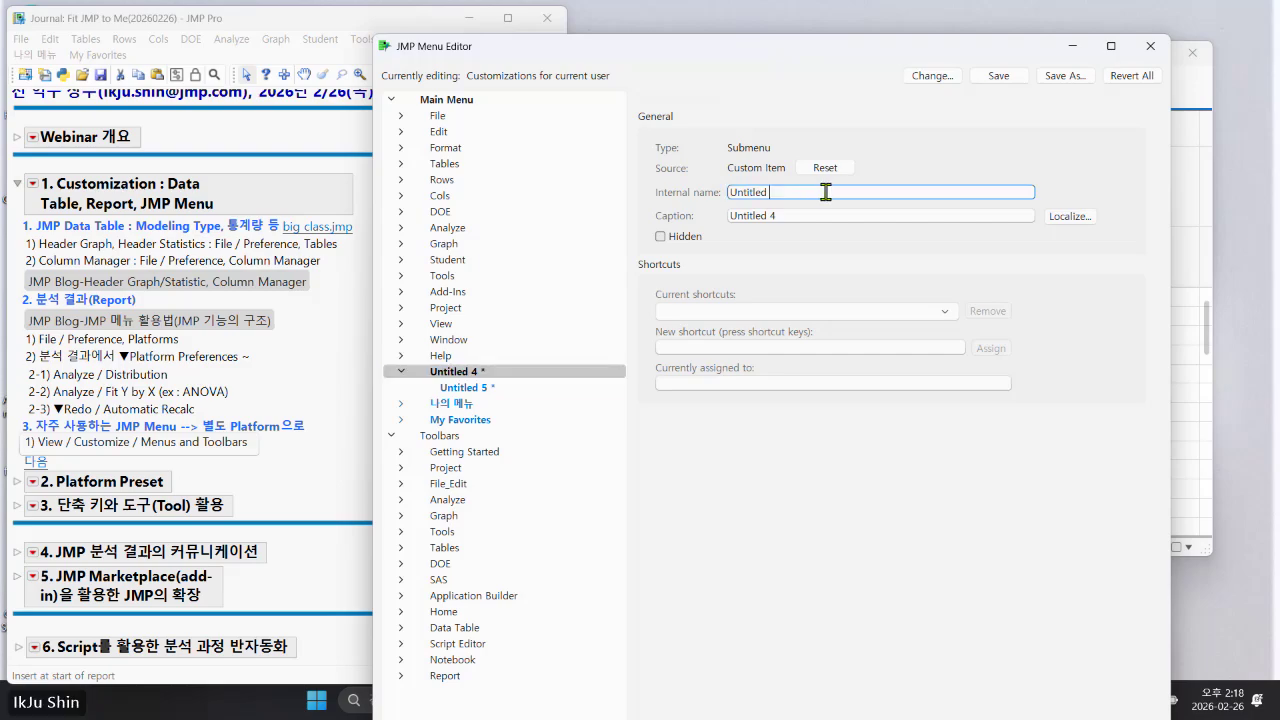
type("skd")
type("ml apsb")
type("(dhsmf")
type(")")
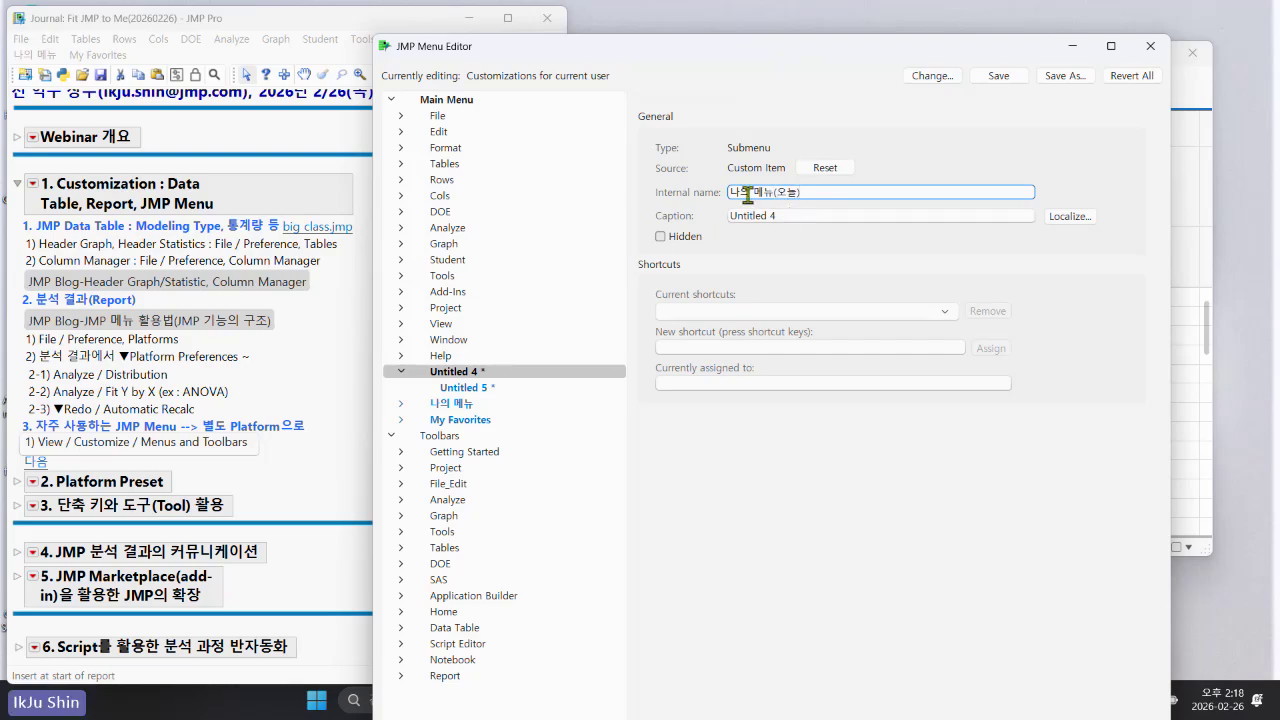
Copy the new submenu's internal name 나의 메뉴(오늘) into its caption.
left_click(489, 388)
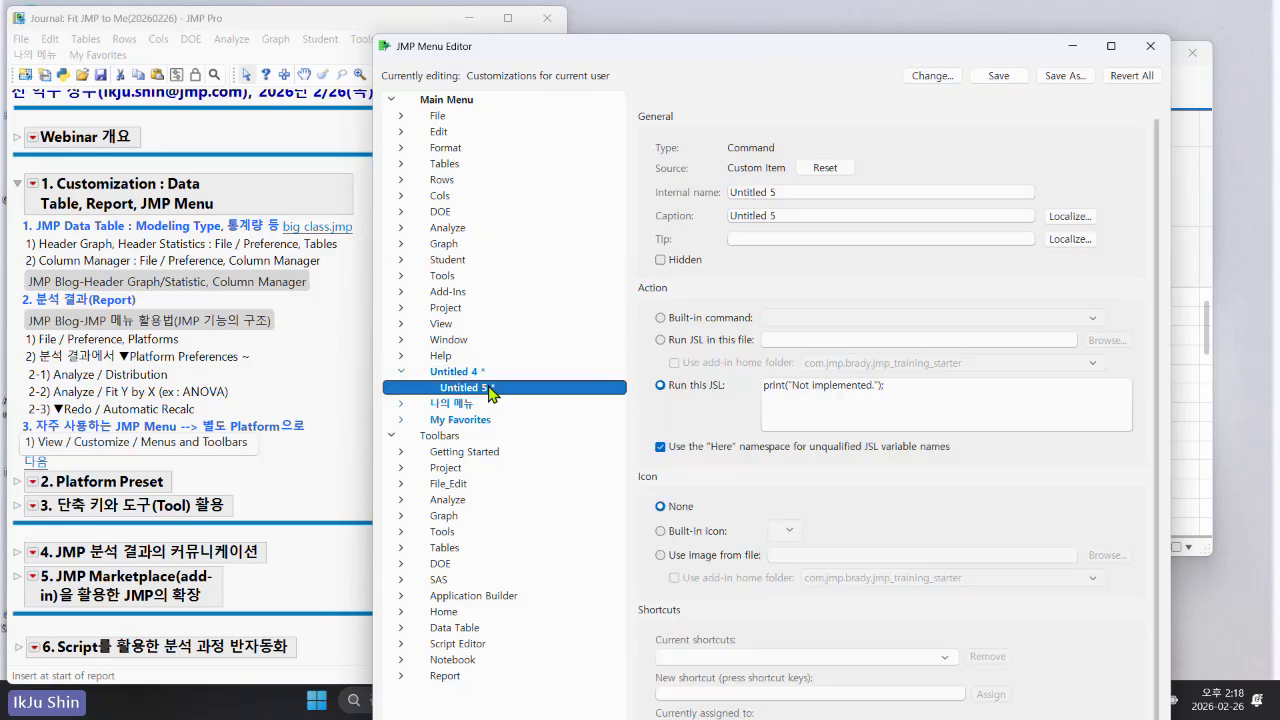
left_click(486, 372)
left_click(486, 390)
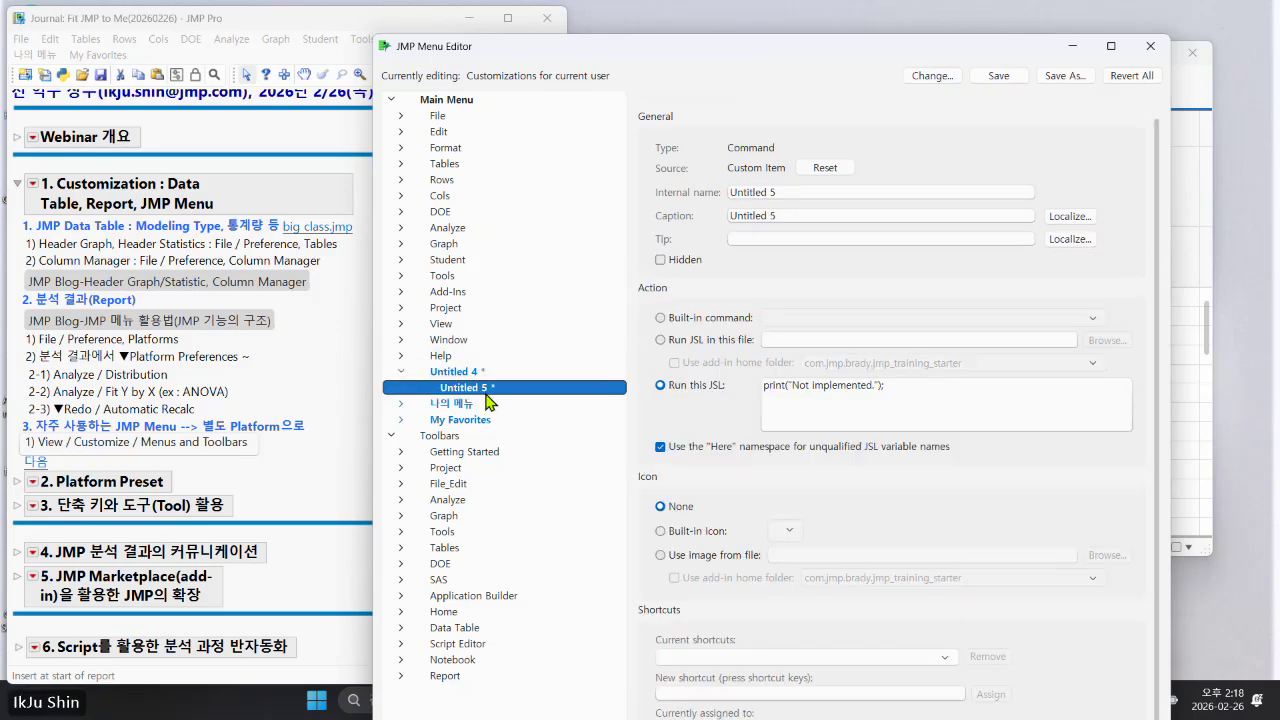
left_click(488, 372)
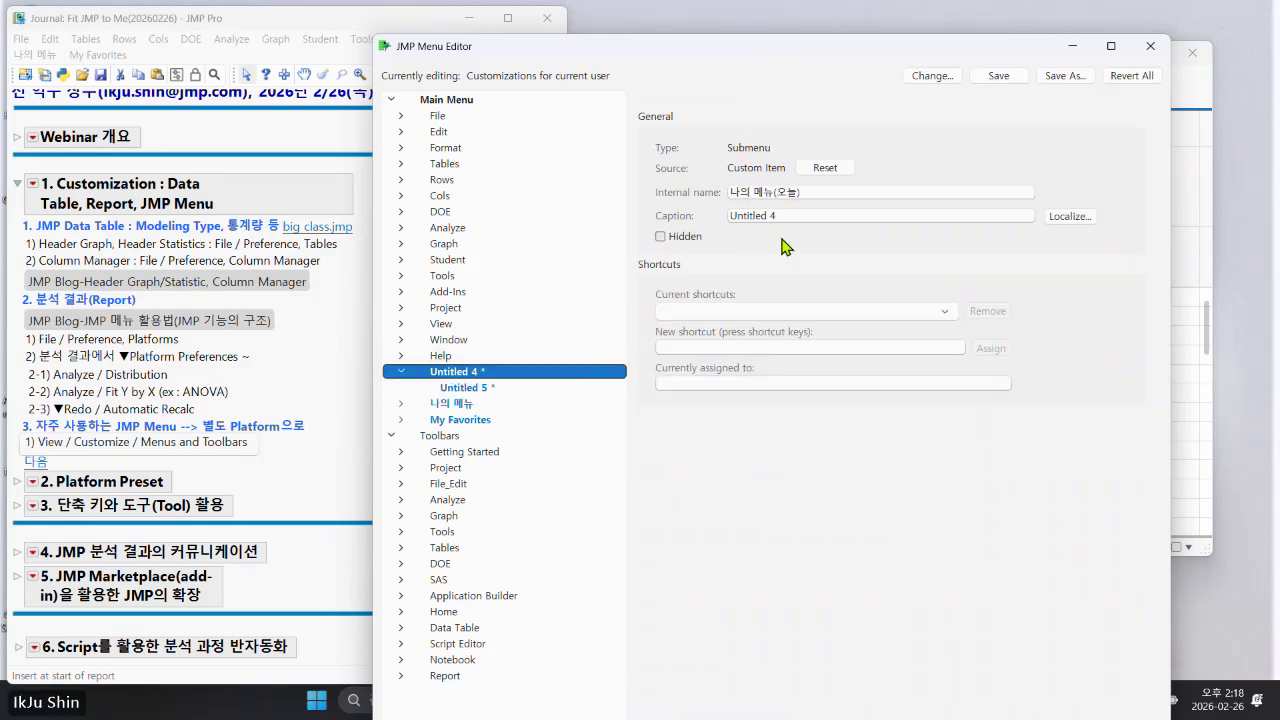
left_click(826, 192)
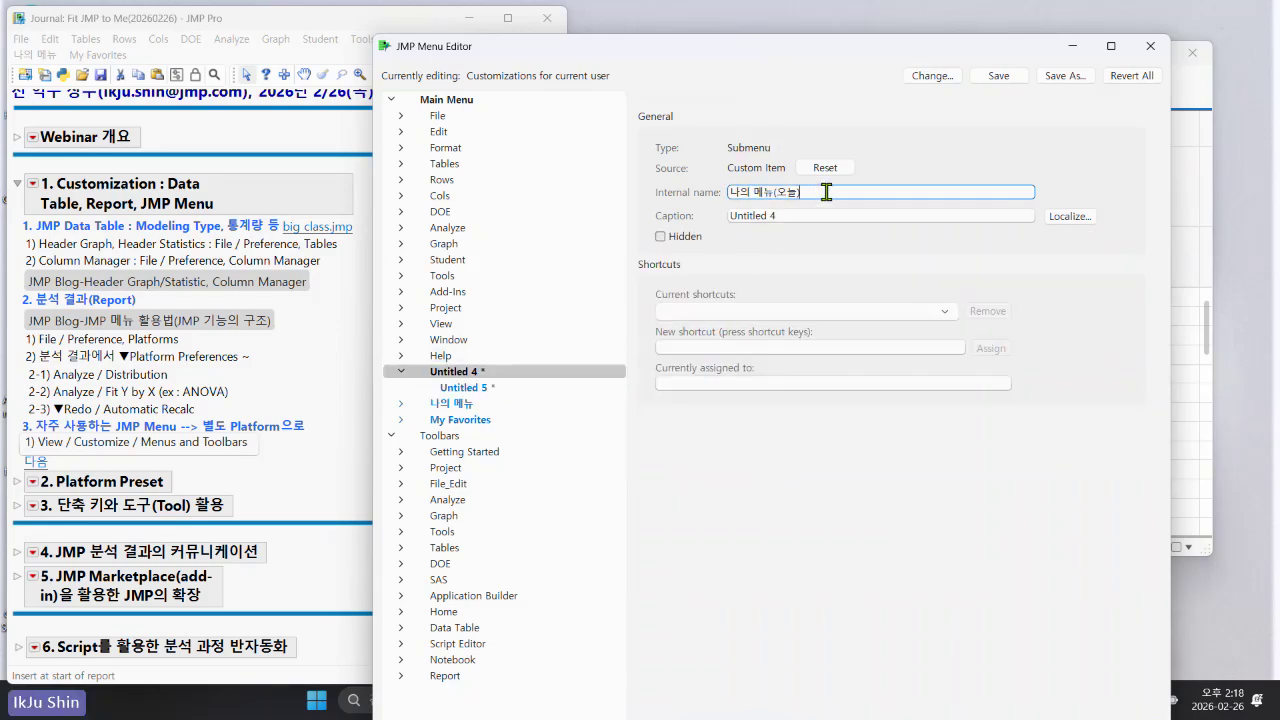
double_click(732, 192)
key("ctrl+c")
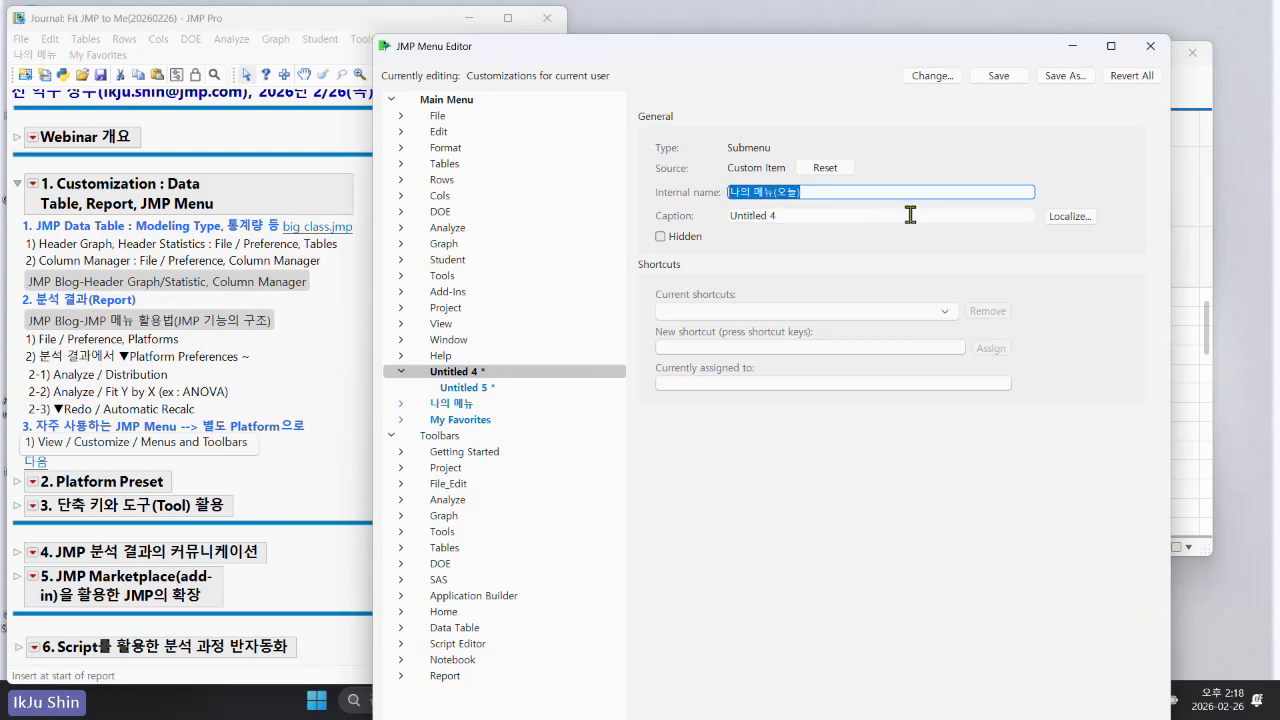
left_click(814, 215)
double_click(732, 215)
key("ctrl+v")
Try to copy Graph Builder from the Graph menu into the 나의 메뉴(오늘) submenu, after its placeholder command.
left_click(497, 390)
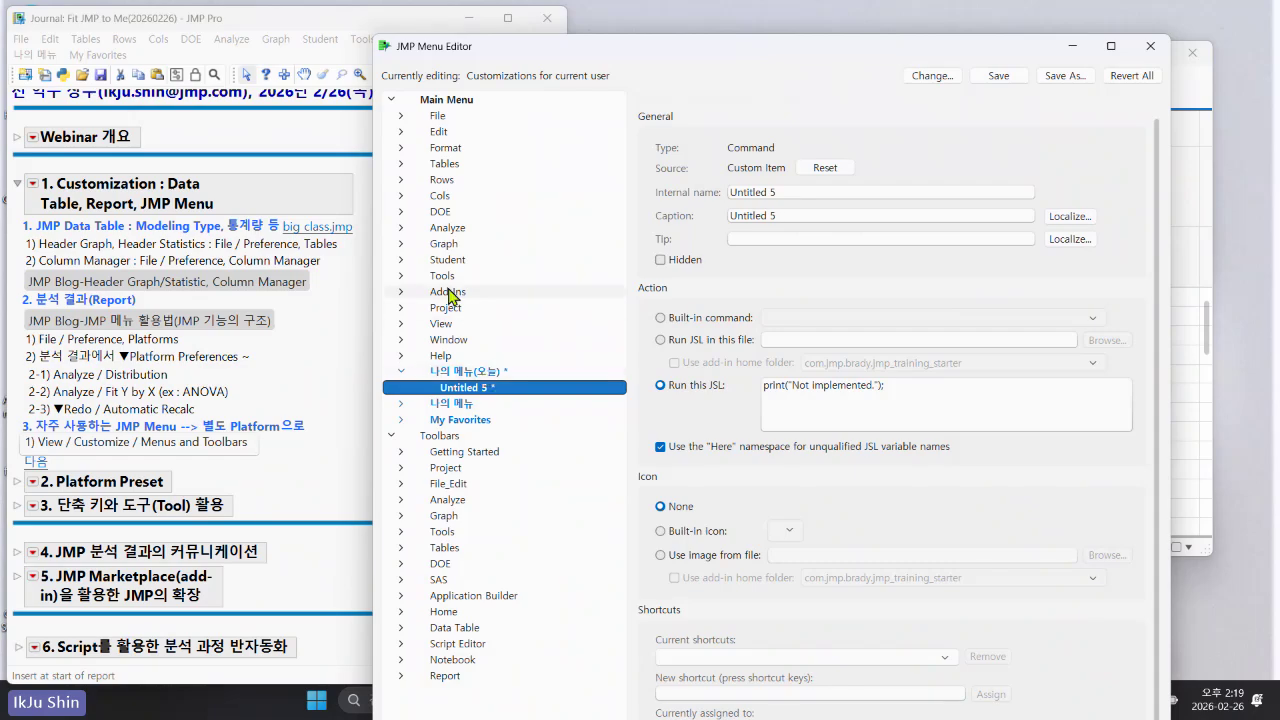
left_click(401, 244)
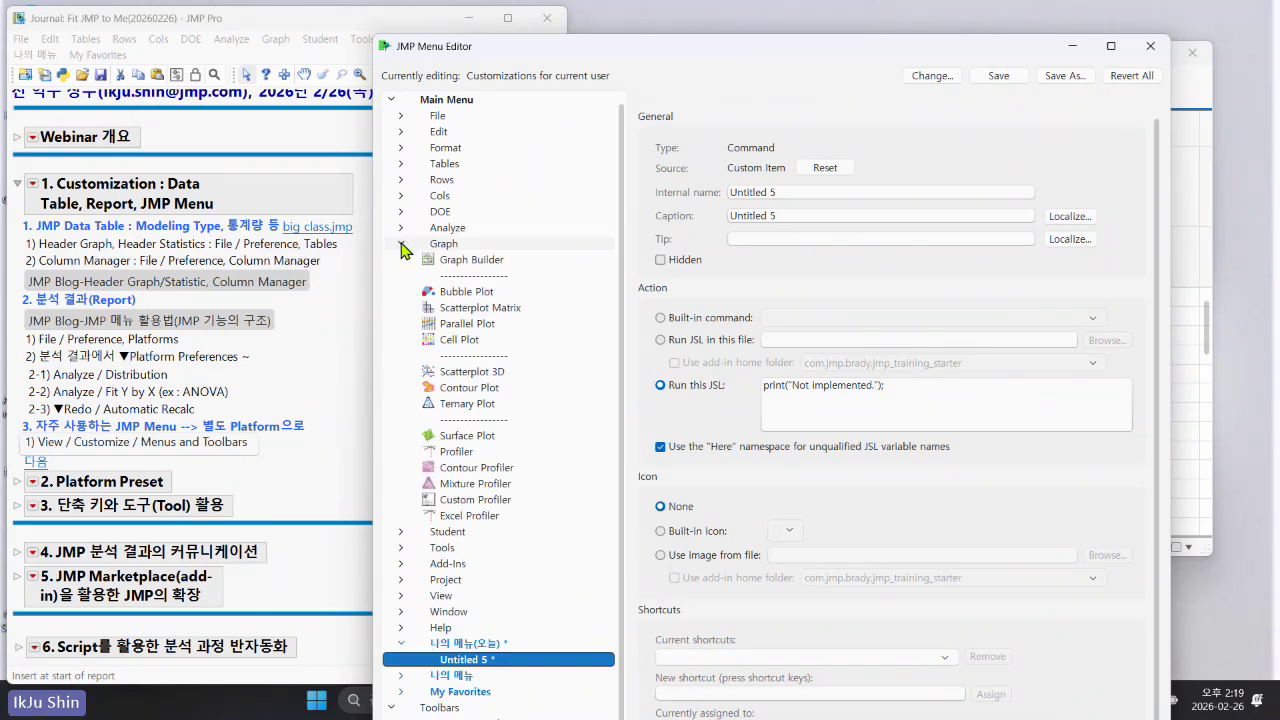
right_click(465, 264)
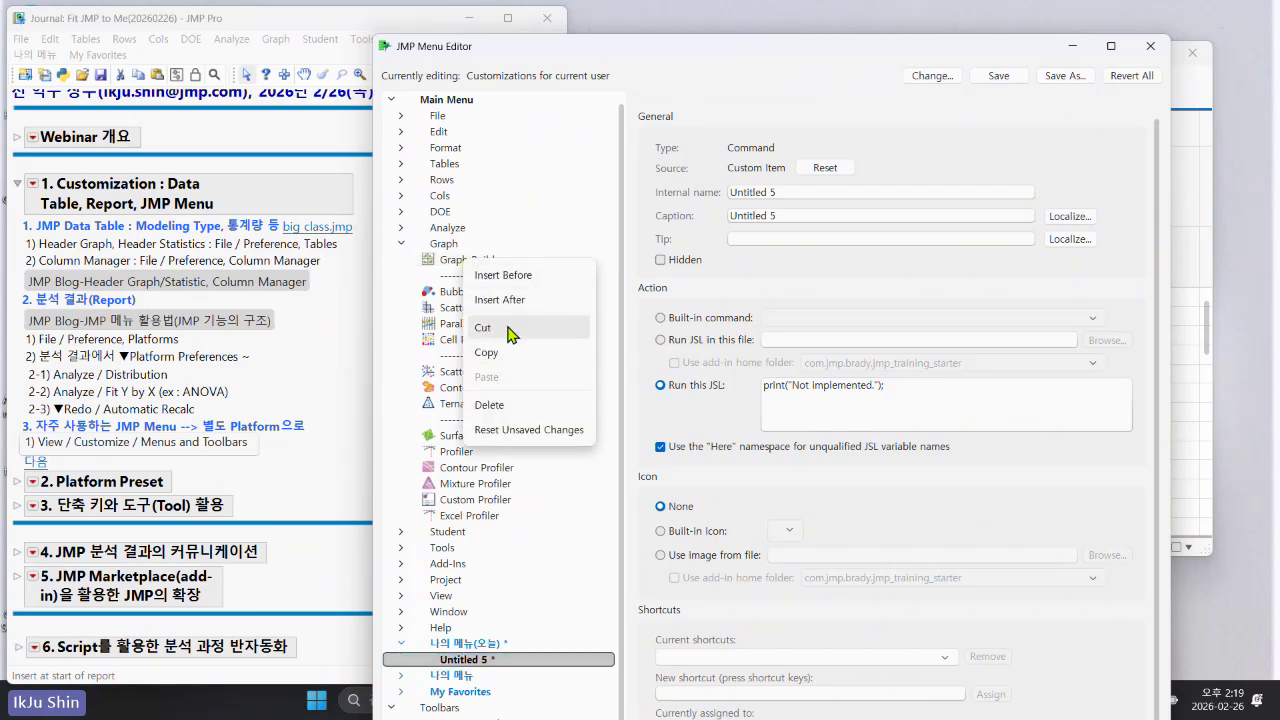
left_click(513, 361)
scroll(518, 362, "down", 3)
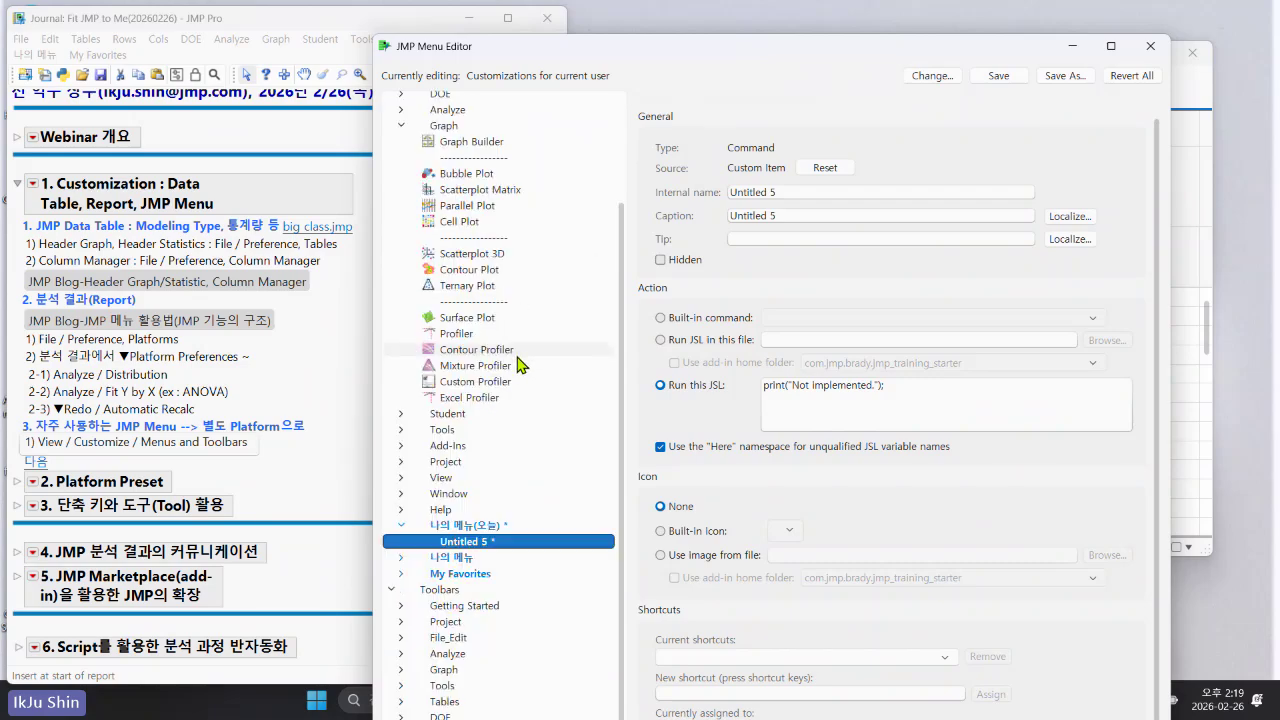
right_click(489, 549)
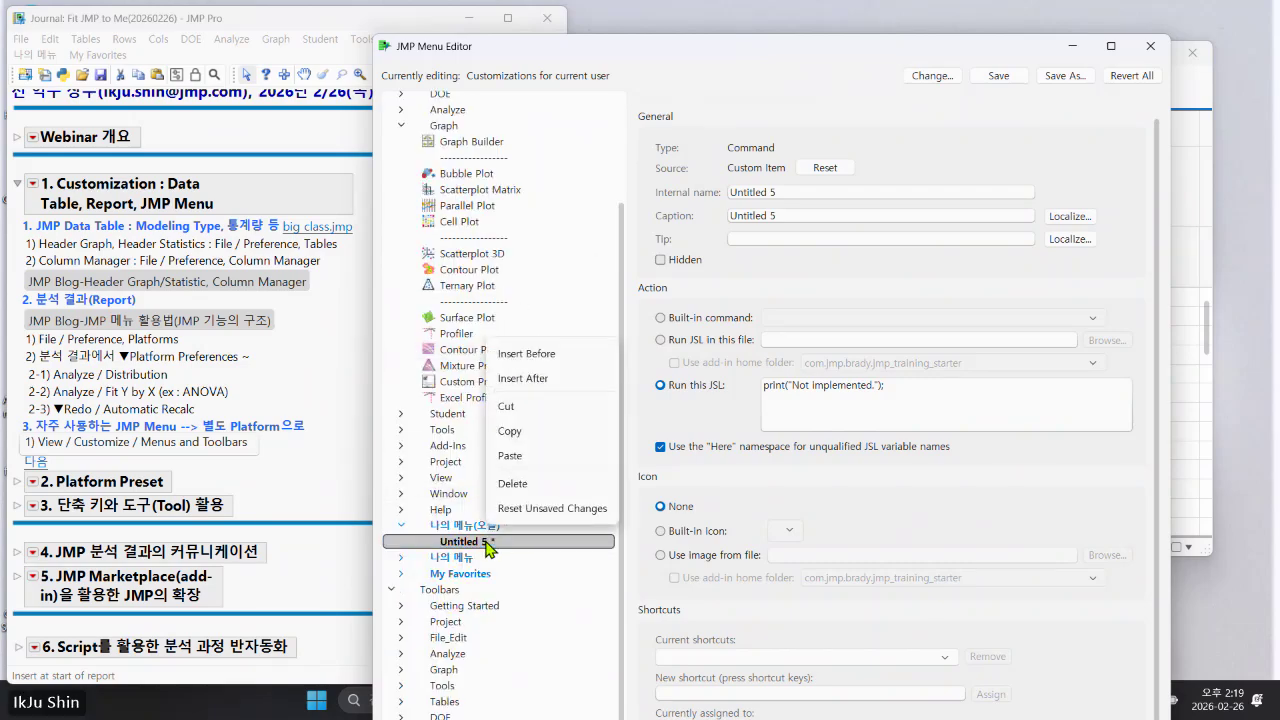
left_click(512, 458)
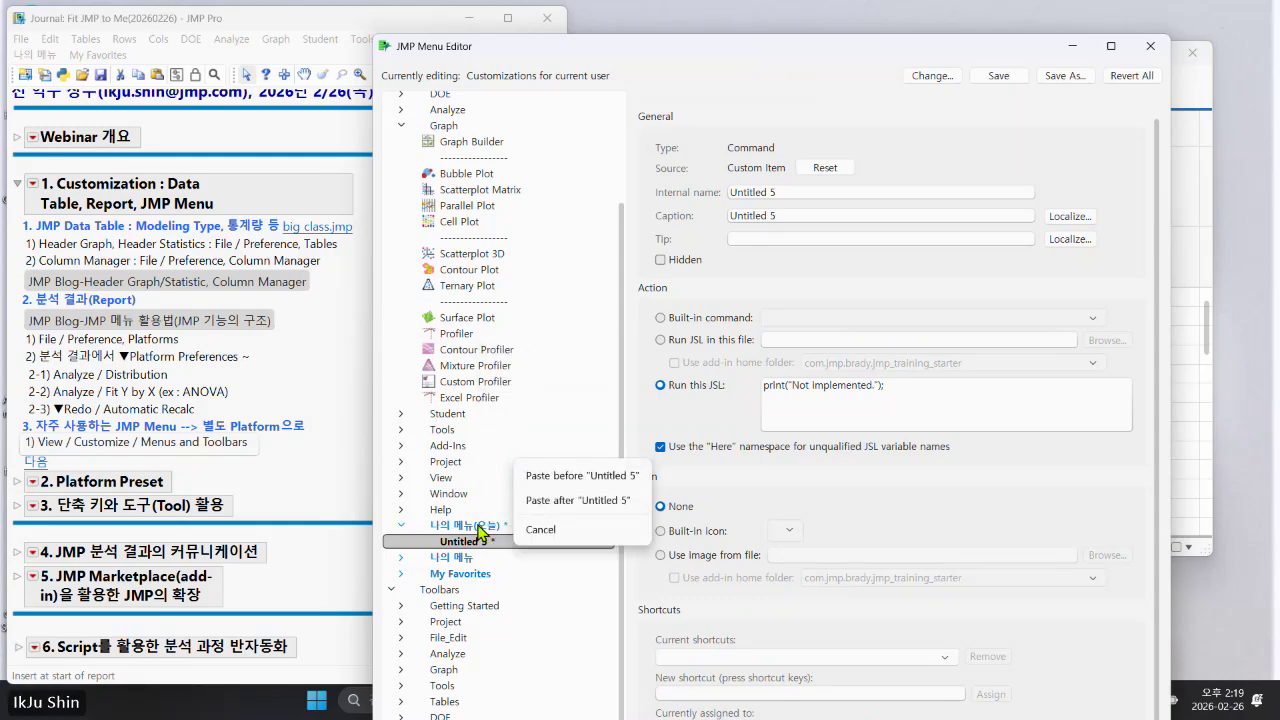
left_click(543, 500)
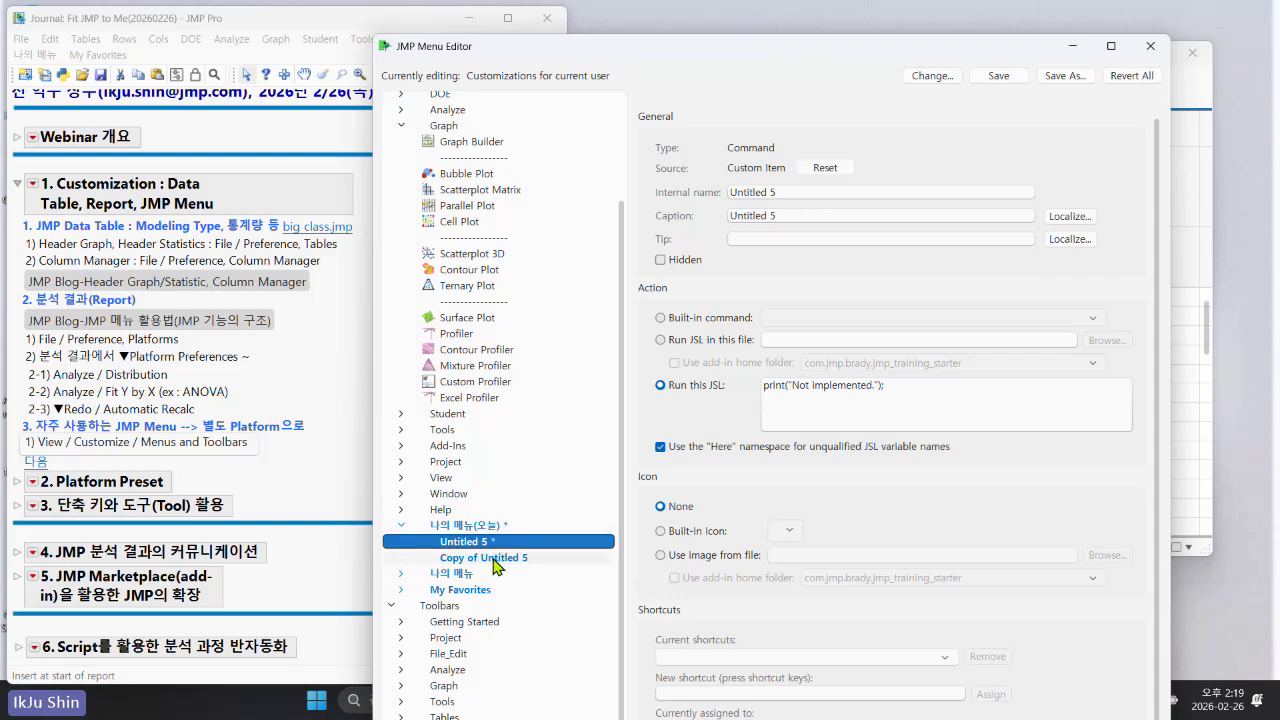
Examine the commands in the existing 나의 메뉴 and My Favorites submenus, and close the menu editor without saving.
left_click(480, 591)
scroll(540, 527, "down", 1)
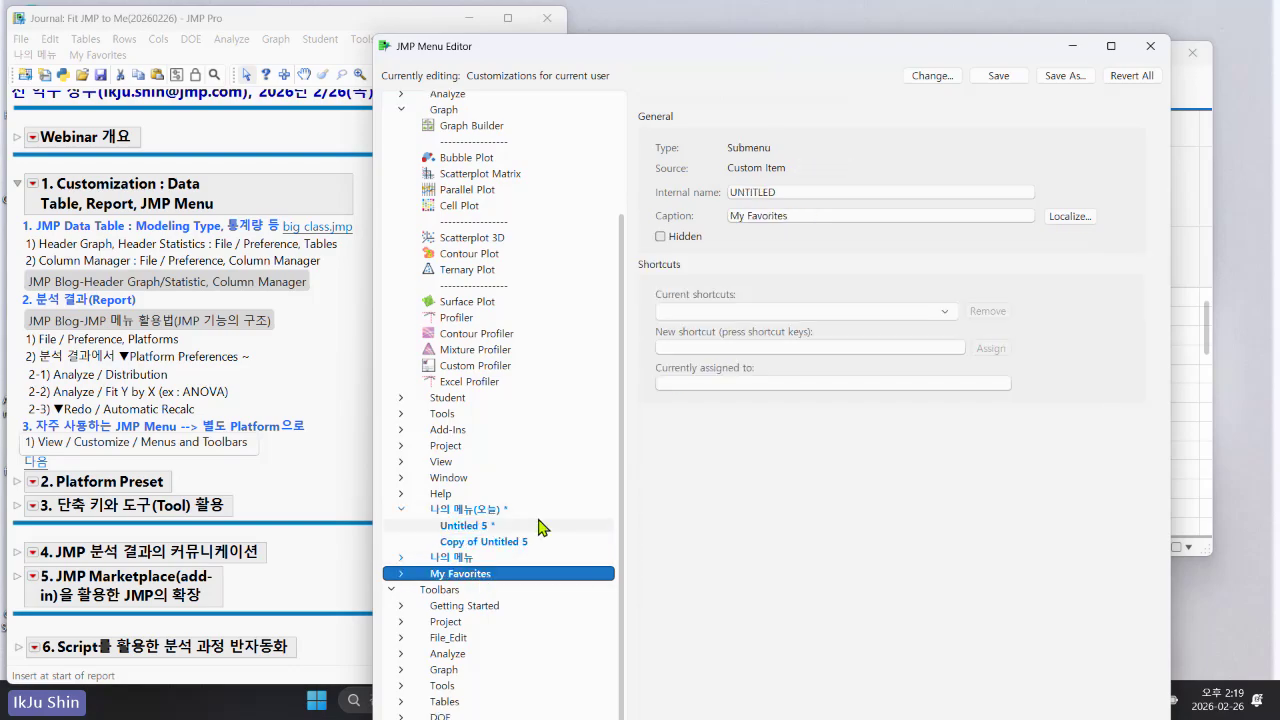
left_click(402, 557)
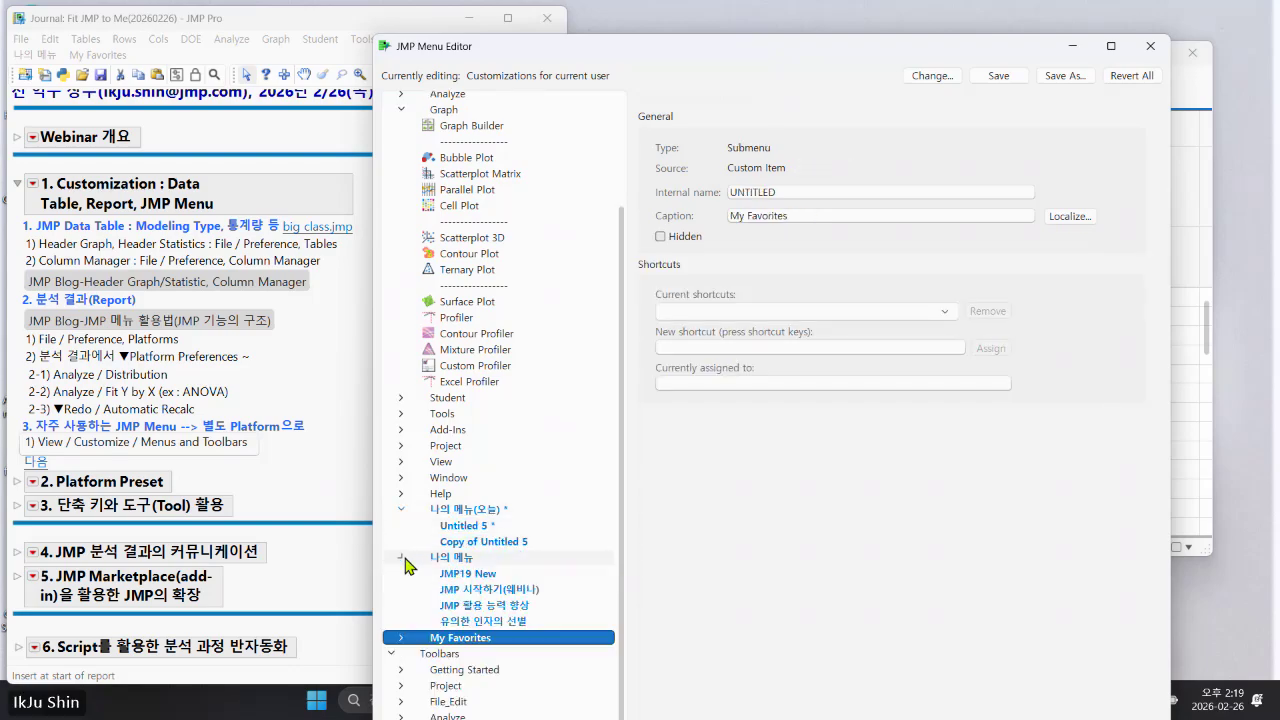
scroll(408, 566, "down", 2)
left_click(401, 573)
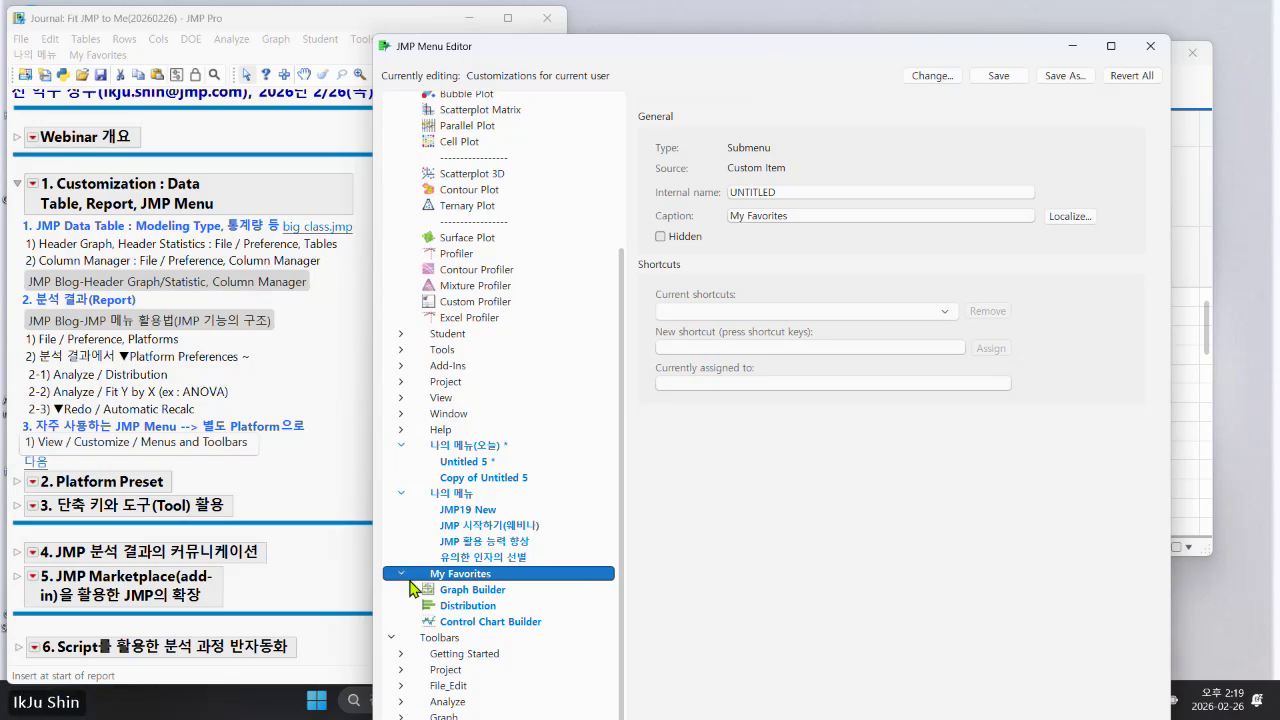
left_click(477, 592)
left_click(482, 574)
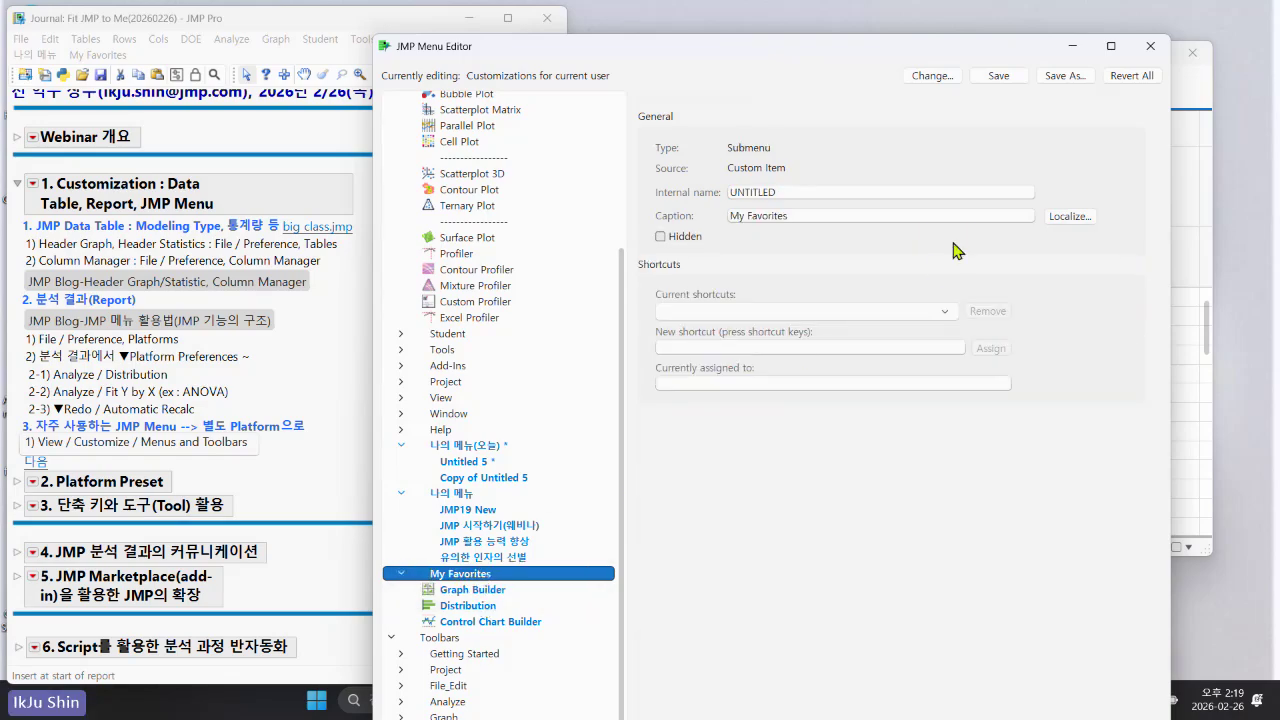
left_click(1150, 46)
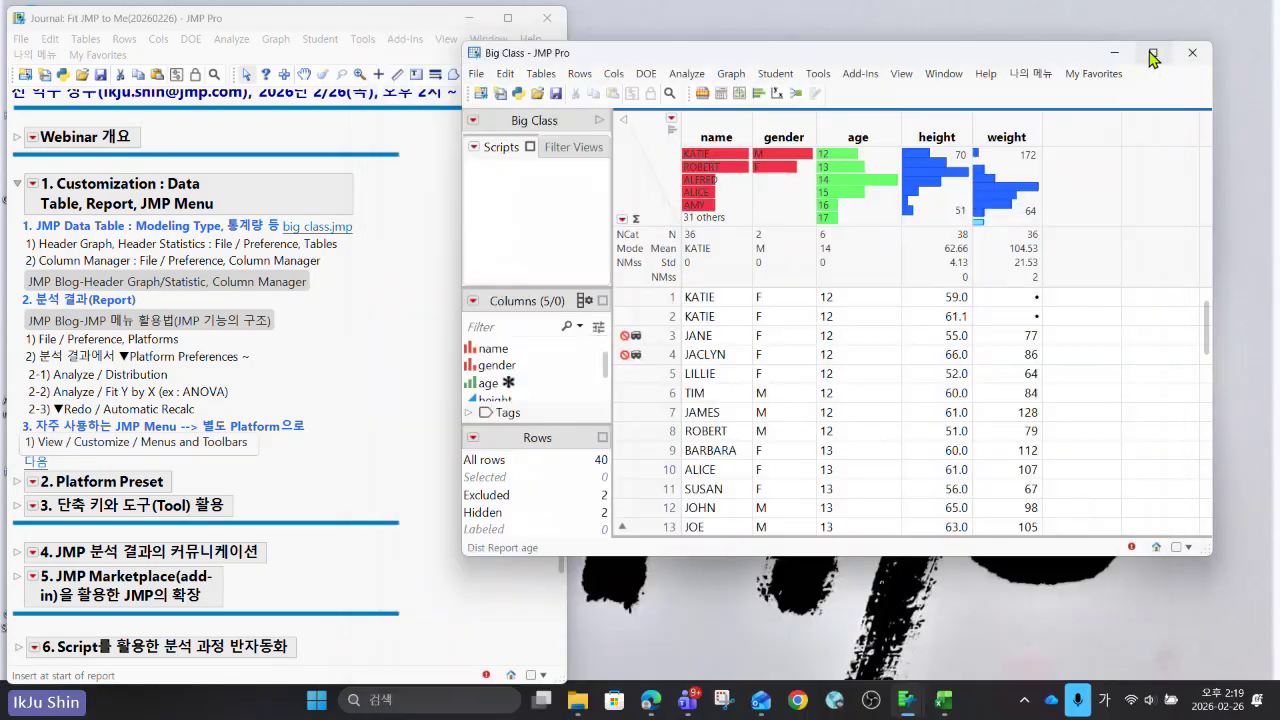
Launch Graph Builder and Distribution from My Favorites on the Big Class table, closing each, and review the favorites list again.
left_click(1095, 74)
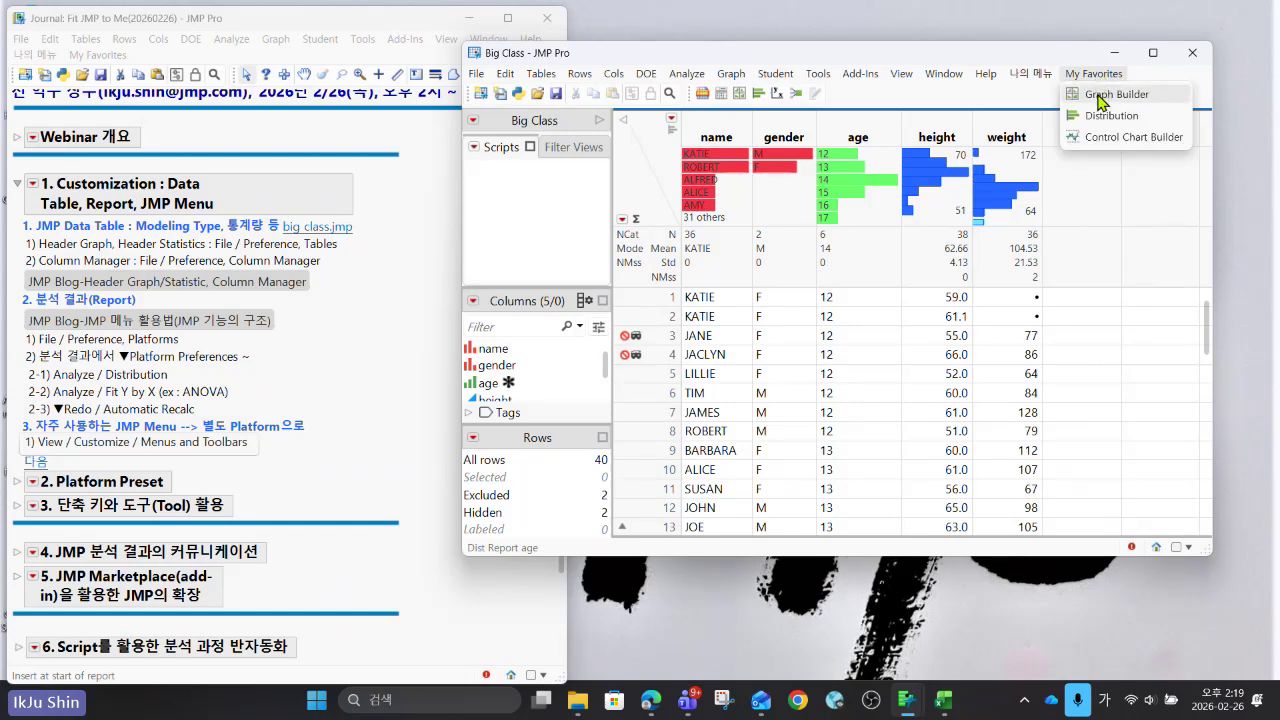
left_click(1100, 95)
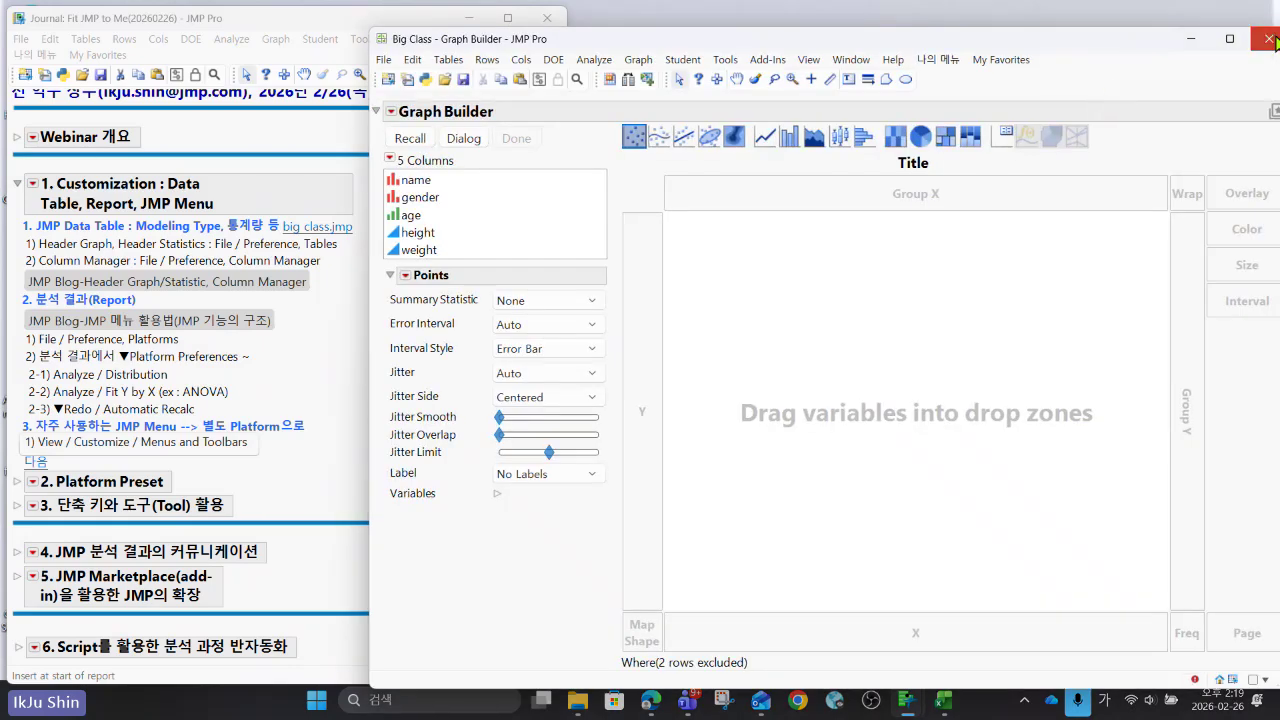
left_click(1268, 38)
left_click(1094, 74)
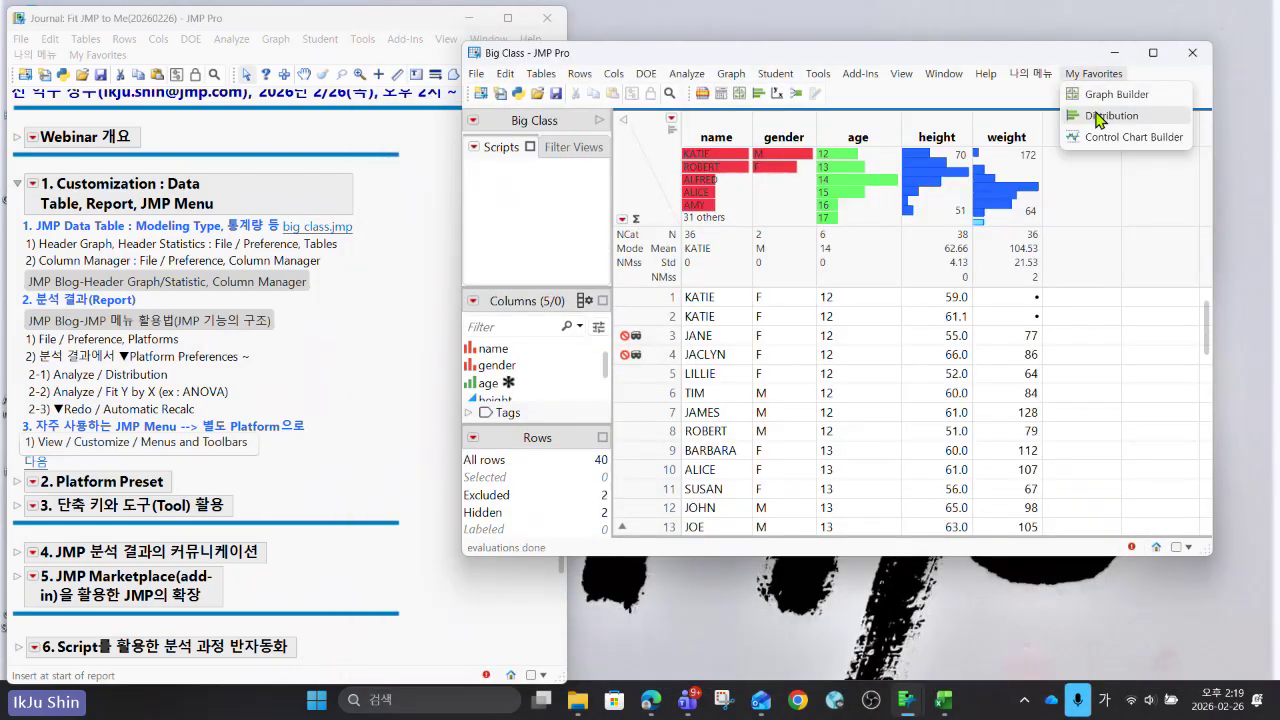
left_click(1100, 117)
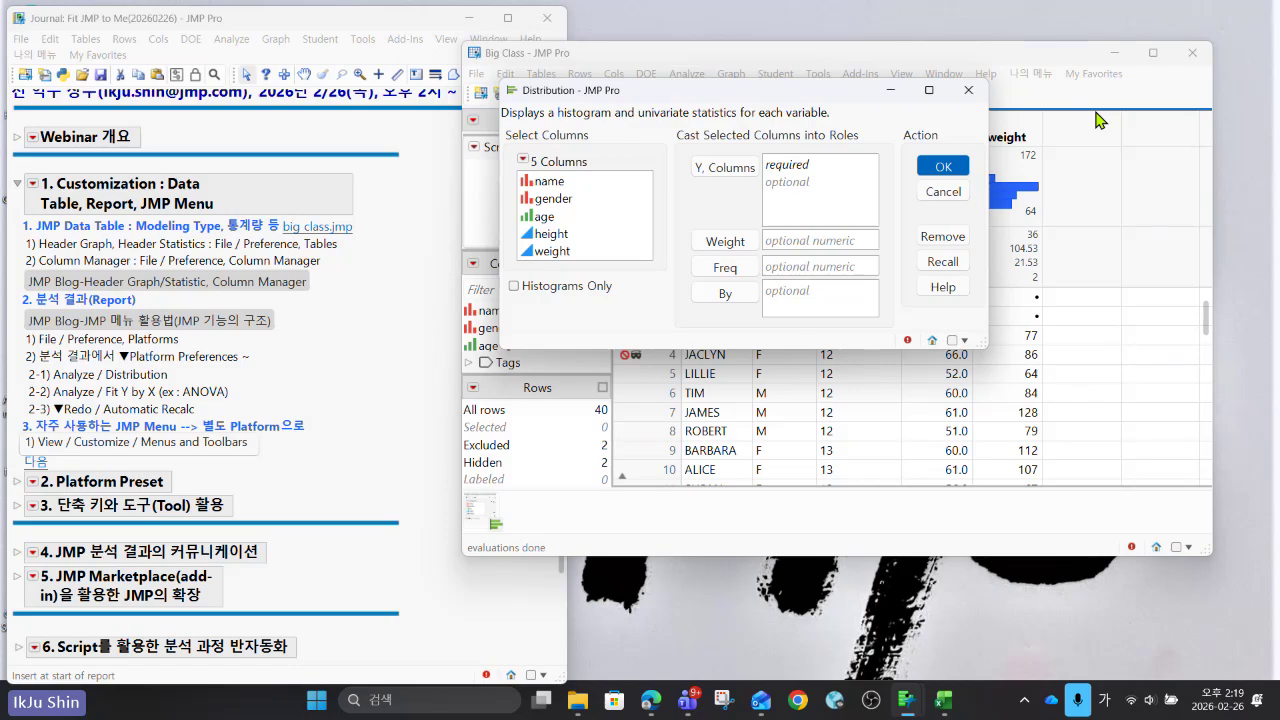
left_click(968, 90)
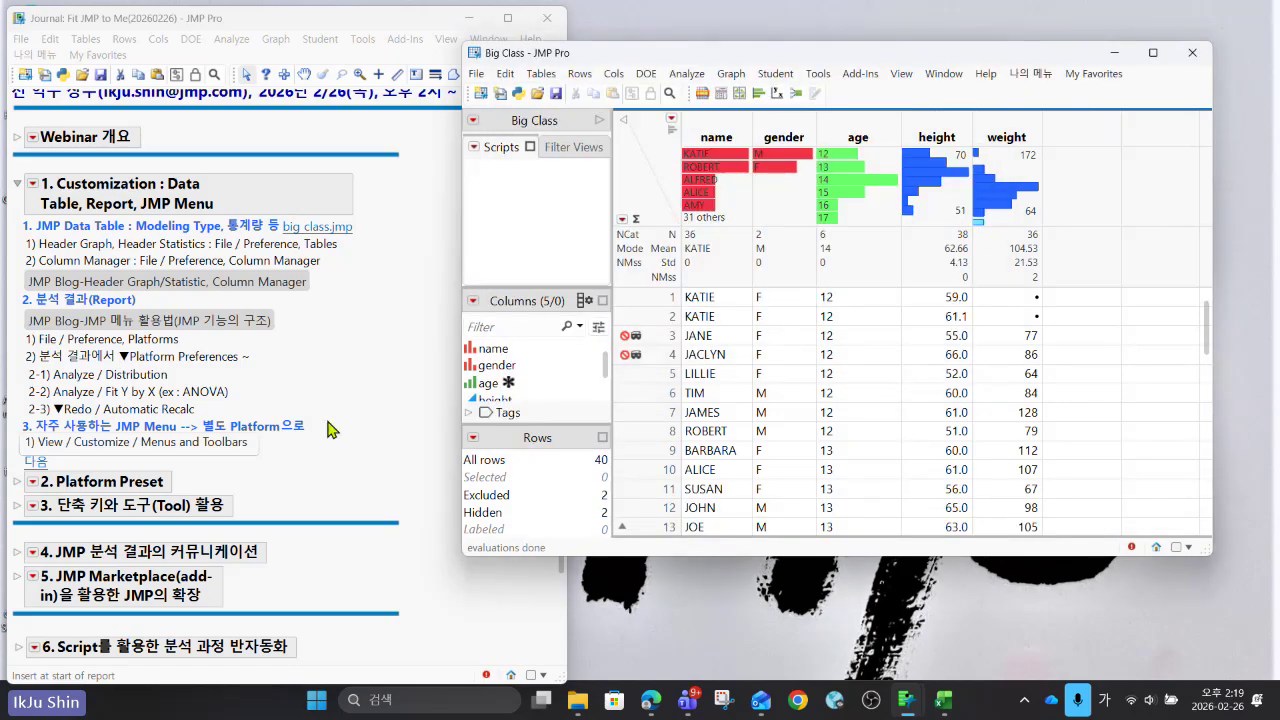
left_click(1090, 76)
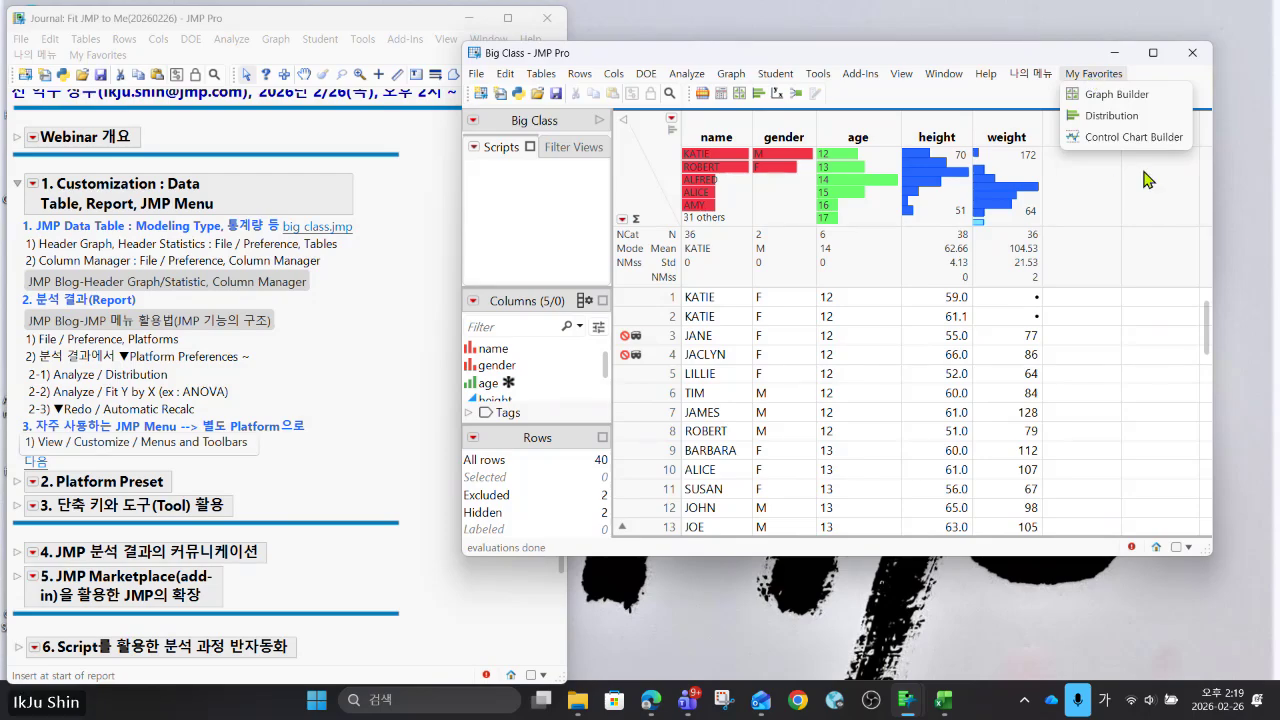
Cancel closing the Big Class table, advance the journal to 2. Platform Preset, and highlight its first heading about Platform Preset.
left_click(1192, 52)
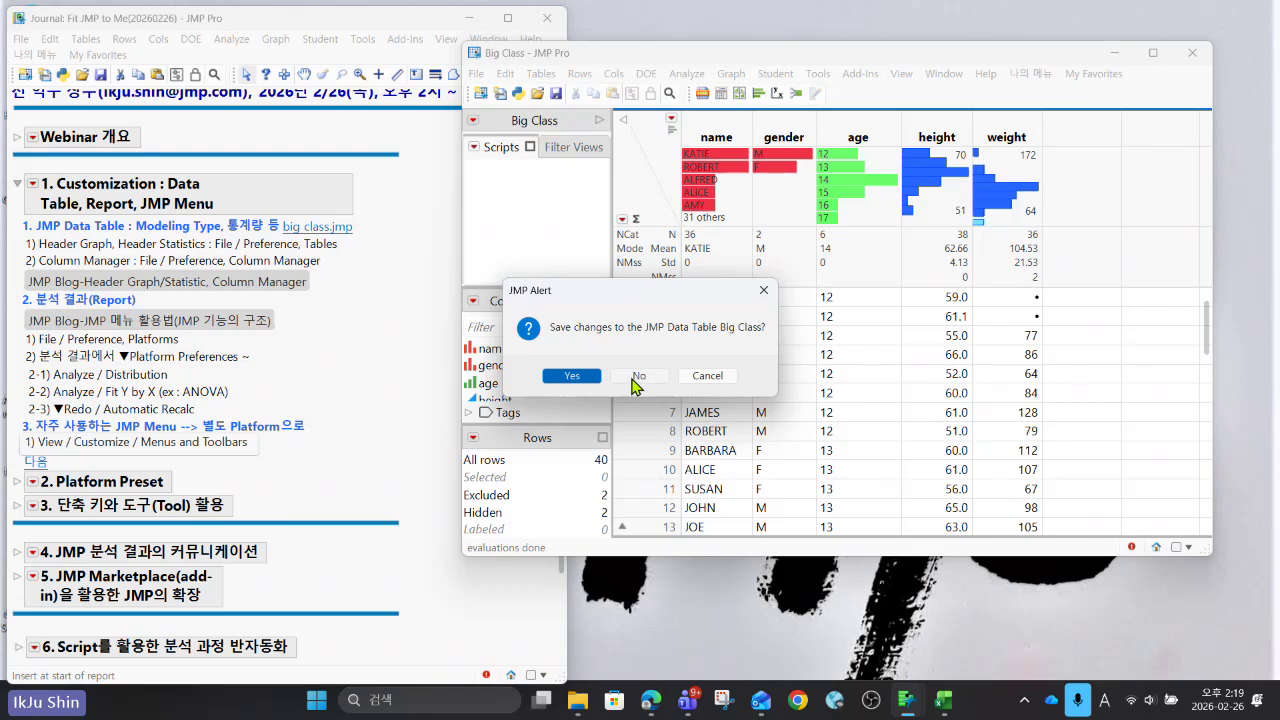
left_click(700, 377)
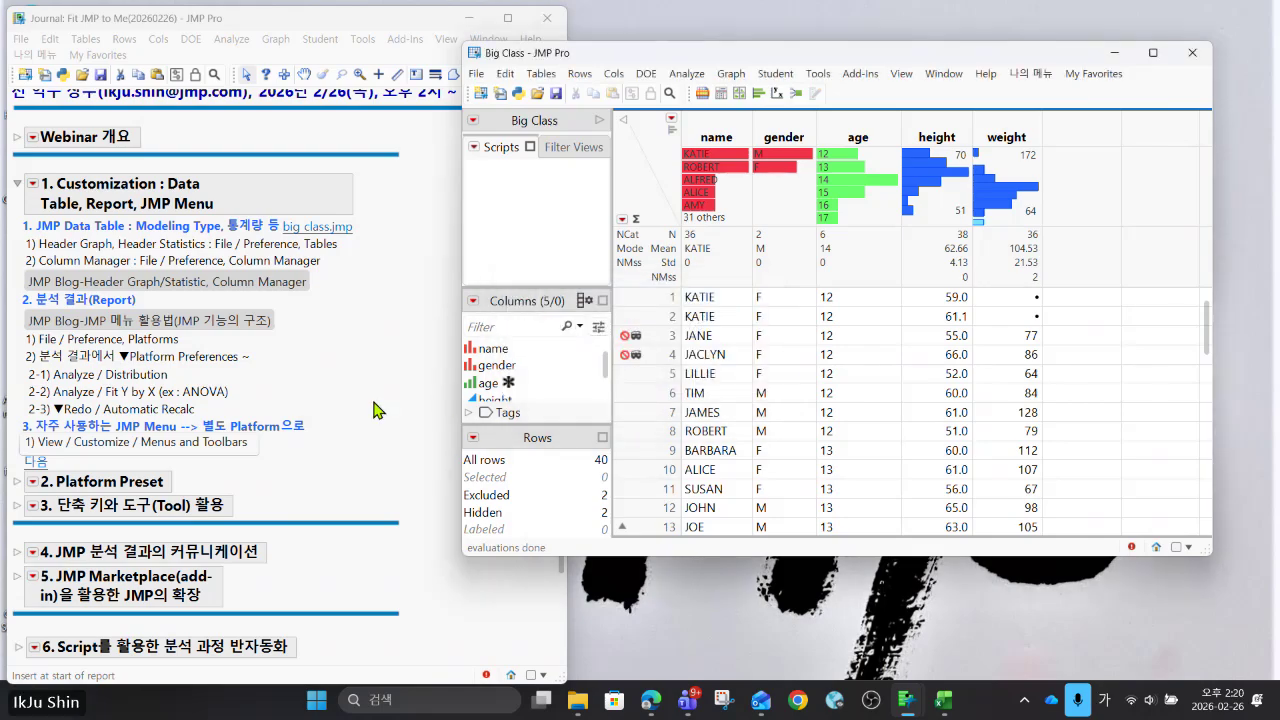
left_click(38, 462)
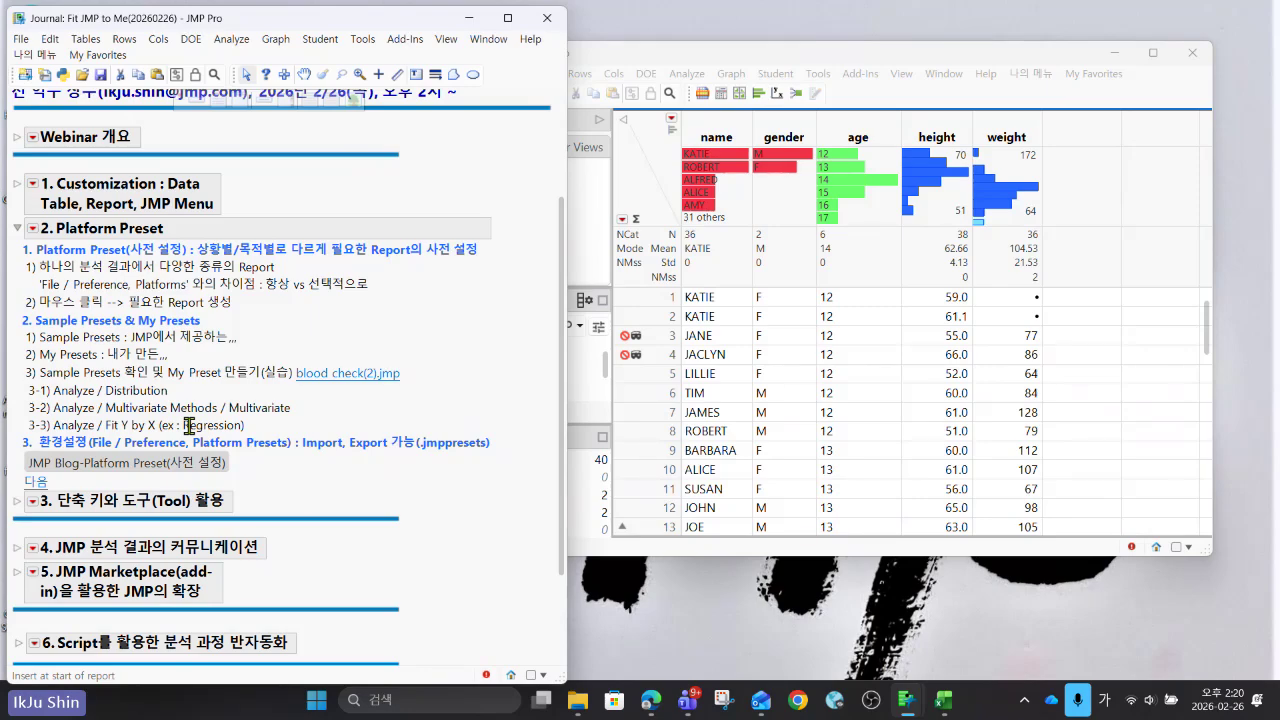
left_click(310, 250)
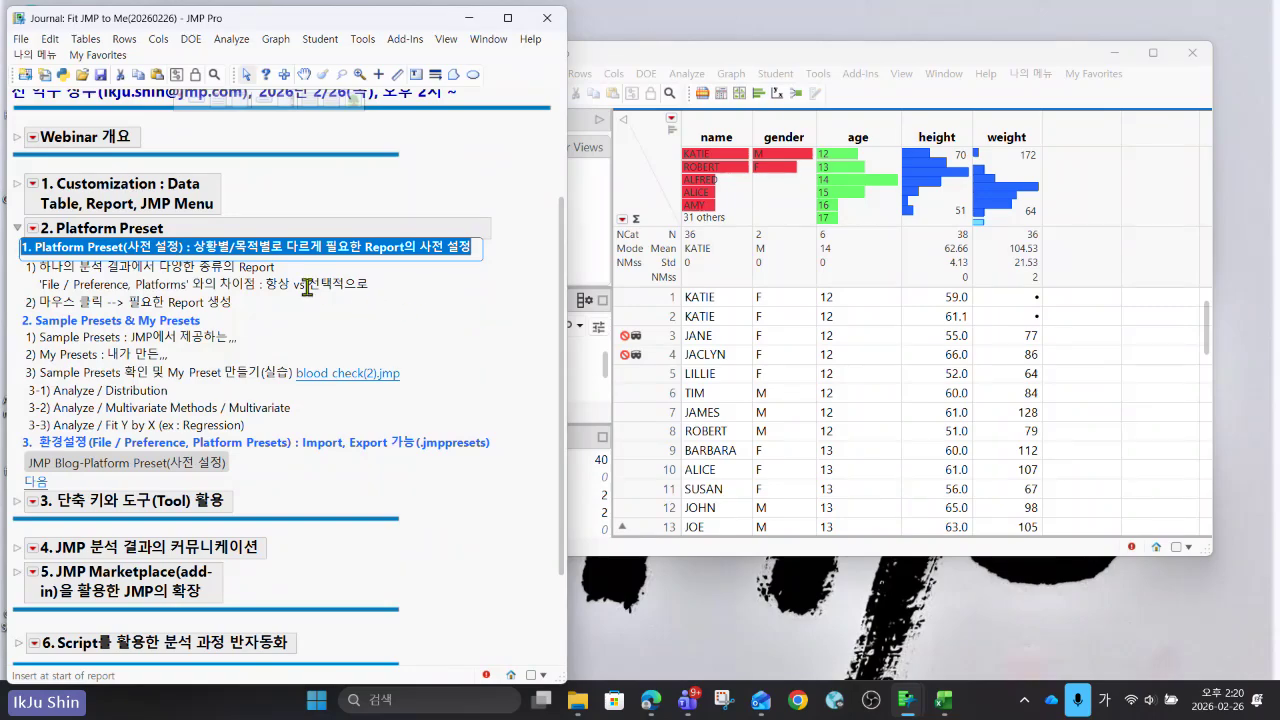
Highlight the journal lines about producing varied reports from one analysis and the difference from File / Preference, Platforms.
left_click(260, 270)
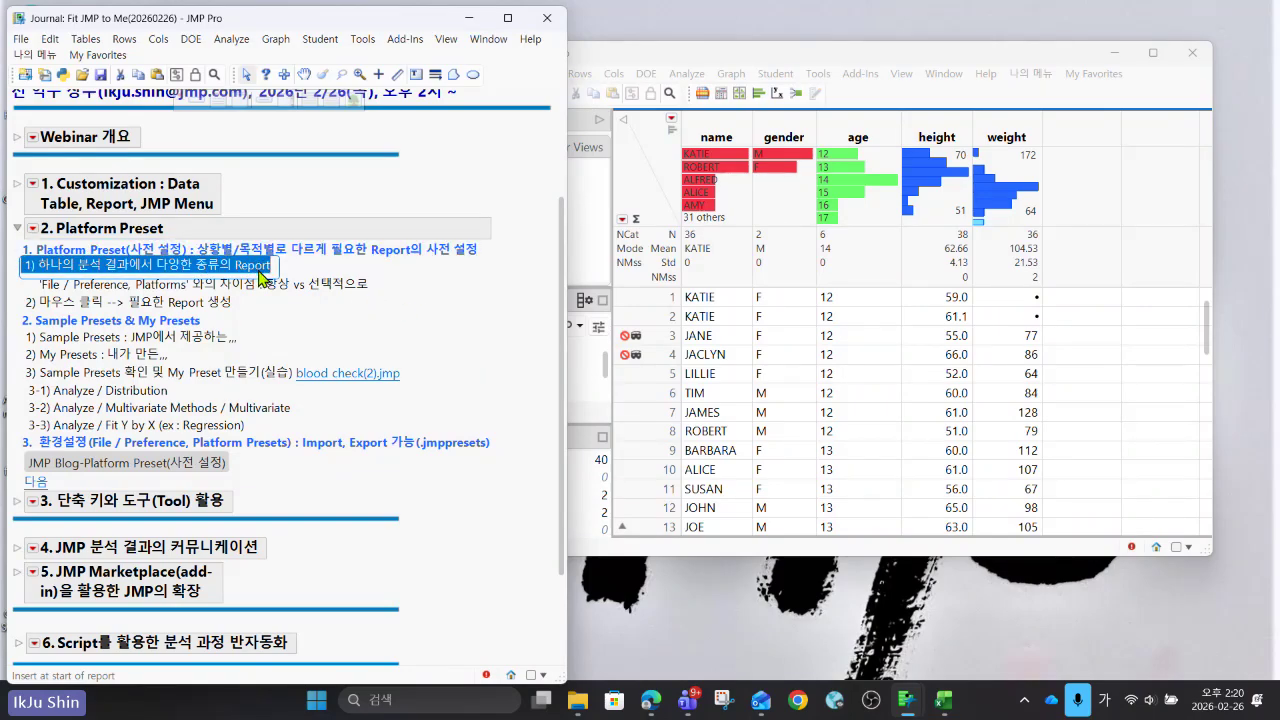
left_click(314, 284)
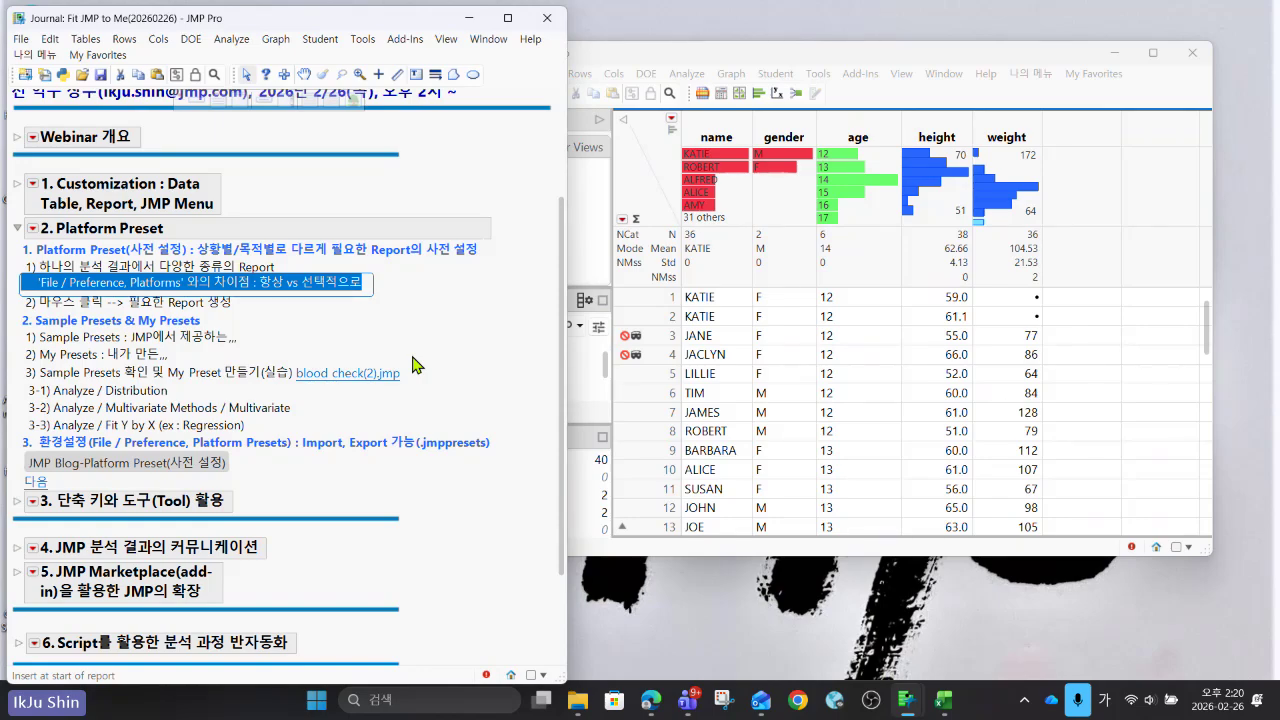
left_click(340, 307)
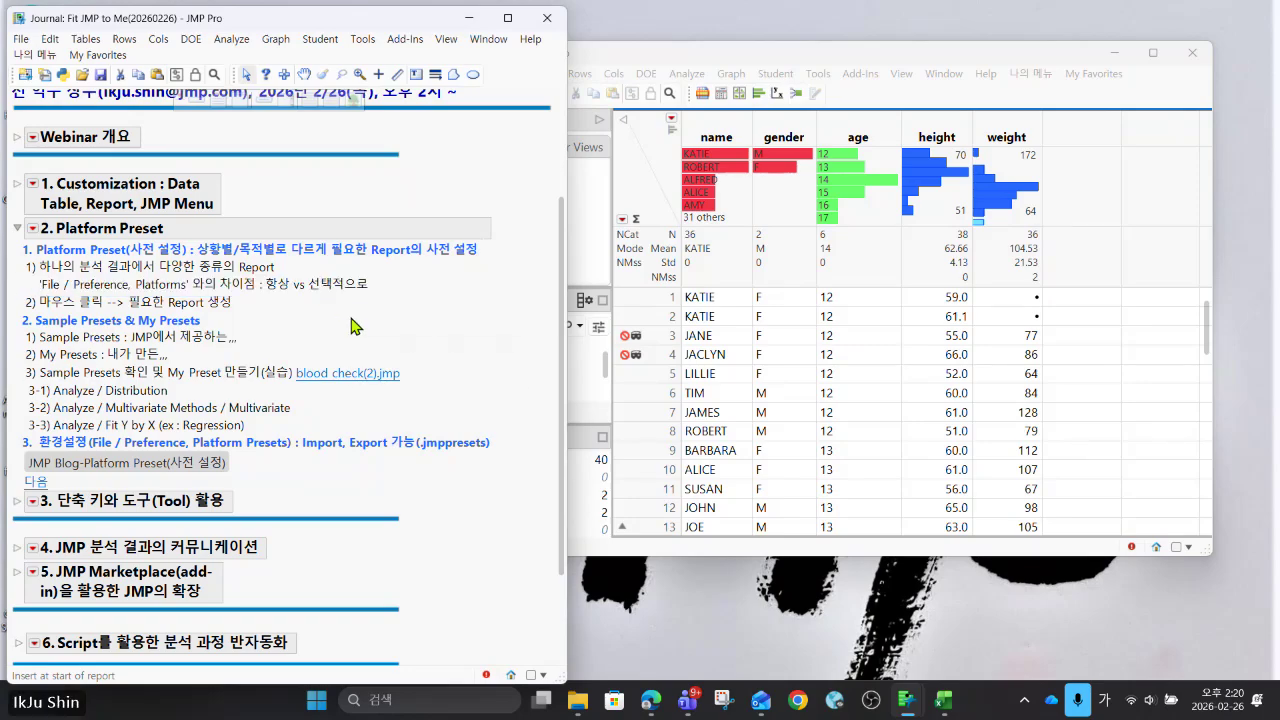
Close the Big Class table and open blood check(2).jmp from the journal, placing its window beside the journal.
left_click(1192, 52)
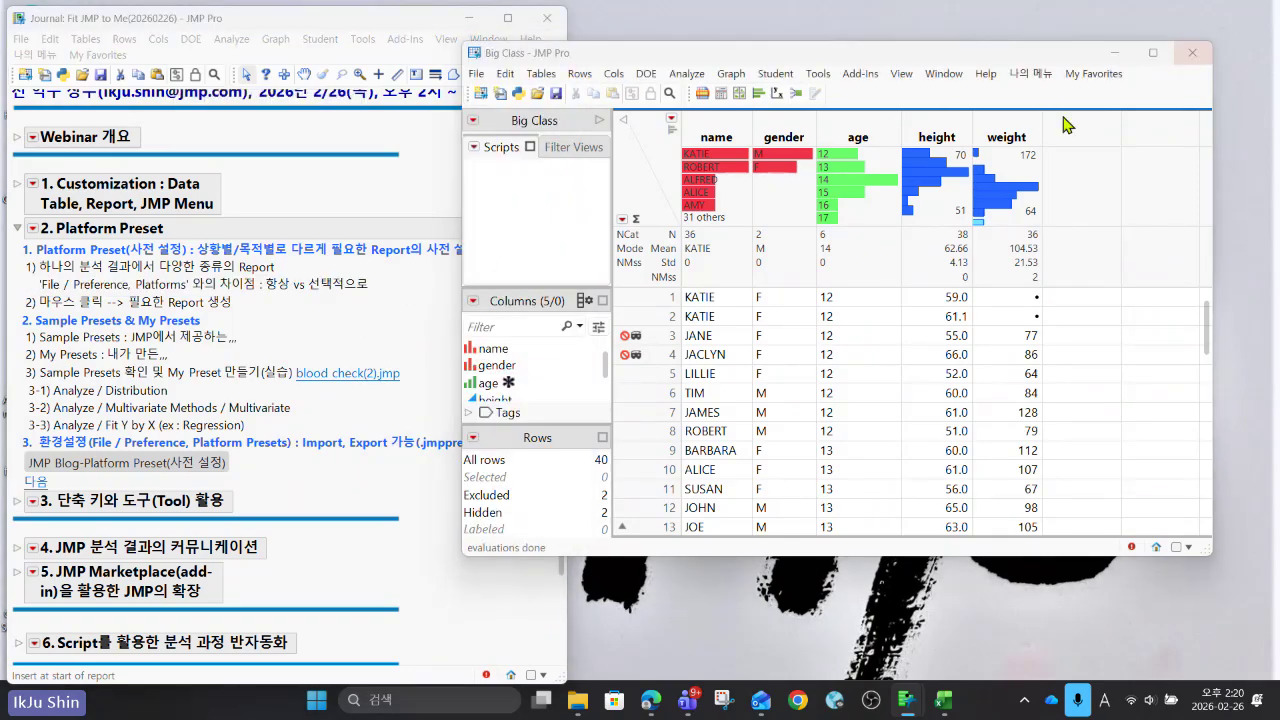
left_click(622, 375)
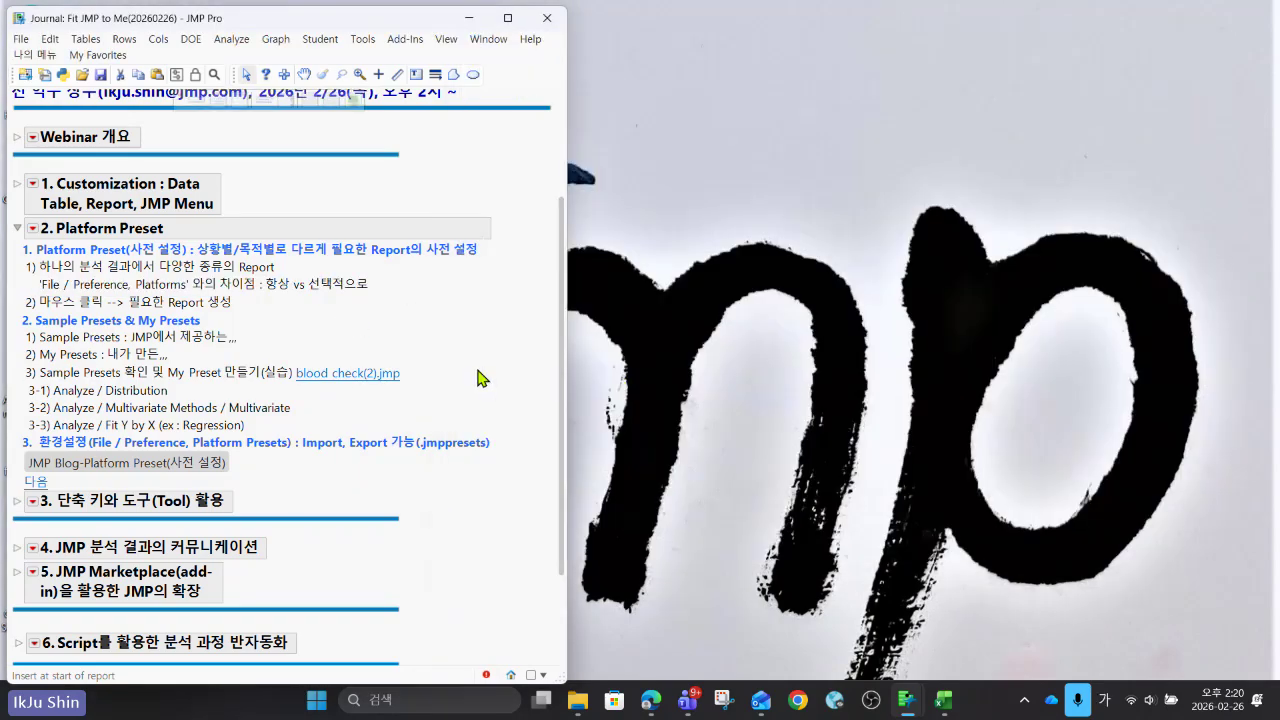
left_click(306, 374)
double_click(390, 130)
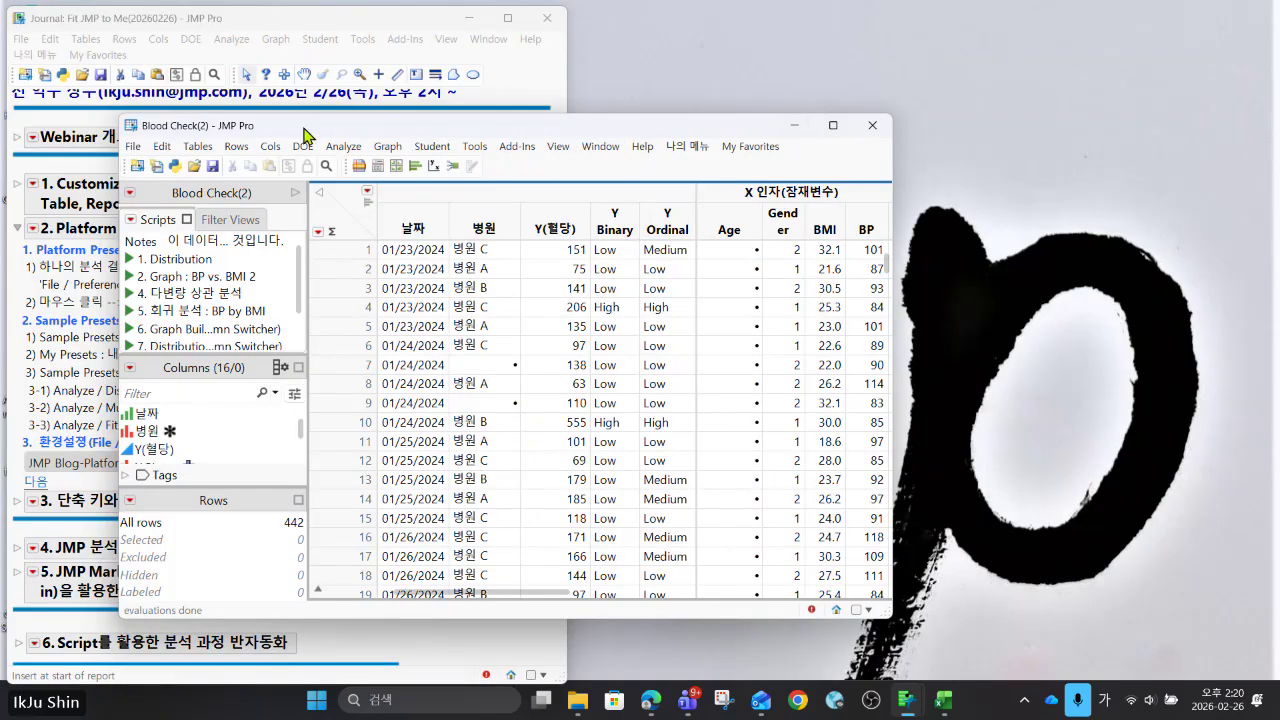
left_click_drag(298, 127, 620, 109)
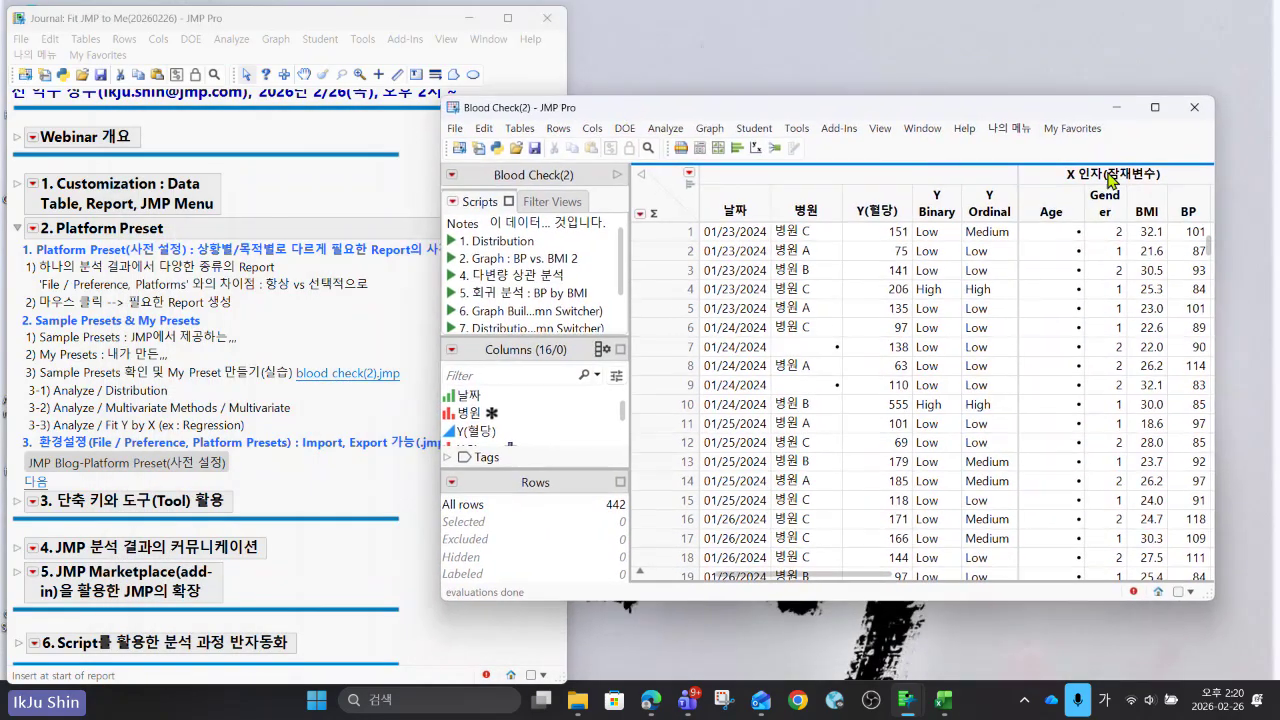
Run the saved 1. Distribution script of the Blood Check(2) table, view its histograms, and close the report.
left_click(455, 248)
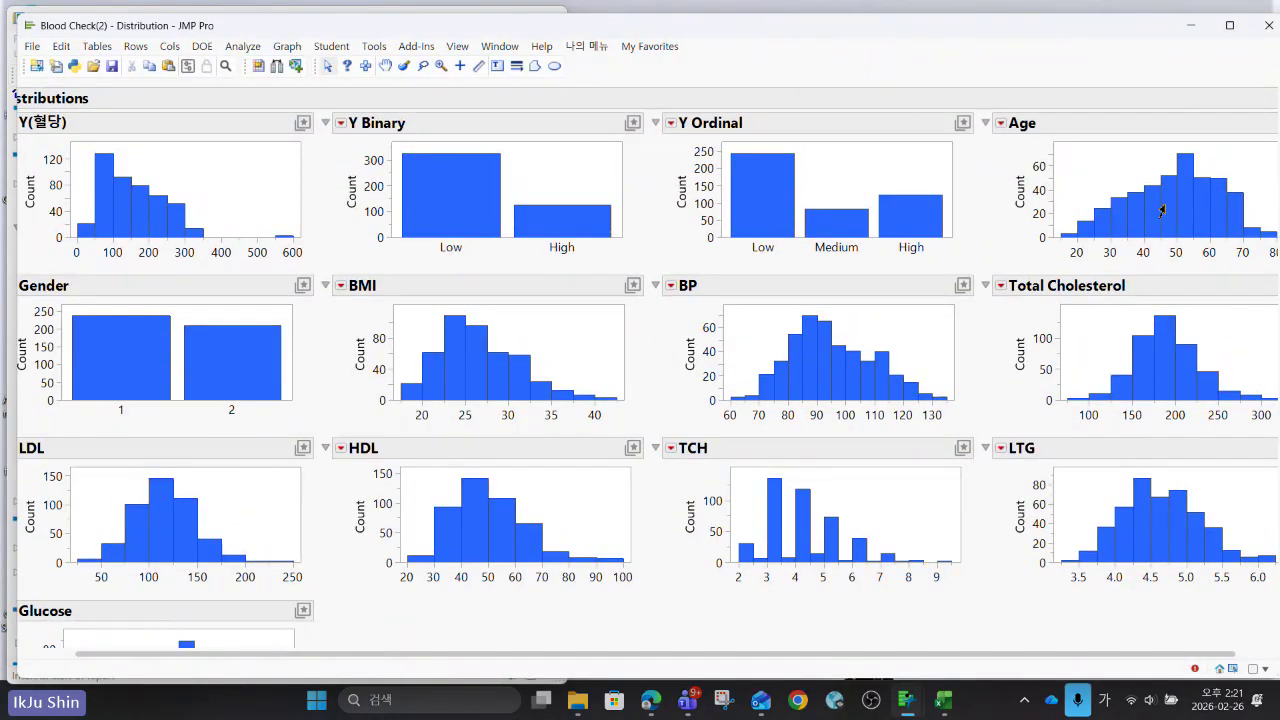
left_click(1265, 25)
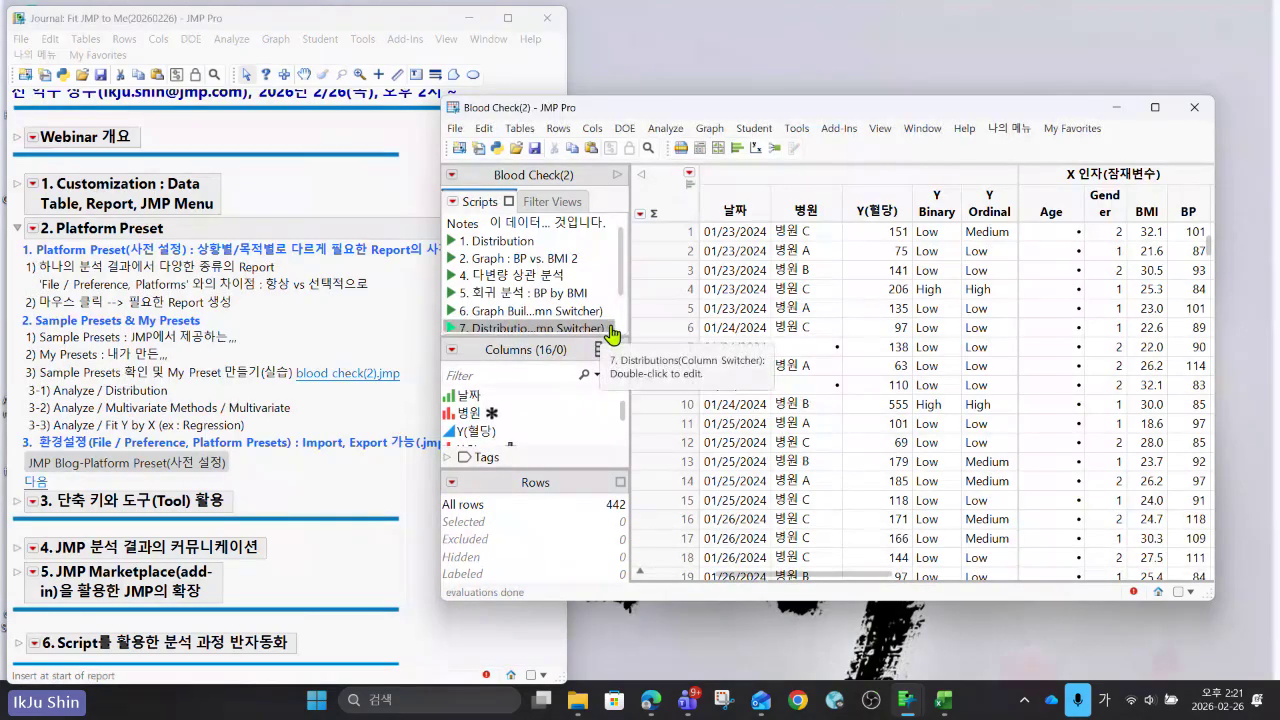
Run Distribution with Y(혈당) as the Y column, dismissing the data filter, and stack the report horizontally.
left_click(889, 207)
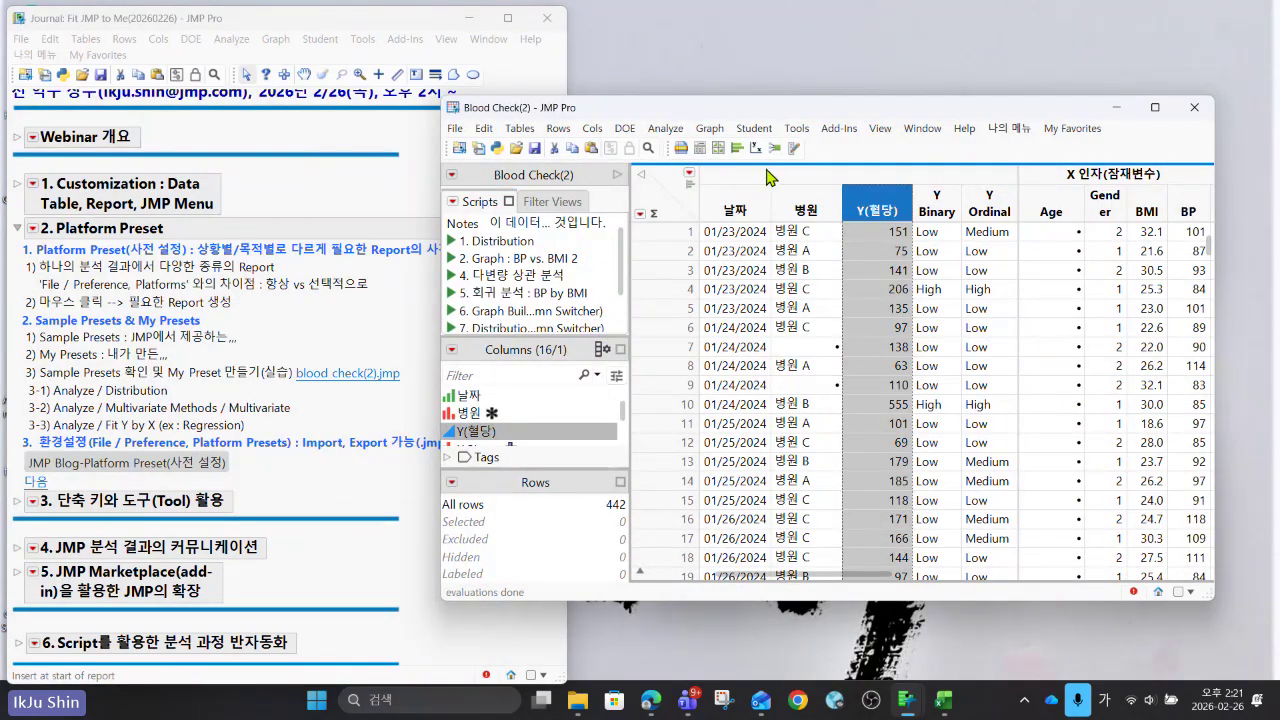
left_click(679, 140)
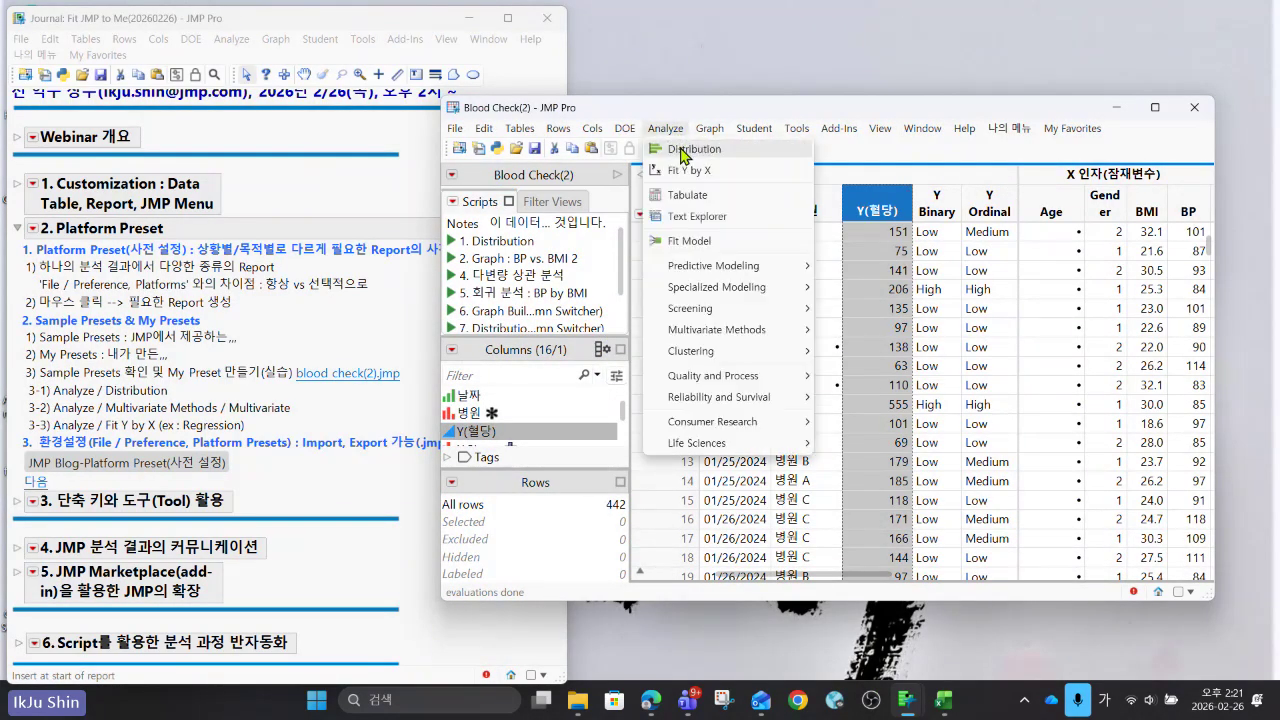
left_click(684, 152)
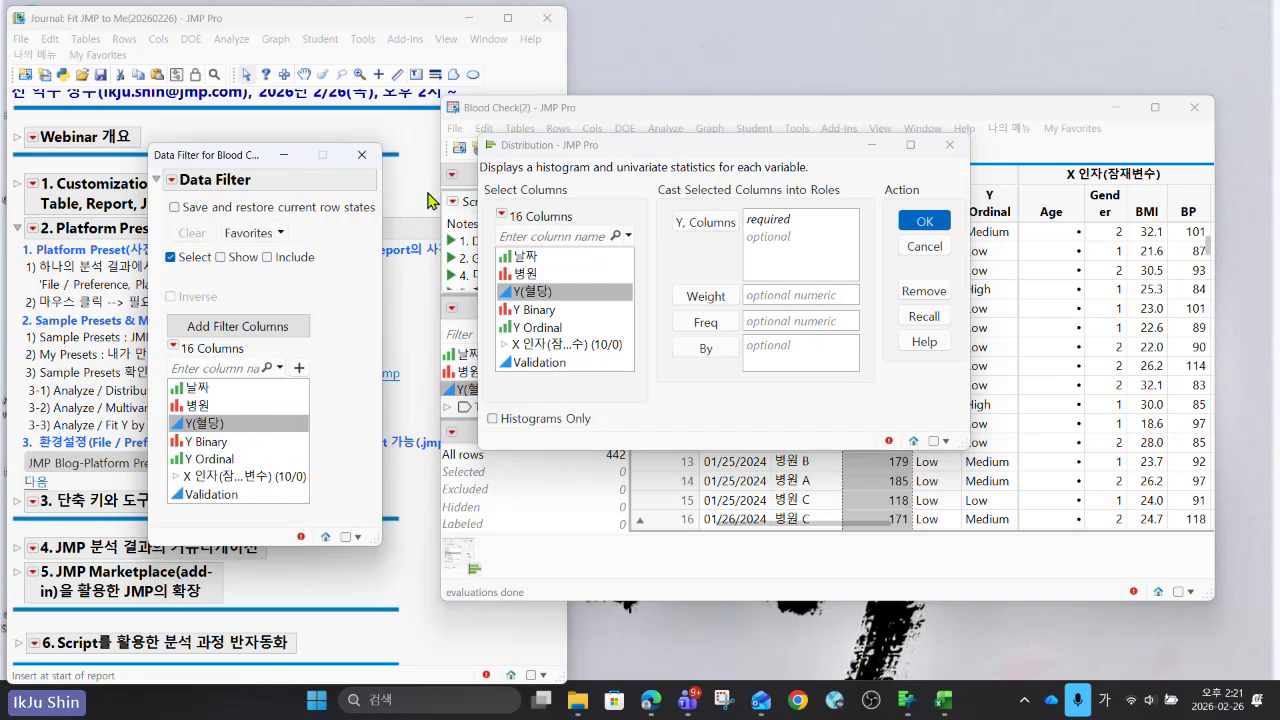
left_click(361, 154)
left_click(705, 222)
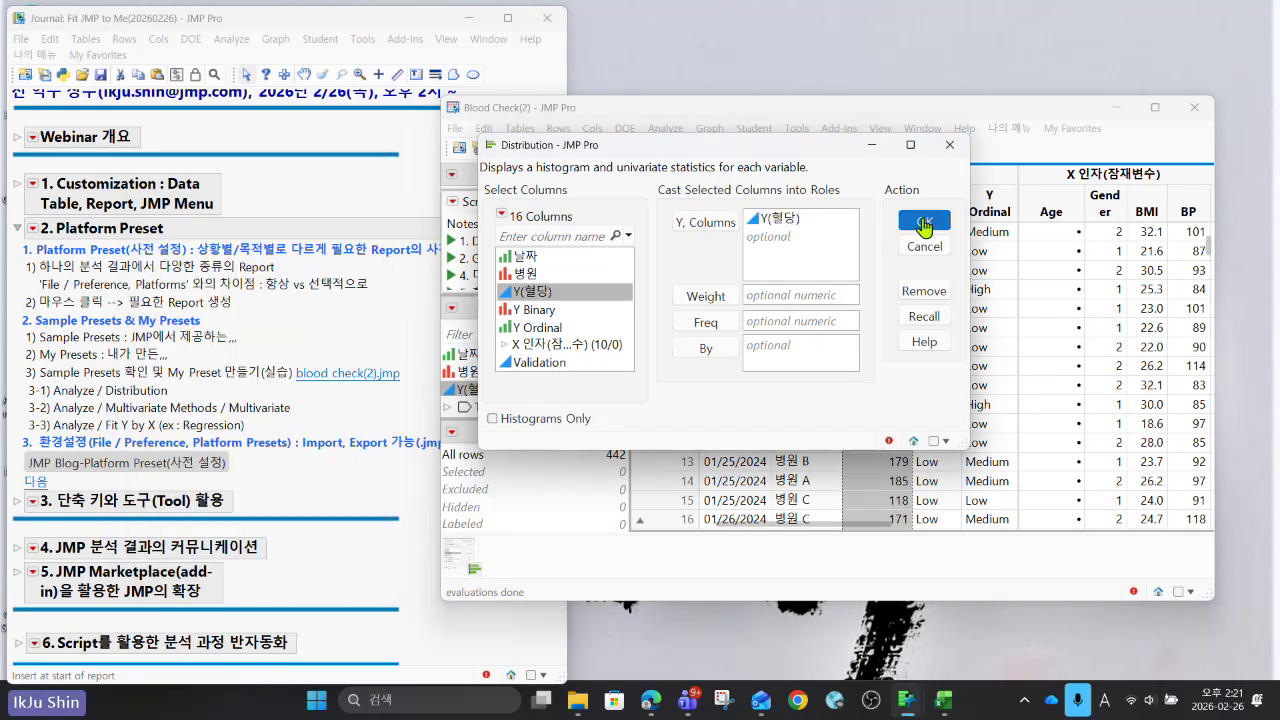
left_click(924, 220)
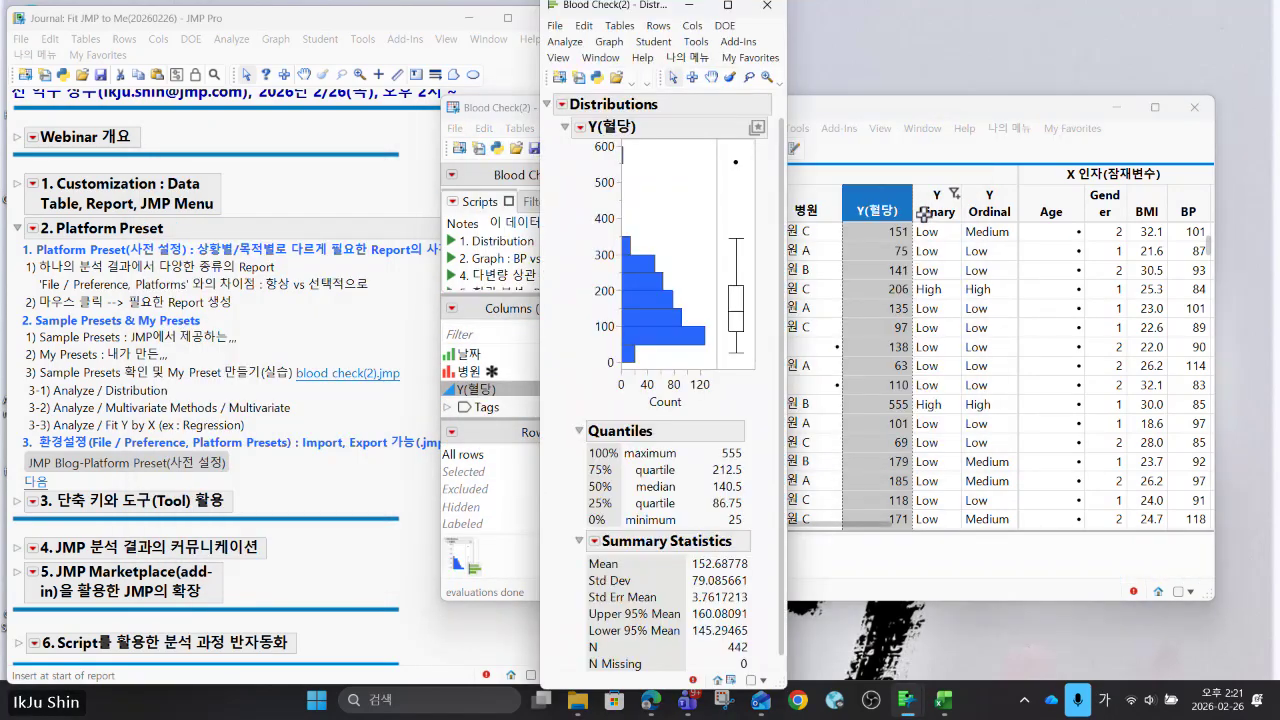
left_click(562, 104)
left_click(576, 167)
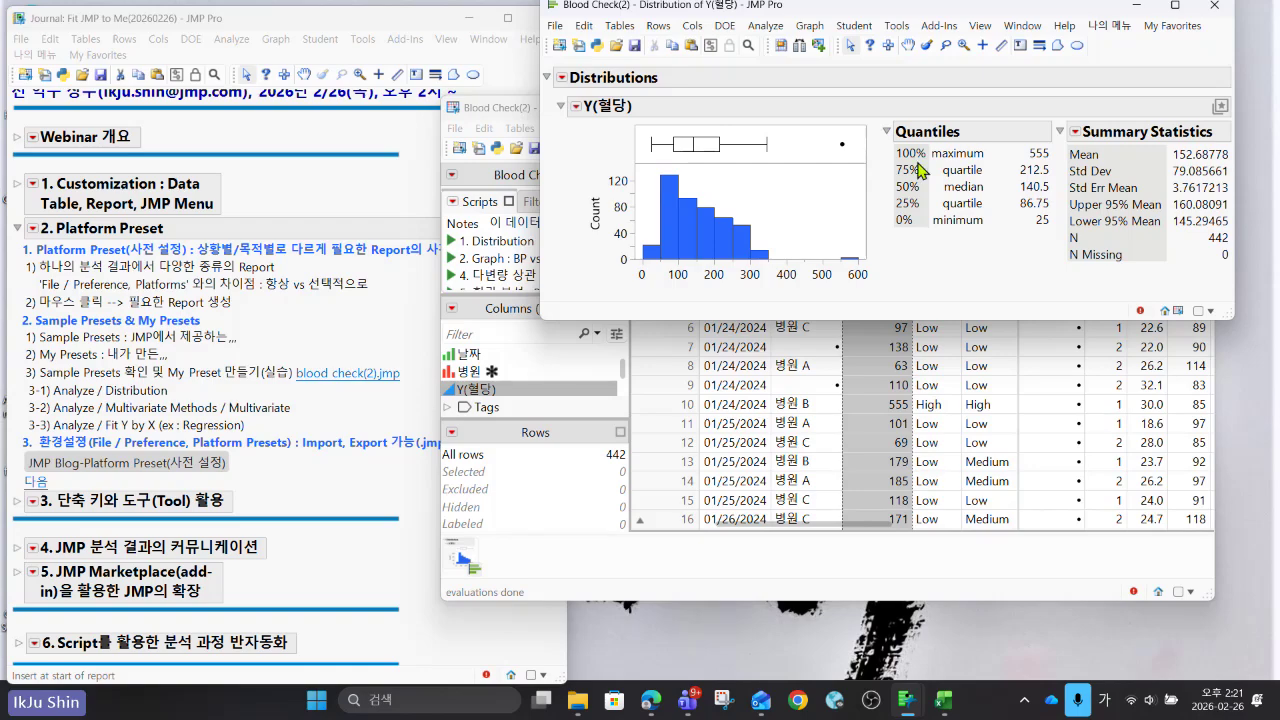
Apply the Check Normality sample preset to the Y(혈당) distribution report.
left_click(1219, 110)
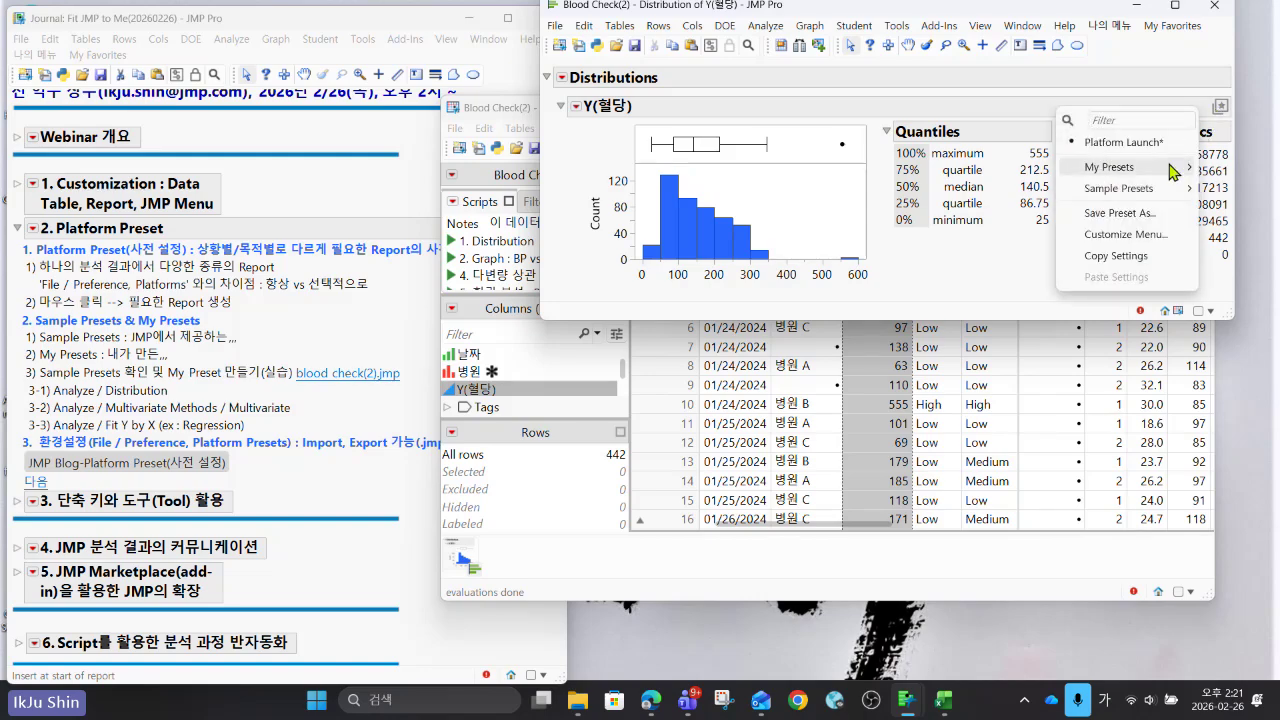
mouse_move(1162, 193)
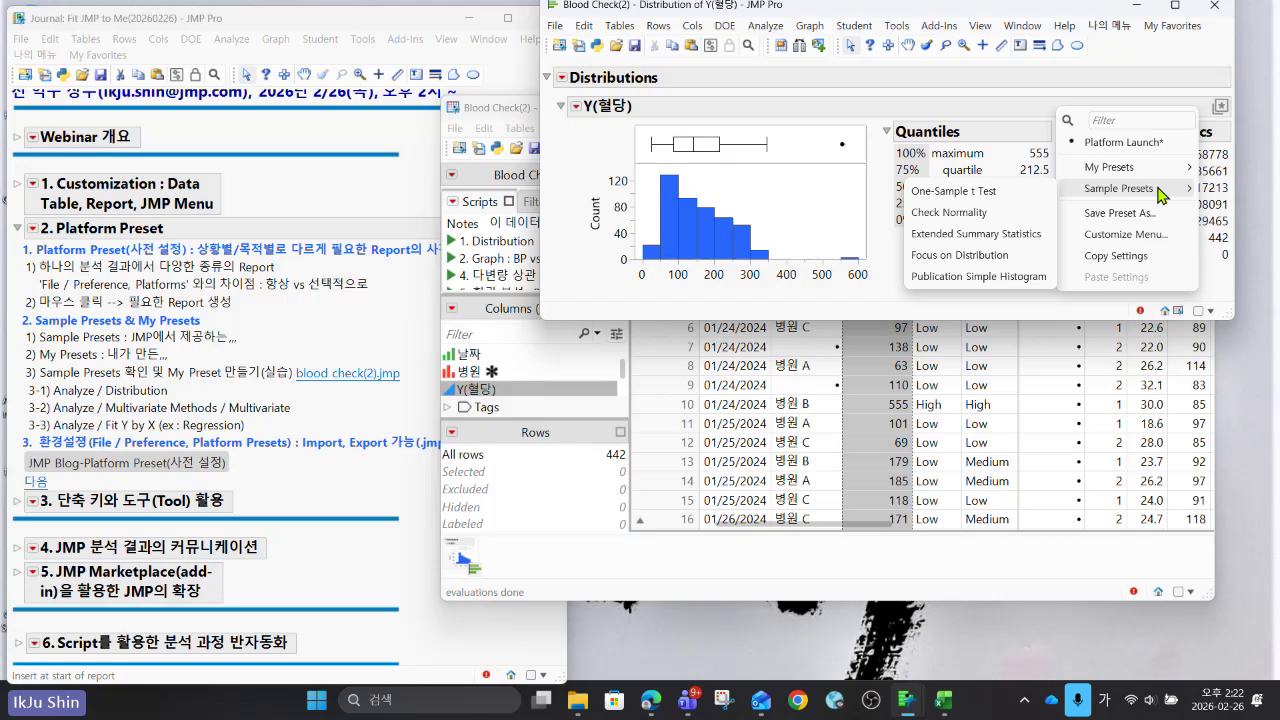
left_click(1019, 214)
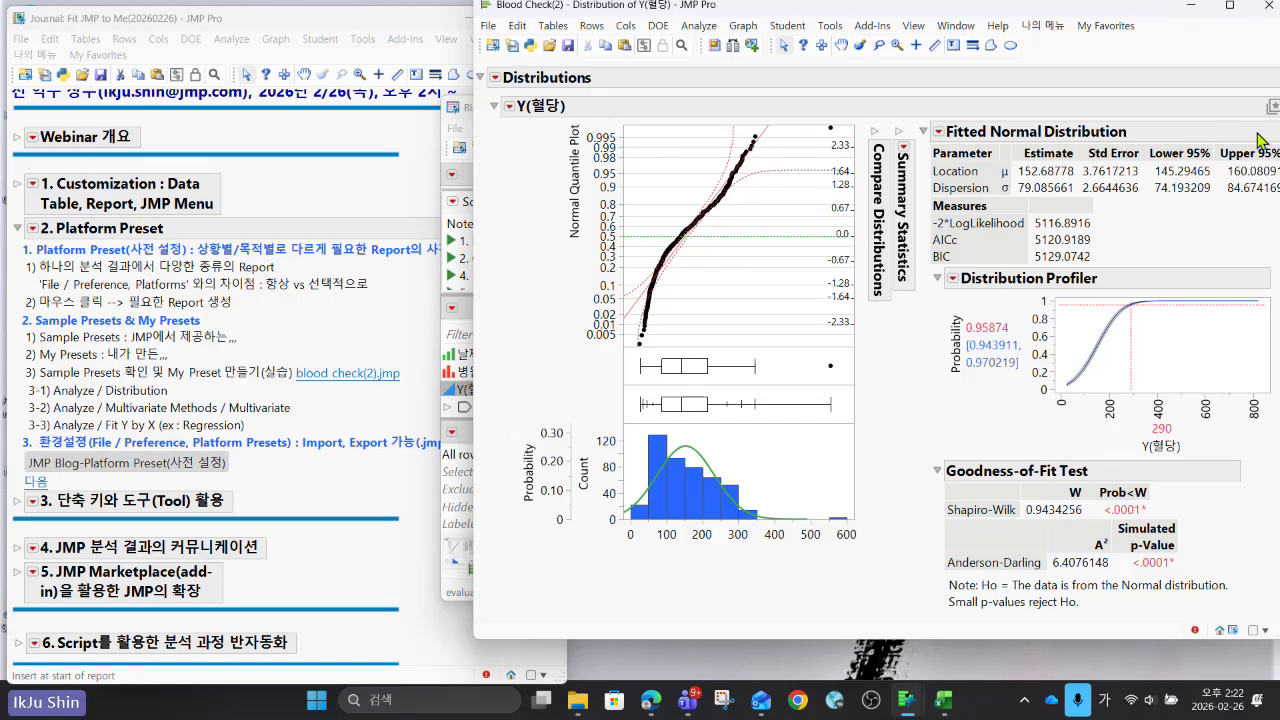
Return the Y(혈당) report to the Platform Launch preset and stack it horizontally again.
left_click_drag(1160, 13, 1004, 70)
left_click(1125, 165)
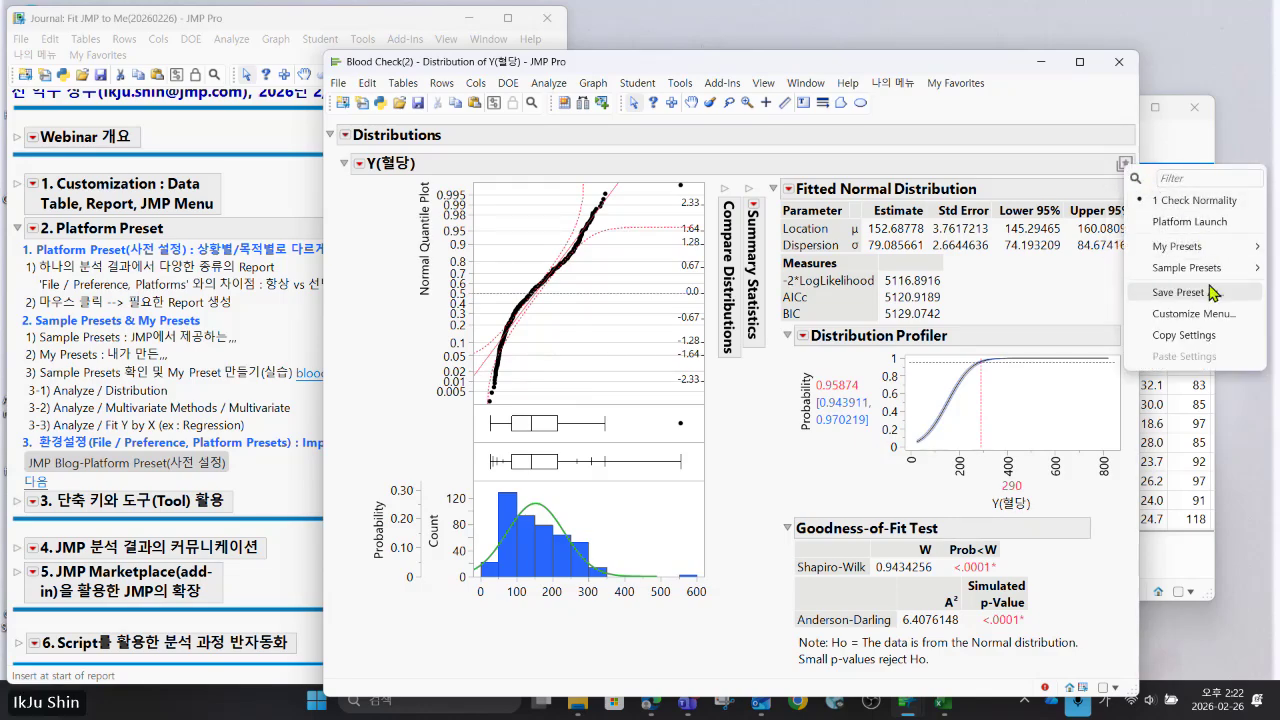
left_click(1190, 222)
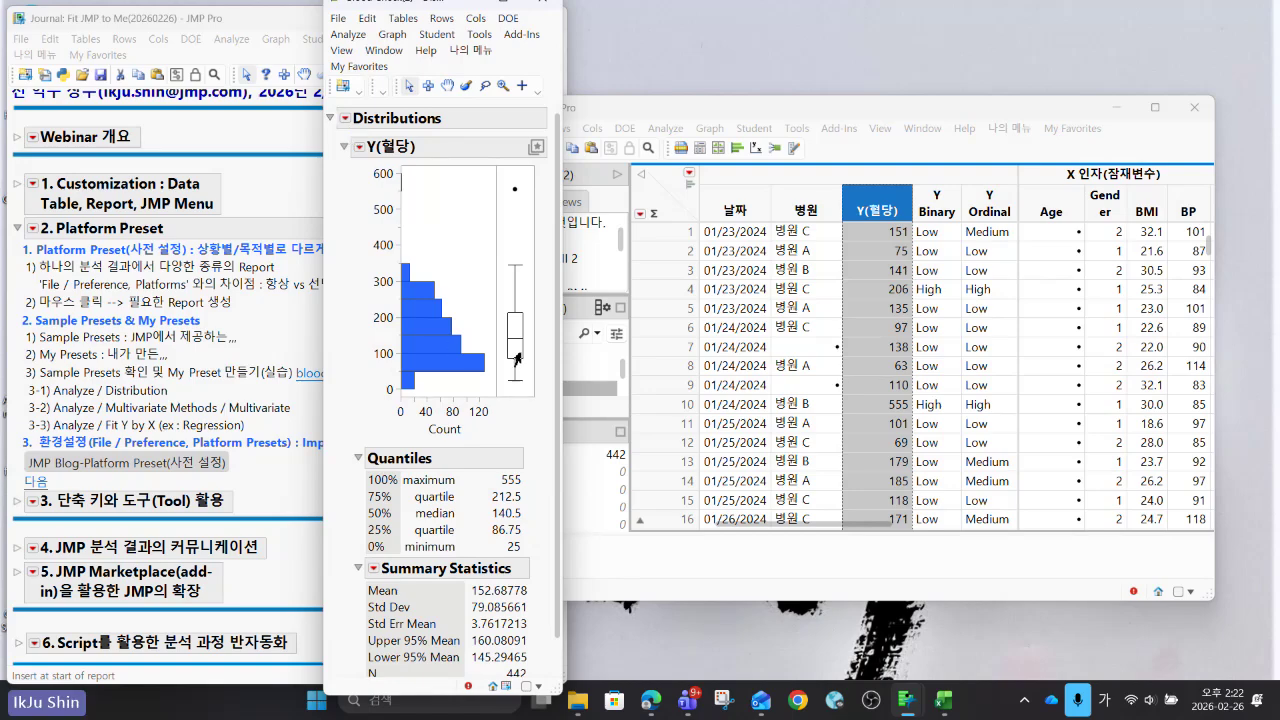
left_click(344, 118)
left_click(366, 183)
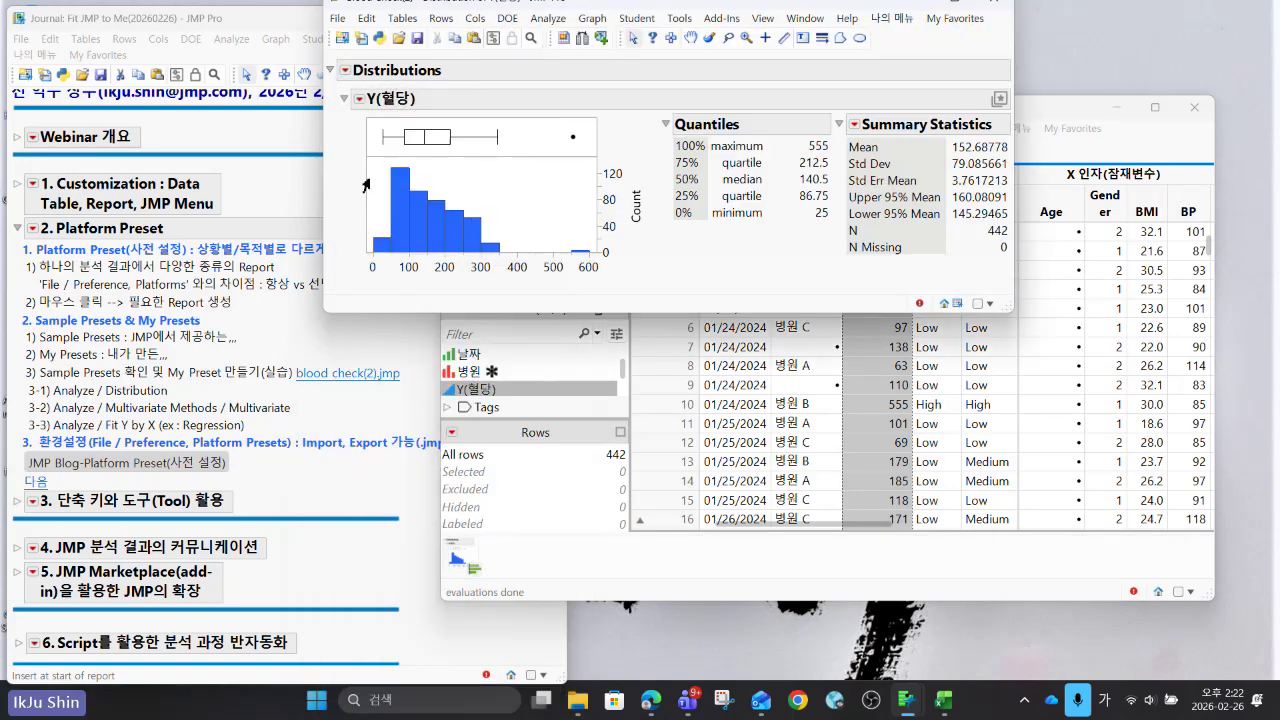
Add a CDF Plot to the Y(혈당) report and hide its Quantiles table.
left_click(359, 99)
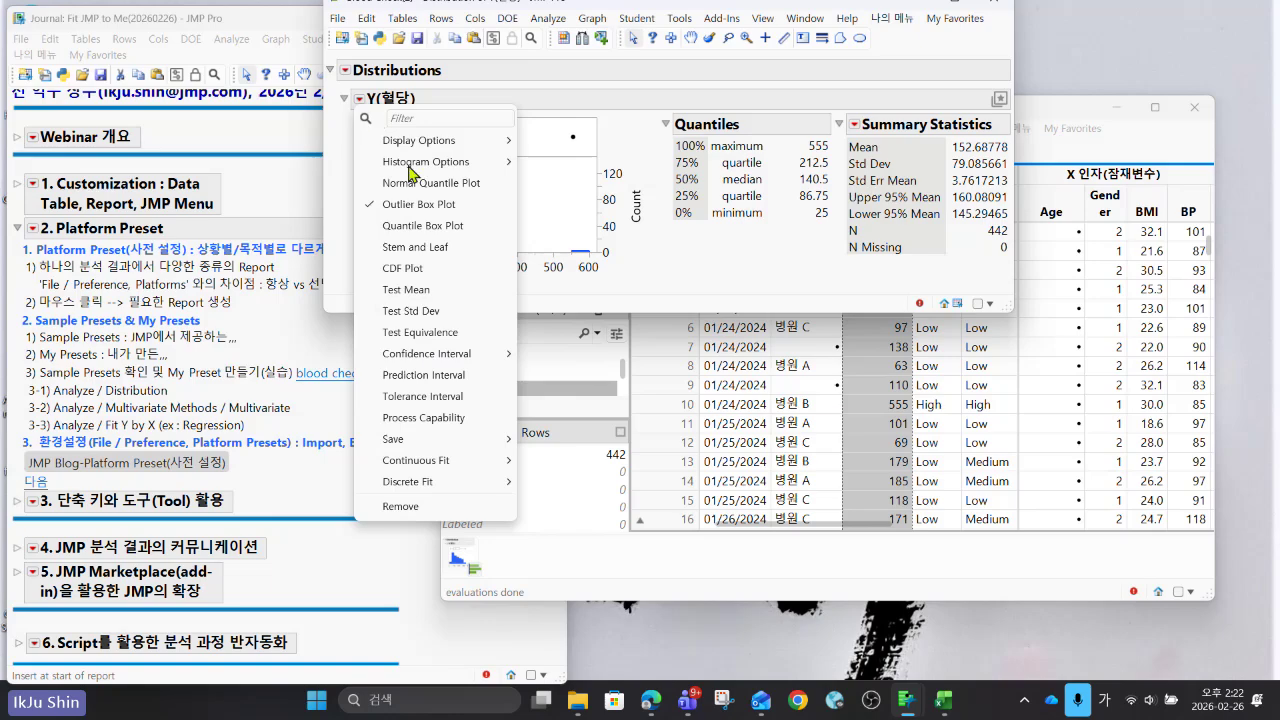
left_click(442, 270)
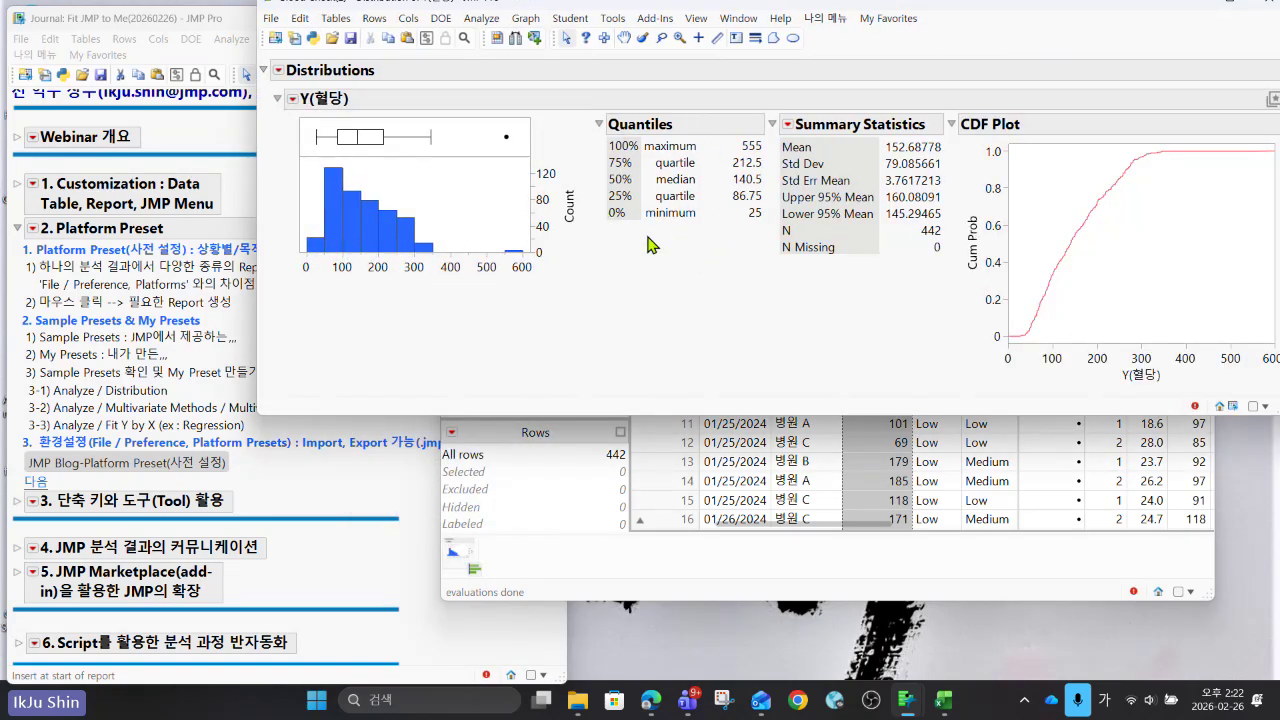
left_click(279, 70)
left_click(279, 70)
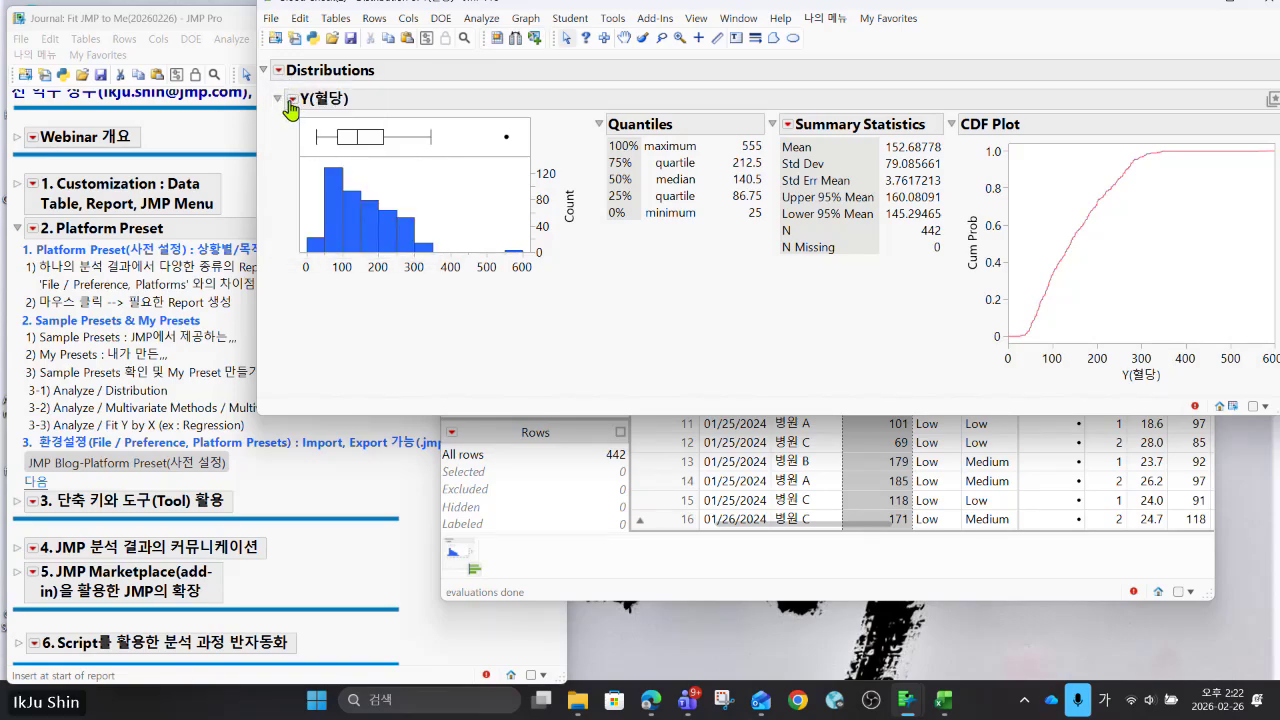
left_click(290, 102)
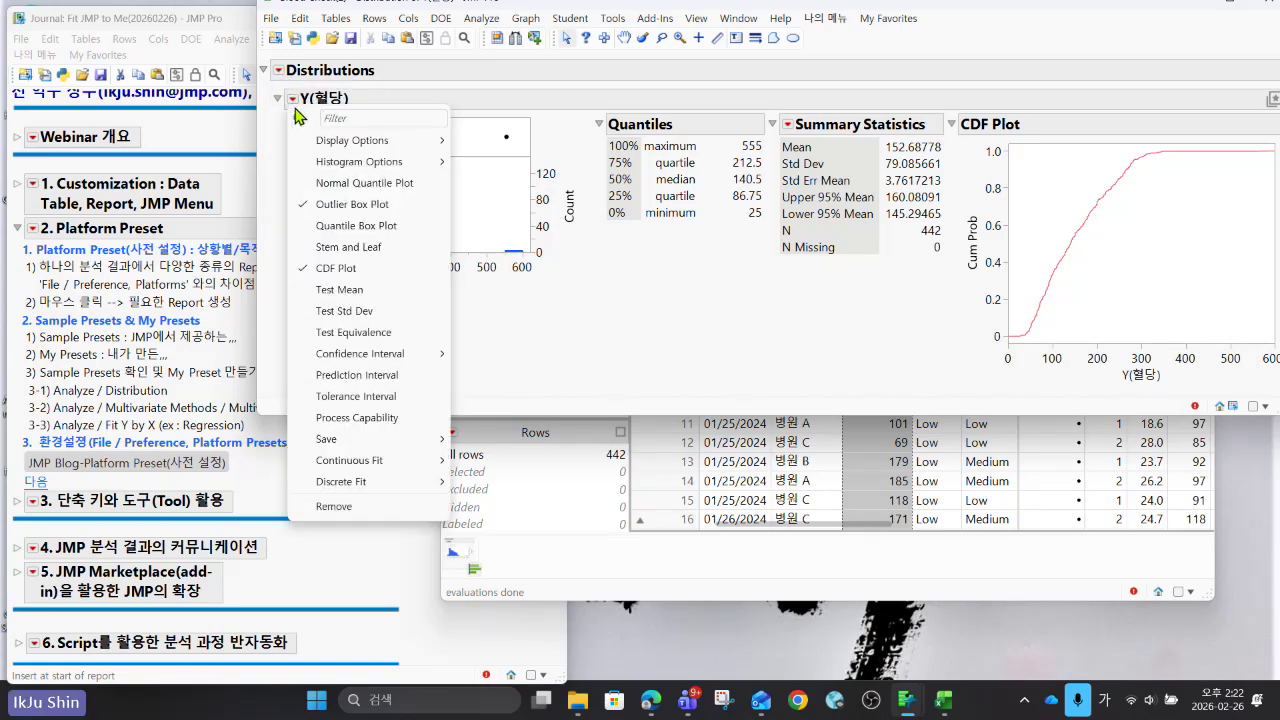
mouse_move(320, 162)
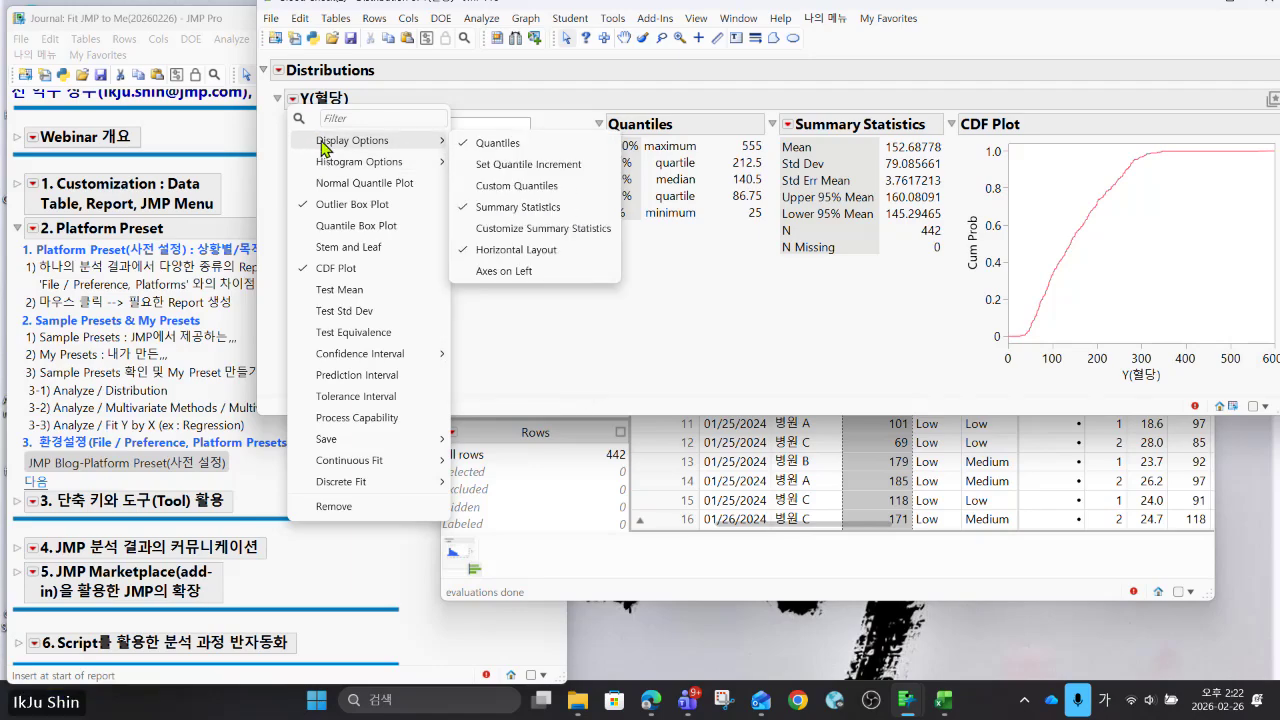
left_click(532, 144)
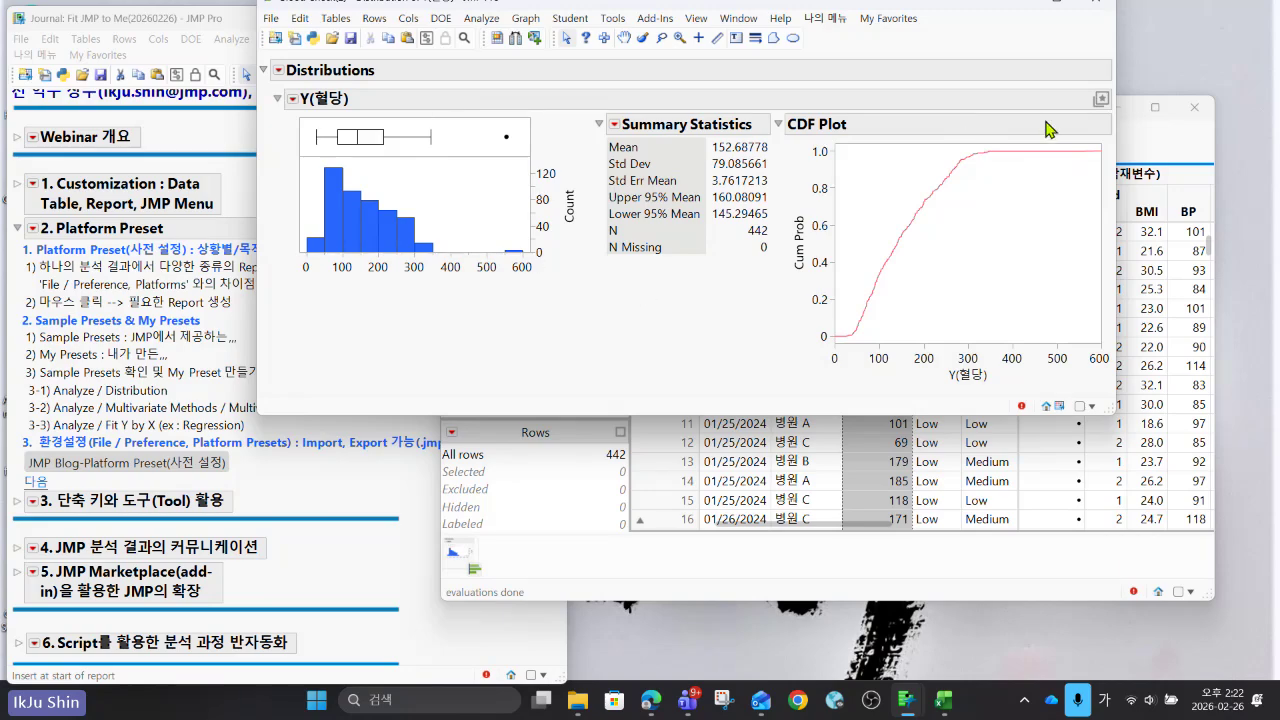
left_click(1100, 101)
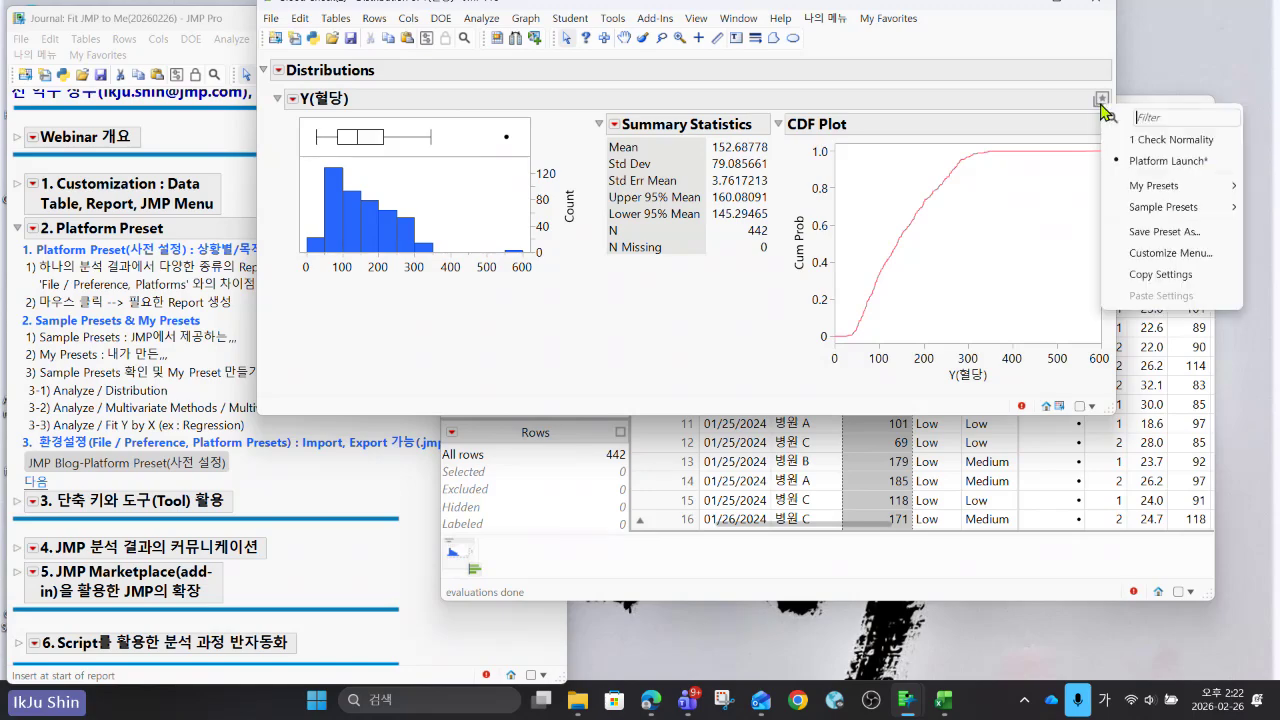
mouse_move(1118, 188)
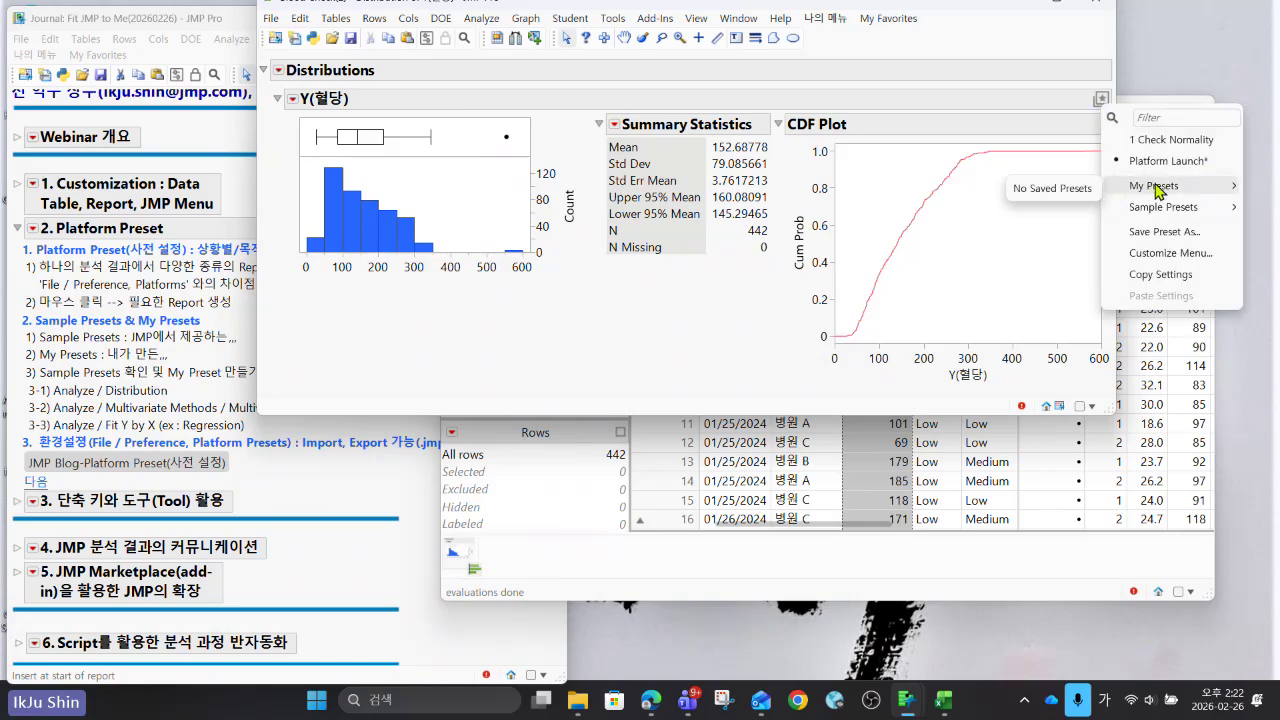
left_click(1168, 236)
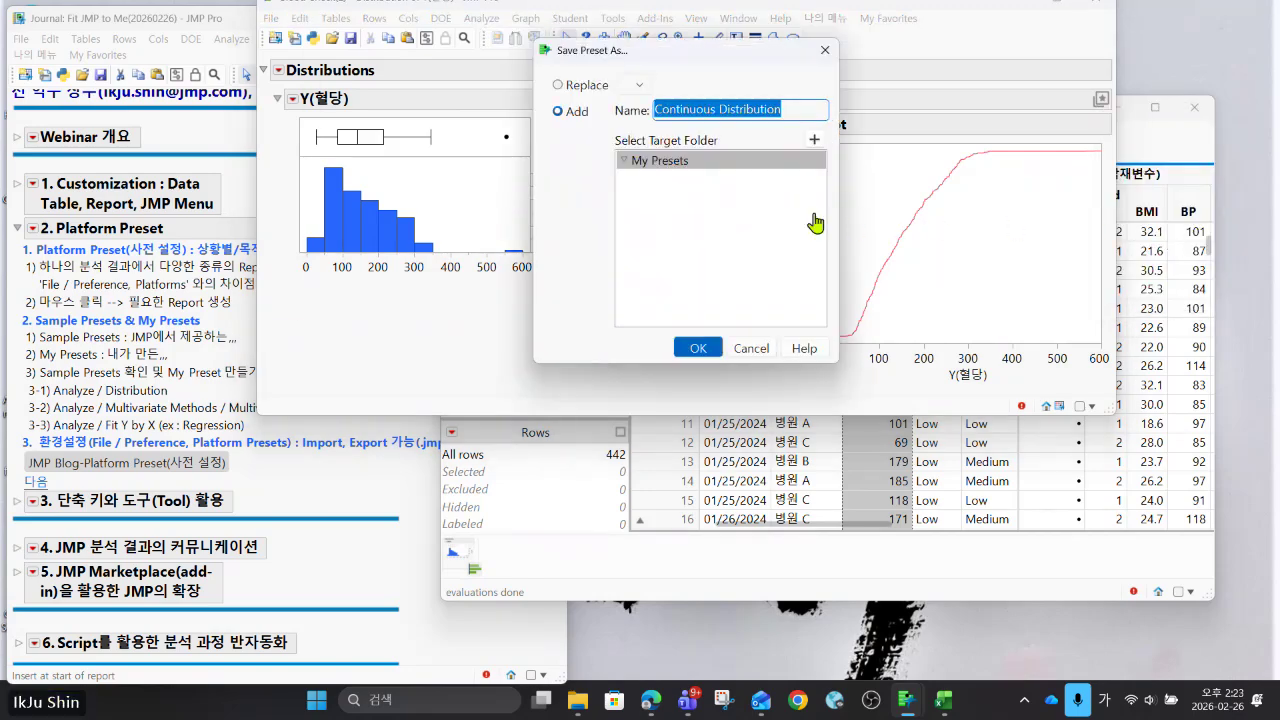
left_click(760, 348)
Save the current Y(혈당) distribution report settings as a new preset named "CDF 추가" in the My Presets folder.
left_click(1101, 101)
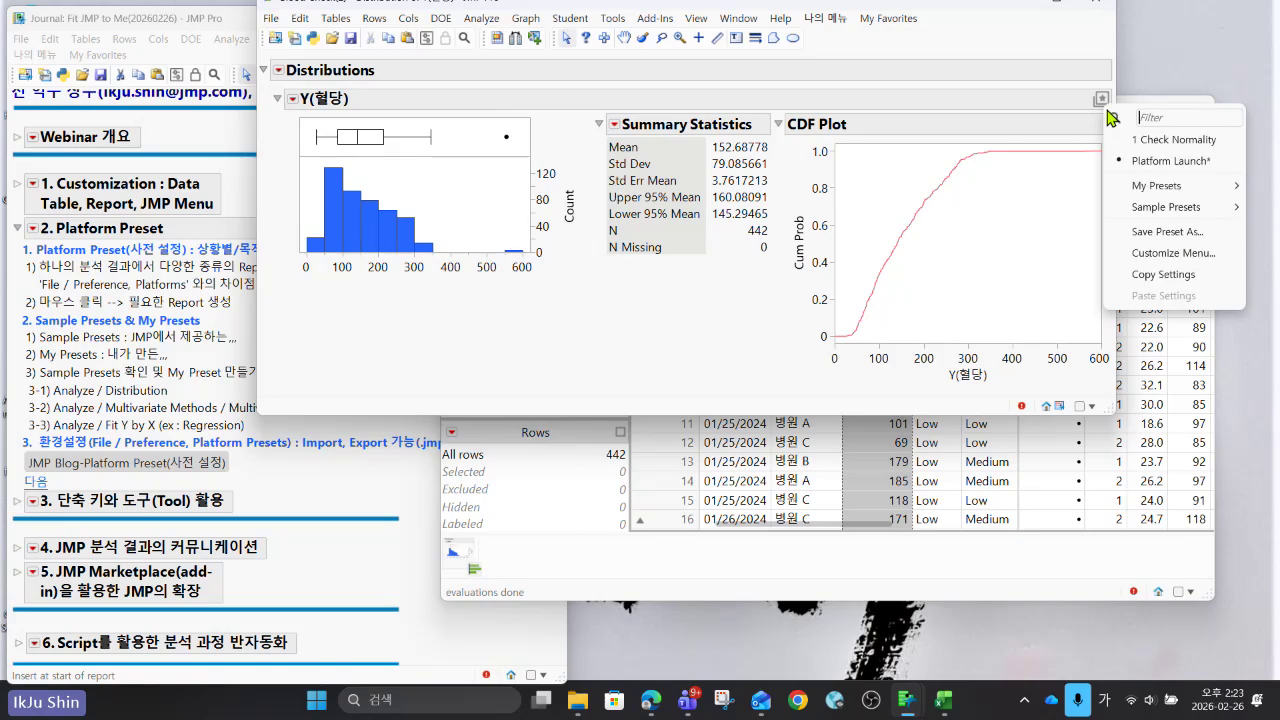
mouse_move(1129, 183)
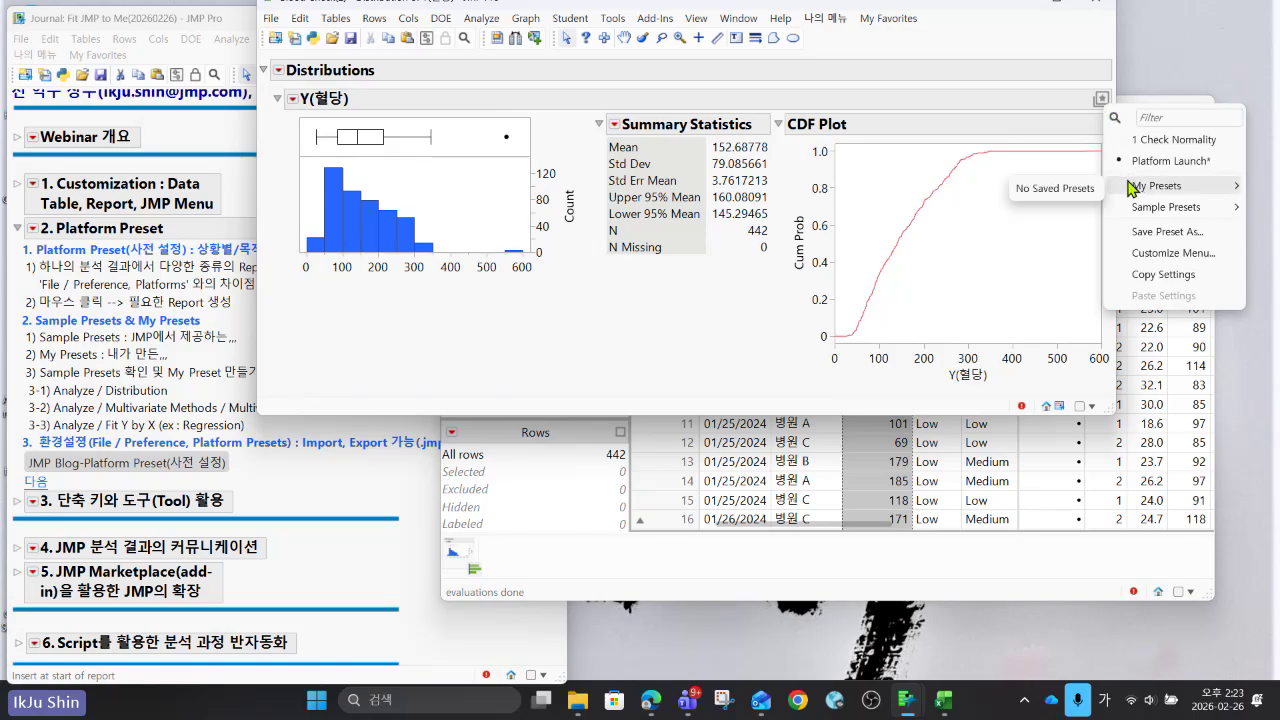
left_click(1077, 192)
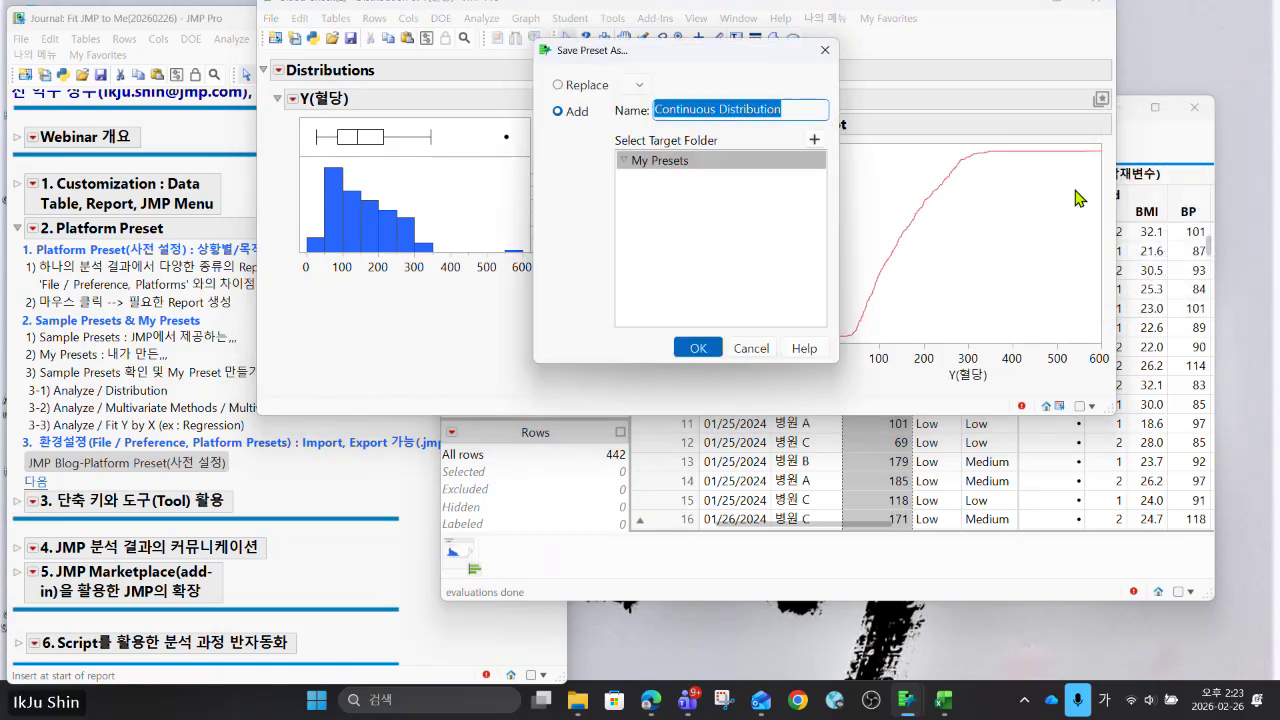
left_click(806, 112)
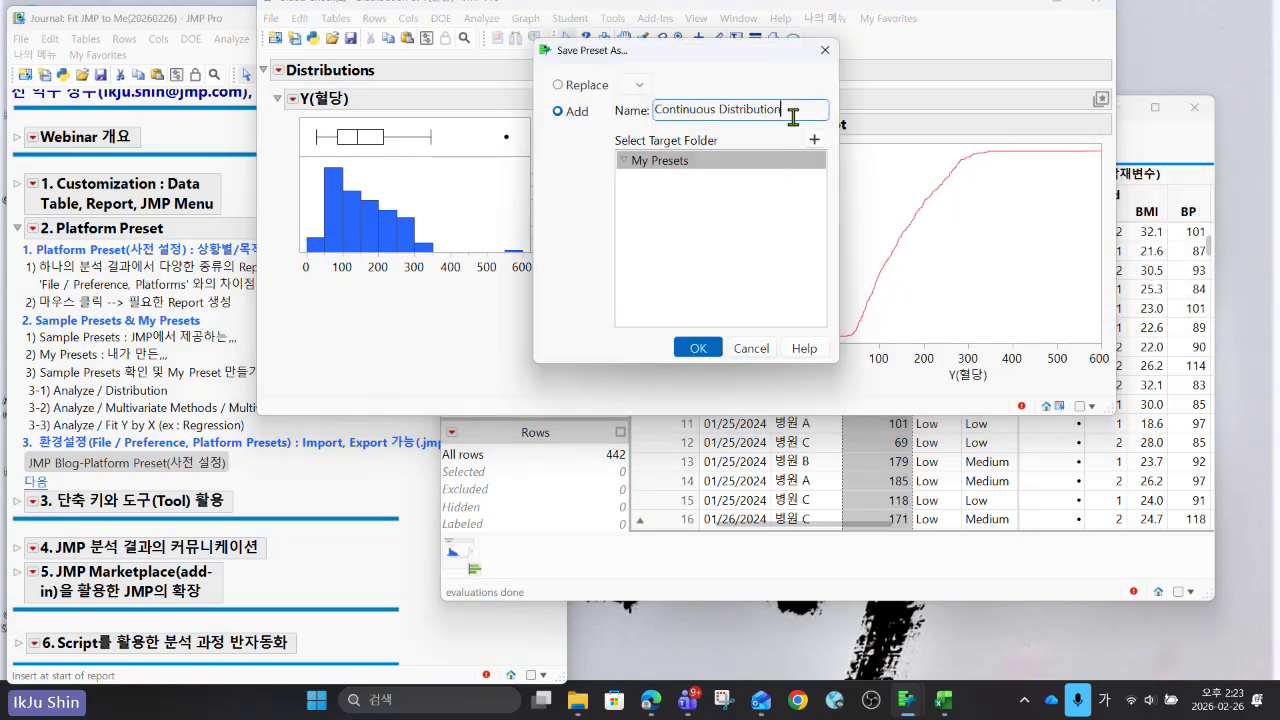
key("BackSpace")
key("BackSpace")
key("BackSpace")
key("BackSpace")
key("BackSpace")
key("BackSpace")
key("BackSpace")
key("BackSpace")
key("BackSpace")
key("BackSpace")
key("BackSpace")
key("BackSpace")
key("BackSpace")
key("BackSpace")
key("BackSpace")
key("BackSpace")
key("BackSpace")
key("BackSpace")
key("BackSpace")
key("BackSpace")
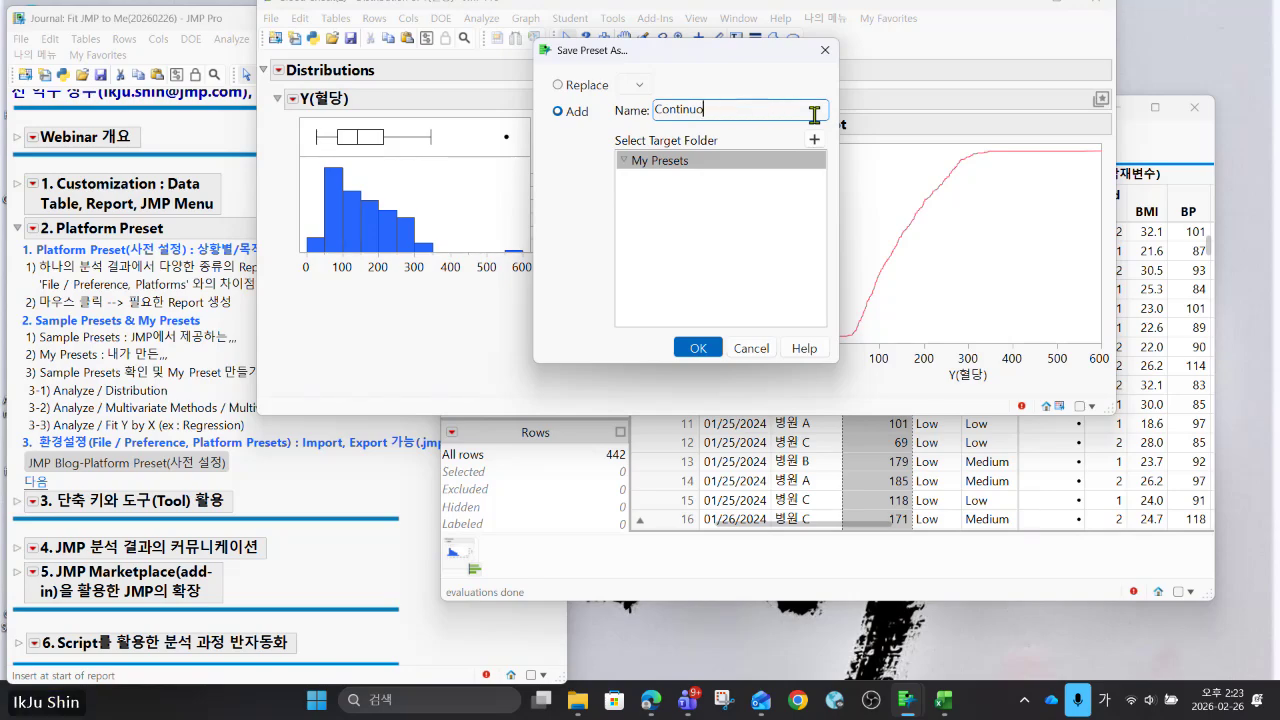
key("Caps_Lock")
type("CDF")
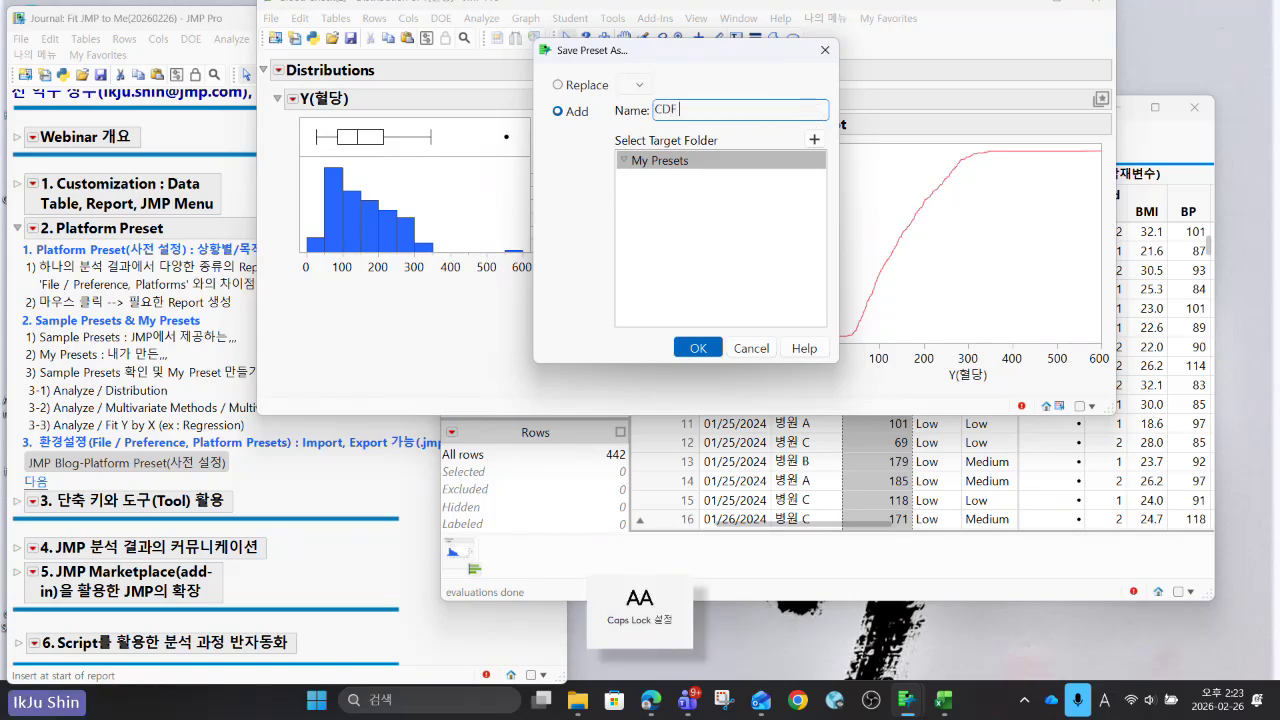
key("Hangul")
type("추가")
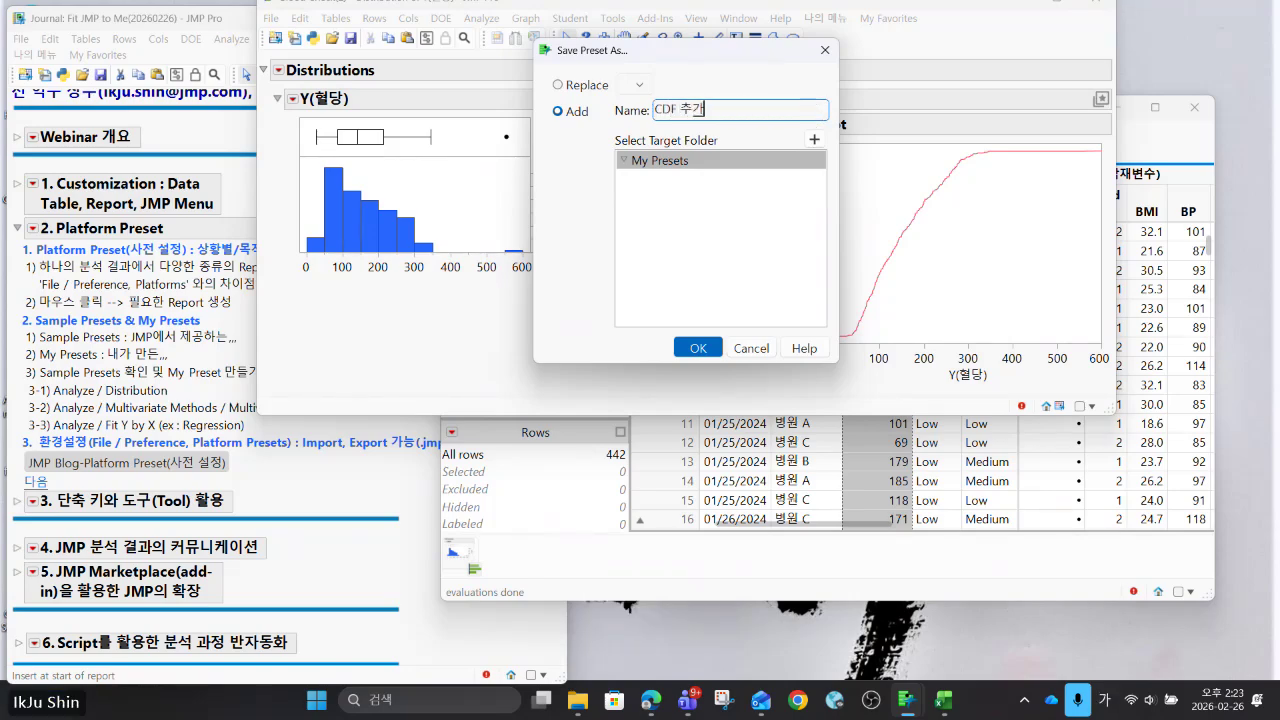
left_click(695, 347)
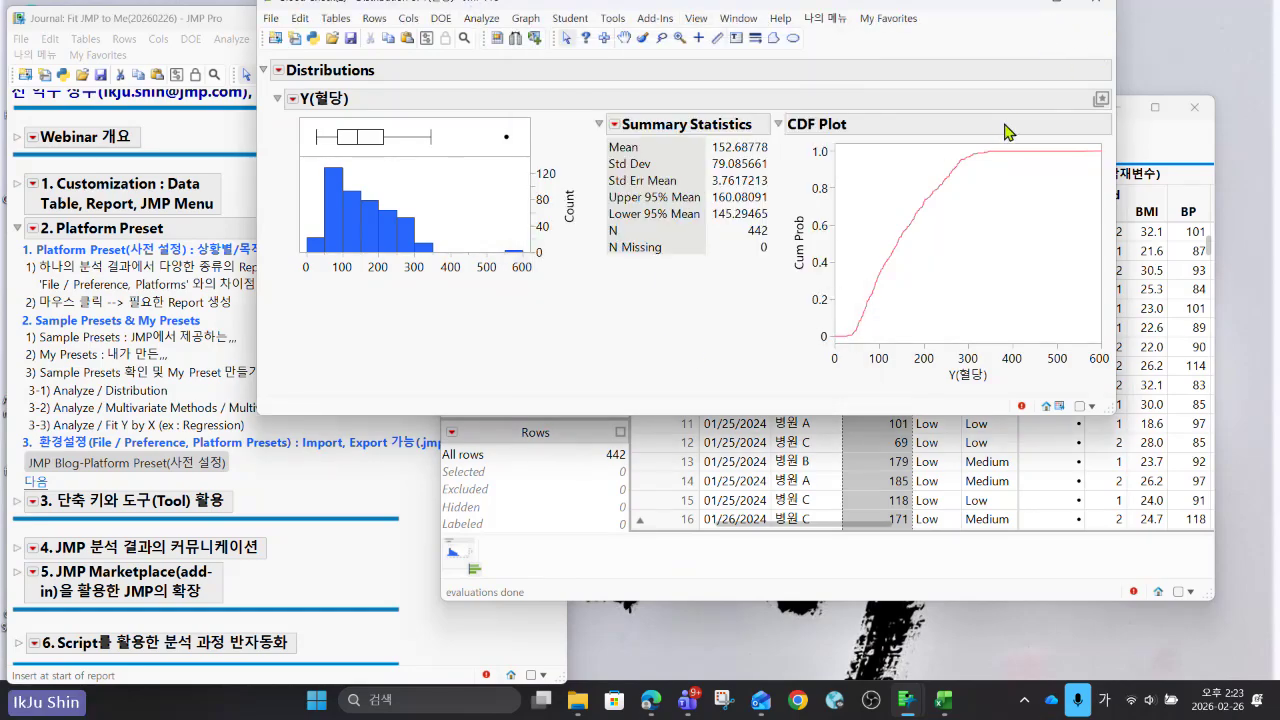
Close the Y(혈당) report and run Distribution with Age as the Y column, dismissing the data filter.
double_click(334, 5)
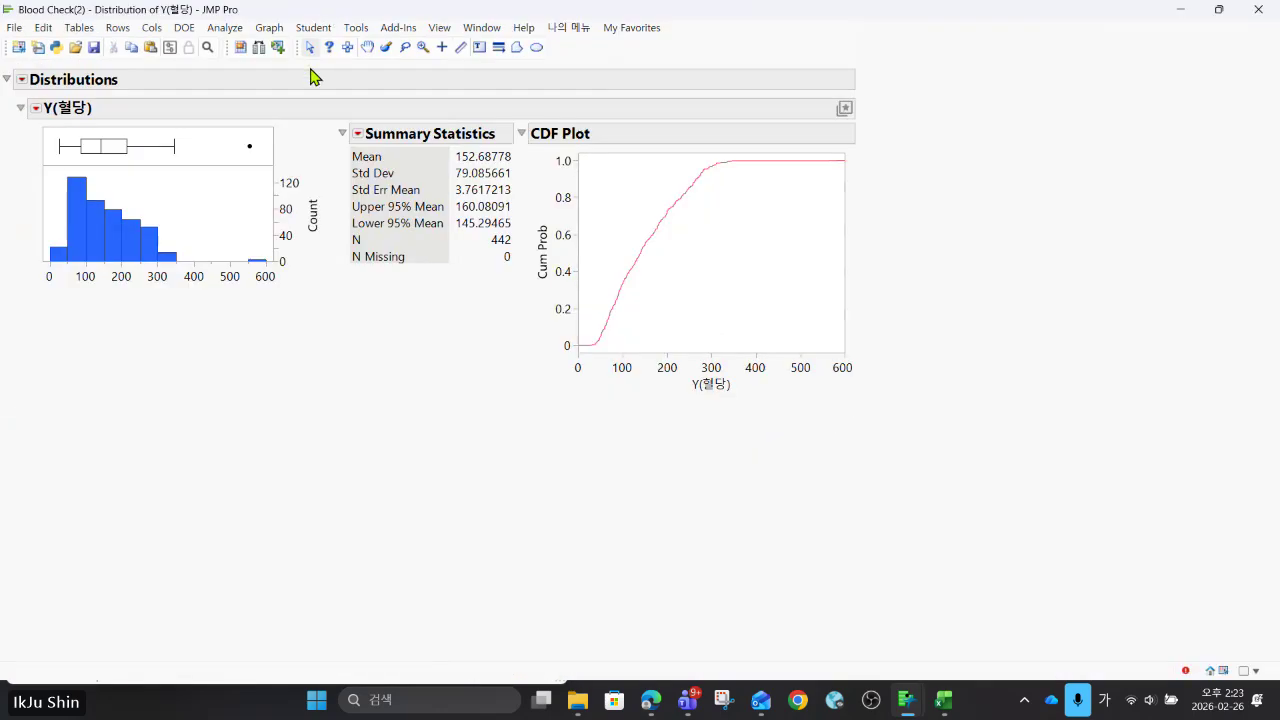
left_click(1252, 12)
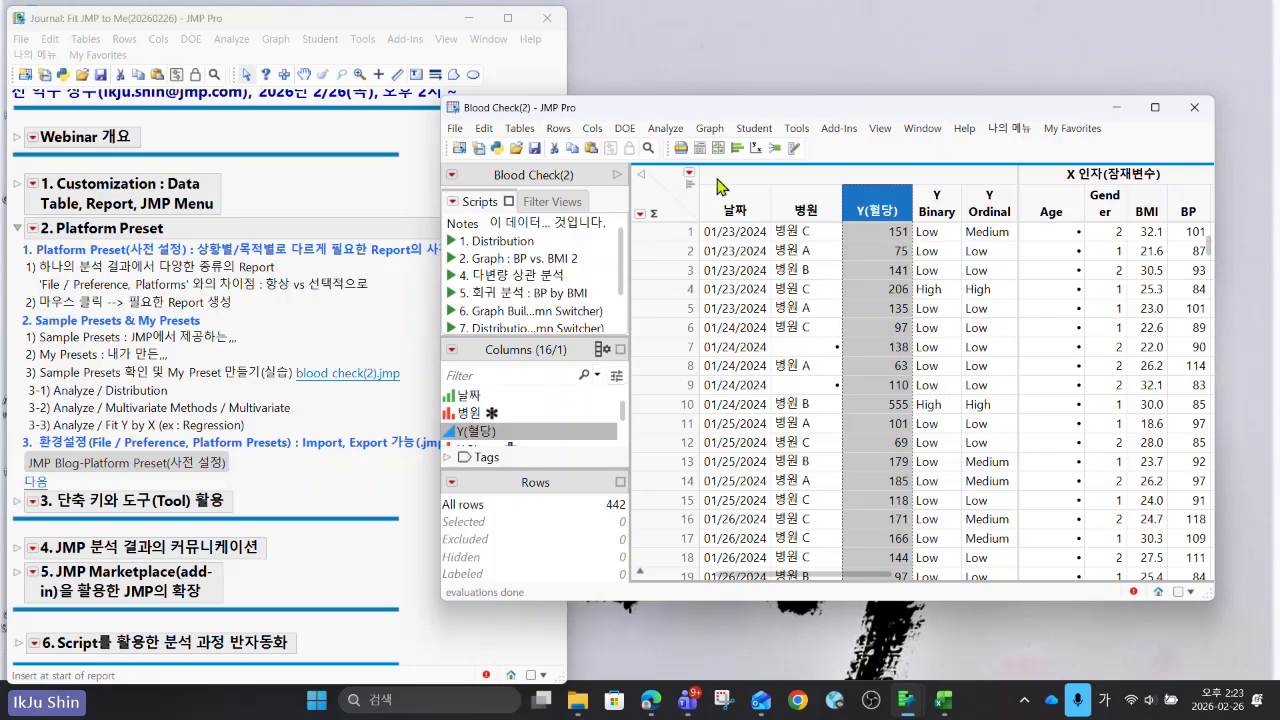
left_click(665, 129)
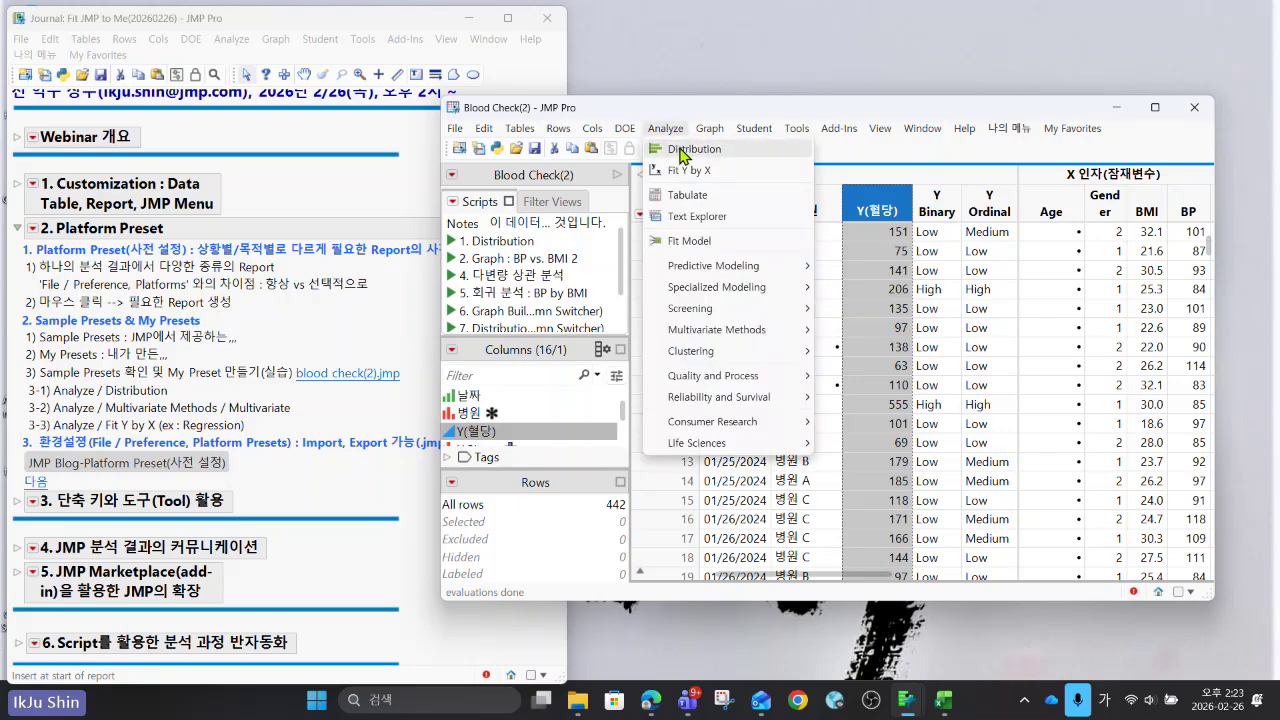
left_click(692, 149)
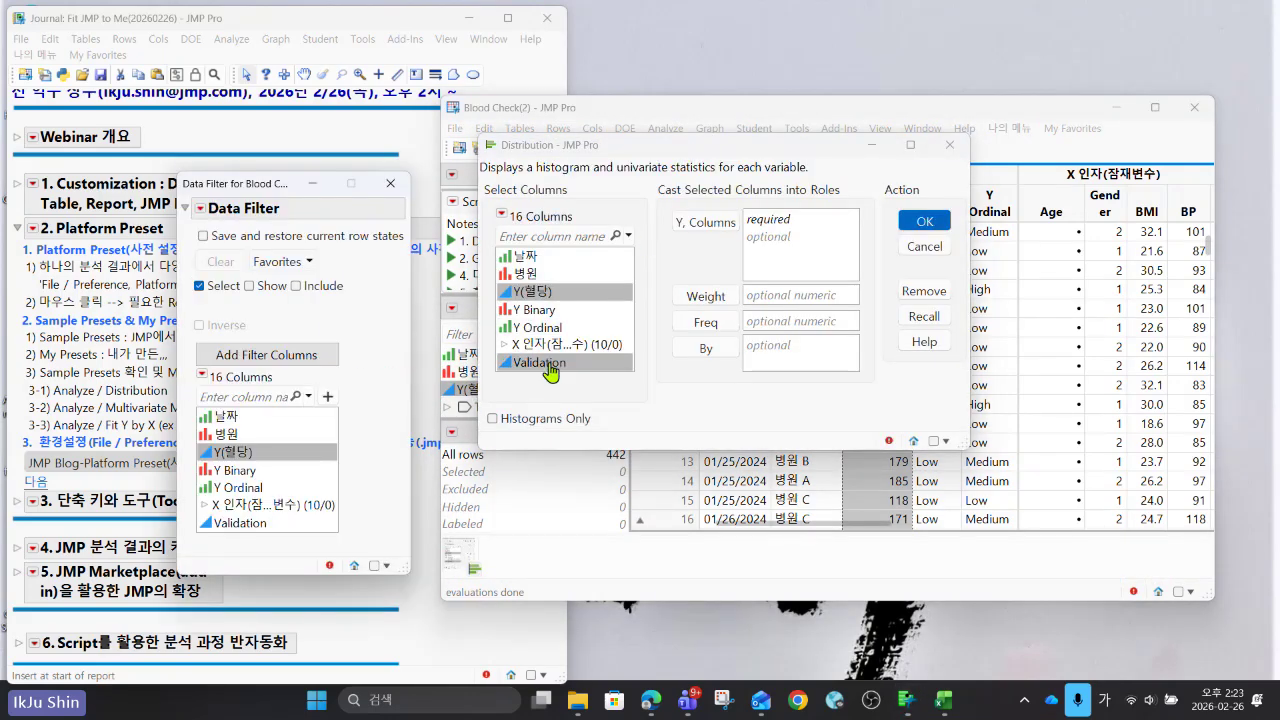
left_click(390, 184)
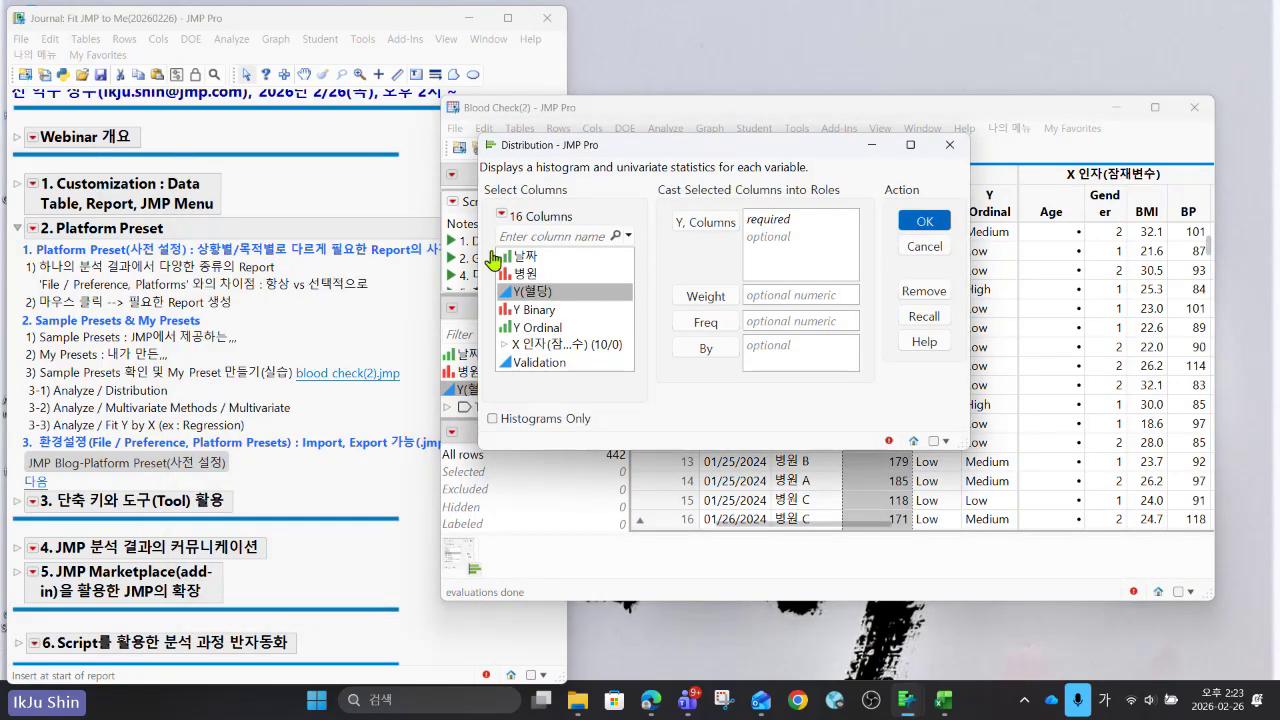
left_click(503, 344)
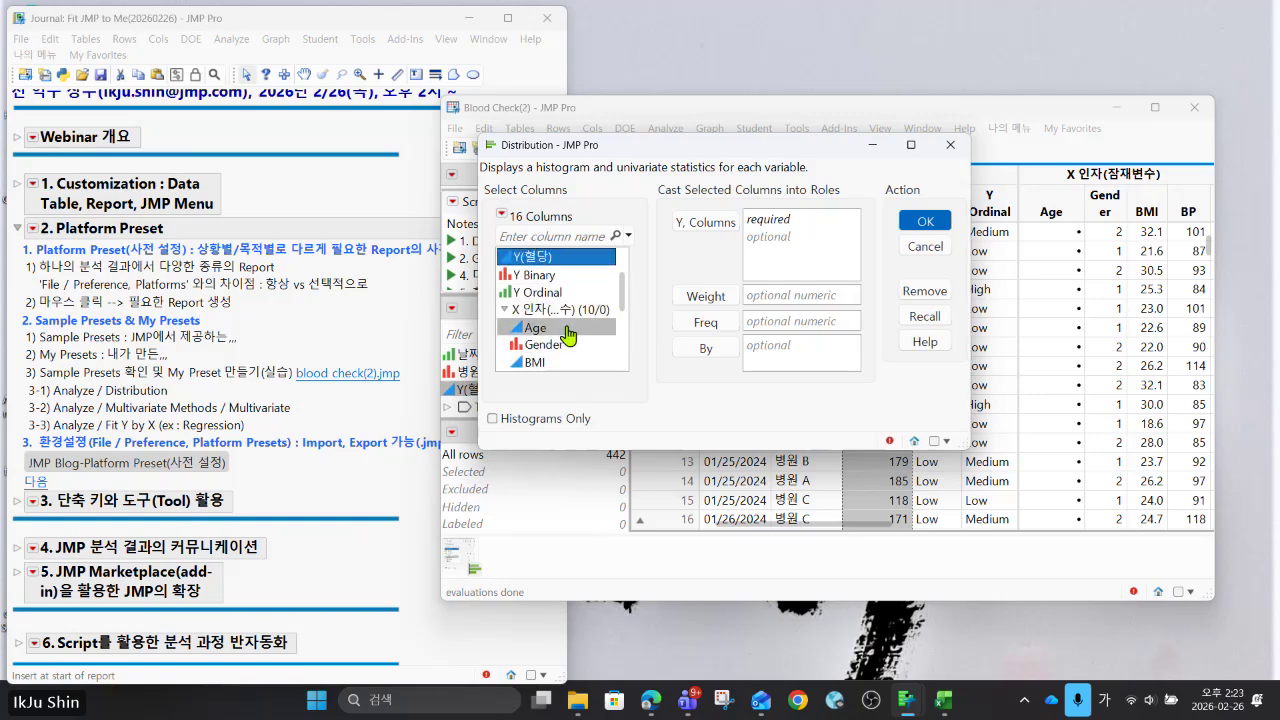
left_click(598, 329)
left_click(731, 224)
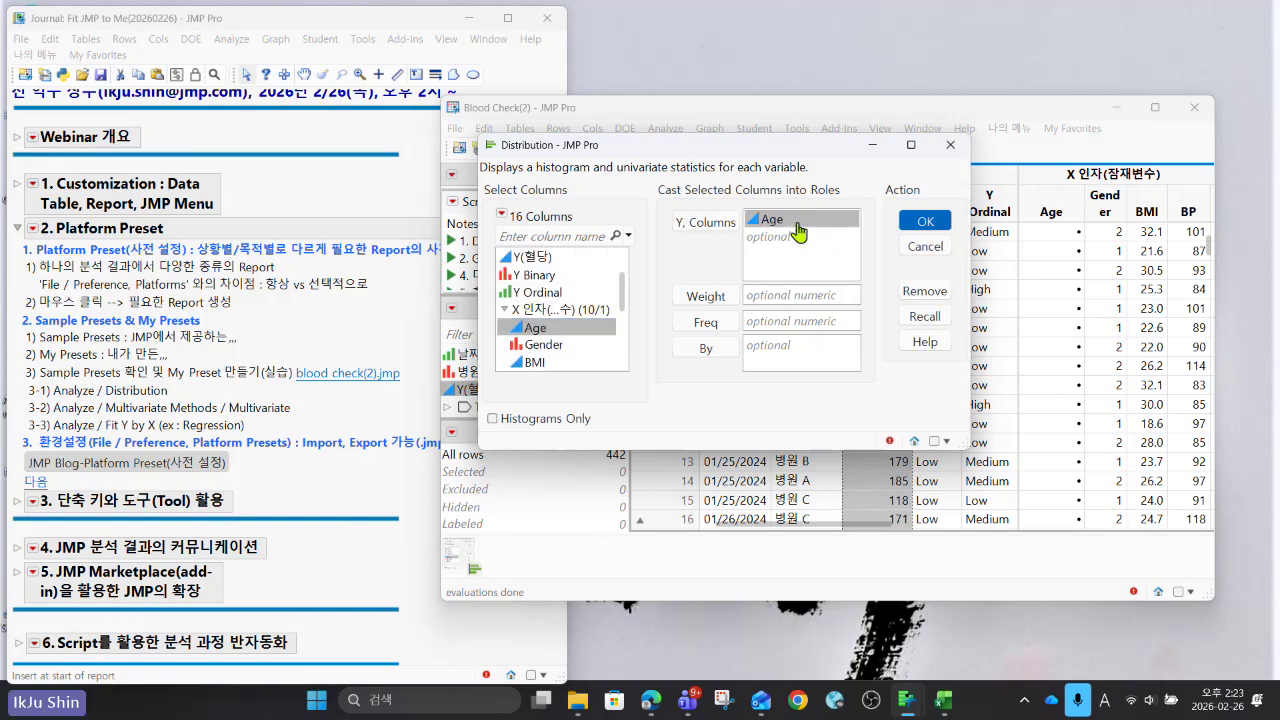
left_click(924, 221)
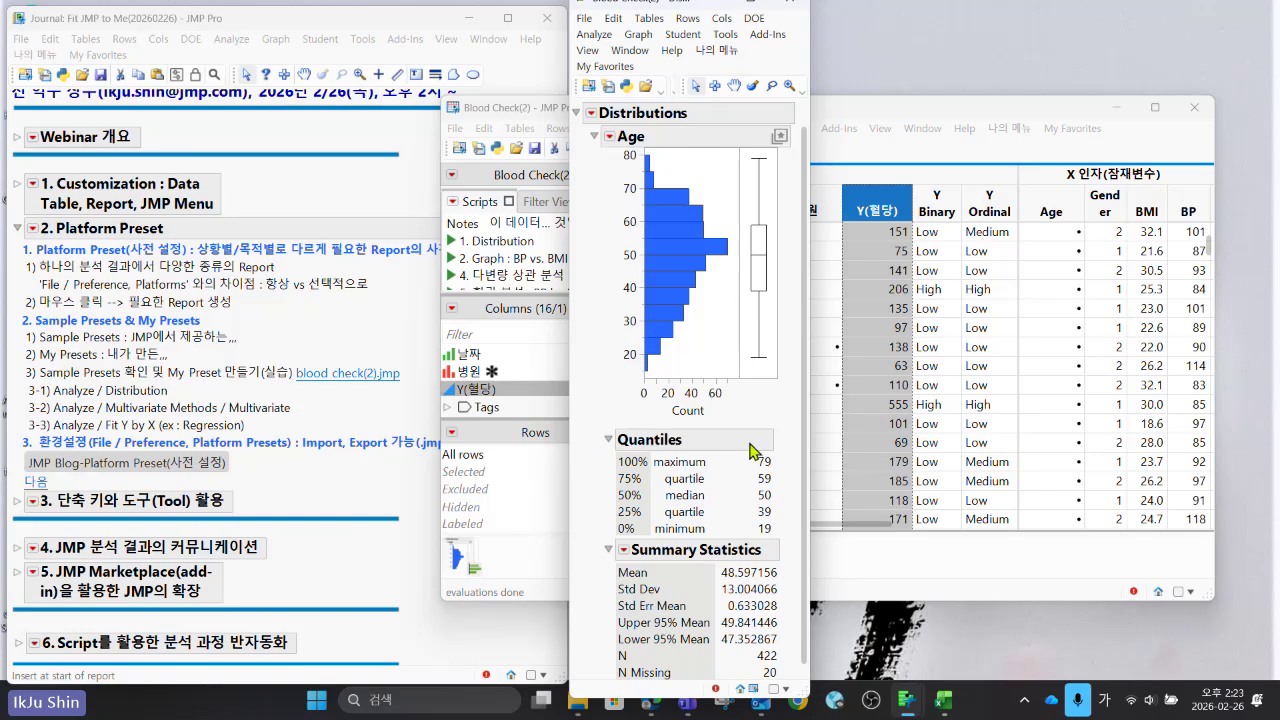
Apply the saved CDF 추가 preset to the Age distribution report and view the My Presets list.
left_click(781, 137)
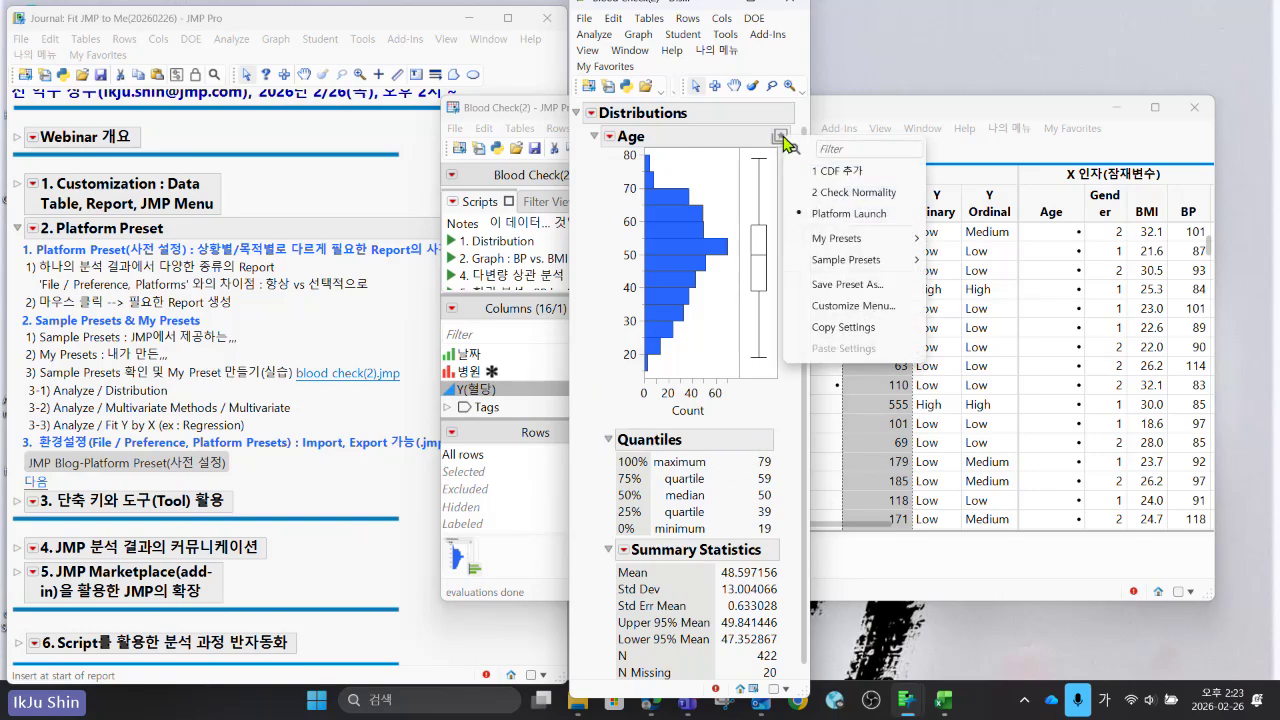
mouse_move(869, 175)
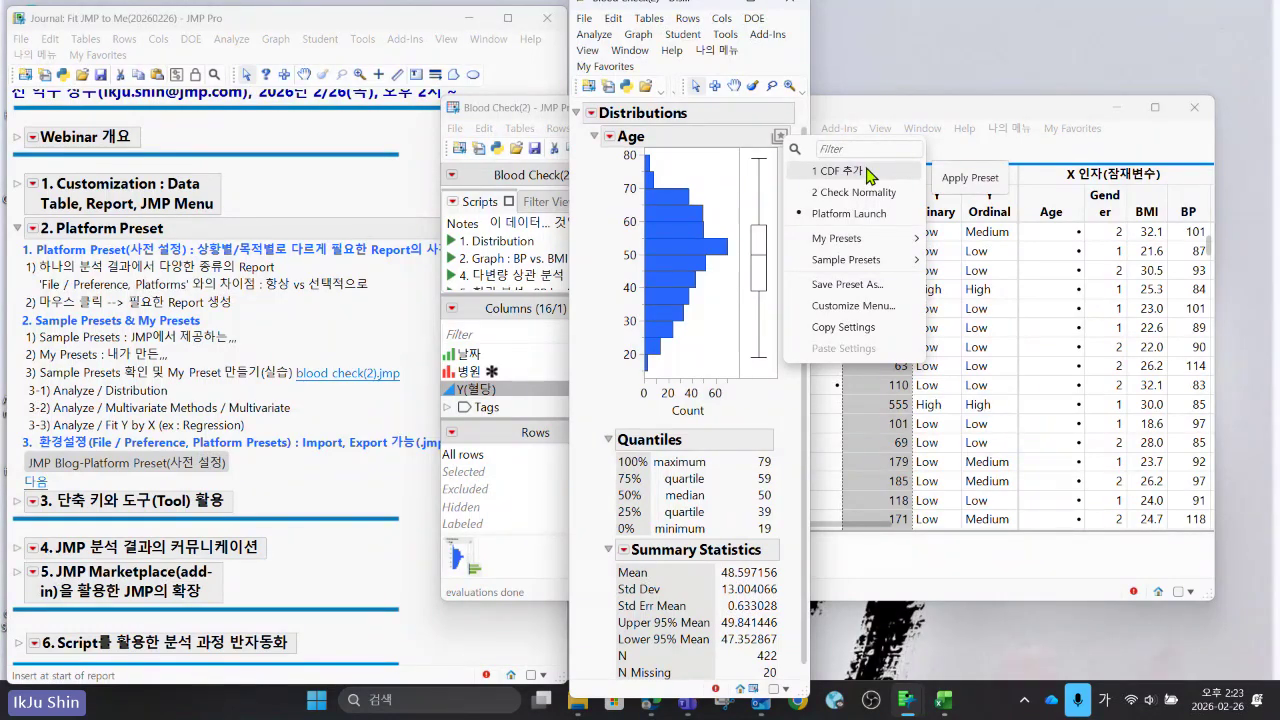
left_click(869, 175)
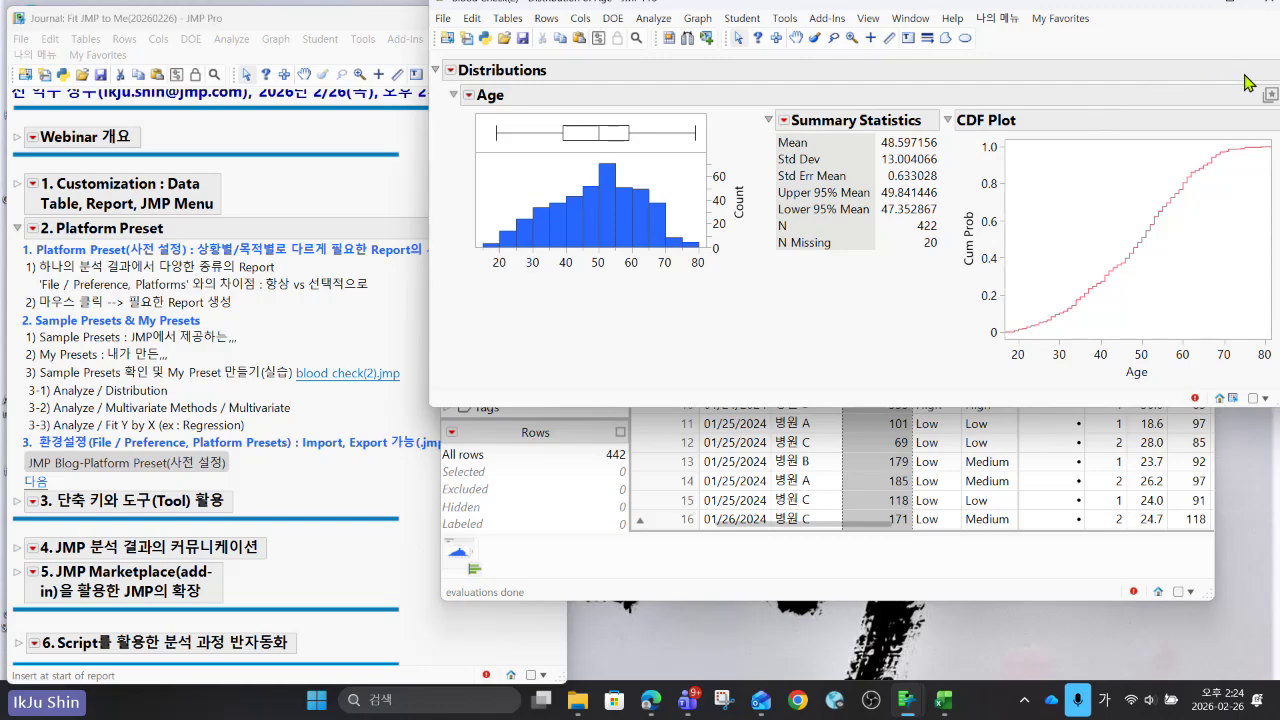
left_click(1270, 96)
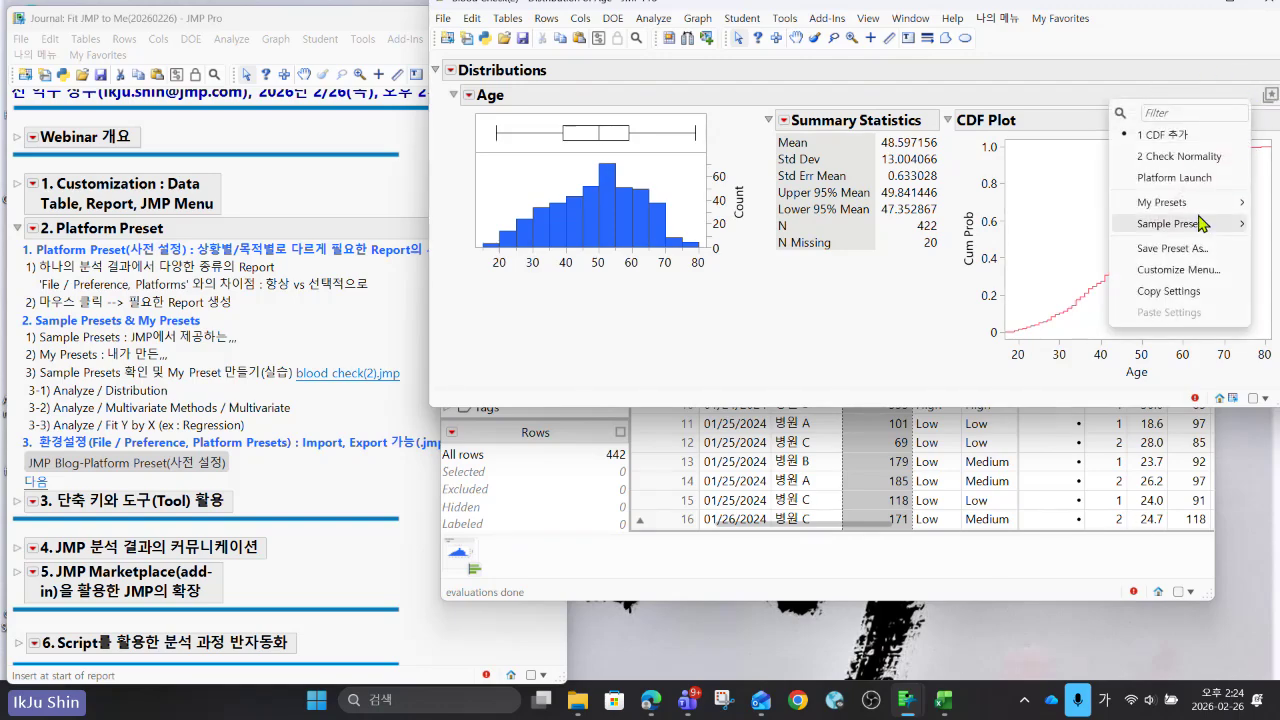
mouse_move(1197, 229)
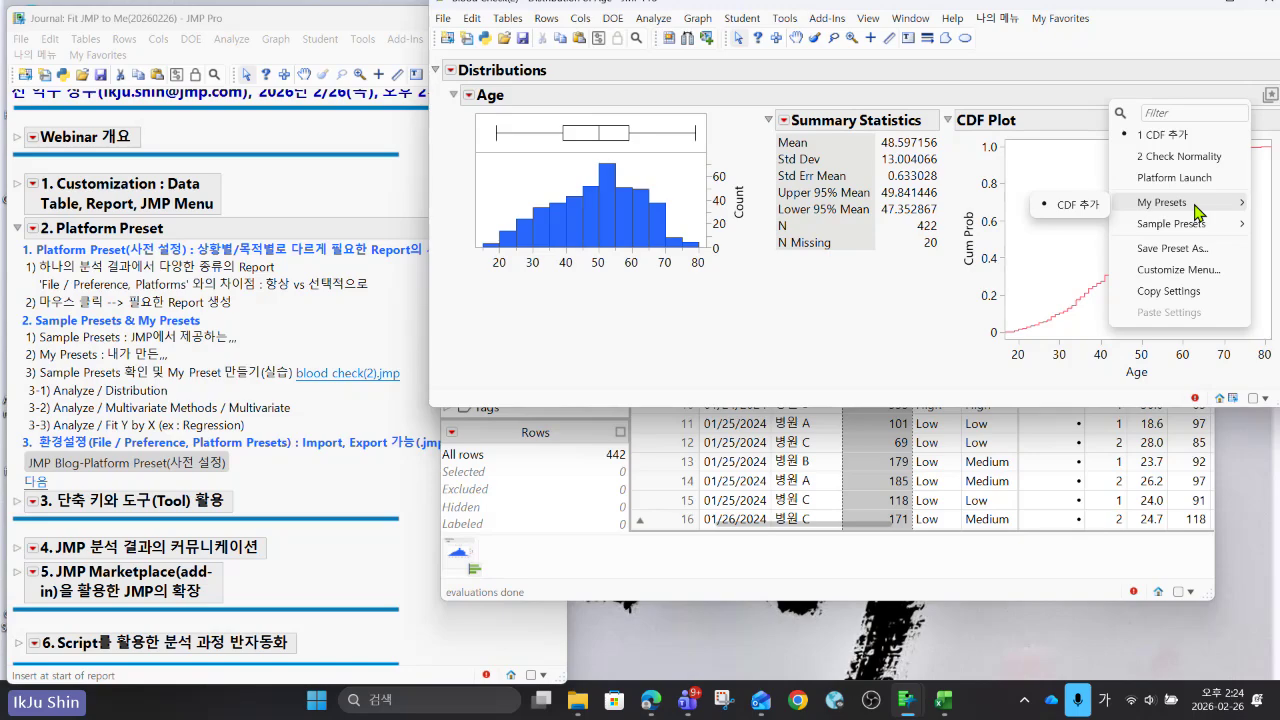
Point out the journal's first Platform Preset line on purpose-specific report settings, and close the Age distribution report.
left_click(321, 247)
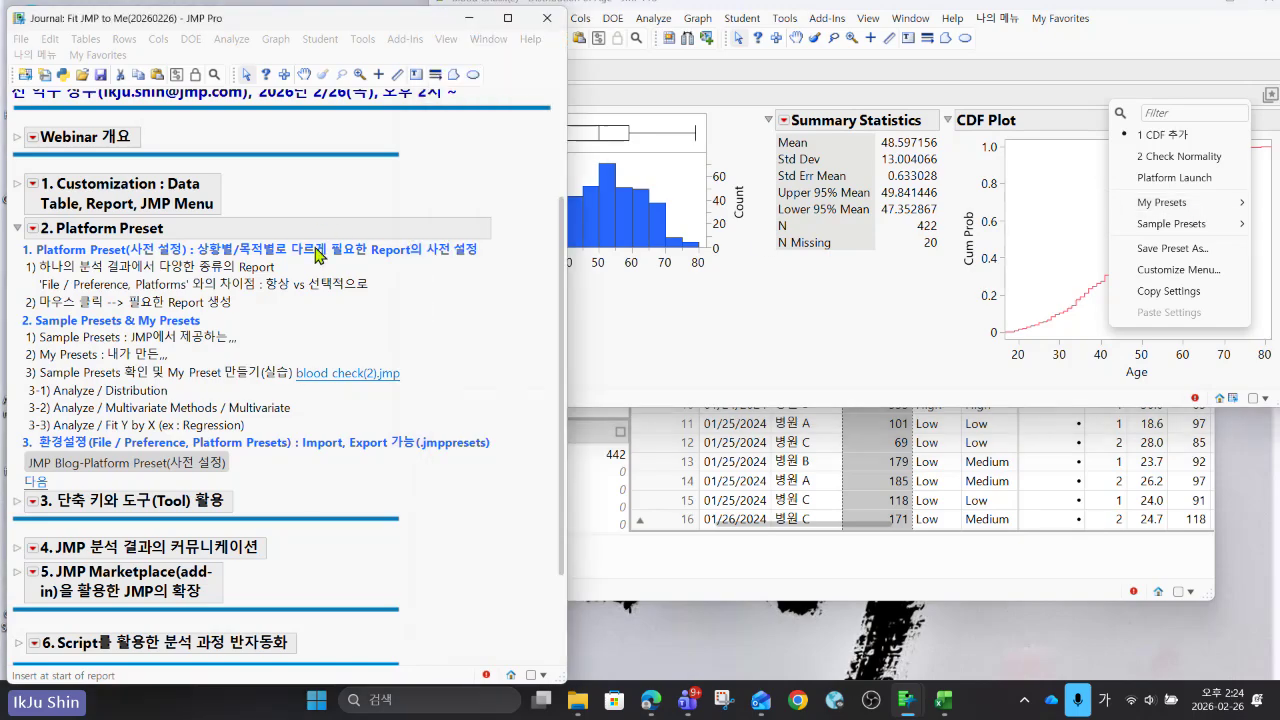
left_click(347, 250)
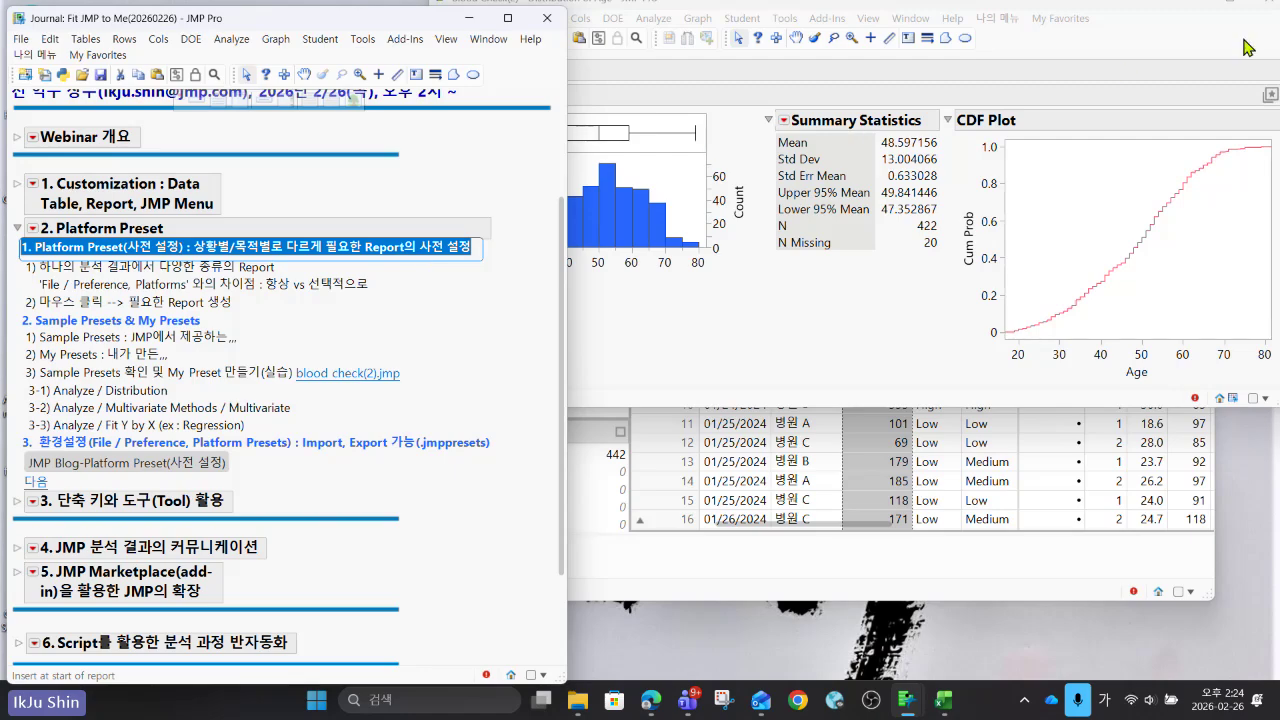
left_click(1160, 20)
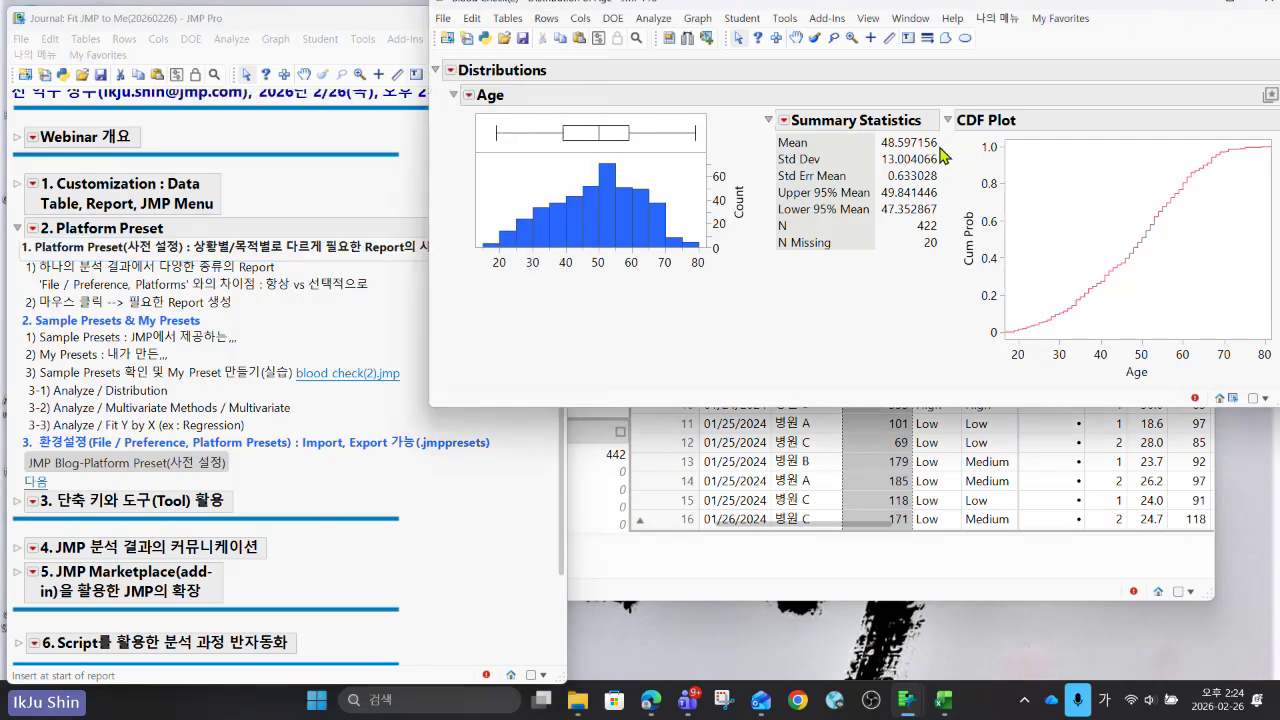
double_click(1122, 6)
key("ctrl+w")
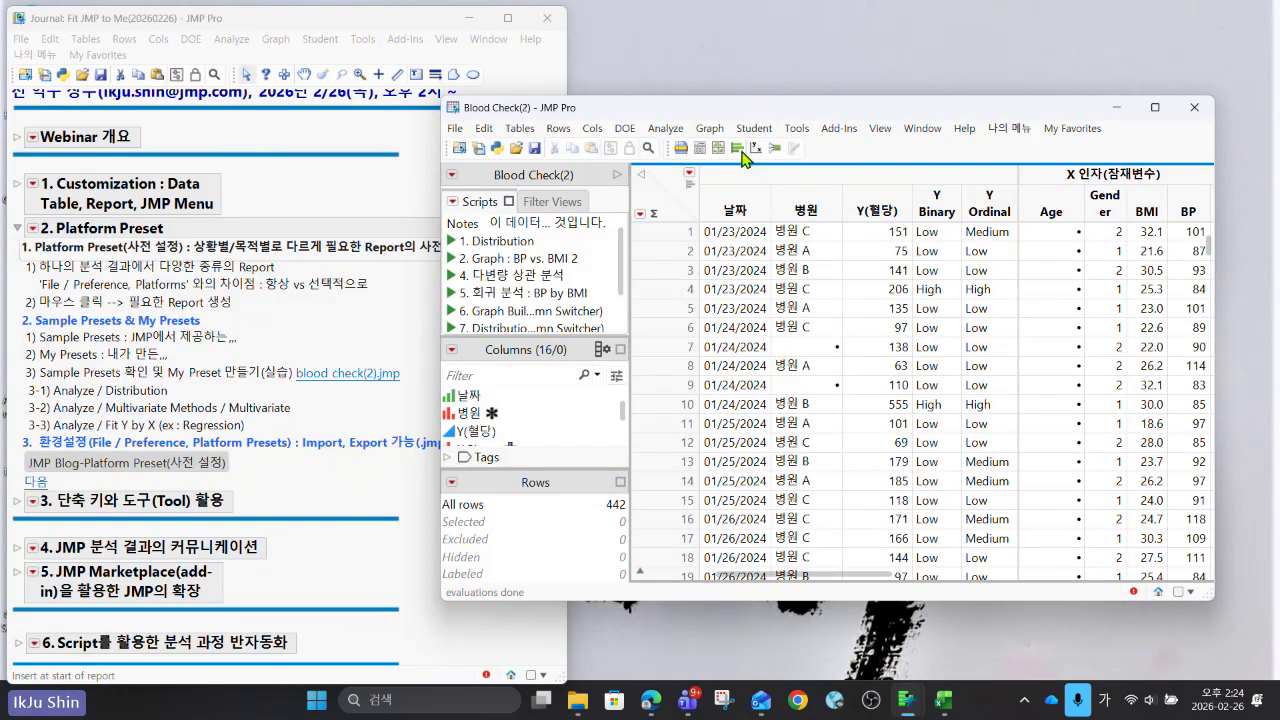
Run Fit Y by X on Blood Check(2) with Y(혈당) as the response and BMI as the factor.
left_click(668, 132)
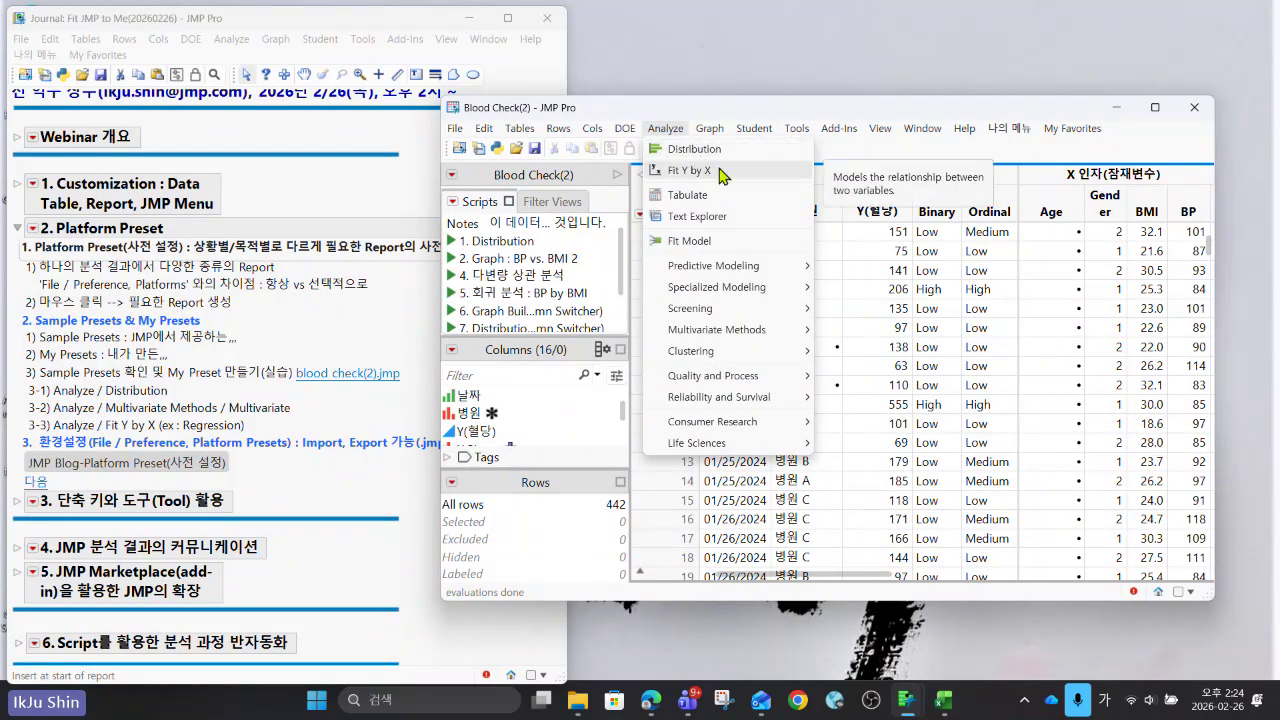
left_click(702, 172)
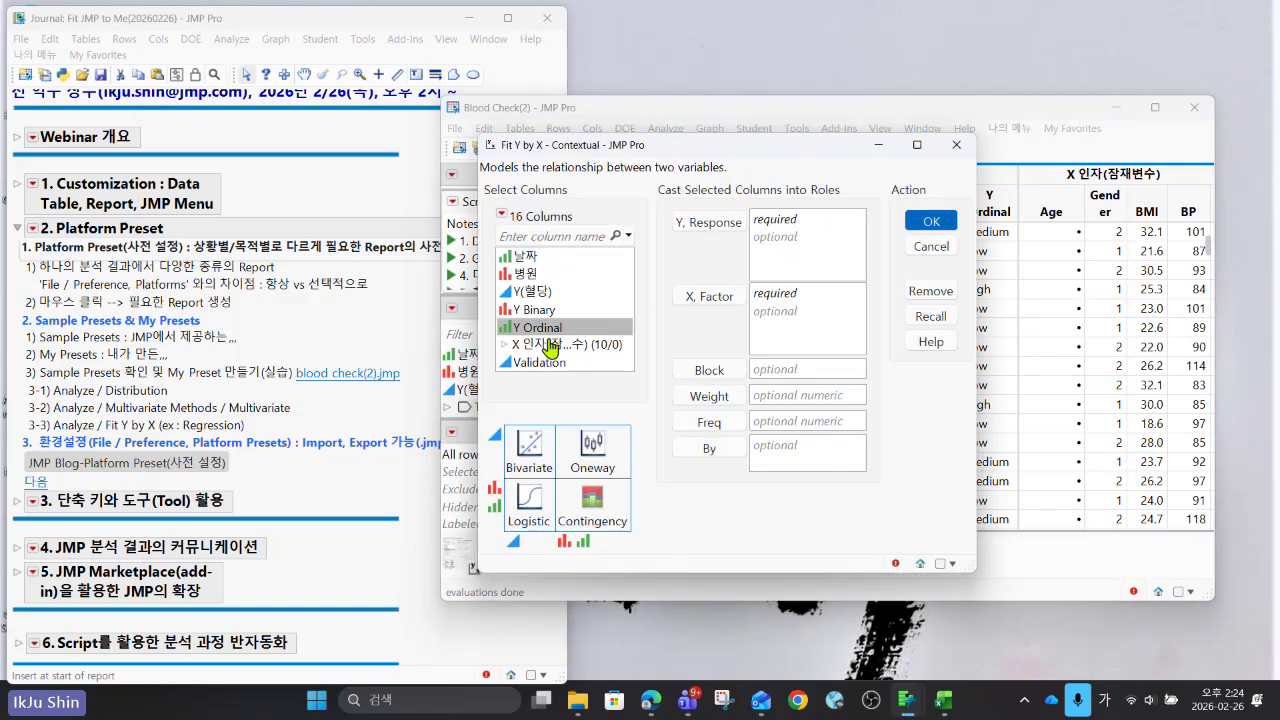
left_click(505, 345)
scroll(560, 350, "down", 2)
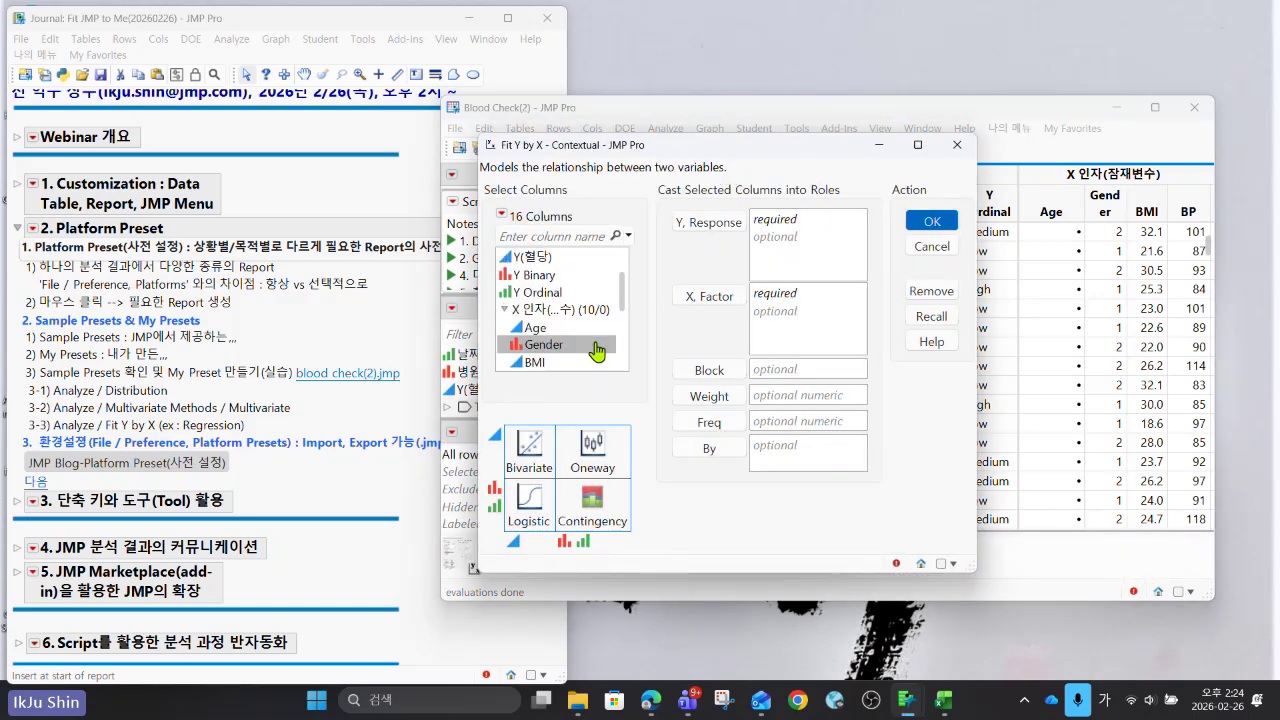
left_click(578, 346)
left_click(577, 327)
left_click(709, 296)
scroll(585, 300, "up", 1)
left_click(580, 305, "ctrl")
scroll(582, 302, "up", 1)
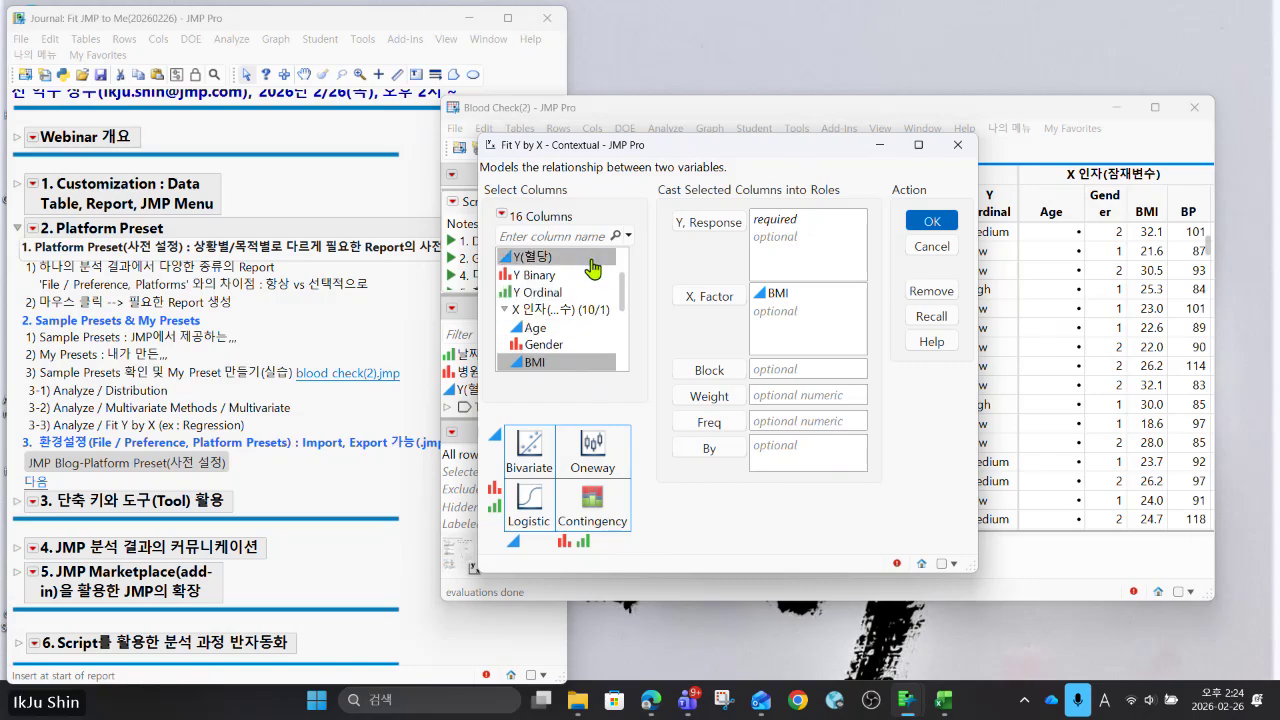
left_click(585, 258)
left_click(682, 230)
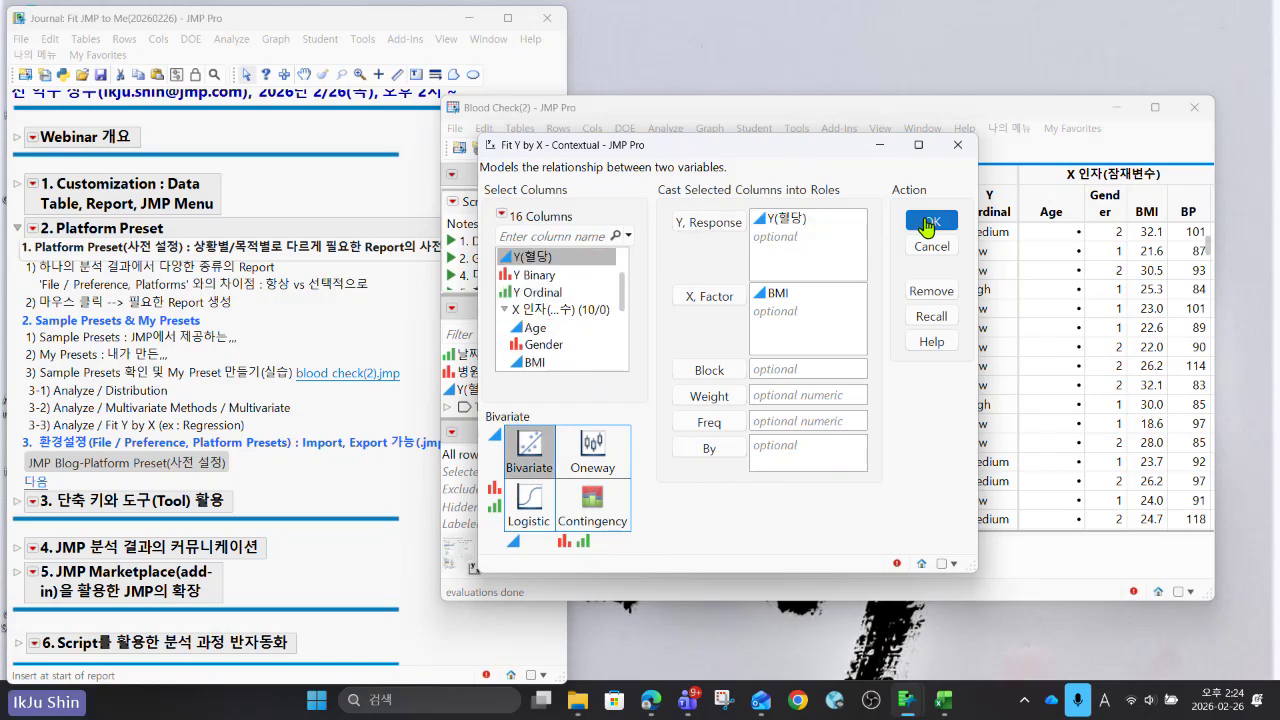
left_click(929, 222)
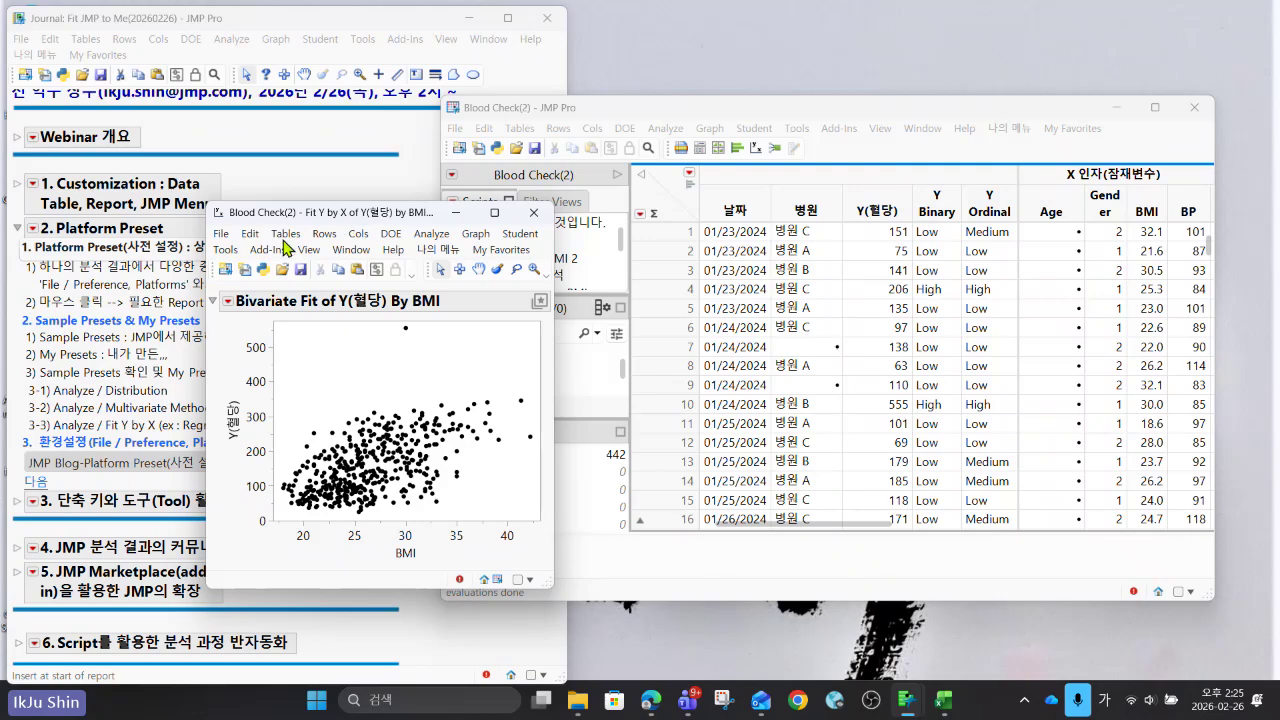
Add Histogram Borders and Summary Statistics to the Bivariate Fit of Y(혈당) By BMI report.
left_click(229, 302)
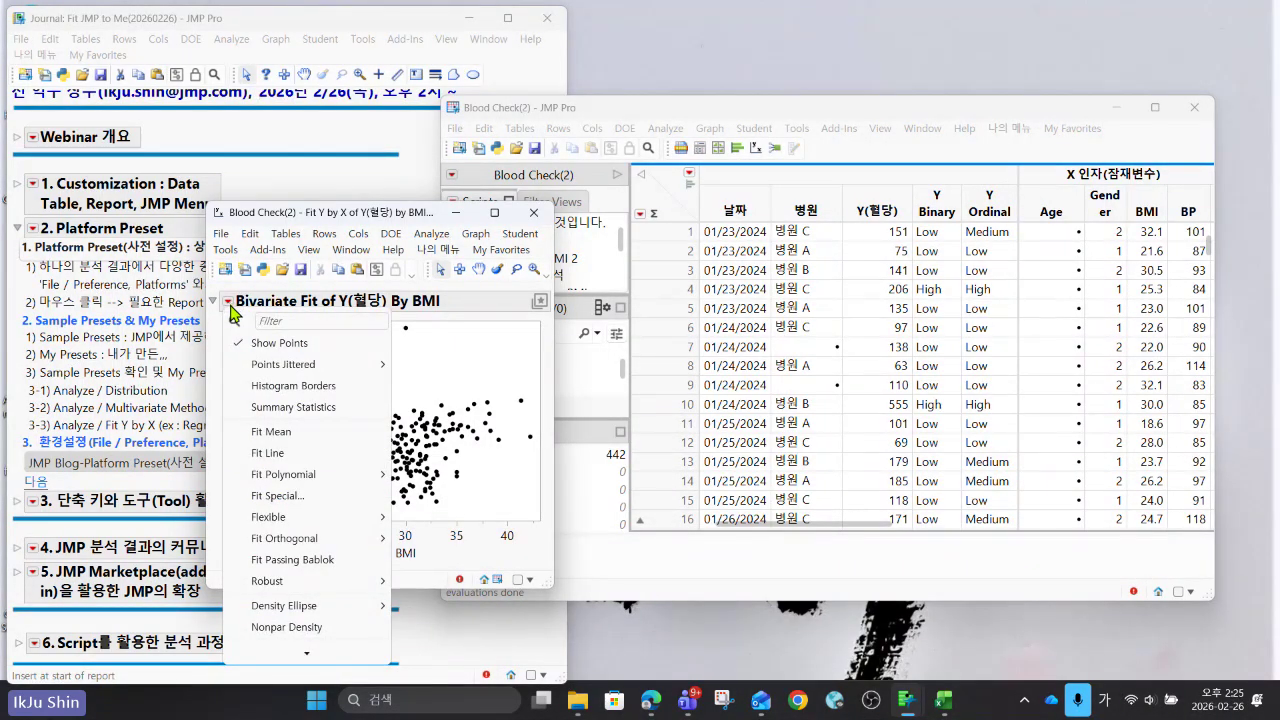
left_click(249, 387)
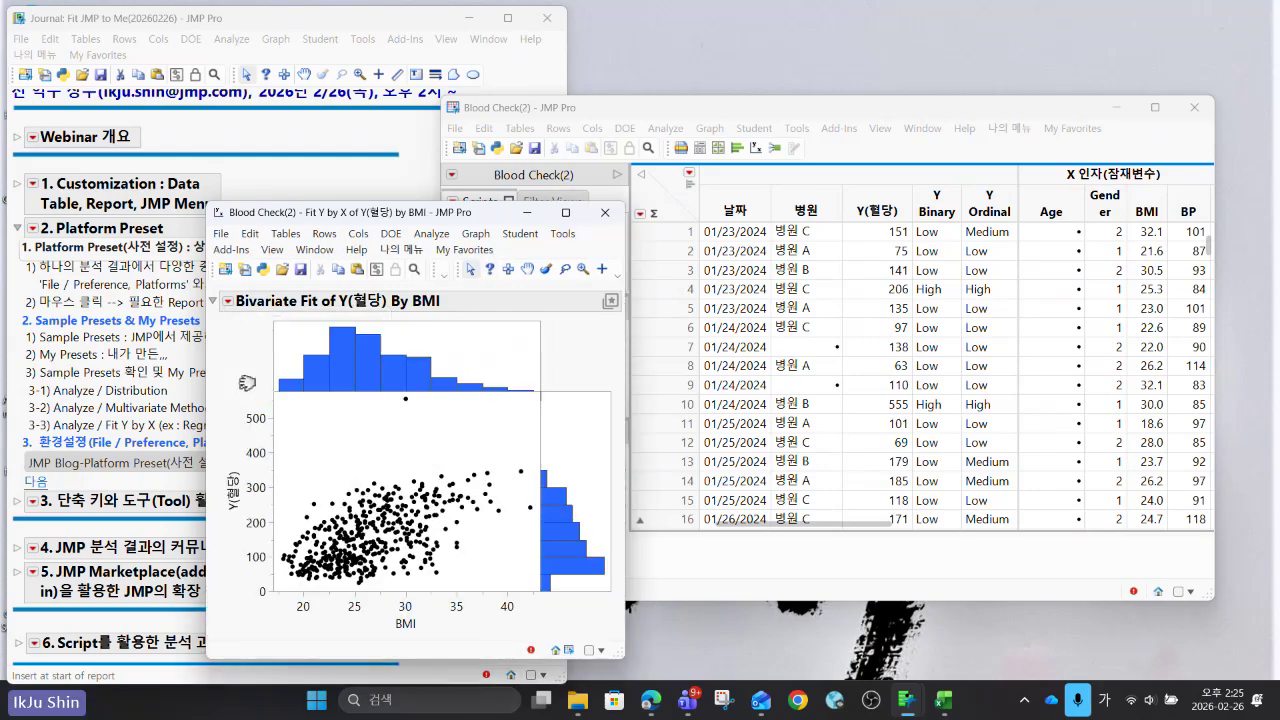
left_click(228, 301)
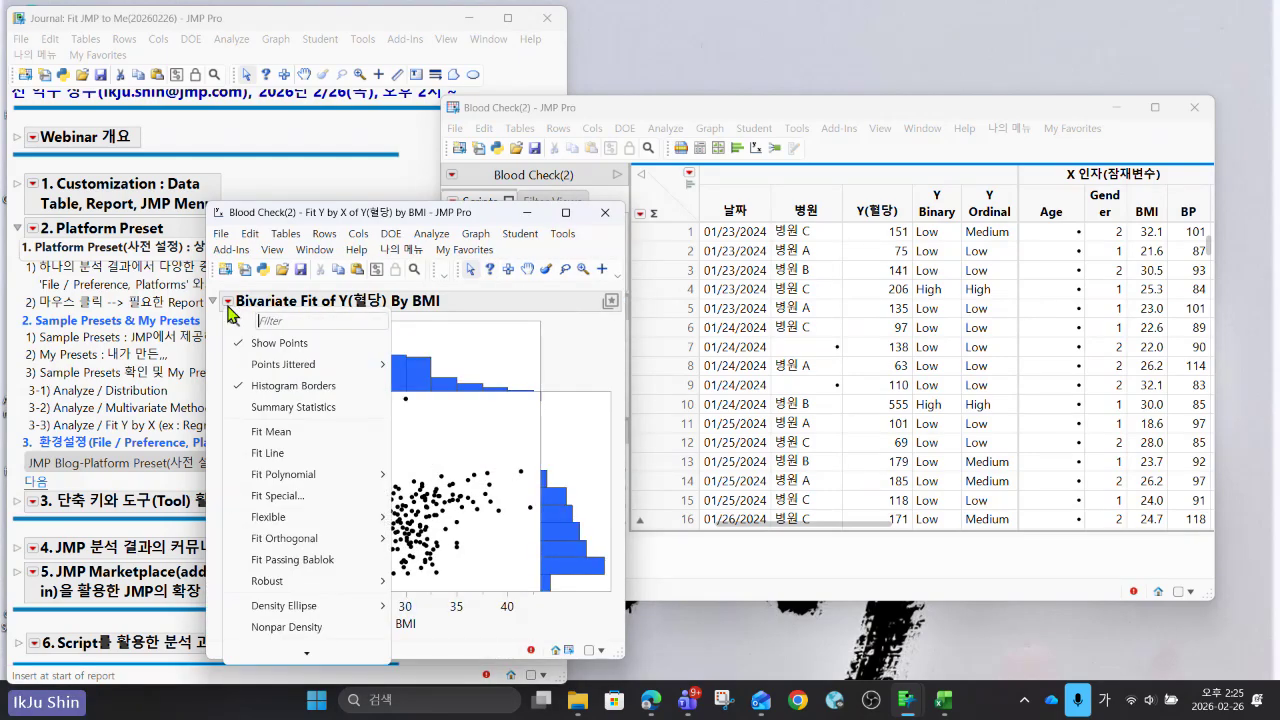
left_click(276, 406)
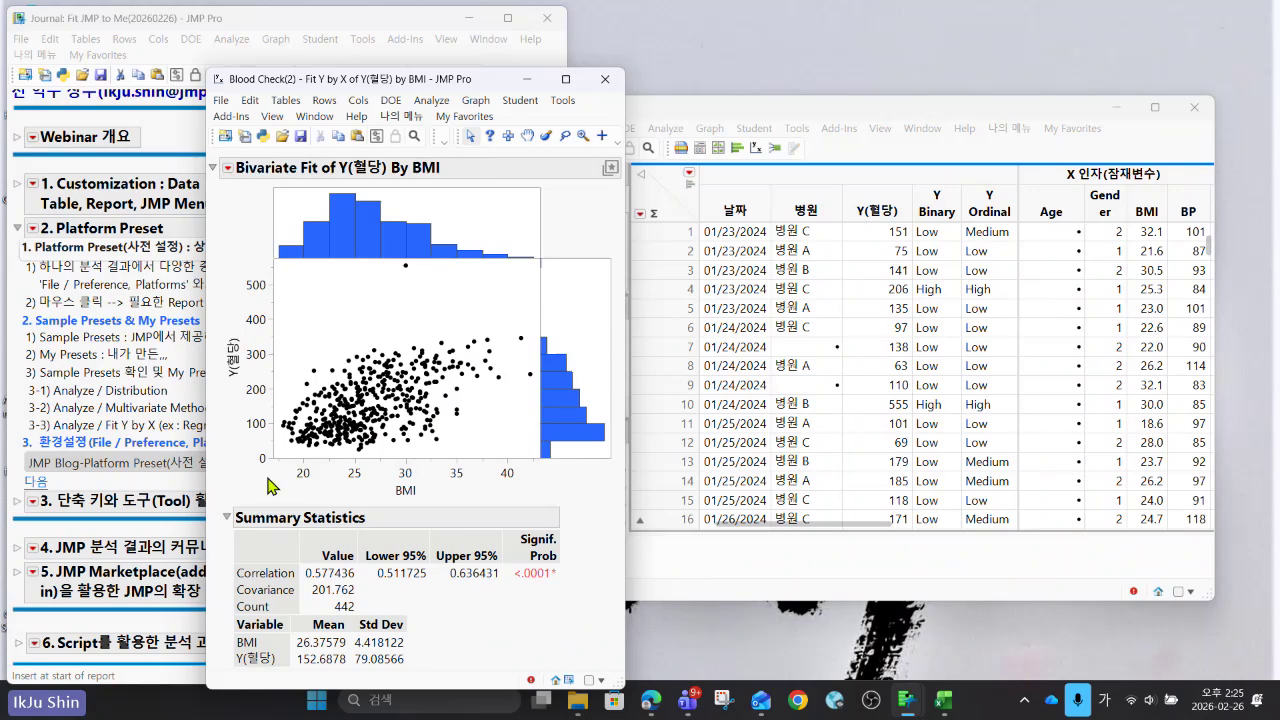
Add a Fit Line to the Bivariate Fit of Y(혈당) By BMI report and review the Linear Fit results.
mouse_move(280, 445)
left_mouse_down()
mouse_move(520, 322)
mouse_move(518, 290)
left_mouse_up()
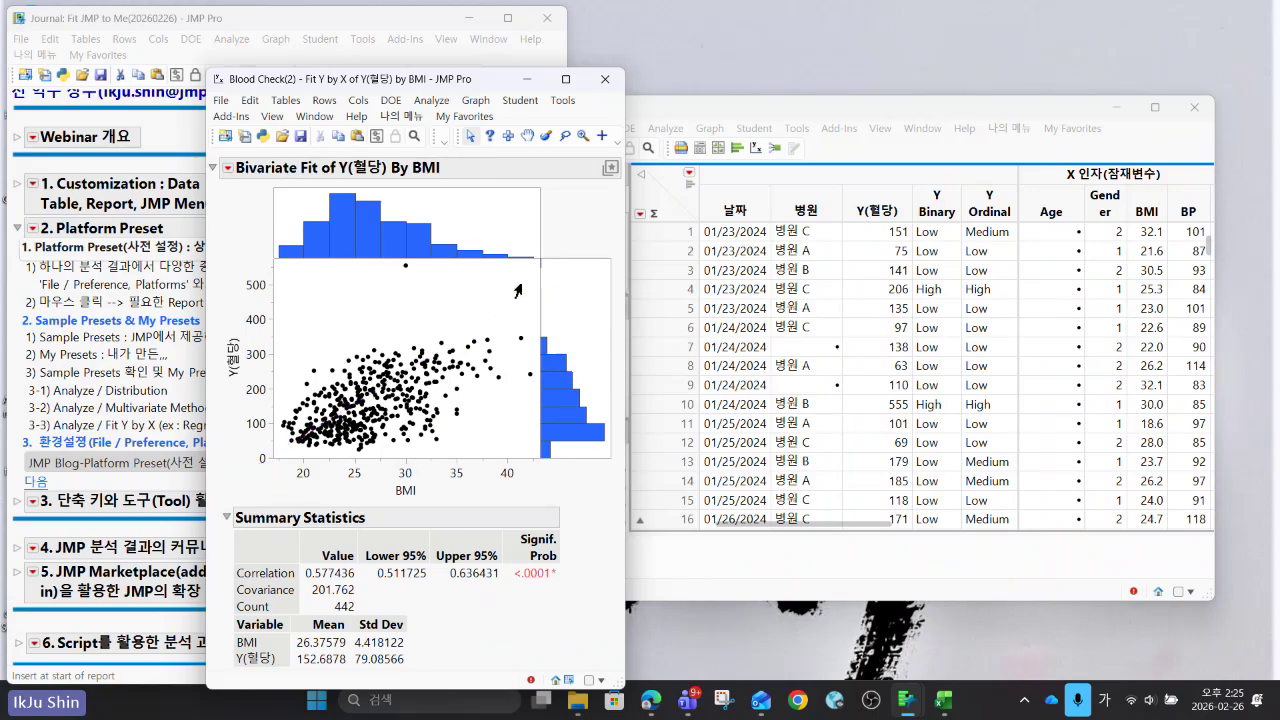
left_click(229, 176)
left_click(273, 330)
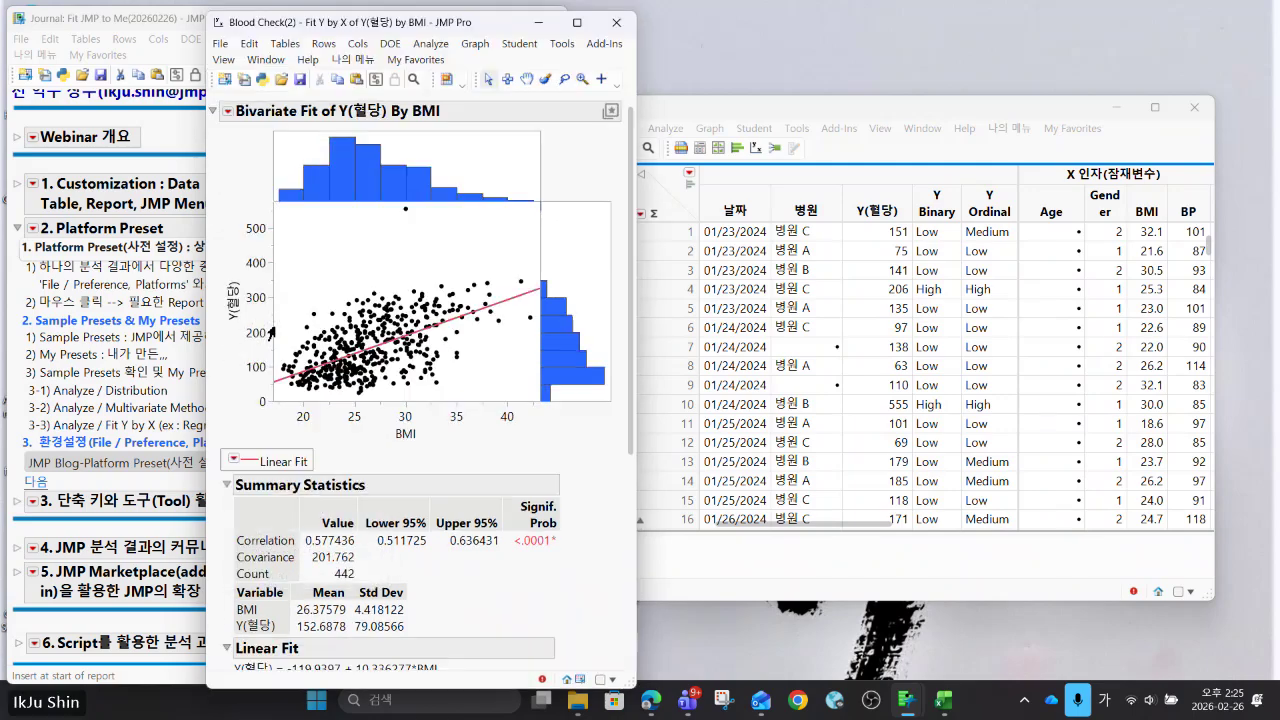
scroll(478, 400, "down", 6)
scroll(482, 400, "up", 6)
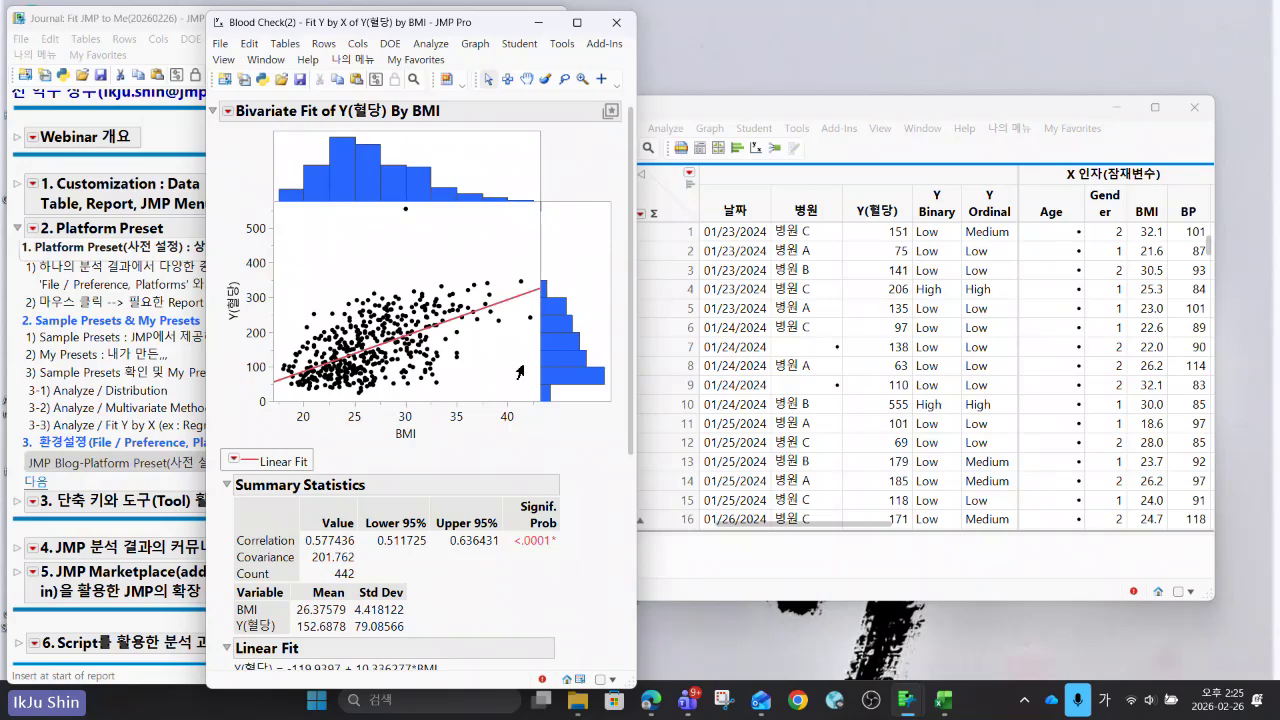
scroll(548, 447, "down", 5)
scroll(548, 447, "up", 5)
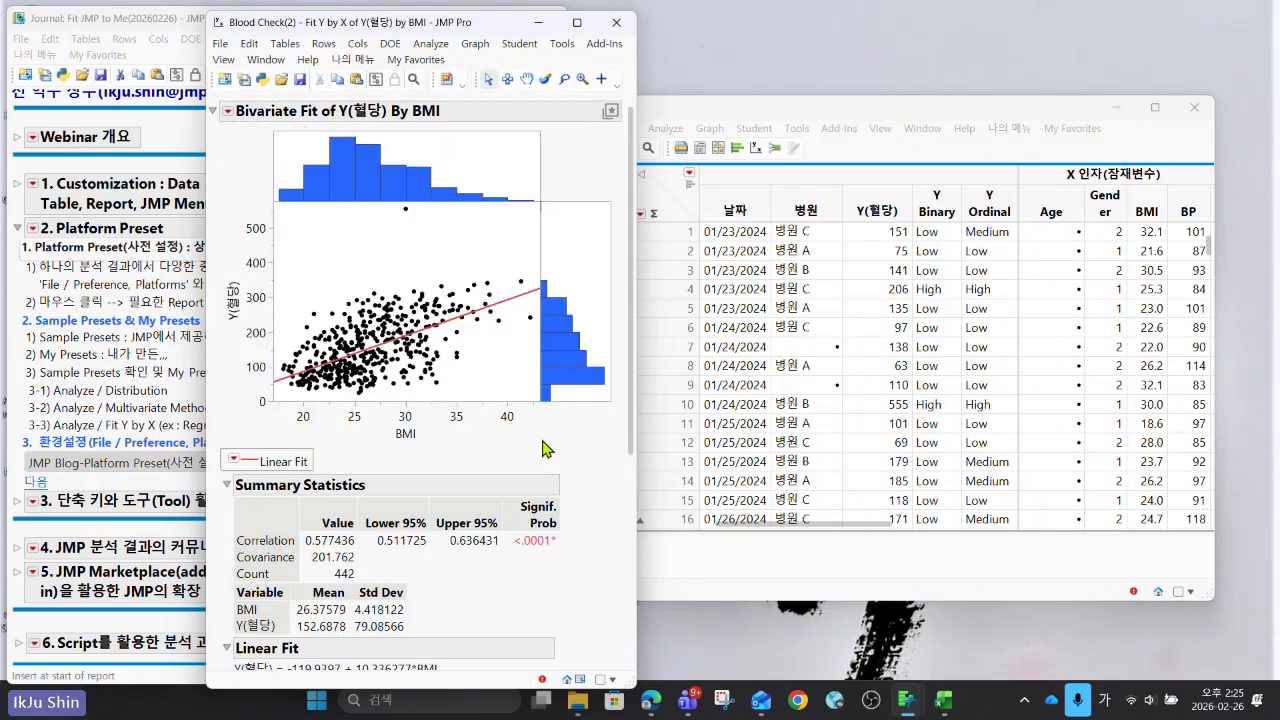
Save the Bivariate report's settings as a new preset named 나의 회귀 in the My Presets folder.
left_click(611, 111)
mouse_move(672, 176)
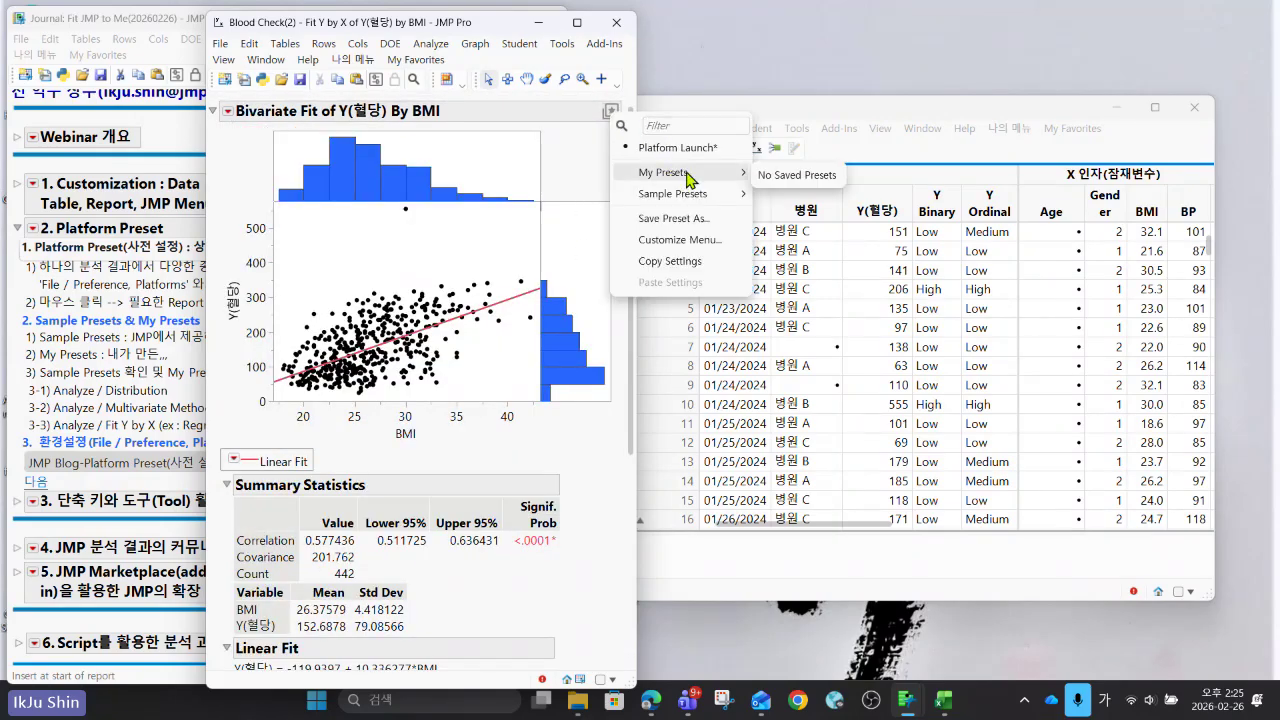
left_click(672, 218)
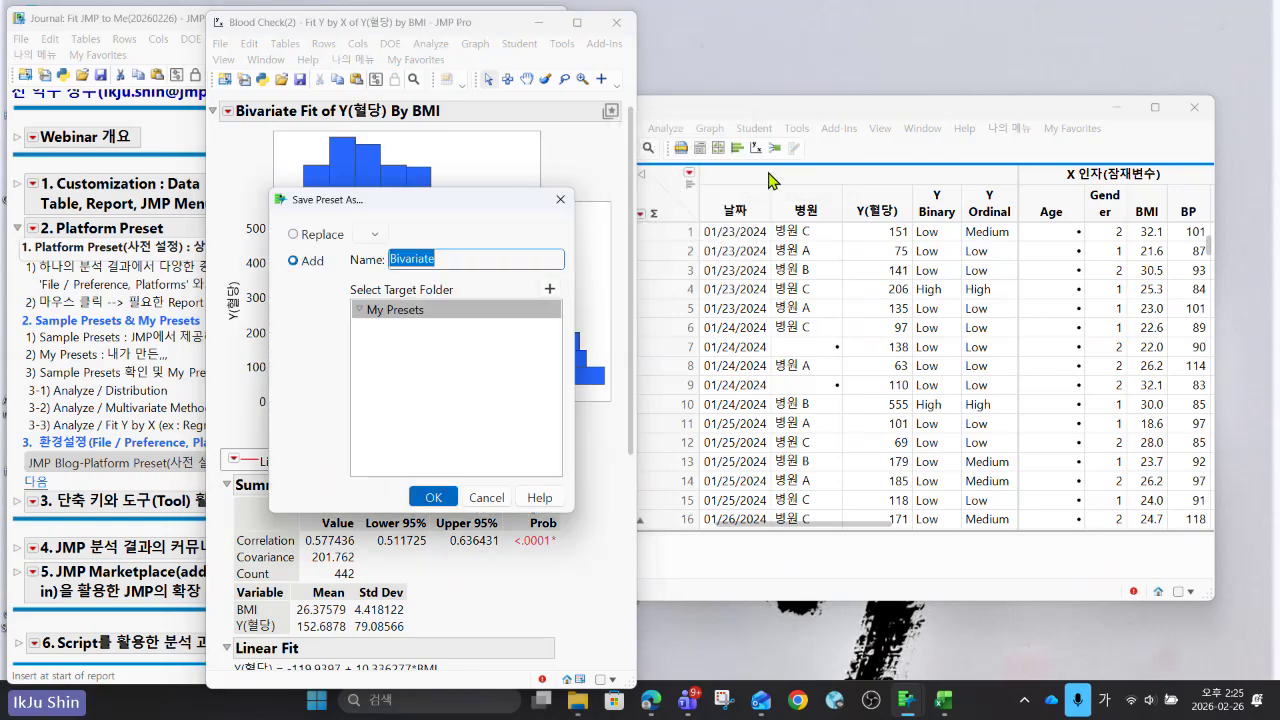
left_click(547, 257)
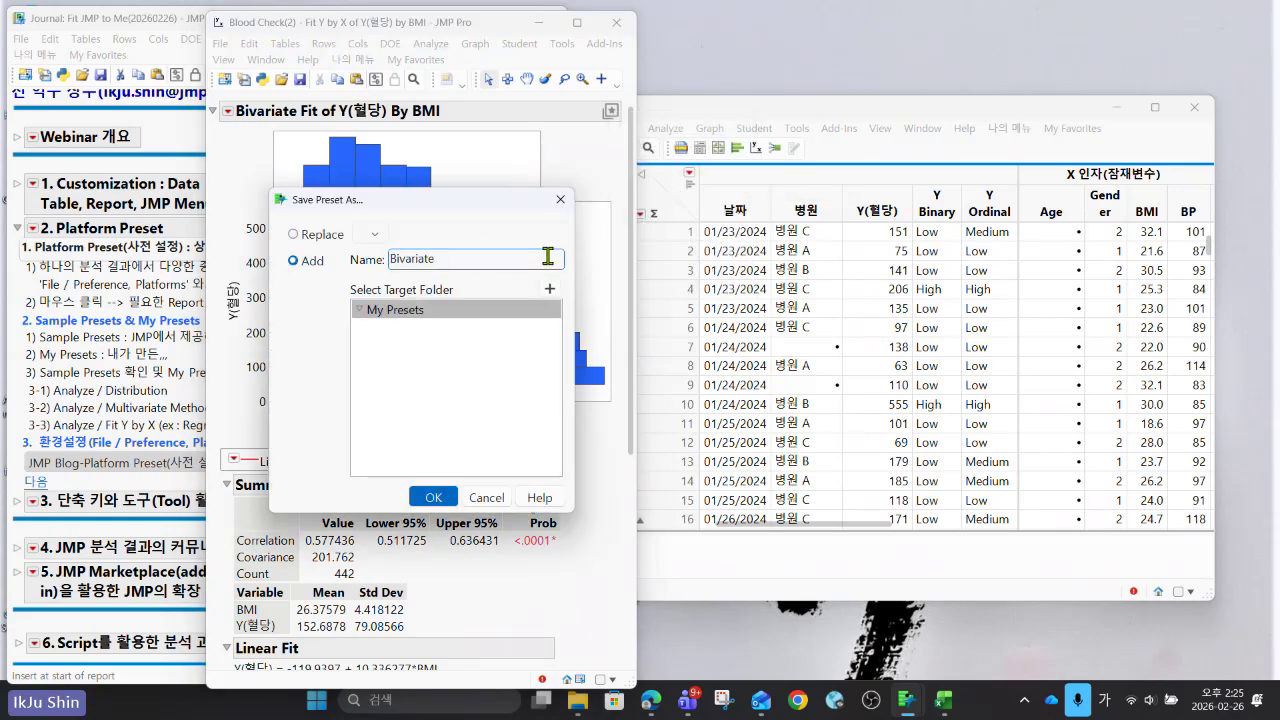
key("BackSpace")
key("BackSpace")
key("BackSpace")
key("BackSpace")
key("BackSpace")
key("BackSpace")
key("BackSpace")
key("BackSpace")
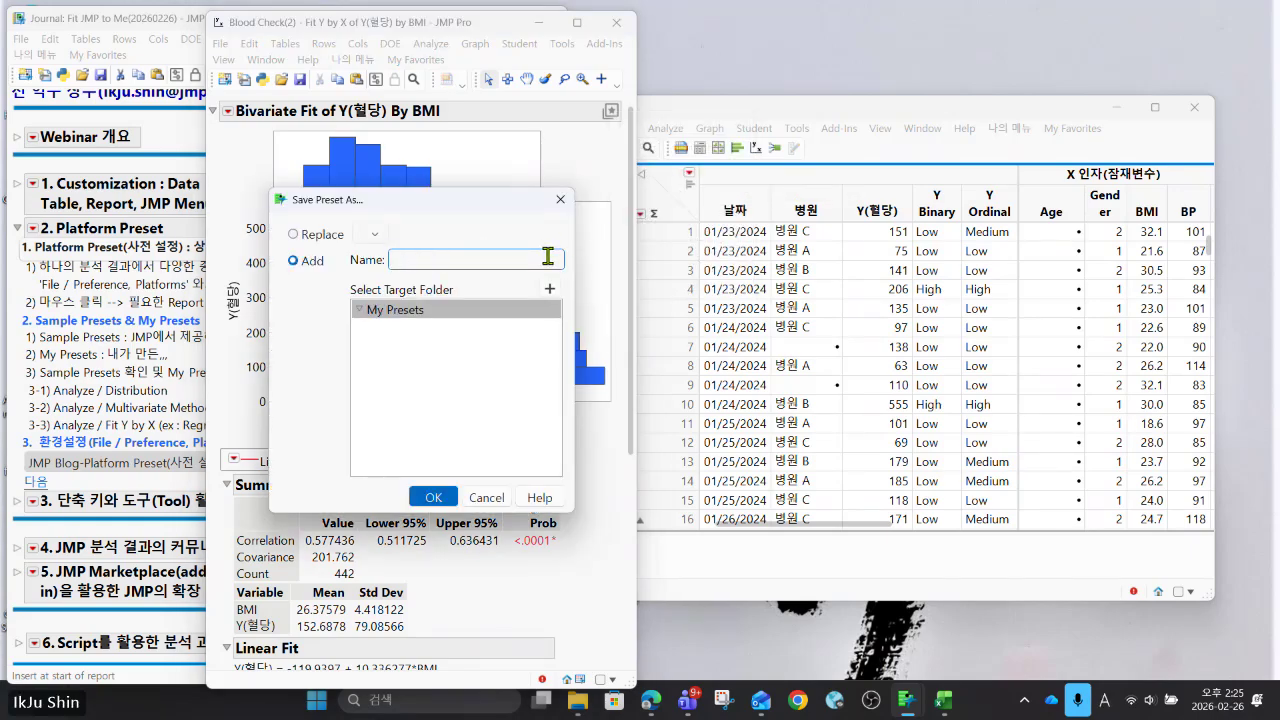
type("14036")
key("BackSpace")
key("BackSpace")
key("BackSpace")
key("BackSpace")
key("BackSpace")
key("Hangul")
type("니의 회귀")
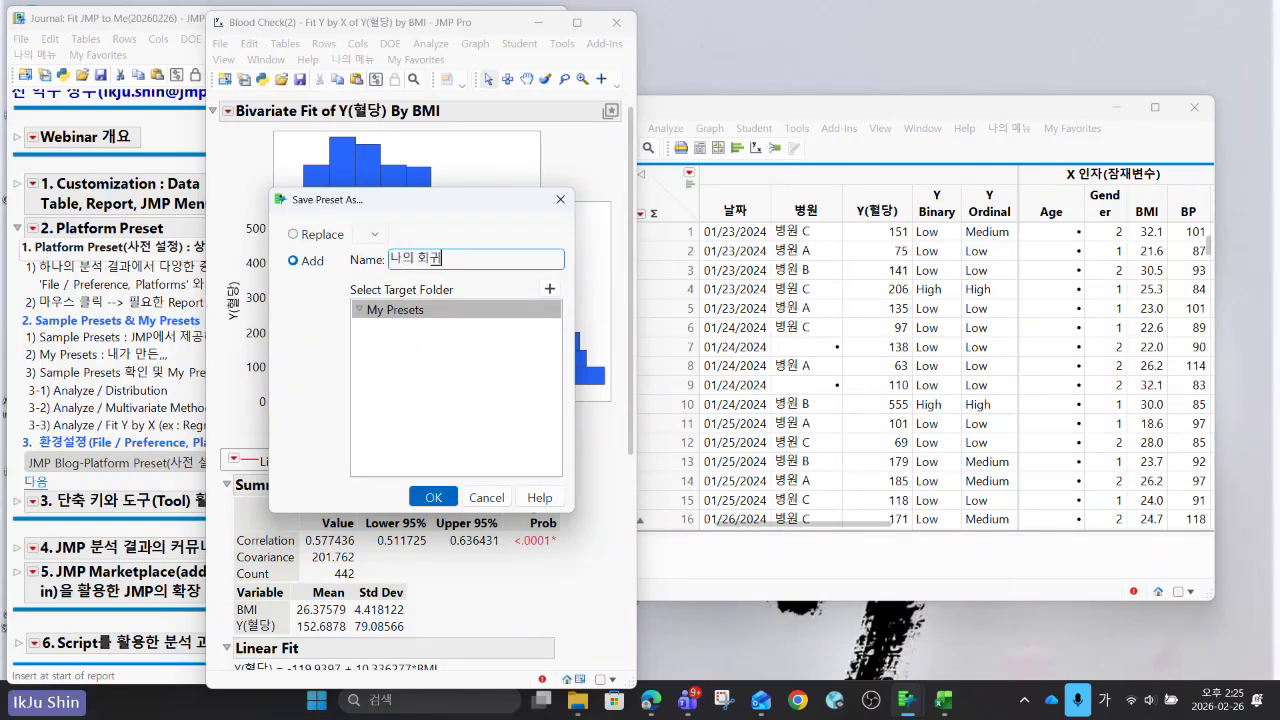
left_click(433, 497)
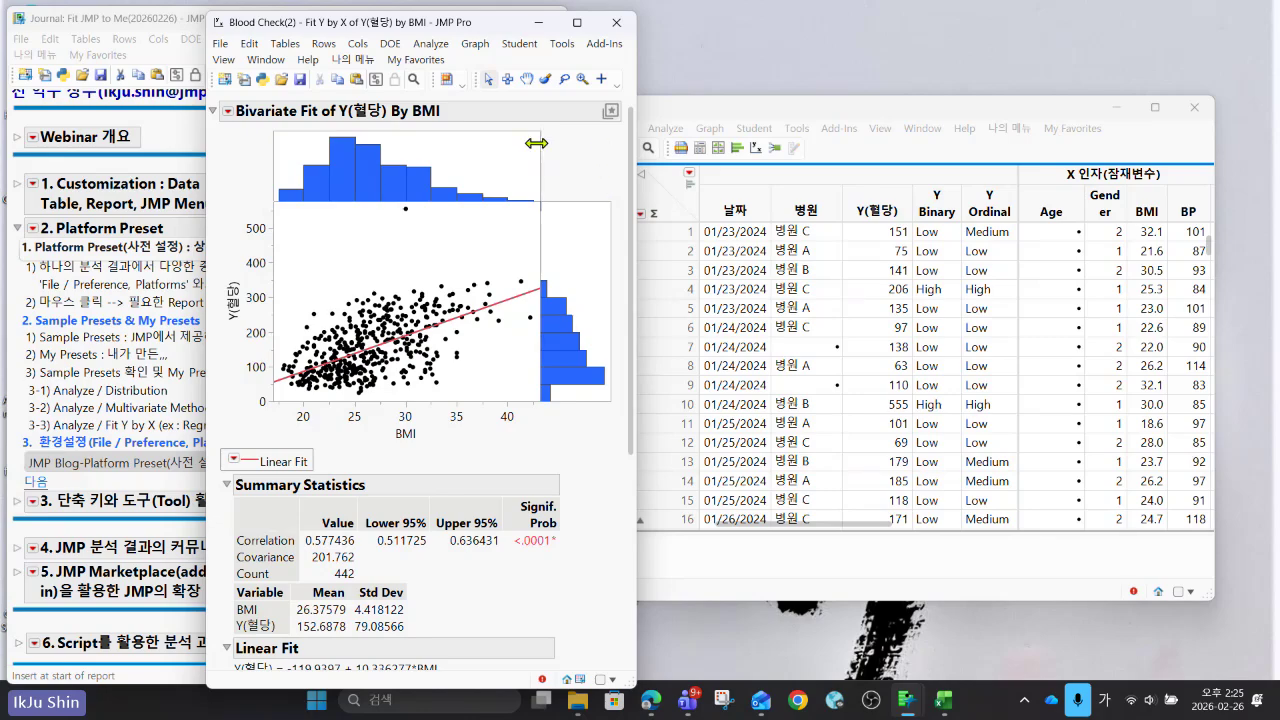
Return the Bivariate report to its Platform Launch state and apply the saved 나의 회귀 preset.
left_click(610, 112)
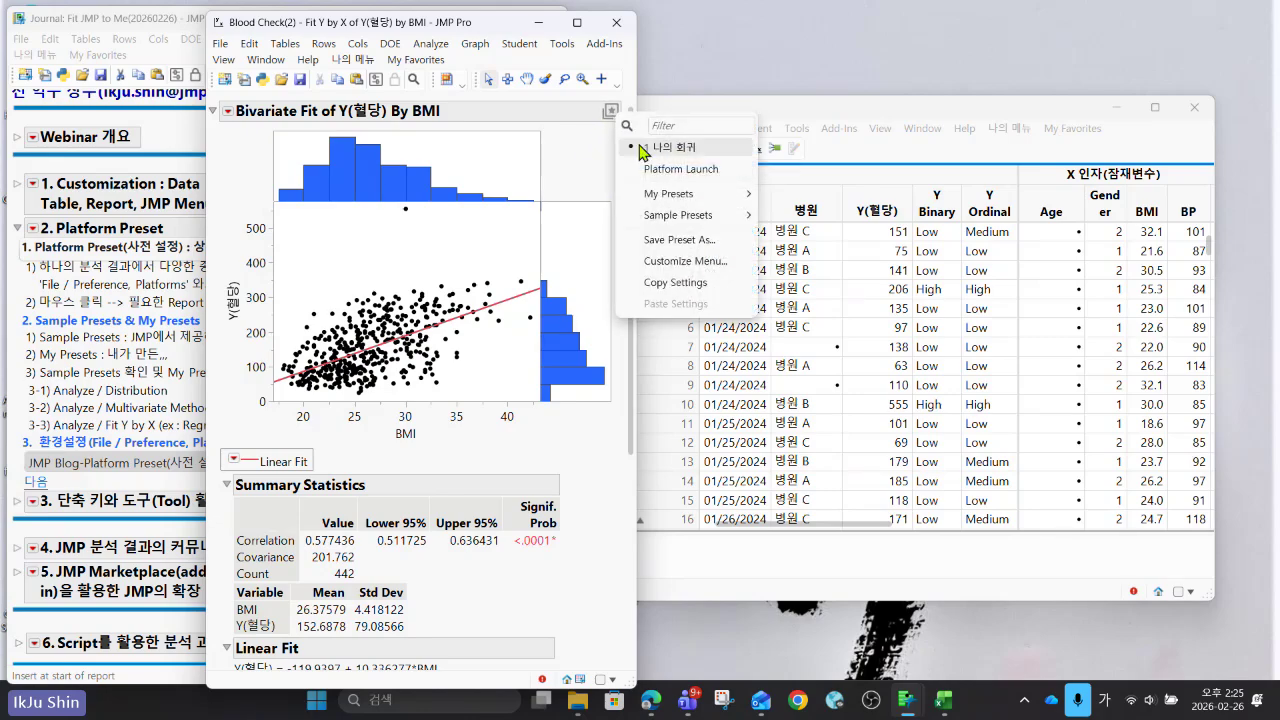
mouse_move(638, 195)
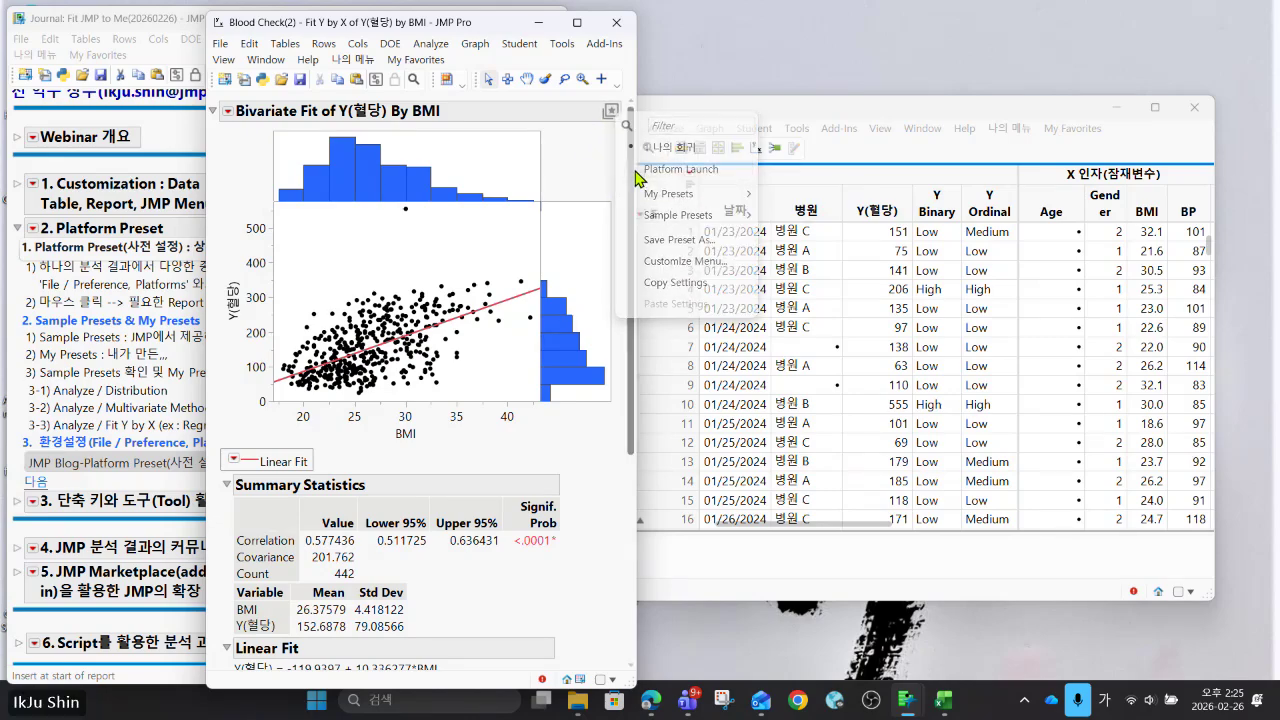
left_click(802, 195)
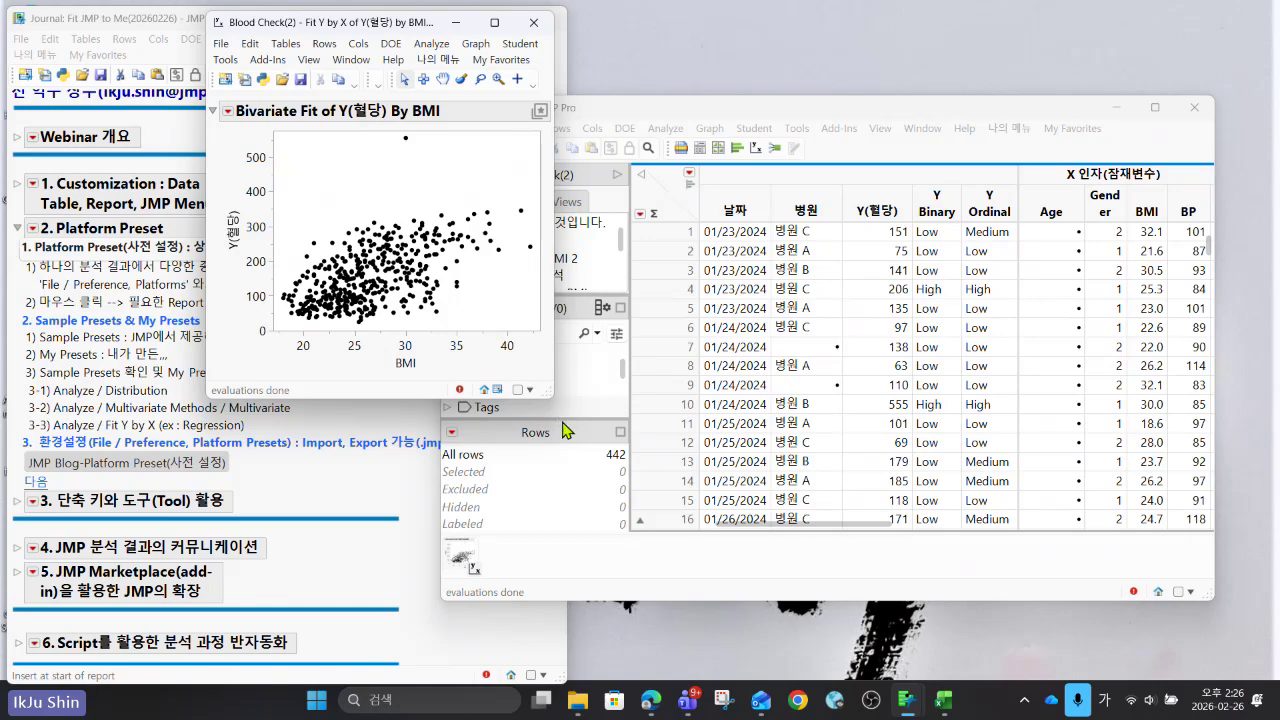
left_click(540, 112)
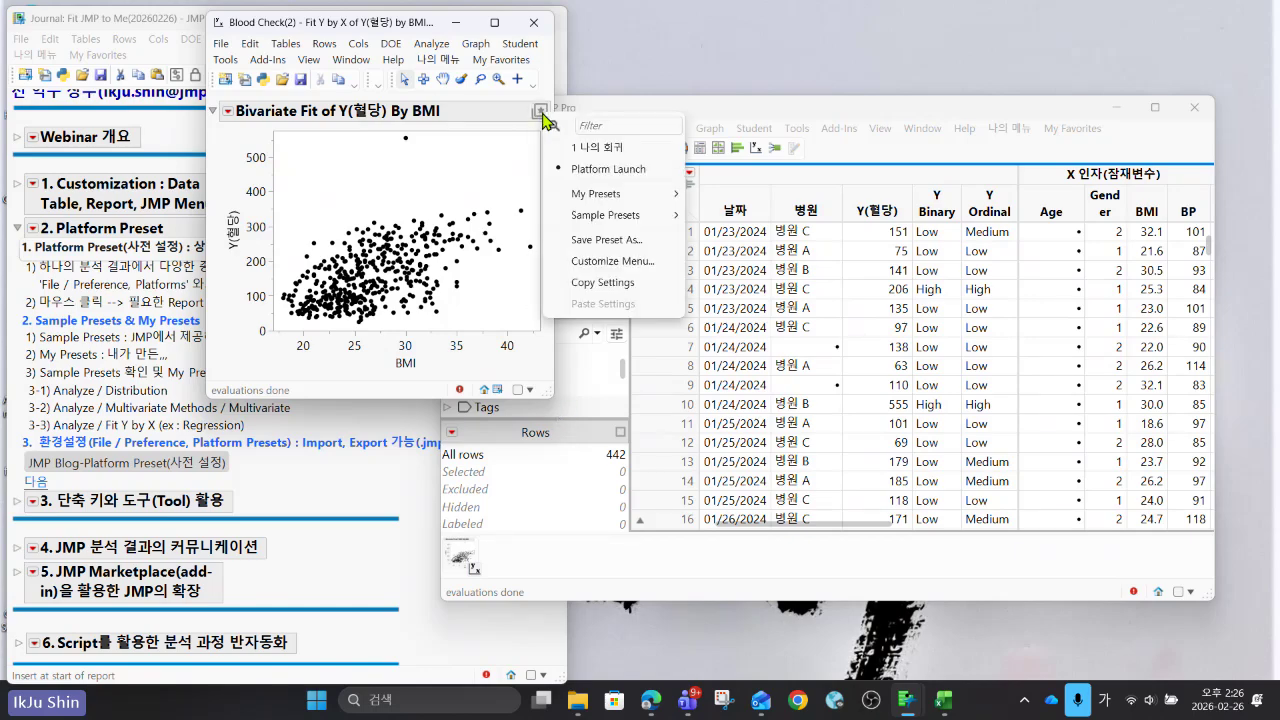
left_click(605, 149)
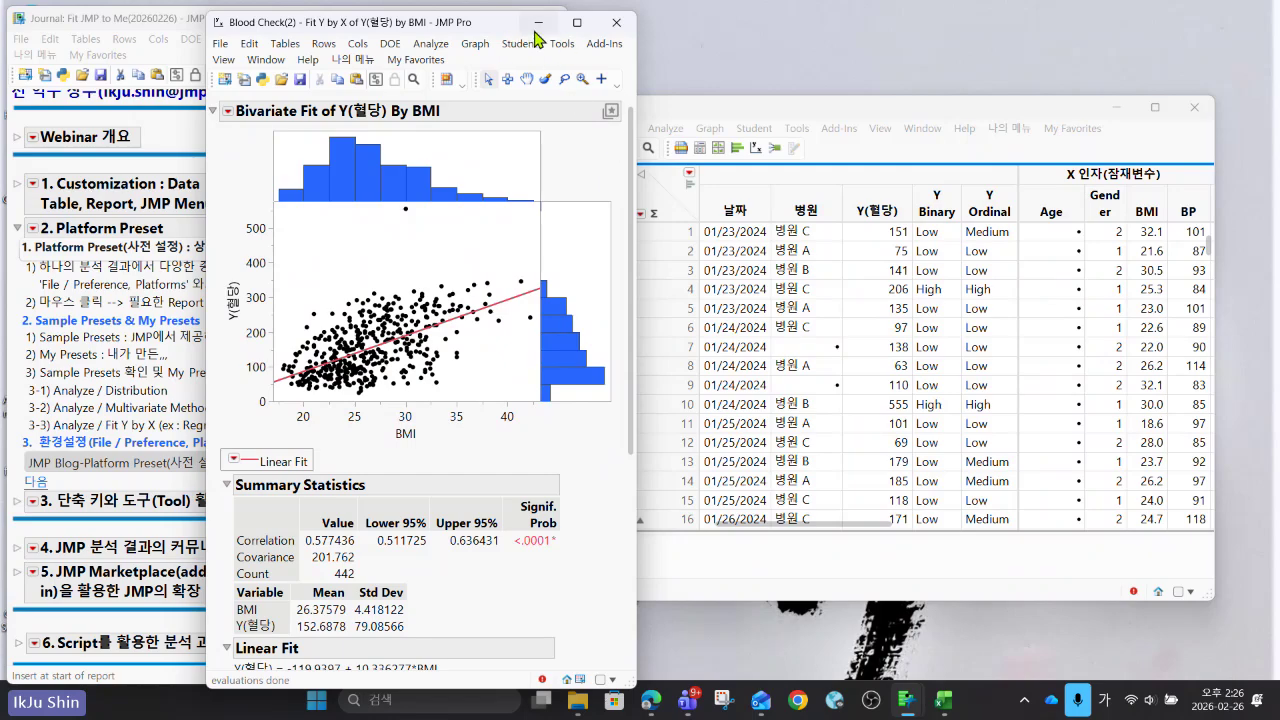
Close the Bivariate Fit of Y(혈당) By BMI report and return to the webinar journal.
left_click(617, 24)
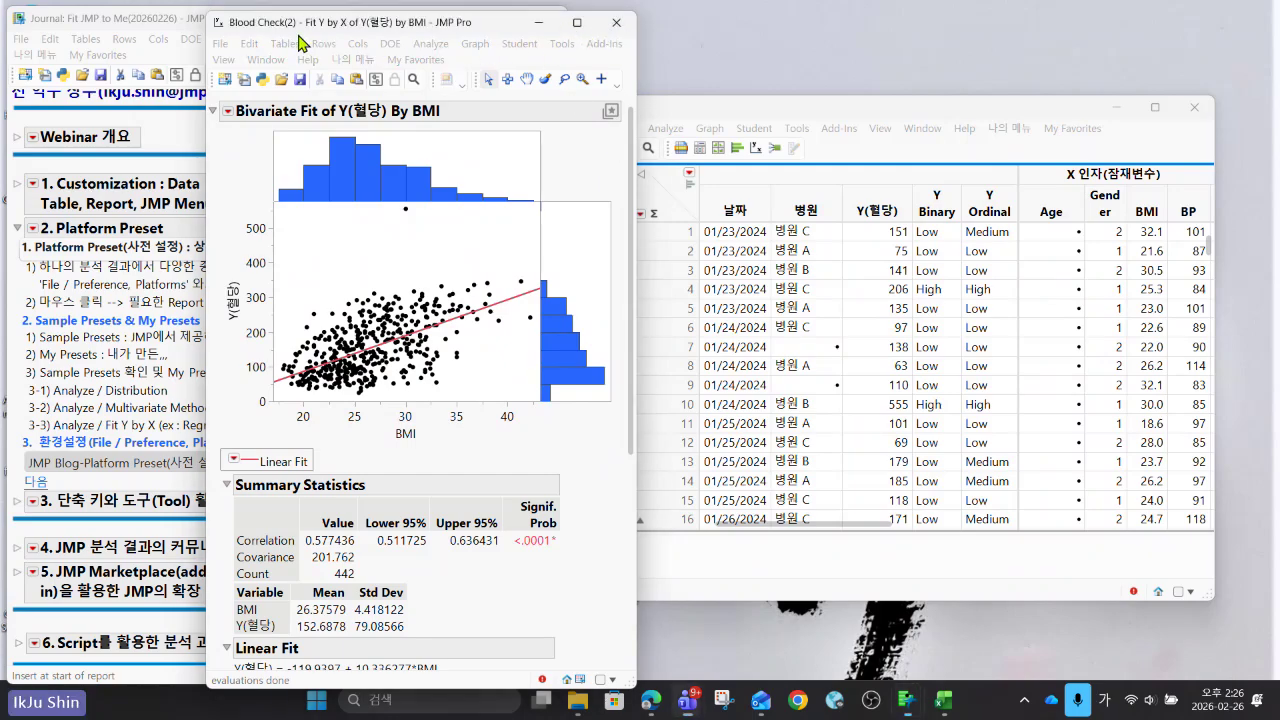
double_click(316, 22)
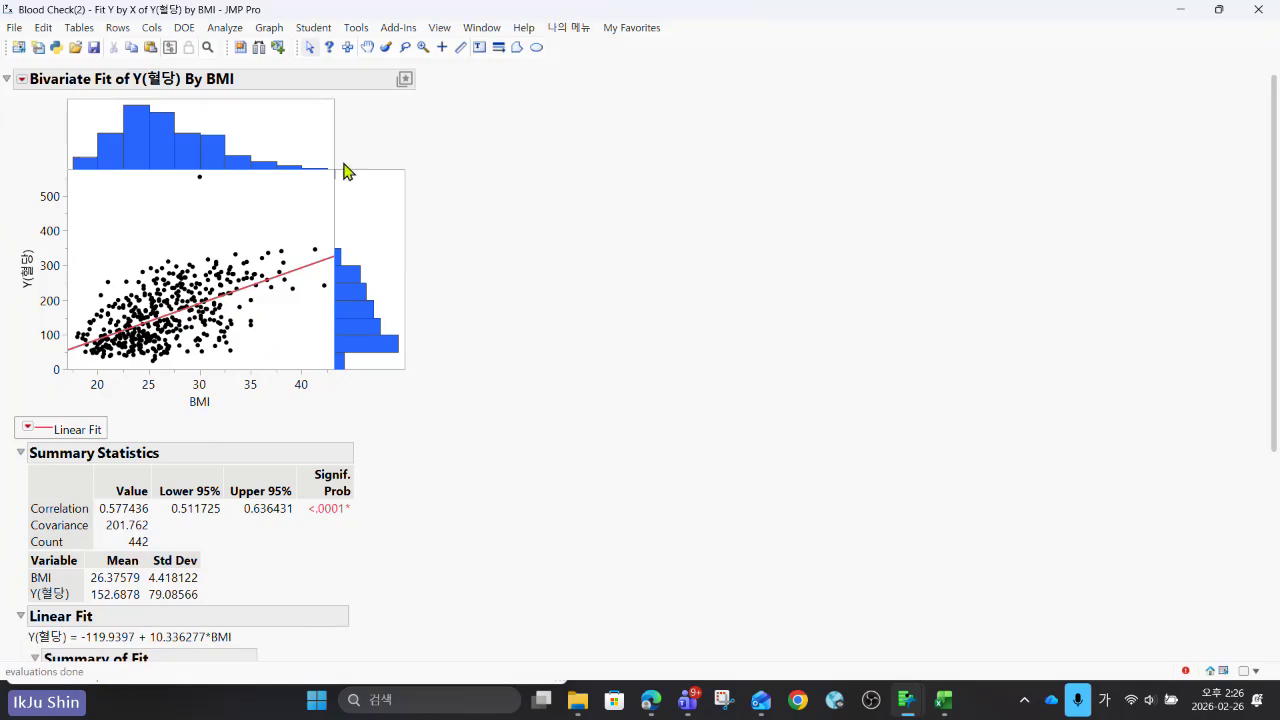
left_click(1258, 9)
left_click(376, 432)
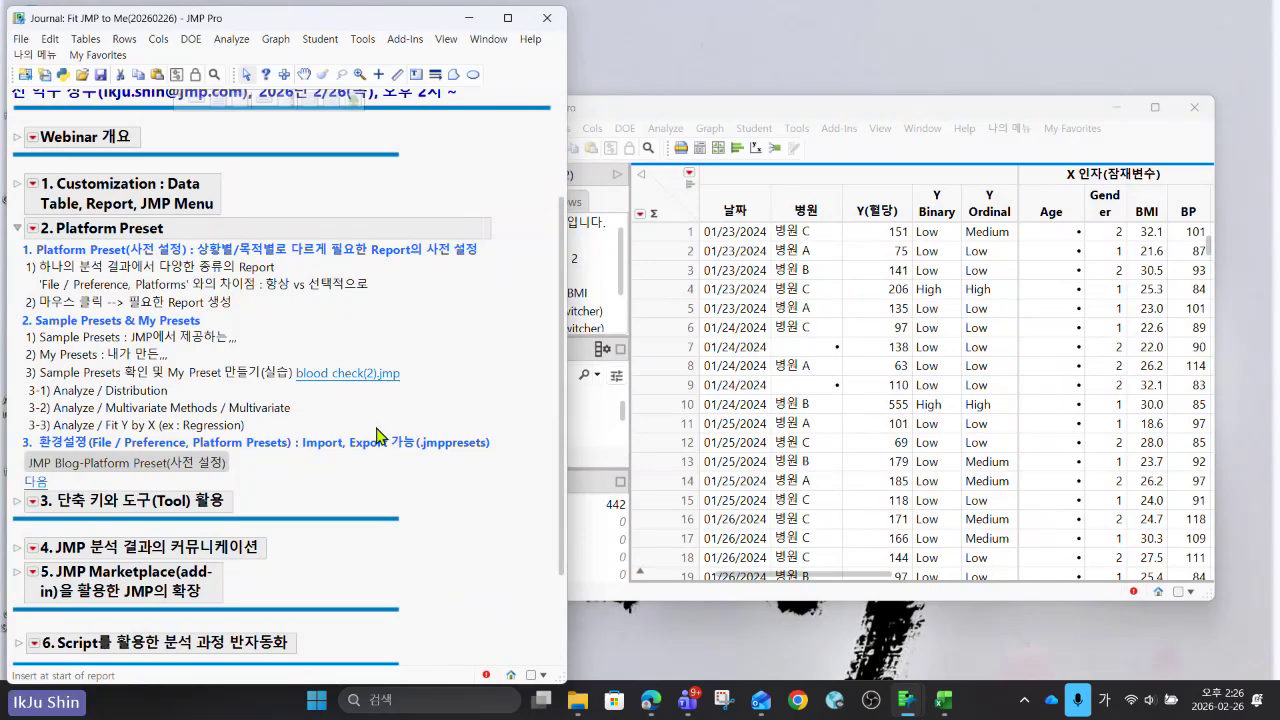
Open the Platform Presets page of Preferences from the Blood Check(2) table.
left_click(643, 116)
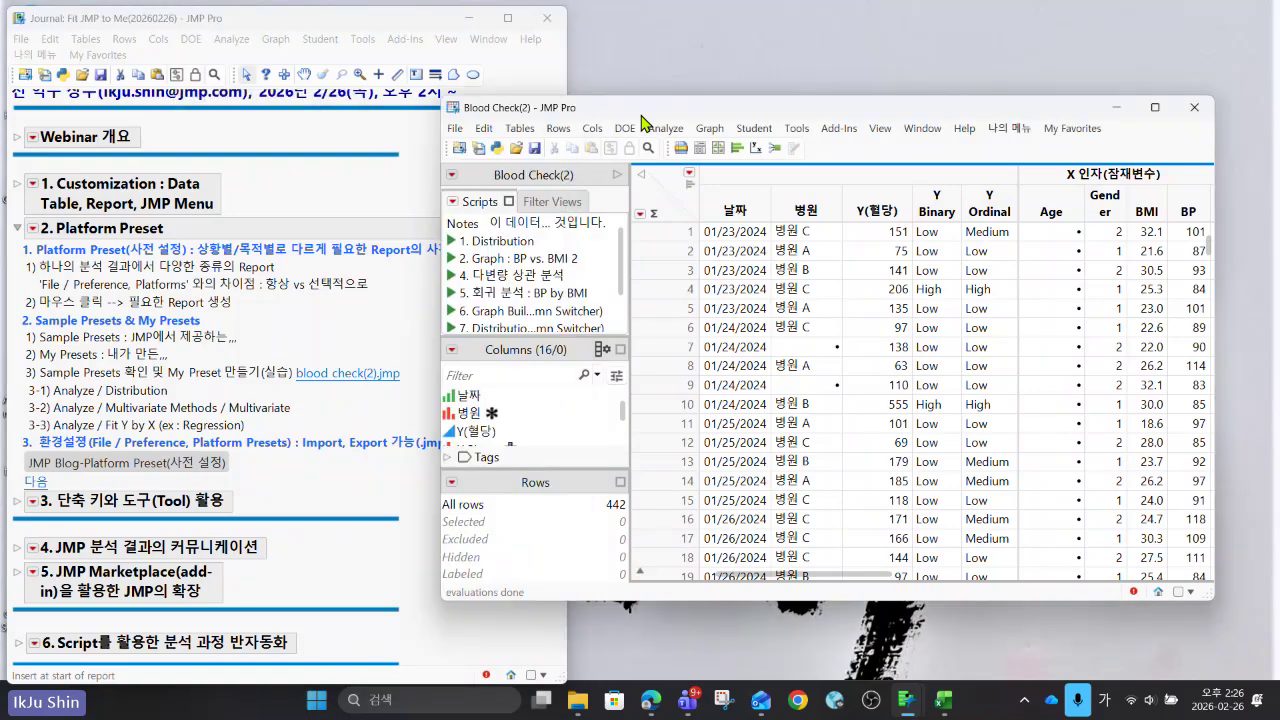
left_click(455, 130)
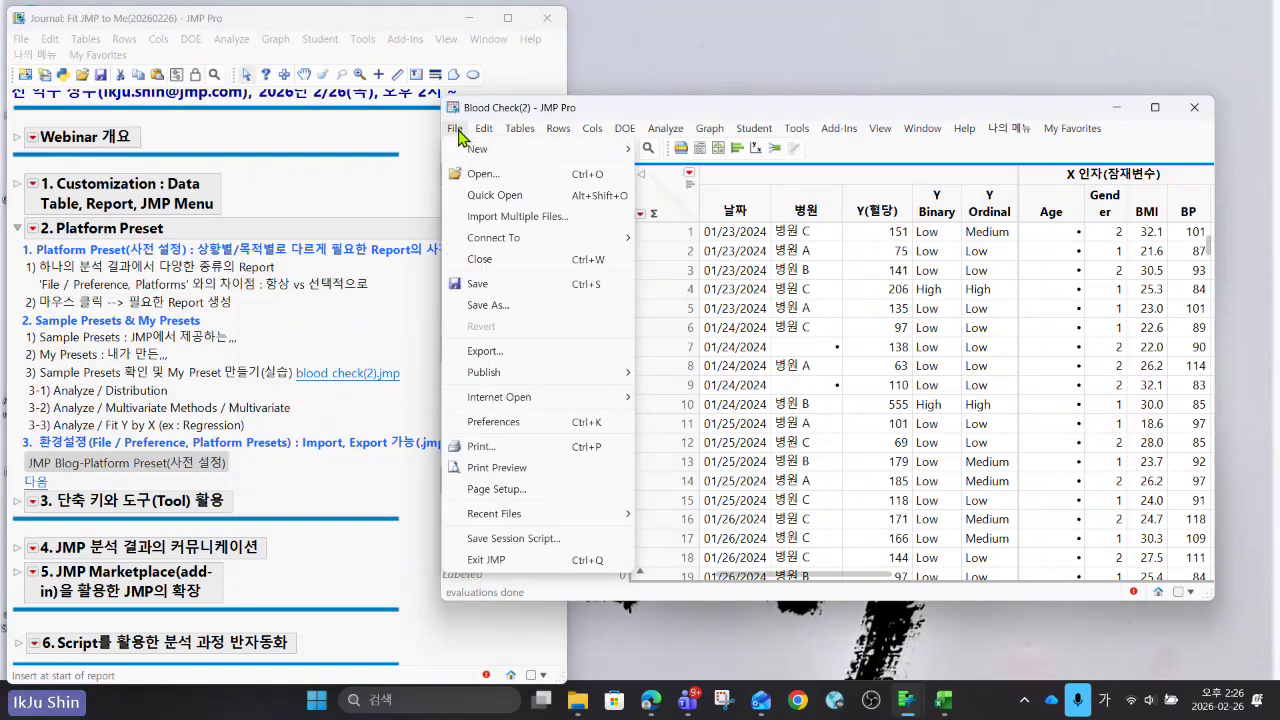
left_click(517, 421)
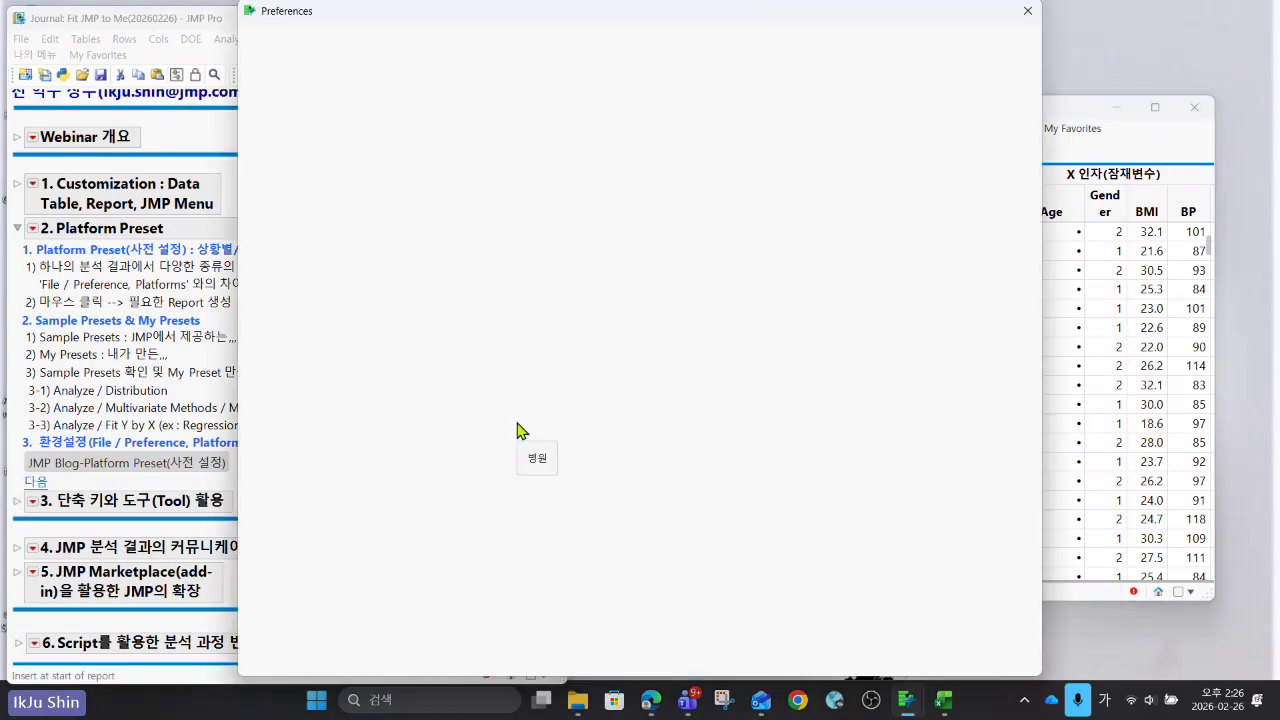
left_click(318, 379)
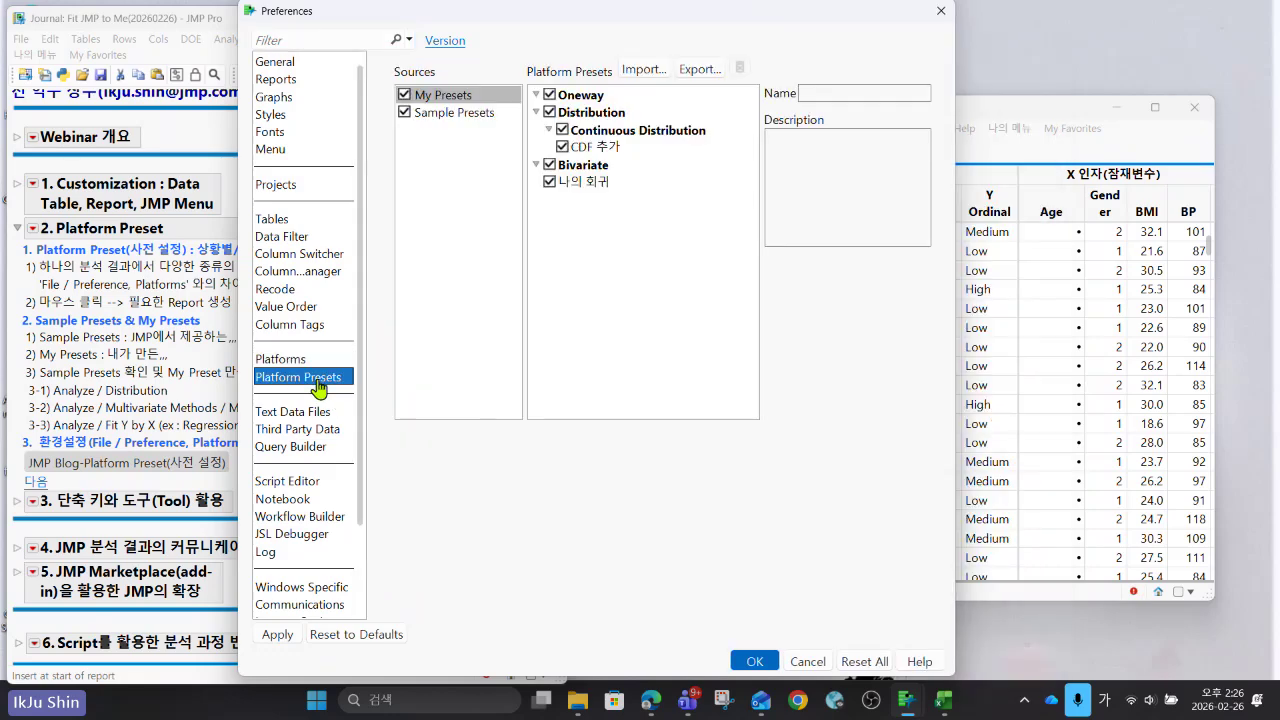
Review the presets listed under Sample Presets and My Presets, and close Preferences.
left_click(446, 113, "shift")
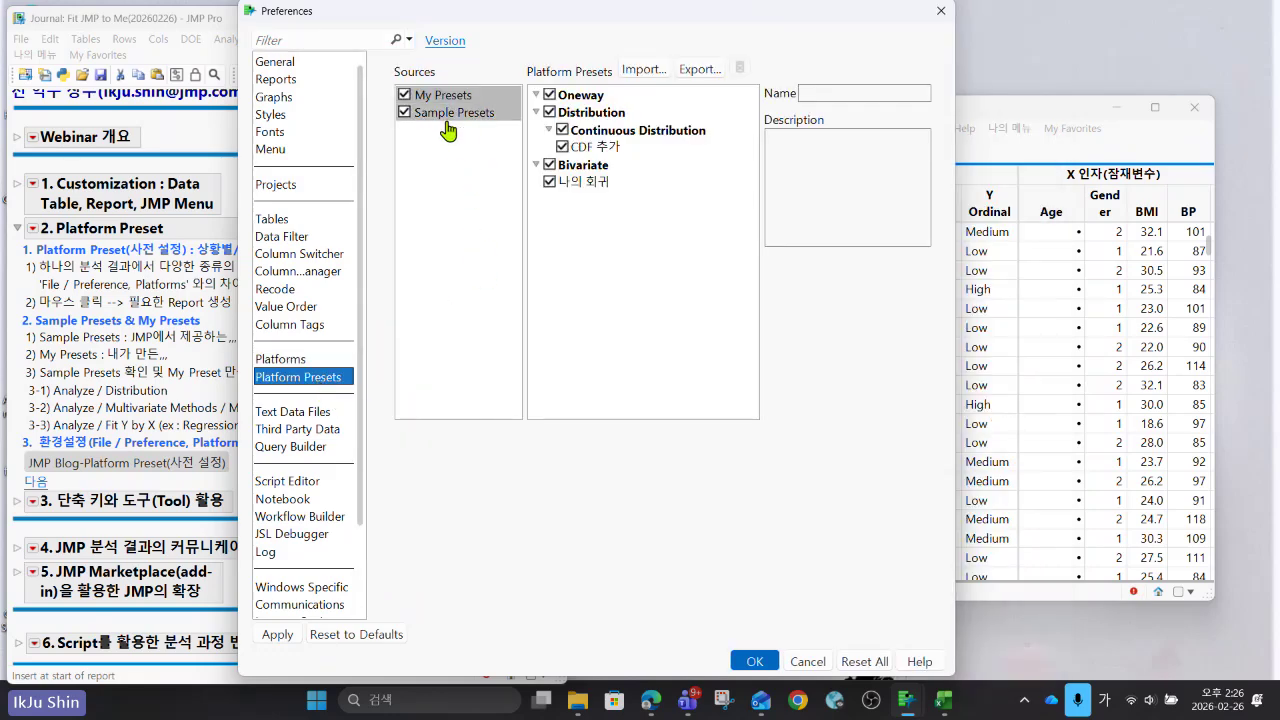
left_click(446, 116)
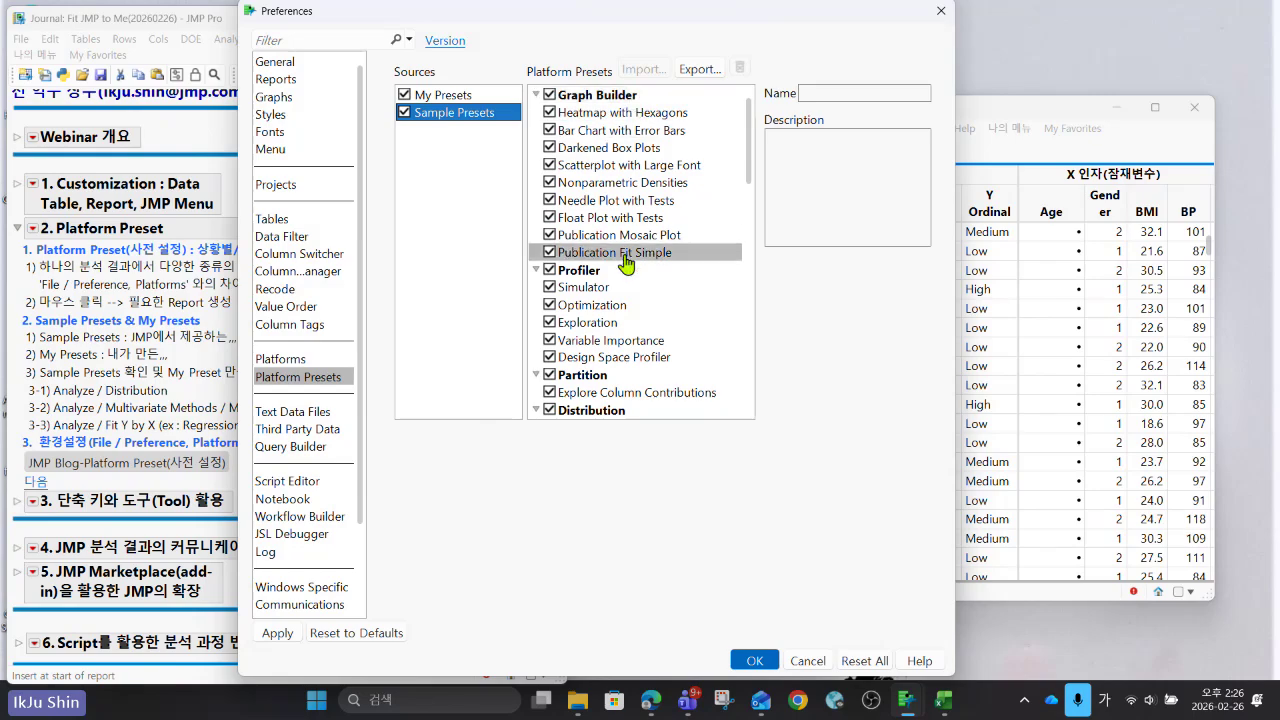
scroll(629, 276, "down", 2)
scroll(629, 278, "down", 3)
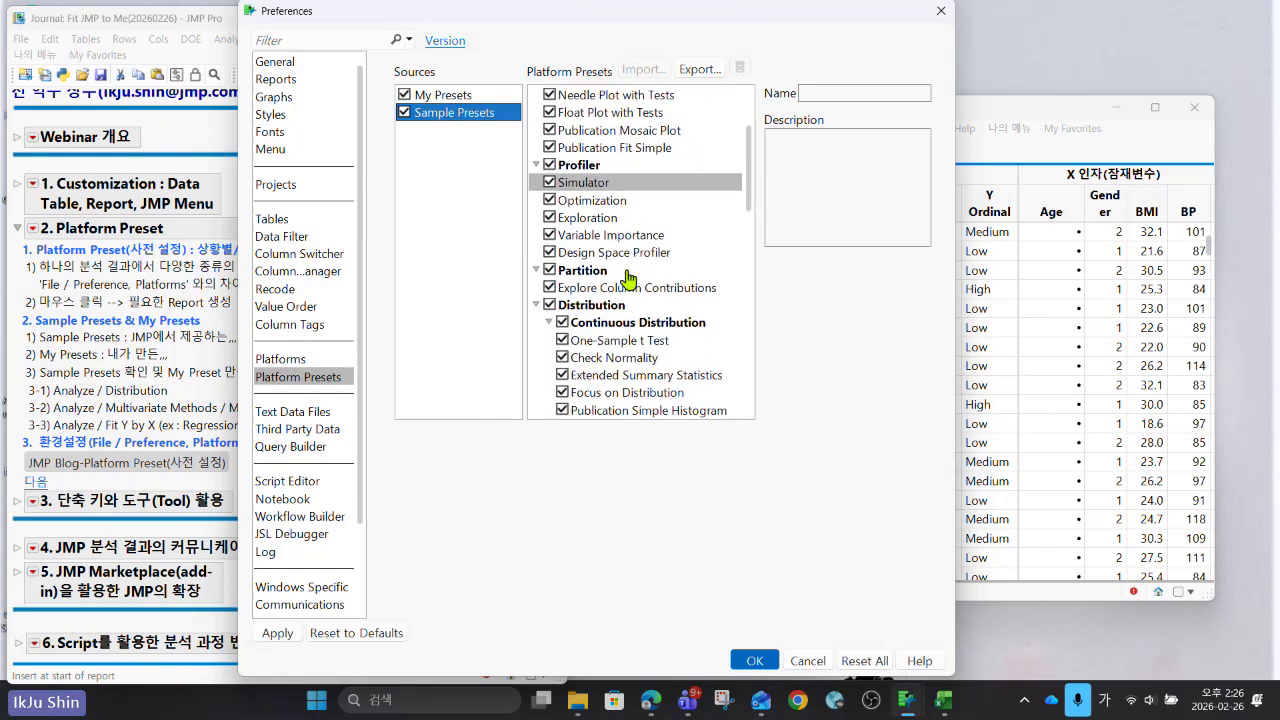
scroll(629, 287, "down", 4)
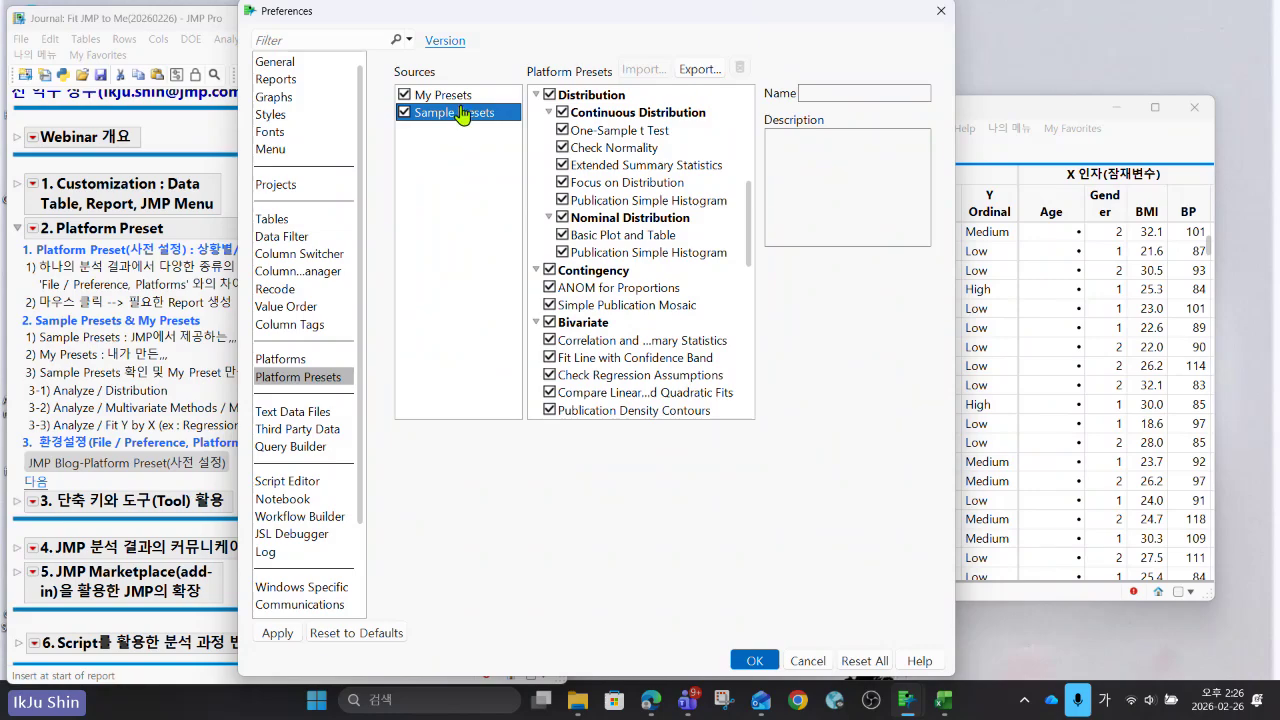
left_click(460, 97)
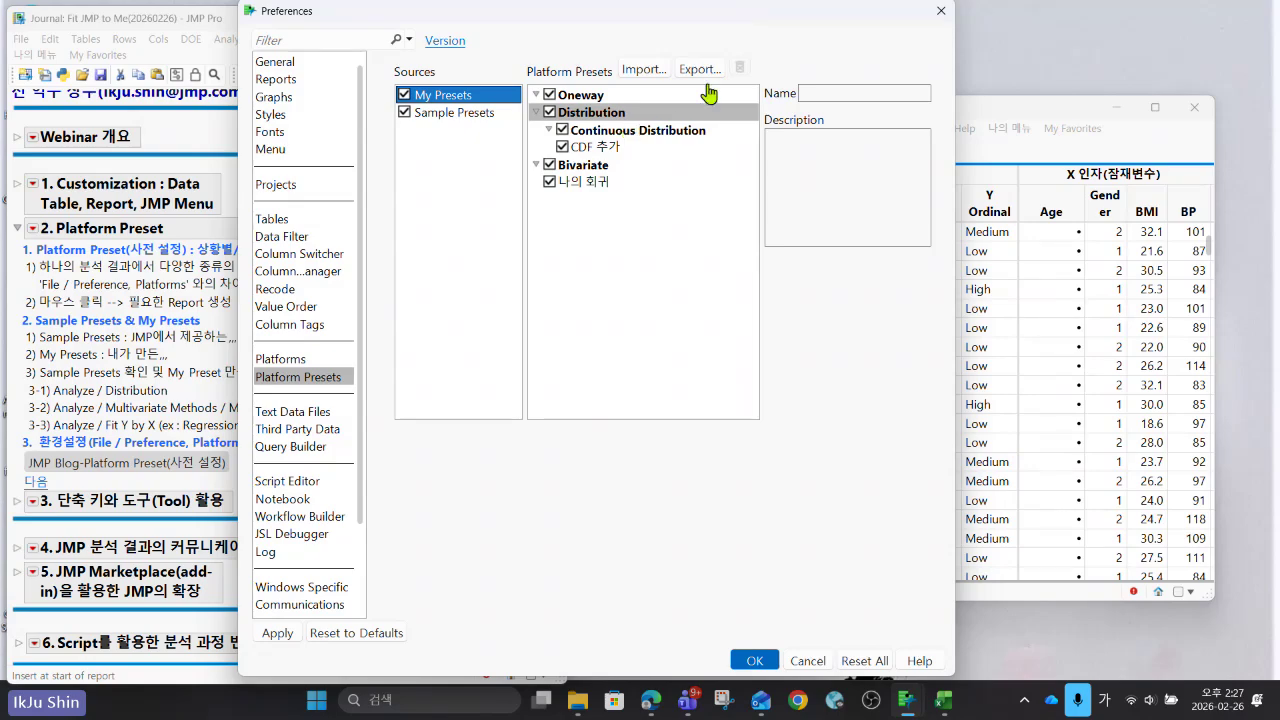
left_click(940, 12)
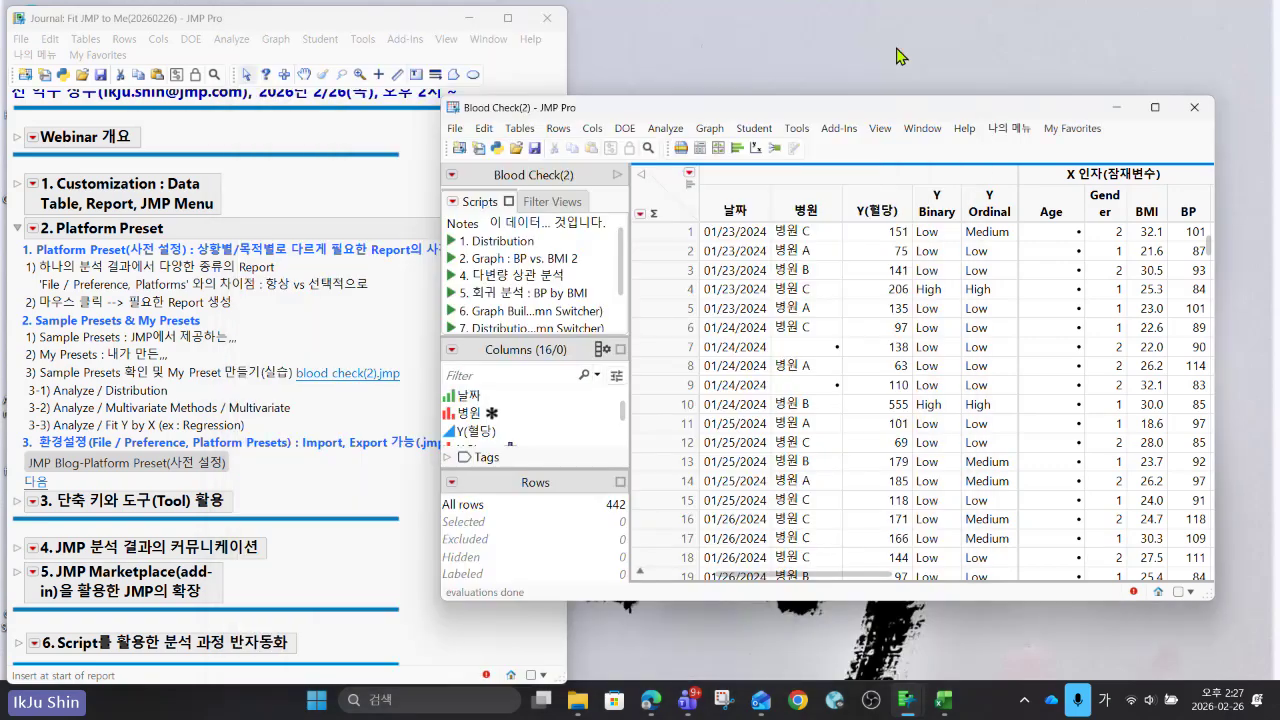
Close the Blood Check(2) data table without saving its changes.
left_click(178, 248)
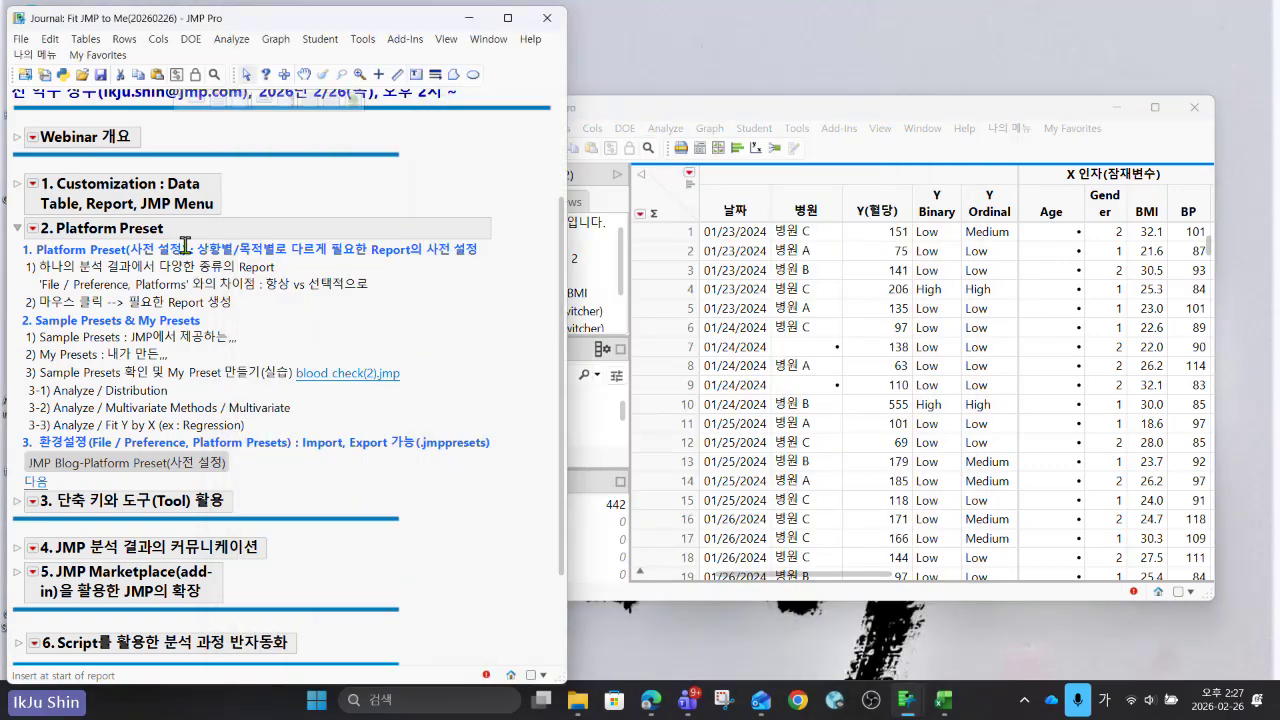
left_click(1191, 120)
left_click(1193, 110)
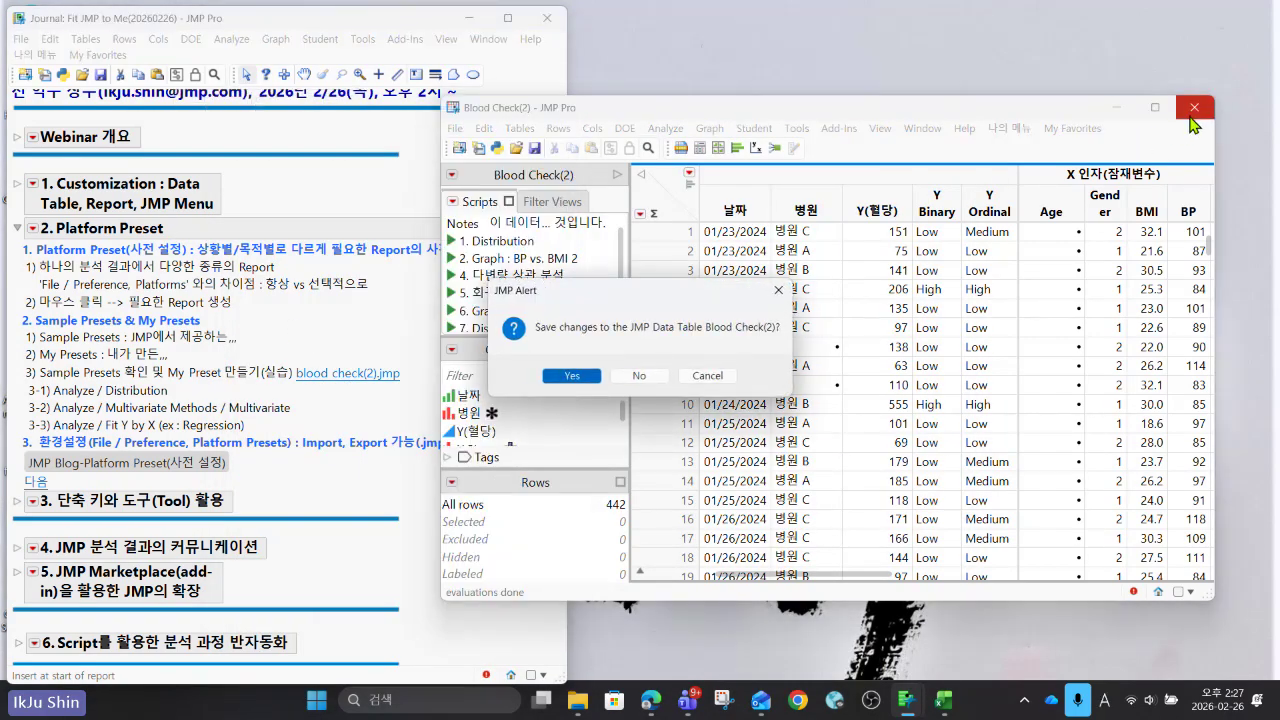
left_click(650, 375)
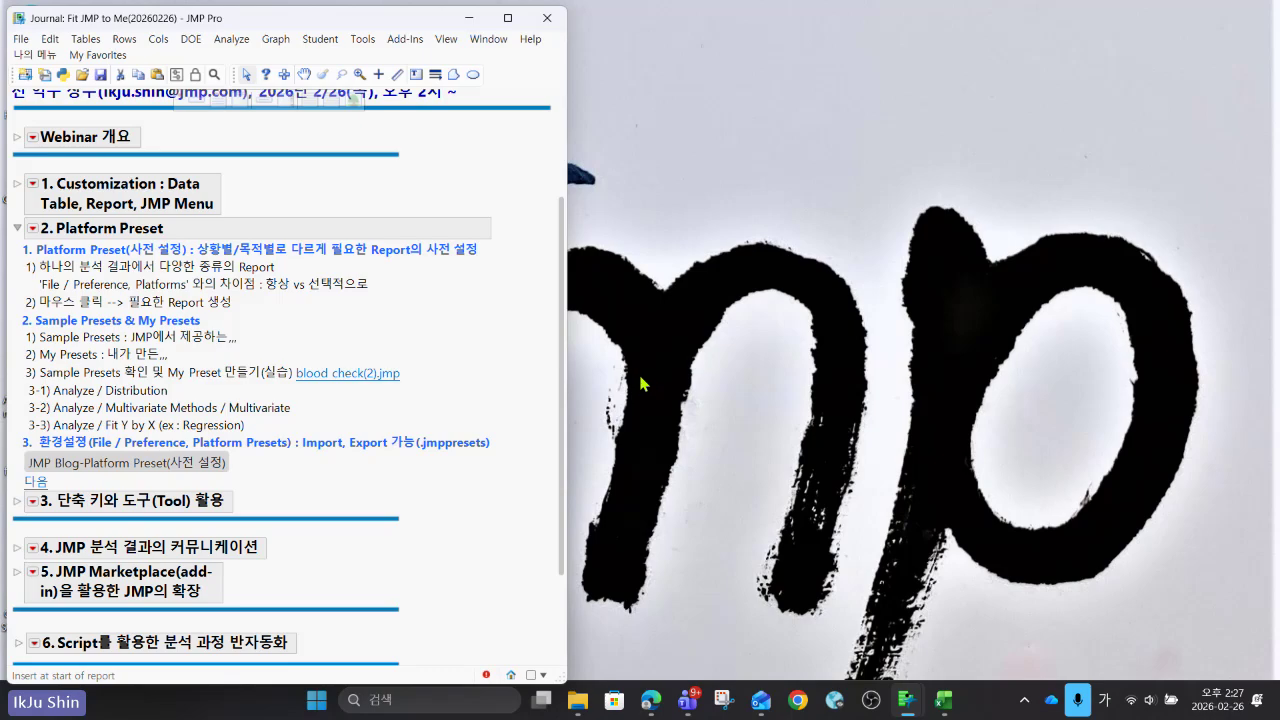
Collapse the journal's Platform Preset section, expand section 3 단축 키와 도구(Tool) 활용, and point out the Ctrl, Alt 및 Shift Key line.
left_click(17, 229)
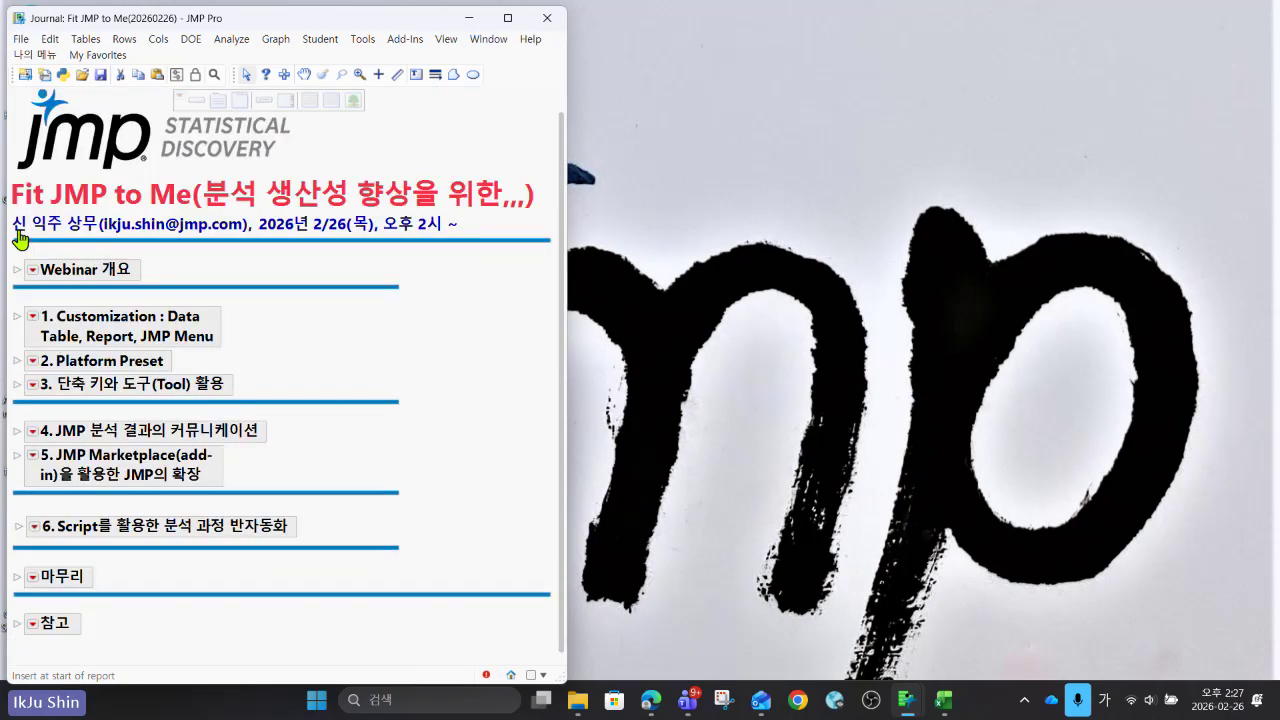
left_click(17, 385)
scroll(432, 432, "down", 2)
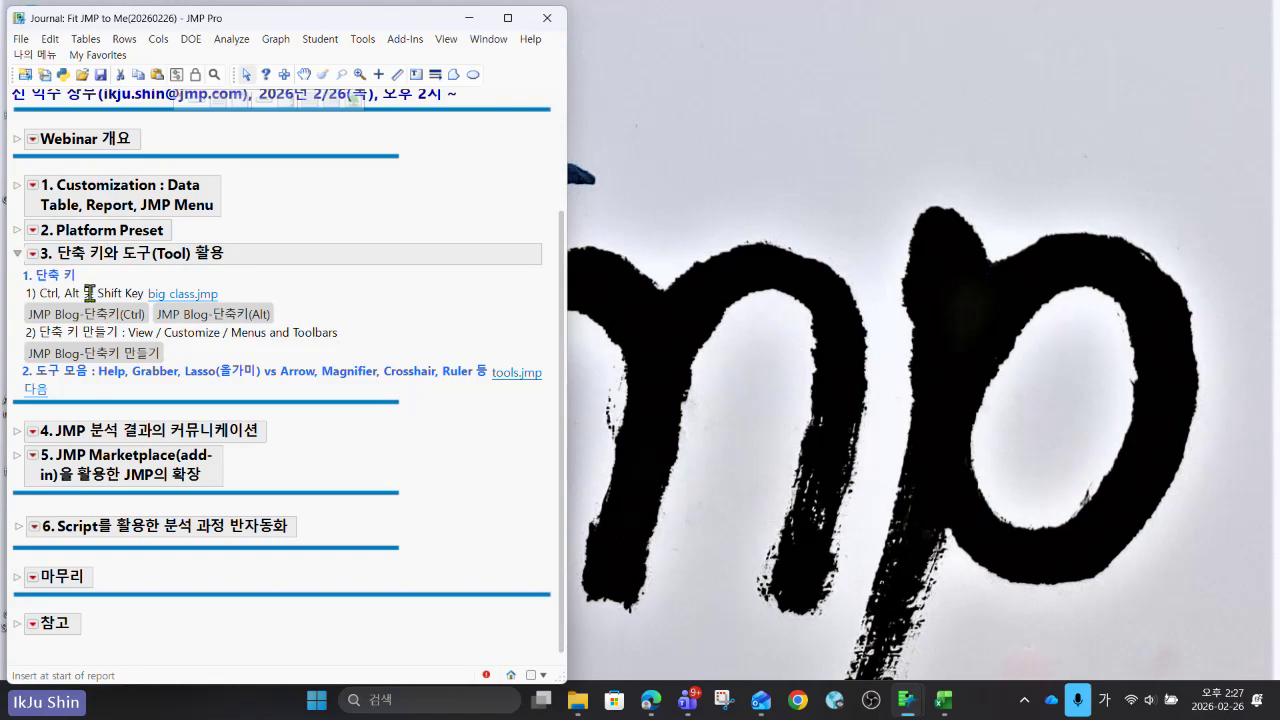
left_click(92, 295)
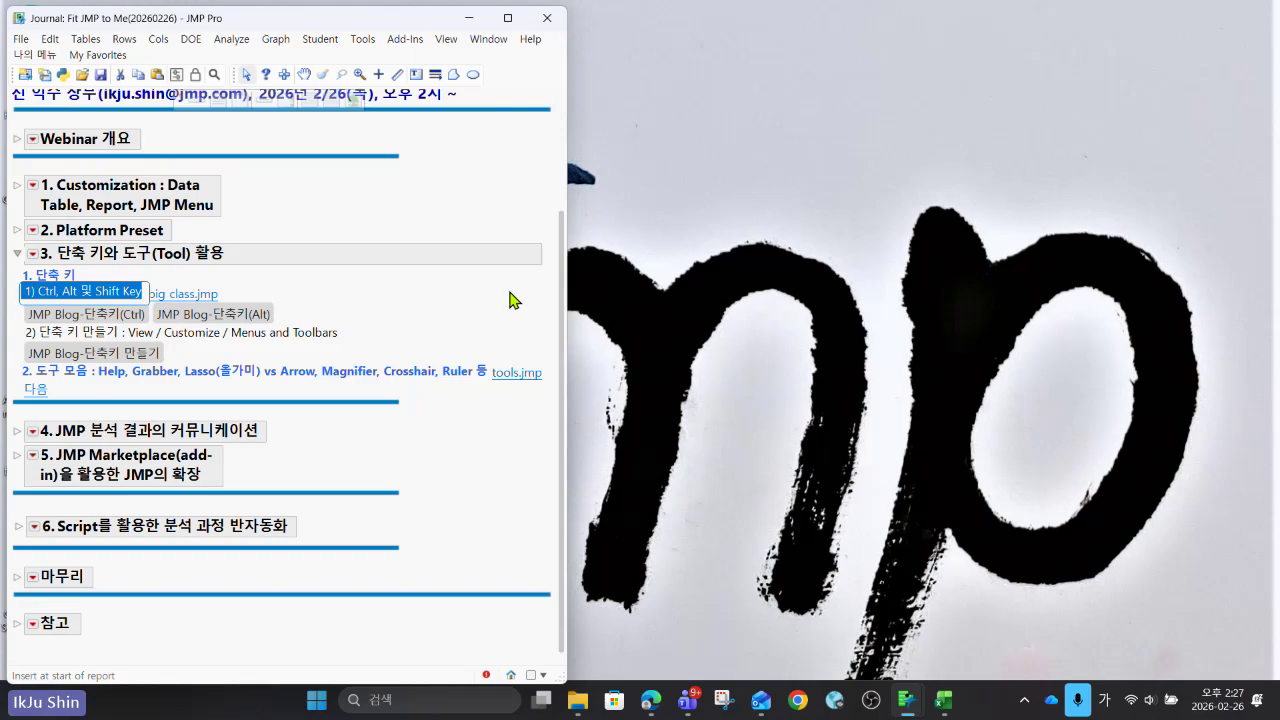
left_click(392, 318)
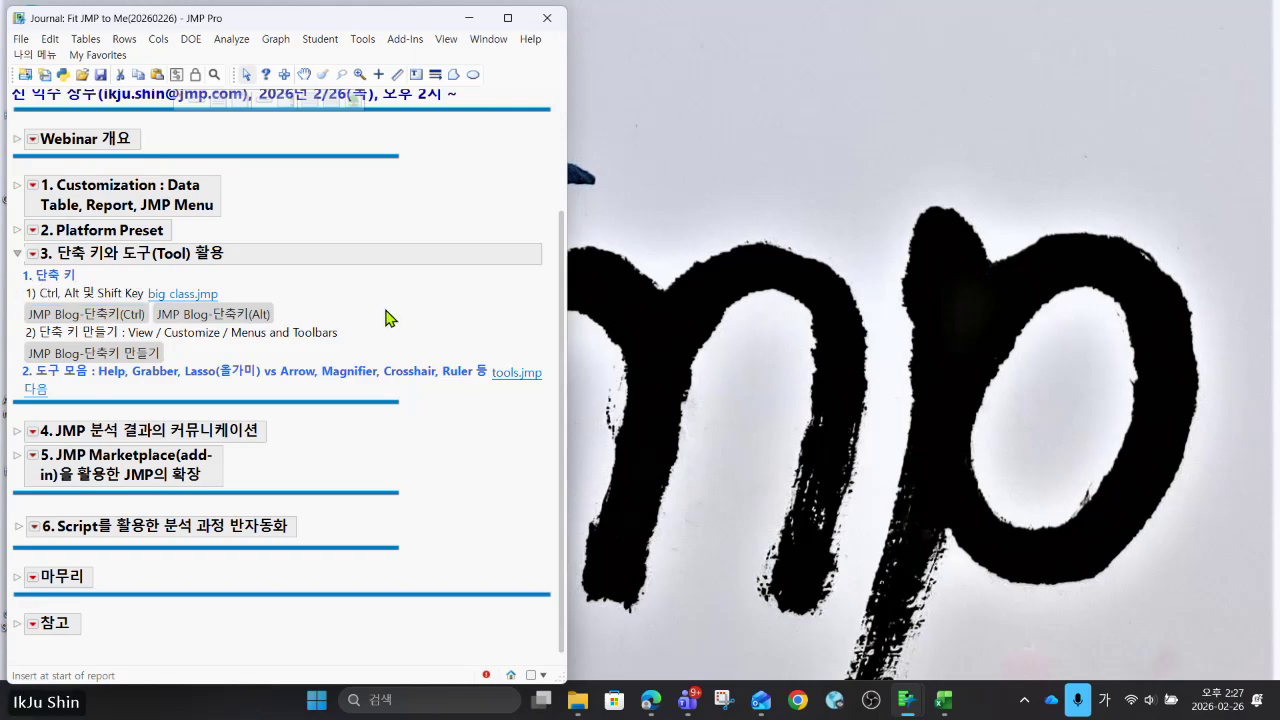
Open big class.jmp from the journal and run a Distribution with height as Y, Columns and gender as By.
left_click(203, 300)
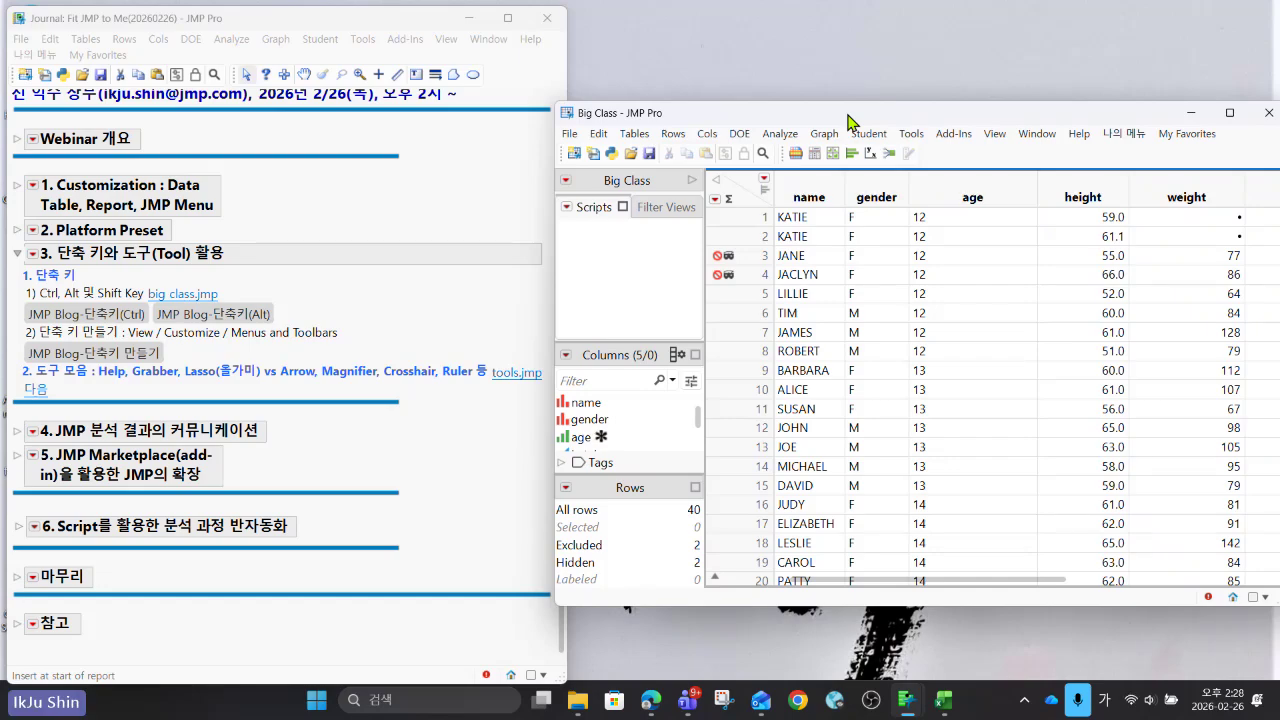
left_click(780, 134)
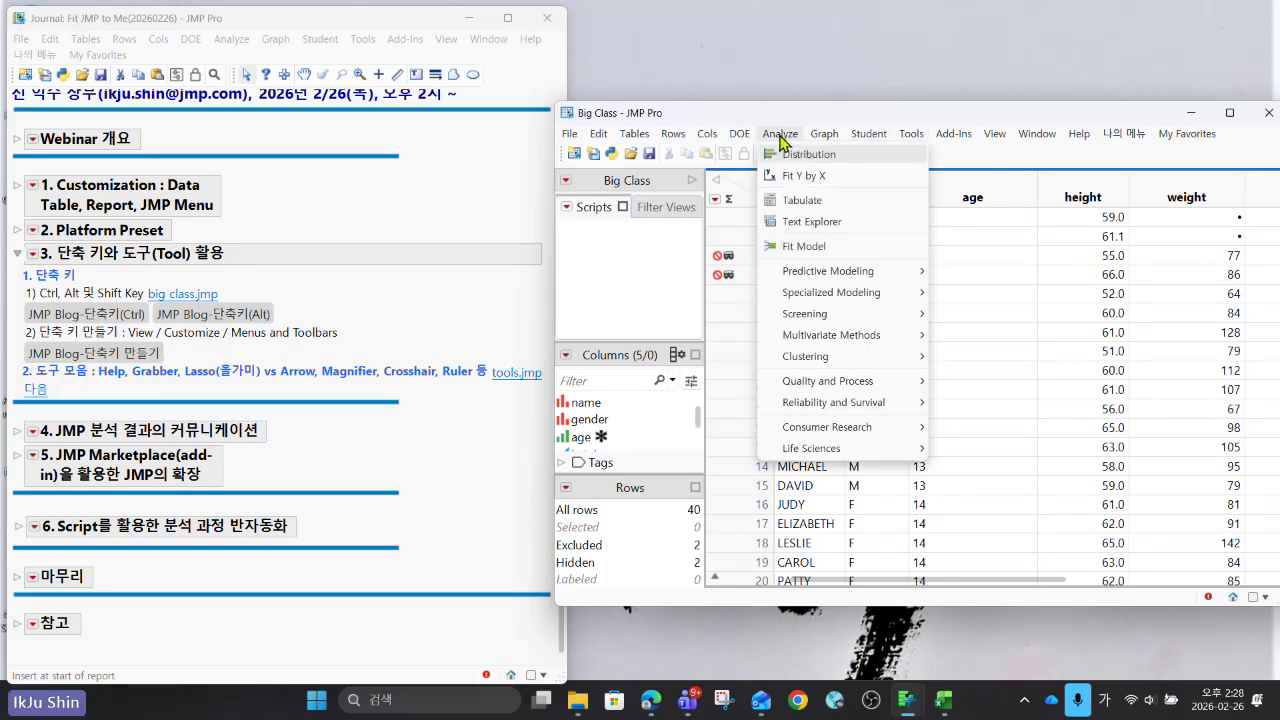
left_click(790, 156)
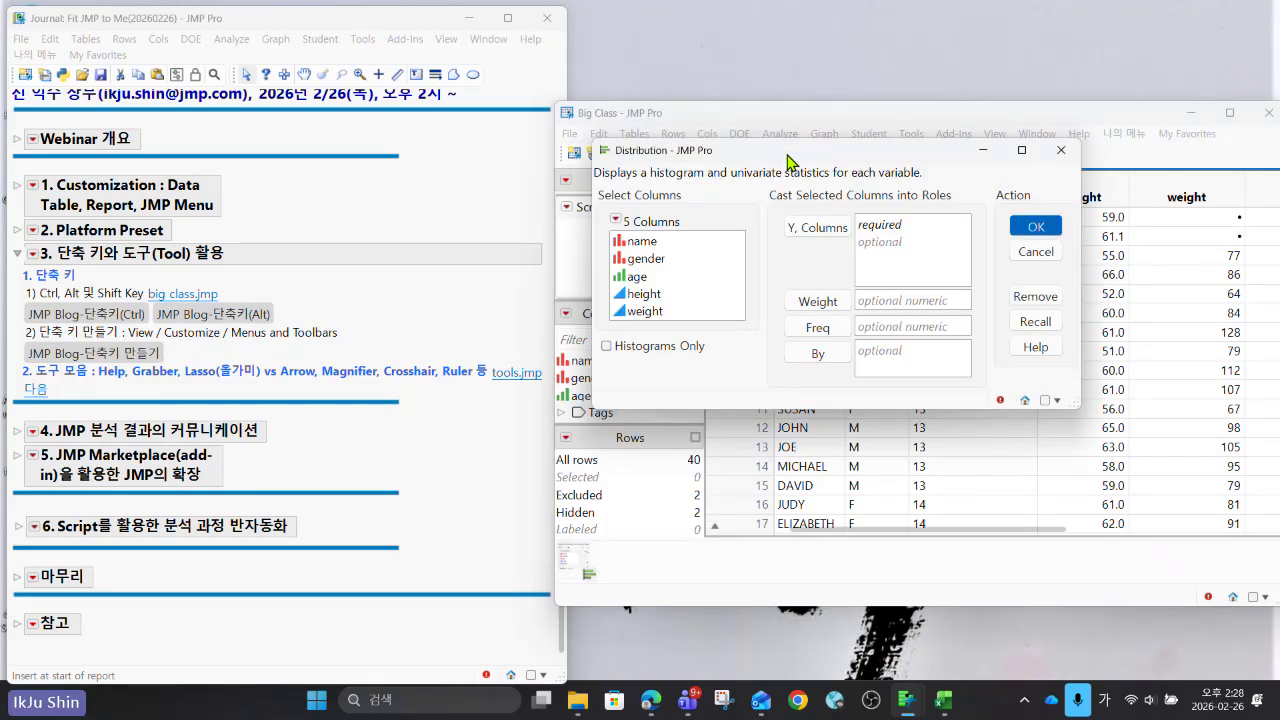
left_click(685, 296)
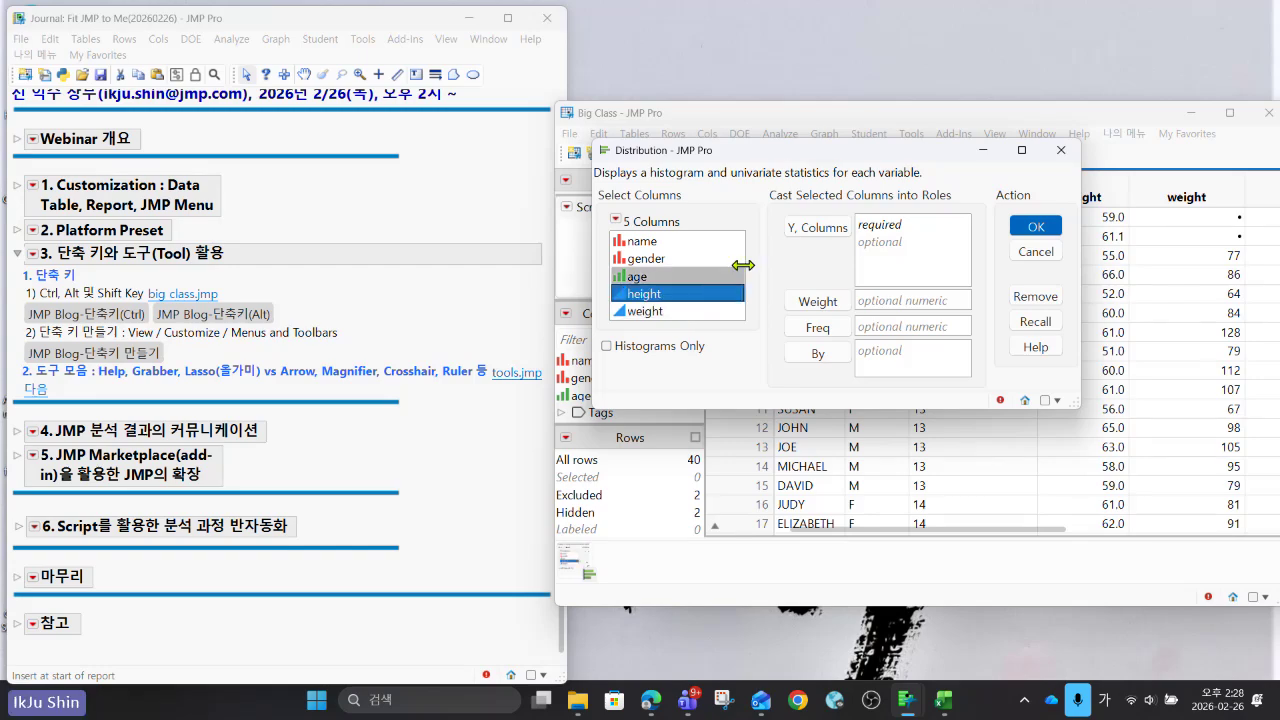
left_click(800, 237)
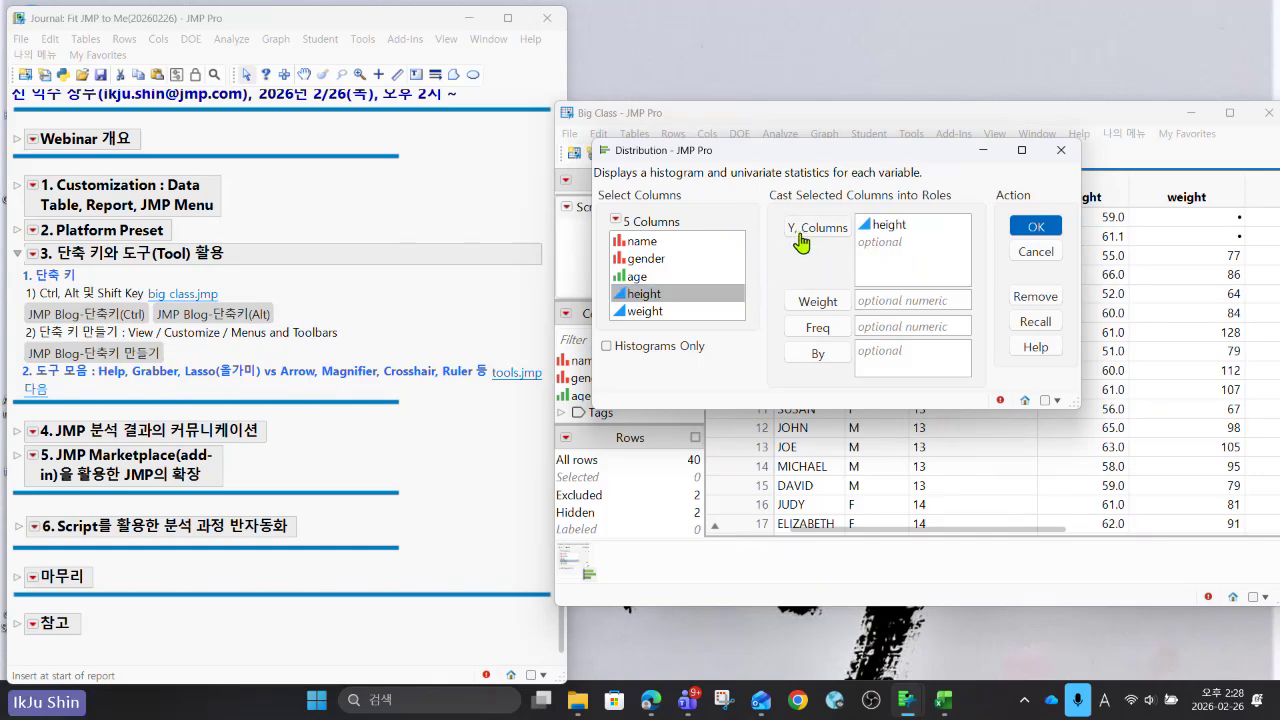
left_click(698, 262)
left_click(818, 353)
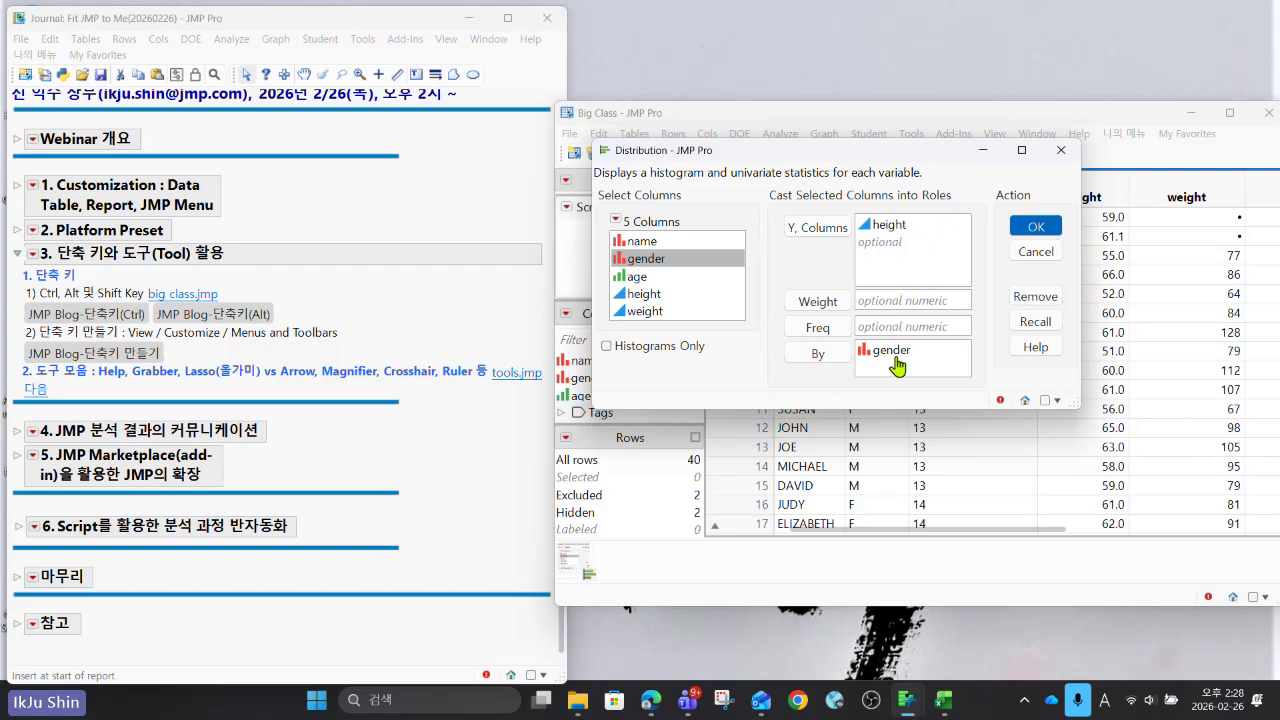
left_click(1032, 228)
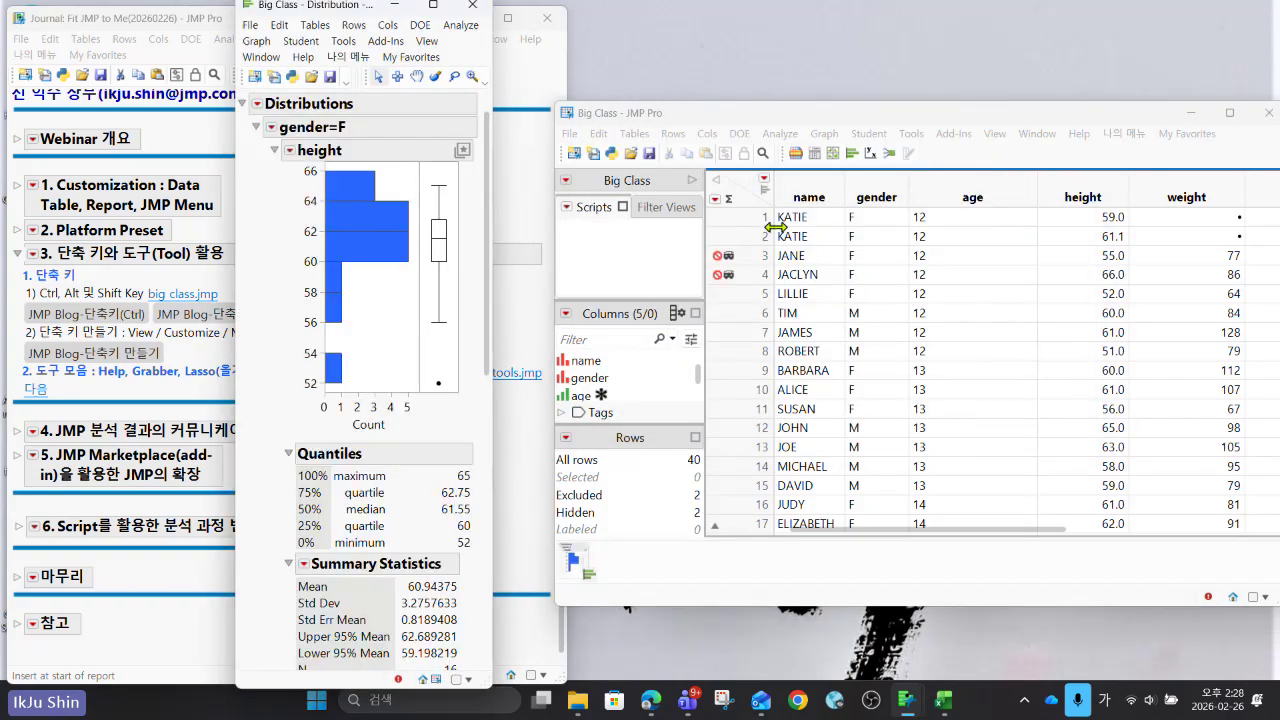
Open the options of the top-level Distributions outline in the Big Class report.
left_click(257, 104)
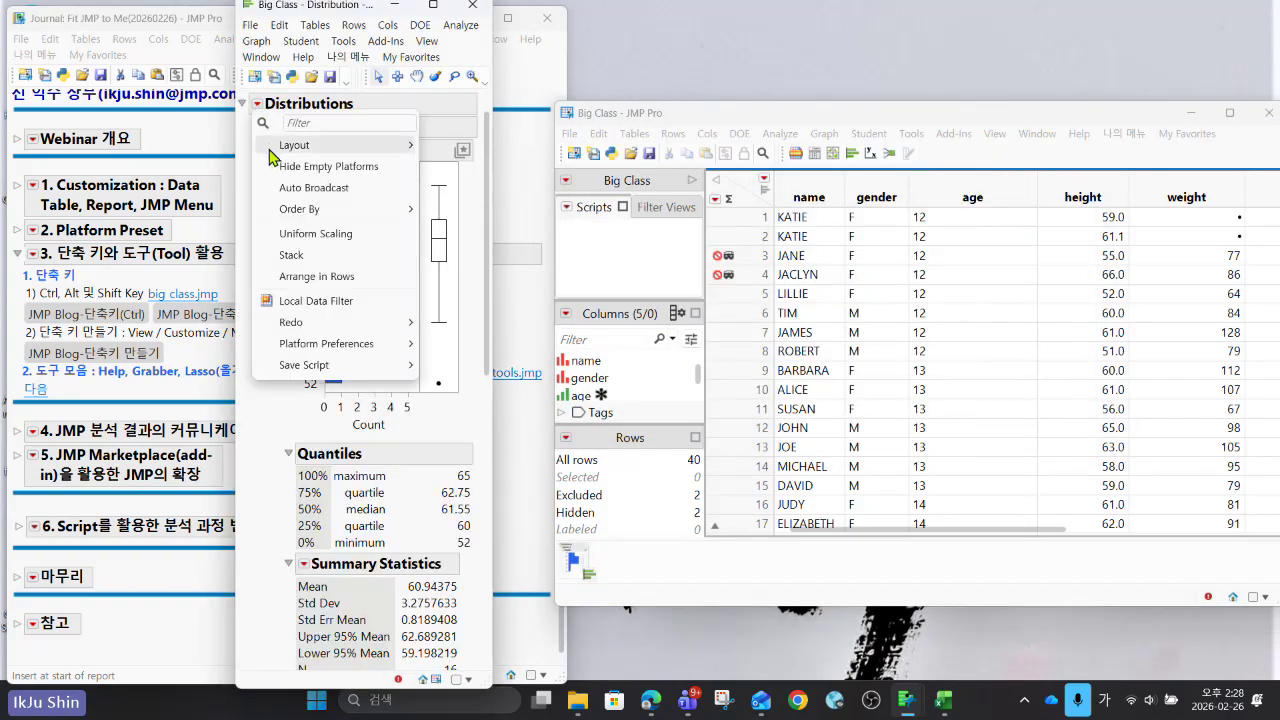
Stack the height distribution reports and enlarge the histograms for both genders together.
left_click(275, 256)
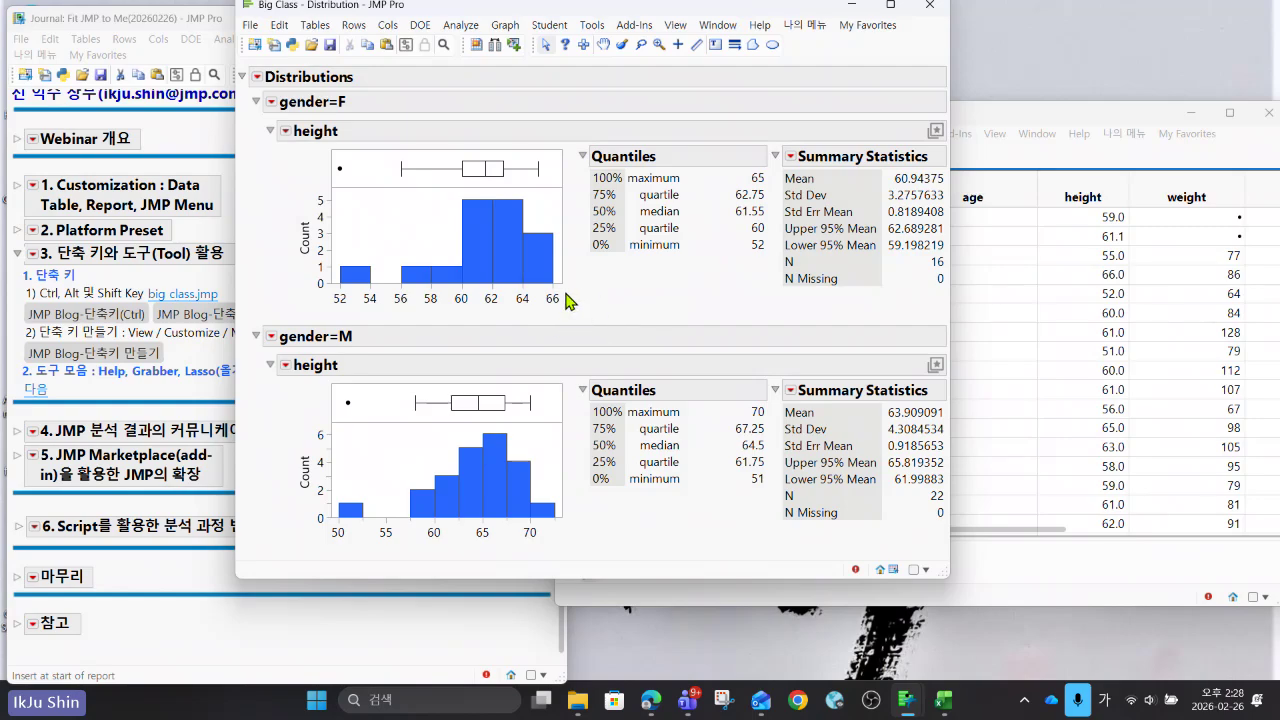
left_click_drag(557, 282, 622, 308)
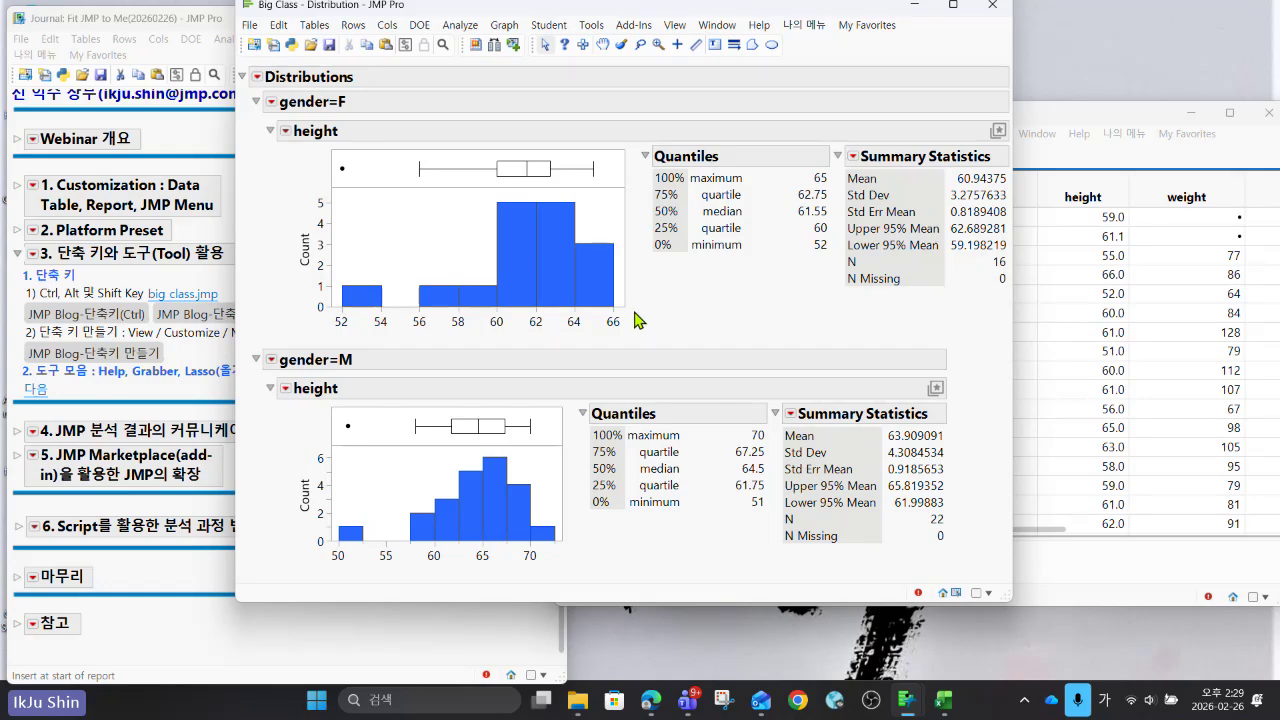
left_click_drag(612, 300, 526, 284)
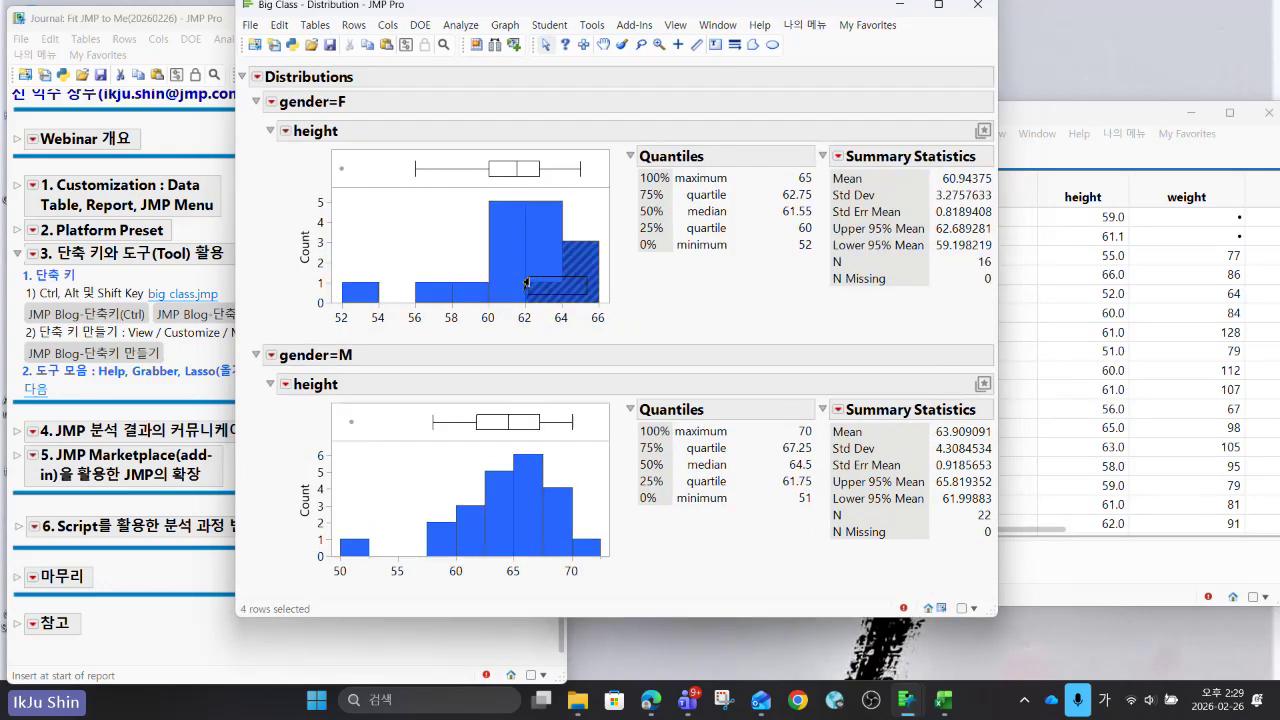
left_click(606, 298)
mouse_move(606, 298)
left_mouse_down()
mouse_move(677, 363)
mouse_move(582, 362)
mouse_move(520, 263)
mouse_move(587, 304)
left_mouse_up()
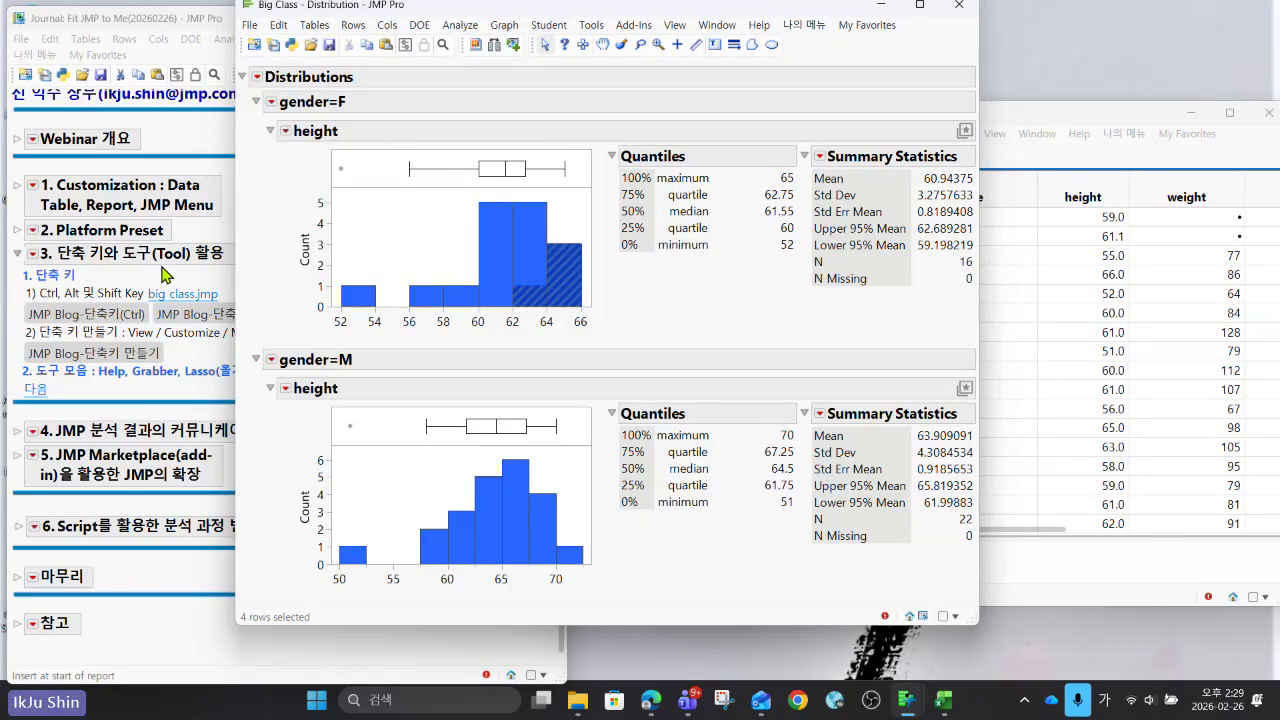
left_click(407, 238)
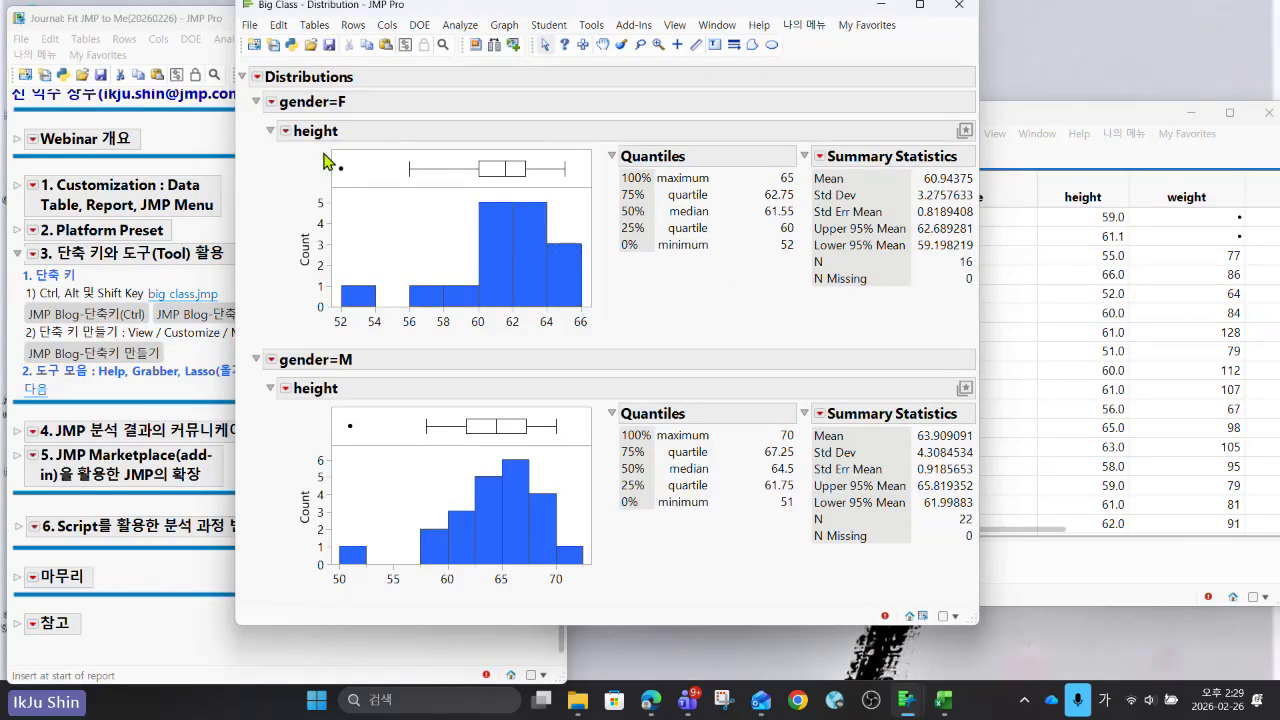
Add Quantile Box Plot, Stem and Leaf, and CDF Plot to the gender=F height report in one combined options selection.
left_click(286, 132)
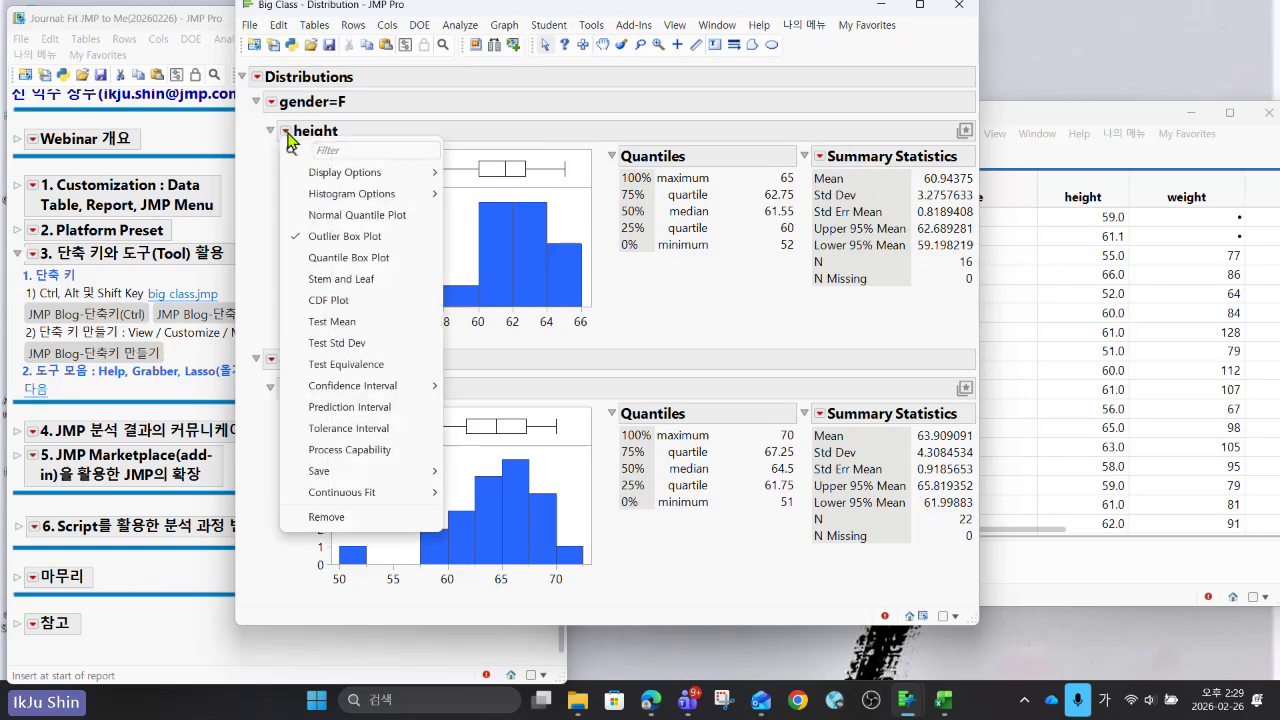
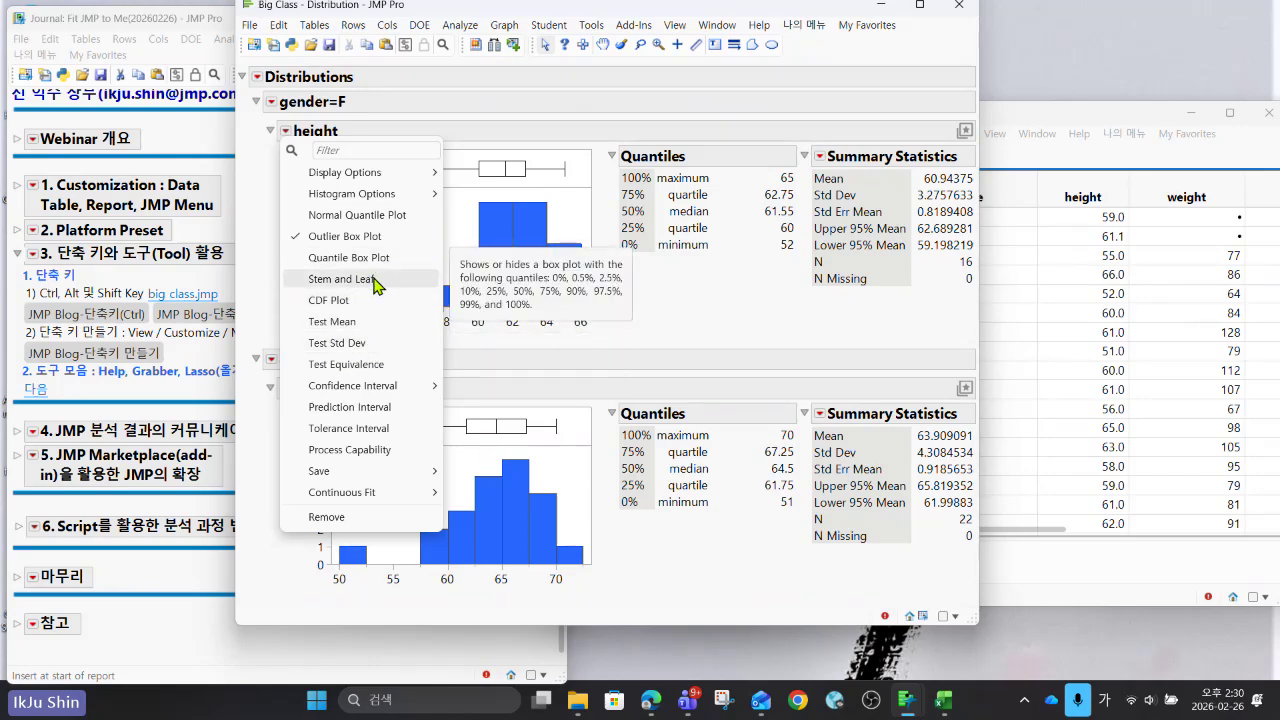
left_click(670, 296)
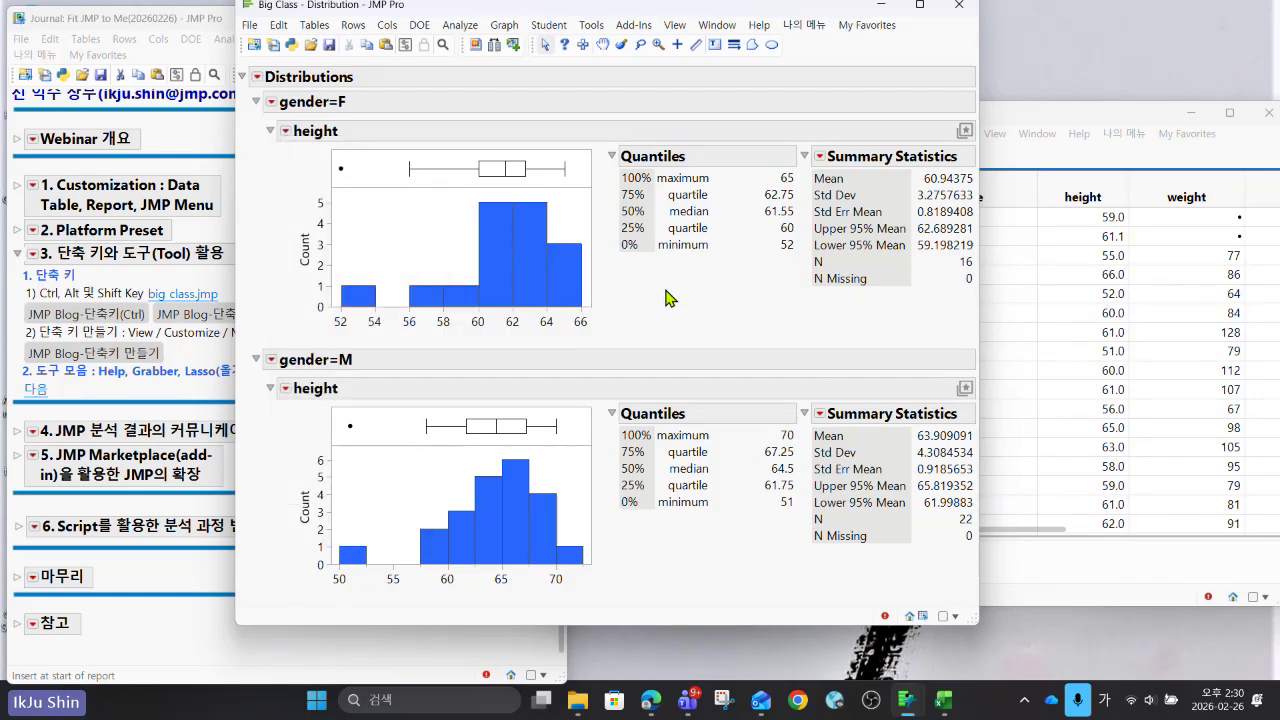
left_click(284, 134, "alt")
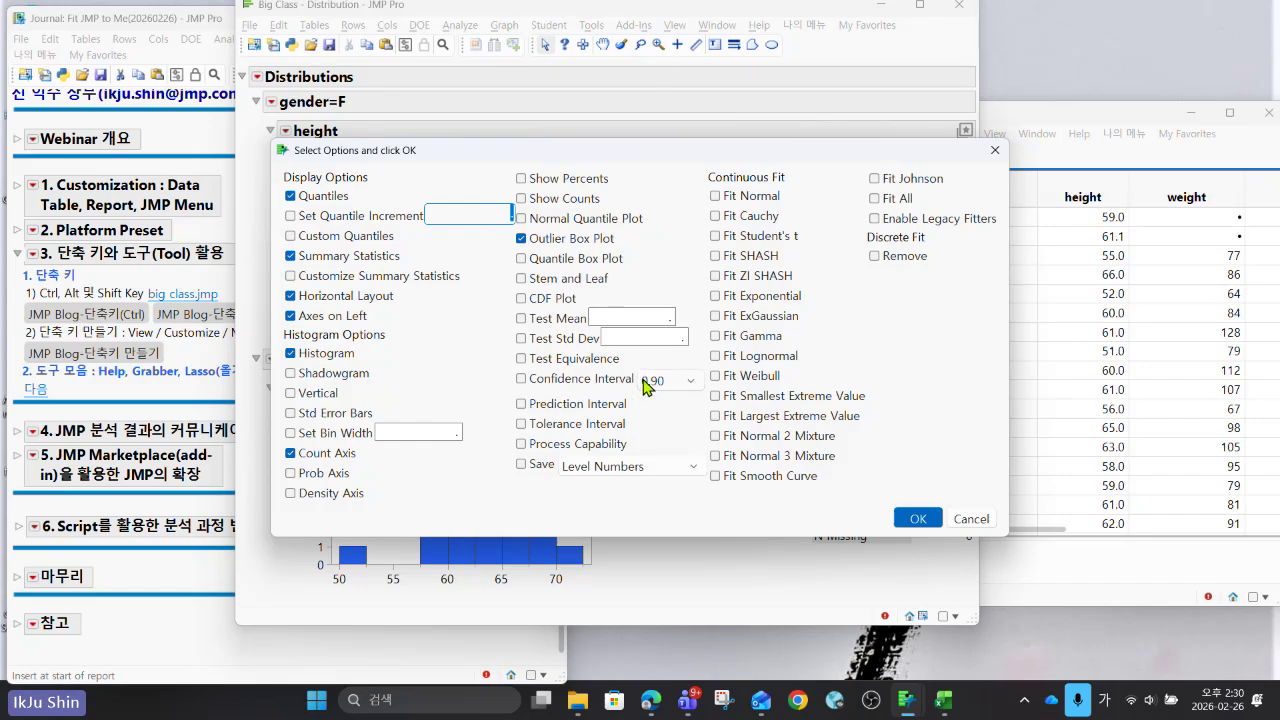
left_click(585, 260)
left_click(584, 280)
left_click(570, 300)
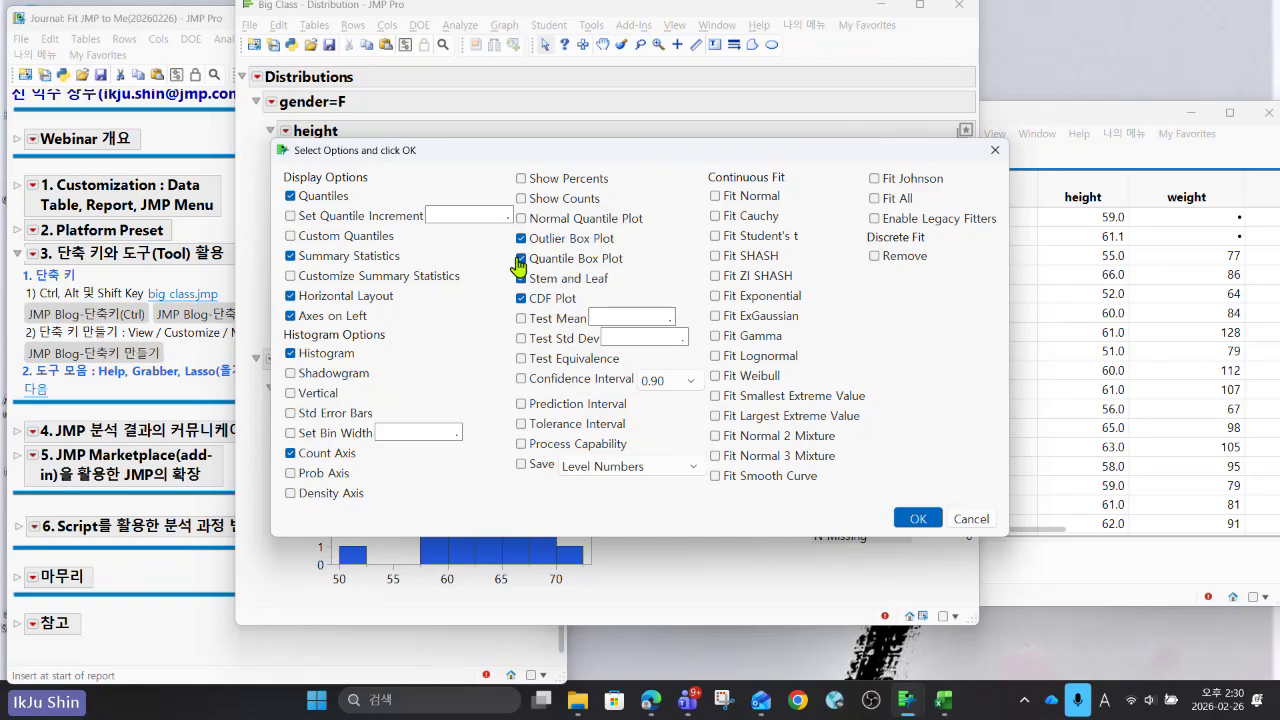
left_click(920, 518)
scroll(870, 517, "right", 5)
scroll(698, 472, "up", 1)
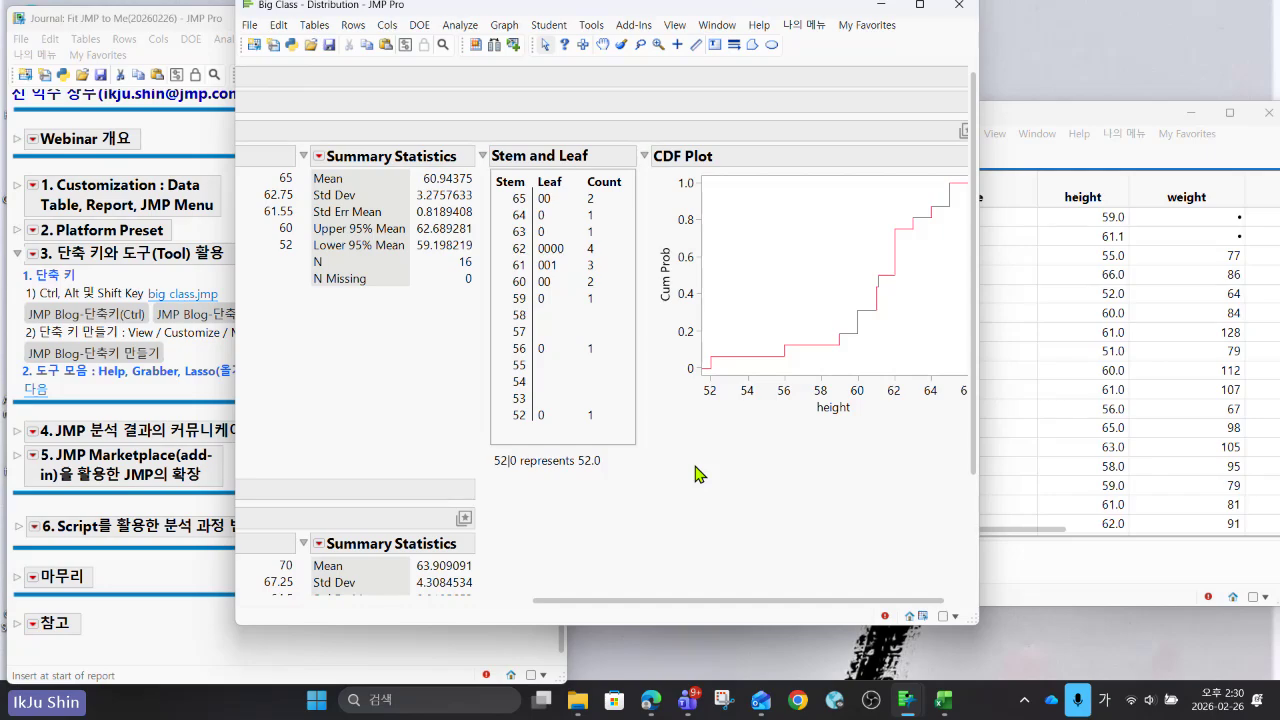
Close the Big Class distribution report and return to the journal's Ctrl, Alt and Shift key section.
left_click(133, 291)
double_click(85, 293)
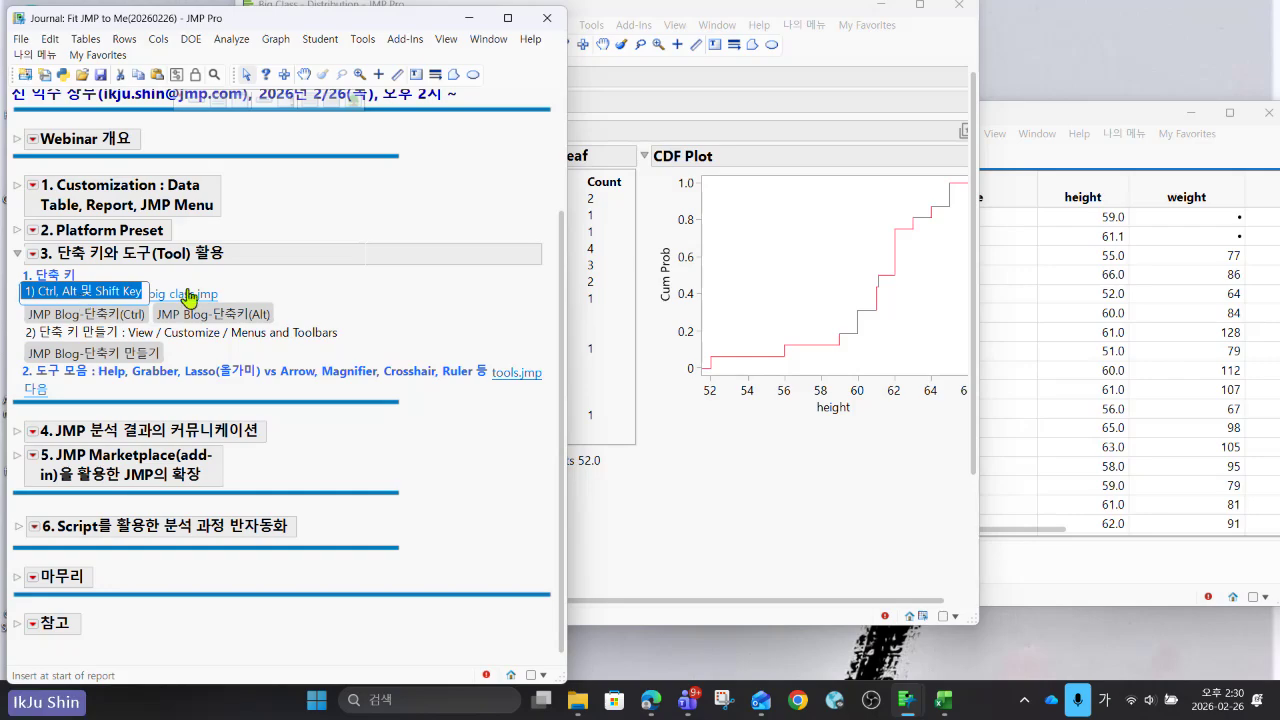
left_click(813, 490)
left_click(956, 8)
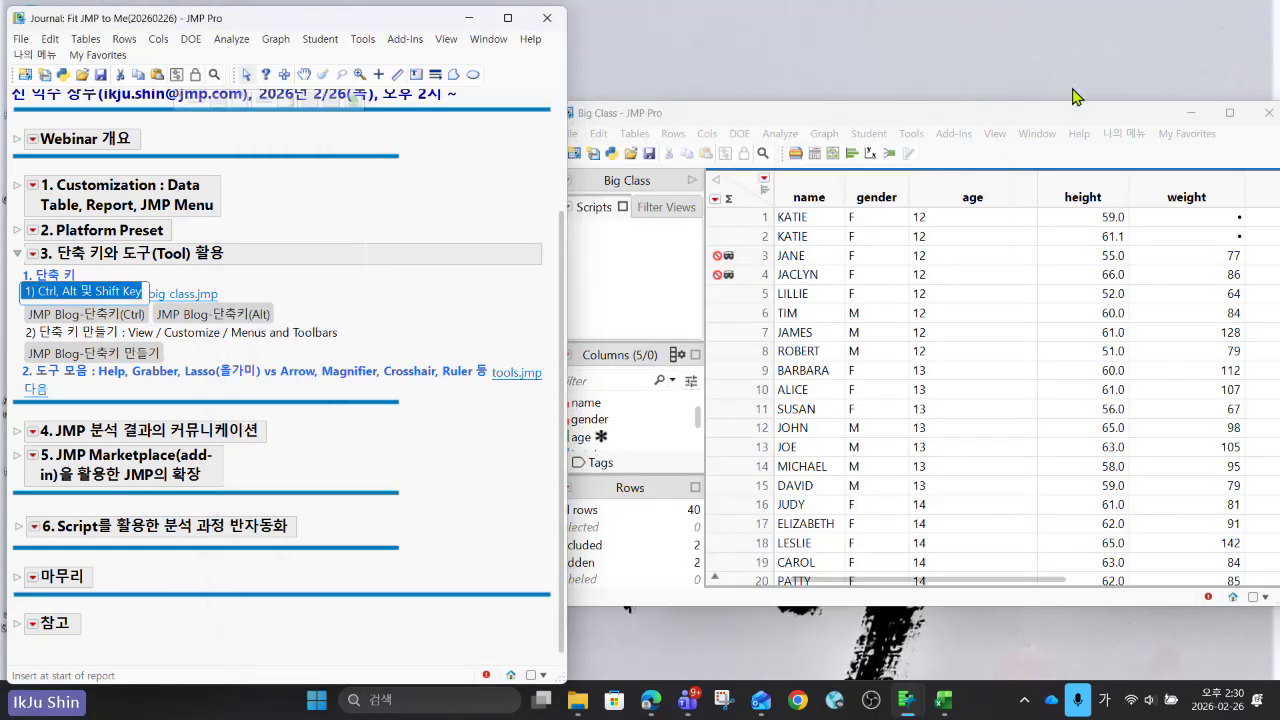
left_click(408, 298)
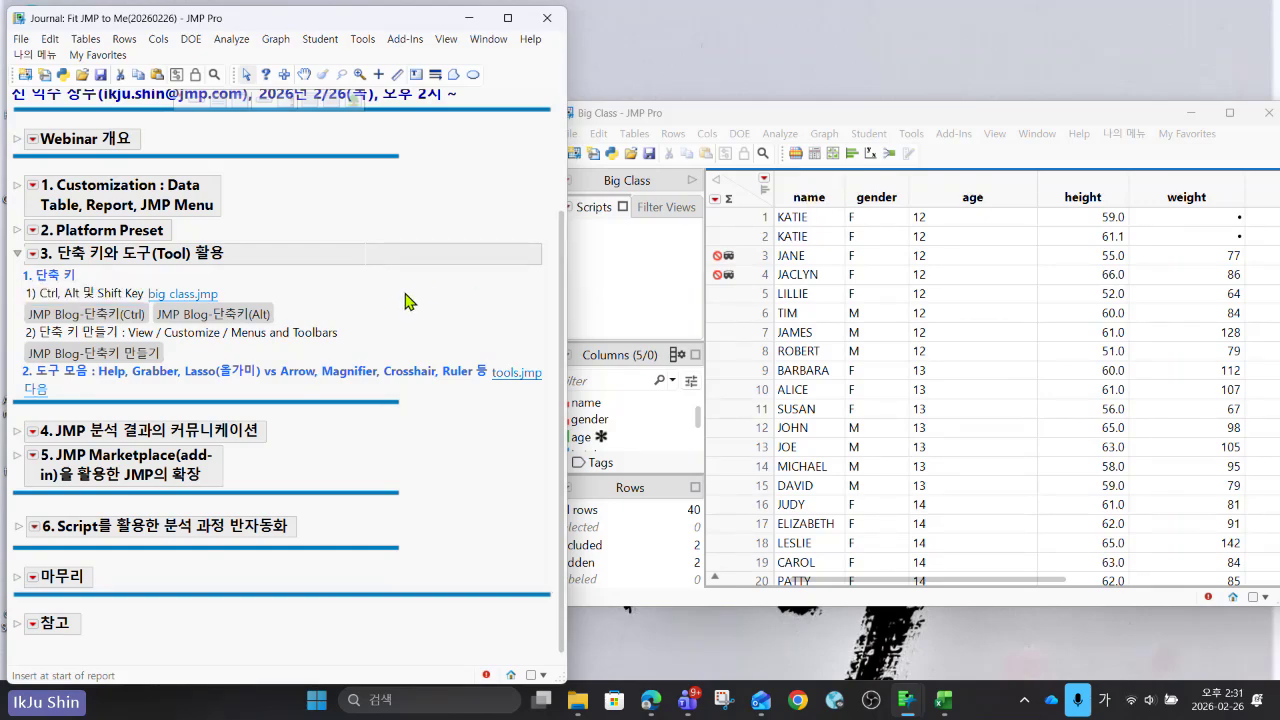
Create a Graph Builder point plot from the Big Class table with gender on X and height on Y.
left_click(821, 134)
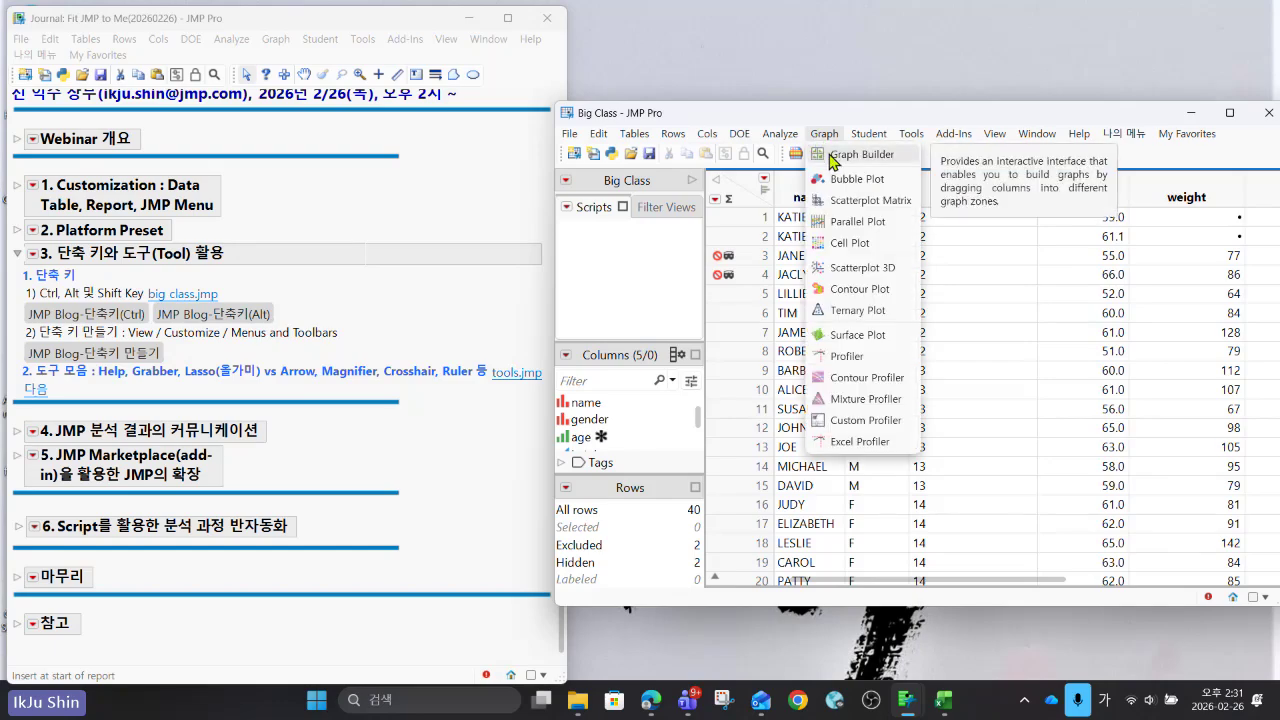
left_click(830, 156)
left_click(452, 215)
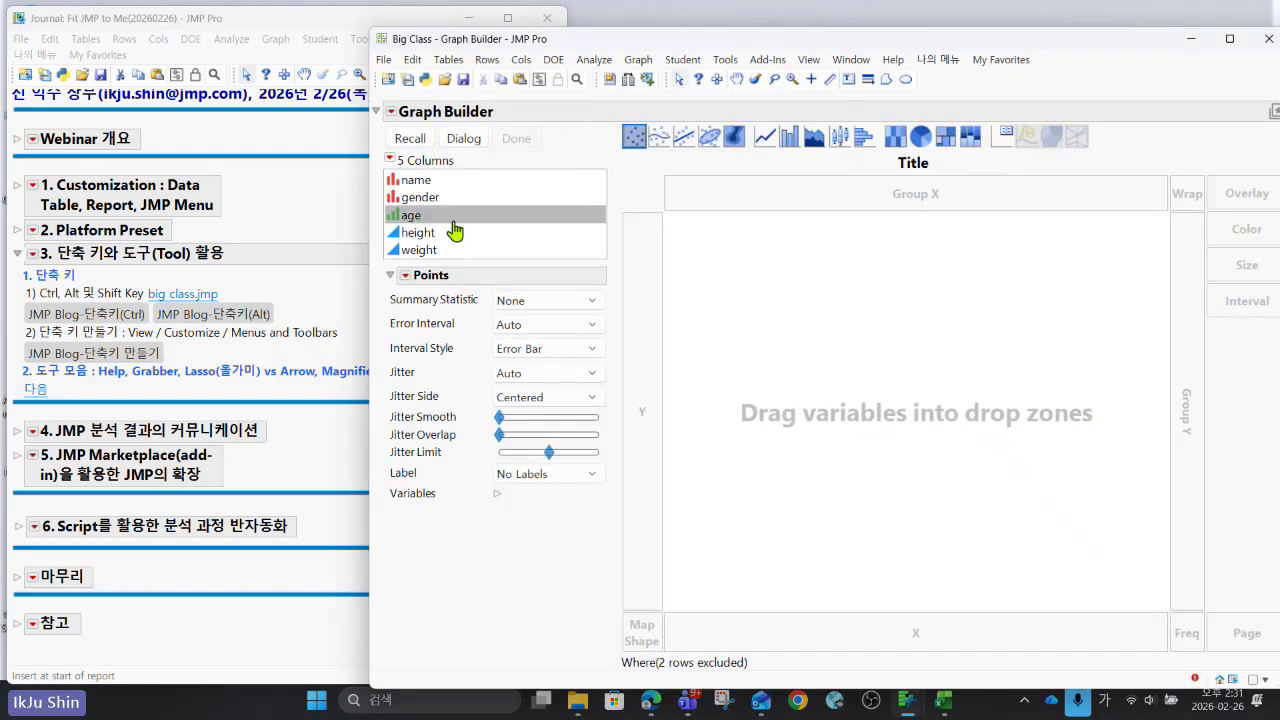
left_click(455, 232)
left_click(459, 200)
left_click_drag(459, 203, 786, 609)
left_click_drag(461, 234, 645, 294)
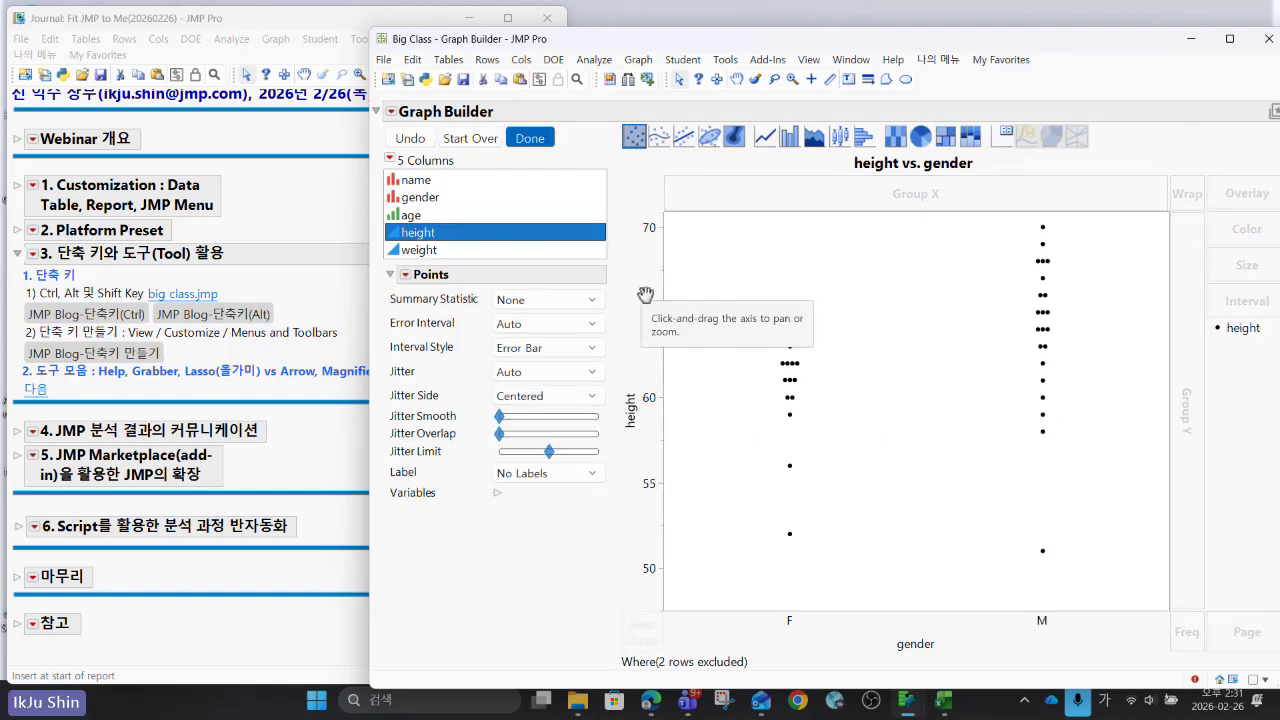
Overlay line, bar, area and box plot elements on the height versus gender points.
left_click(768, 150, "shift")
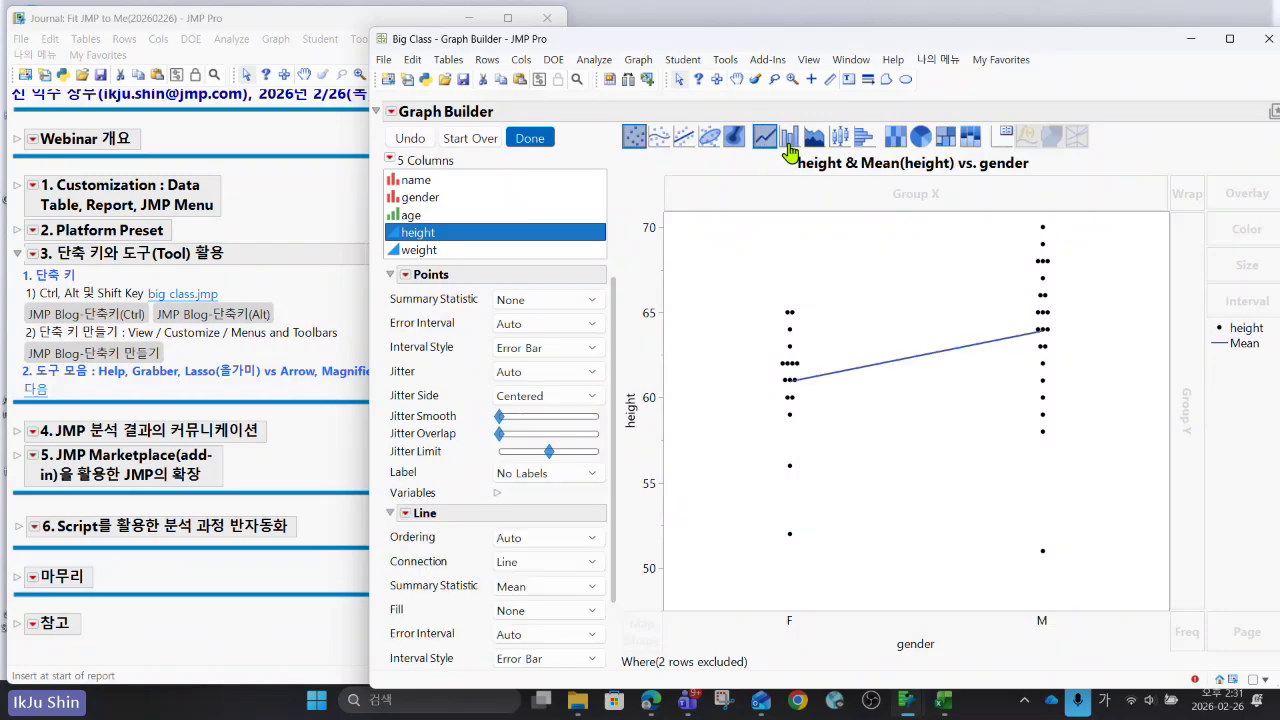
left_click(789, 138, "shift")
left_click(811, 144, "shift")
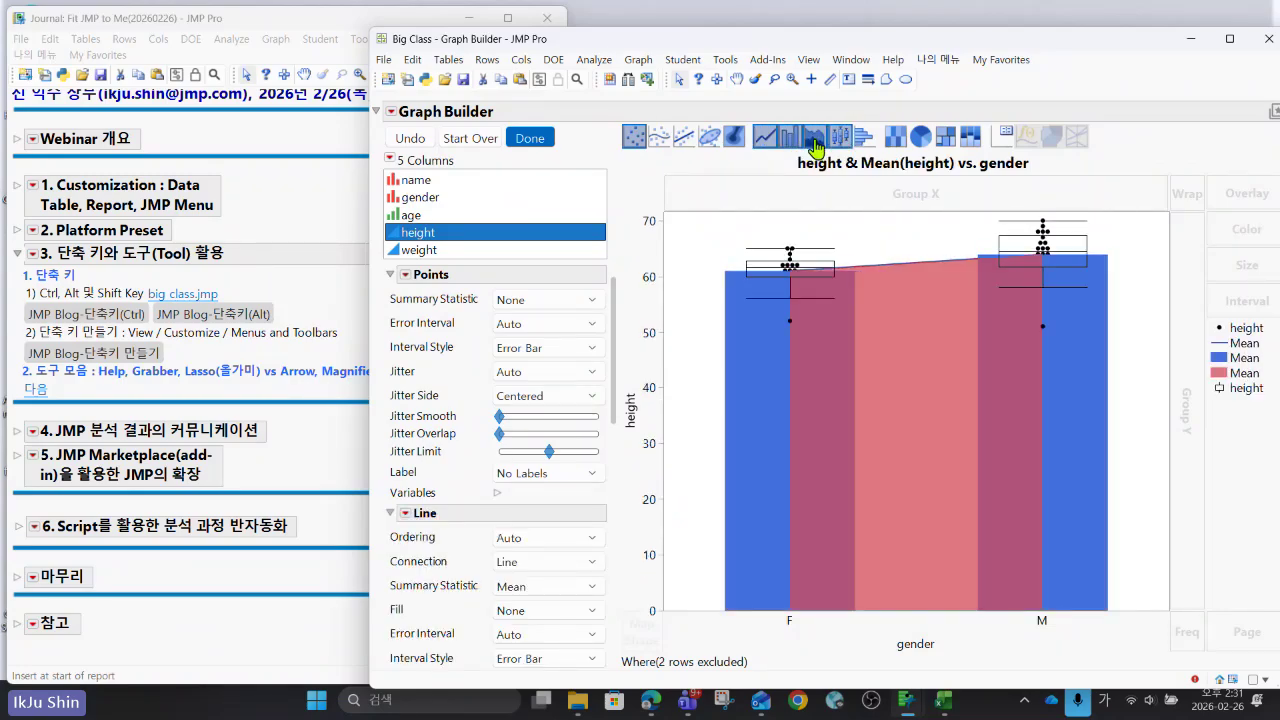
left_click(838, 142, "shift")
Reduce the overlaid elements to points, box plot and line, and close the Graph Builder window.
left_click(814, 142, "shift")
left_click(766, 141, "shift")
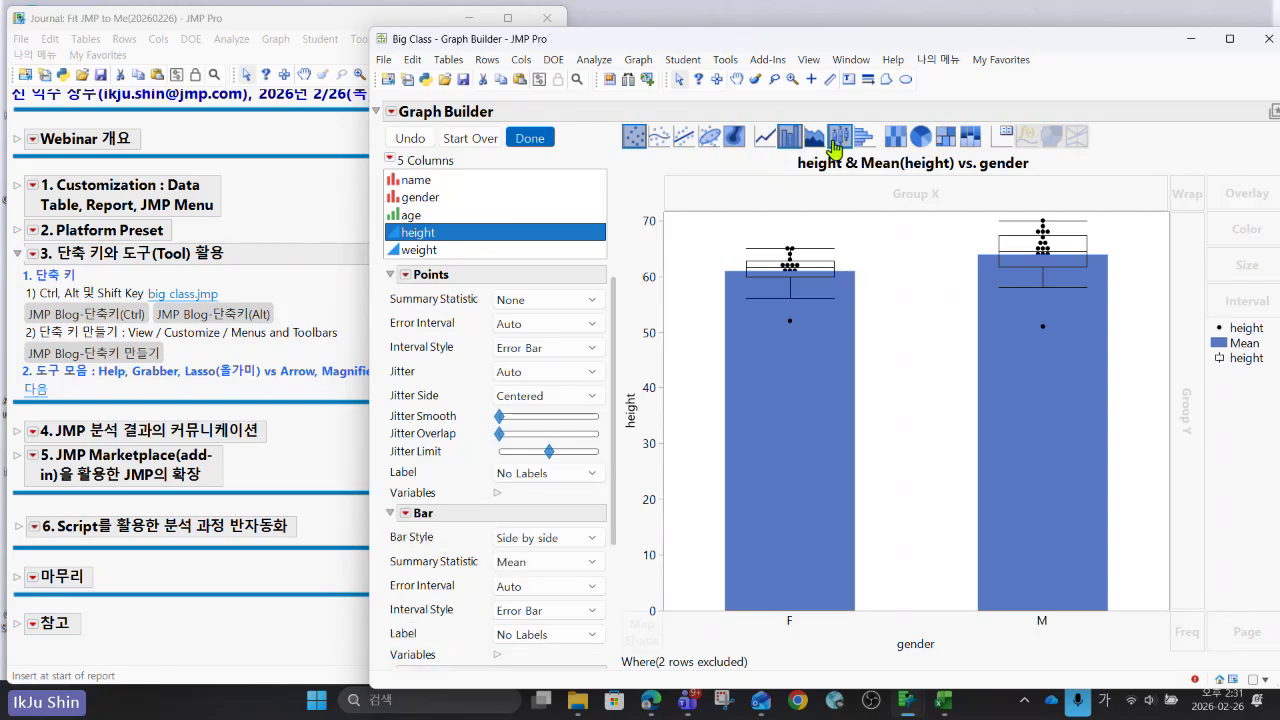
left_click(789, 144, "shift")
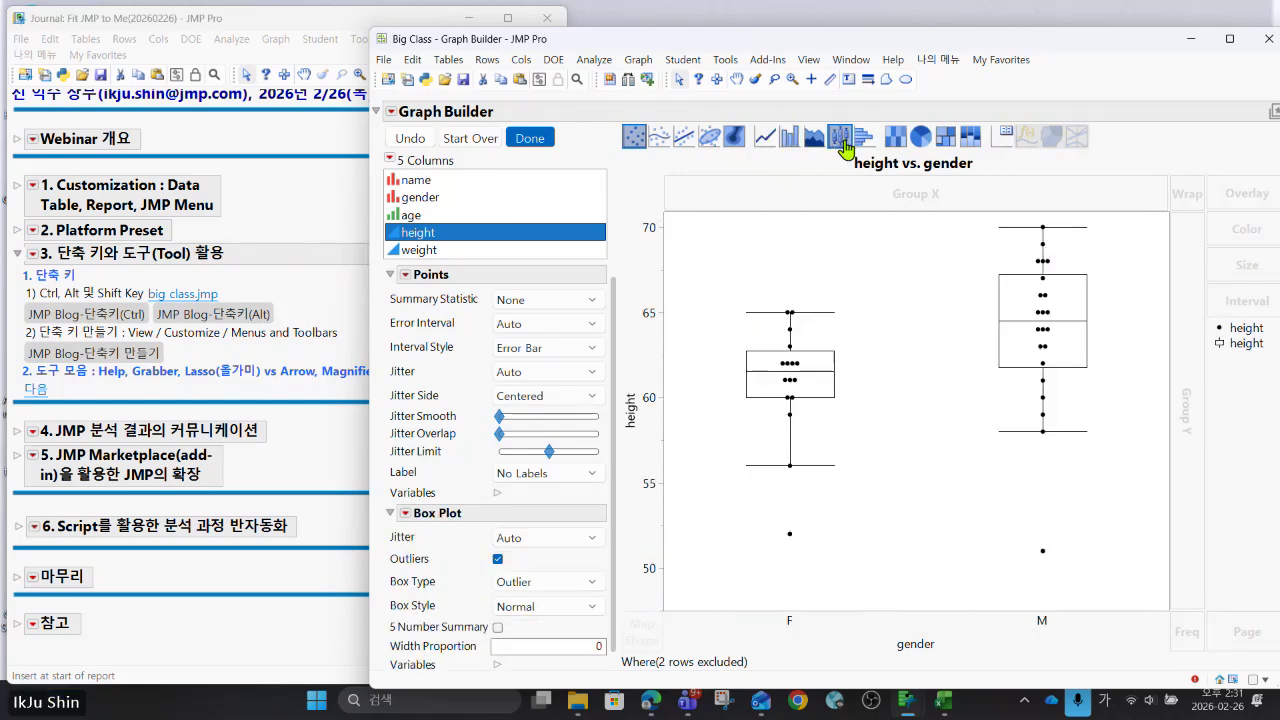
left_click(764, 146, "shift")
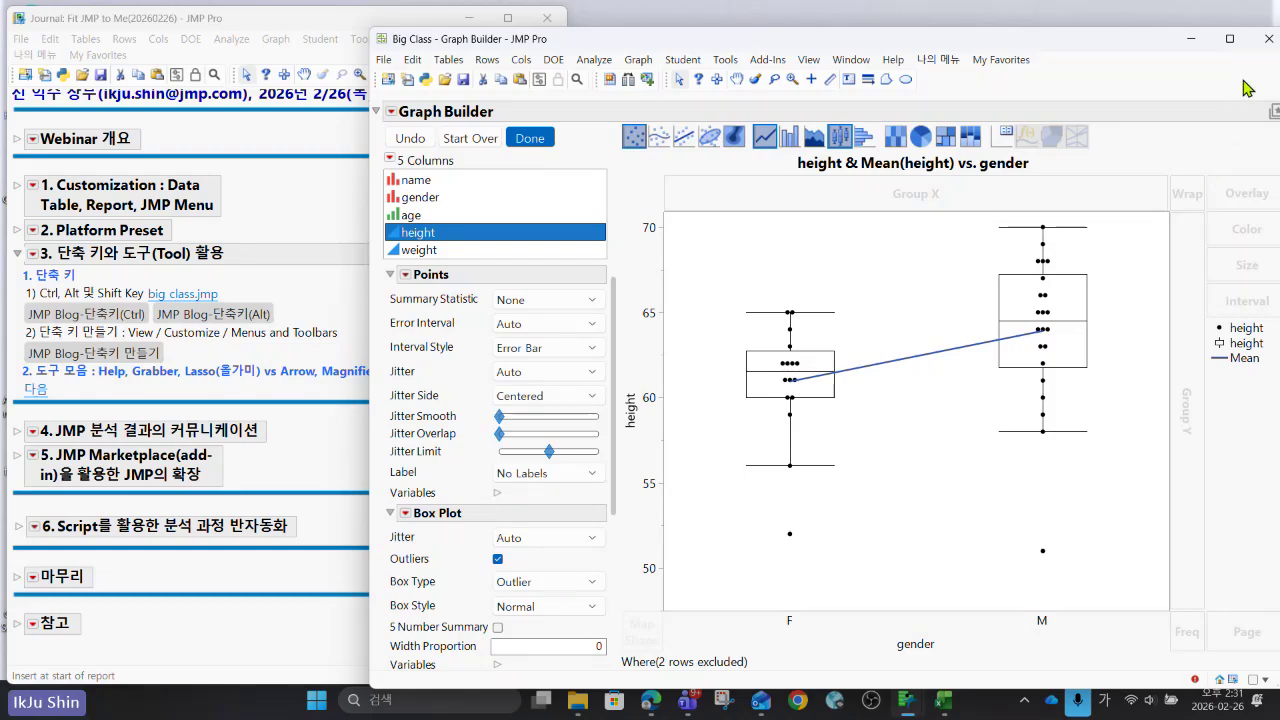
left_click(1266, 40)
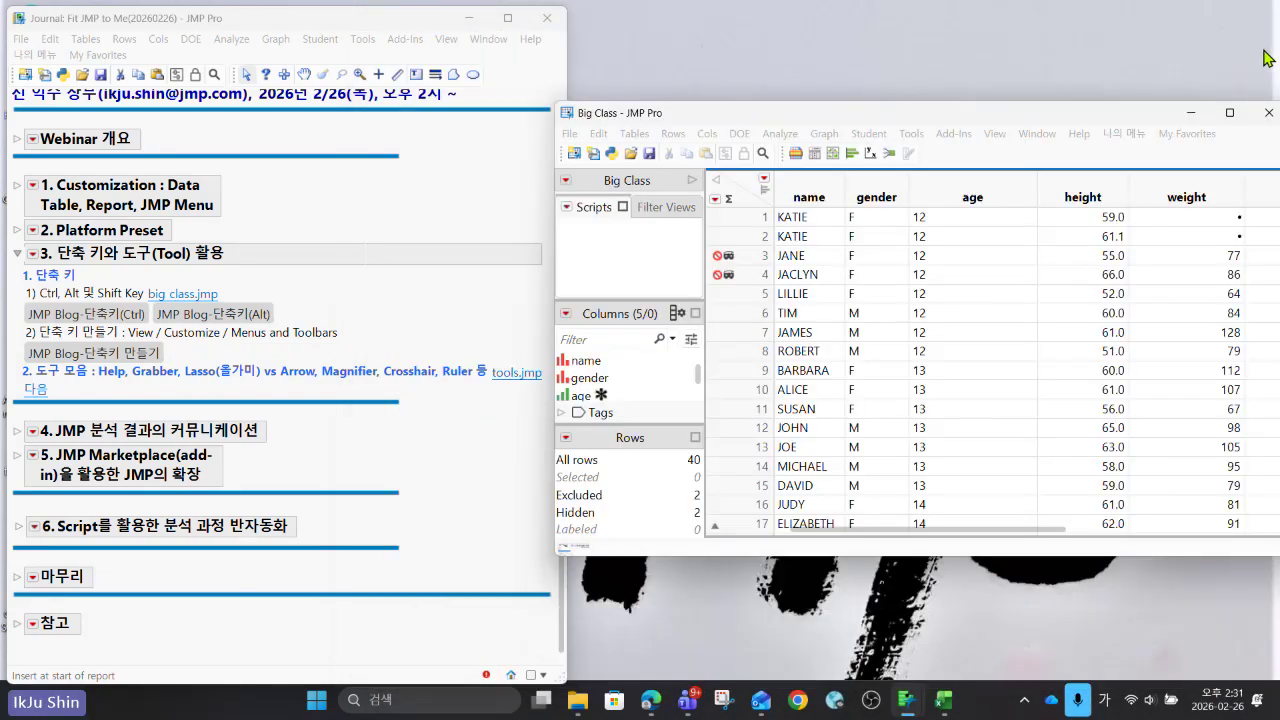
Examine which Edit, DOE and Analyze commands in the Big Class table window already have keyboard shortcuts.
left_click(295, 338)
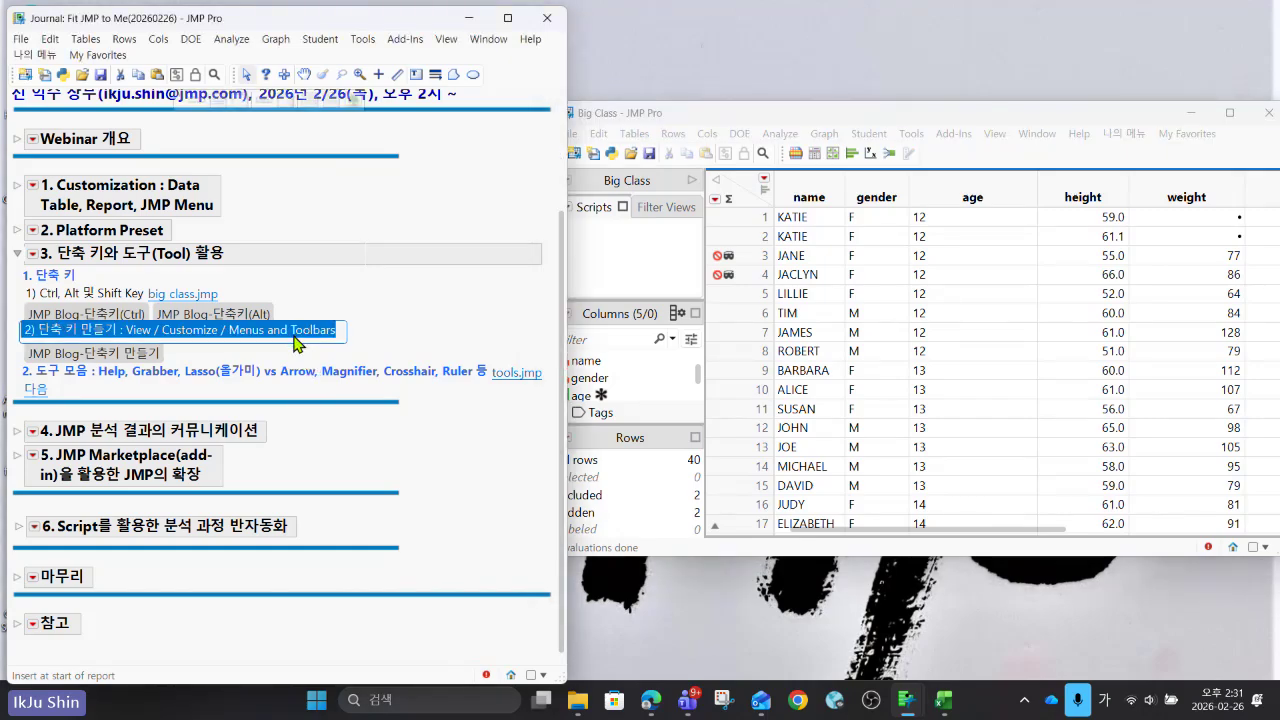
left_click(695, 114)
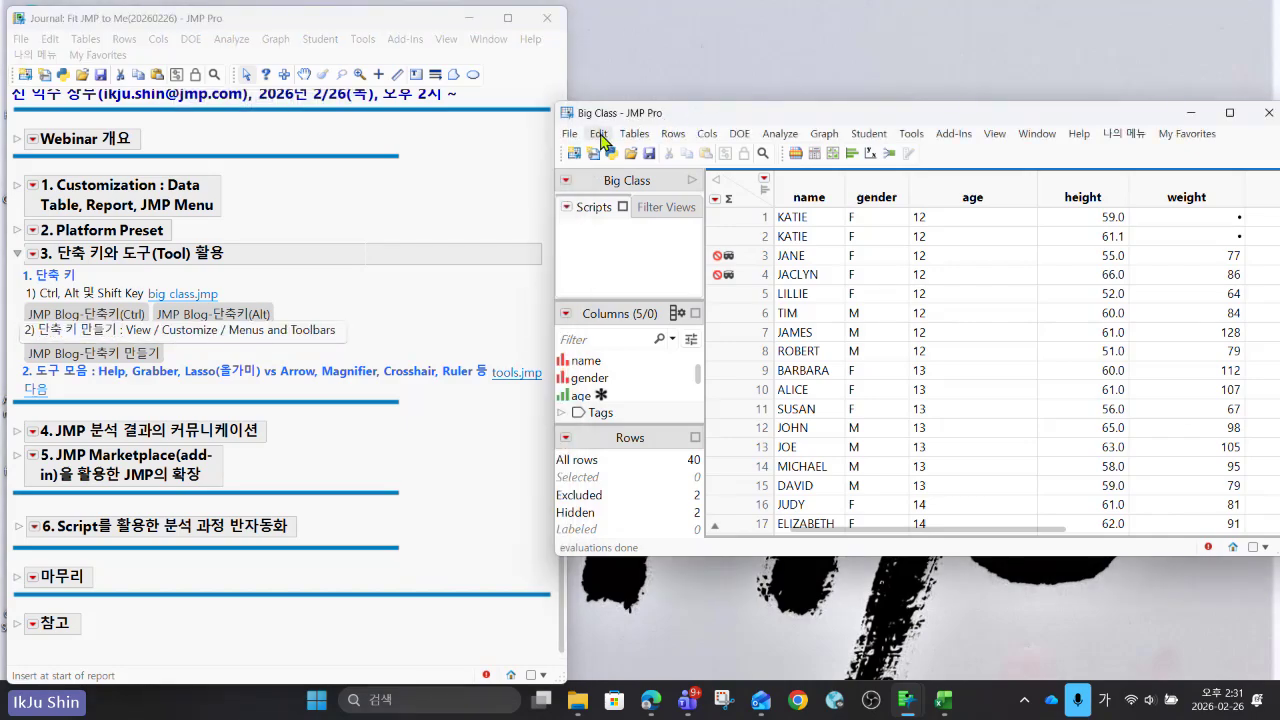
left_click(599, 134)
left_click(601, 139)
left_click(893, 192)
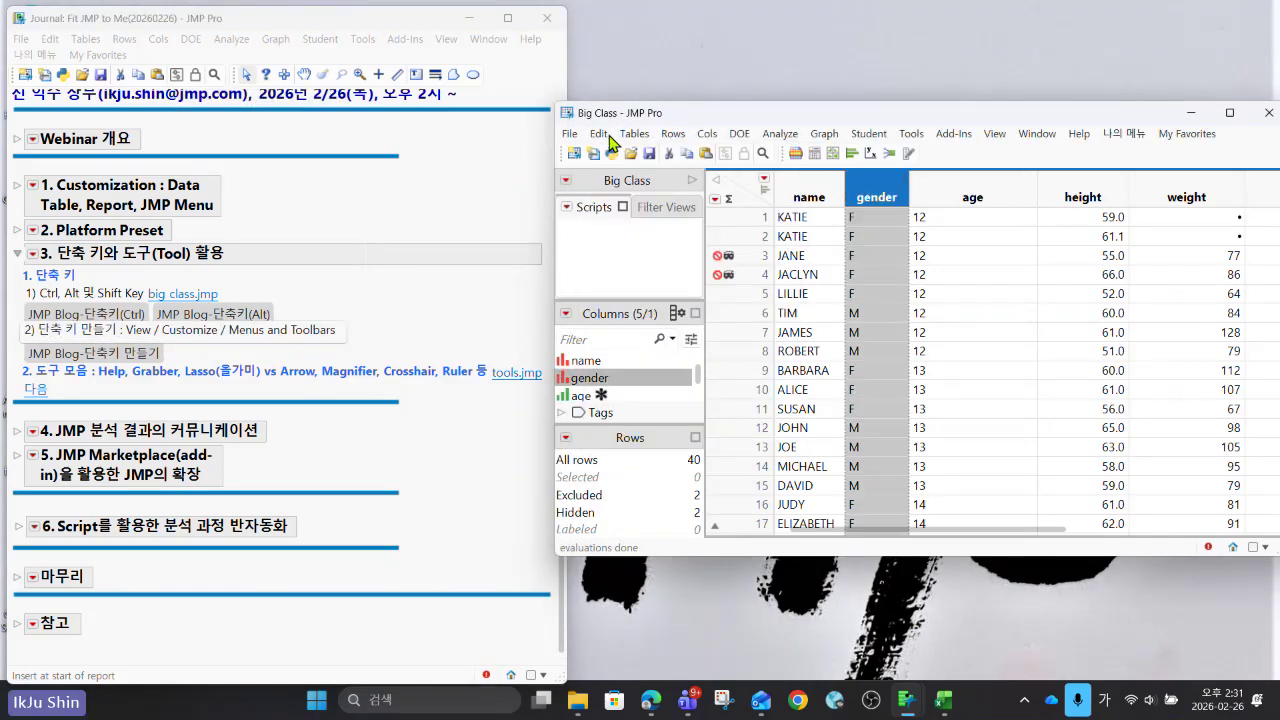
left_click(604, 139)
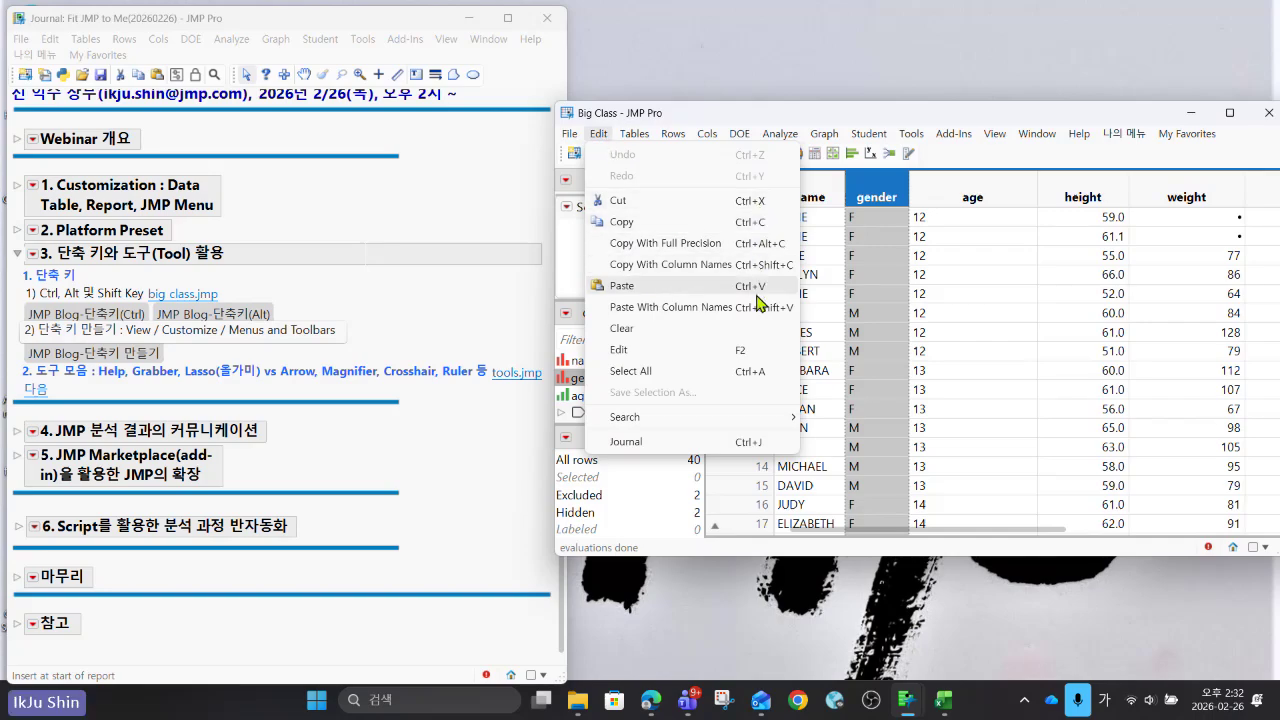
key("Escape")
left_click(745, 136)
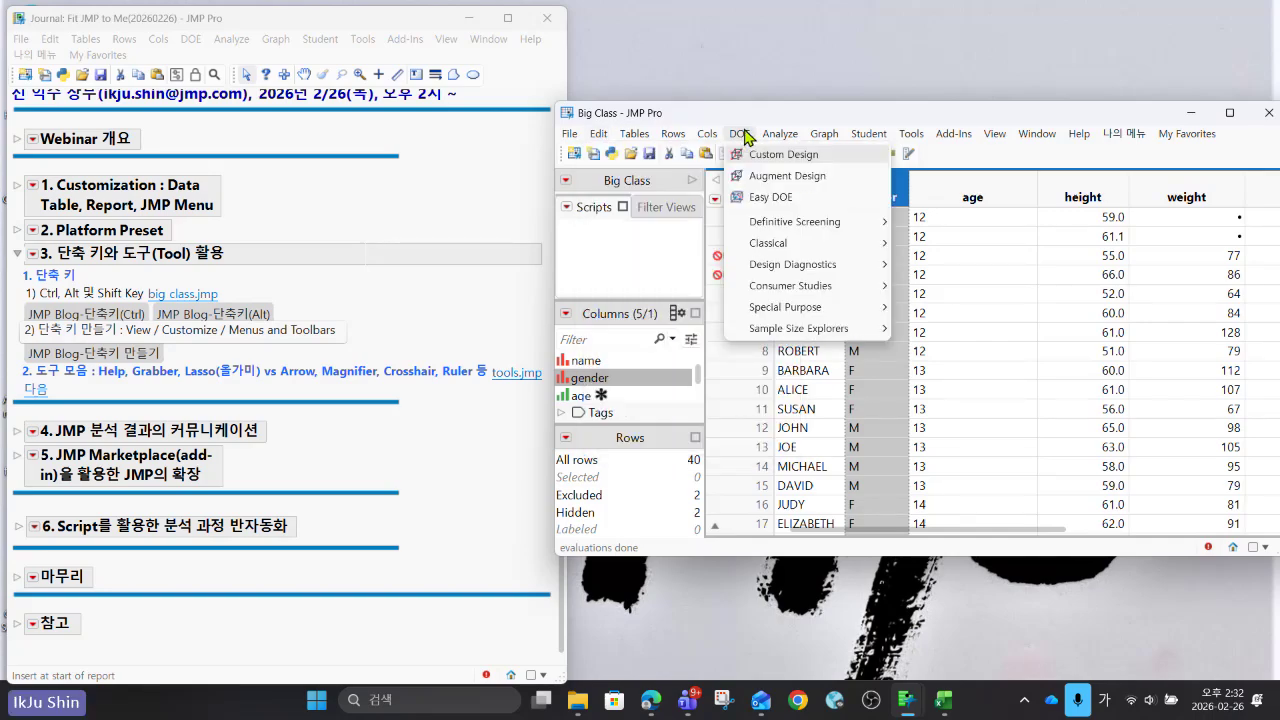
mouse_move(780, 134)
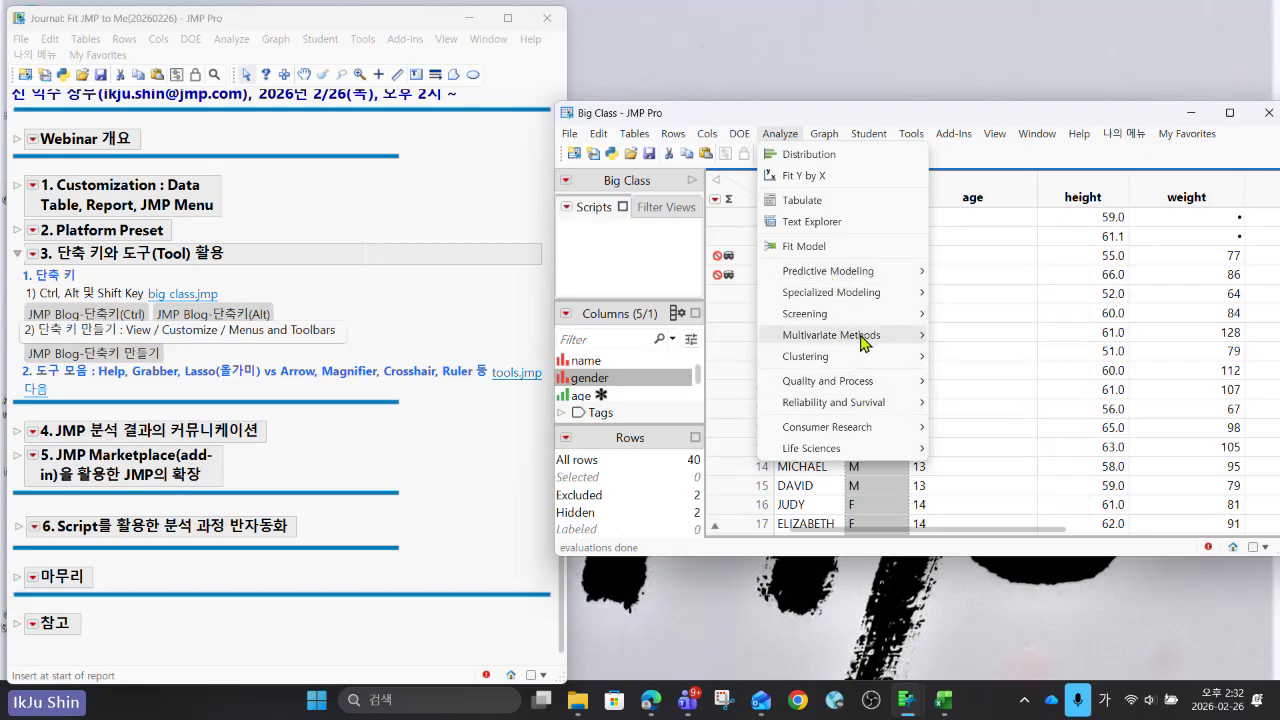
mouse_move(862, 340)
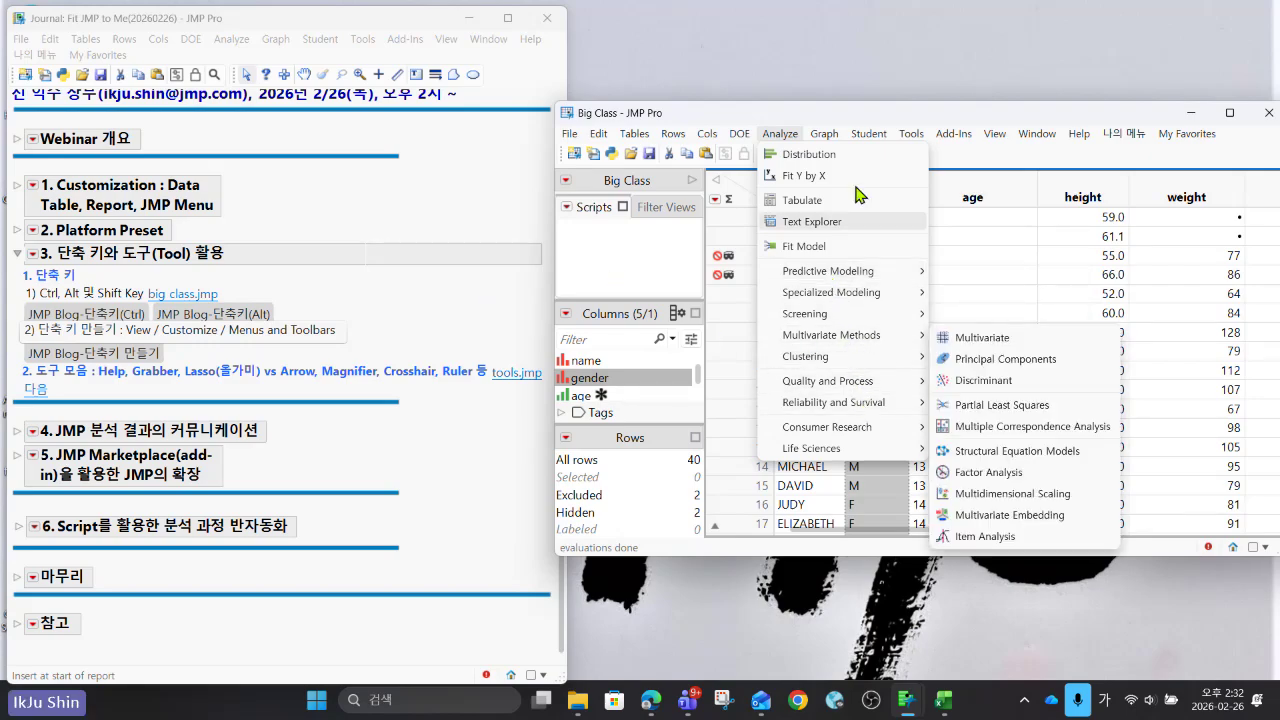
Open the Menus and Toolbars customization editor from the Big Class table window.
left_click(994, 131)
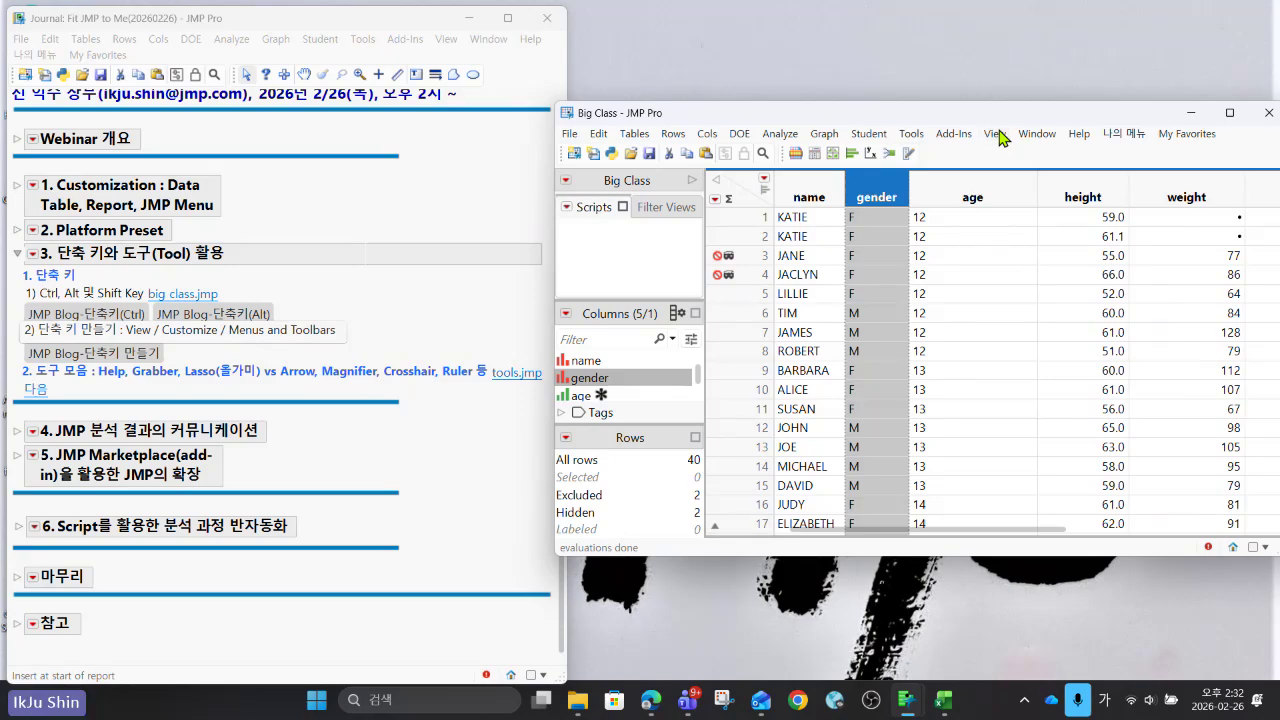
left_click(1000, 137)
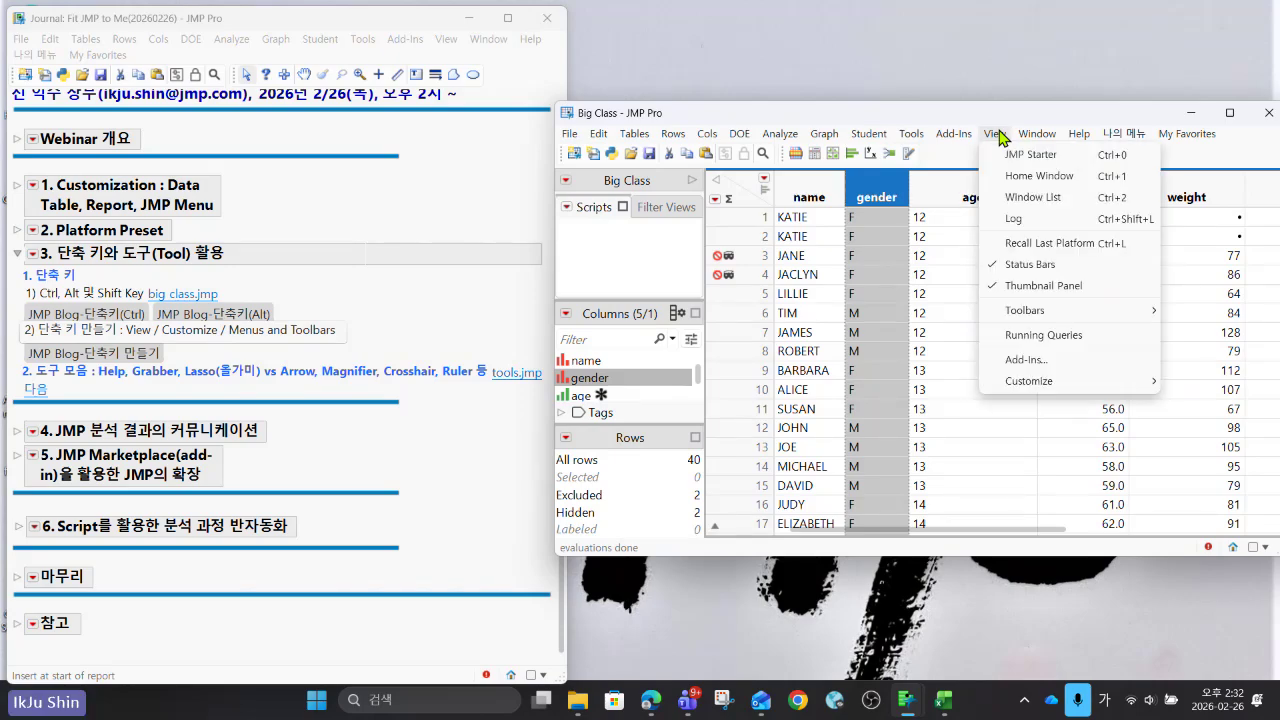
mouse_move(1040, 388)
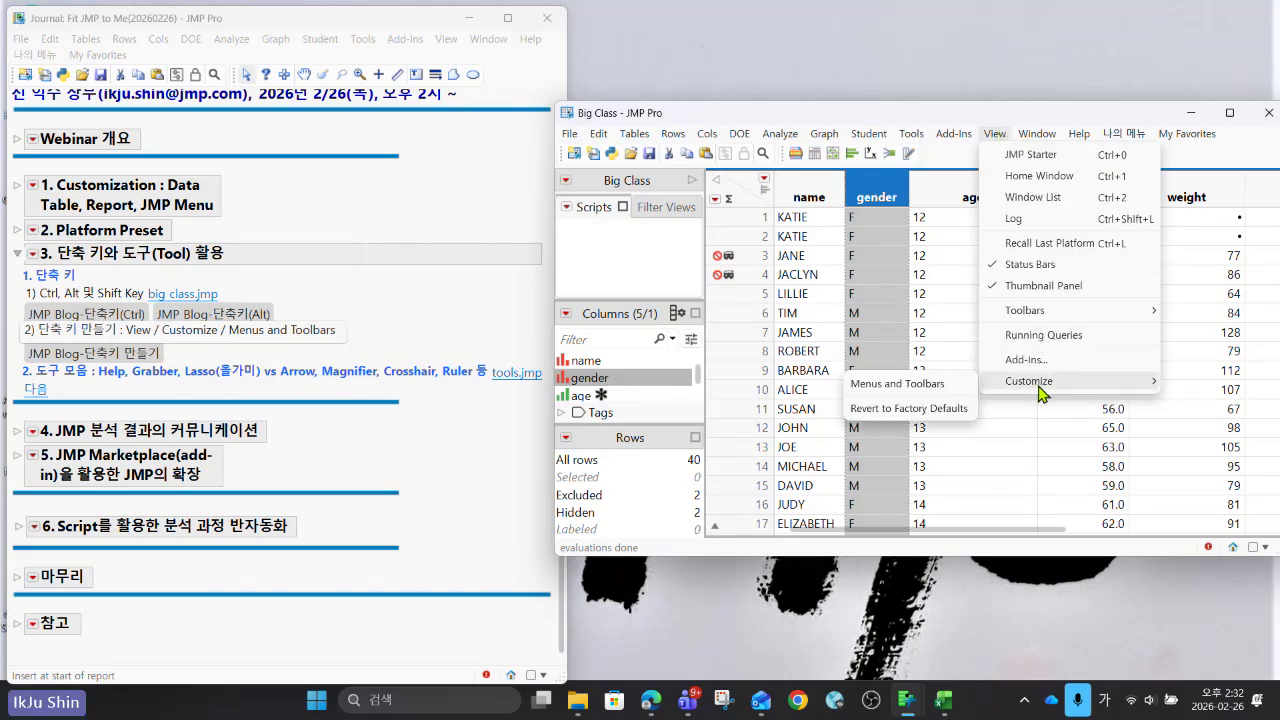
left_click(946, 385)
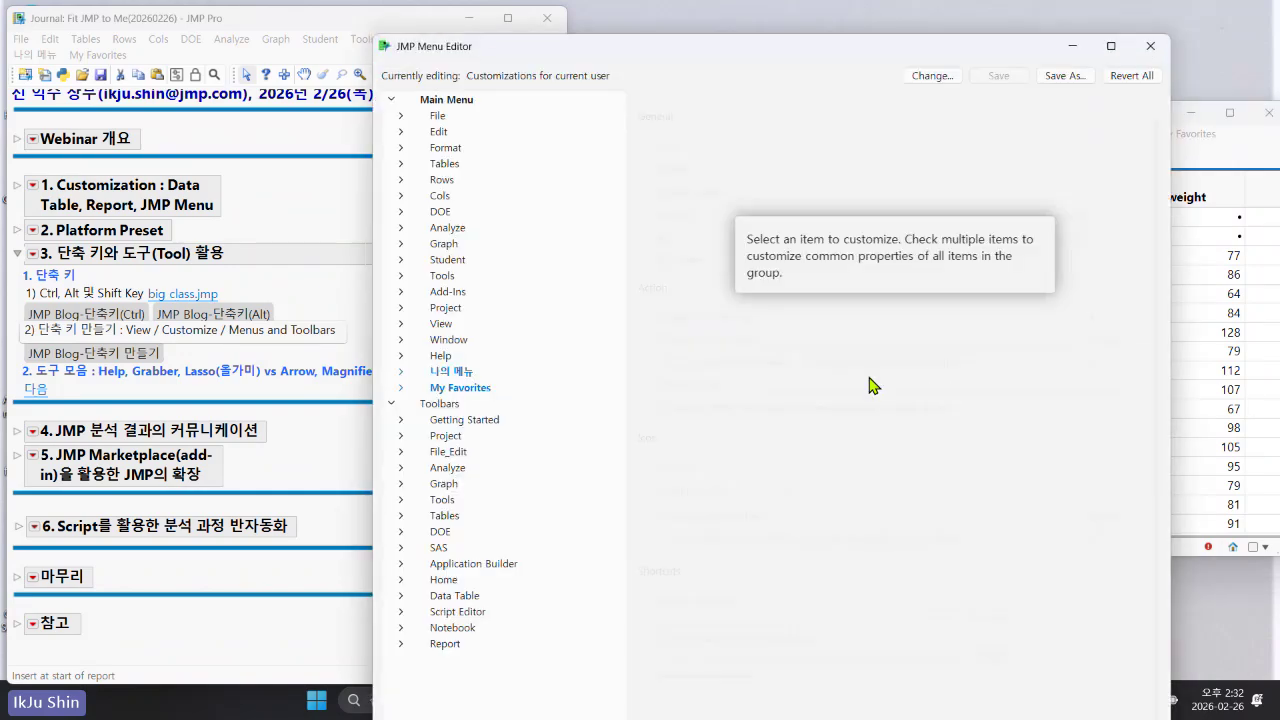
Examine the shortcut settings of the Edit commands Copy and Copy With Full Precision in the Menu Editor.
left_click(437, 246)
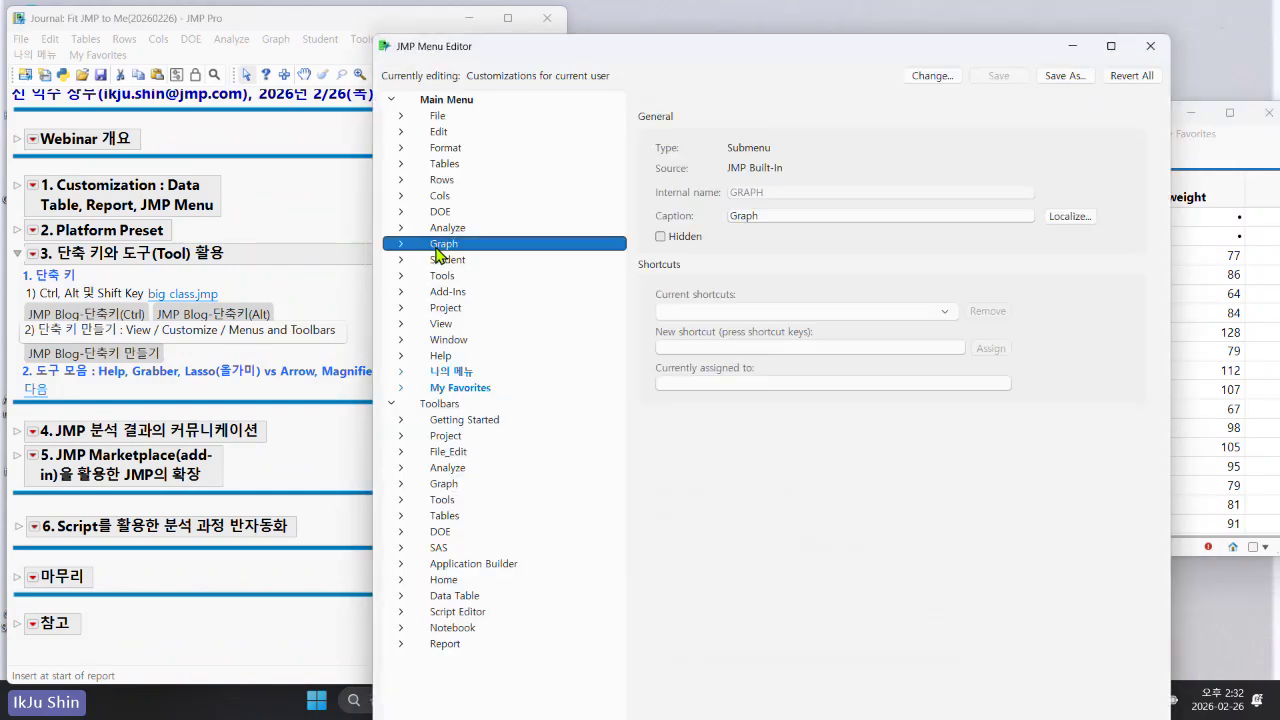
left_click(400, 132)
left_click(451, 212)
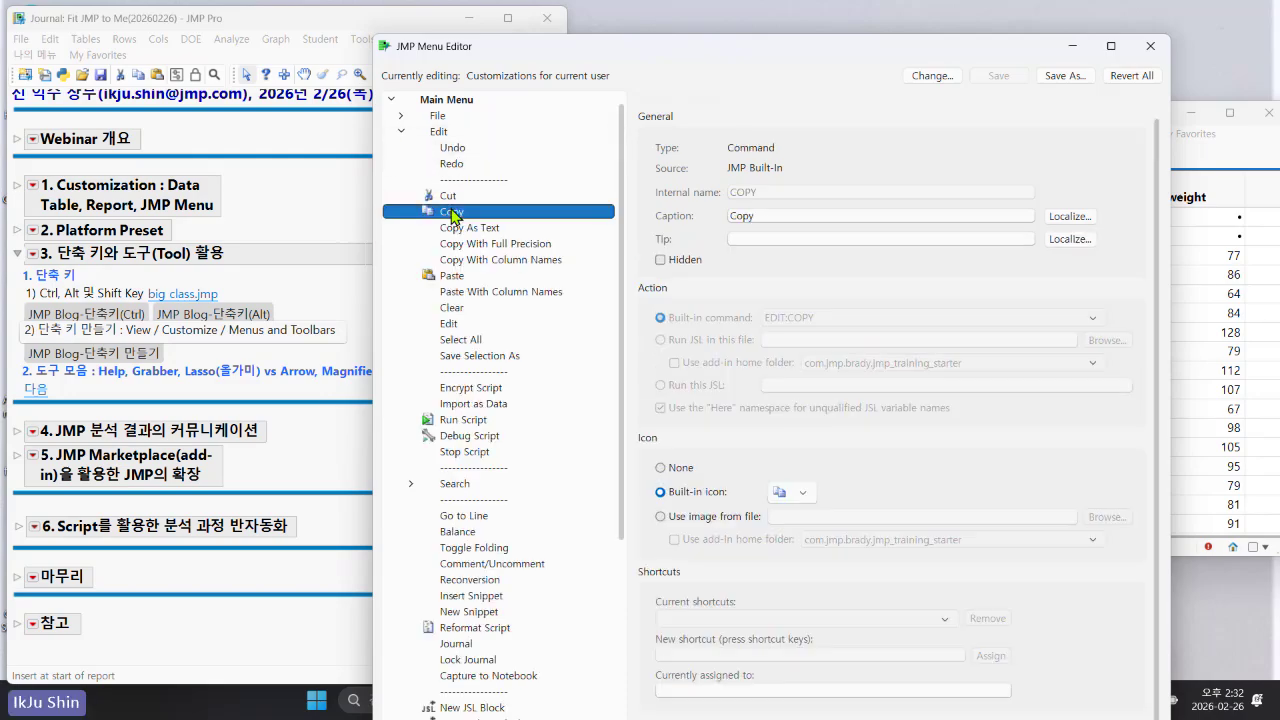
left_click(472, 243)
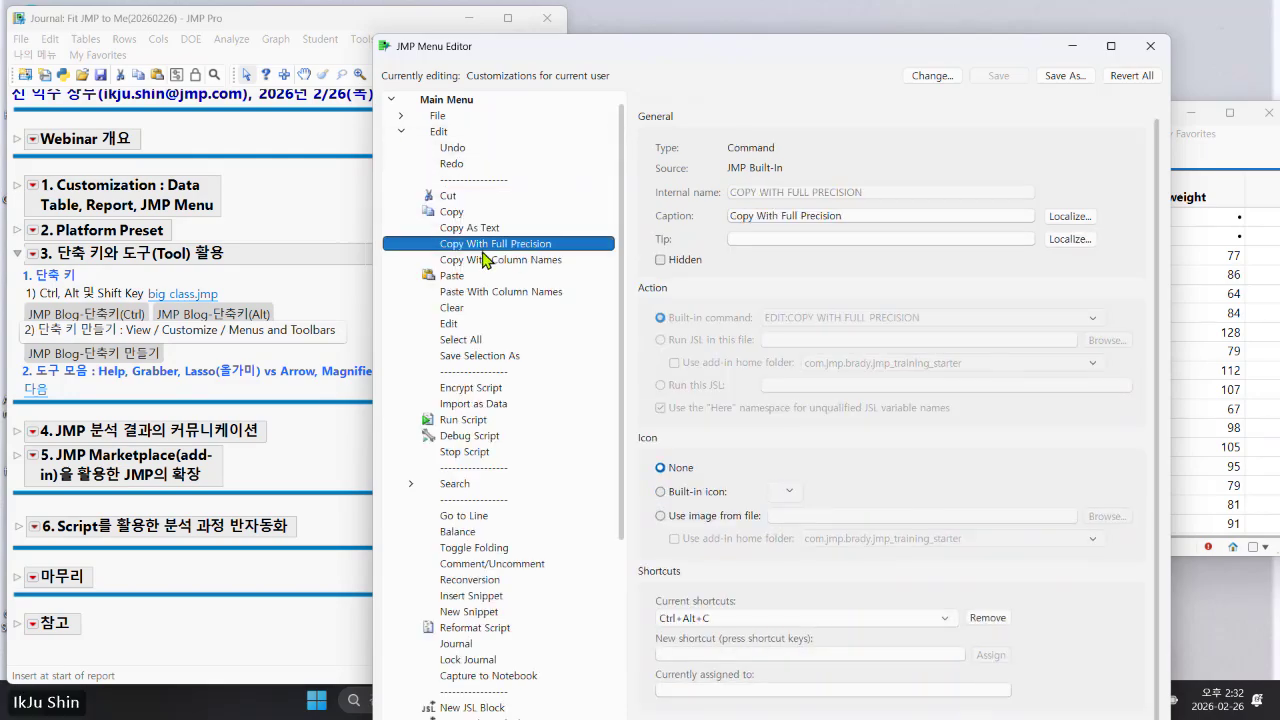
scroll(650, 400, "down", 2)
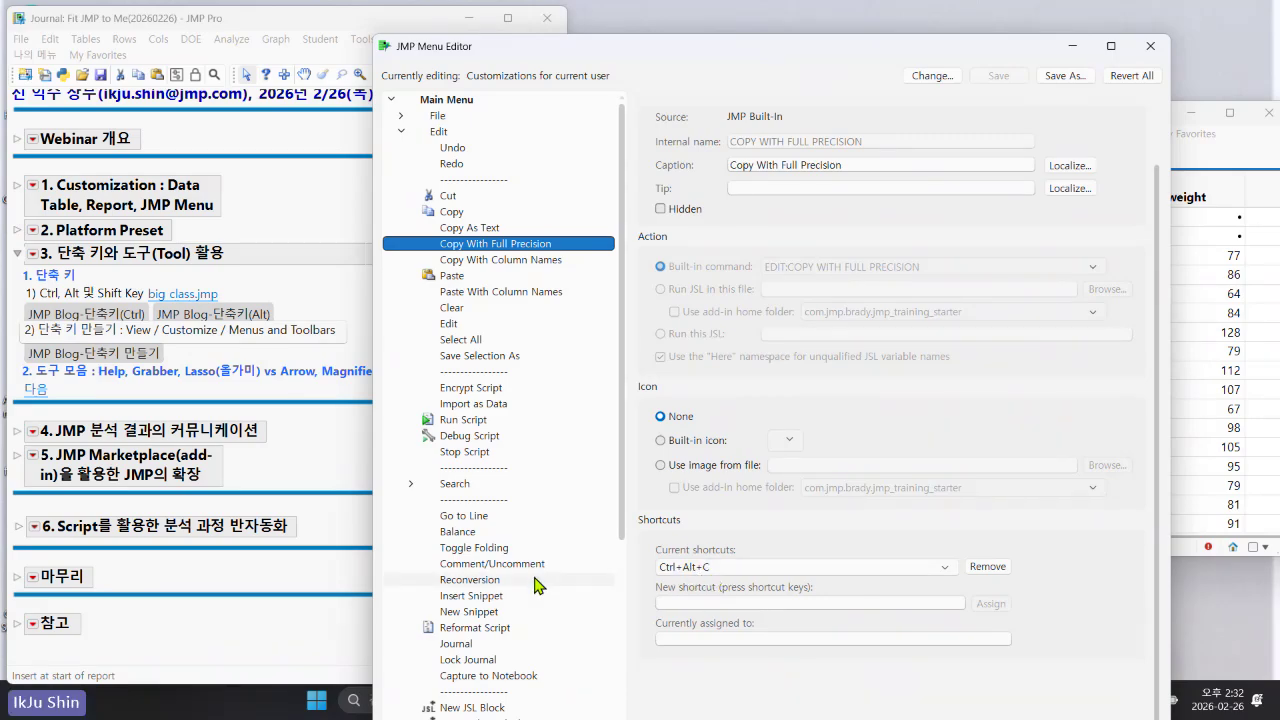
Examine where a new shortcut is entered for the Analyze command Distribution, and close the Menu Editor without assigning one.
scroll(535, 580, "down", 5)
scroll(535, 580, "down", 5)
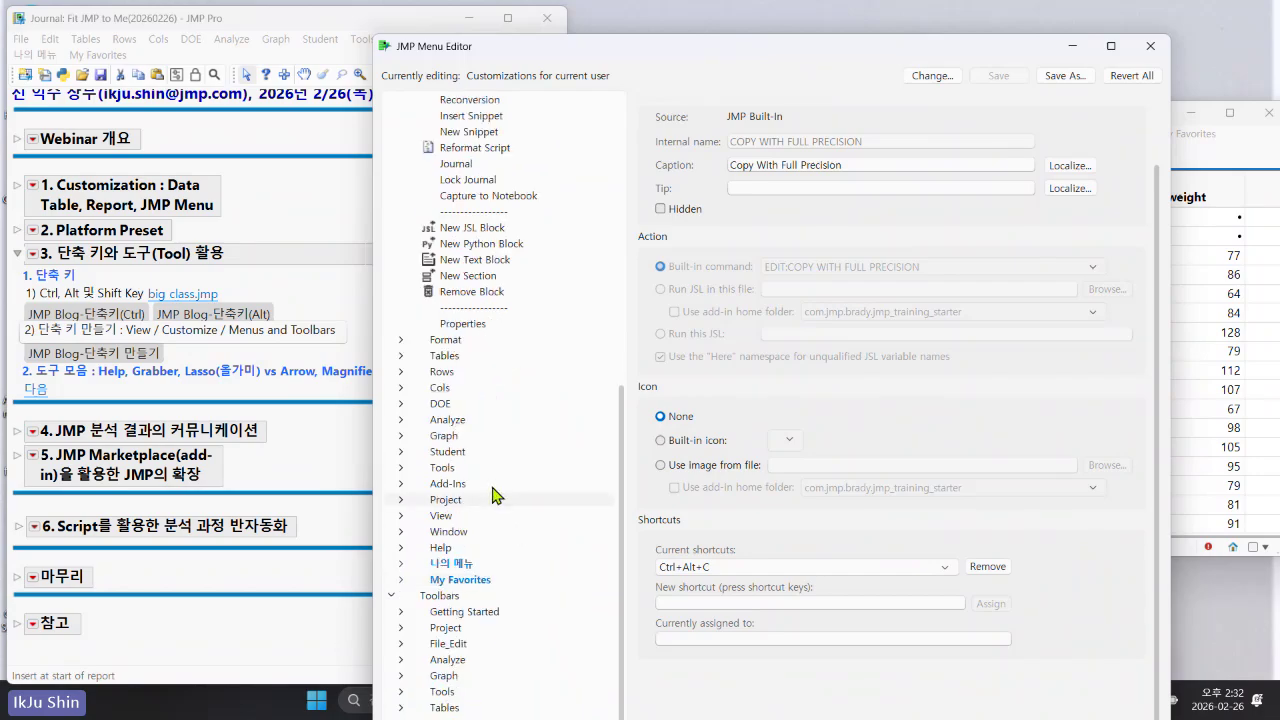
left_click(401, 419)
left_click(459, 437)
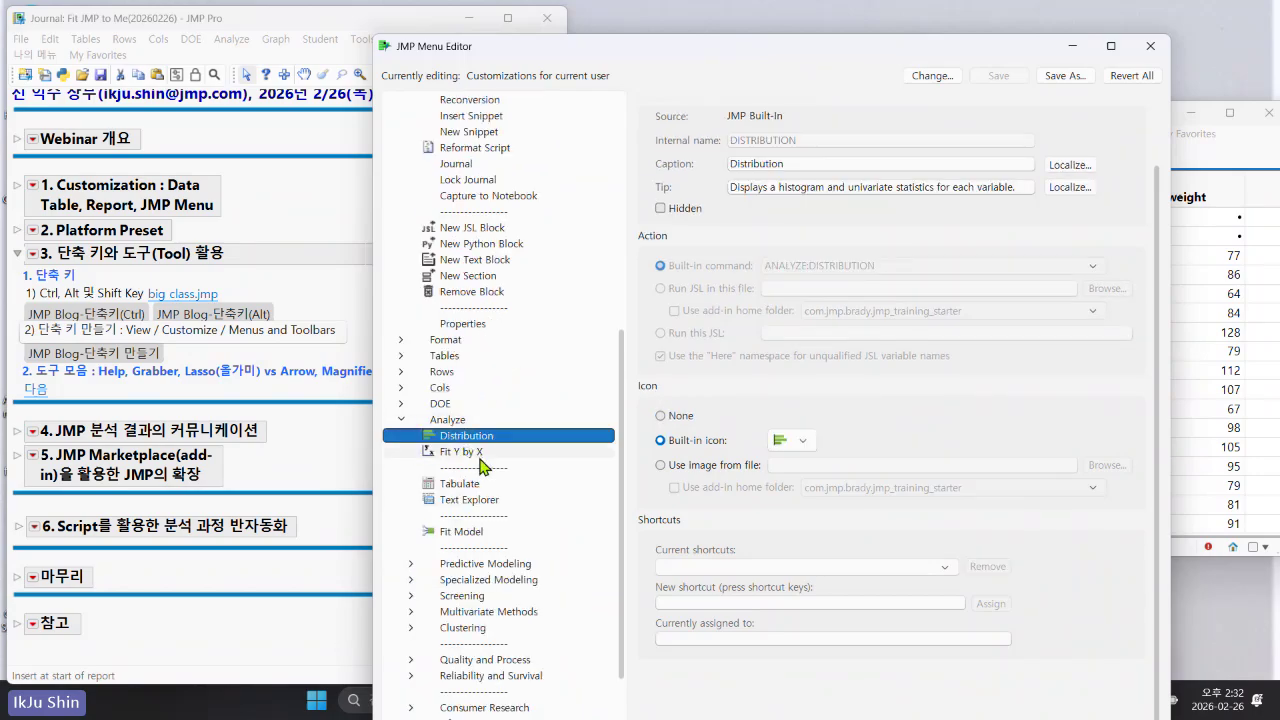
left_click(703, 566)
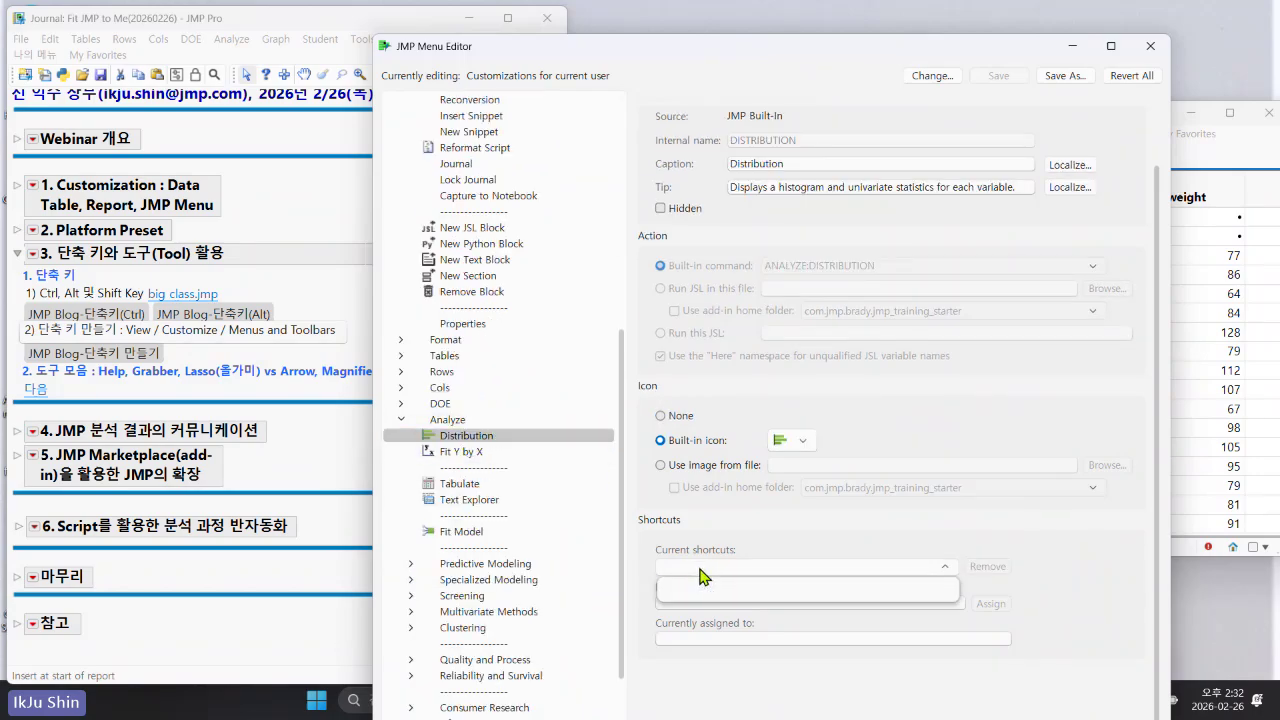
left_click(701, 568)
left_click(703, 567)
left_click(706, 554)
left_click(708, 603)
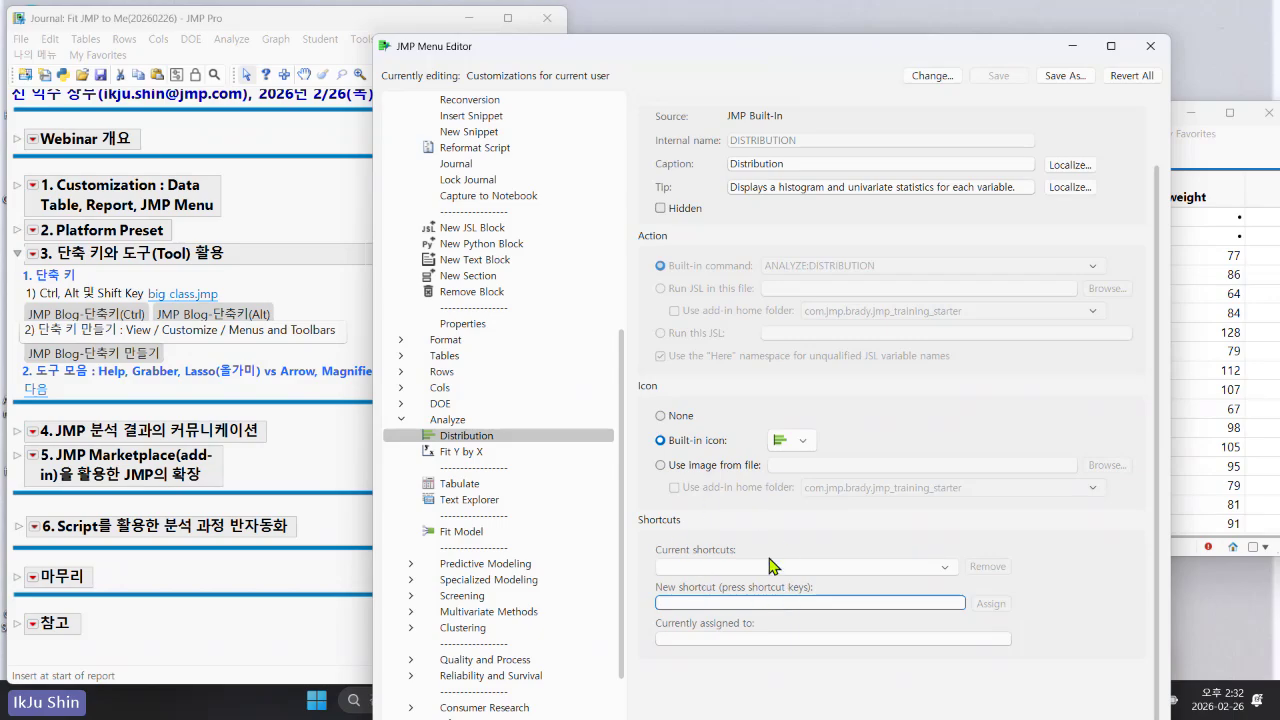
left_click(1150, 52)
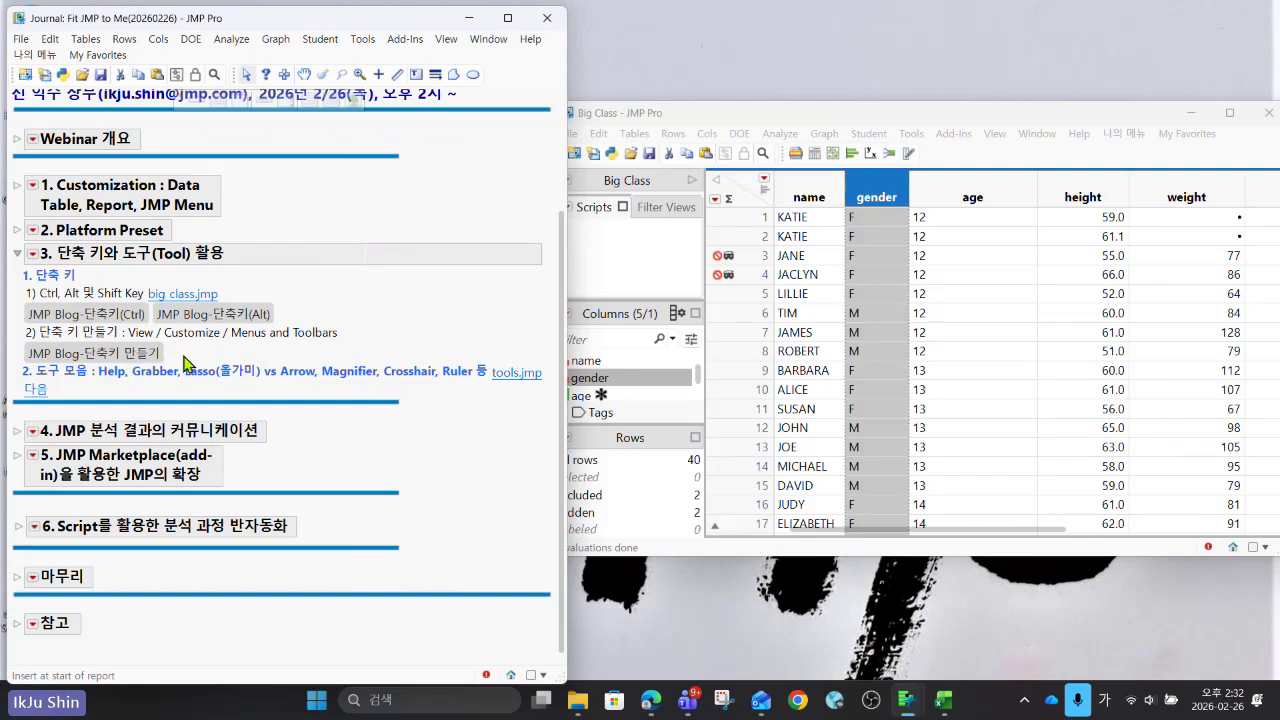
Examine the tools available in the journal window, and return to the Big Class table.
left_click(364, 40)
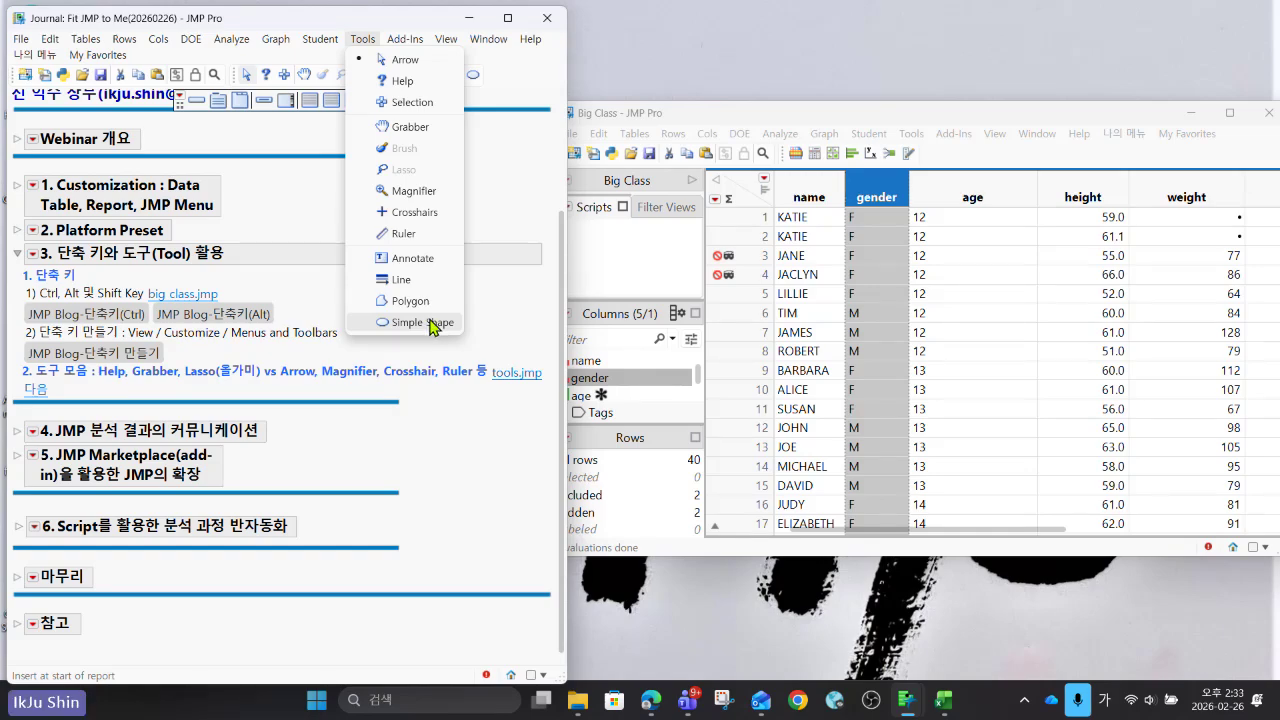
left_click(490, 296)
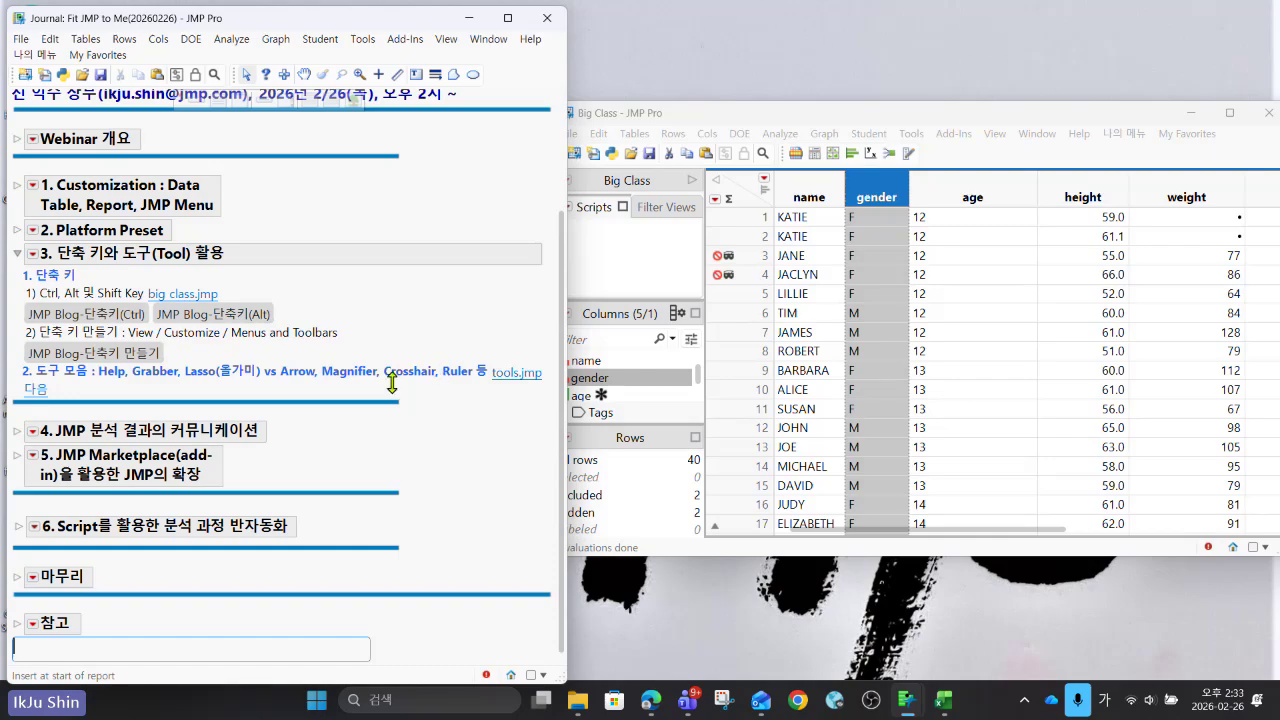
left_click(750, 203)
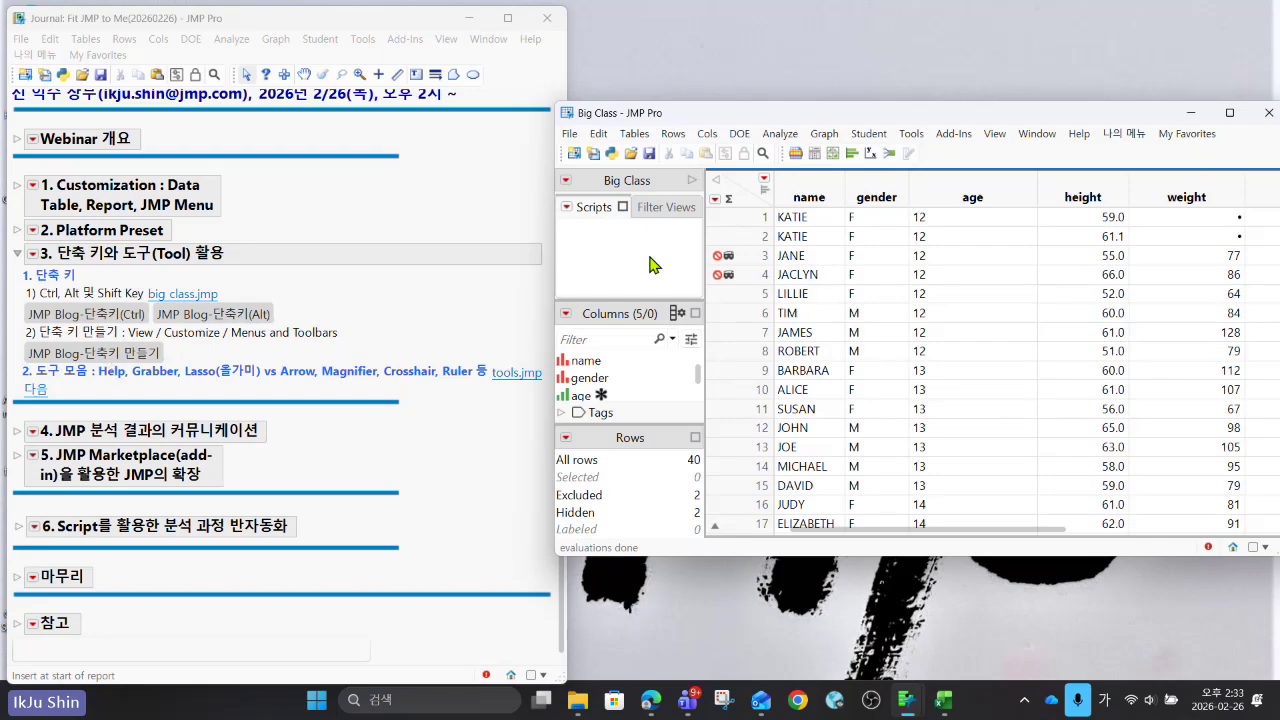
Run a Distribution of the height column from Big Class and stack the report into a horizontal layout.
left_click(1076, 134)
left_click(1073, 137)
left_click(1073, 195)
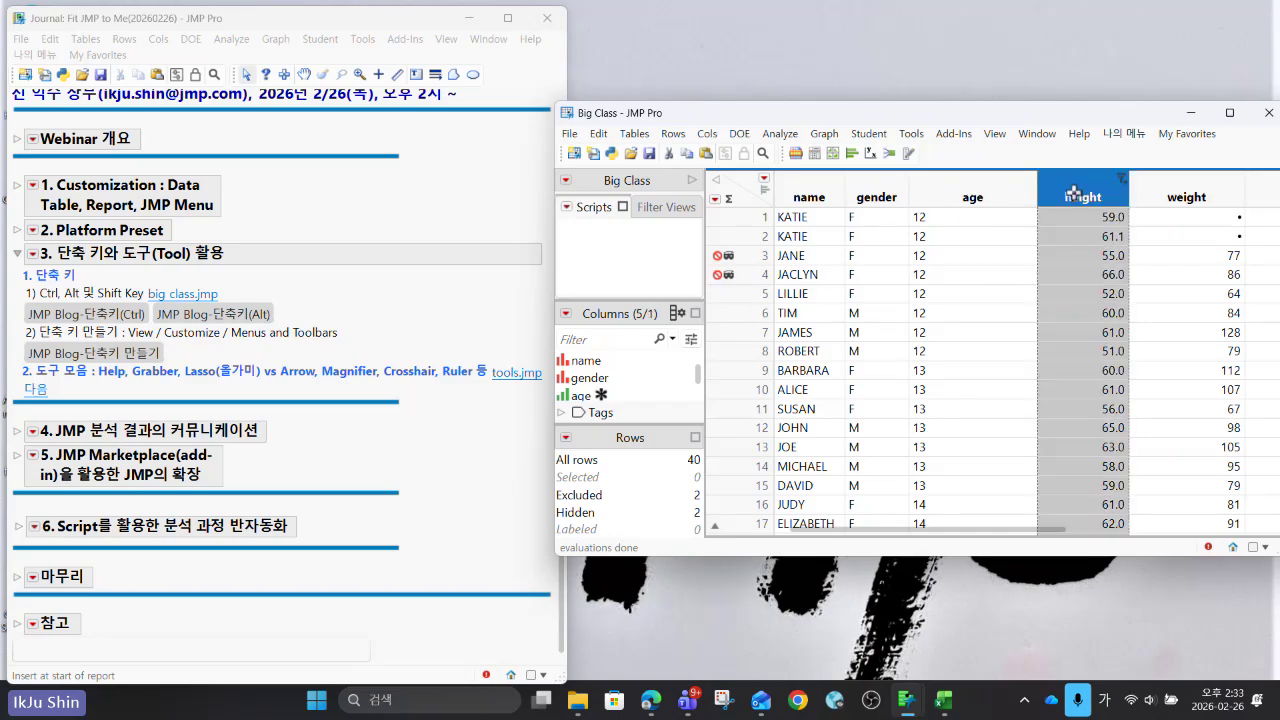
left_click(778, 135)
left_click(785, 158)
left_click(824, 232)
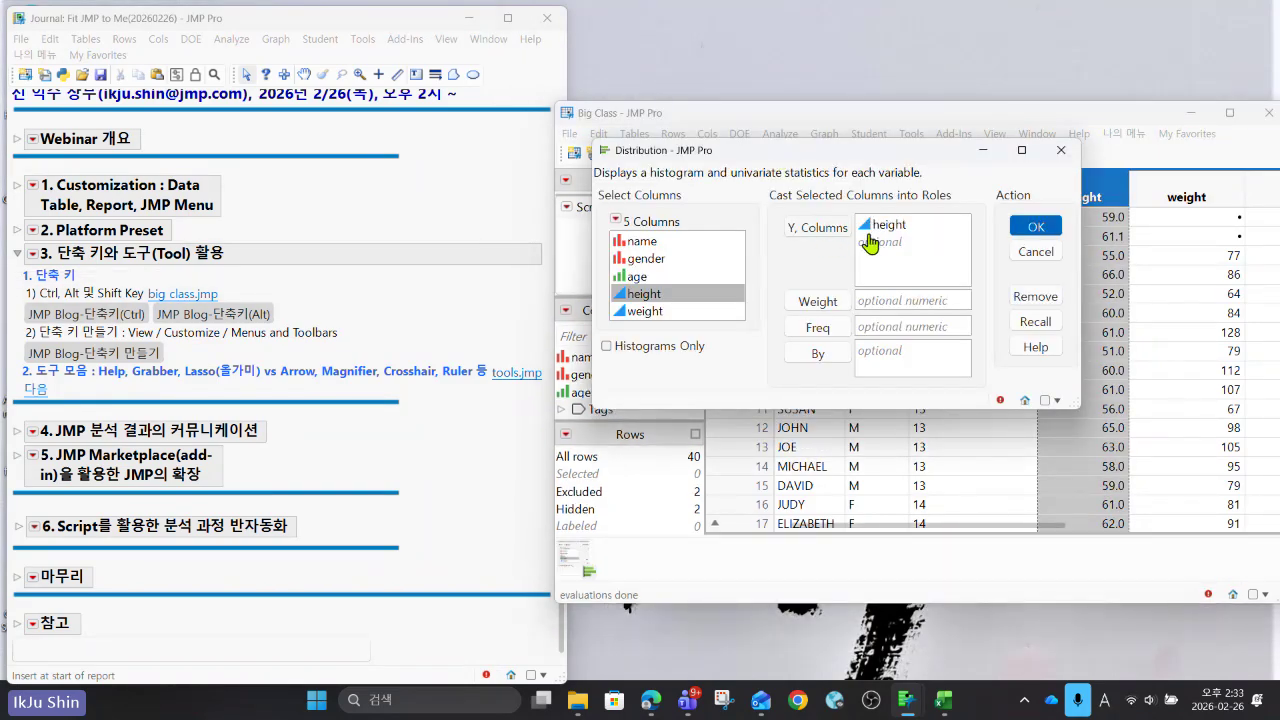
left_click(1036, 226)
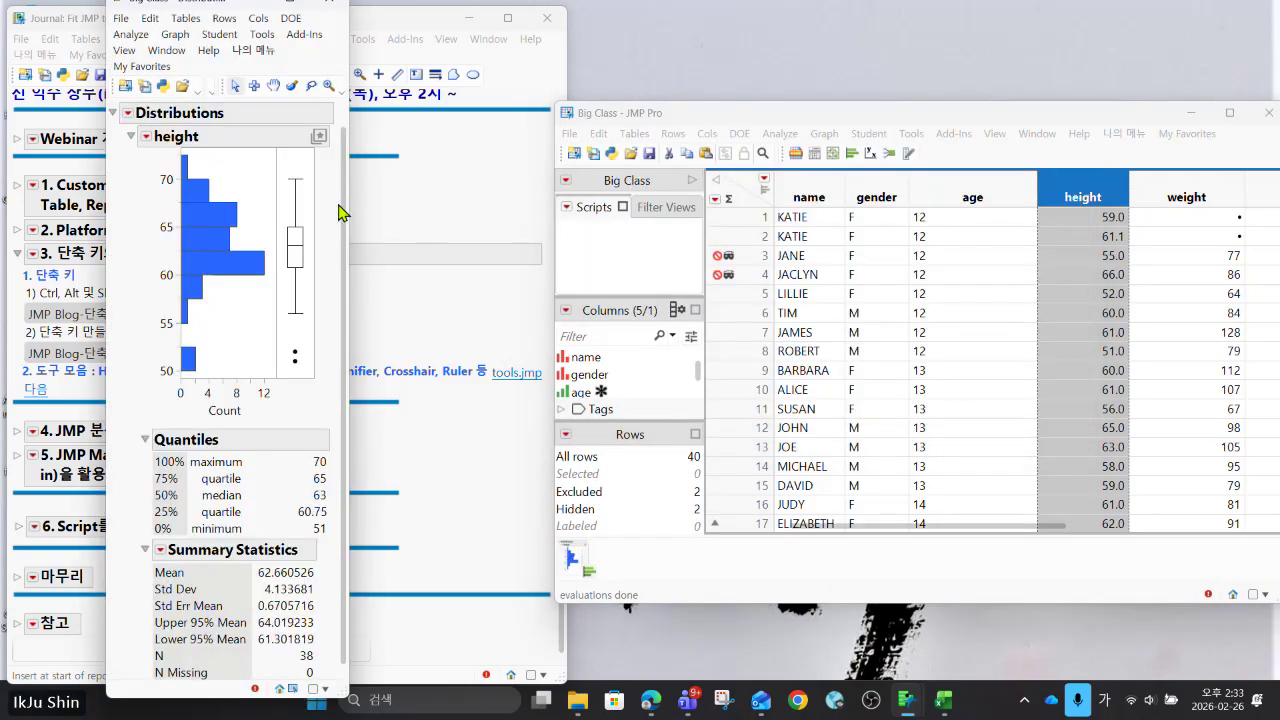
left_click(127, 113)
left_click(160, 176)
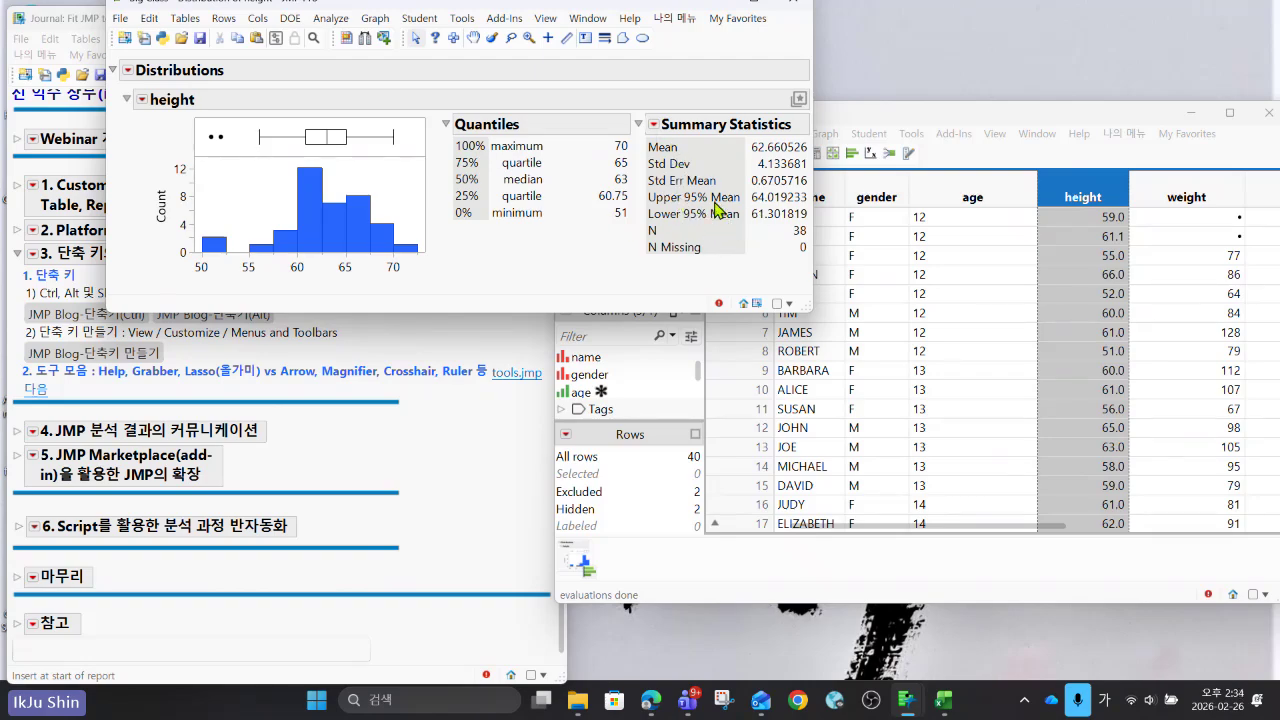
double_click(342, 7)
double_click(1011, 14)
double_click(434, 6)
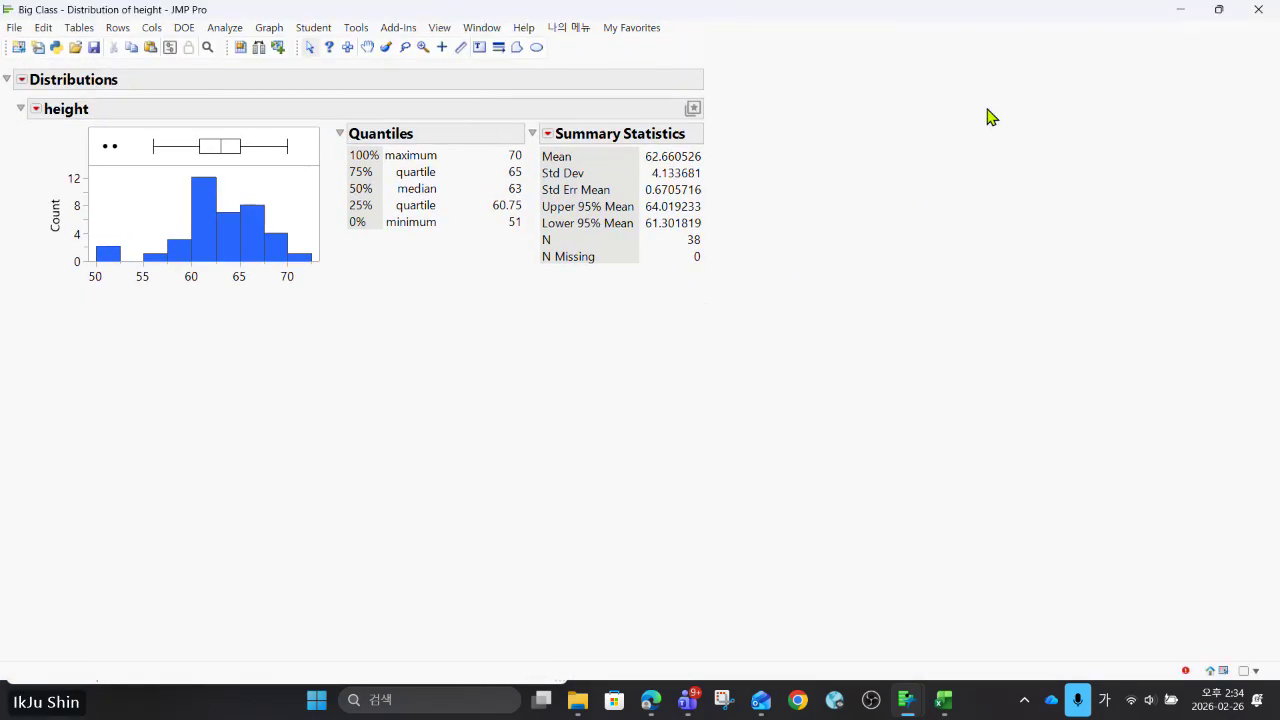
left_click(1212, 10)
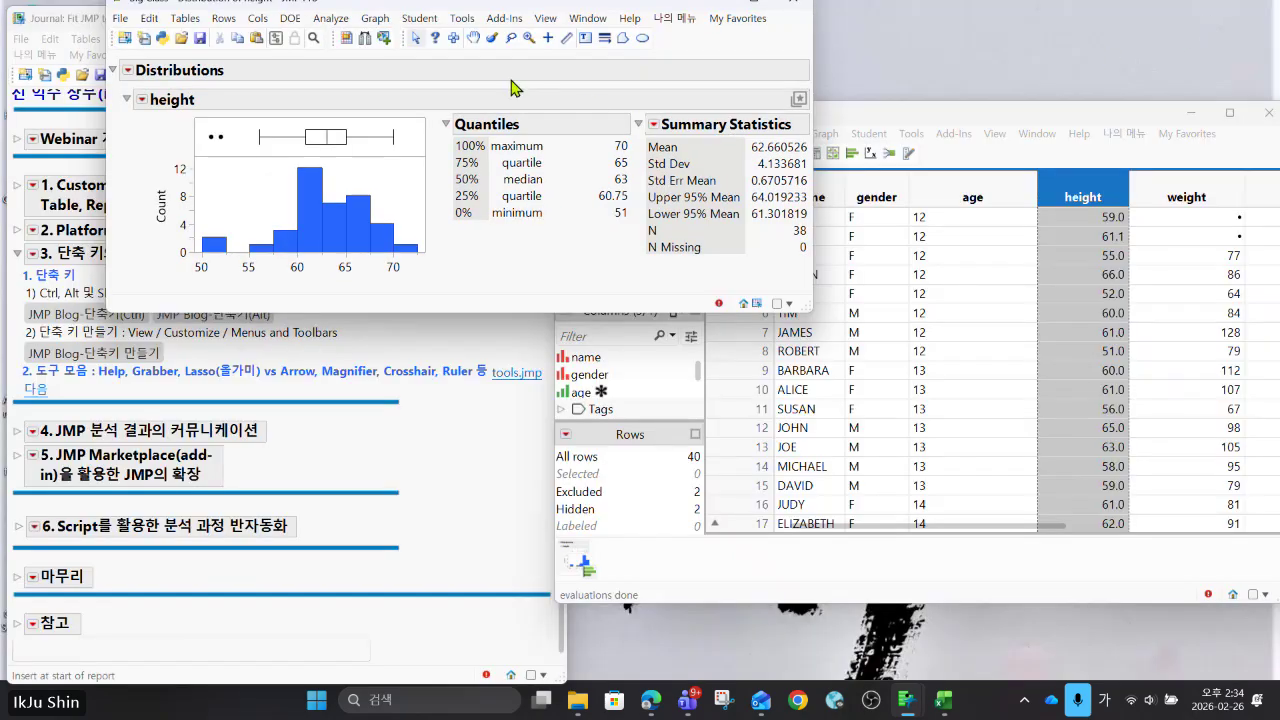
Look up the Summary Statistics section of the height report with the Help tool, read its online help page, and minimize the browser.
left_click(435, 40)
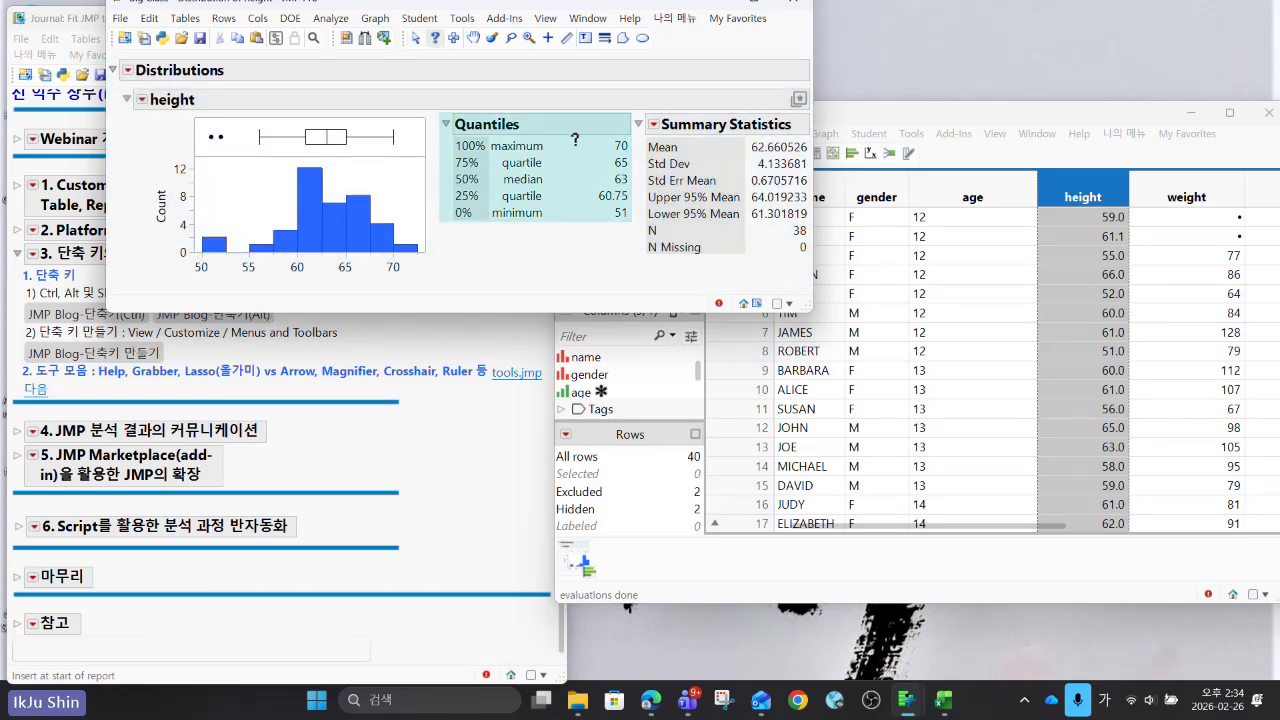
left_click(697, 200)
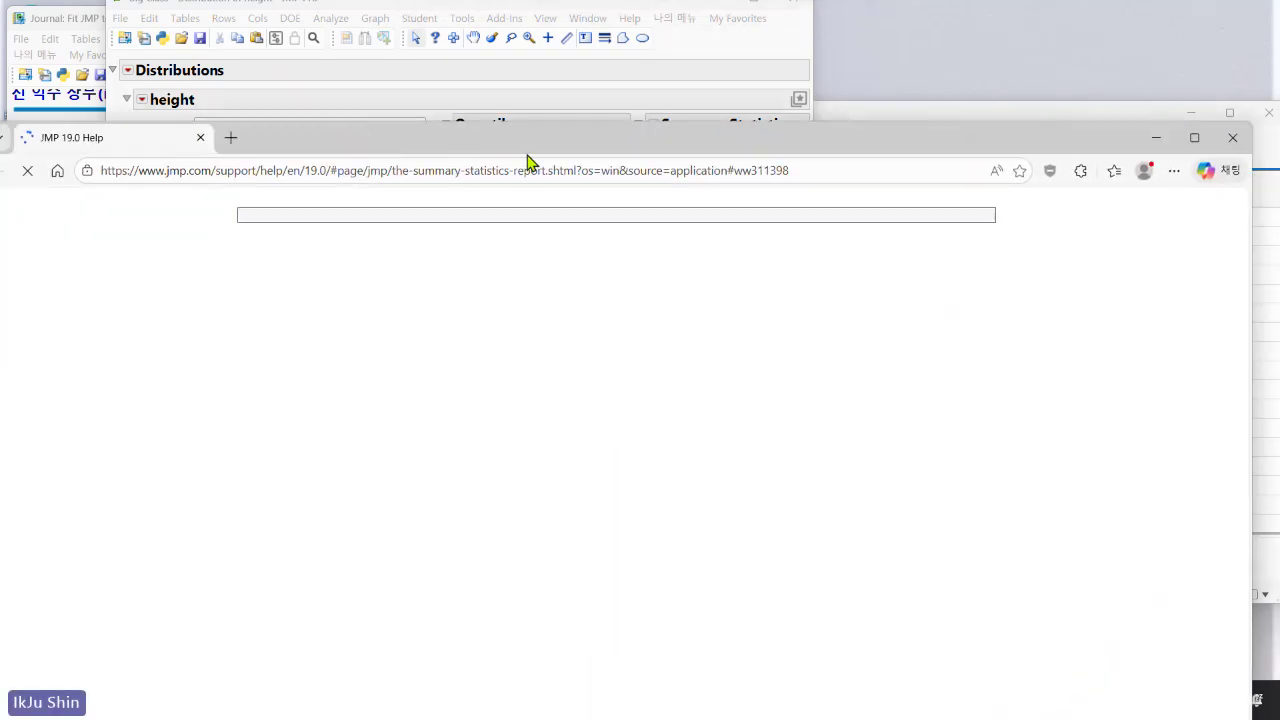
left_click(1193, 138)
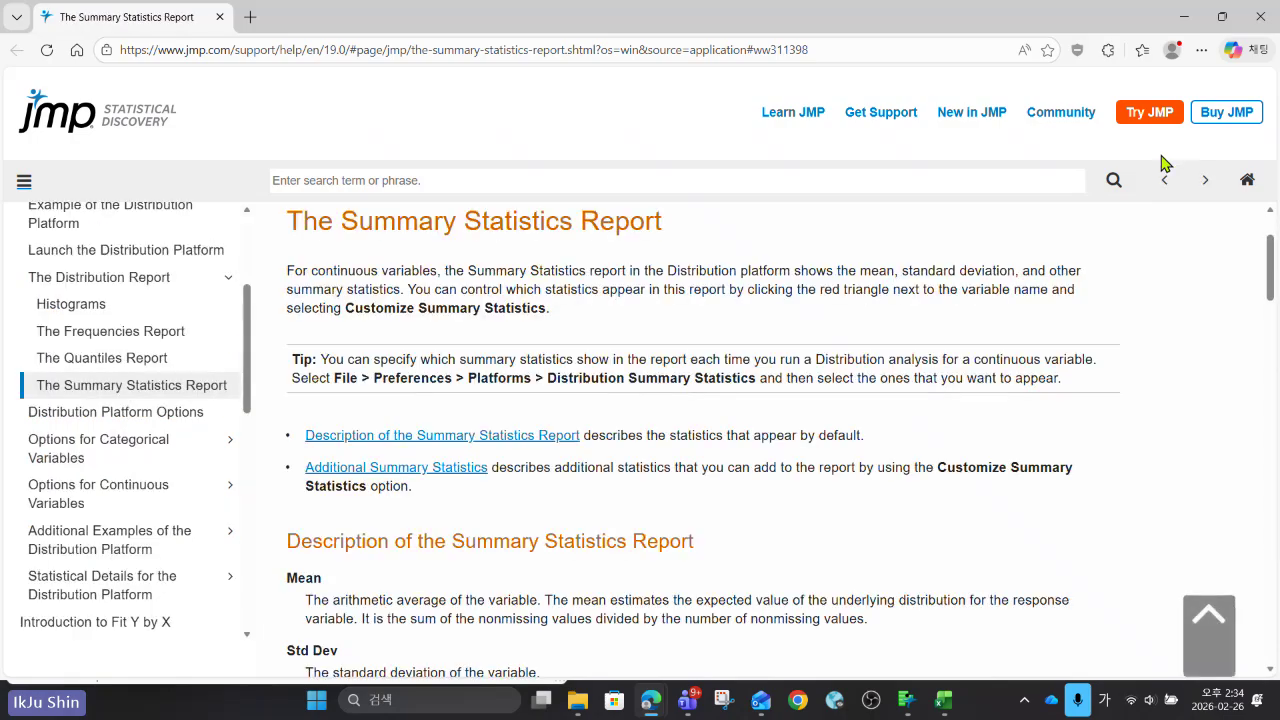
scroll(943, 354, "down", 4)
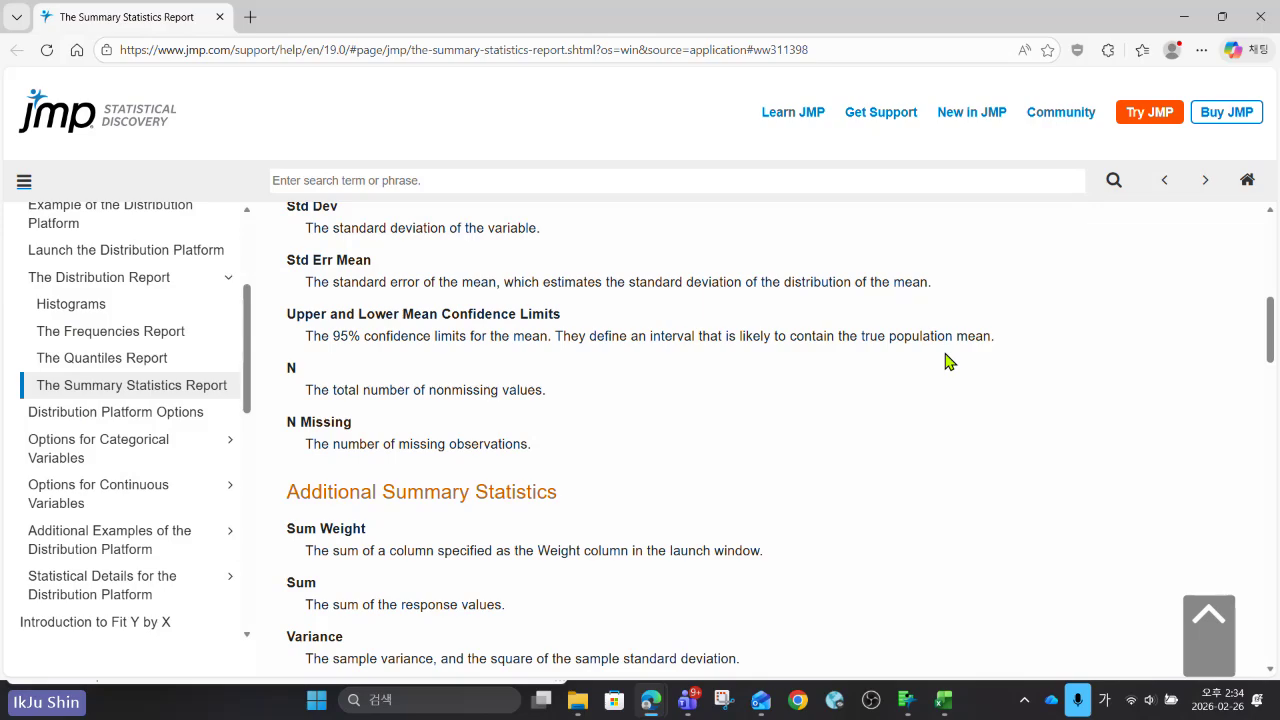
left_click(1187, 25)
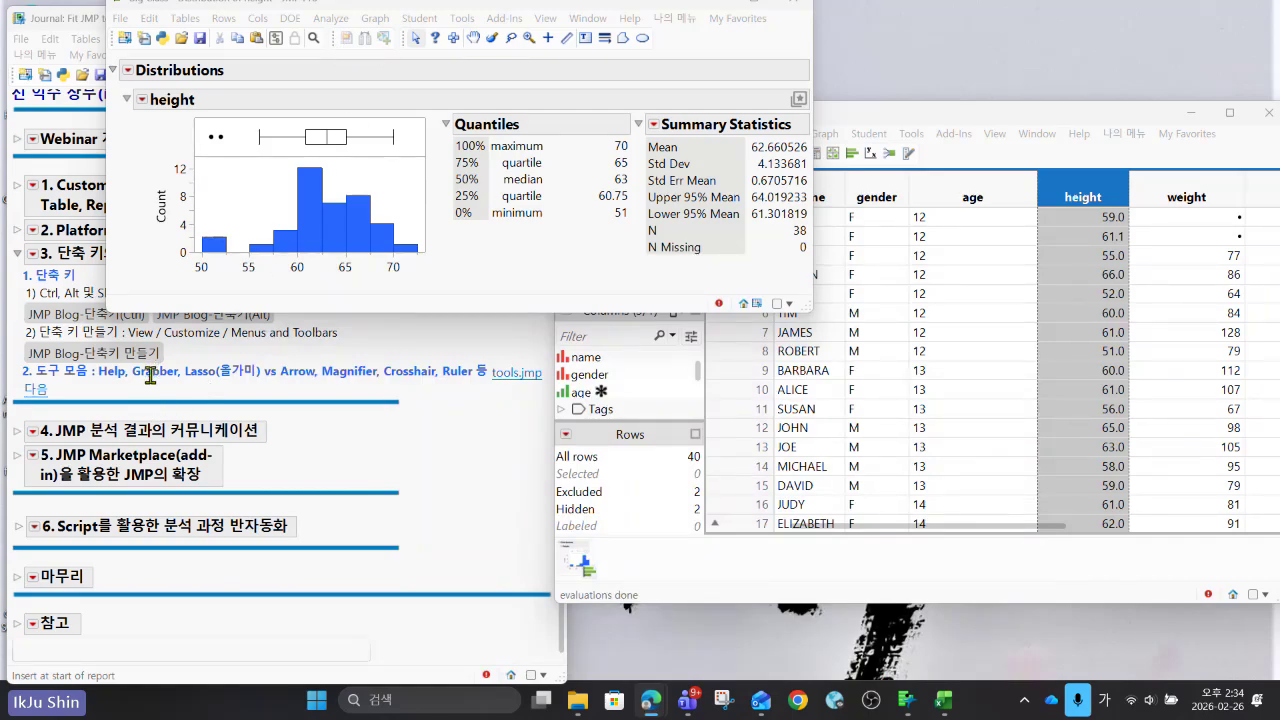
Adjust the bin width of the height histogram with the Grabber tool, trying wide bars and finishing with narrow ones.
left_click(474, 40)
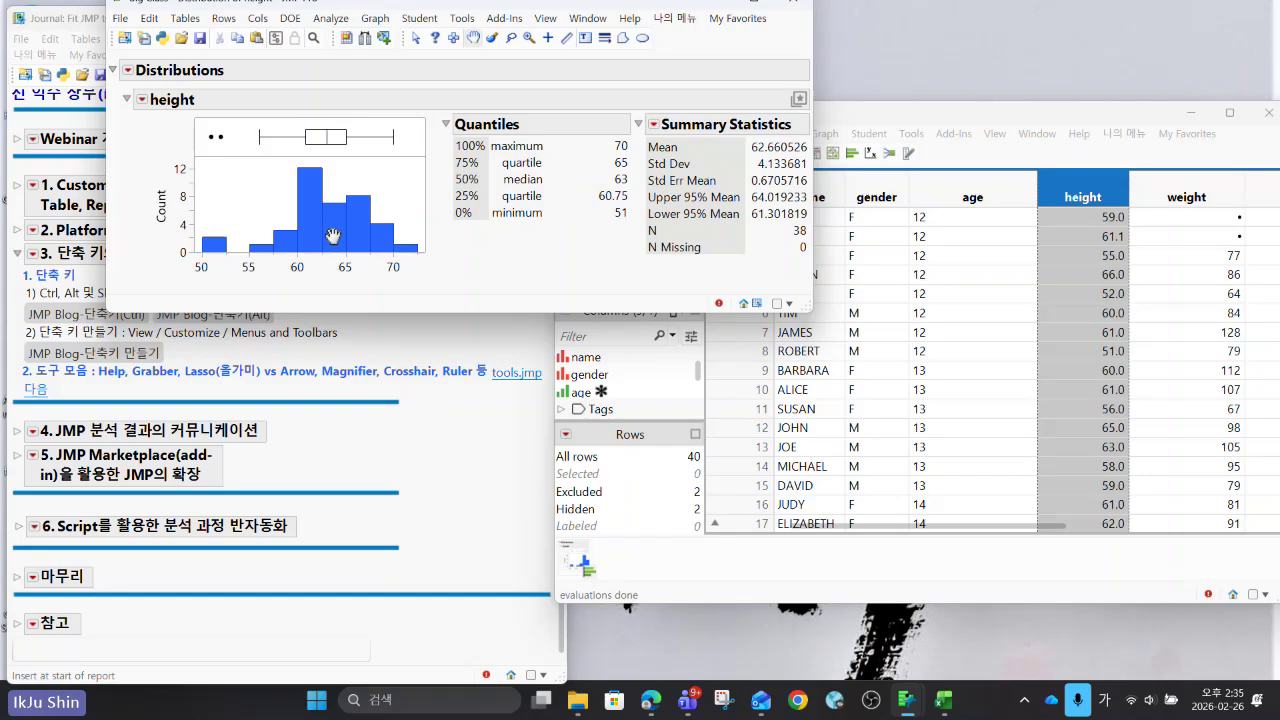
mouse_move(333, 235)
left_mouse_down()
mouse_move(338, 185)
mouse_move(341, 235)
mouse_move(347, 188)
mouse_move(348, 232)
mouse_move(349, 217)
left_mouse_up()
left_click_drag(349, 217, 372, 233)
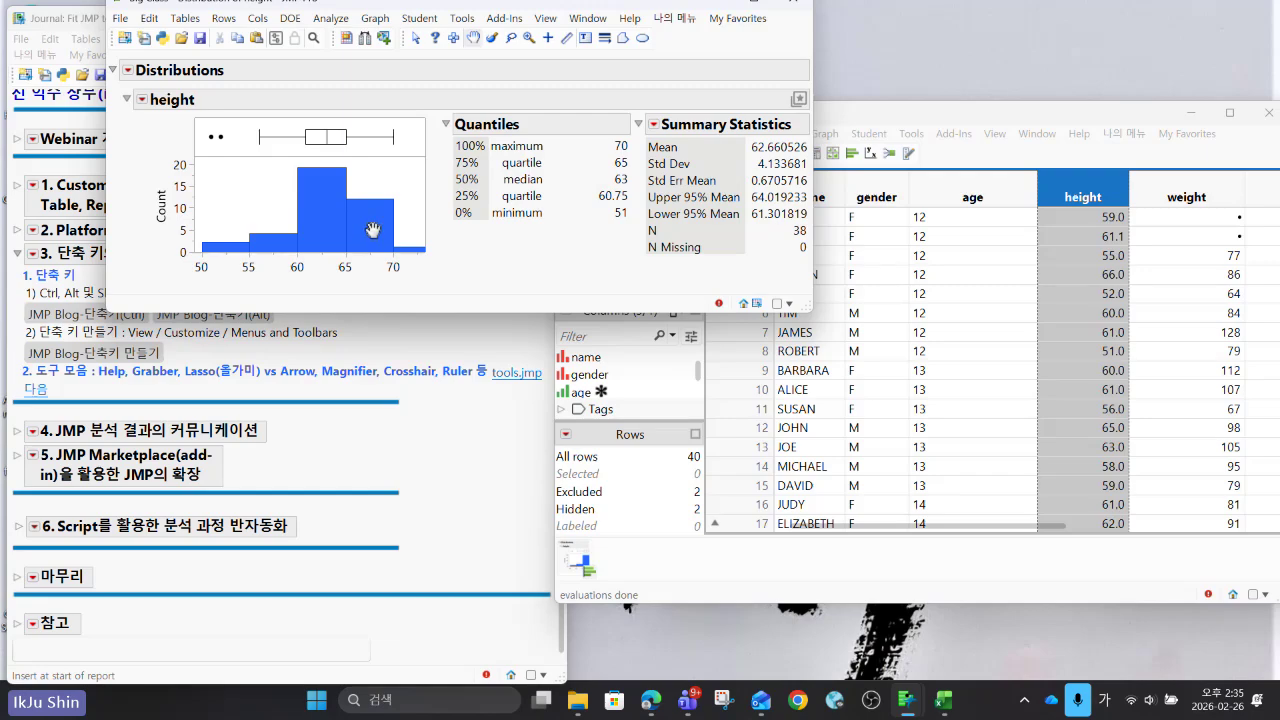
mouse_move(372, 230)
left_mouse_down()
mouse_move(372, 203)
mouse_move(377, 226)
left_mouse_up()
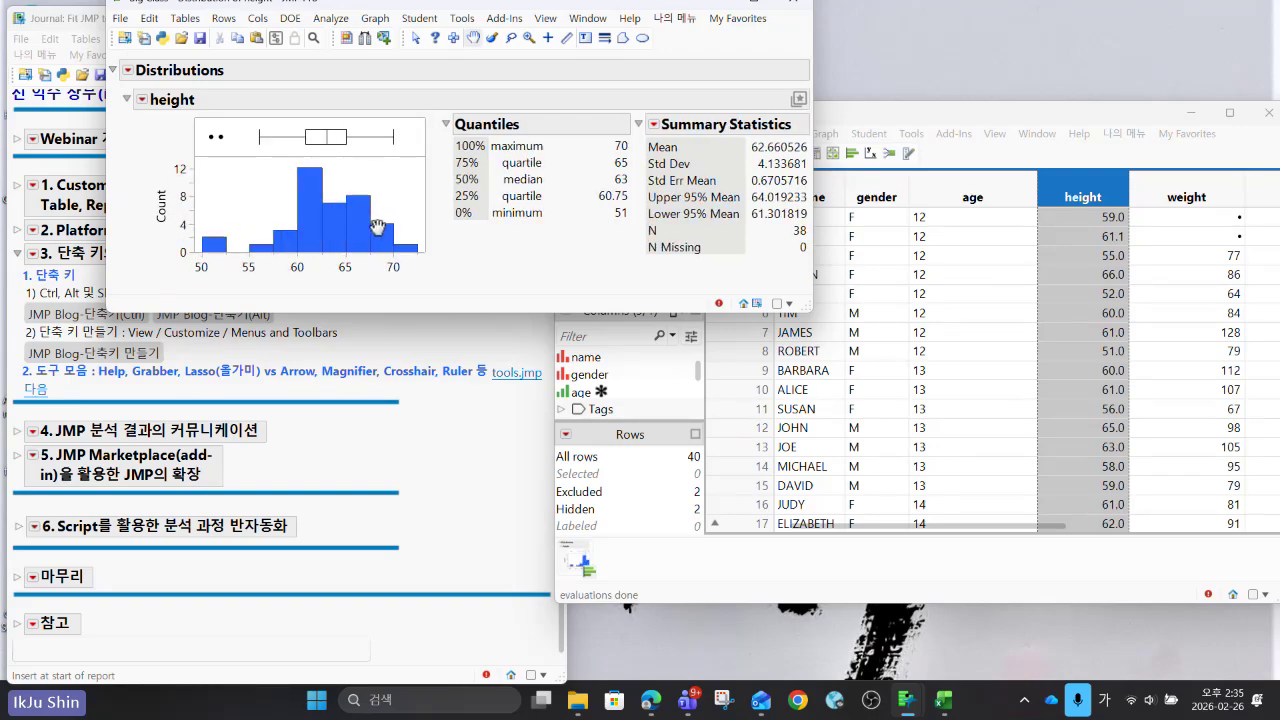
mouse_move(377, 226)
left_mouse_down()
mouse_move(378, 190)
mouse_move(385, 240)
mouse_move(385, 196)
mouse_move(391, 221)
left_mouse_up()
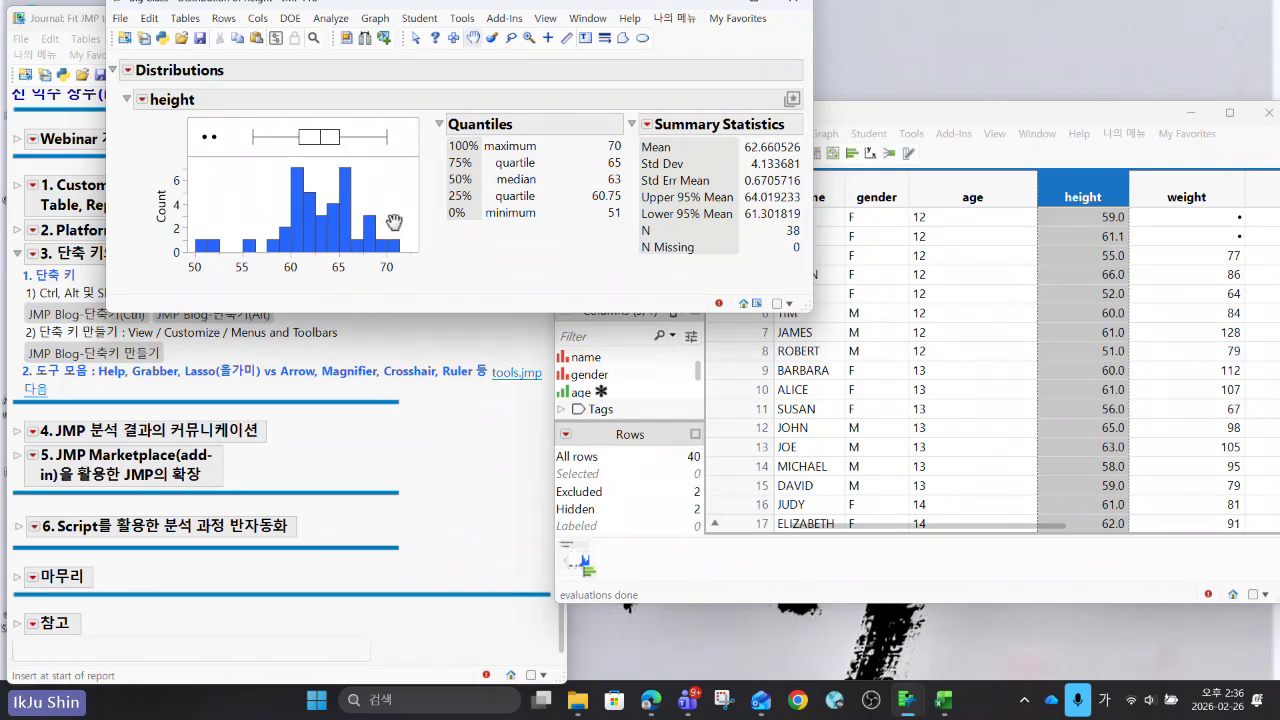
Open Graph Builder from the Big Class table with no columns selected and place height on the X axis.
left_click(925, 121)
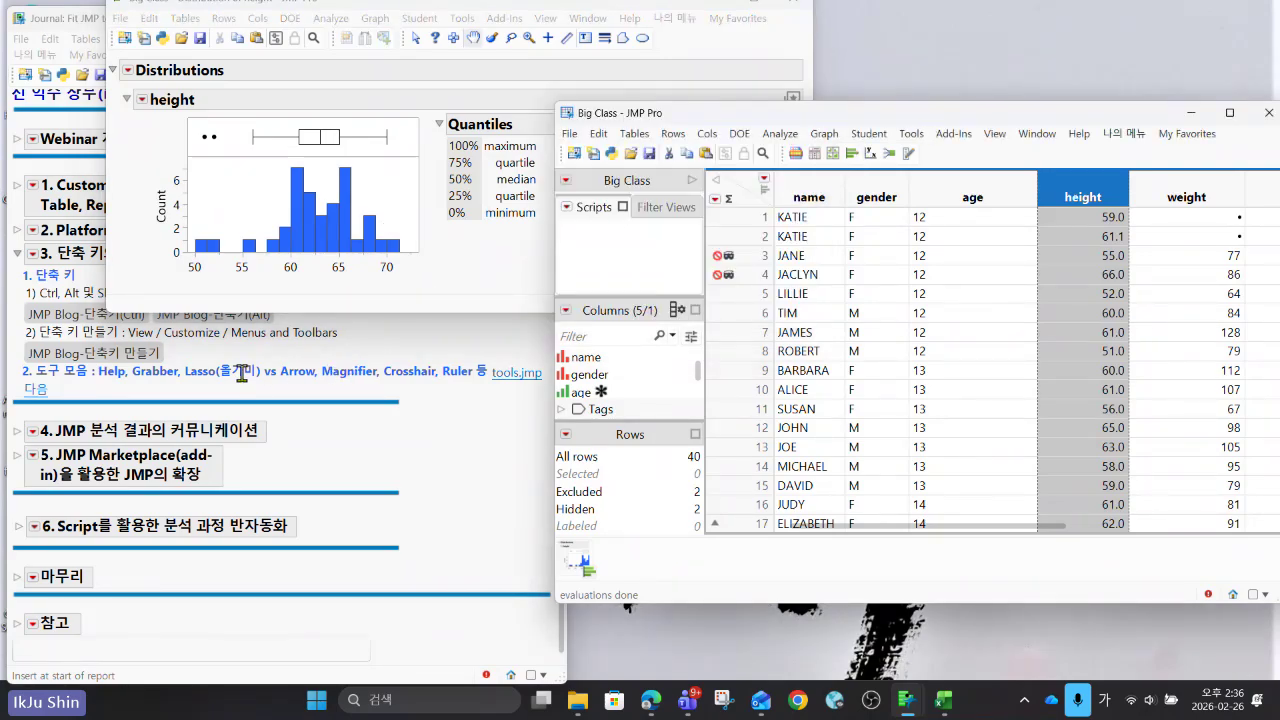
left_click(550, 266)
left_click(1064, 118)
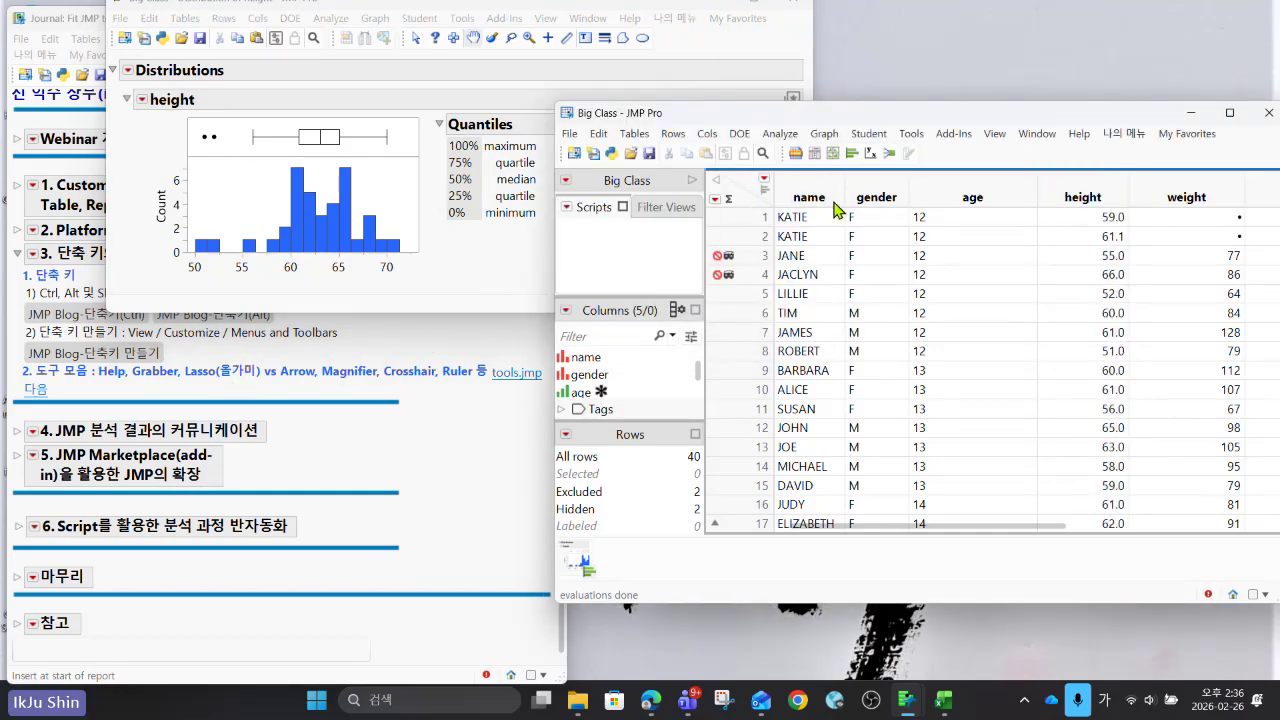
left_click(824, 134)
left_click(824, 134)
left_click(824, 134)
left_click(824, 134)
left_click(824, 143)
left_click(831, 162)
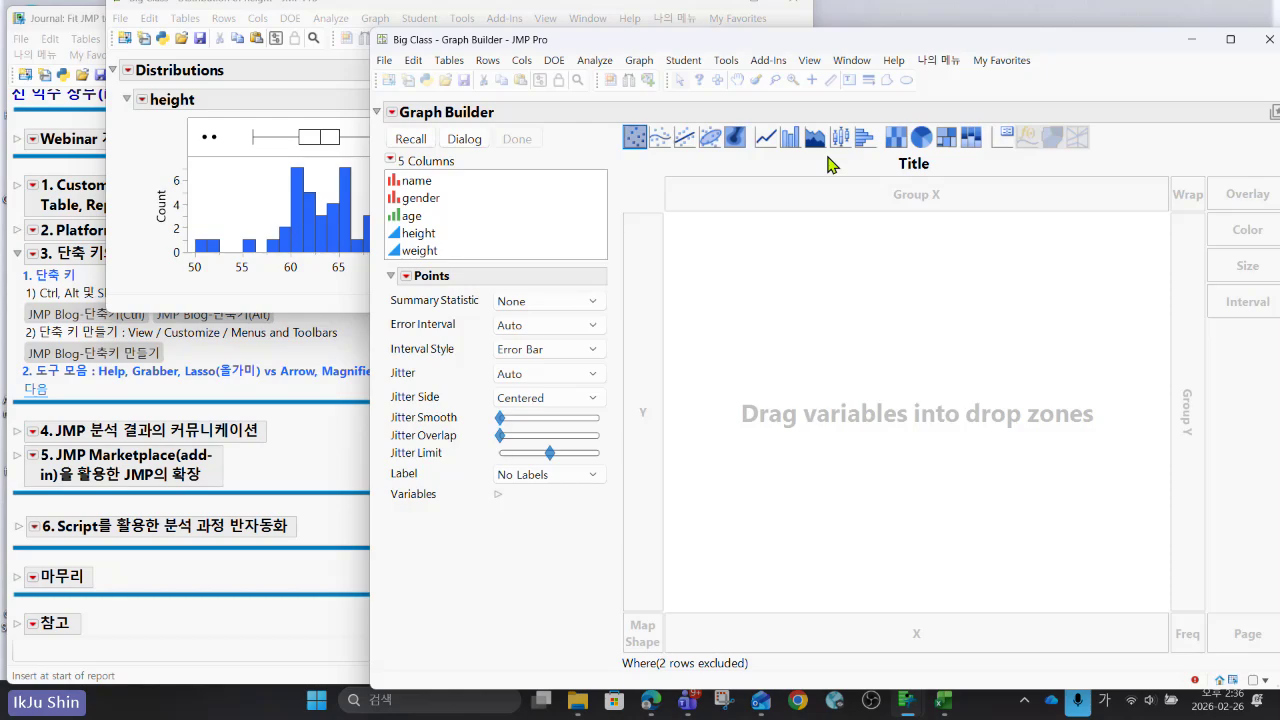
mouse_move(418, 233)
left_mouse_down()
mouse_move(851, 525)
mouse_move(890, 642)
left_mouse_up()
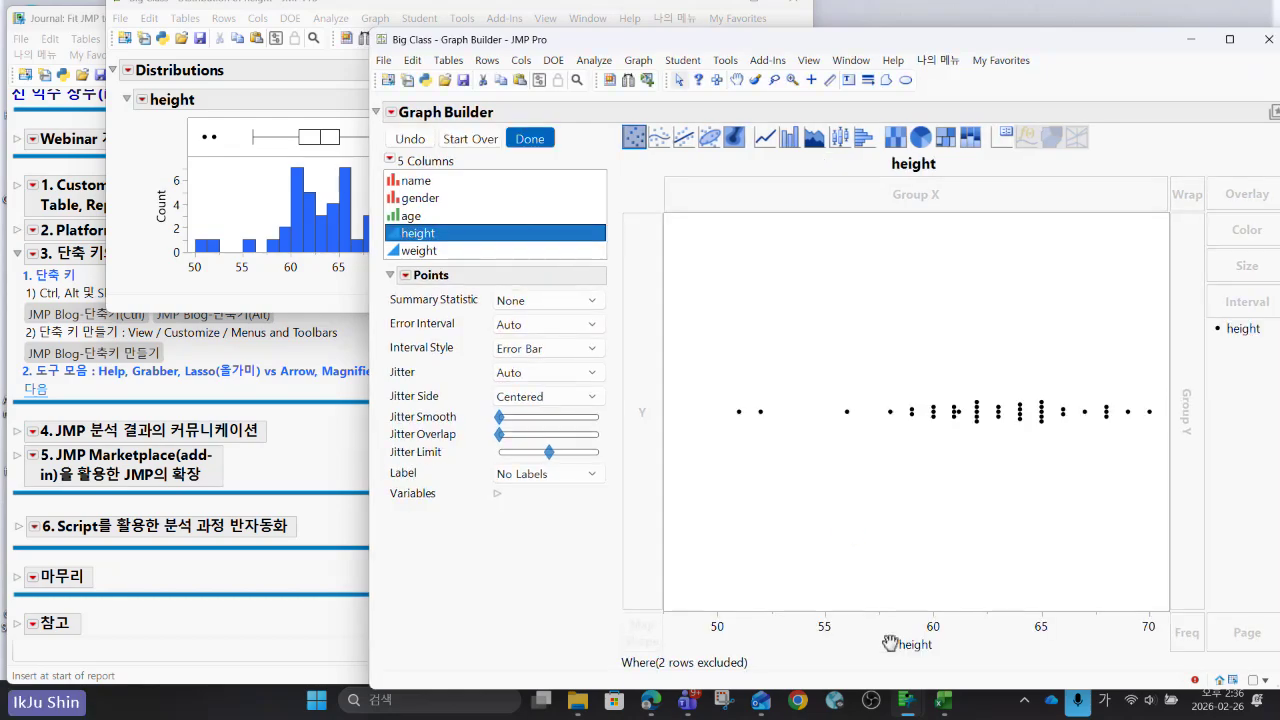
Place weight on the Y axis against height and remove the smoother line so only the points remain.
left_click(900, 642)
left_click_drag(445, 258, 873, 478)
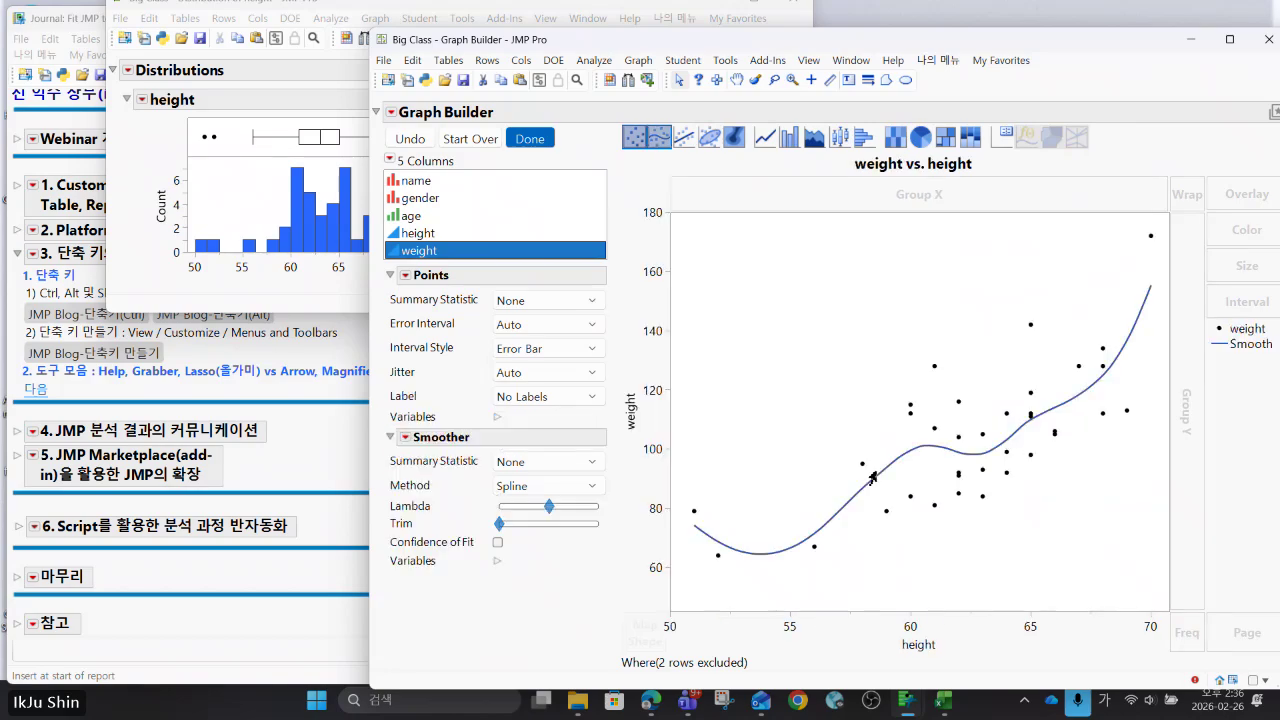
left_click(660, 140)
Enlarge the marker size of the points in the weight vs. height graph.
right_click(778, 278)
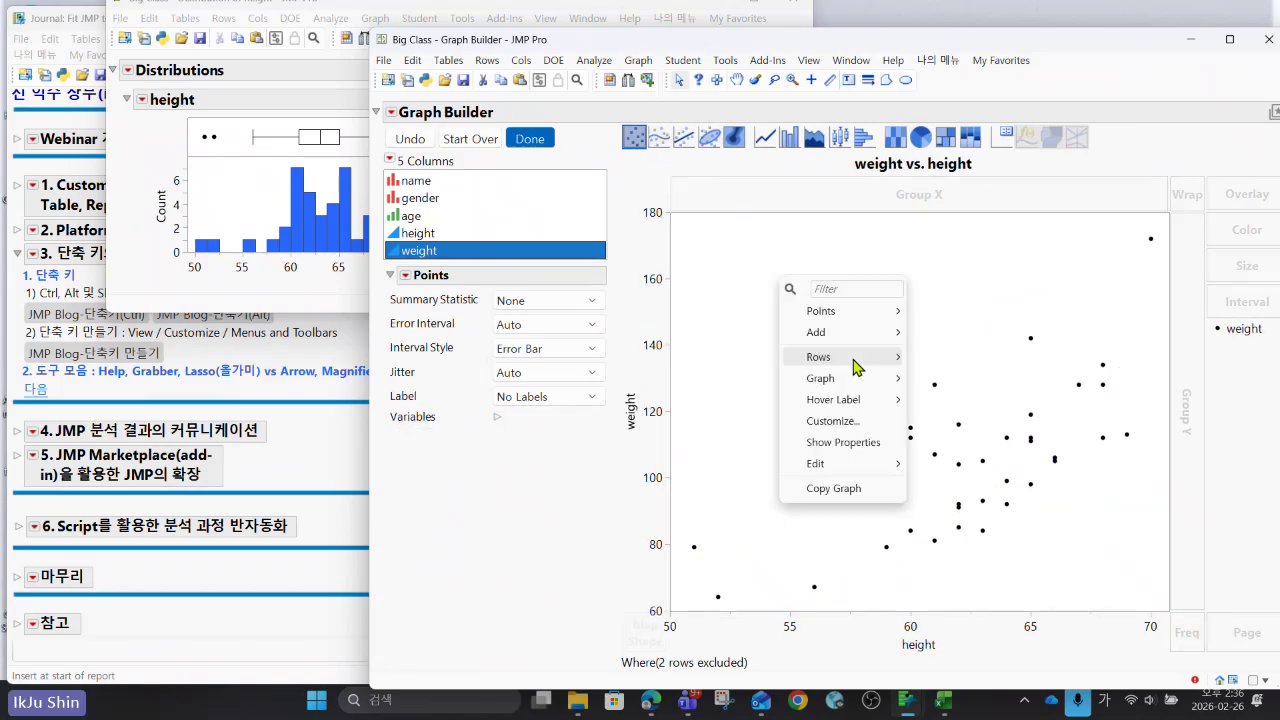
mouse_move(866, 382)
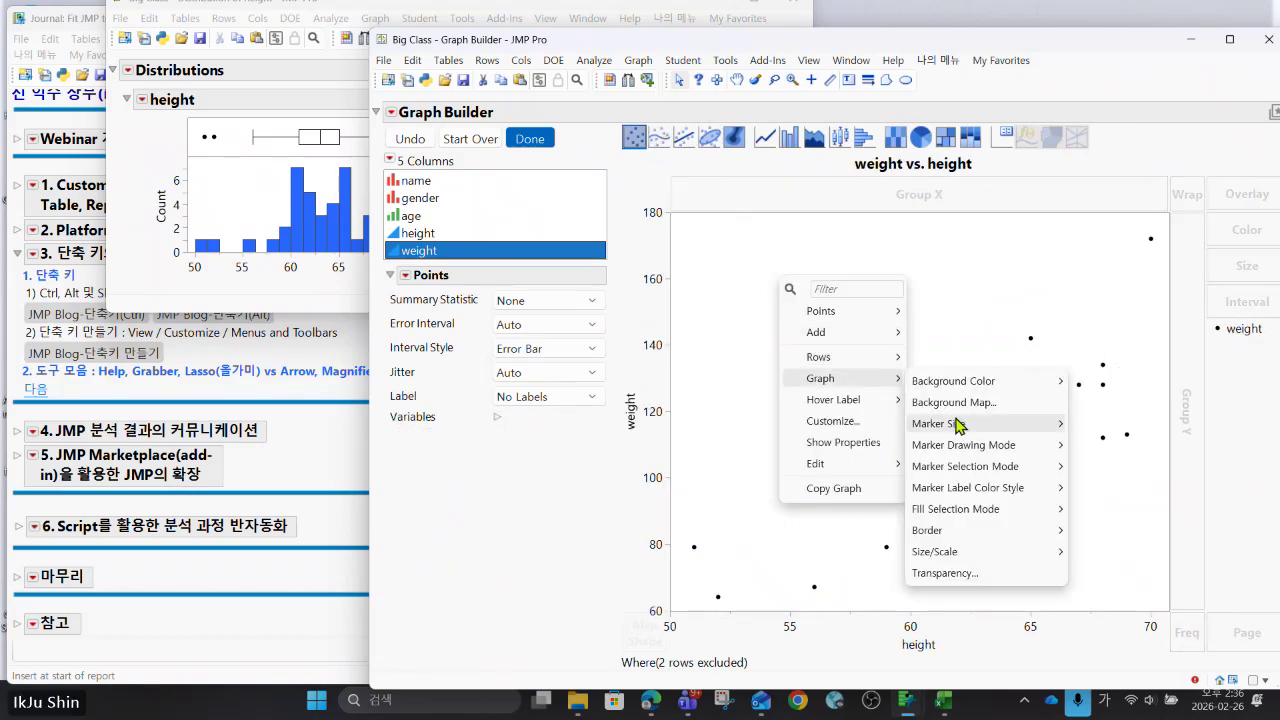
mouse_move(962, 424)
left_click(1130, 576)
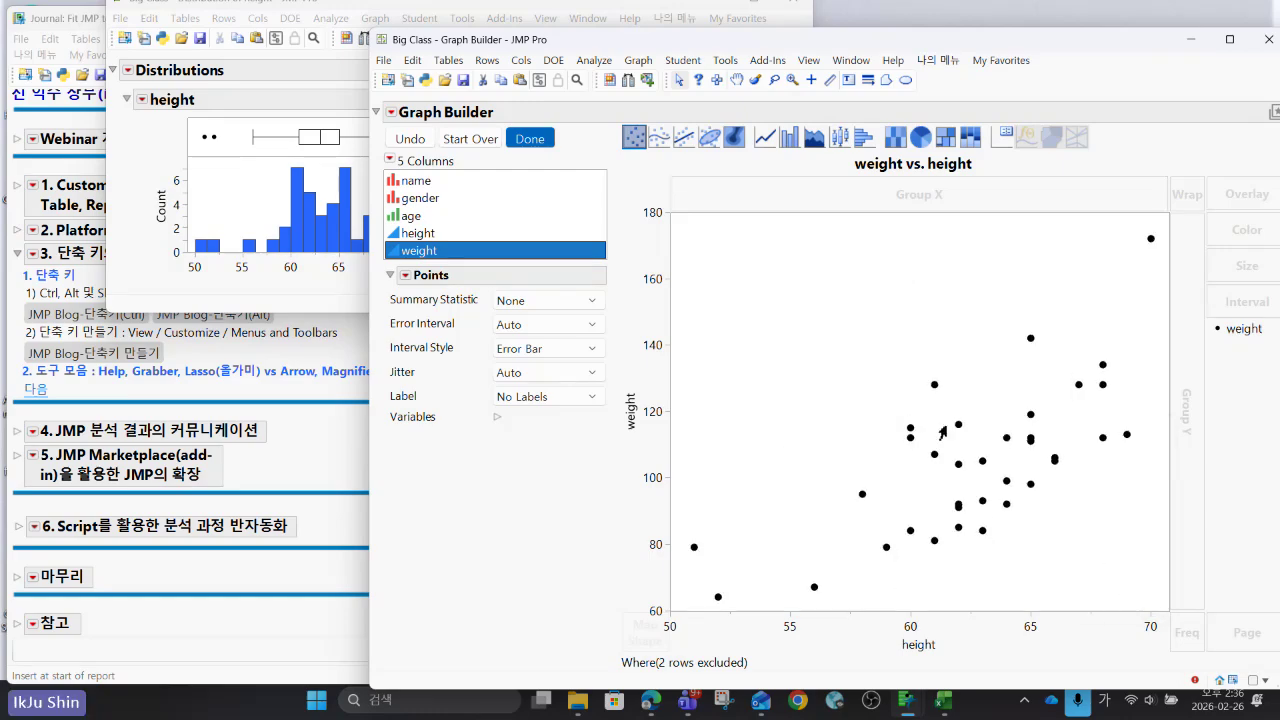
Select three separate points with the Arrow tool, at heights 61, 64 and 62 and weights 128, 112 and 104.
left_click(934, 385)
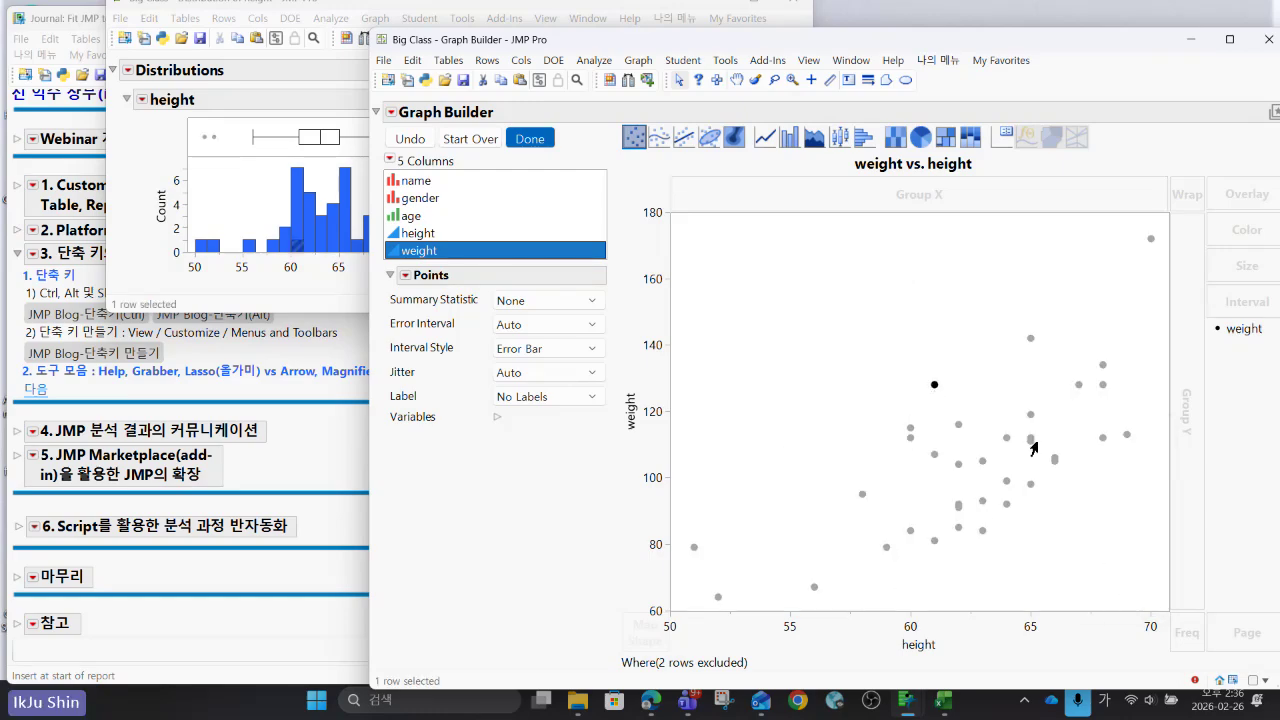
left_click(1006, 439, "shift")
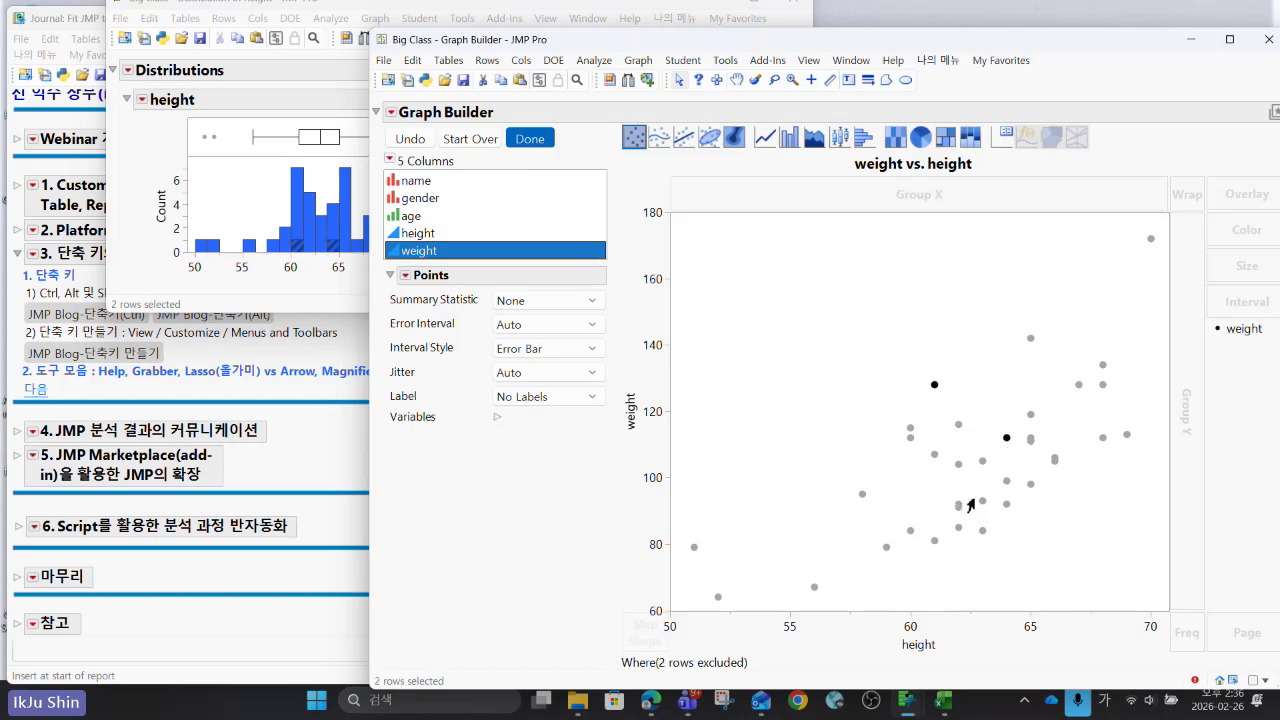
left_click(958, 465, "shift")
Reposition the Graph Builder window so the Big Class table shows beside it, and clear the point selection.
double_click(1046, 40)
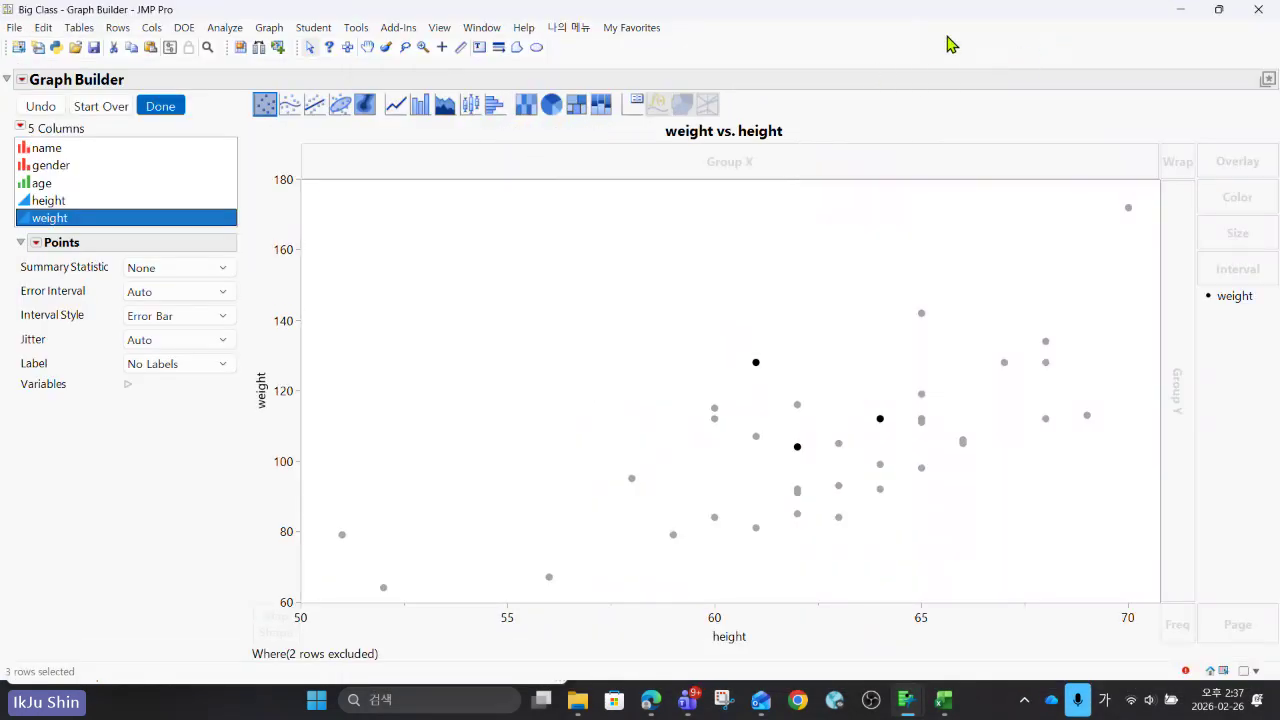
left_click(1218, 9)
left_click_drag(1080, 44, 652, 62)
left_click(333, 304)
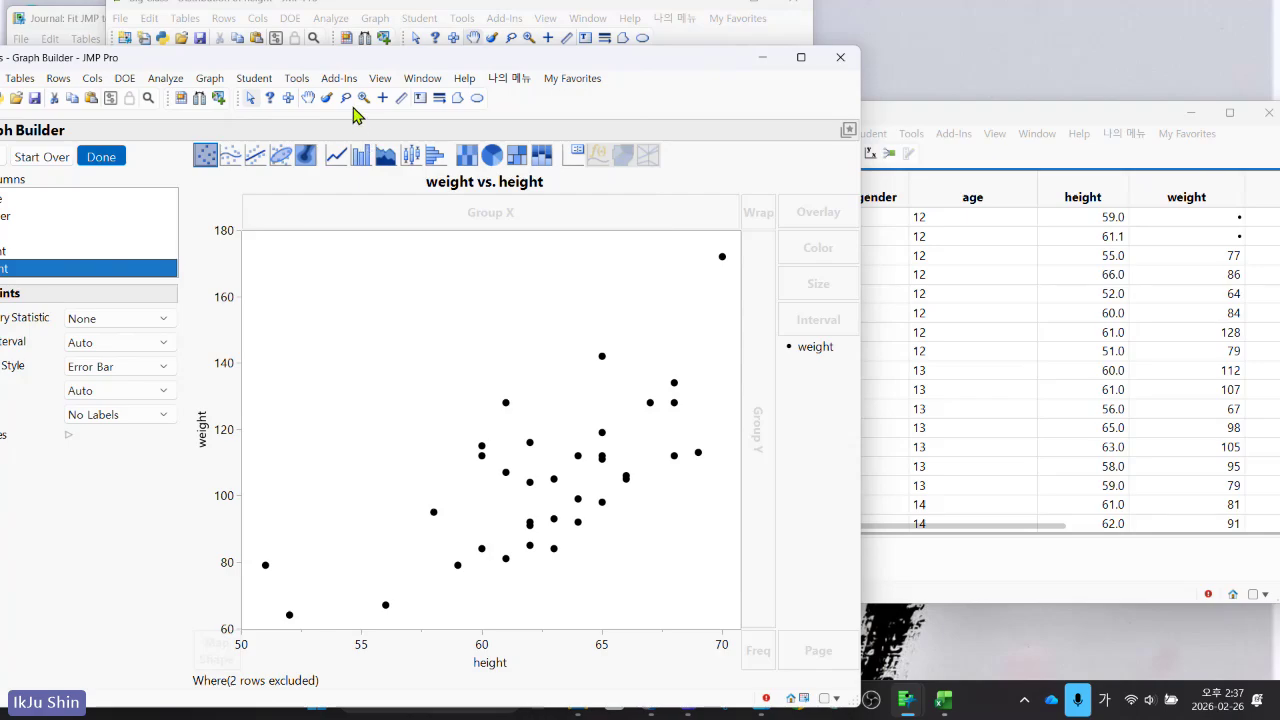
Select an irregular group of three points between heights 61 and 63 with the Lasso tool and bring the Big Class table forward.
left_click(346, 99)
mouse_move(503, 380)
left_mouse_down()
mouse_move(480, 520)
mouse_move(533, 464)
mouse_move(556, 496)
mouse_move(565, 463)
mouse_move(530, 450)
mouse_move(527, 378)
mouse_move(505, 375)
left_mouse_up()
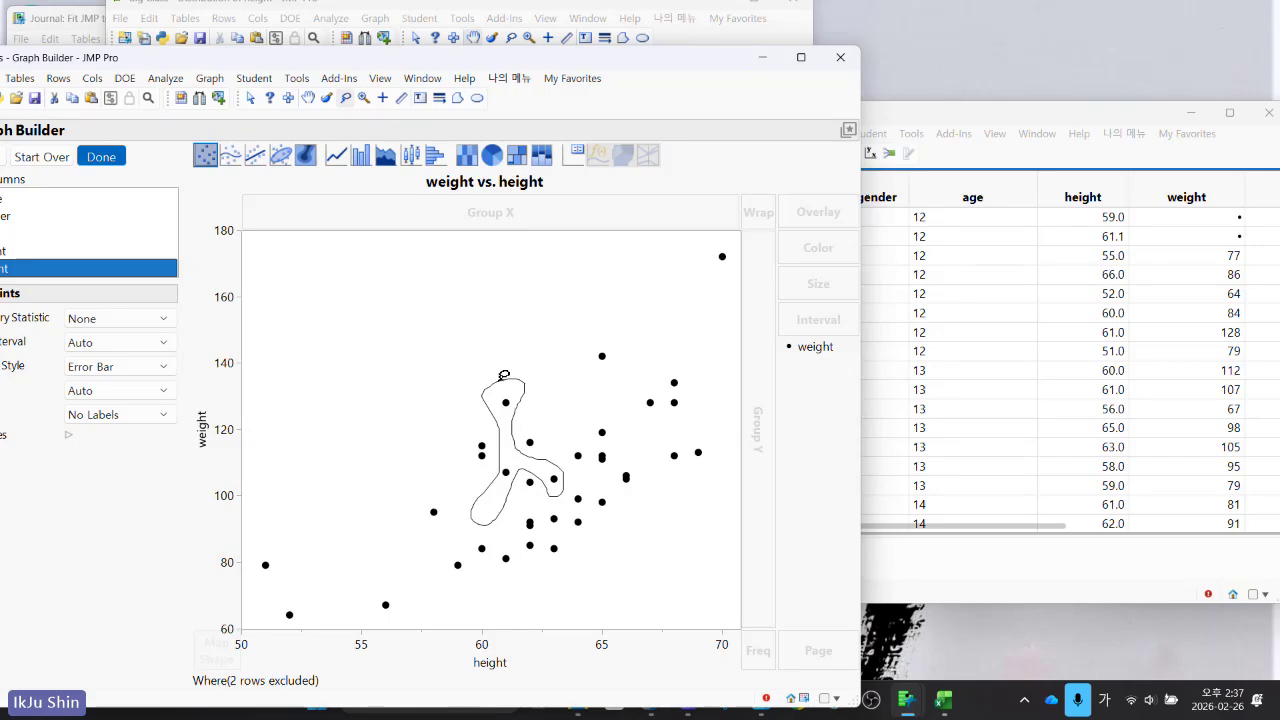
left_click_drag(504, 375, 503, 377)
left_click(1012, 120)
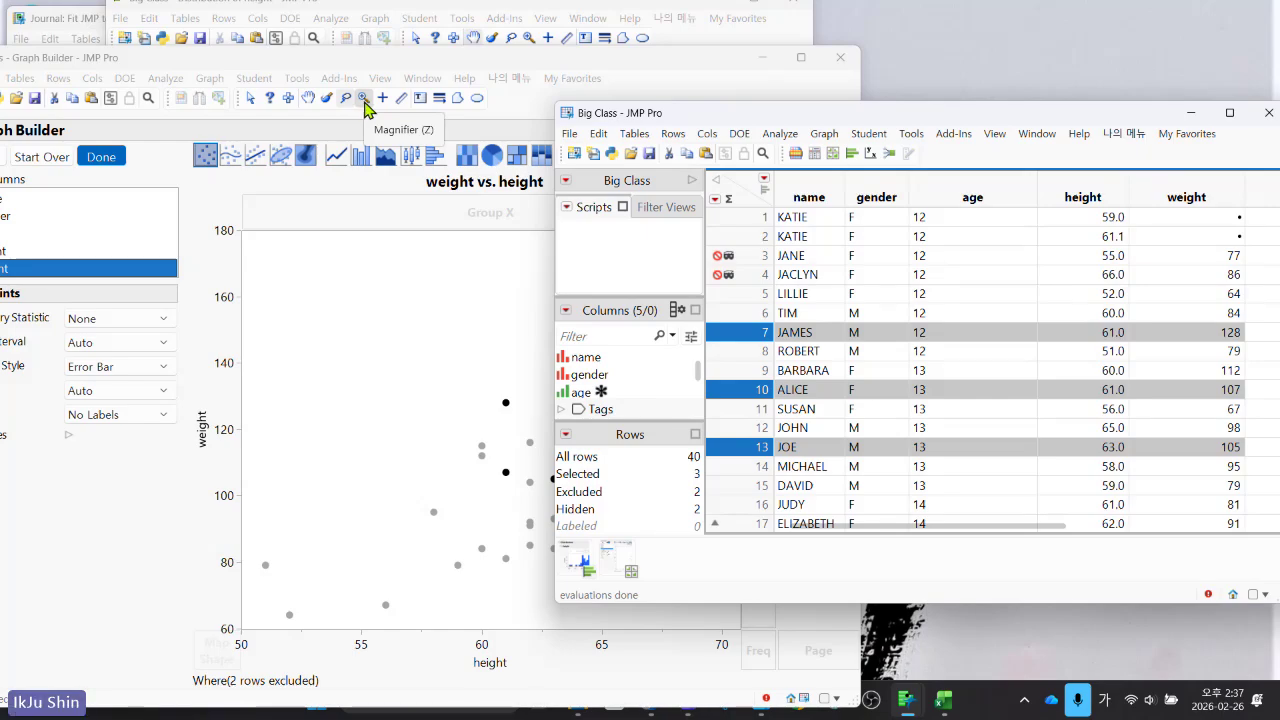
Zoom into the weight vs. height plot several times with the Magnifier tool.
left_click(365, 103)
left_click(431, 335)
left_click(482, 374)
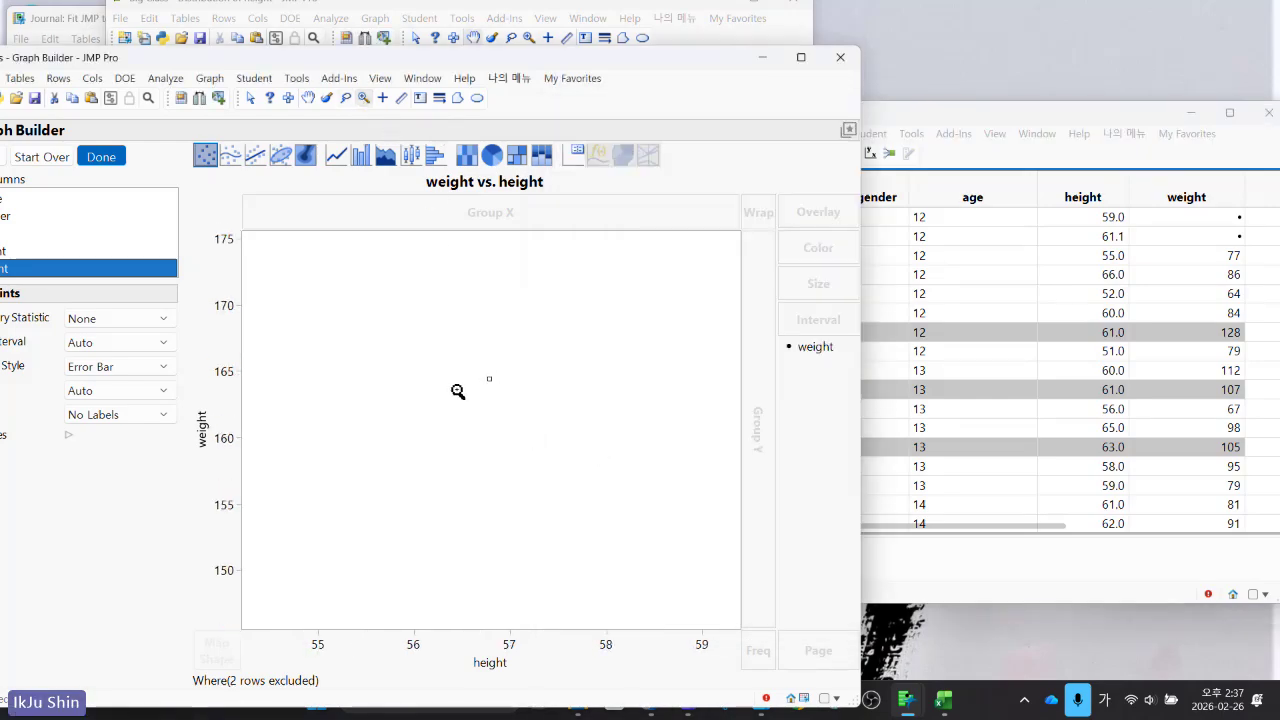
left_click(457, 391)
Move Graph Builder fully into view and undo the magnifier zooms and the removal of the smoother line.
left_click_drag(357, 63, 686, 95)
left_click(322, 188)
left_click(323, 190)
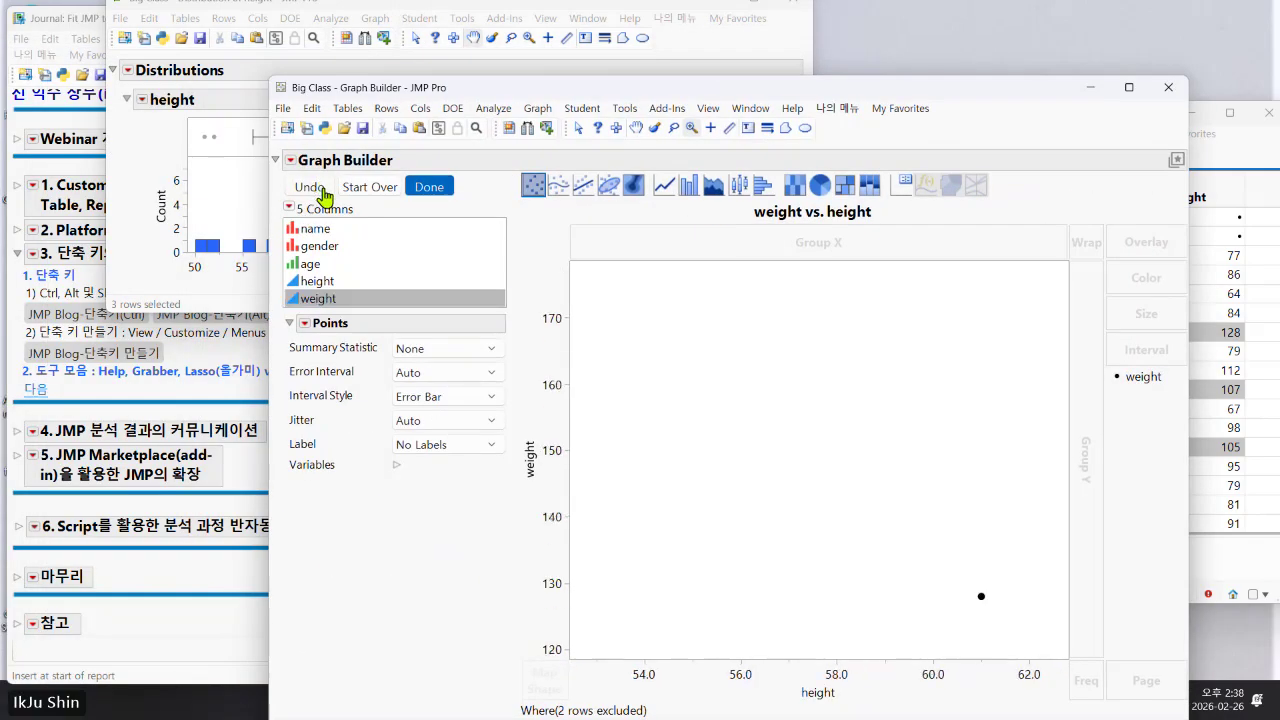
left_click(322, 190)
left_click(322, 190)
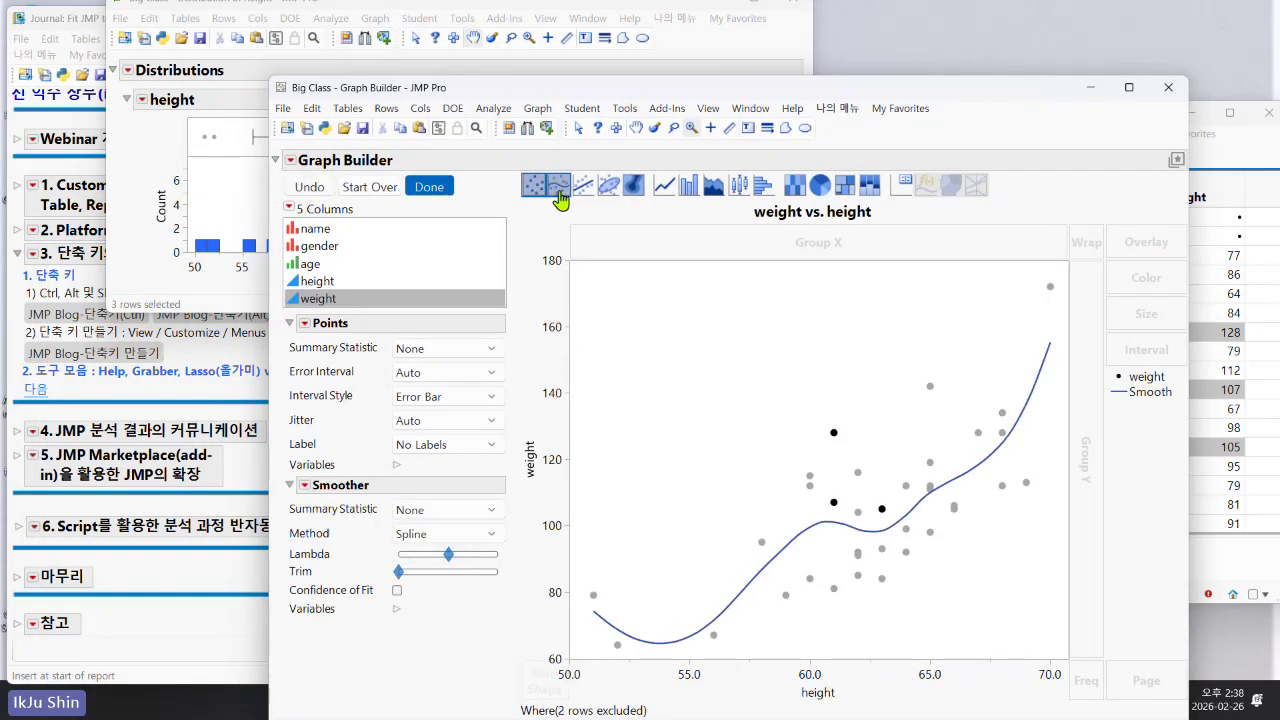
Read height and weight coordinates in the graph with the Crosshairs tool.
left_click(711, 129)
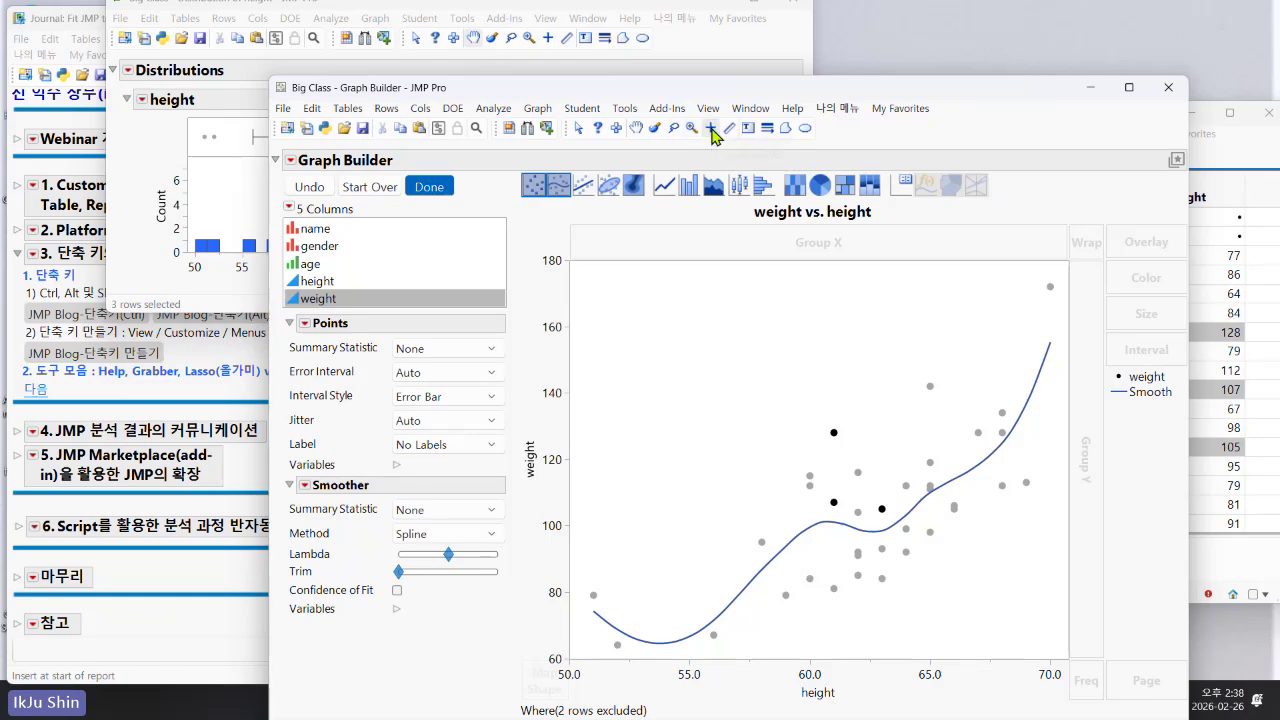
left_click_drag(751, 443, 782, 558)
Close the Graph Builder window and the Big Class table together with all its remaining windows.
left_click(1168, 87)
left_click(1268, 113)
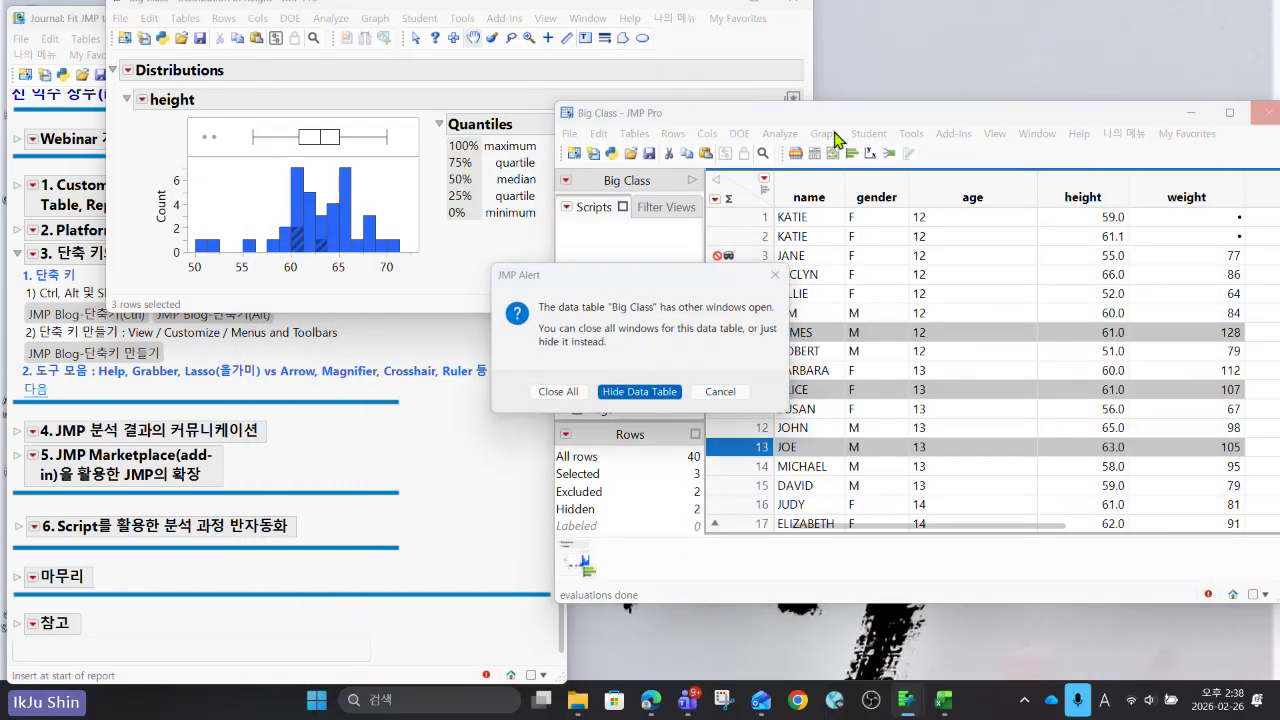
left_click(583, 393)
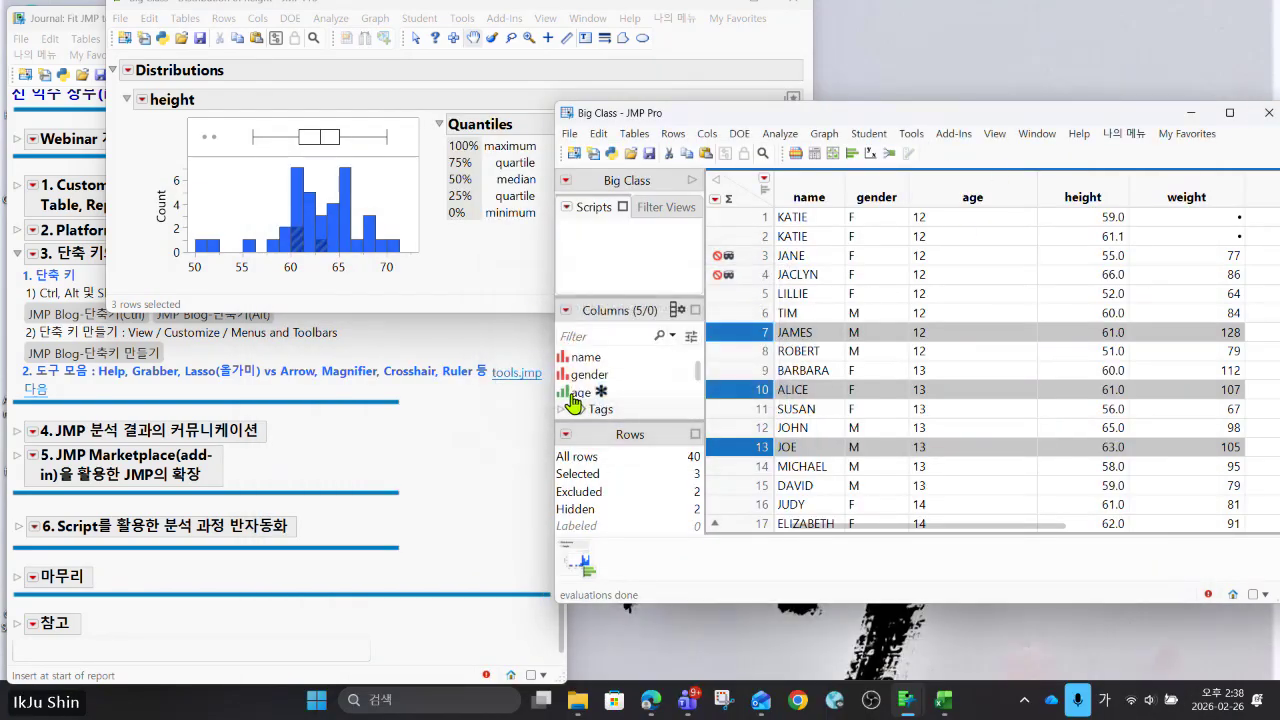
left_click(641, 378)
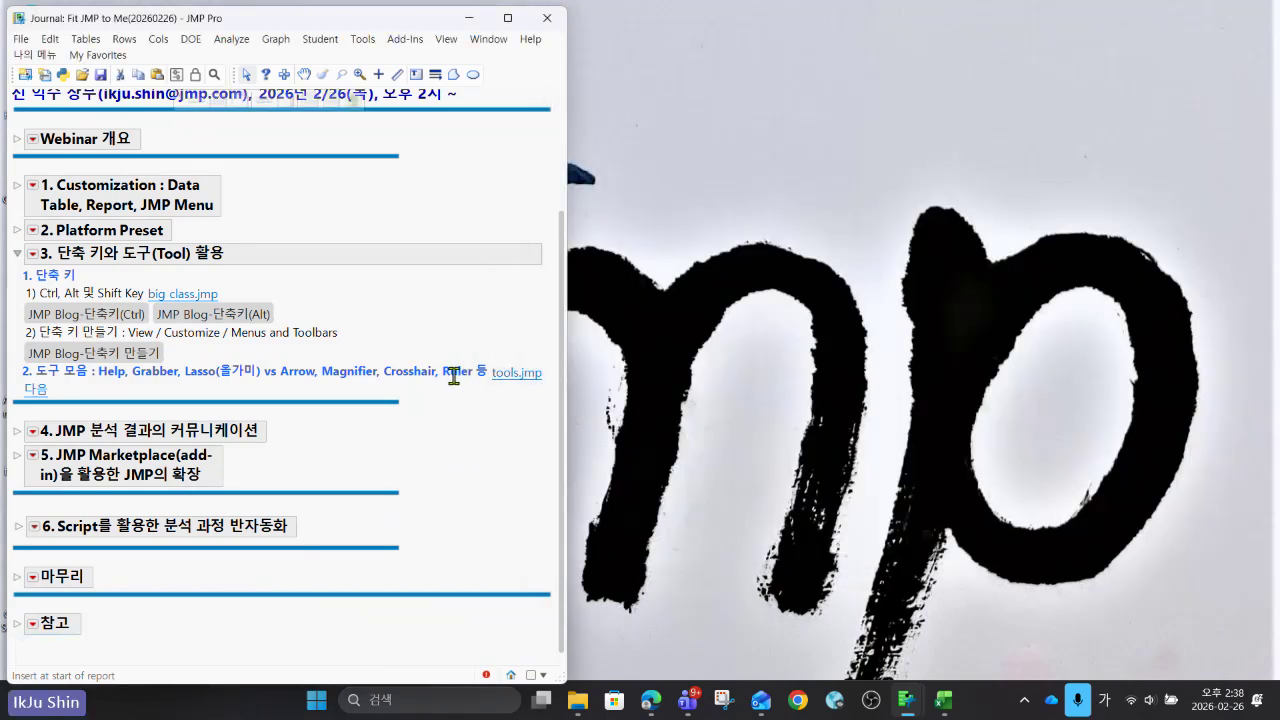
Open tools.jmp from the journal and run its saved Price vs. Time script.
left_click(496, 376)
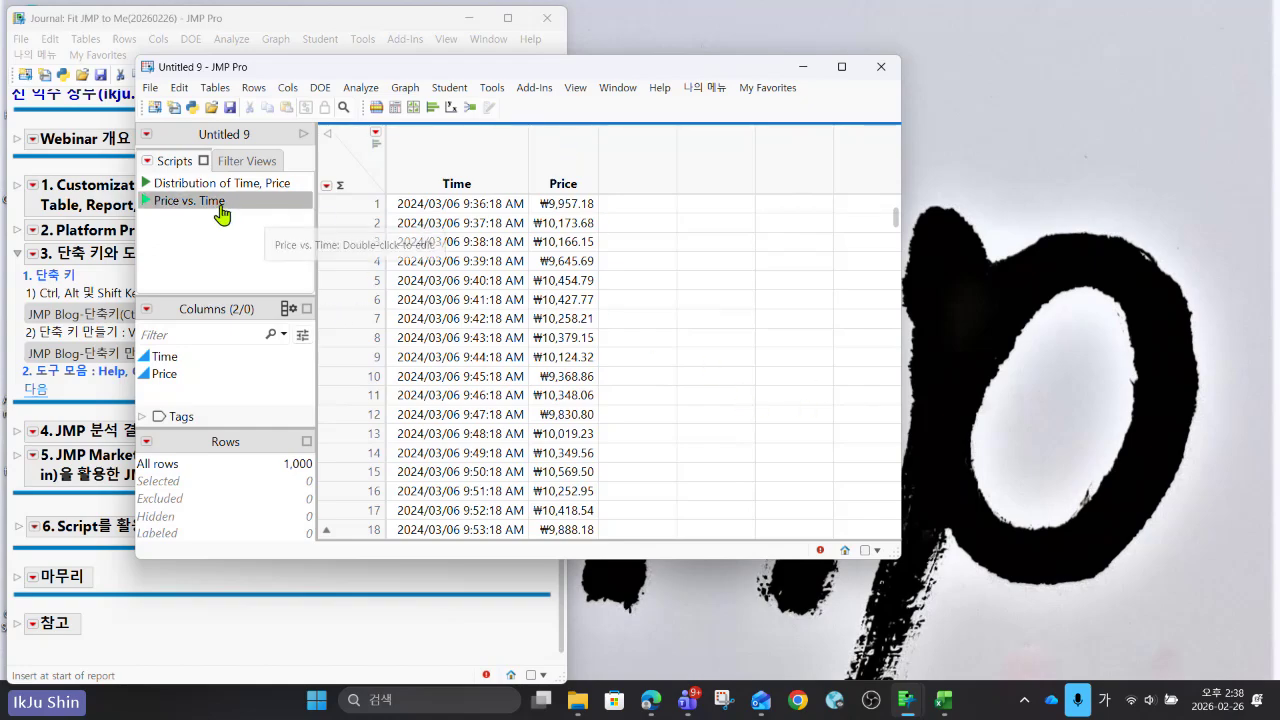
left_click(144, 201)
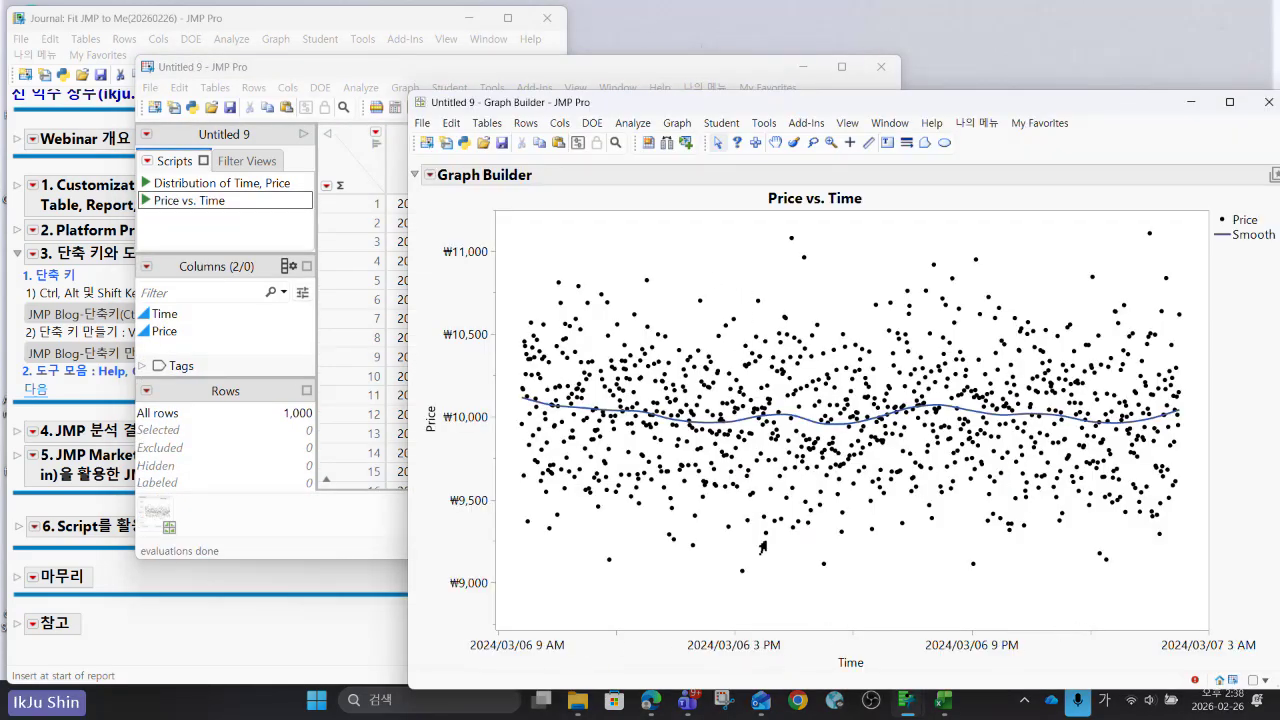
Select a high-price point near the start and a low-price point near the end, and measure between them with the Ruler tool.
left_click(556, 282)
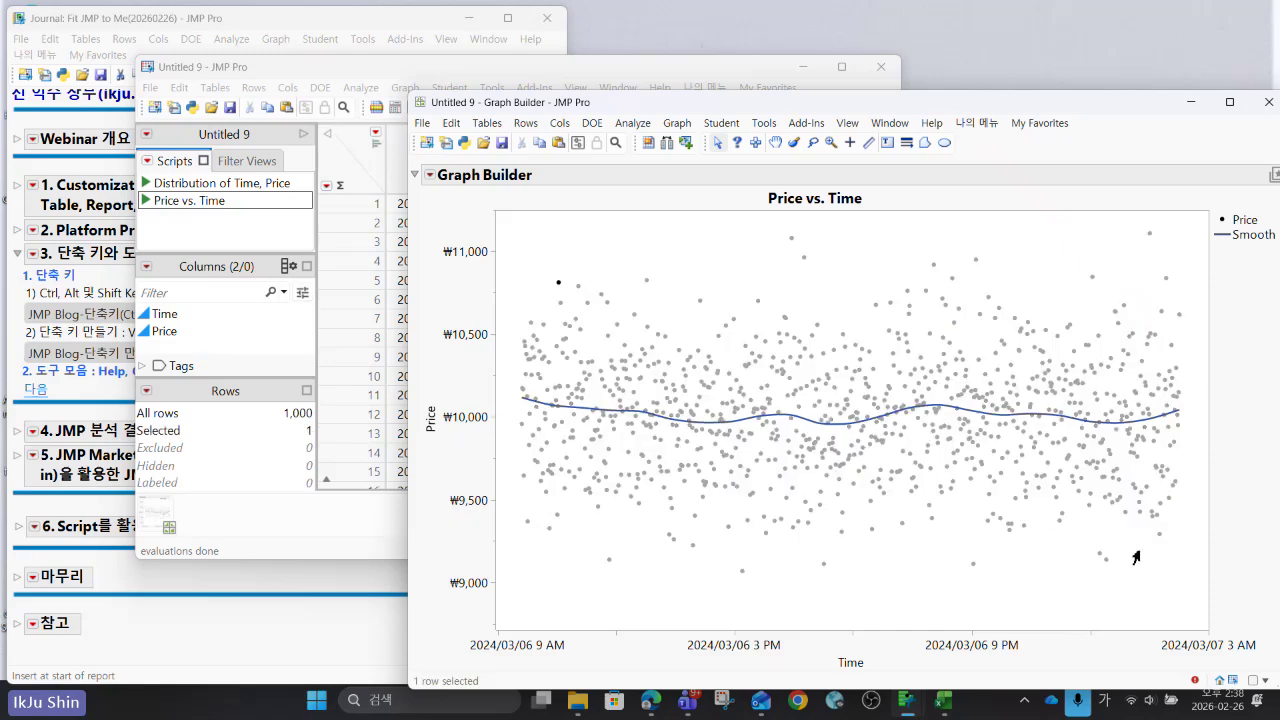
left_click(1158, 534, "shift")
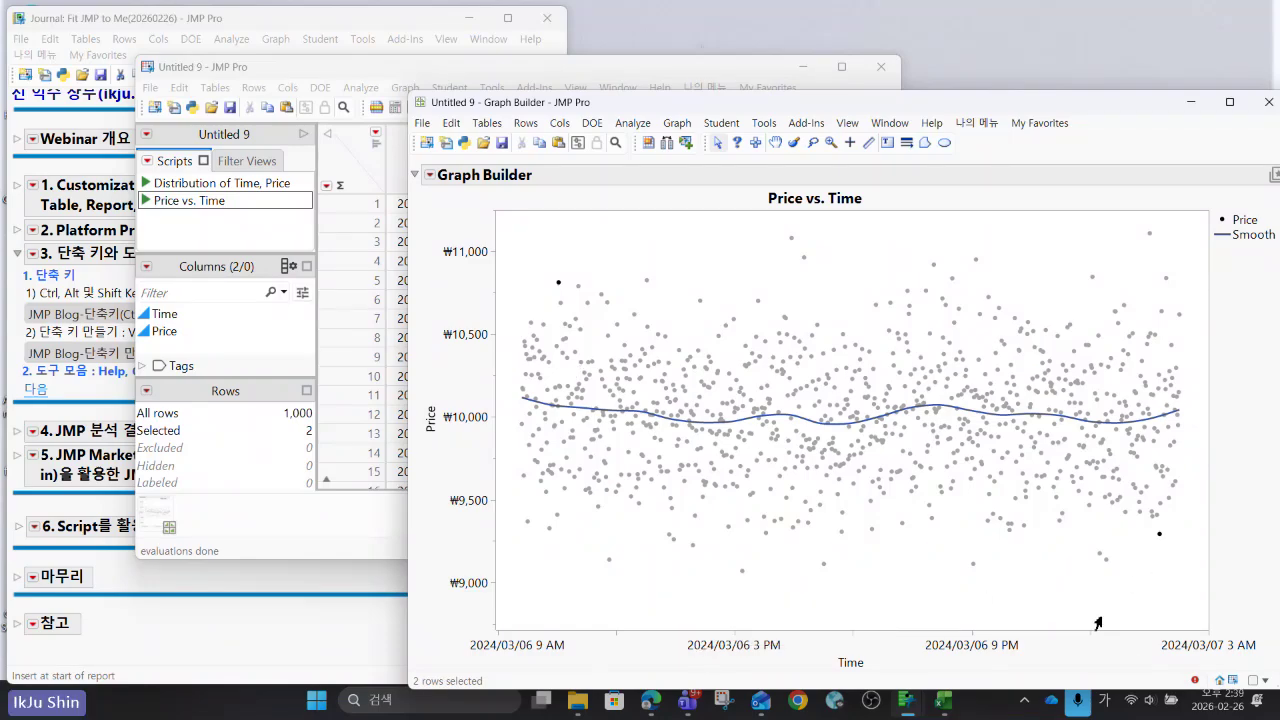
left_click(868, 144)
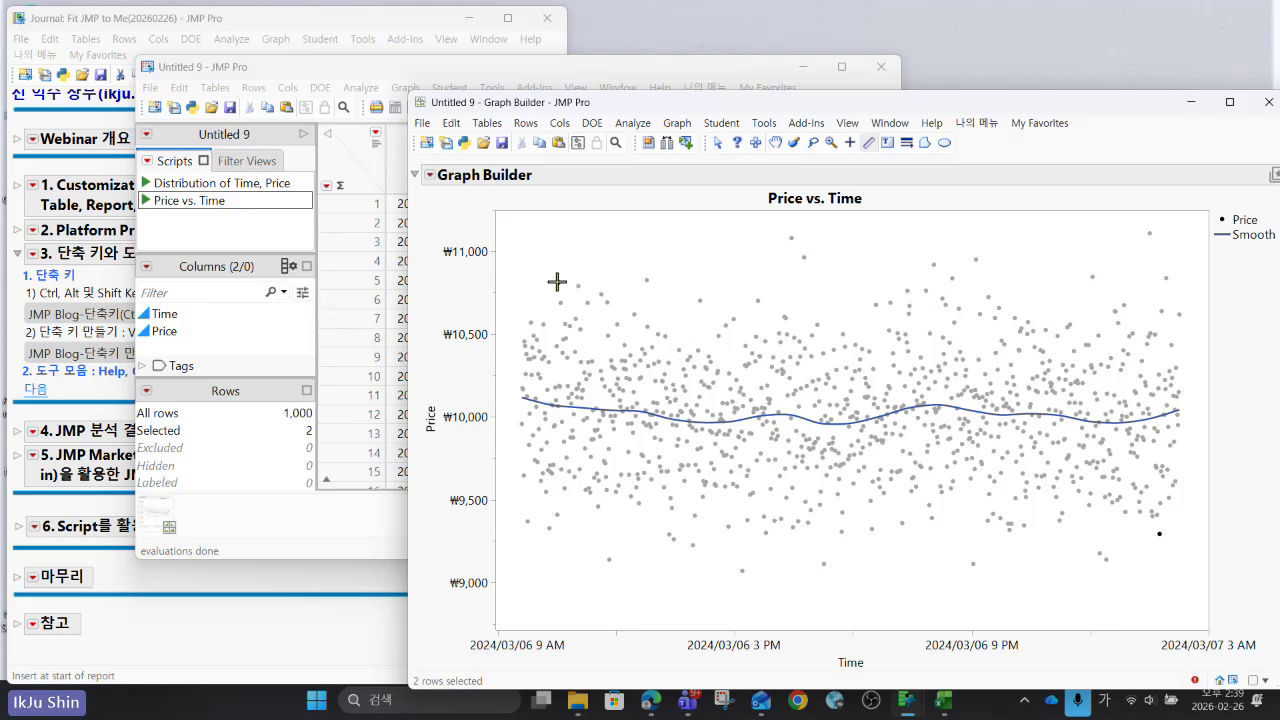
left_click_drag(557, 282, 1159, 532)
Close the Price vs. Time graph and its data table to return to the journal.
left_click(1268, 102)
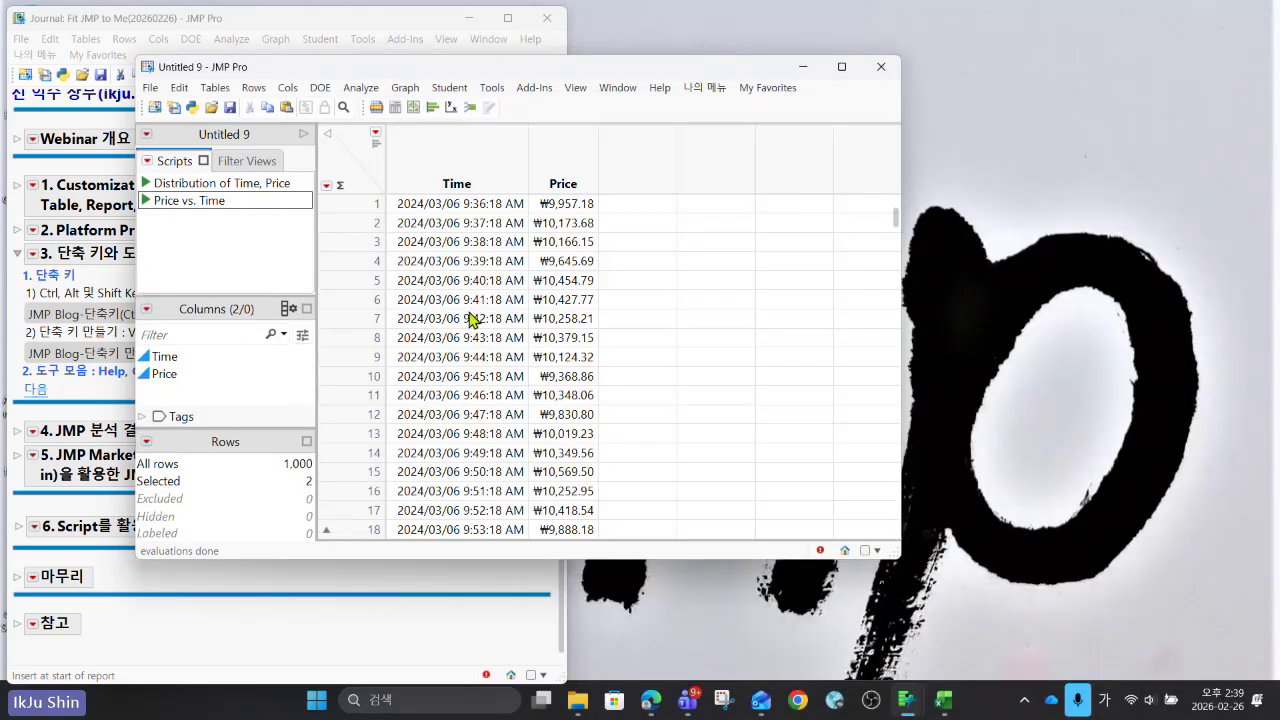
left_click(881, 66)
left_click(641, 377)
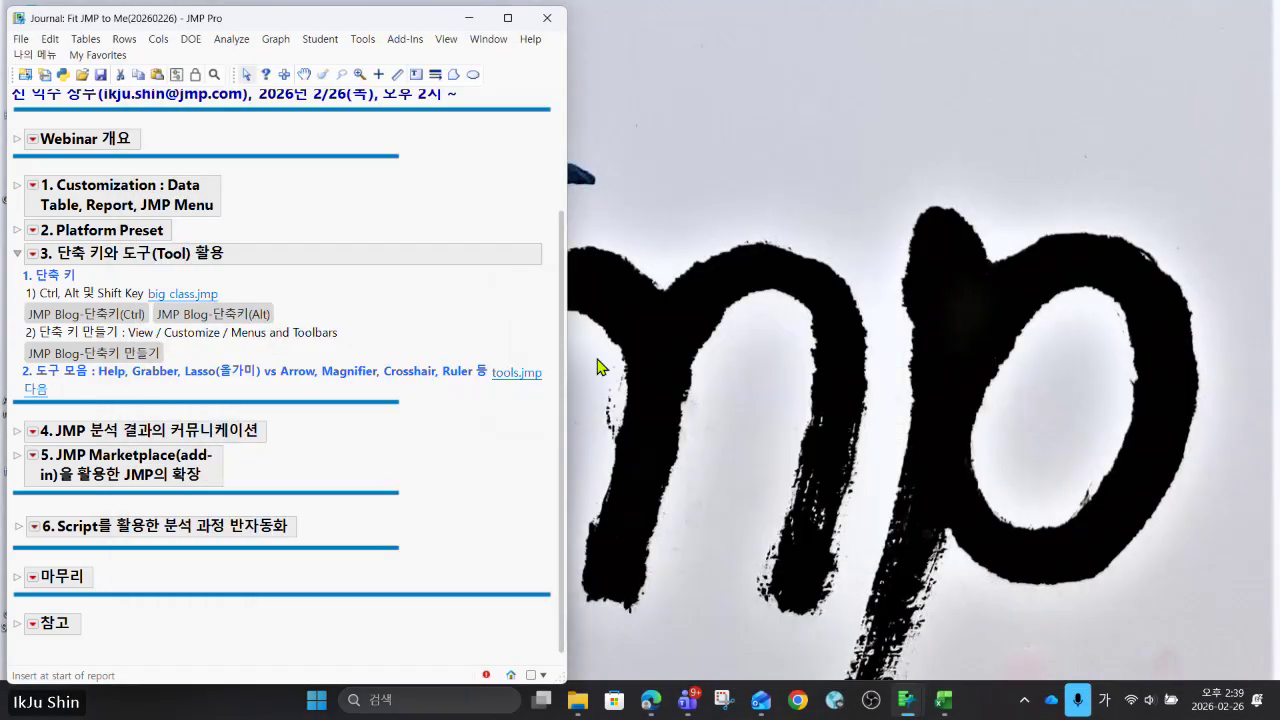
left_click(362, 40)
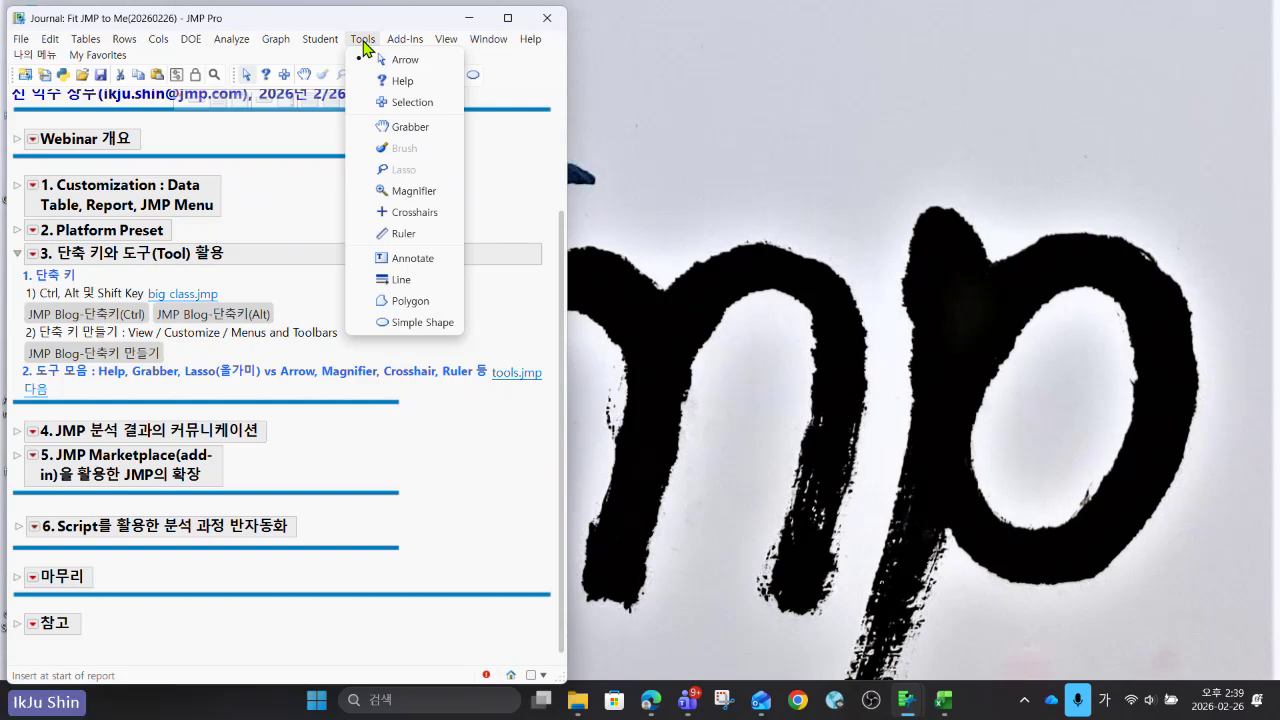
left_click(433, 446)
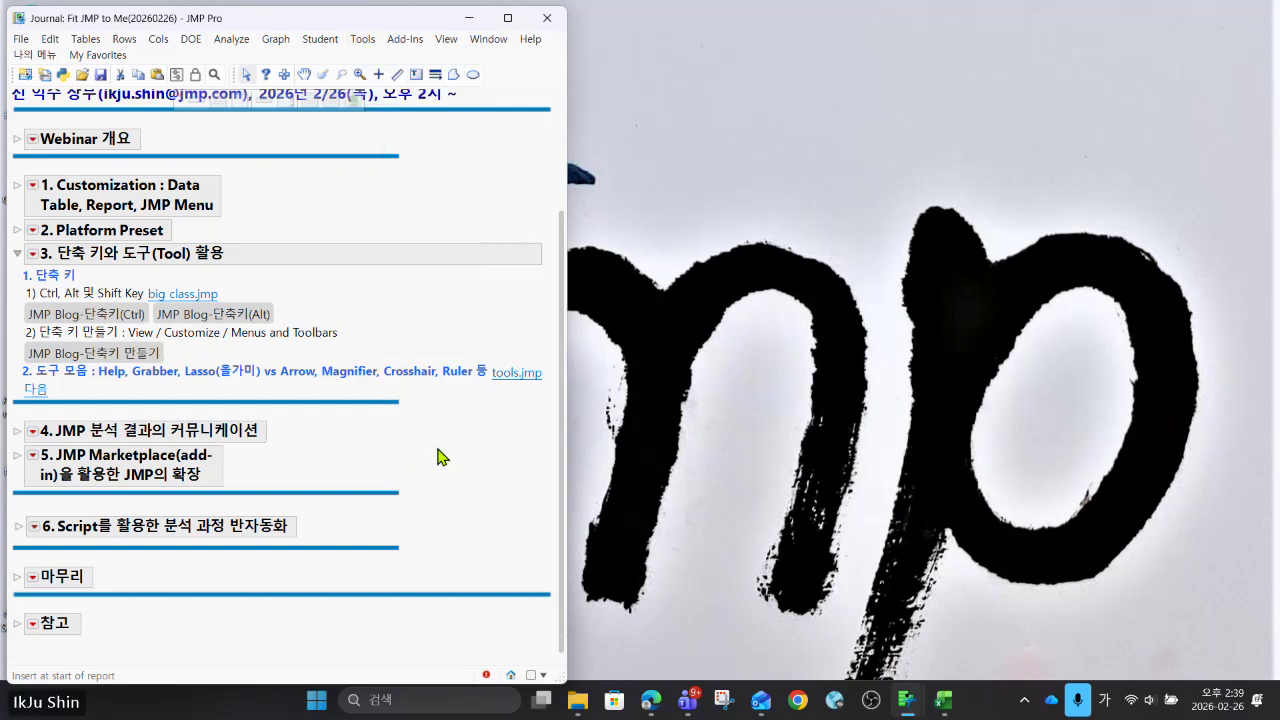
Advance the journal to section 4 on communicating results, collapse the non-JMP-user topic and expand the JMP-user topic about JMP Project.
left_click(38, 390)
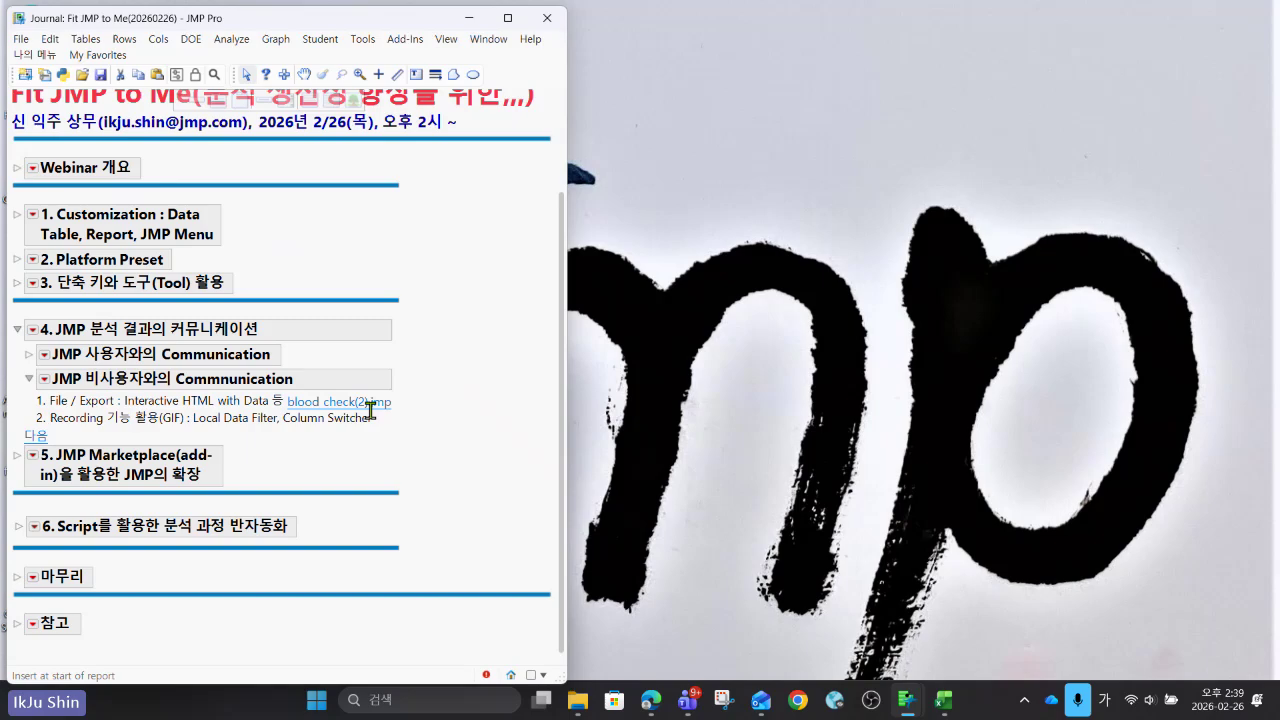
left_click(29, 379)
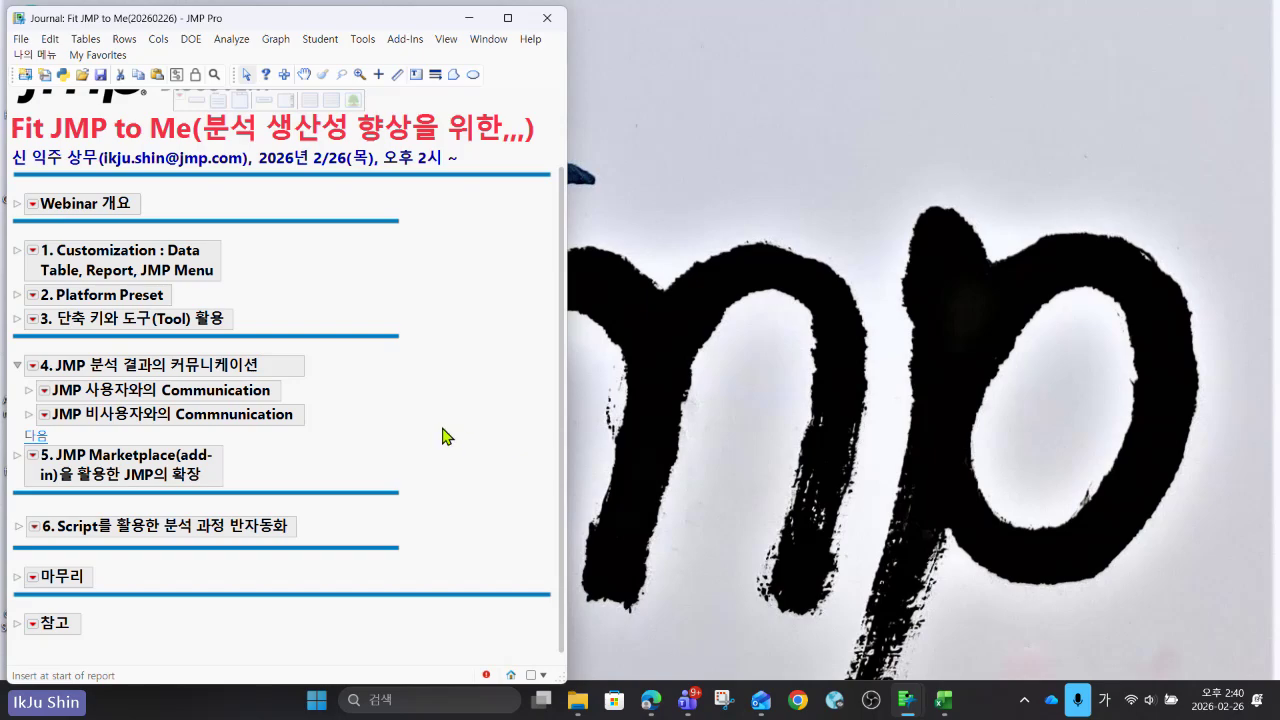
left_click(31, 392)
scroll(450, 484, "down", 1)
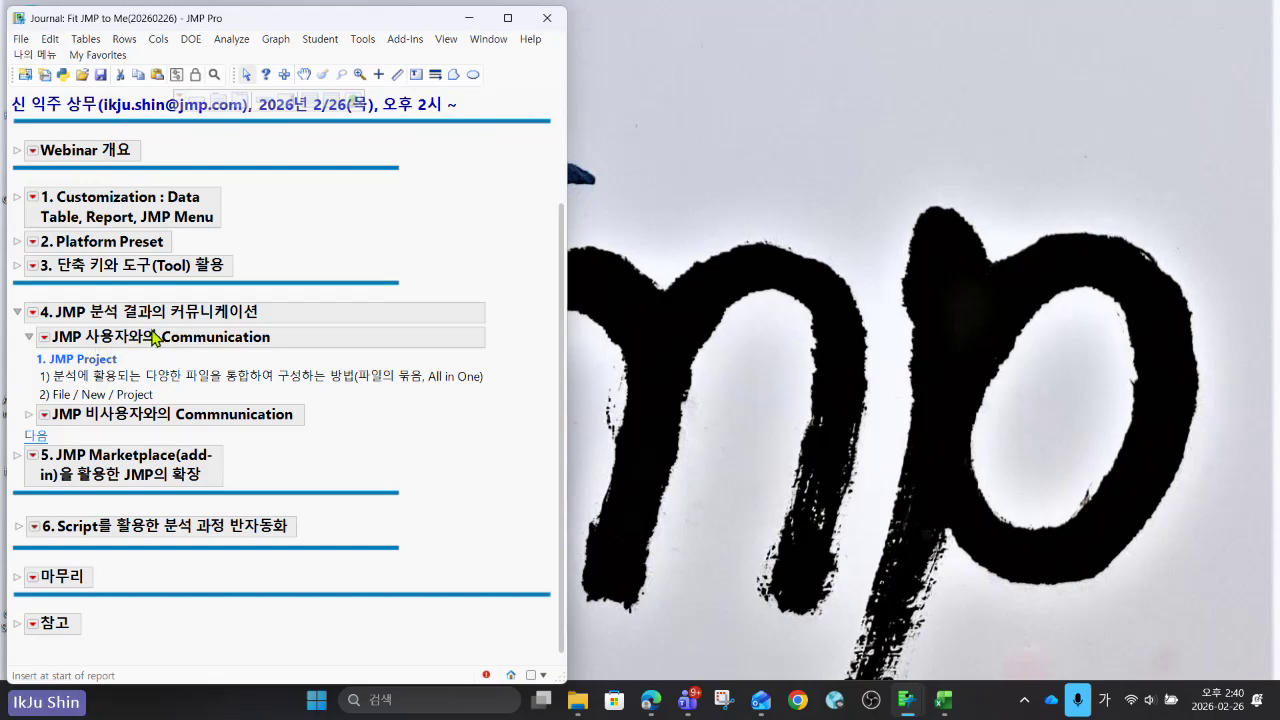
left_click(110, 363)
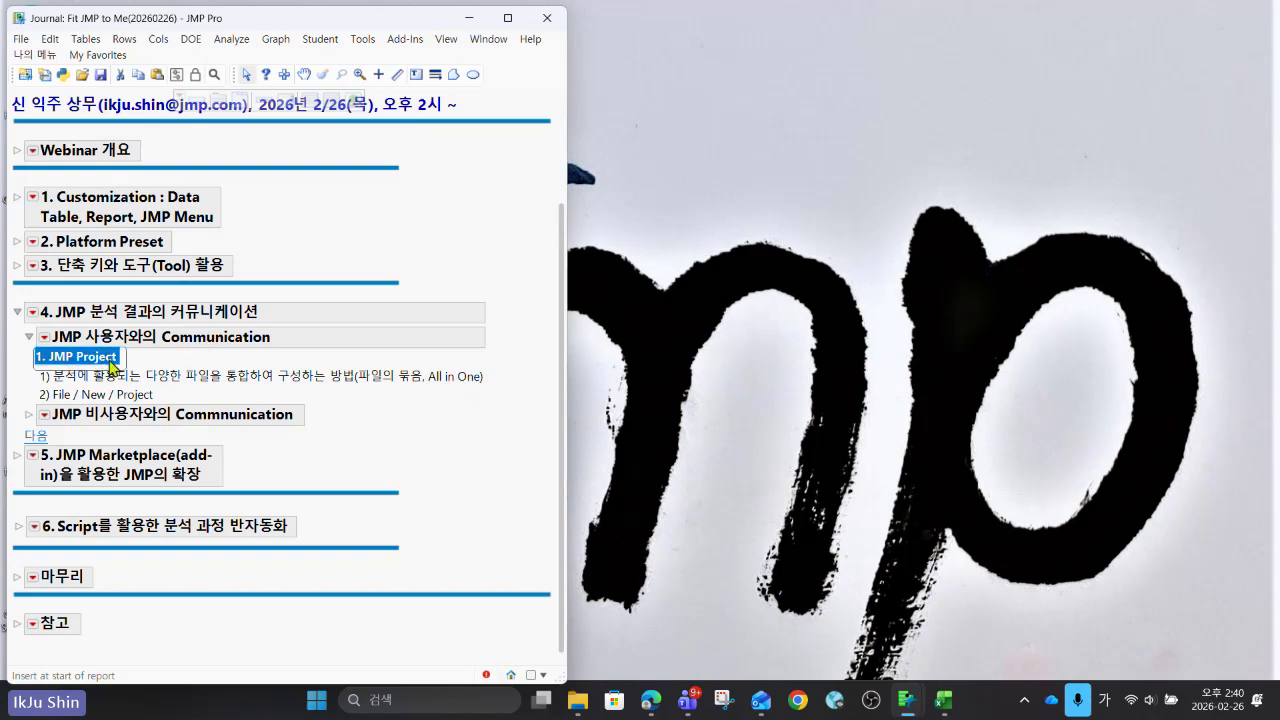
left_click(388, 374)
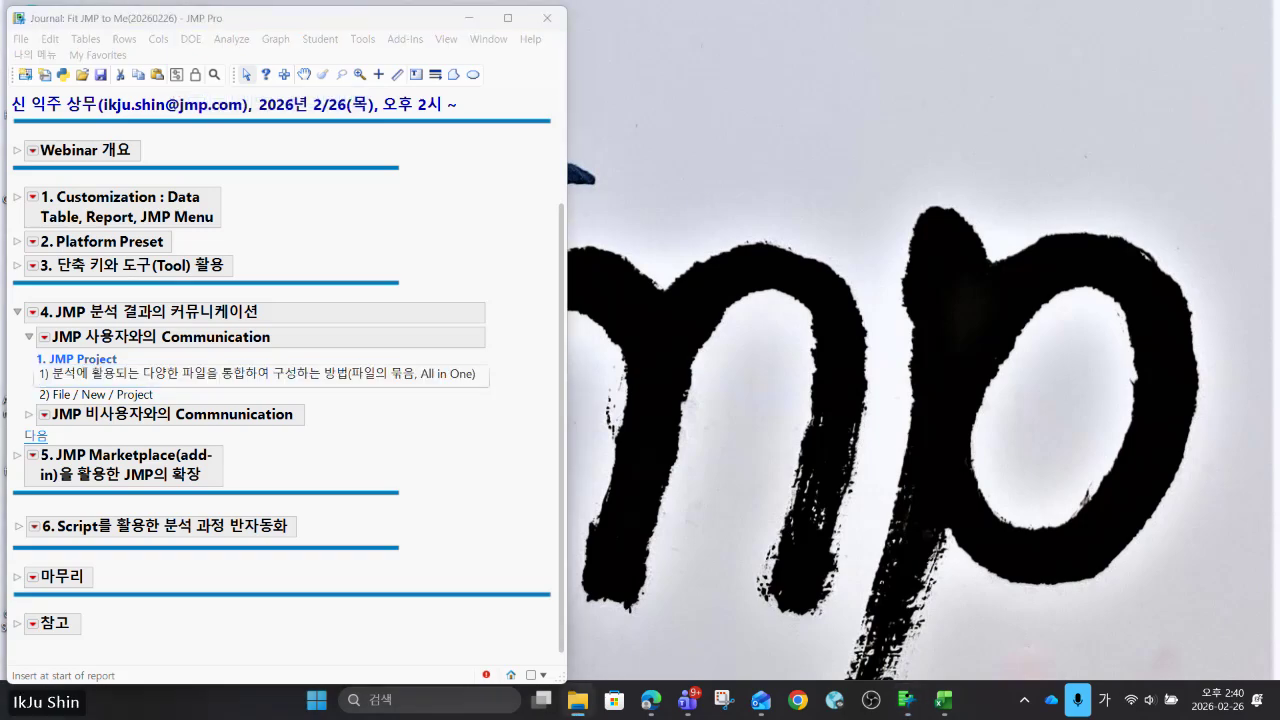
Switch to File Explorer, bring the JMP Project 설명 folder window into view, and delete the JMP Project 예시(KBO) file.
left_click_drag(1279, 297, 873, 67)
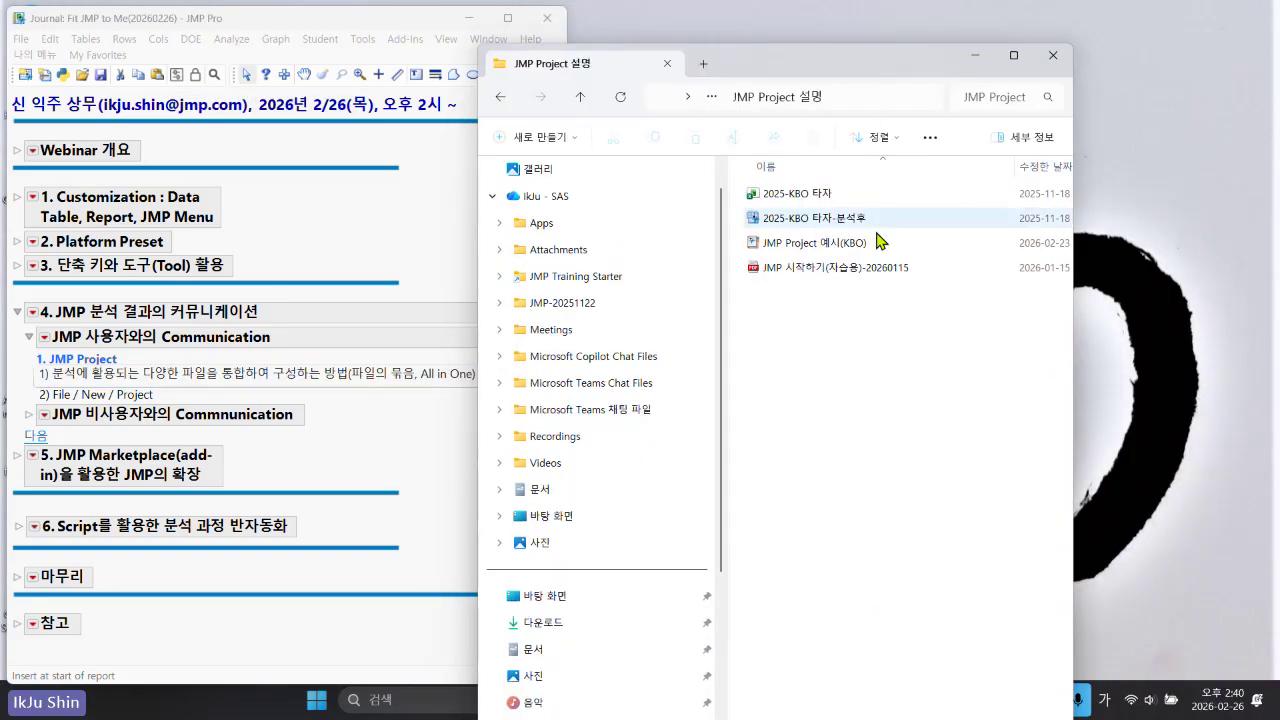
left_click(1000, 243)
key("Delete")
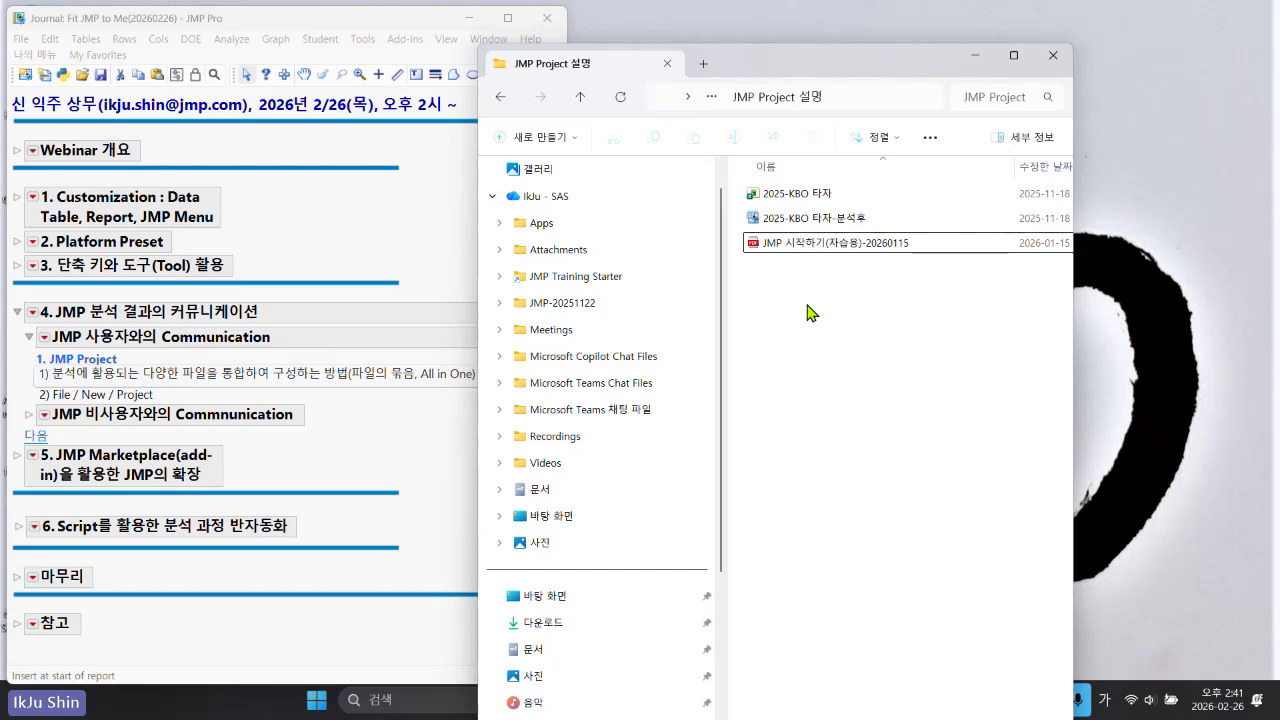
Look over the project source files, including 2025-KBO 타자 and JMP 시작하기(자습용)-20260115.
left_click(825, 195)
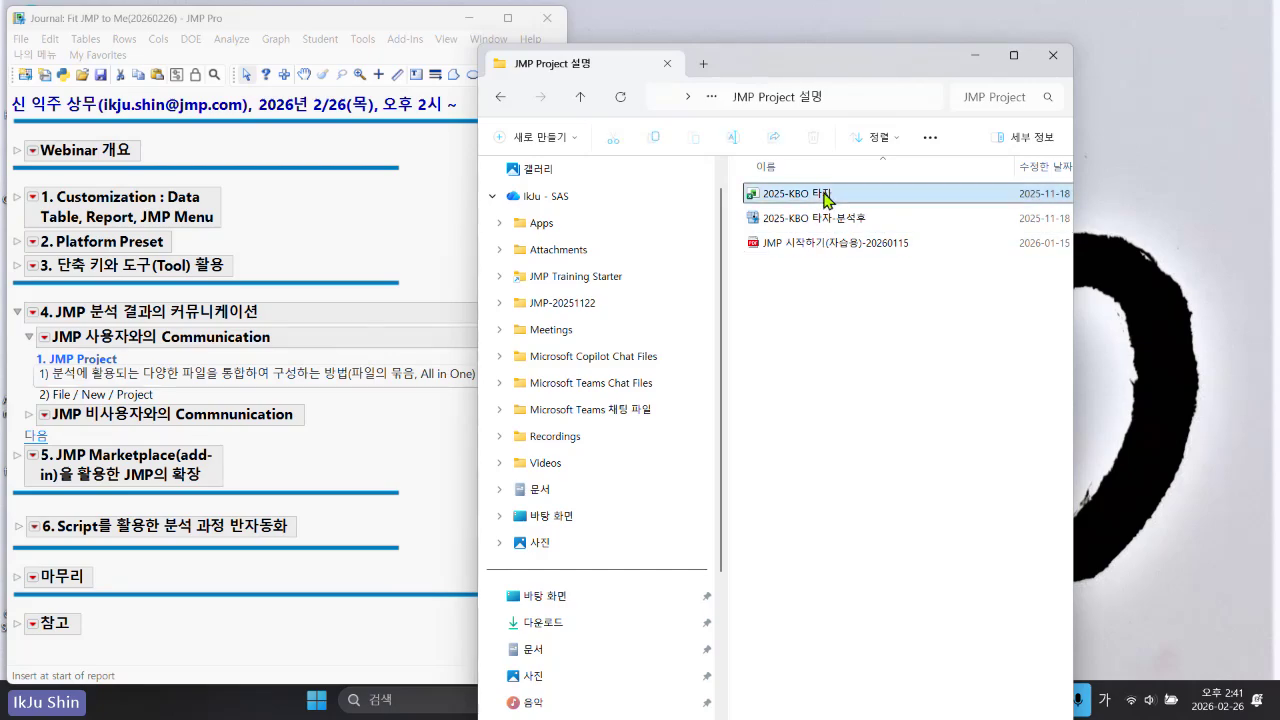
left_click(868, 250)
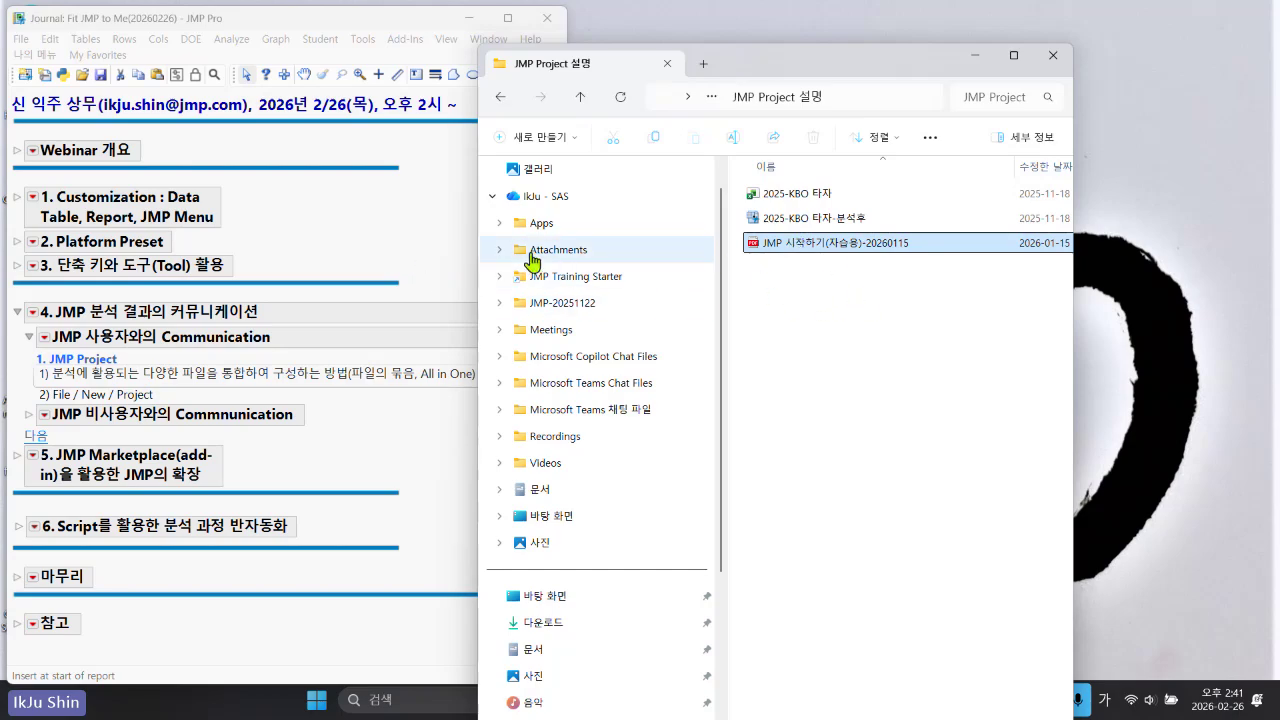
Switch back to the JMP journal and create a new, empty JMP project.
left_click(435, 249)
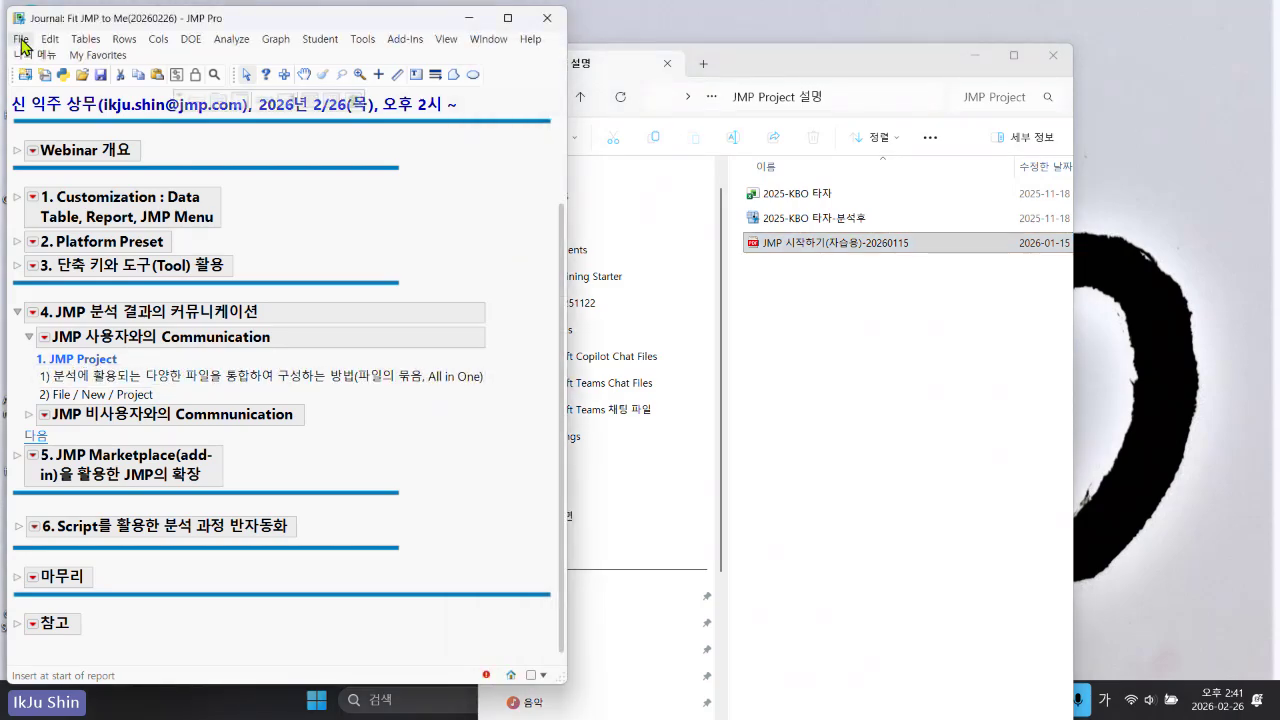
left_click(21, 45)
mouse_move(45, 62)
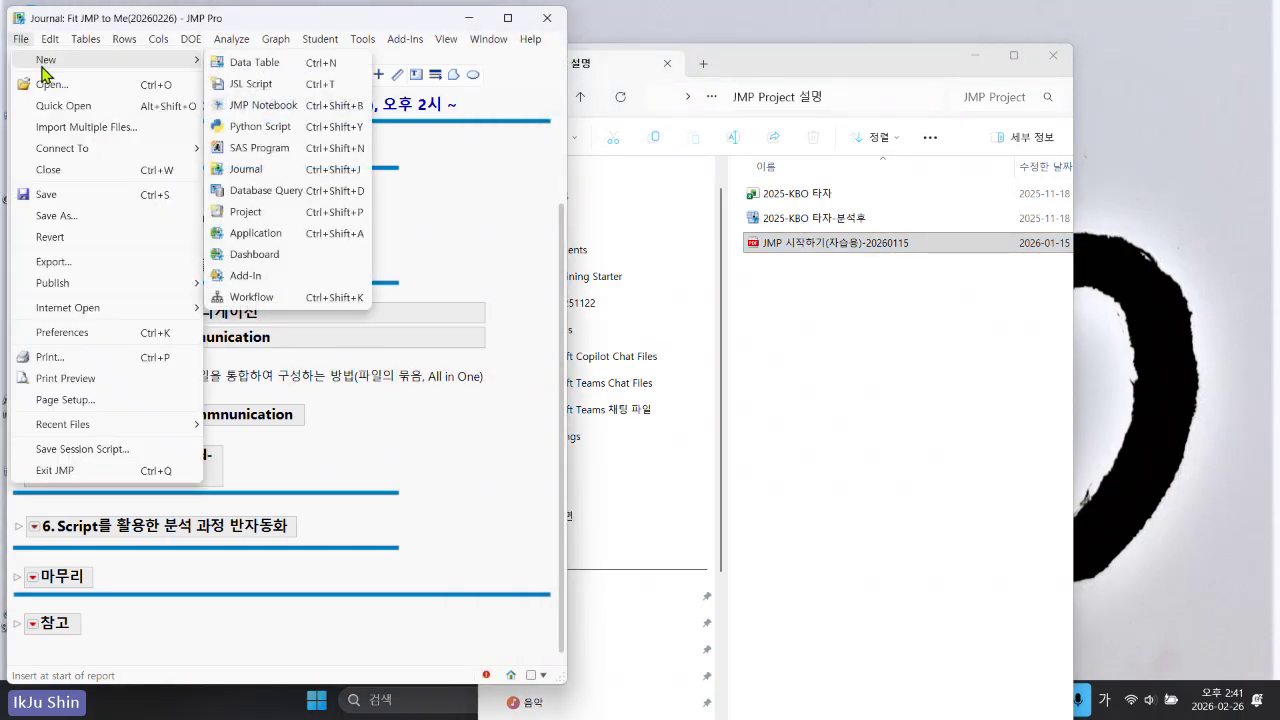
left_click(311, 222)
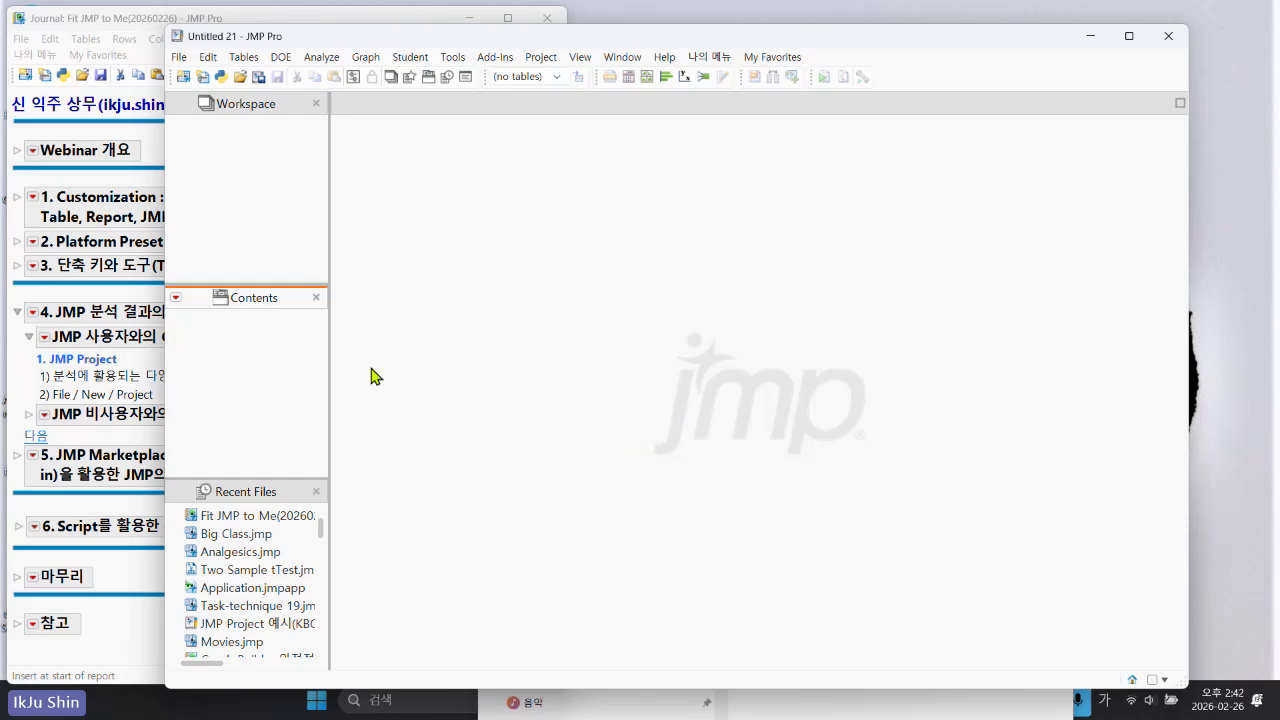
Copy 2025-KBO 타자, 2025-KBO 타자-분석후 and JMP 시작하기(자습용)-20260115 from the JMP Project 설명 folder into the project.
left_click(176, 300)
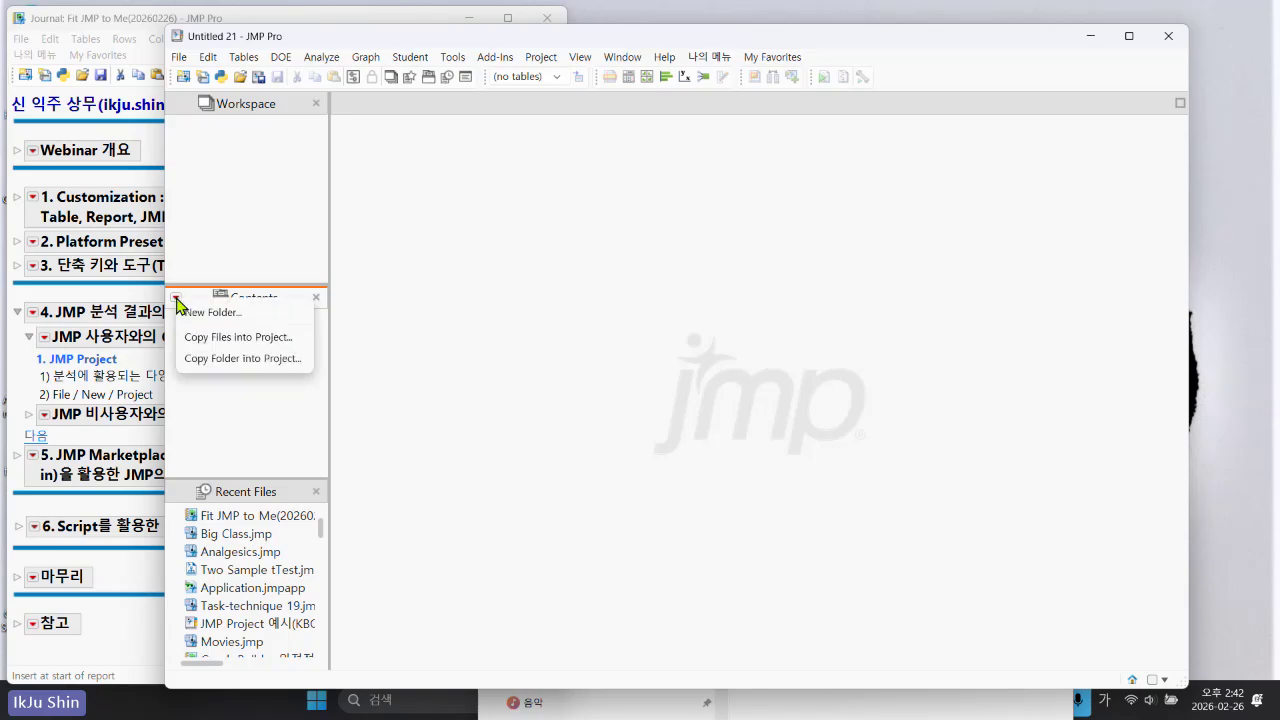
left_click(281, 347)
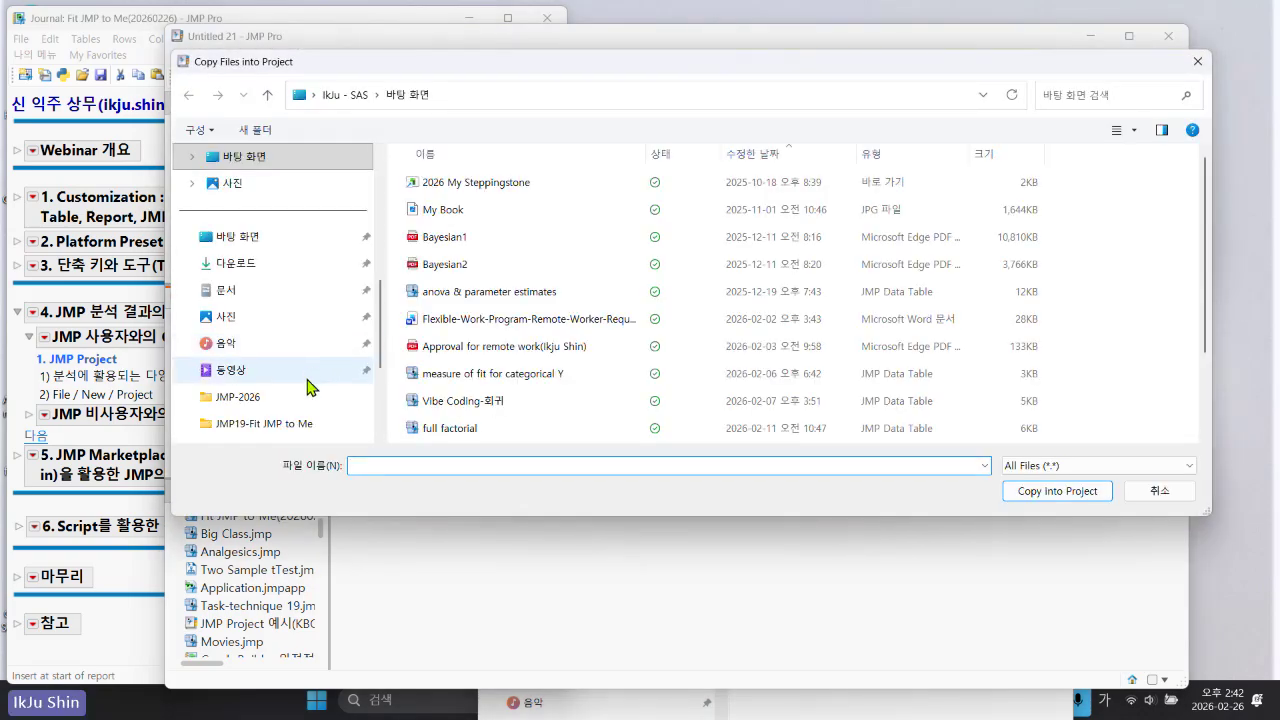
scroll(311, 387, "down", 3)
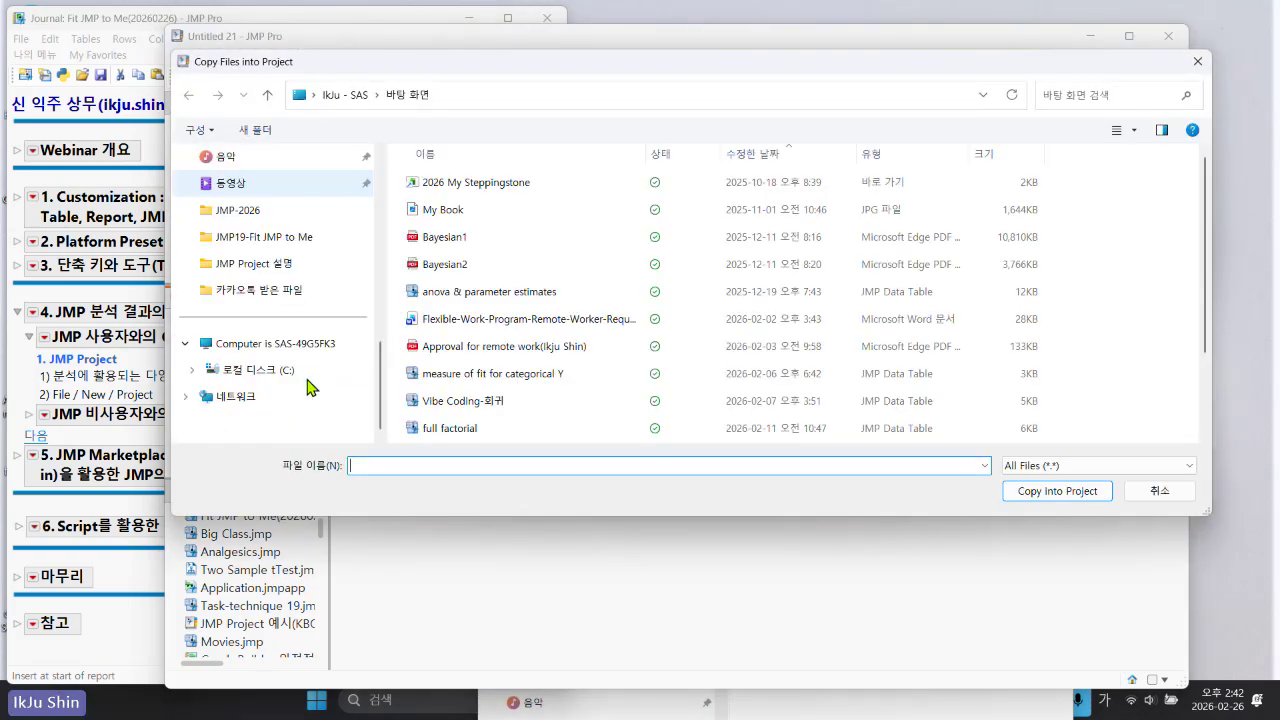
left_click(337, 265)
left_click_drag(588, 313, 395, 178)
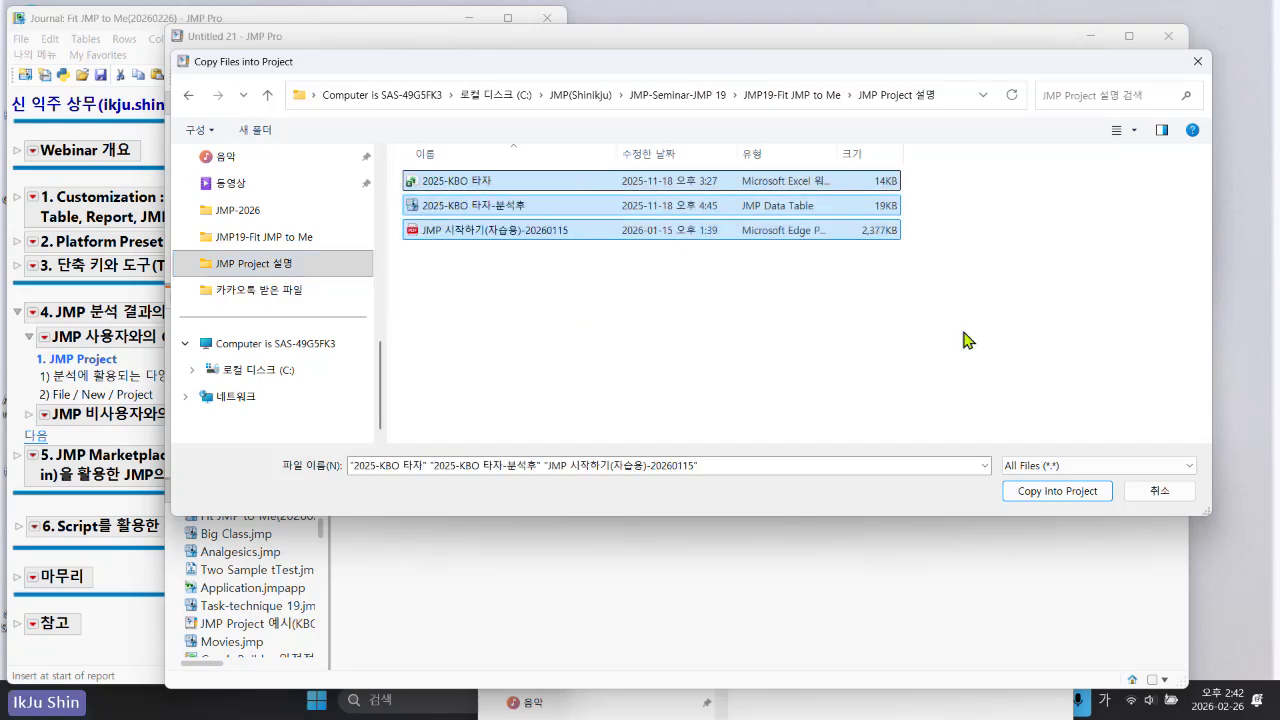
left_click(1057, 491)
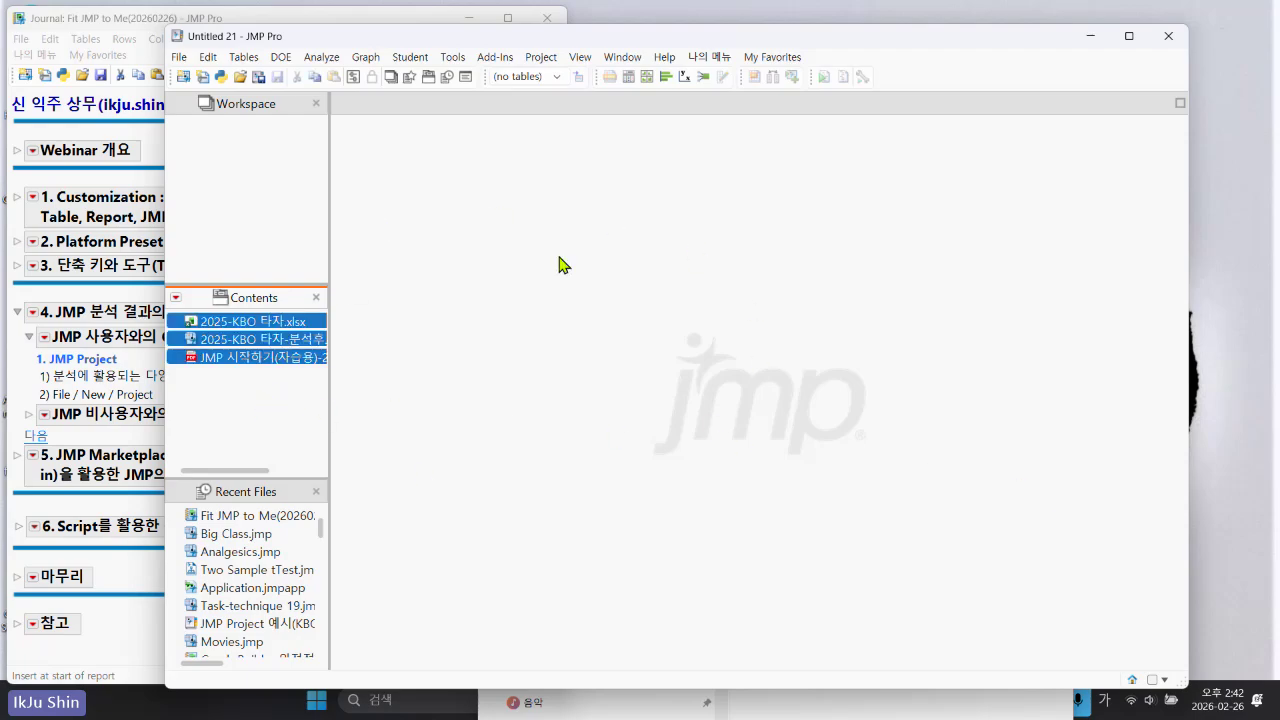
Open the 2025-KBO 타자-분석후 data table from the project contents, and select the JMP 시작하기 PDF.
left_click(260, 328)
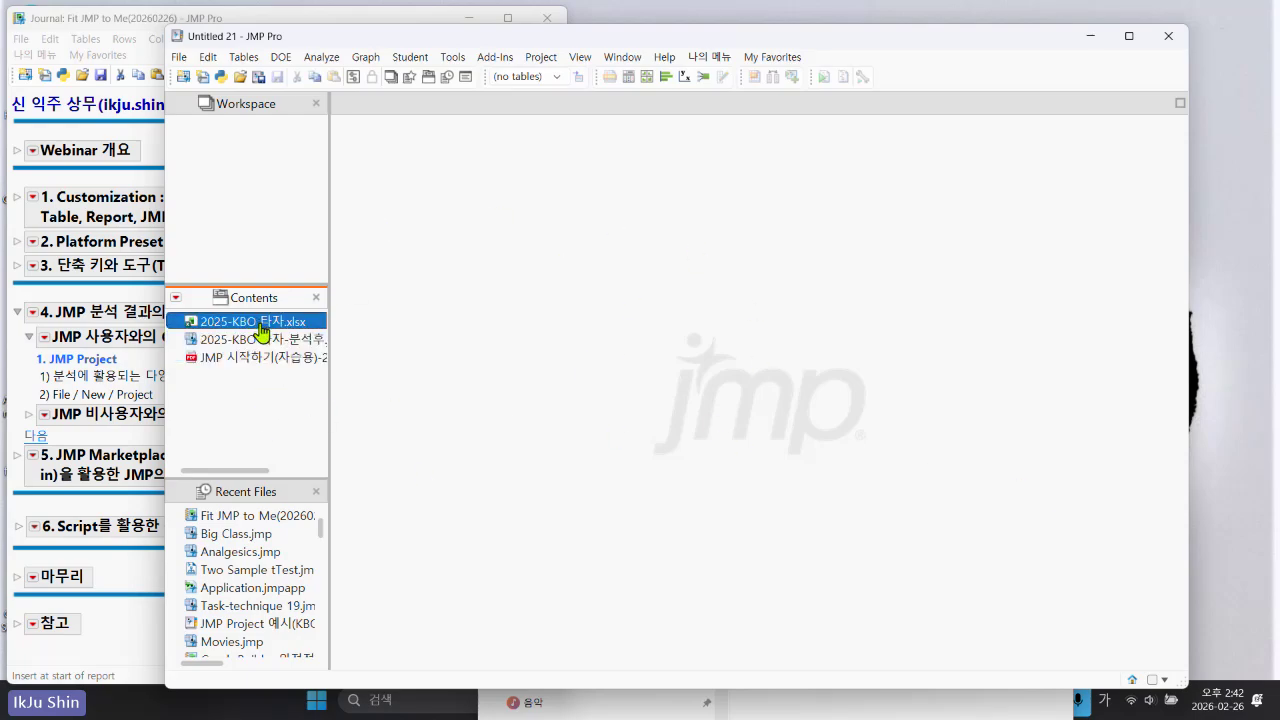
left_click(280, 350)
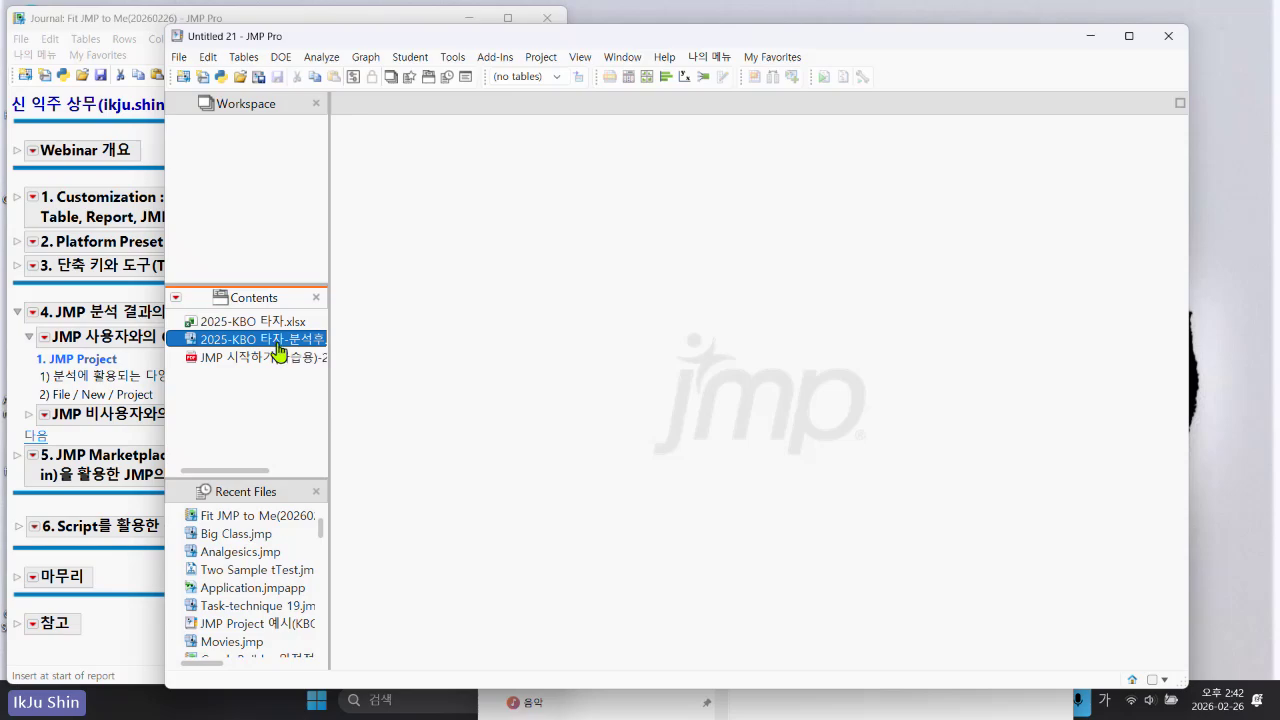
double_click(297, 352)
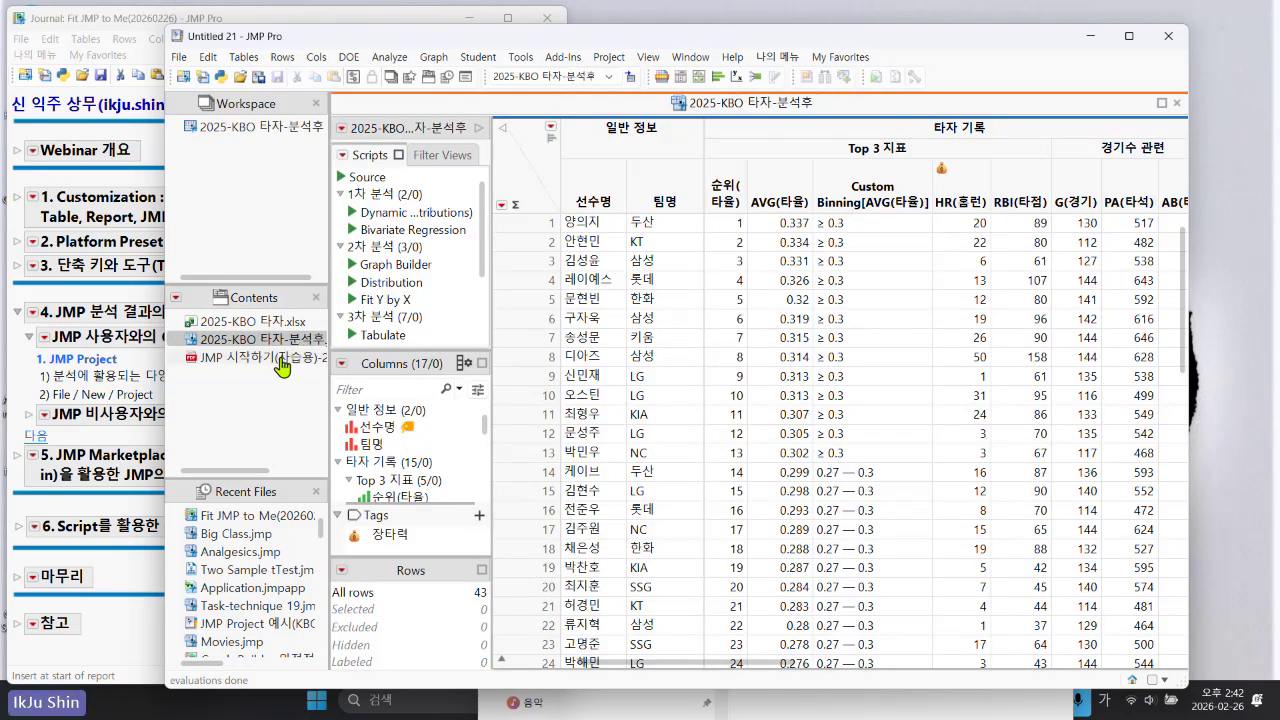
left_click(281, 358)
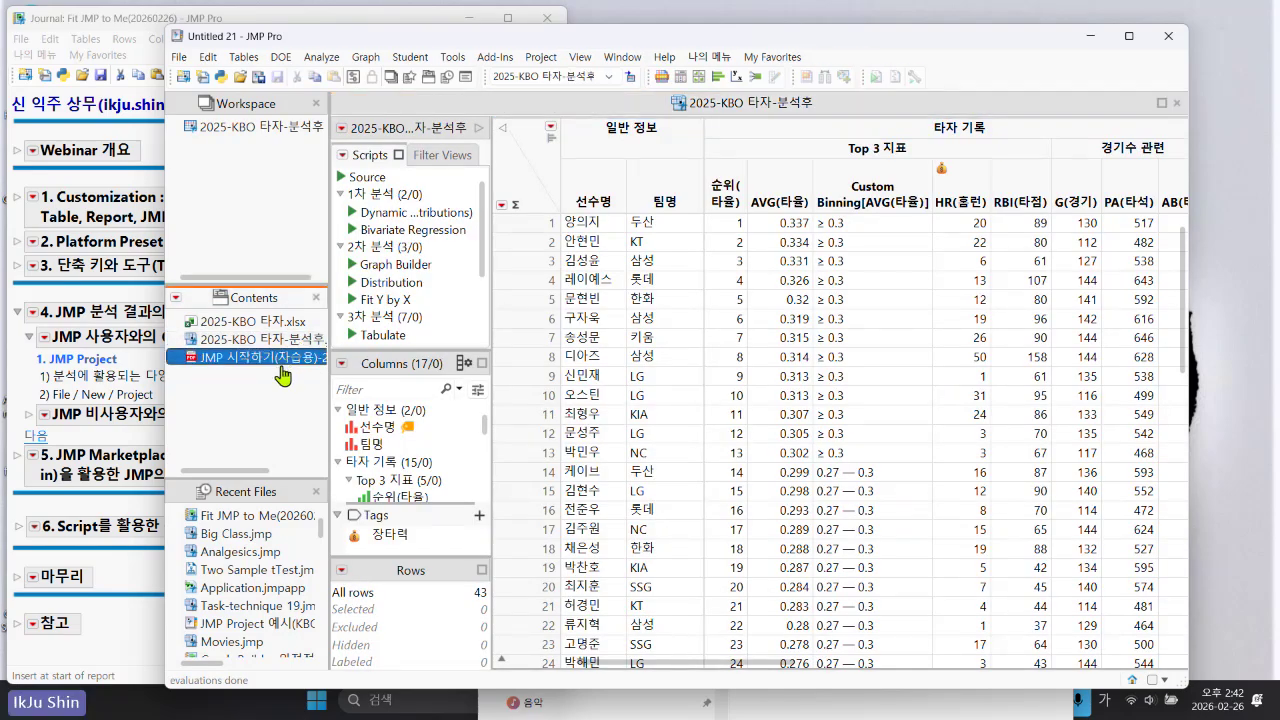
left_click(178, 57)
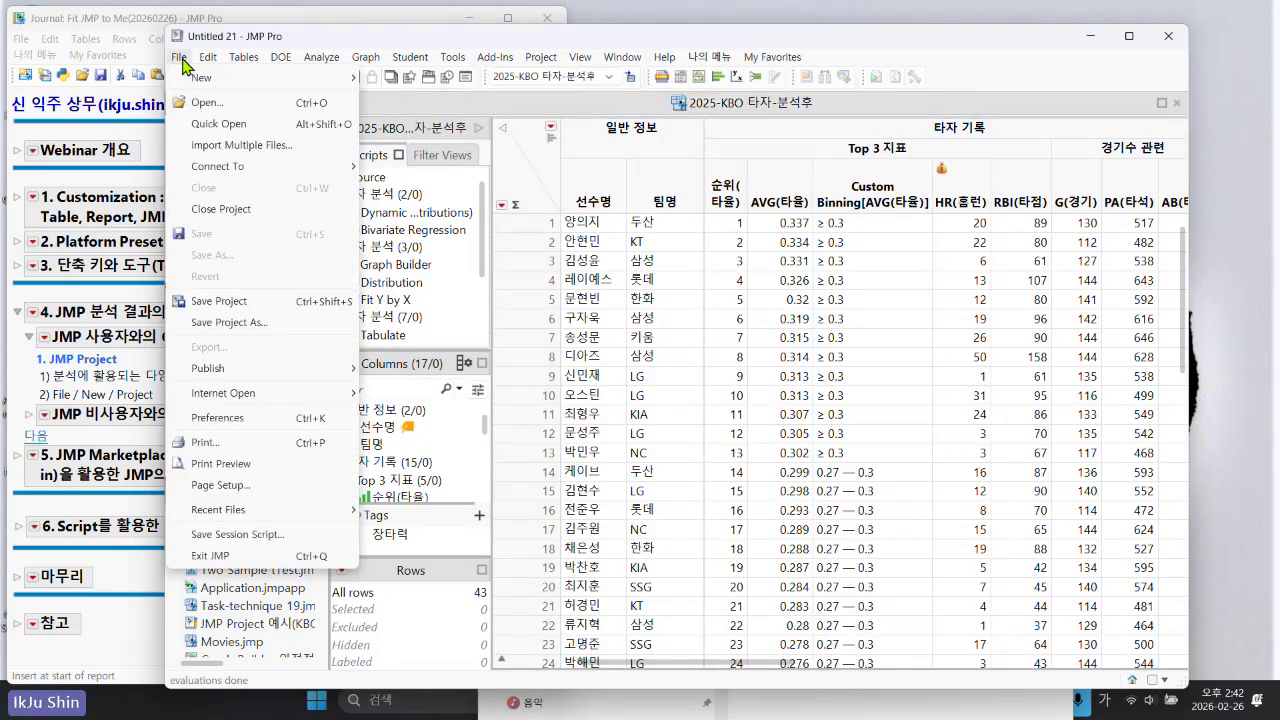
left_click(268, 323)
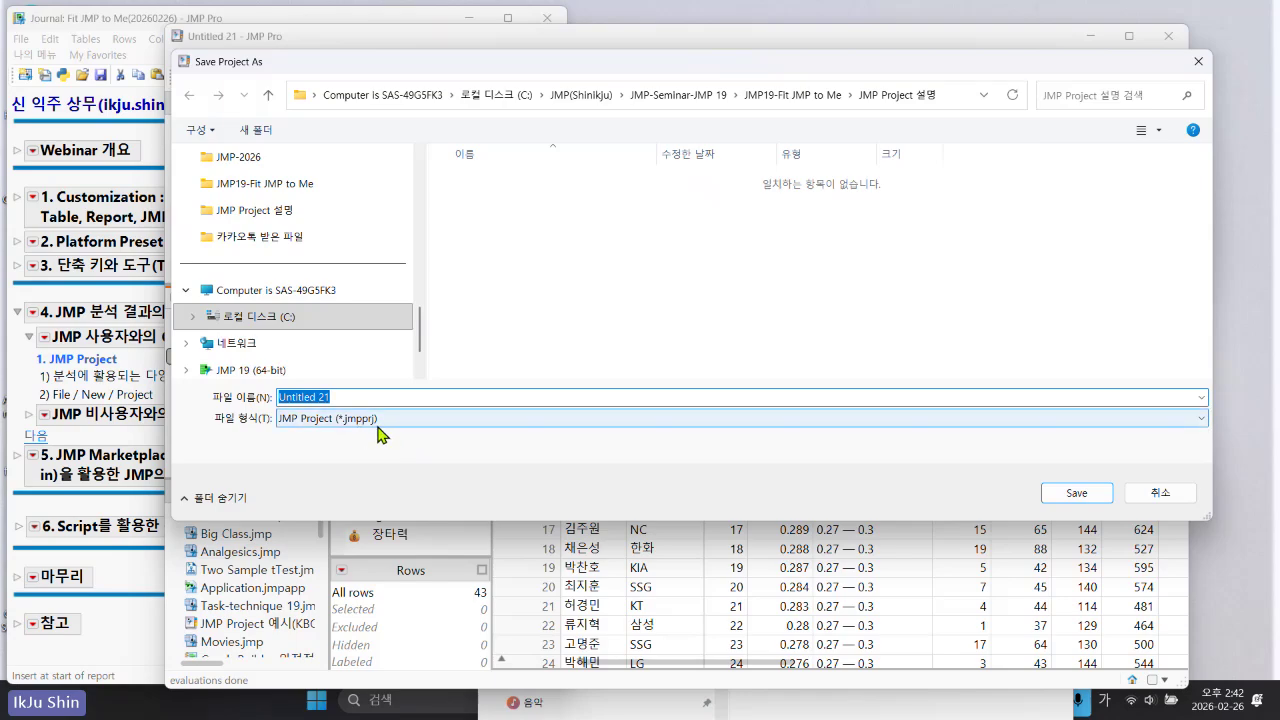
left_click(1158, 494)
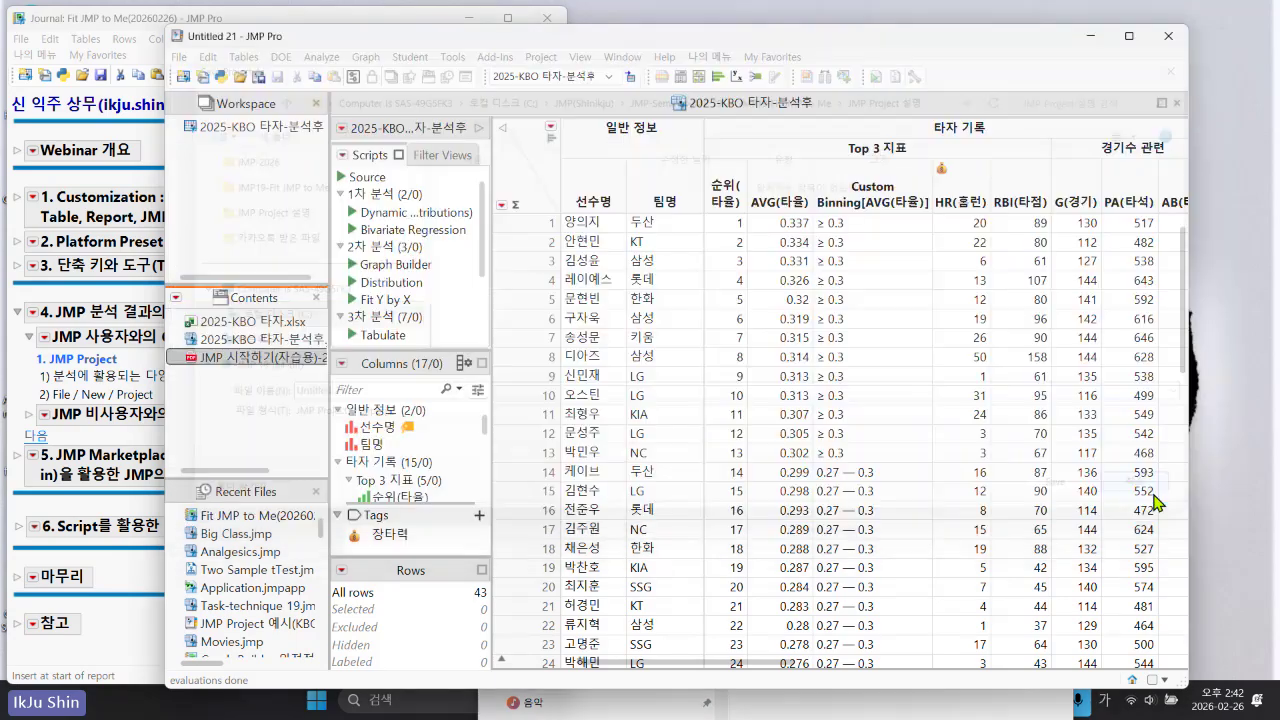
left_click(245, 322)
left_click(243, 339)
left_click(250, 357)
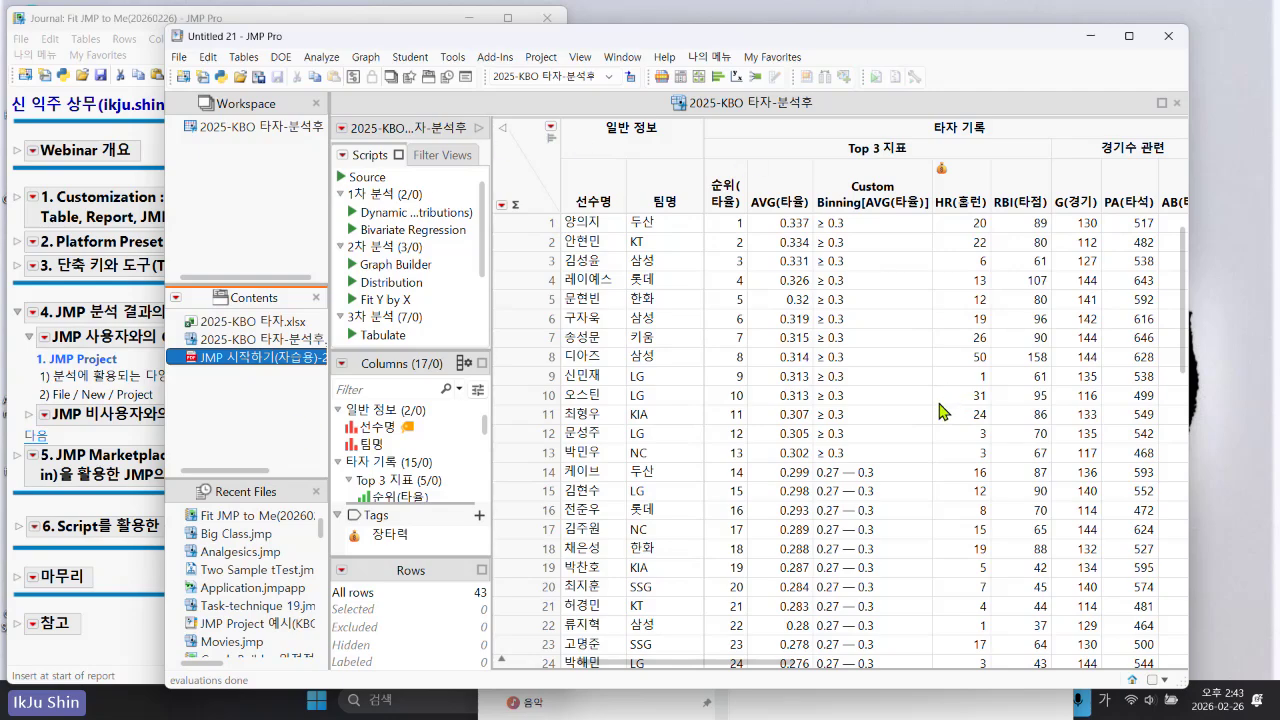
Open 2025-KBO 타자.xlsx from the project contents in its external application, and minimize the Excel window.
left_click(232, 327)
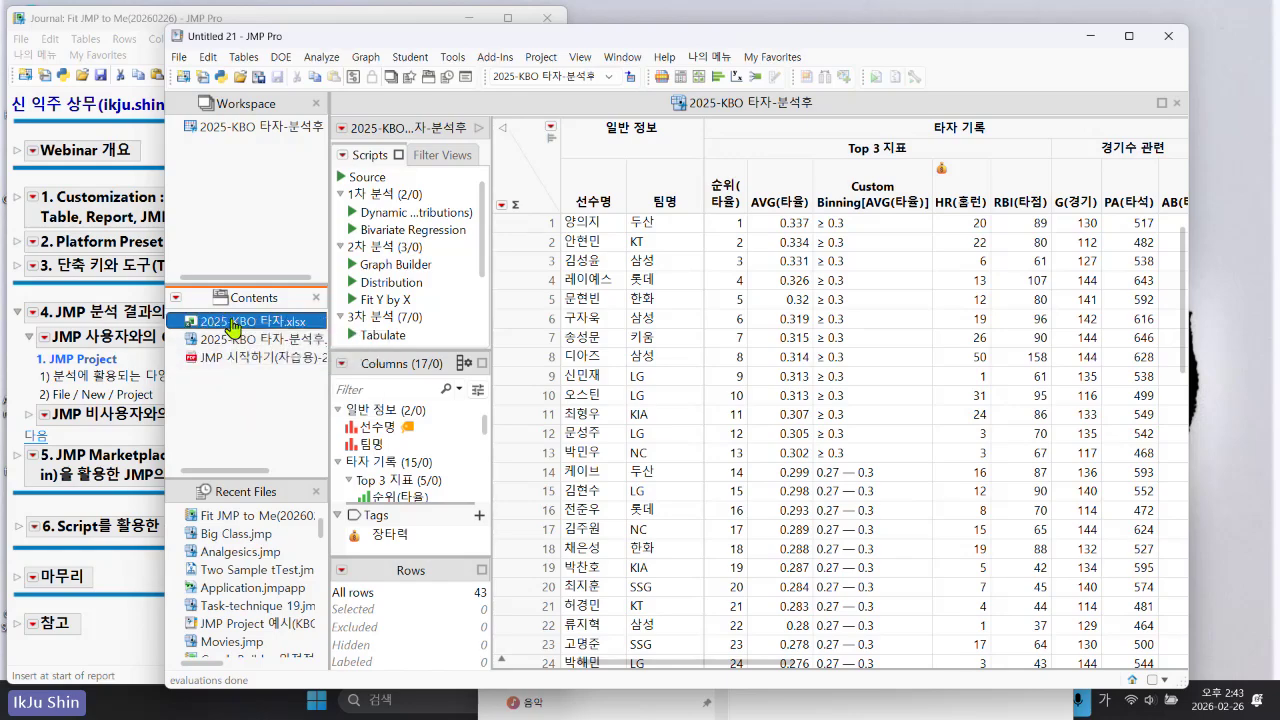
right_click(222, 328)
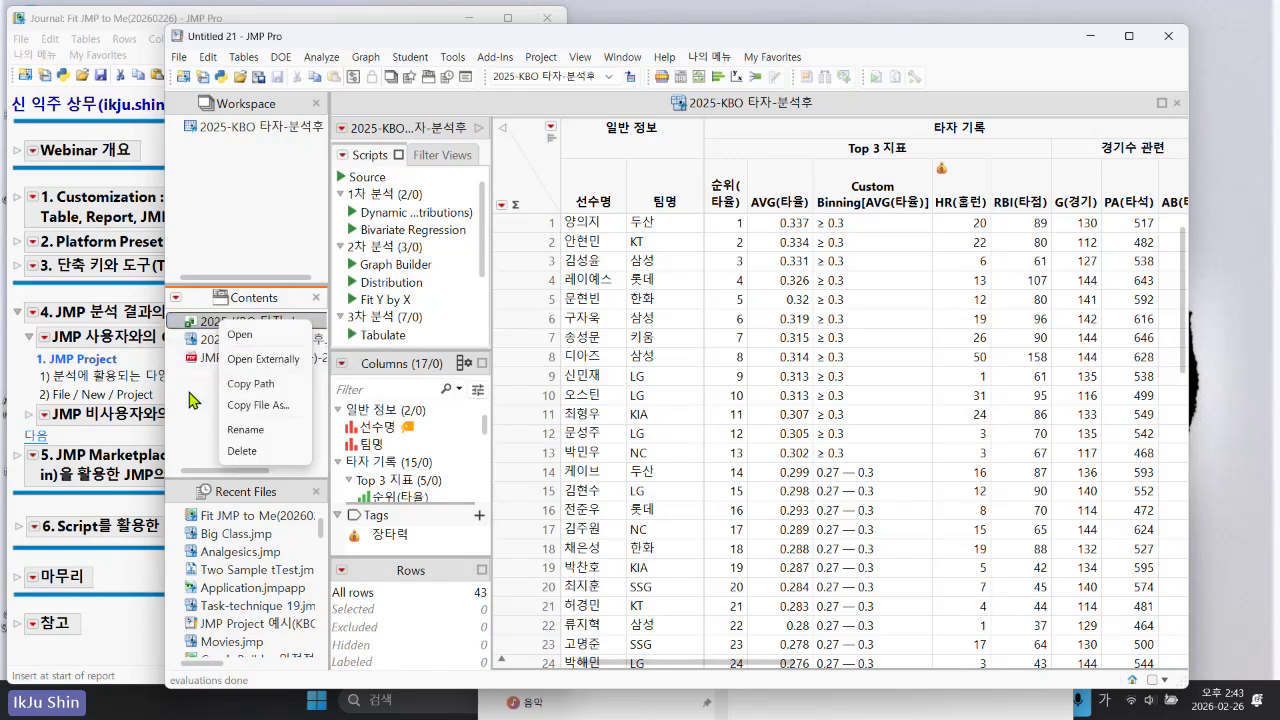
left_click(226, 326)
right_click(234, 325)
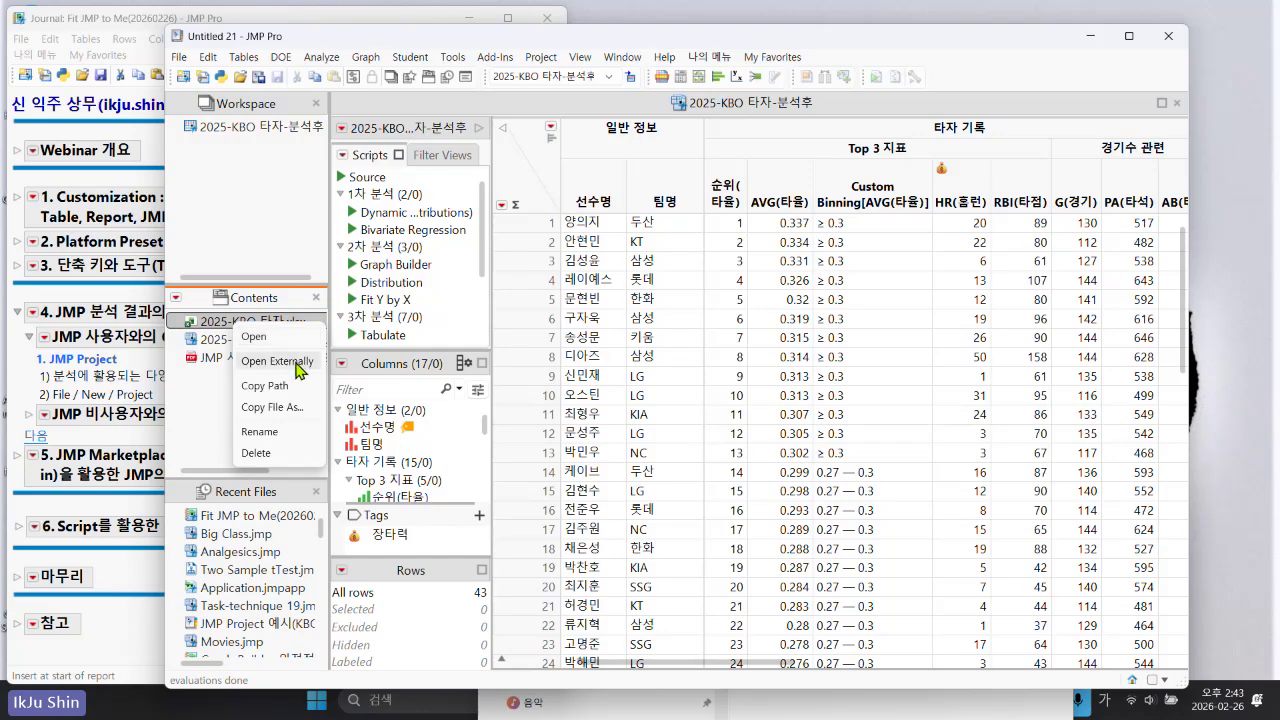
left_click(297, 370)
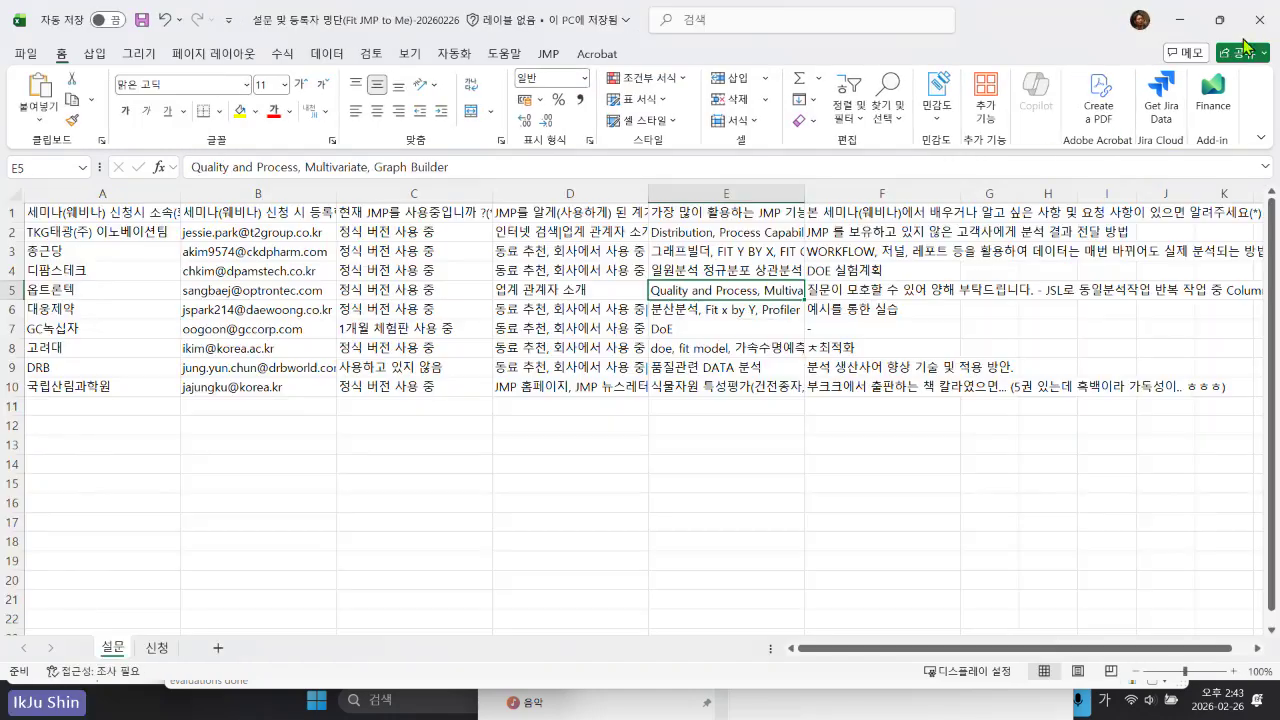
left_click(1181, 22)
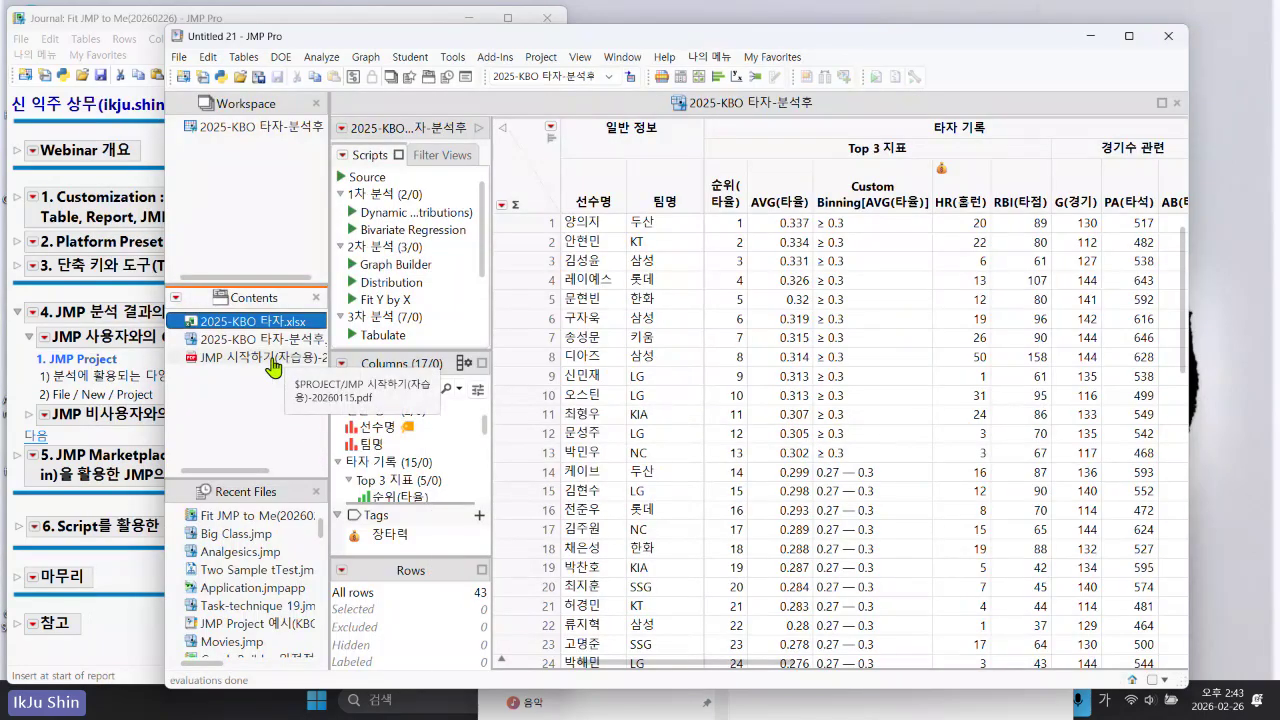
Open the JMP 시작하기(자습용)-20260115 PDF from the project contents in its external viewer, and minimize the browser window.
left_click(270, 368)
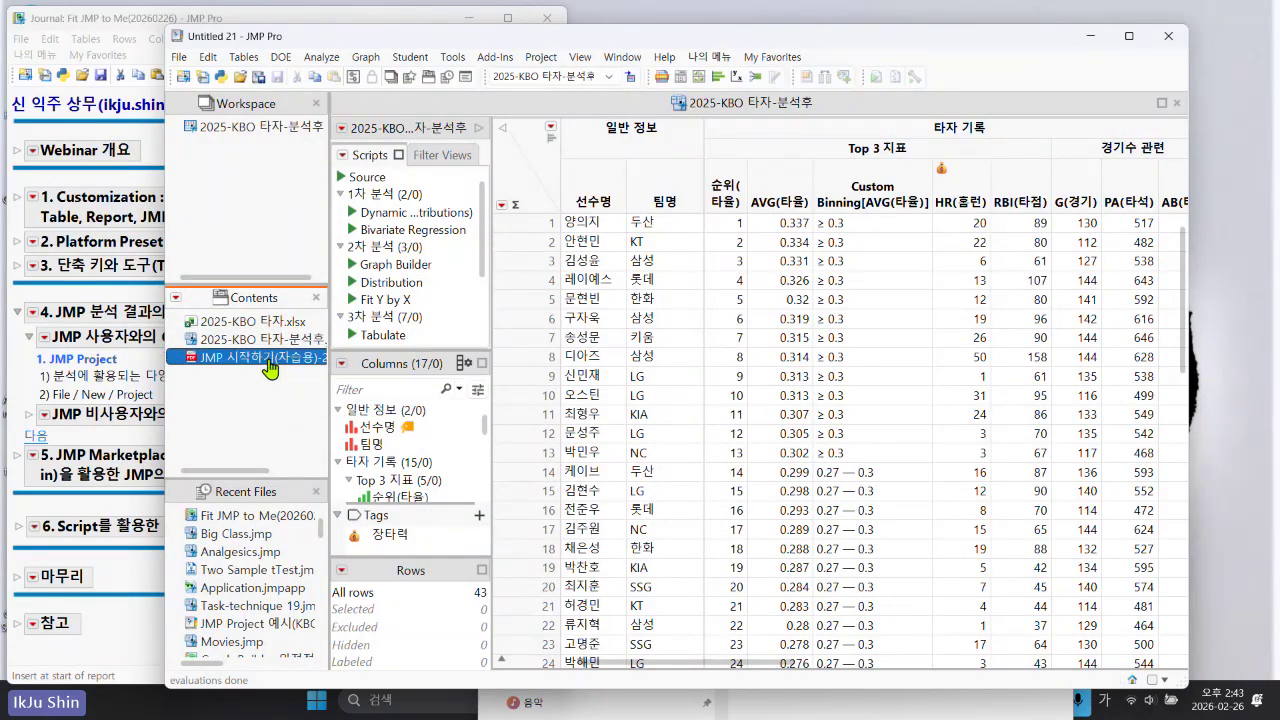
right_click(270, 368)
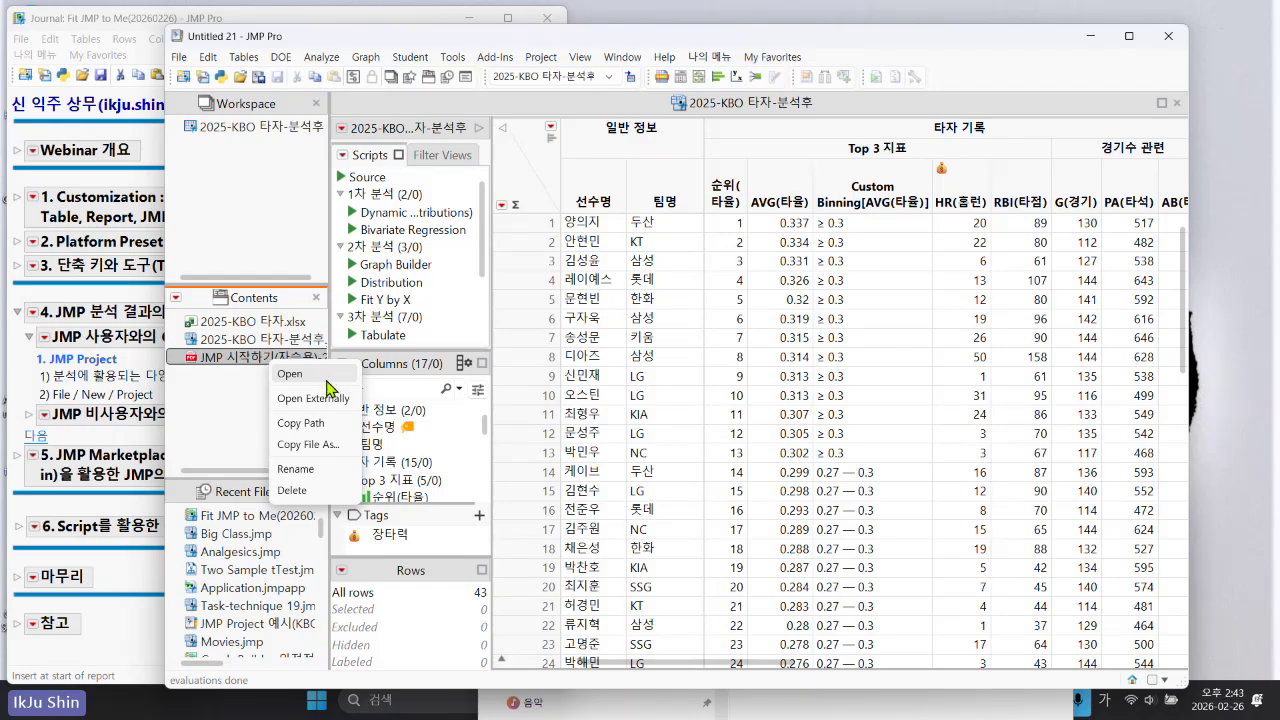
left_click(330, 400)
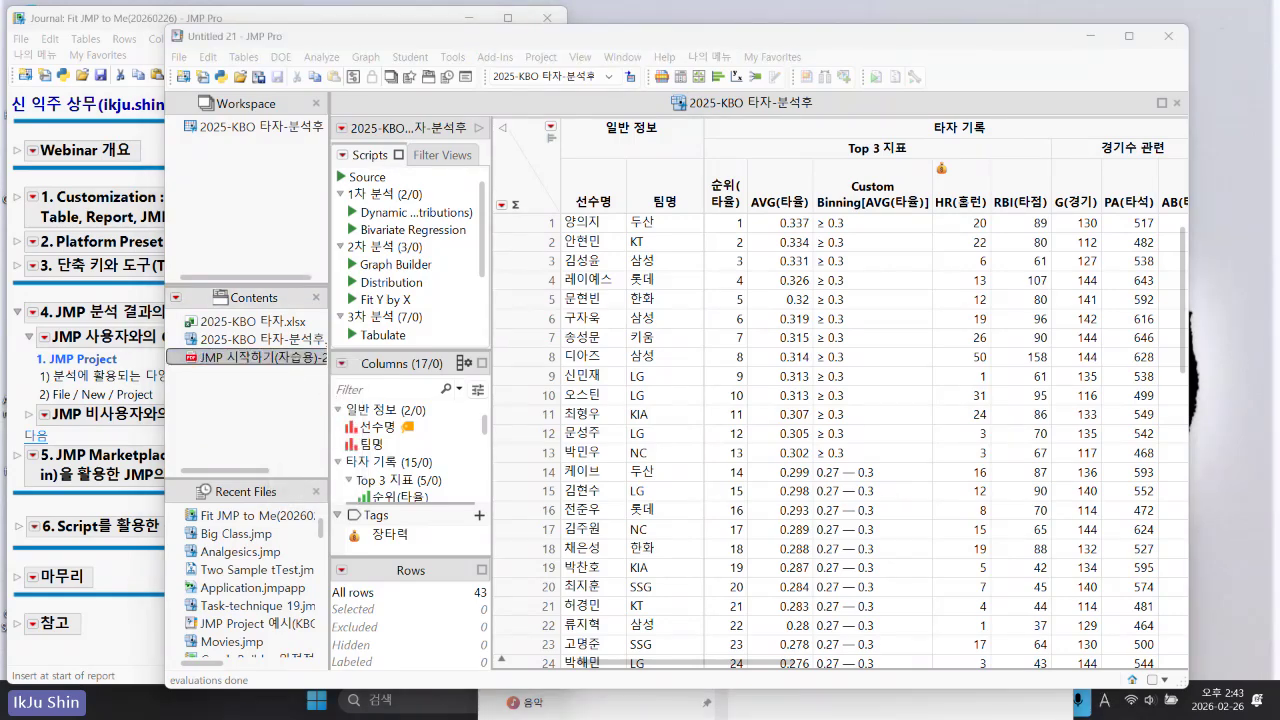
left_click_drag(700, 520, 725, 163)
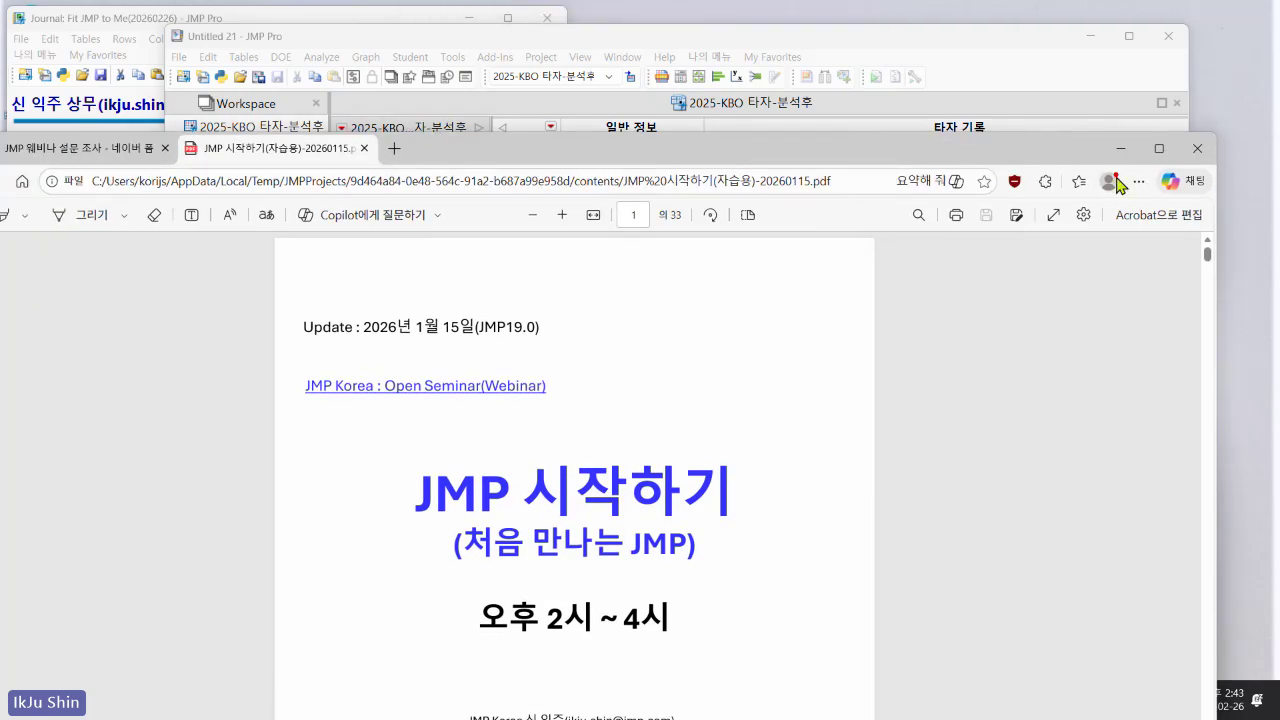
left_click(1121, 148)
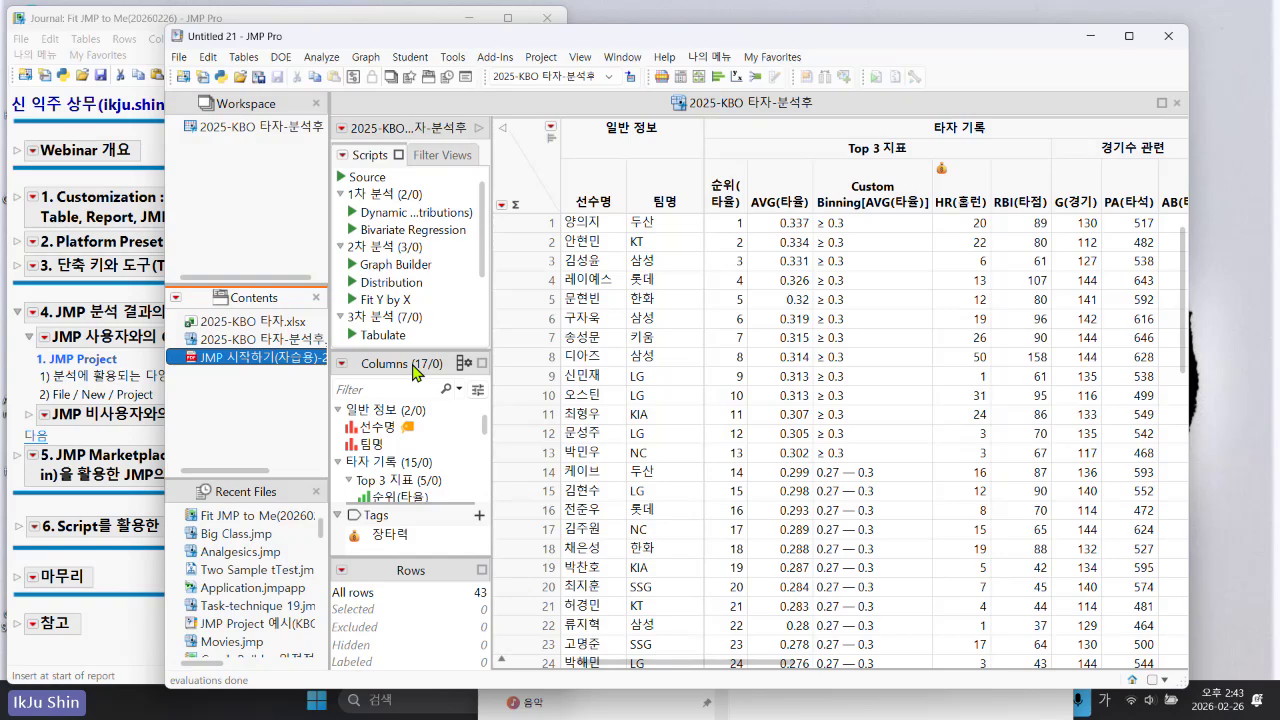
Minimize the project window and the JMP Project 설명 folder window so that only the journal stays open.
left_click(1091, 36)
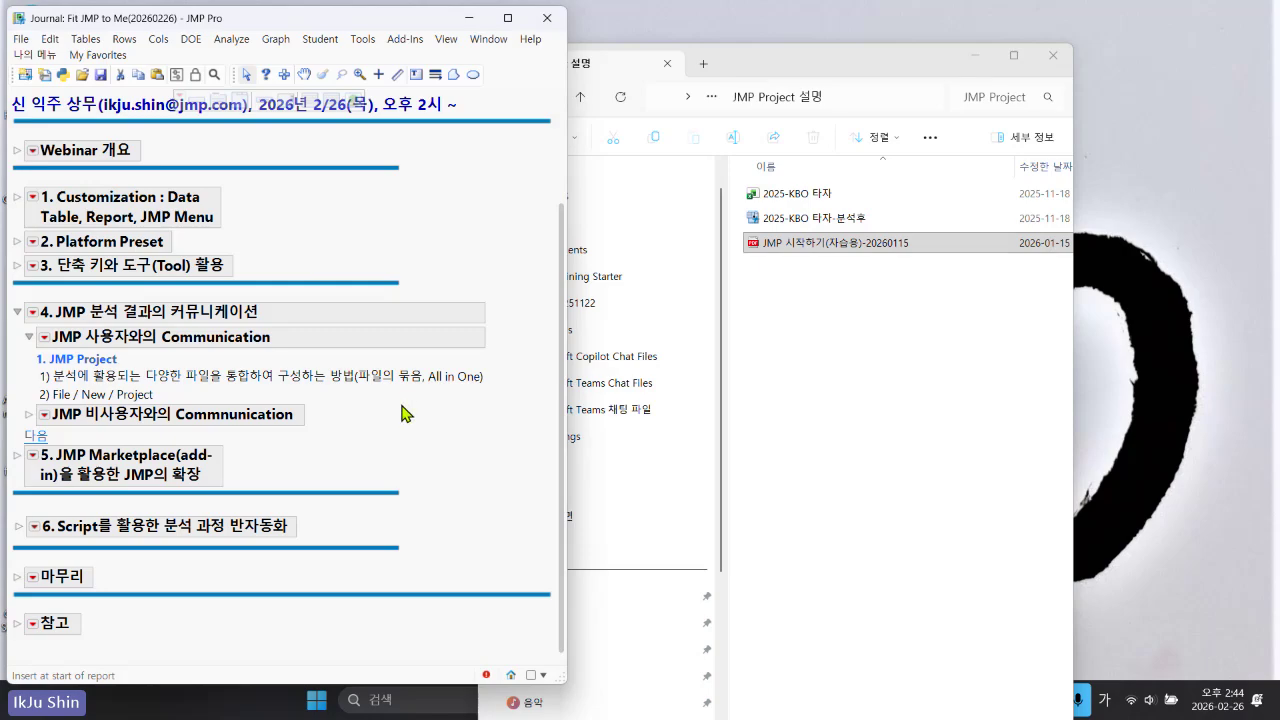
mouse_move(451, 430)
left_mouse_down()
mouse_move(392, 425)
mouse_move(385, 330)
mouse_move(503, 365)
mouse_move(478, 413)
mouse_move(451, 420)
left_mouse_up()
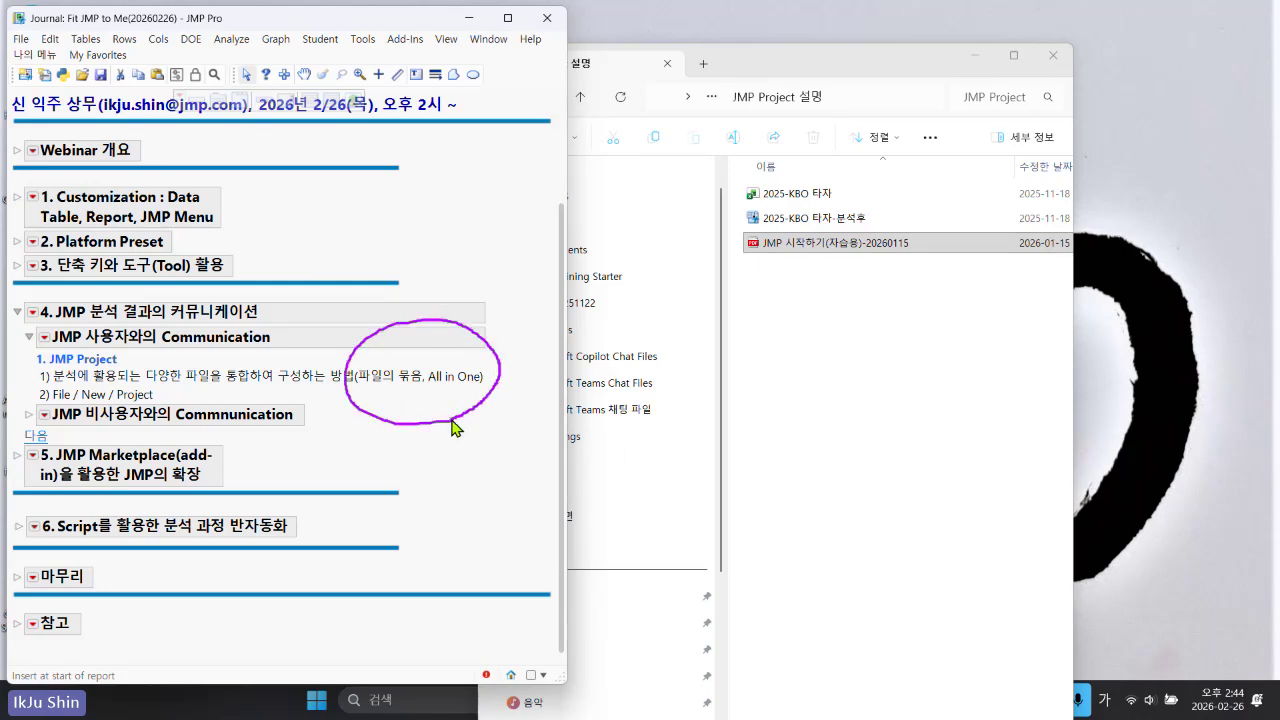
key("Escape")
left_click(977, 60)
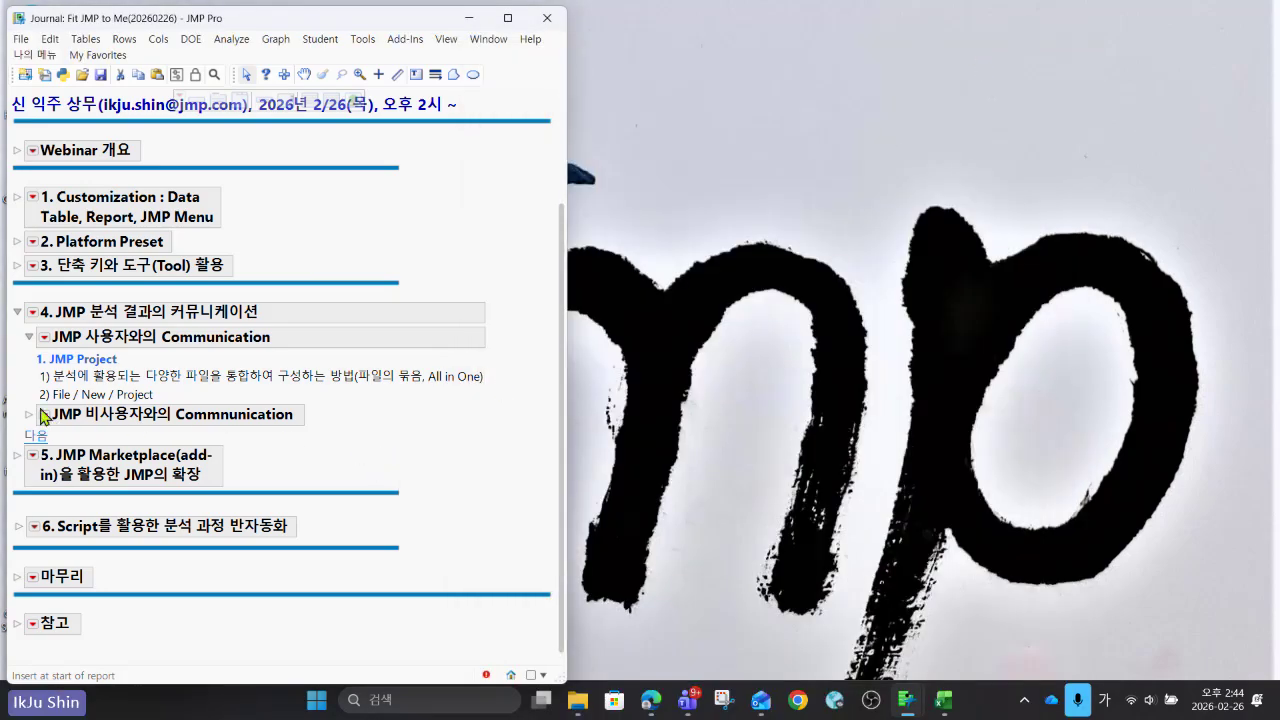
Collapse the JMP-user communication topic and expand the non-JMP-user topic to review its Interactive HTML export and GIF recording items.
left_click(28, 339)
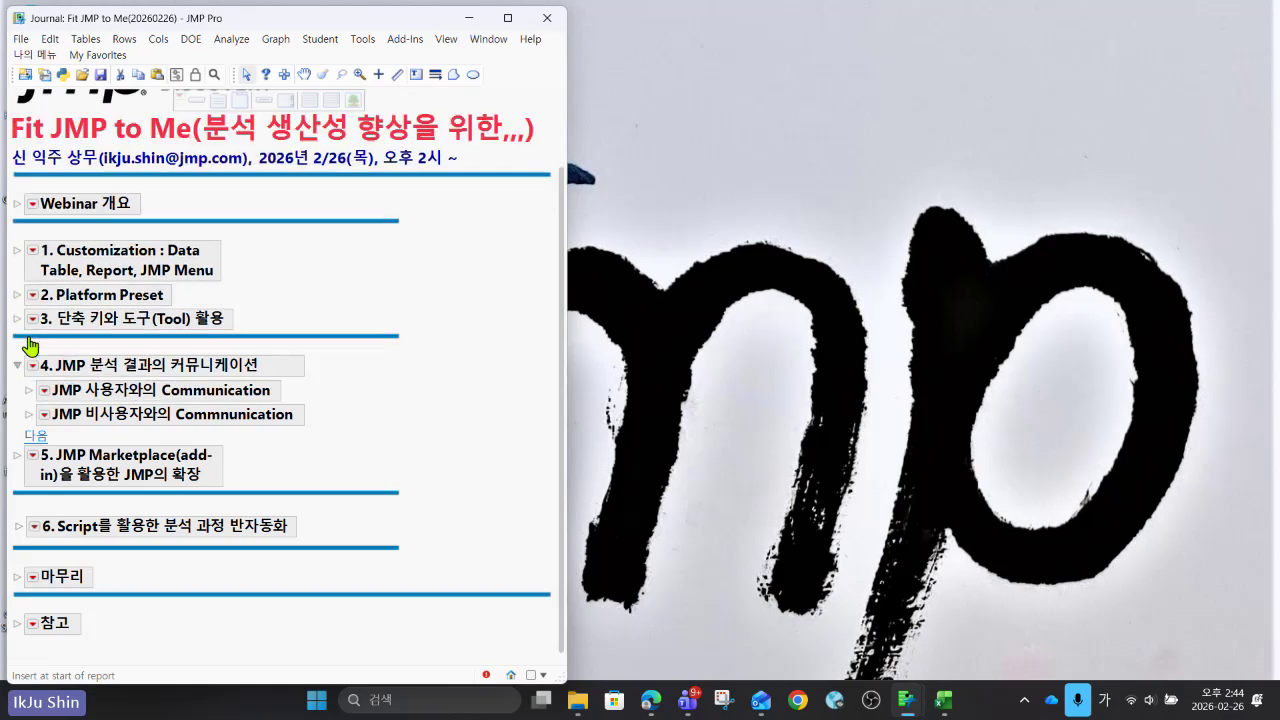
left_click(30, 416)
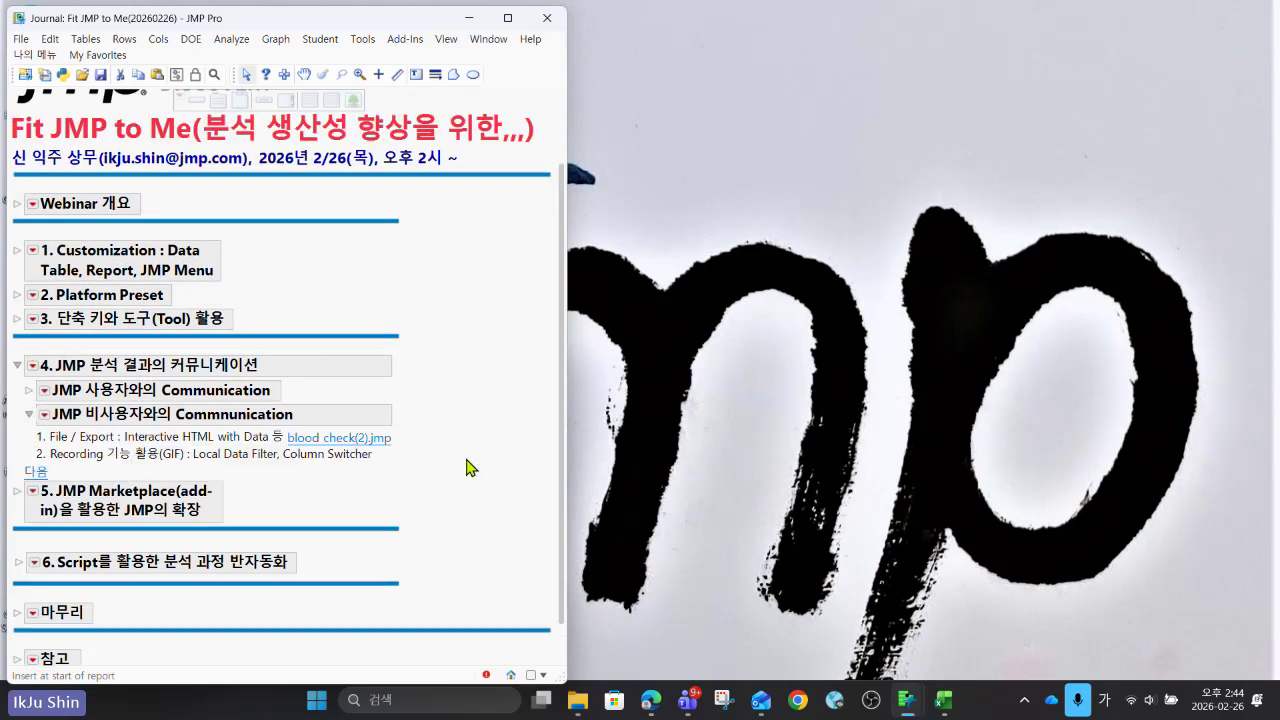
scroll(470, 467, "down", 1)
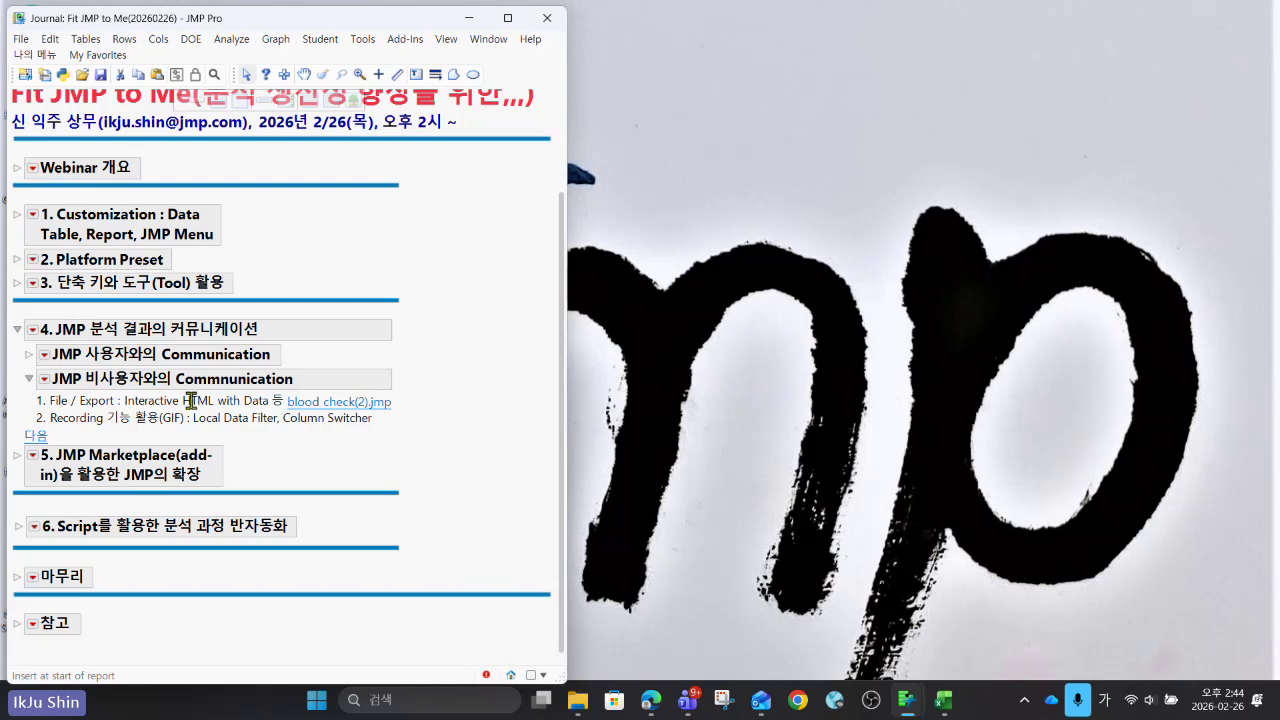
left_click(160, 398)
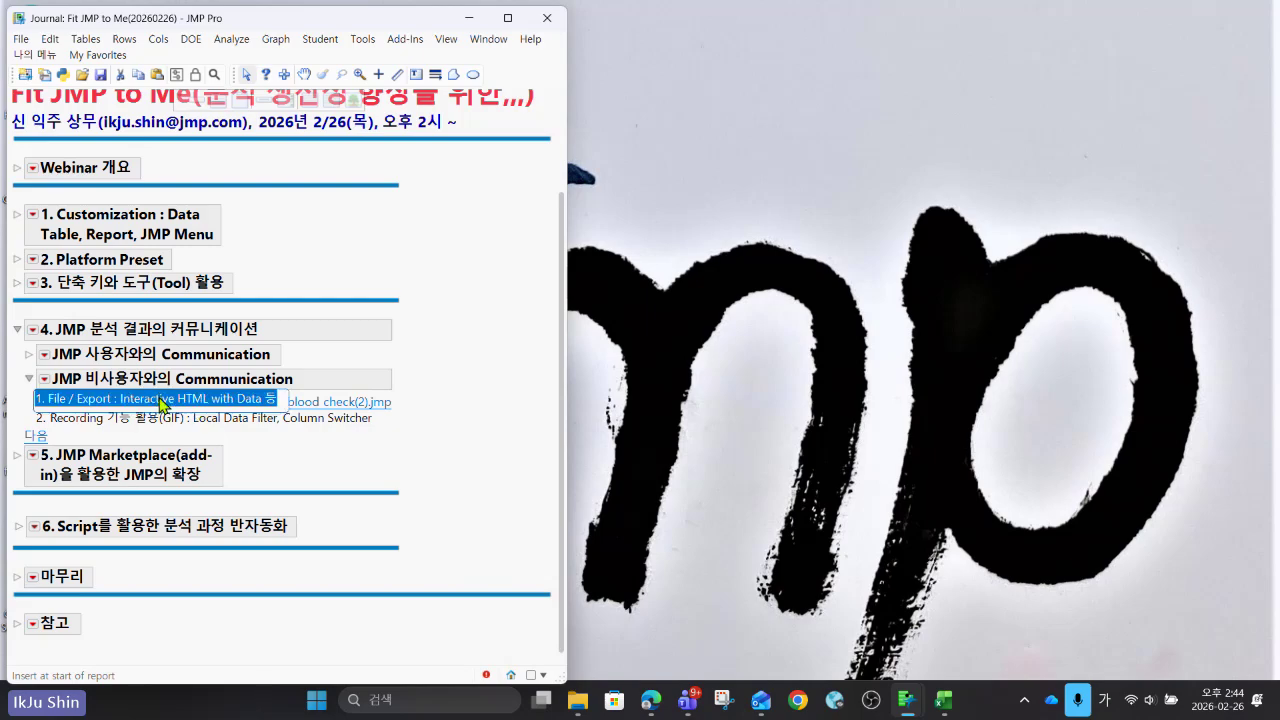
left_click_drag(160, 405, 420, 474)
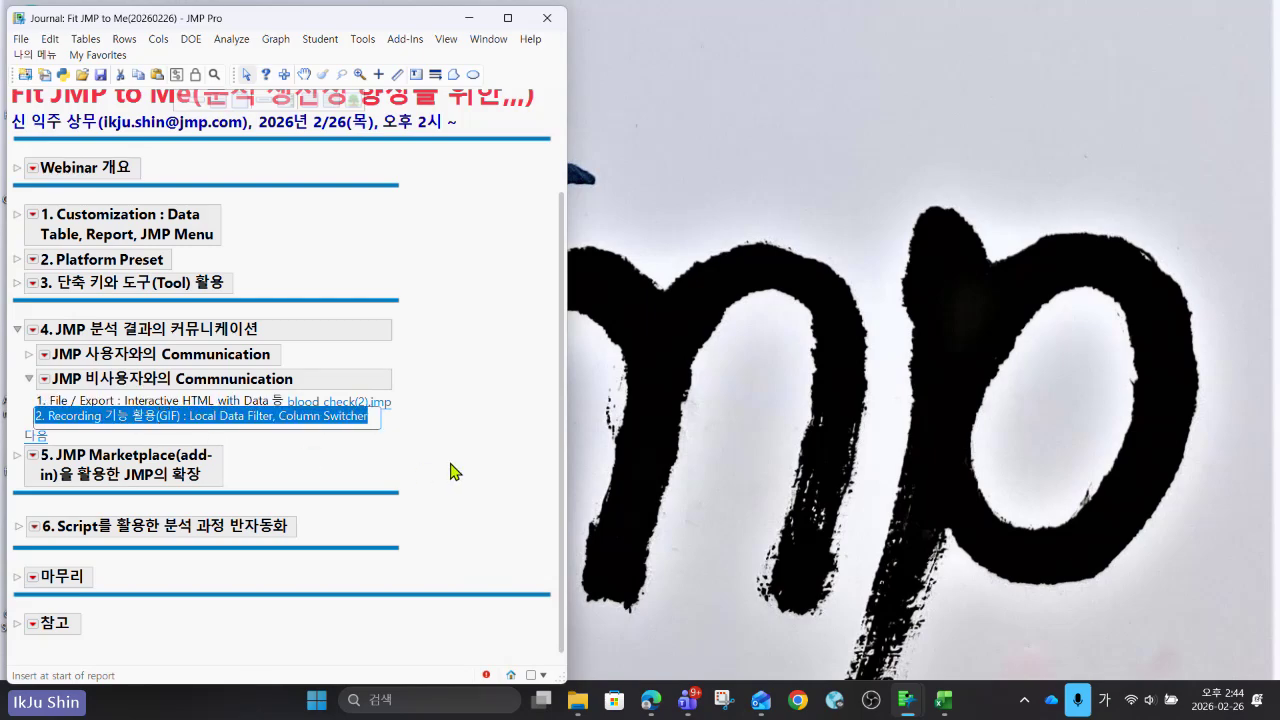
left_click(450, 472)
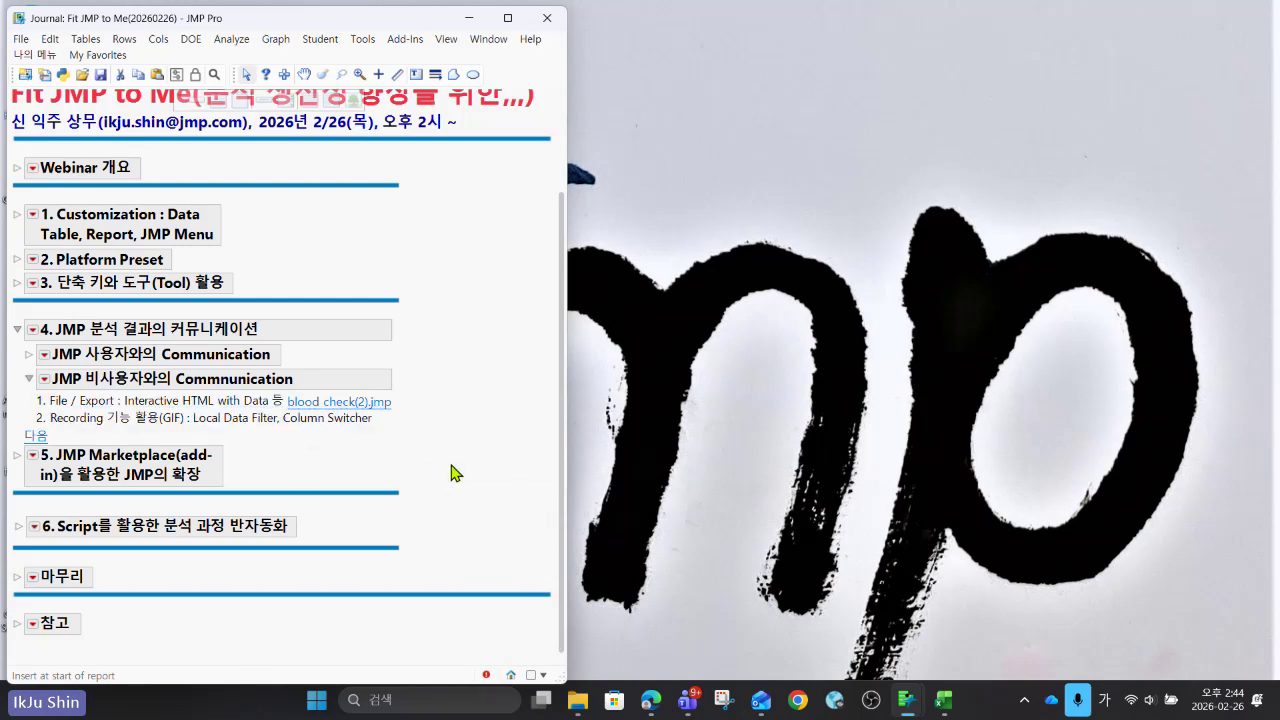
Open the blood check(2).jmp data table linked in the non-JMP-user topic, and move and enlarge its window beside the journal.
left_click(210, 400)
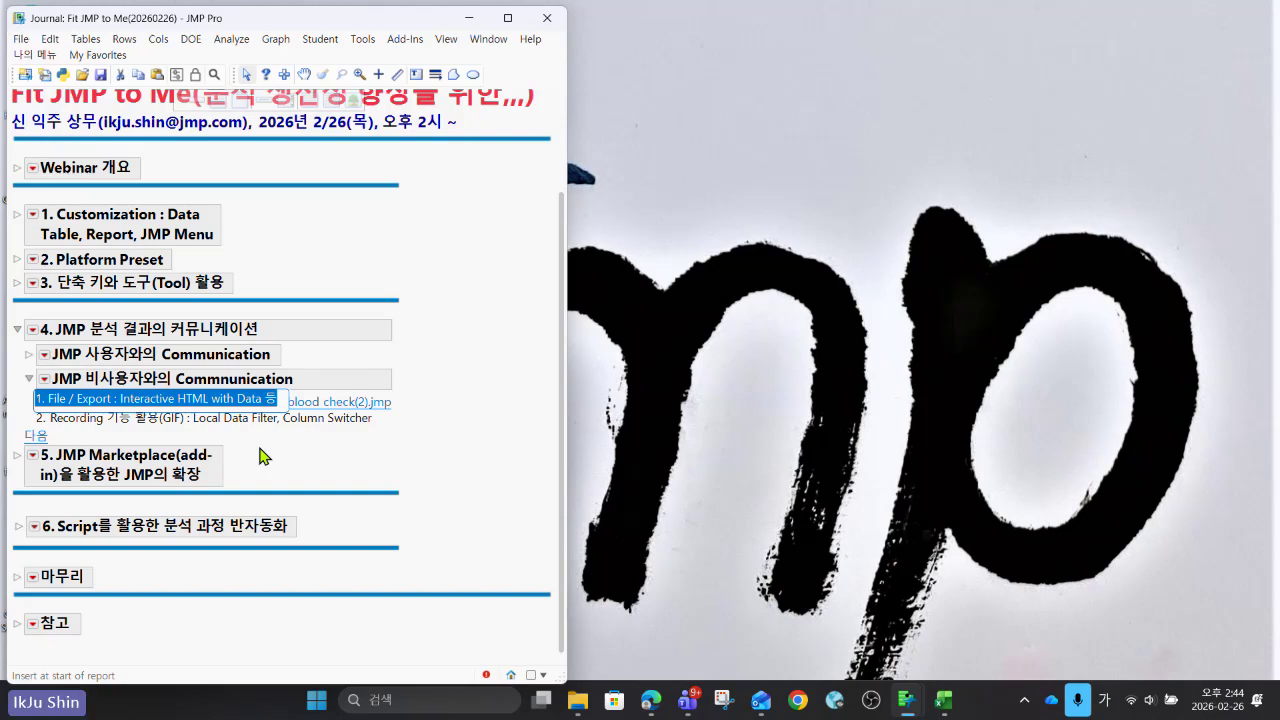
left_click(437, 446)
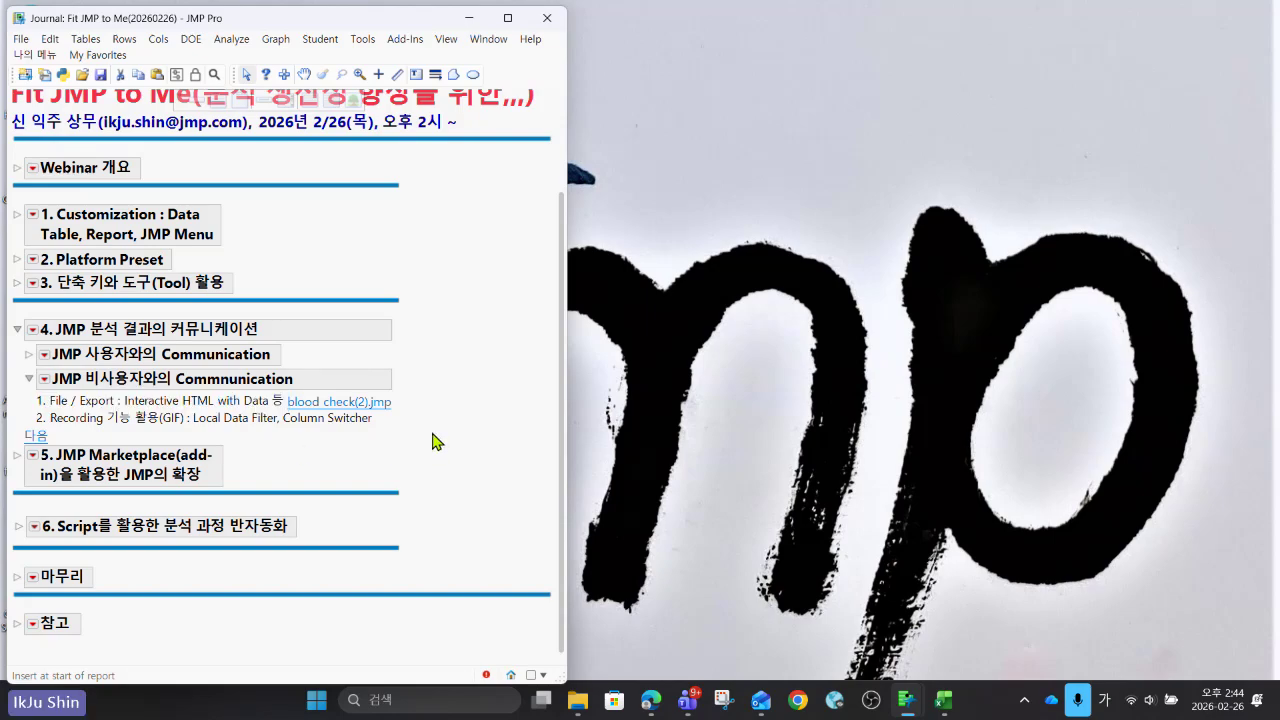
left_click(387, 405)
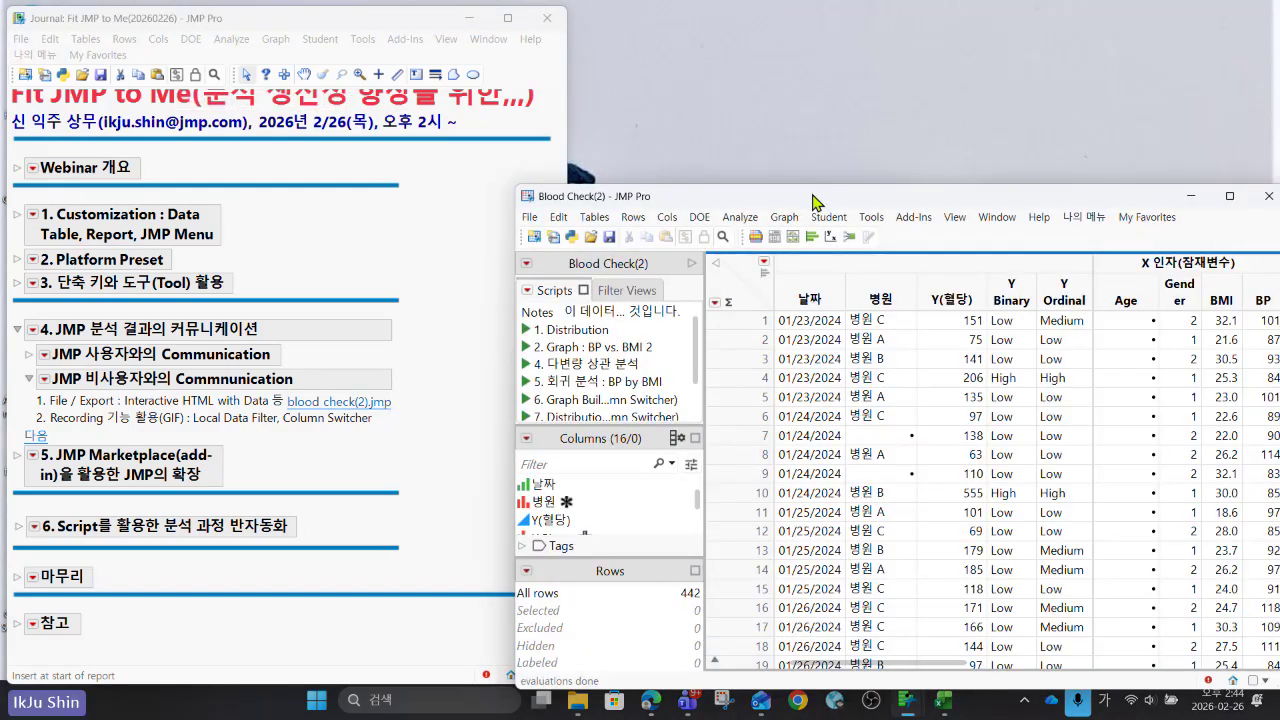
left_click_drag(812, 202, 694, 53)
left_click_drag(1177, 537, 1246, 640)
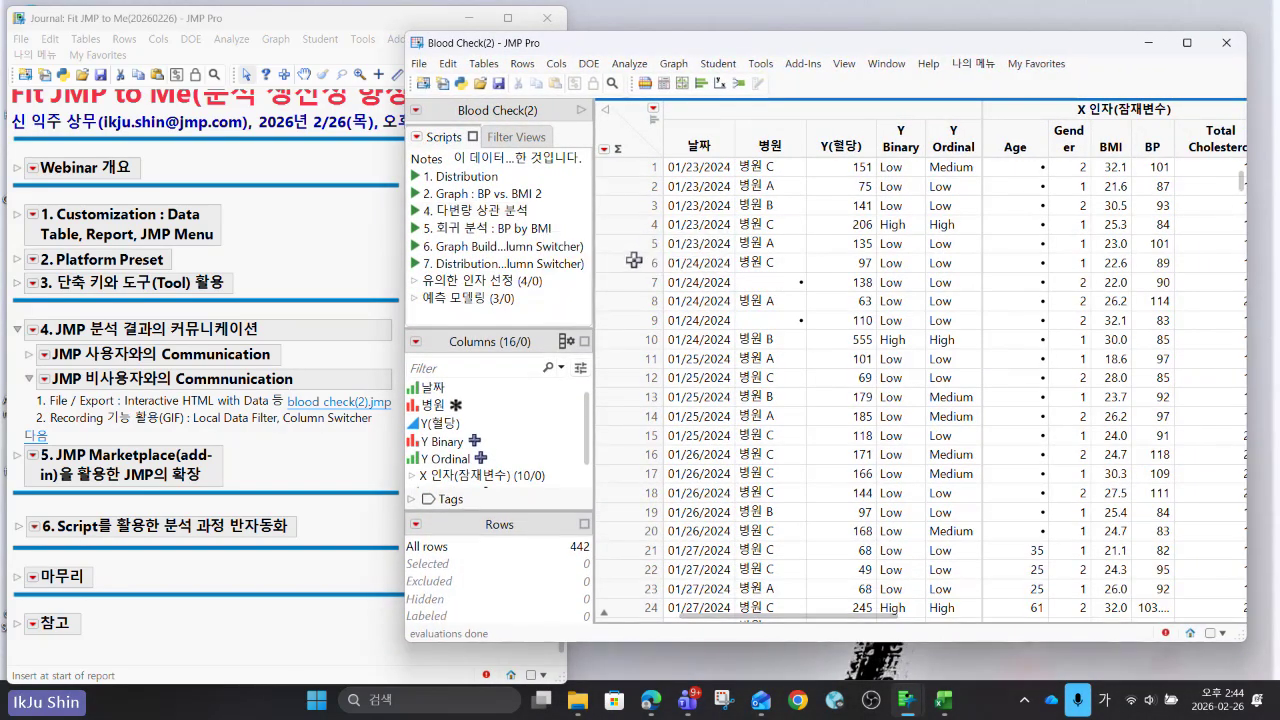
Run the saved 1) 회귀(최소제곱법) script from the 예측 모델링 group of the Blood Check(2) table.
left_click(500, 298)
scroll(540, 285, "down", 2)
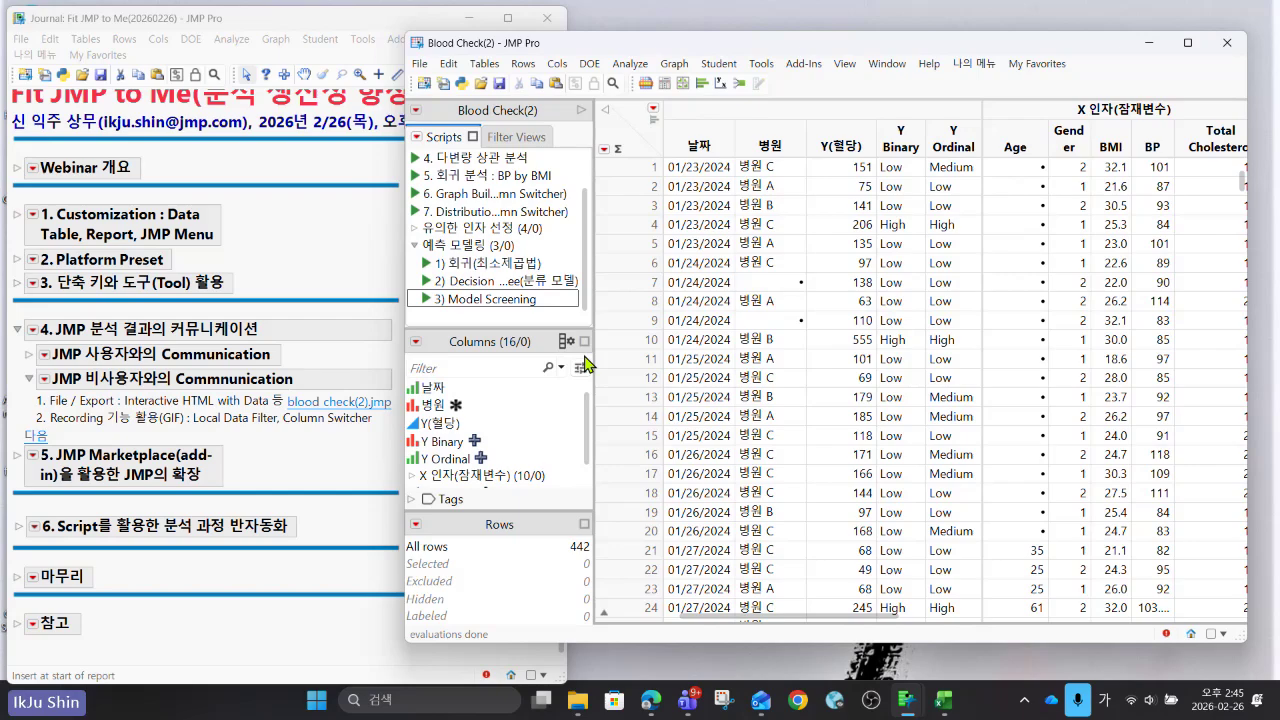
left_click(423, 263)
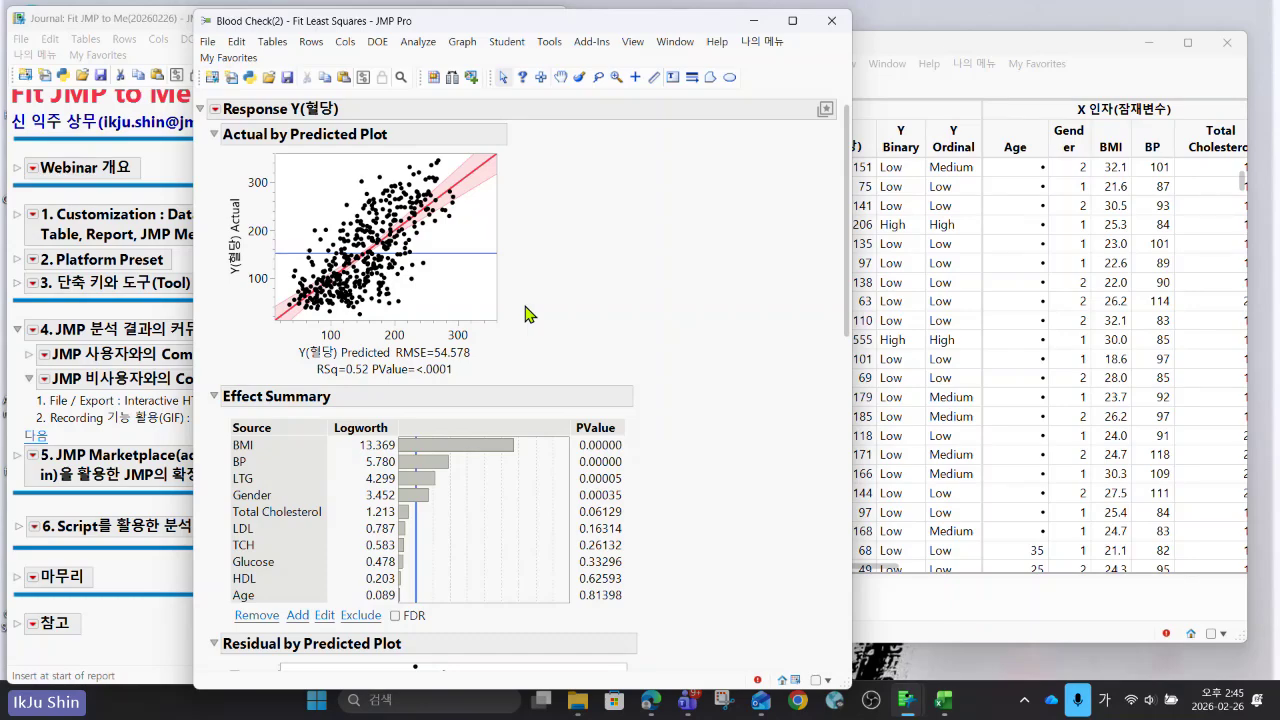
left_click(428, 42)
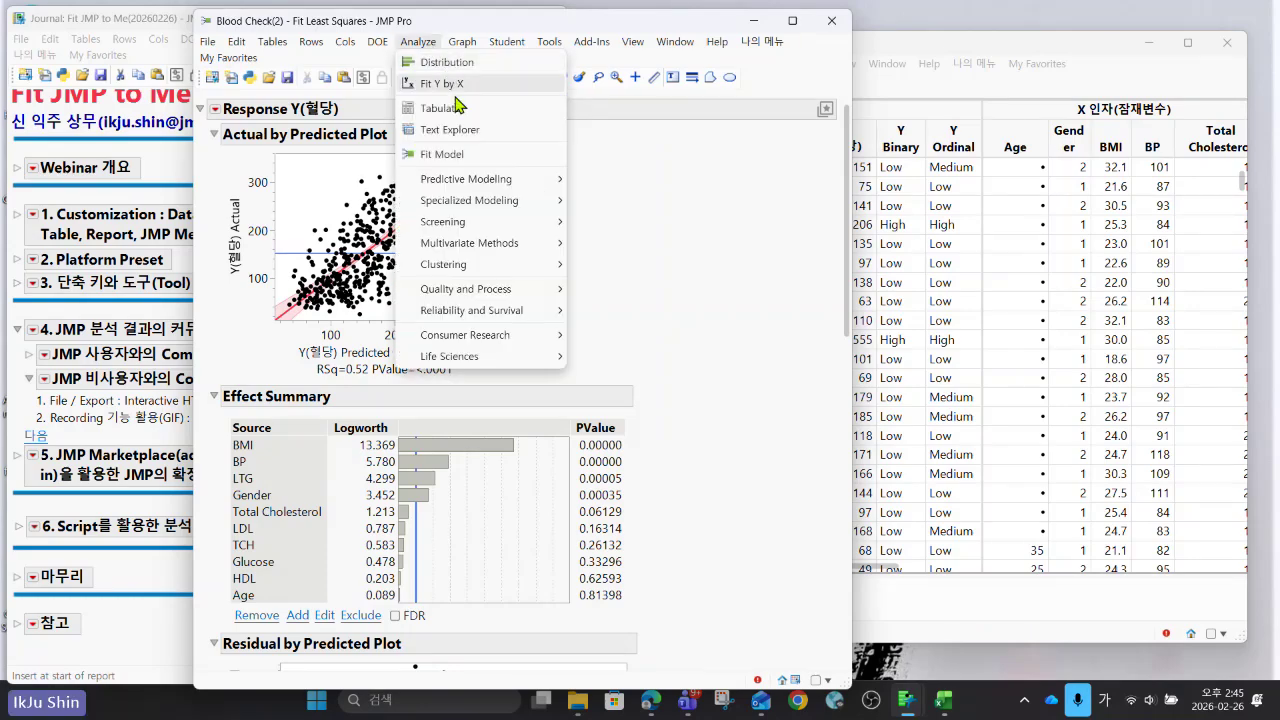
left_click(670, 290)
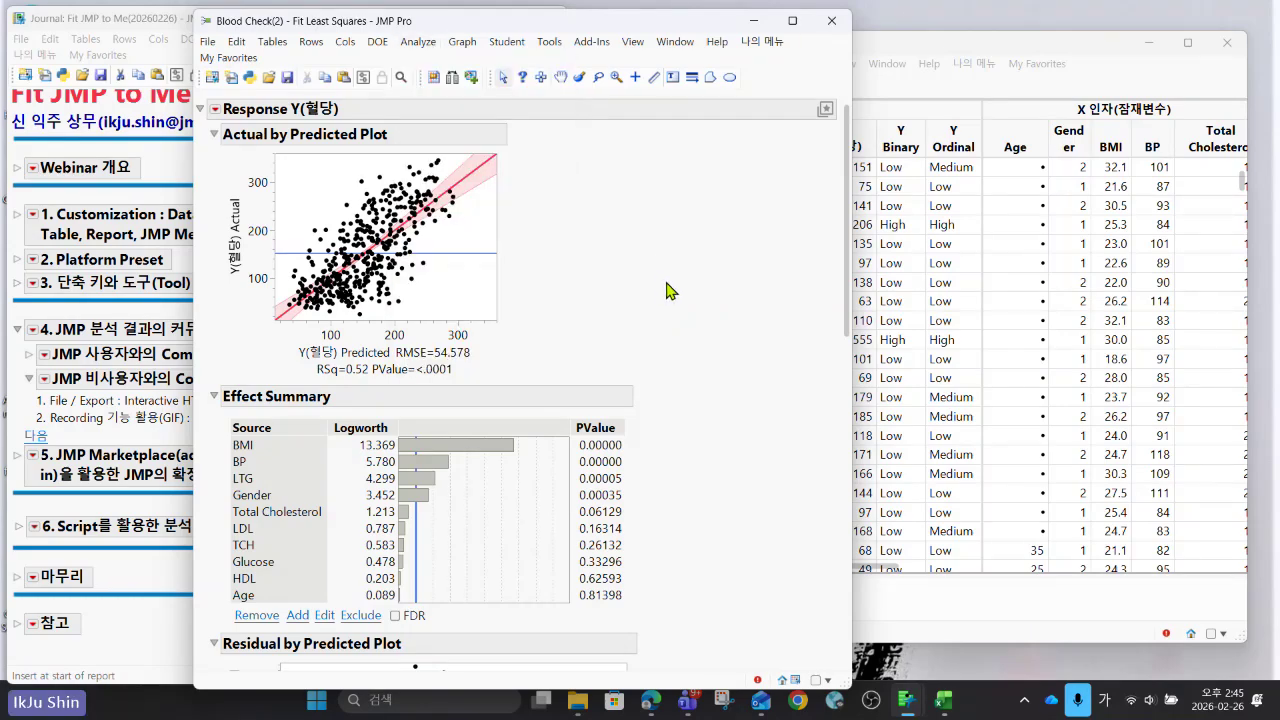
Examine the Fit Least Squares report from the Actual by Predicted Plot down to the Prediction Profiler.
scroll(670, 290, "down", 5)
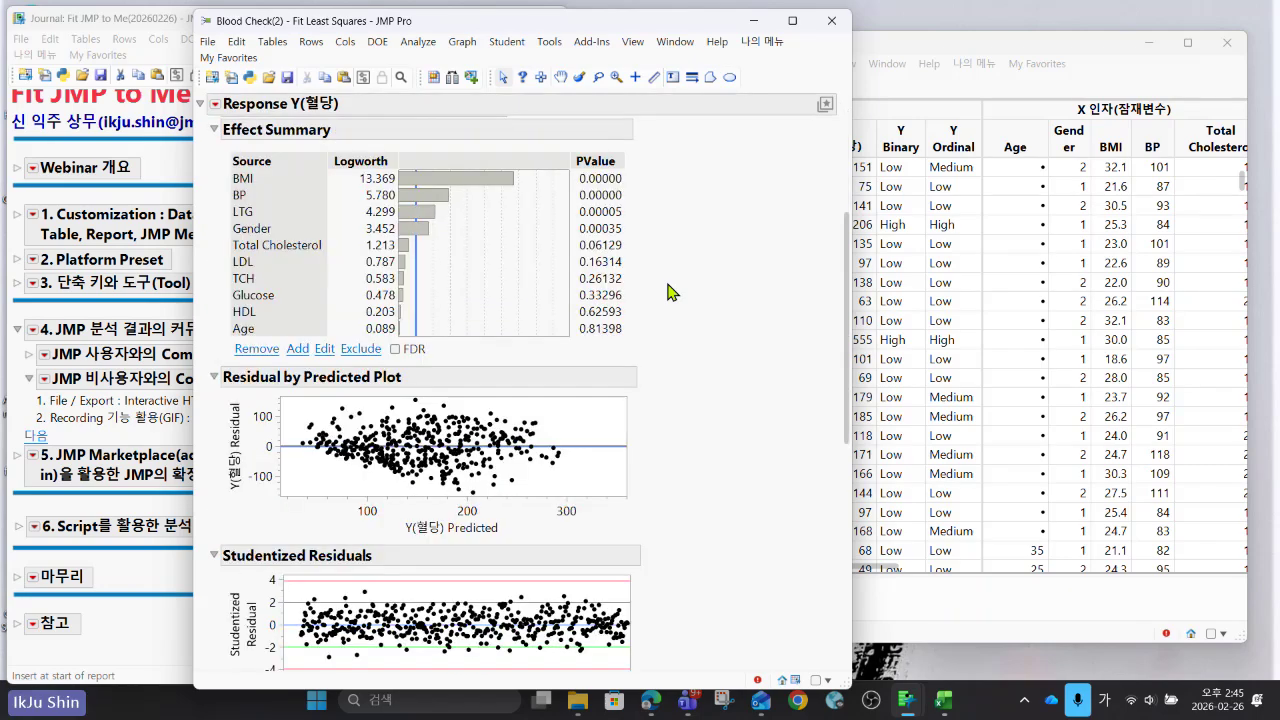
scroll(670, 290, "up", 5)
scroll(670, 290, "down", 3)
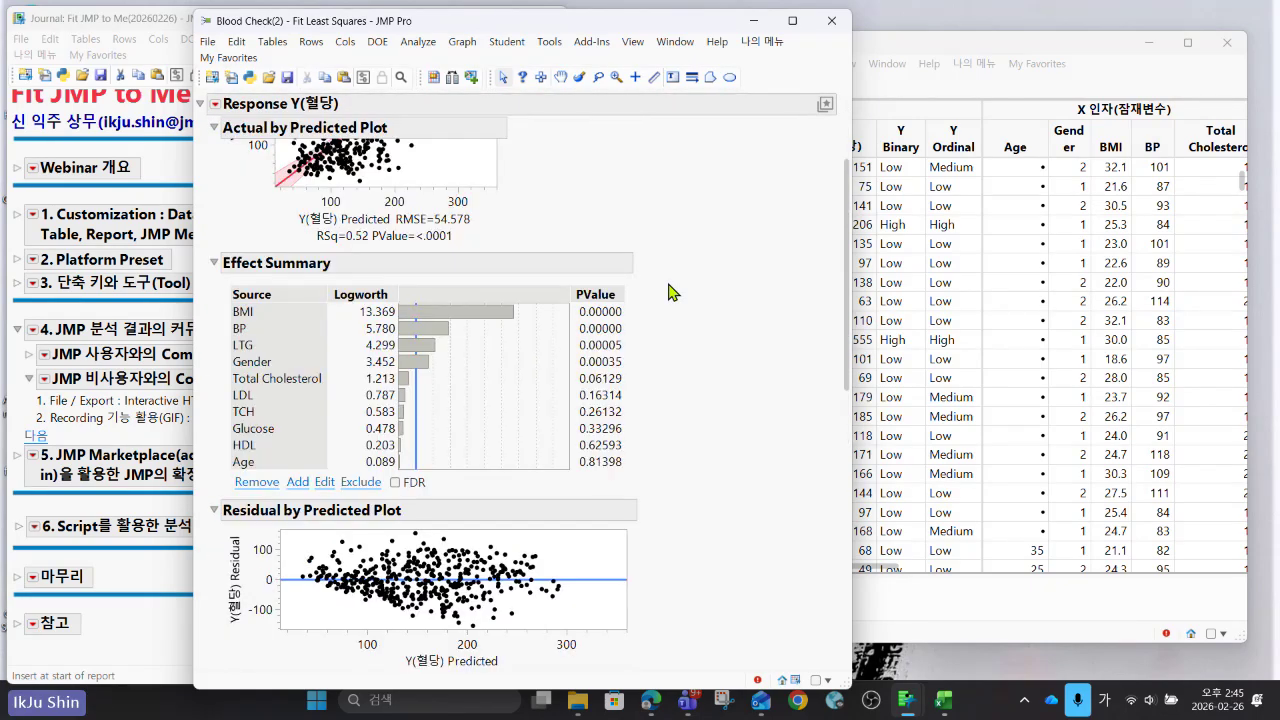
scroll(670, 290, "down", 10)
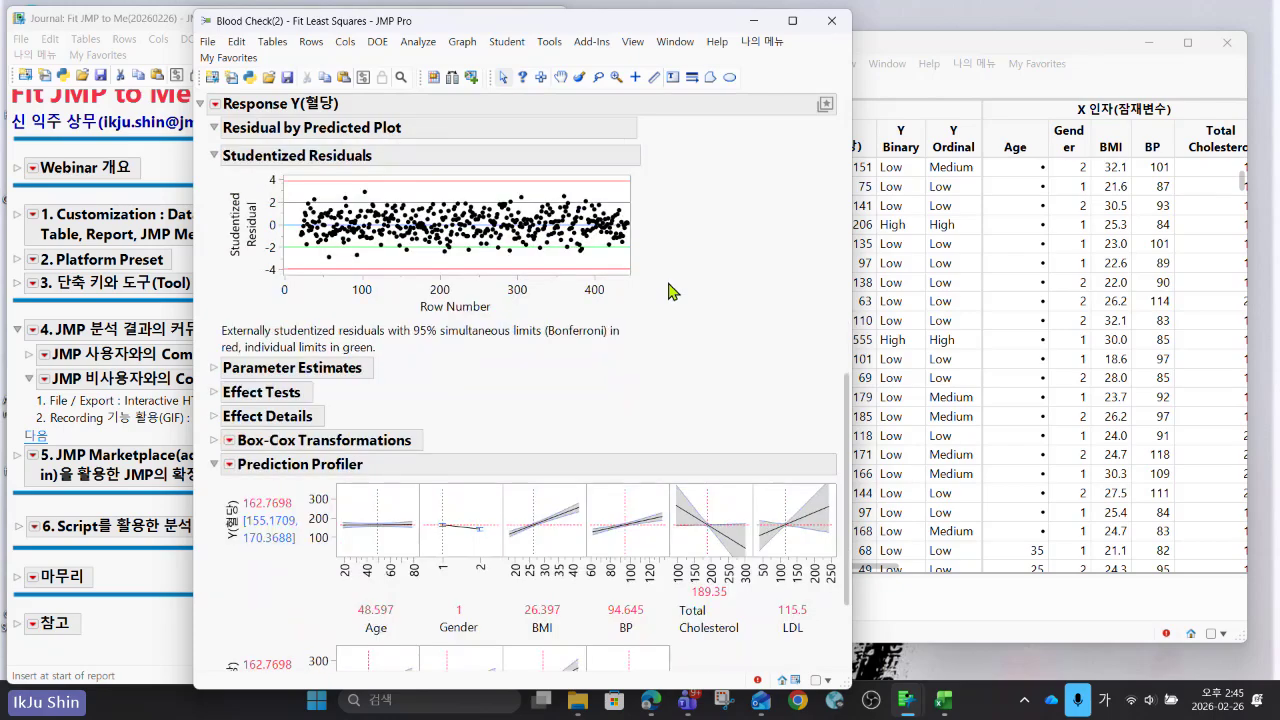
scroll(670, 290, "down", 3)
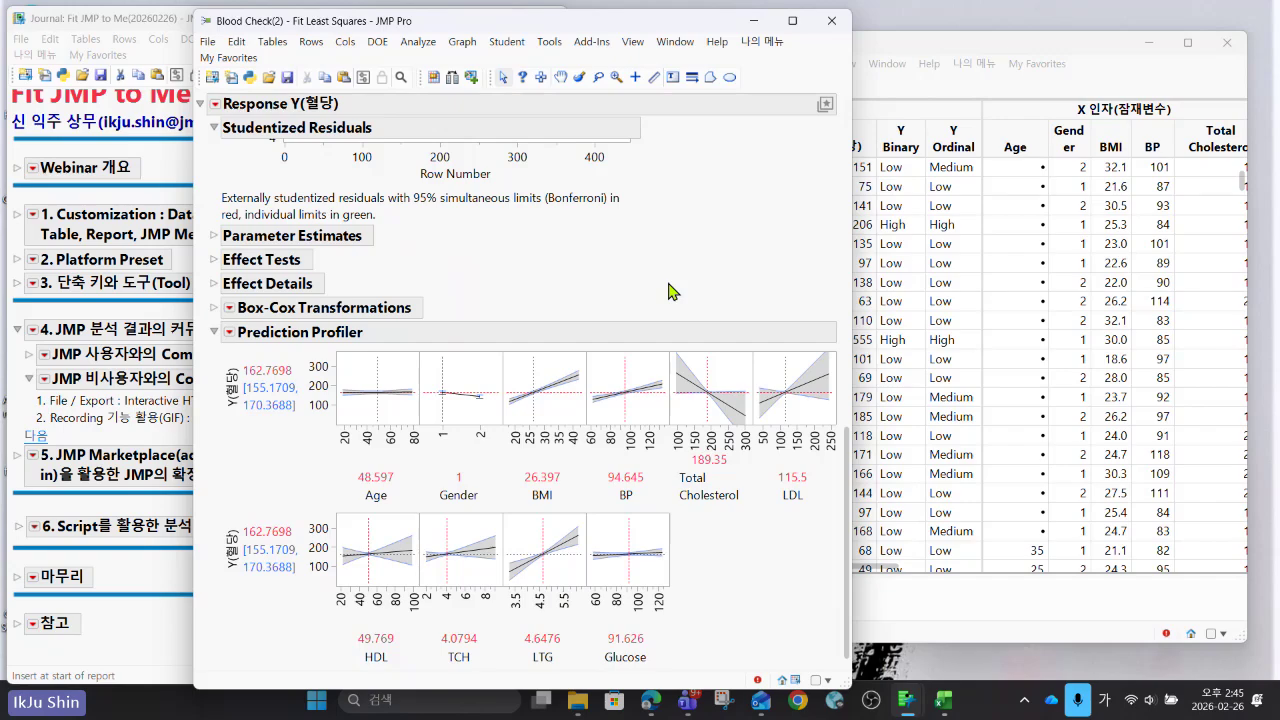
scroll(670, 290, "up", 13)
left_click_drag(671, 315, 560, 227)
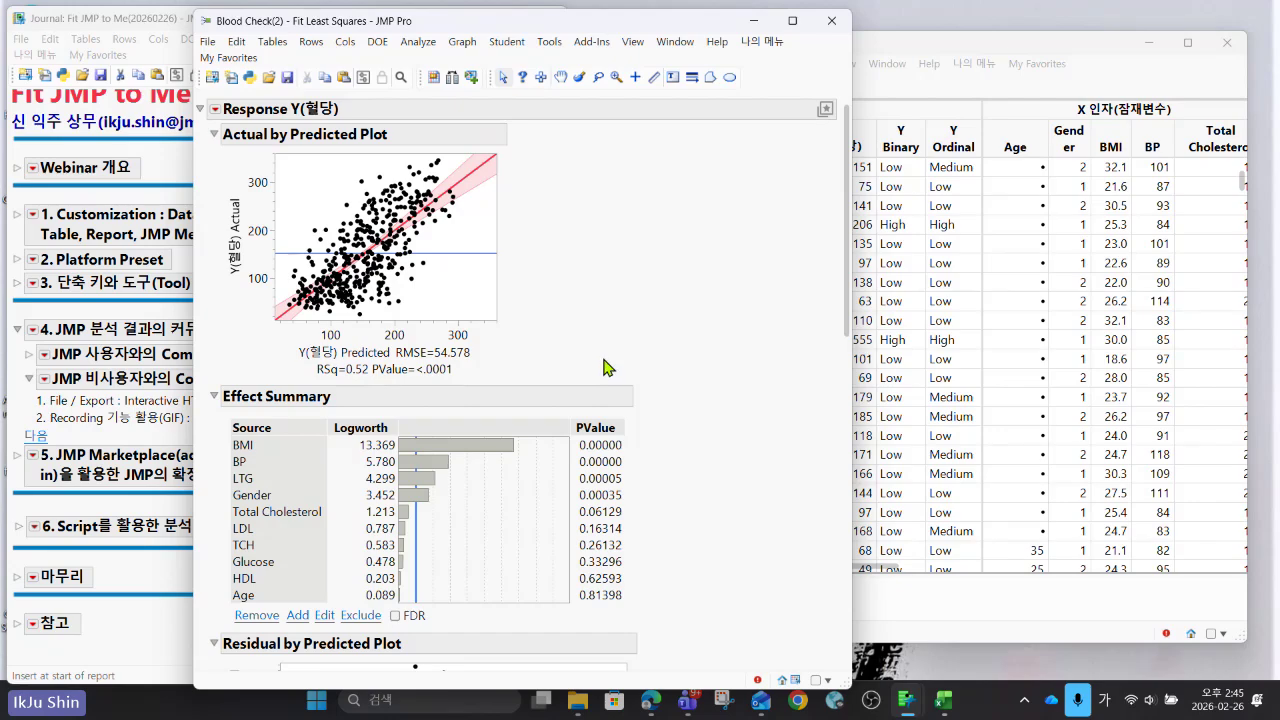
Export the Fit Least Squares report as Interactive HTML with Data to the desktop, replacing the existing Blood Check(2) - Fit Least Squares file.
left_click(210, 43)
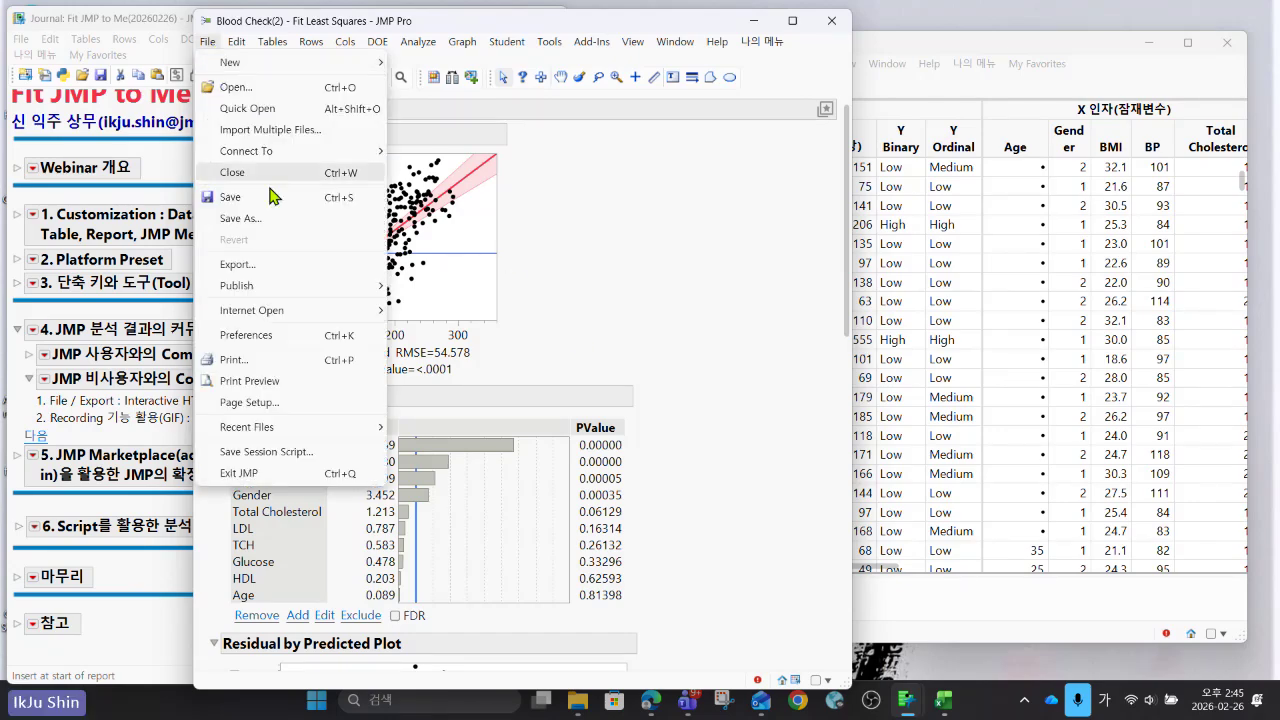
left_click(277, 270)
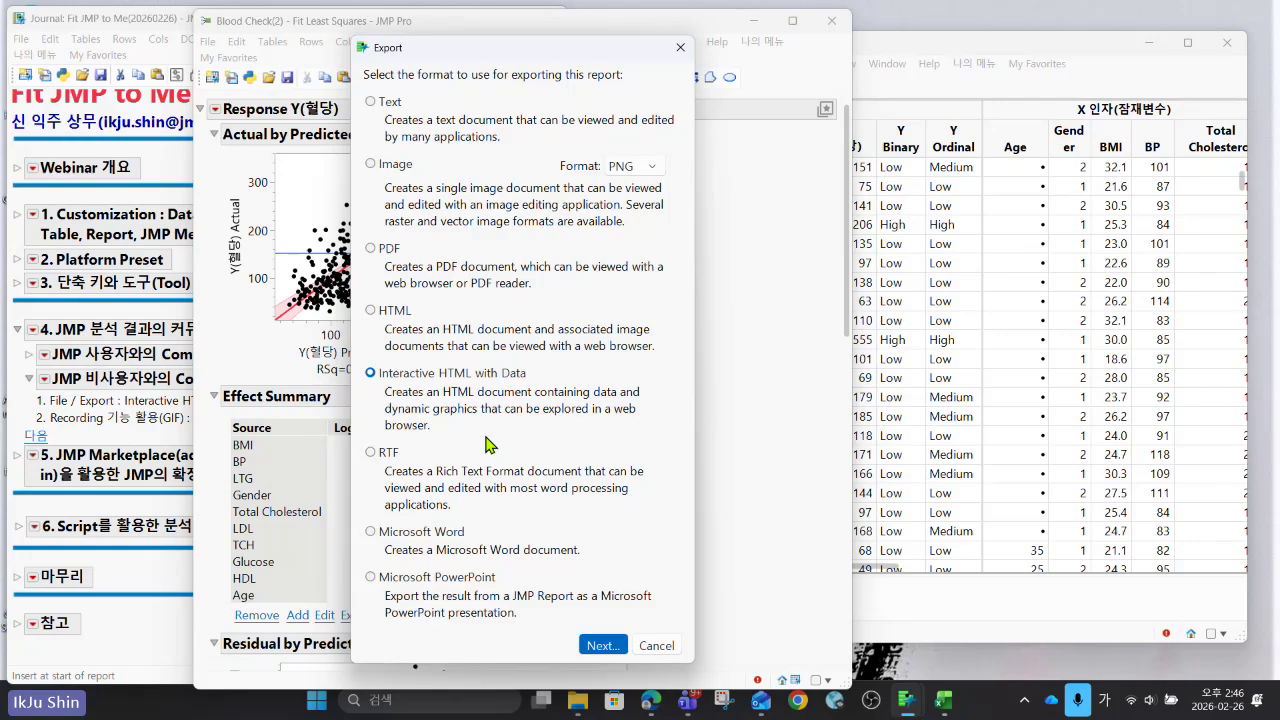
left_click(603, 645)
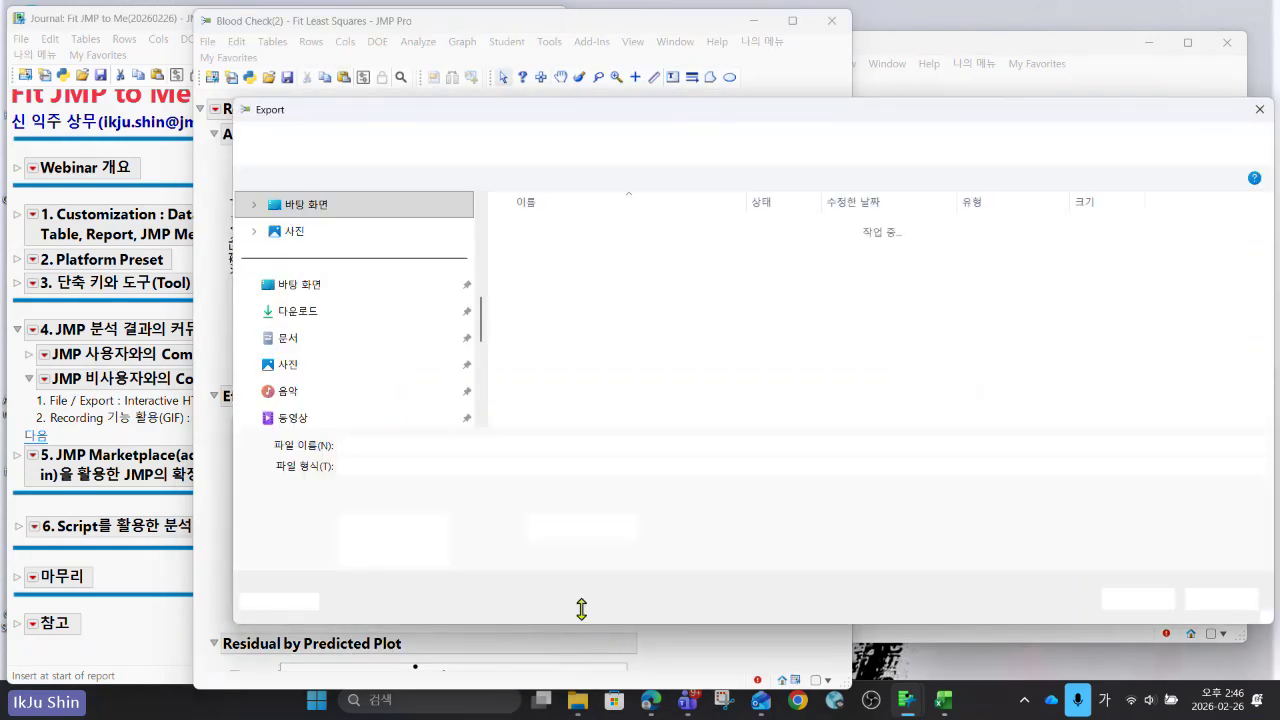
left_click(322, 287)
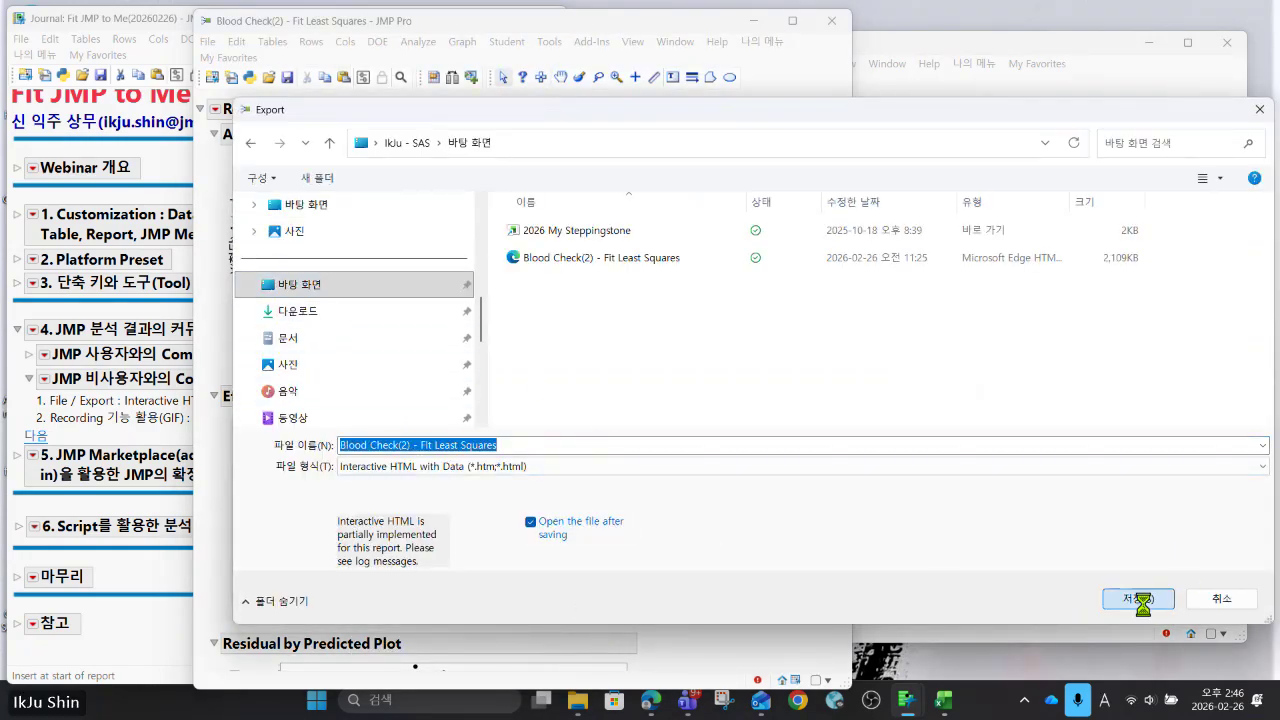
left_click(1138, 598)
left_click(686, 350)
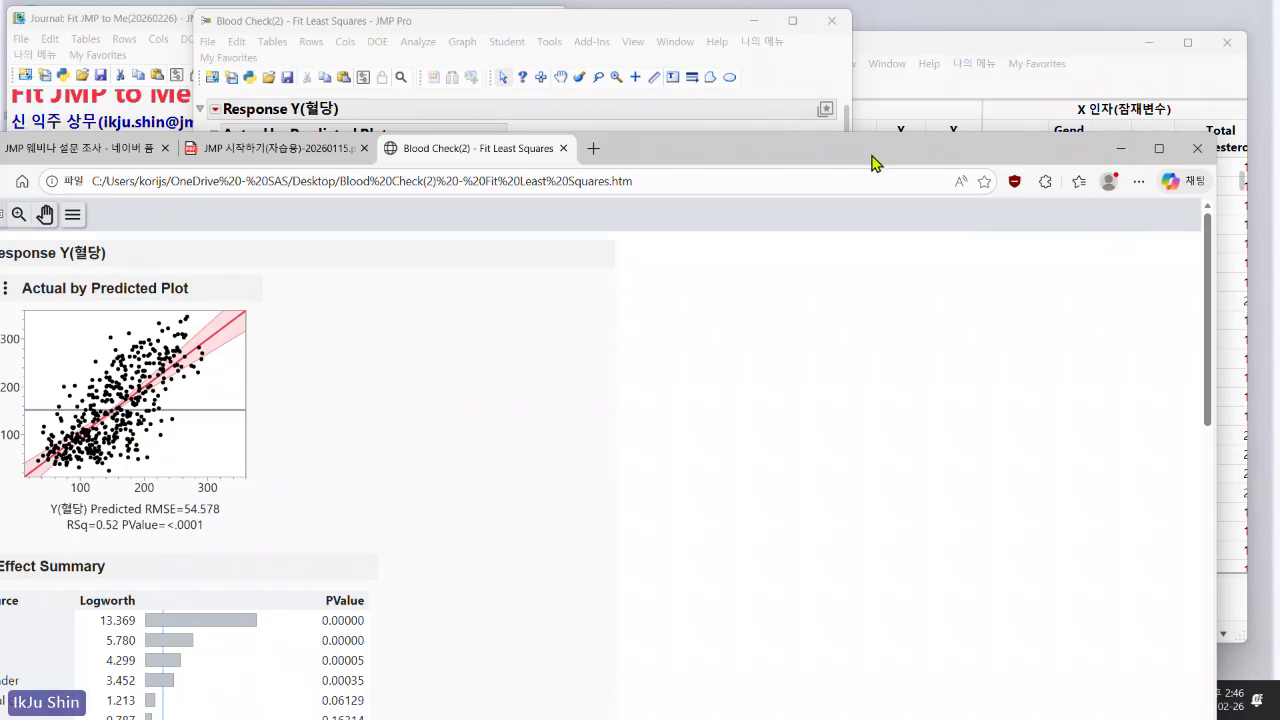
In the exported report's Prediction Profiler, set Age to 51.09 and BMI to 34.89, readjust BMI to 30.01, and minimize the browser.
left_click_drag(857, 157, 943, 51)
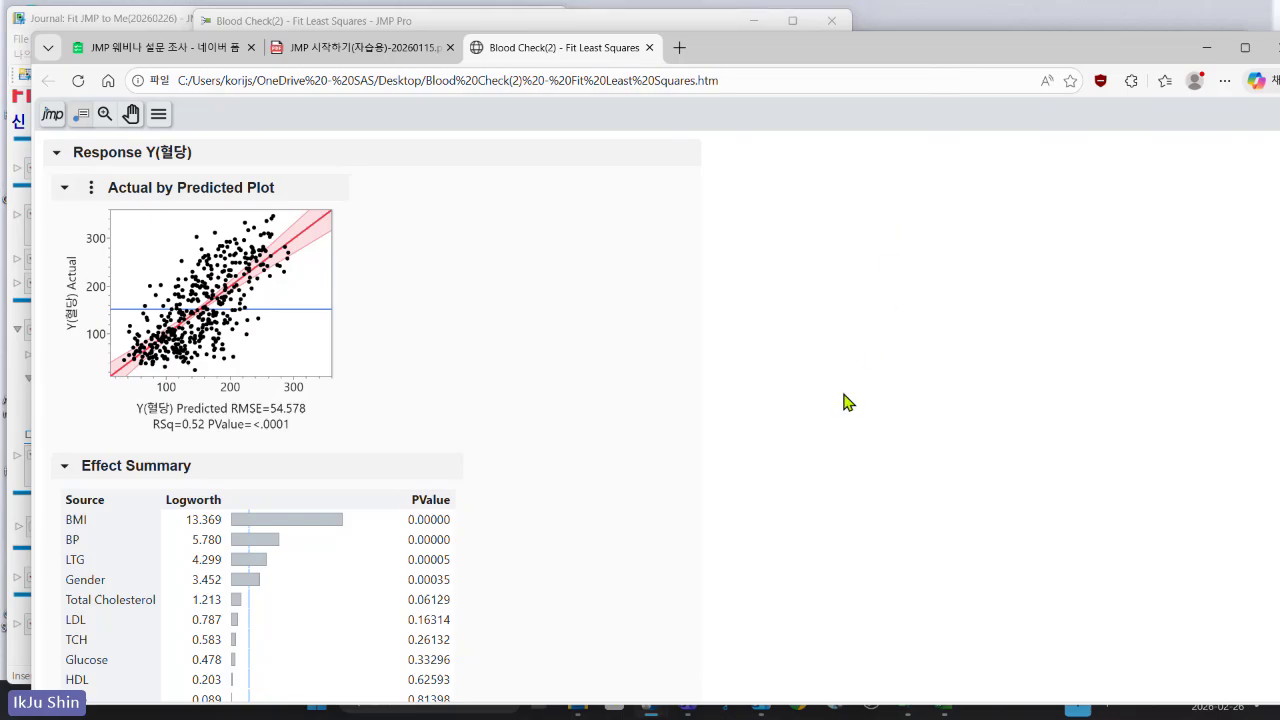
scroll(843, 402, "down", 10)
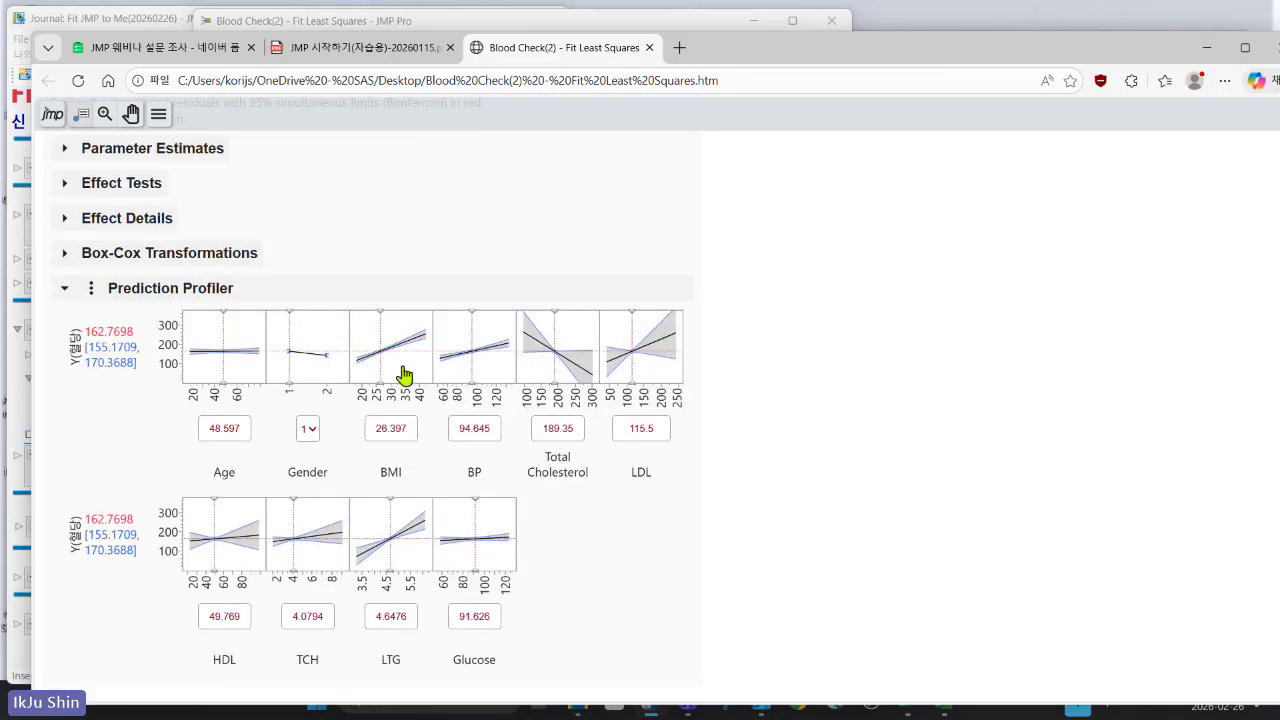
mouse_move(240, 375)
left_mouse_down()
mouse_move(200, 380)
mouse_move(243, 380)
mouse_move(209, 378)
mouse_move(237, 381)
mouse_move(210, 386)
mouse_move(226, 380)
left_mouse_up()
left_click_drag(362, 368, 406, 367)
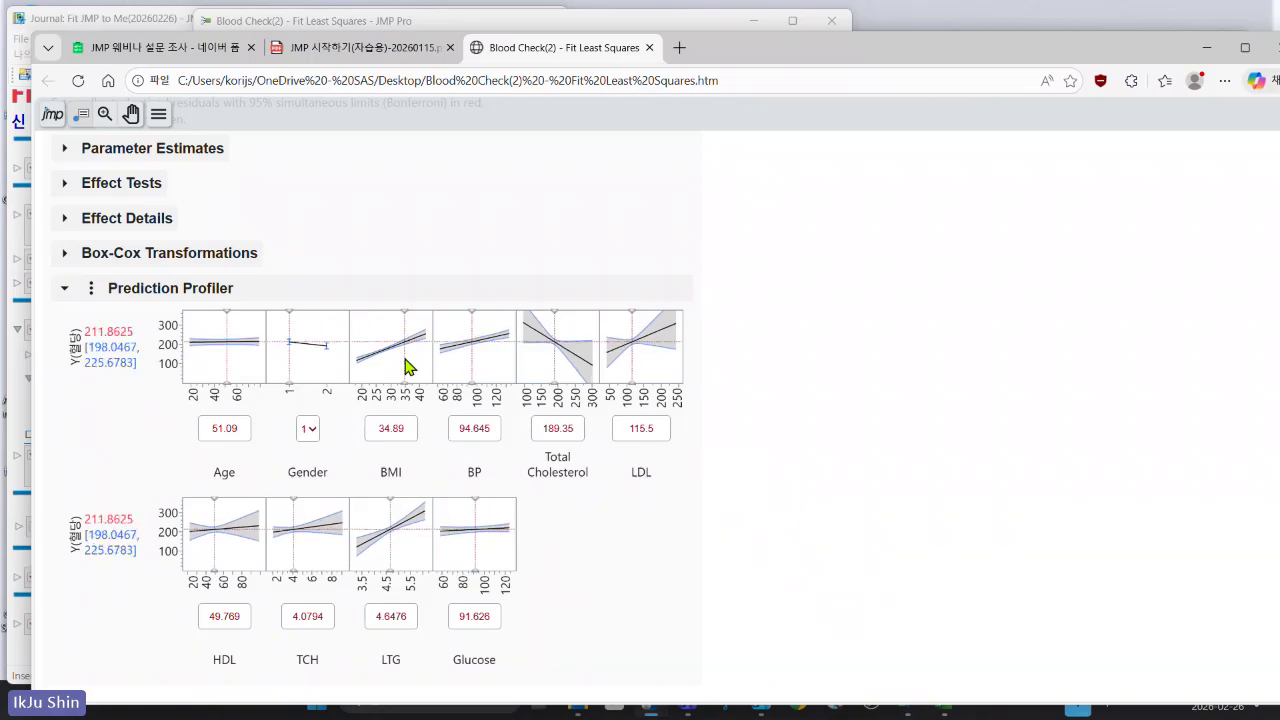
mouse_move(406, 367)
left_mouse_down()
mouse_move(383, 374)
mouse_move(420, 366)
mouse_move(366, 380)
mouse_move(423, 357)
mouse_move(391, 380)
left_mouse_up()
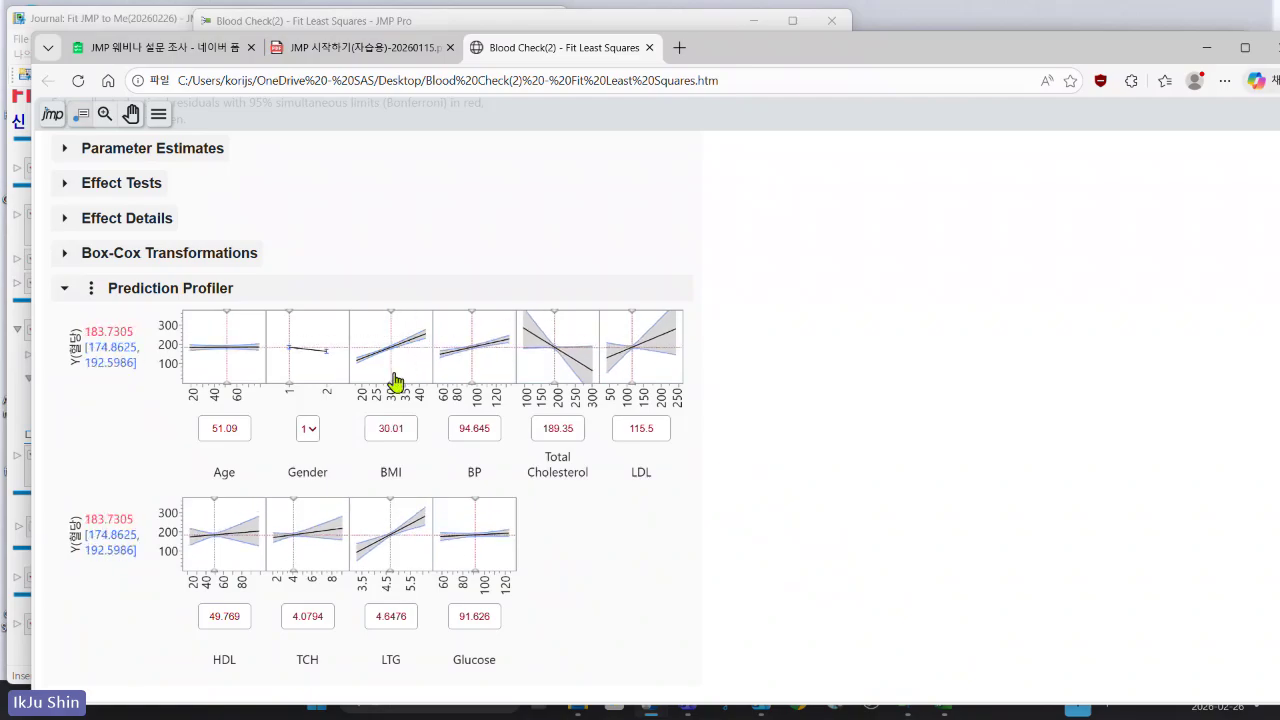
left_click(1203, 48)
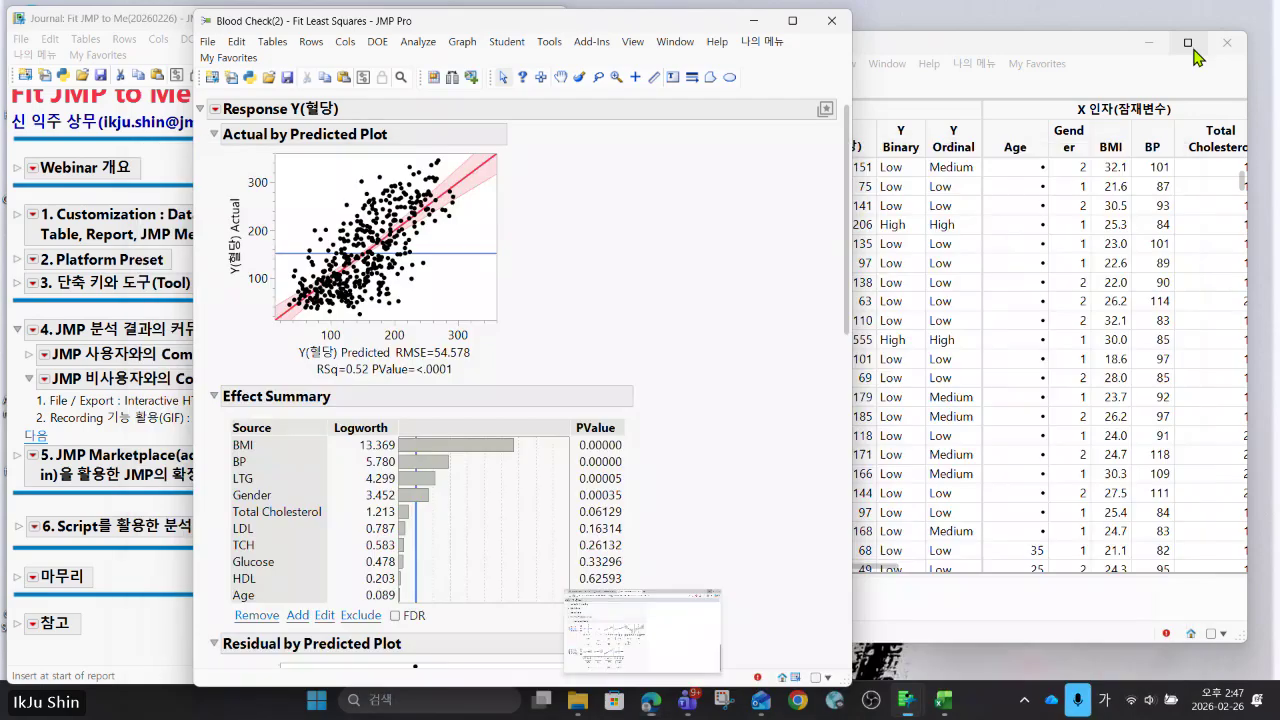
Review the journal's Interactive HTML export item and its GIF recording item covering Local Data Filter and Column Switcher.
left_click(135, 405)
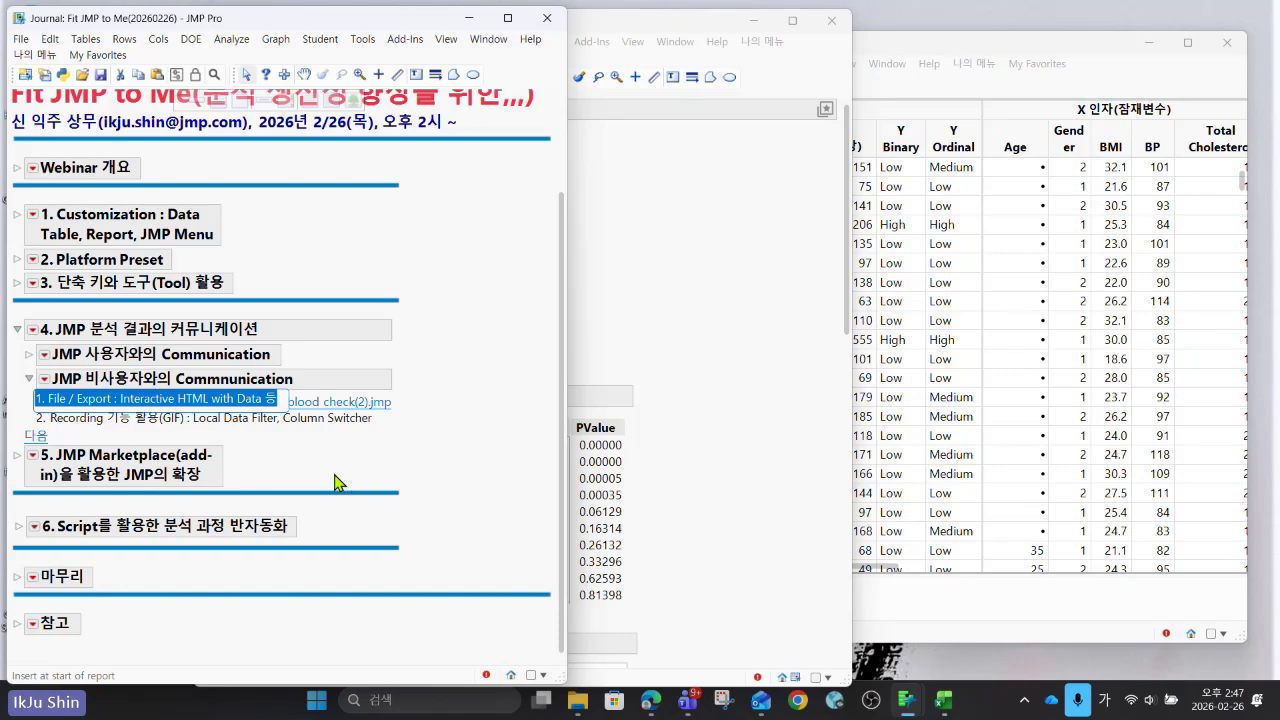
left_click(342, 420)
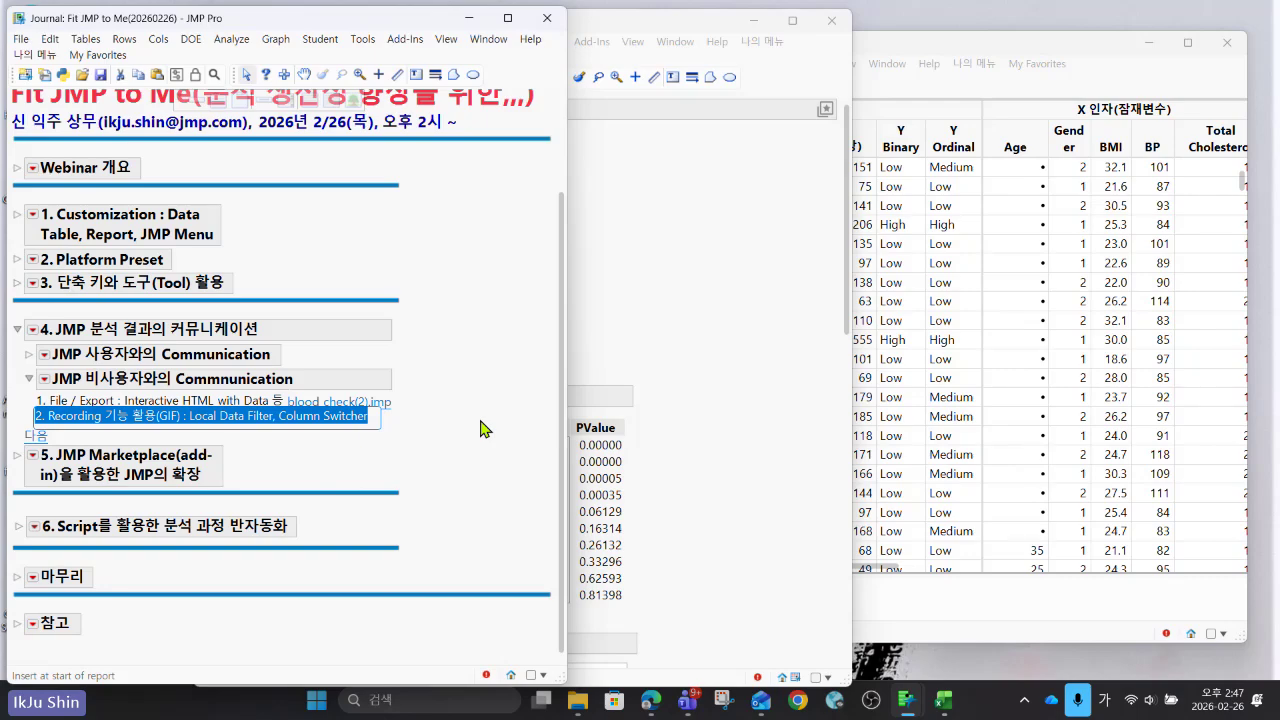
left_click(234, 417)
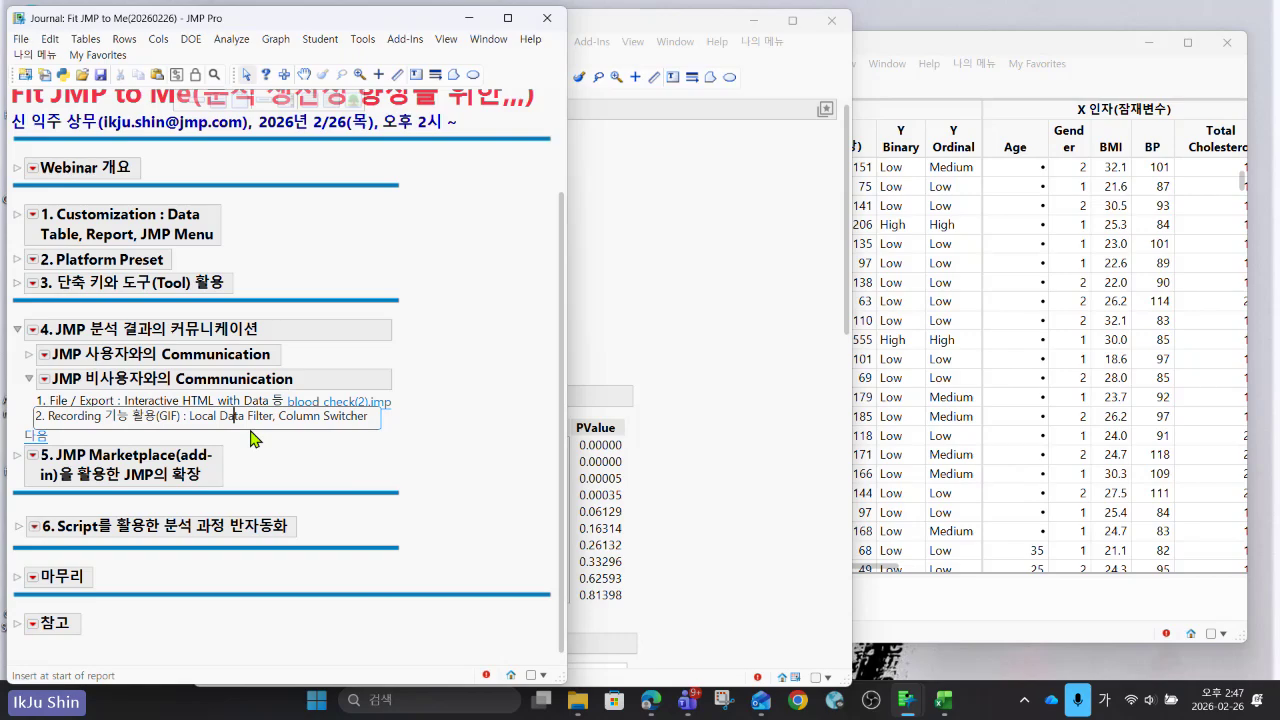
left_click(324, 418)
Close the Fit Least Squares report and run the 6. Graph Builder(Column Switcher) script from the Blood Check(2) table.
left_click(729, 243)
left_click(826, 49)
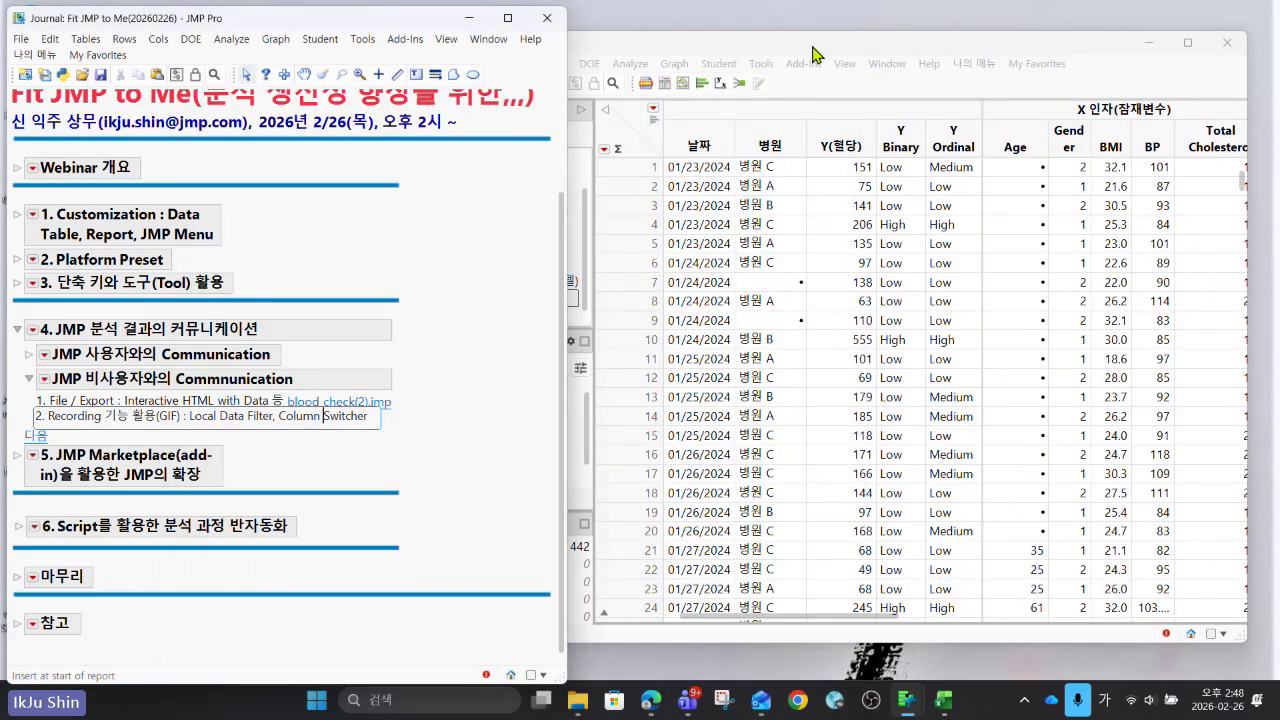
left_click(826, 57)
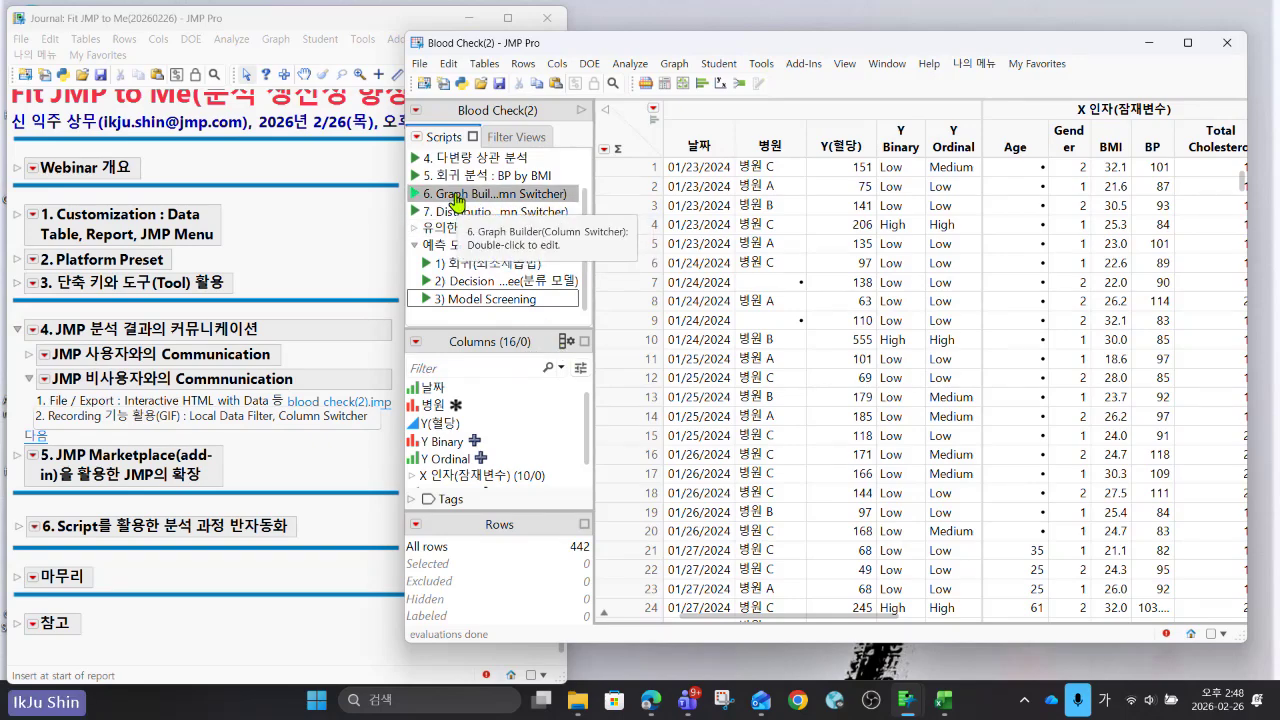
left_click(455, 199)
left_click(413, 199)
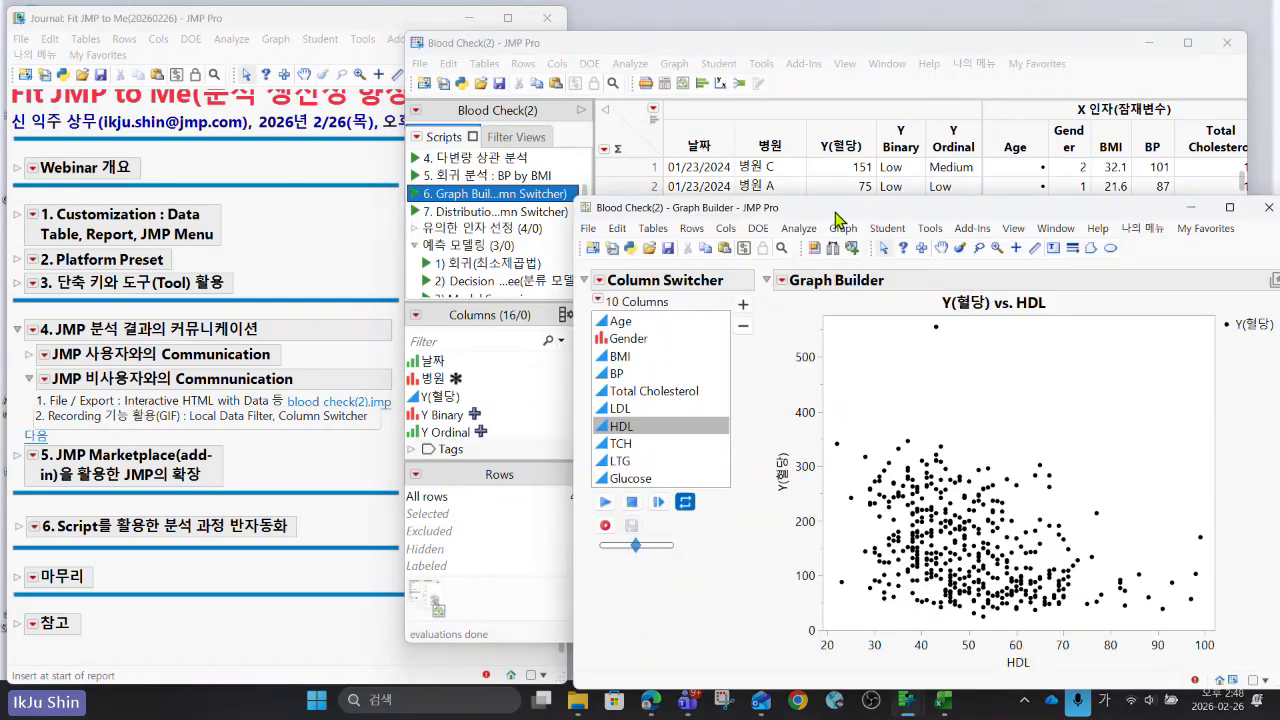
Switch the graph's X column among Age, BP, Total Cholesterol, LDL, HDL and TCH, and start the Column Switcher's automatic playback.
left_click(649, 323)
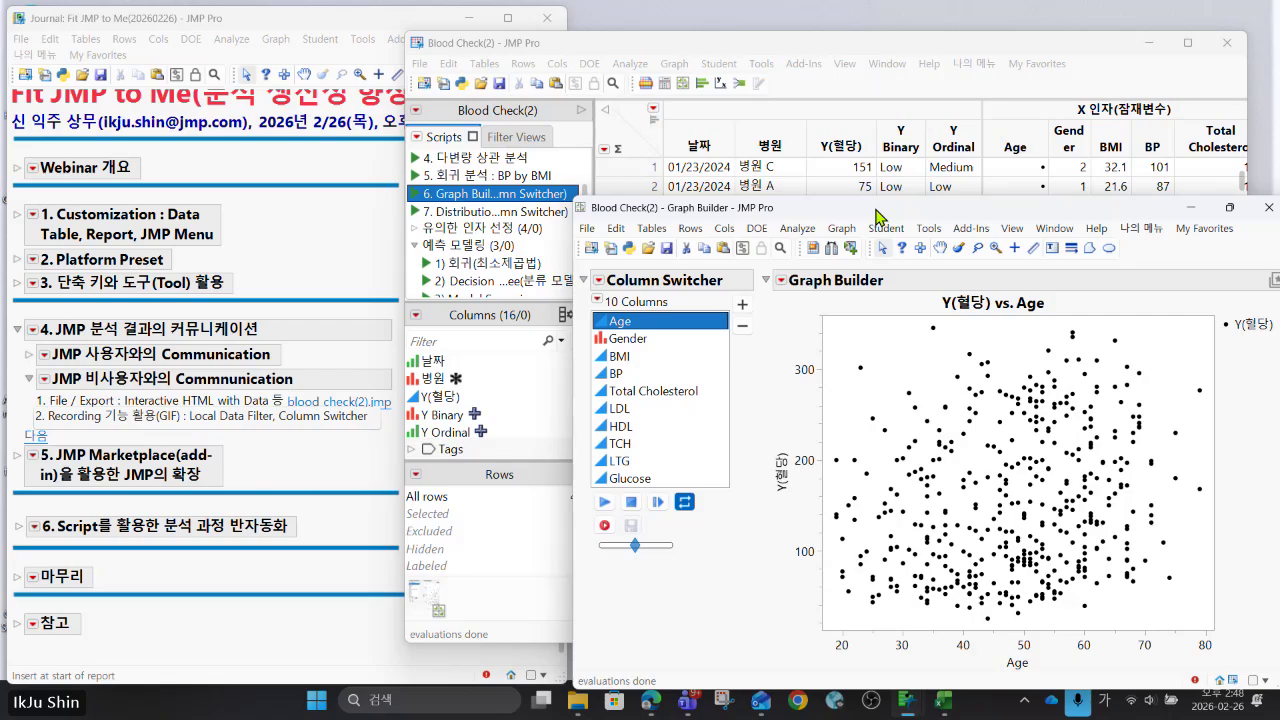
double_click(865, 214)
left_click(1220, 14)
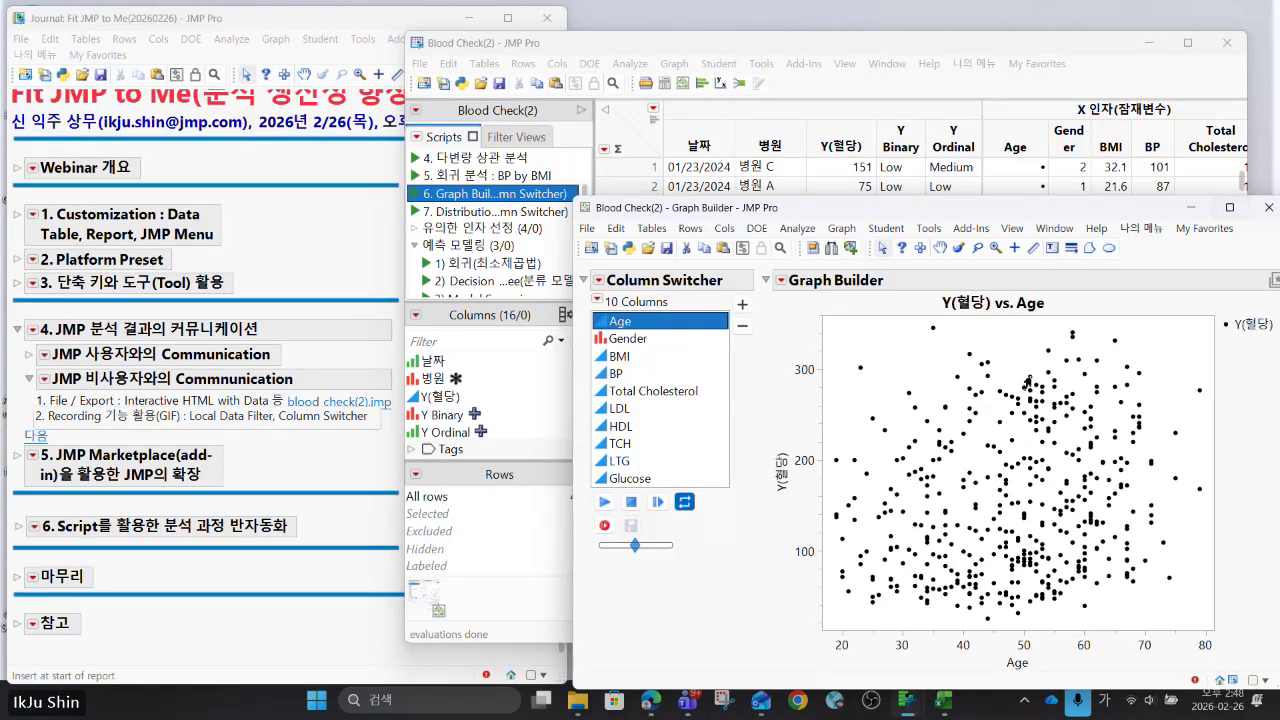
left_click(653, 378)
left_click(651, 391)
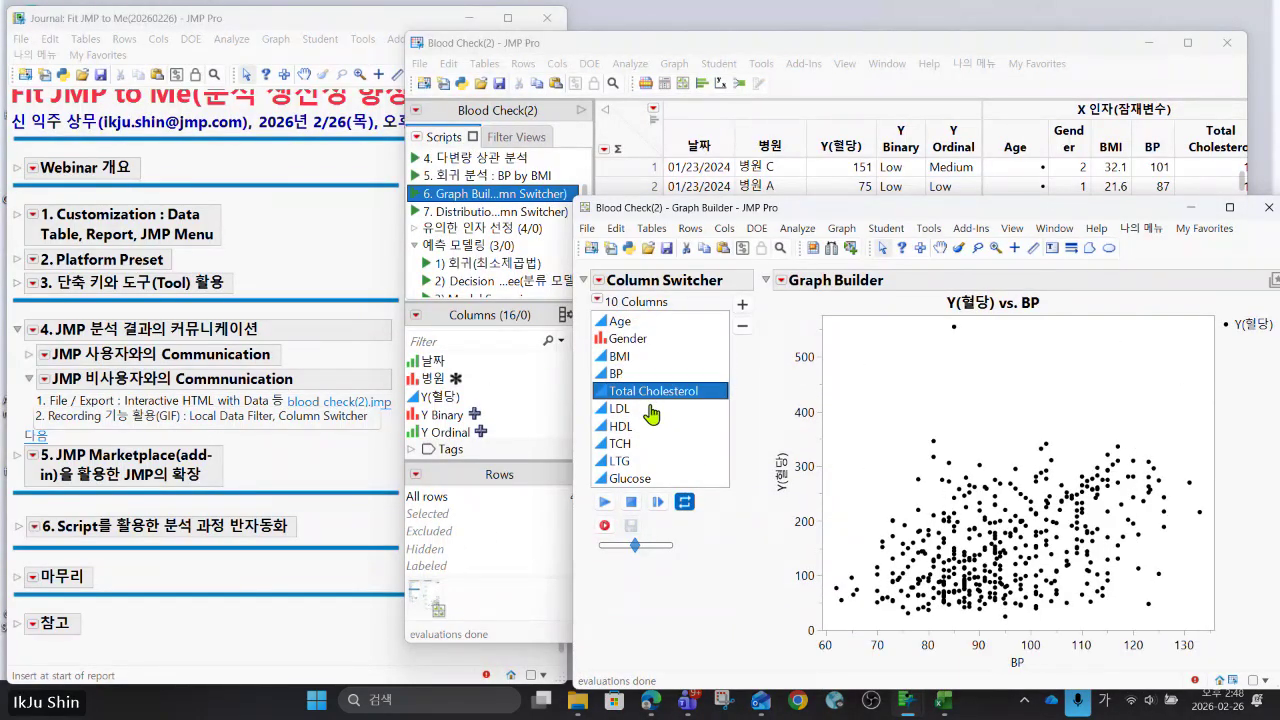
left_click(651, 409)
left_click(651, 427)
left_click(652, 444)
left_click(651, 409)
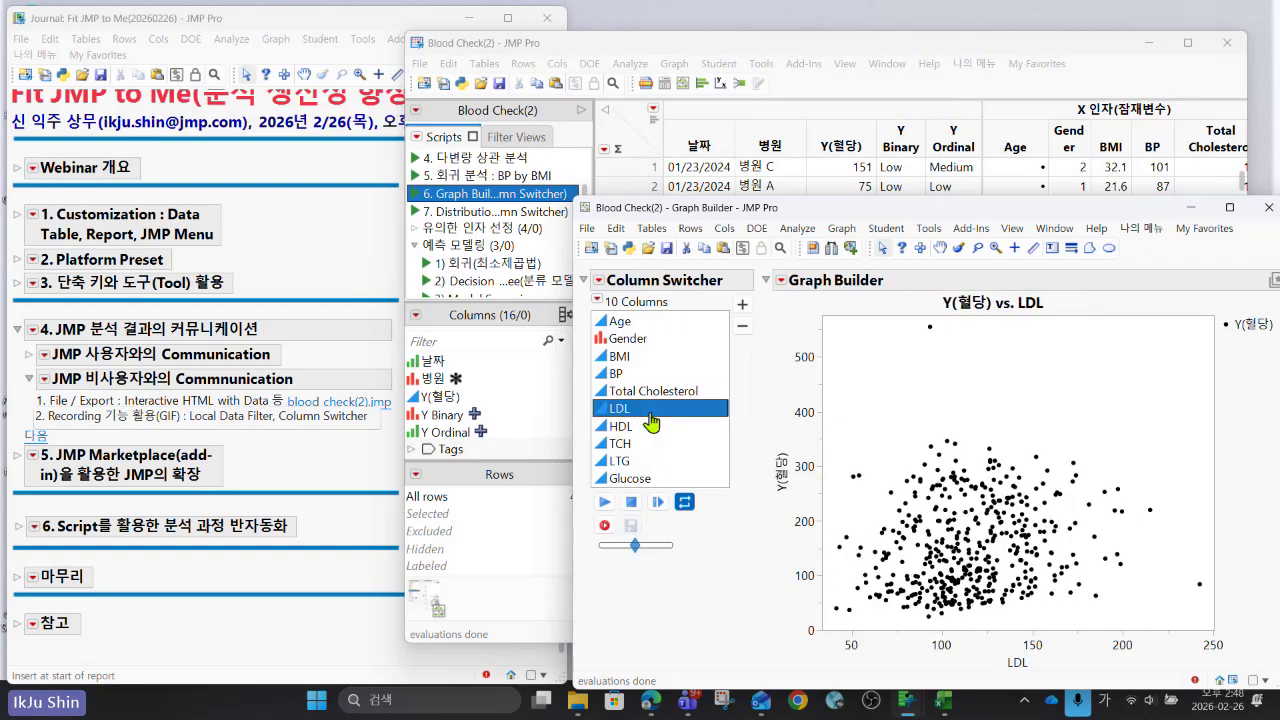
left_click(651, 373)
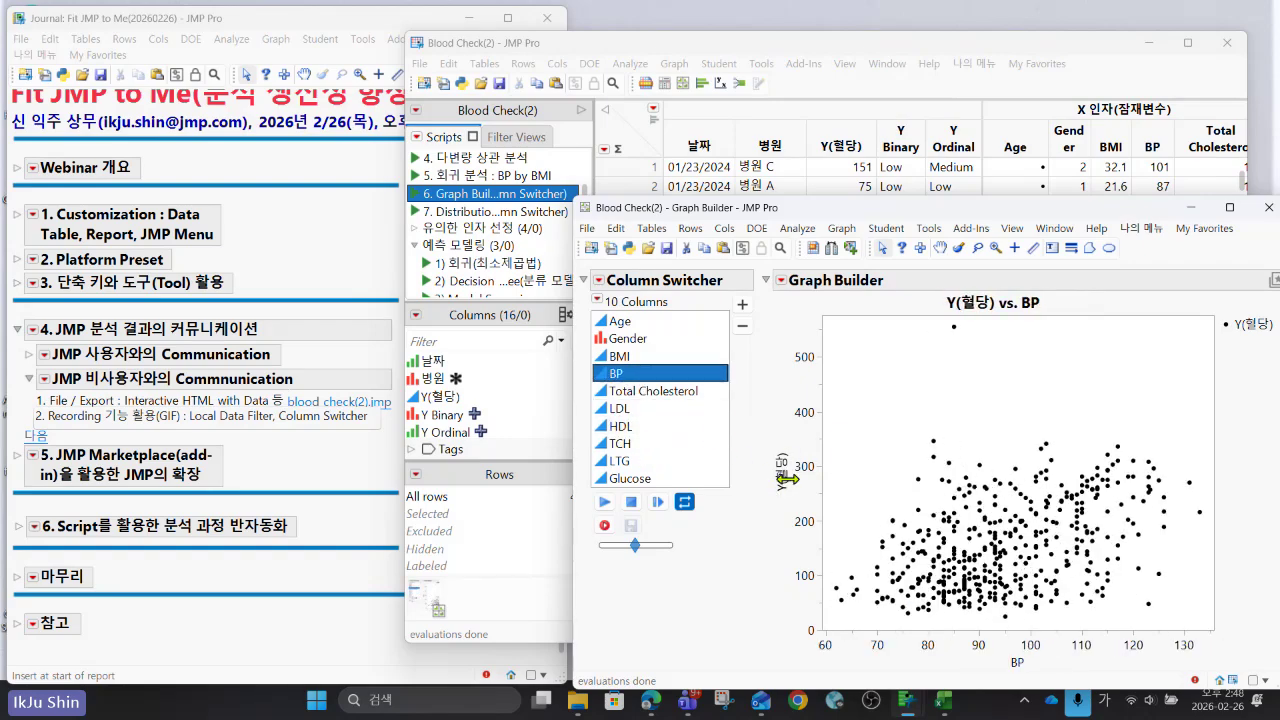
left_click(605, 504)
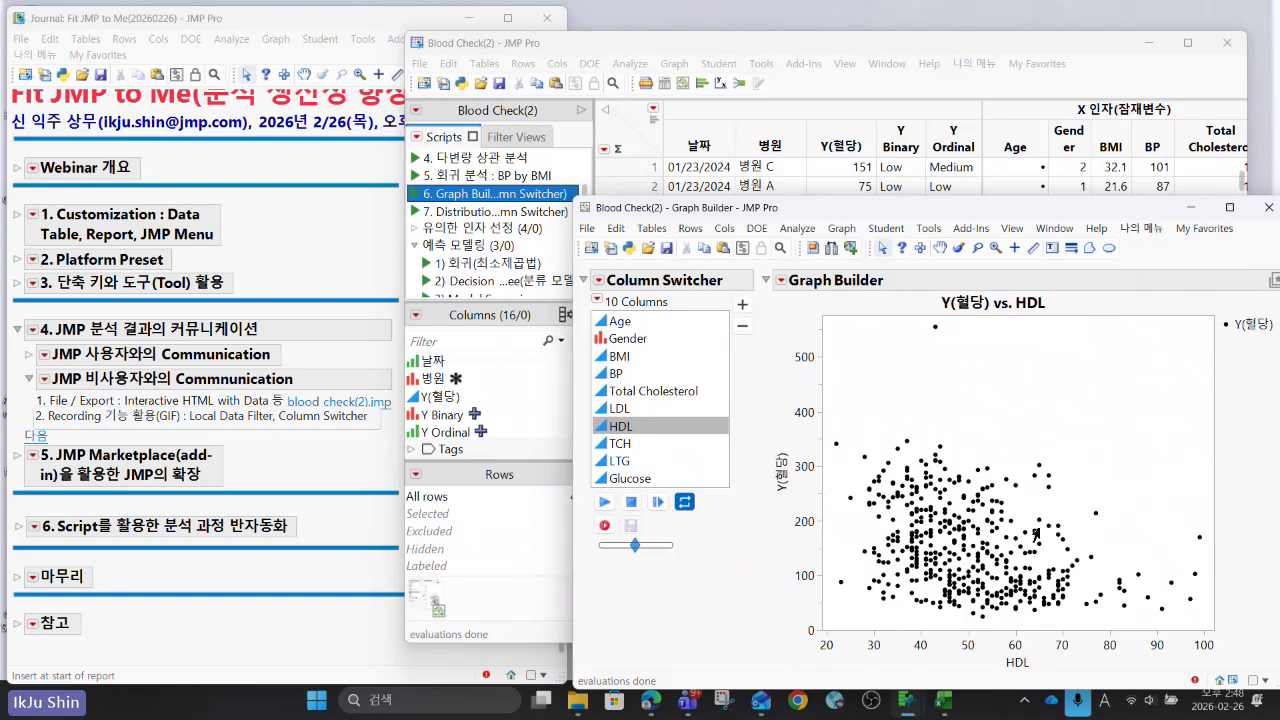
Stop the Column Switcher animation recording and save it to the desktop as the GIF file Untitled, opening it after saving.
left_click(607, 528)
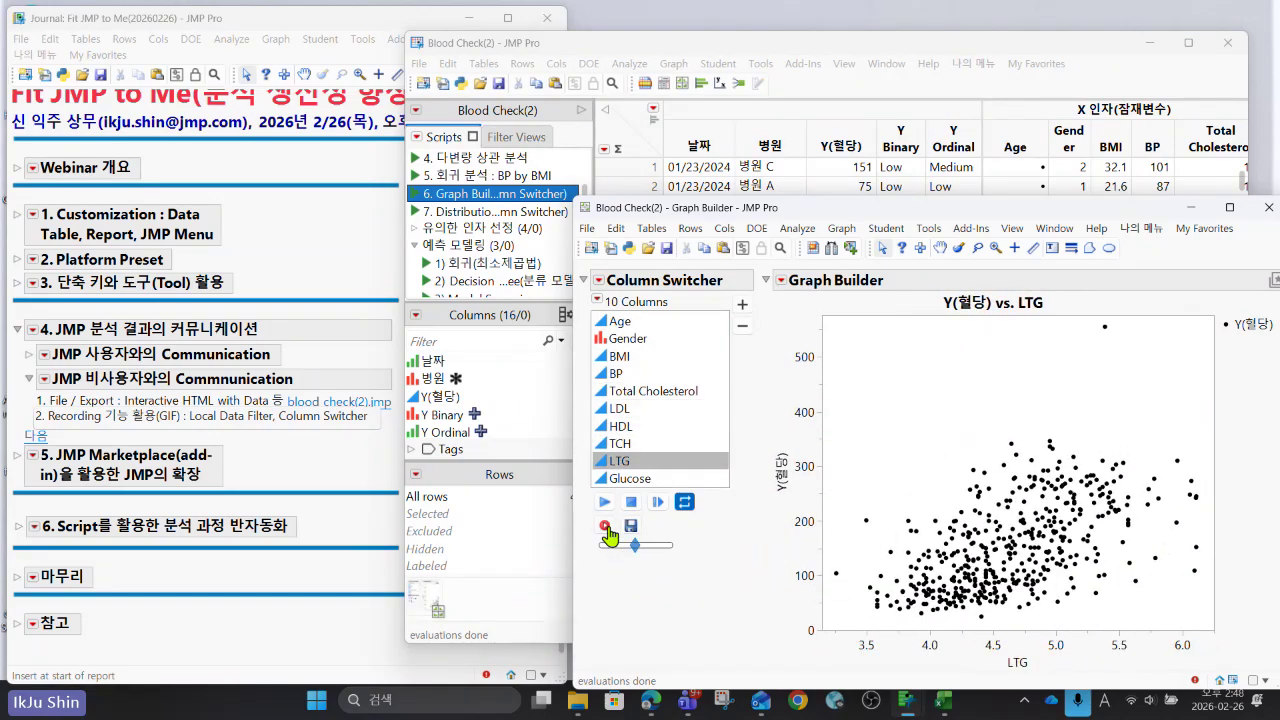
left_click(632, 527)
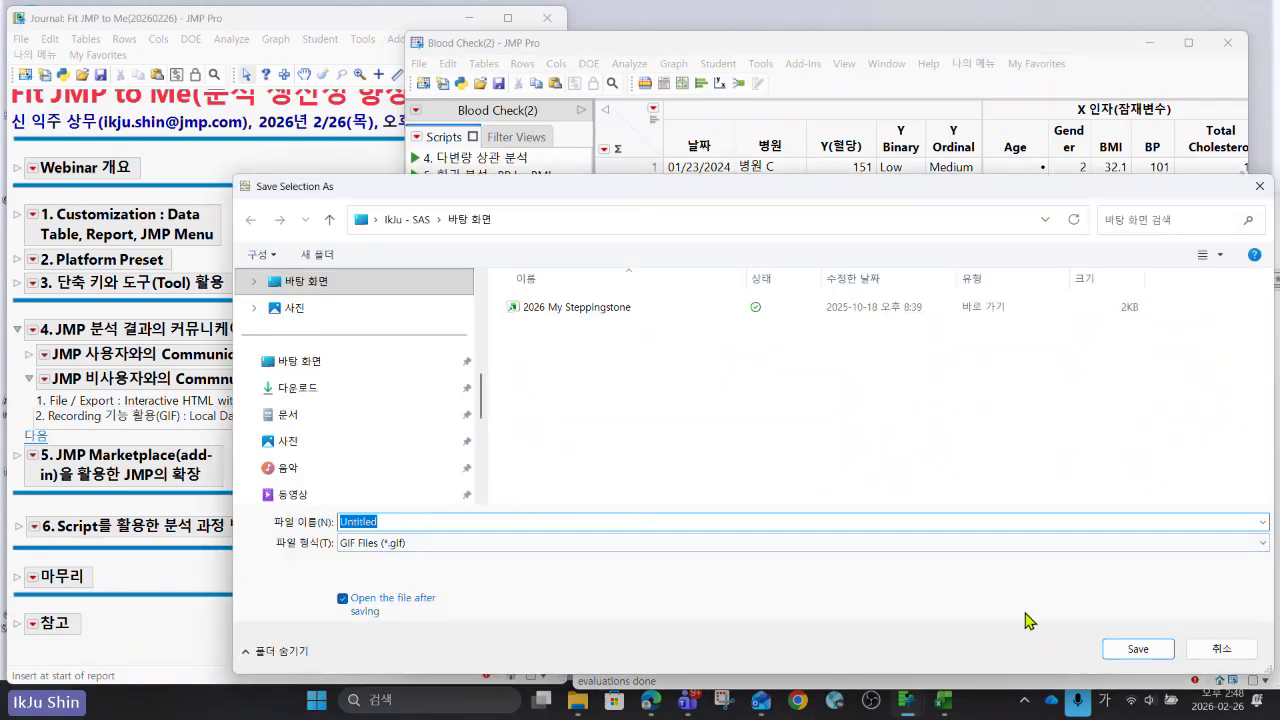
left_click(1137, 650)
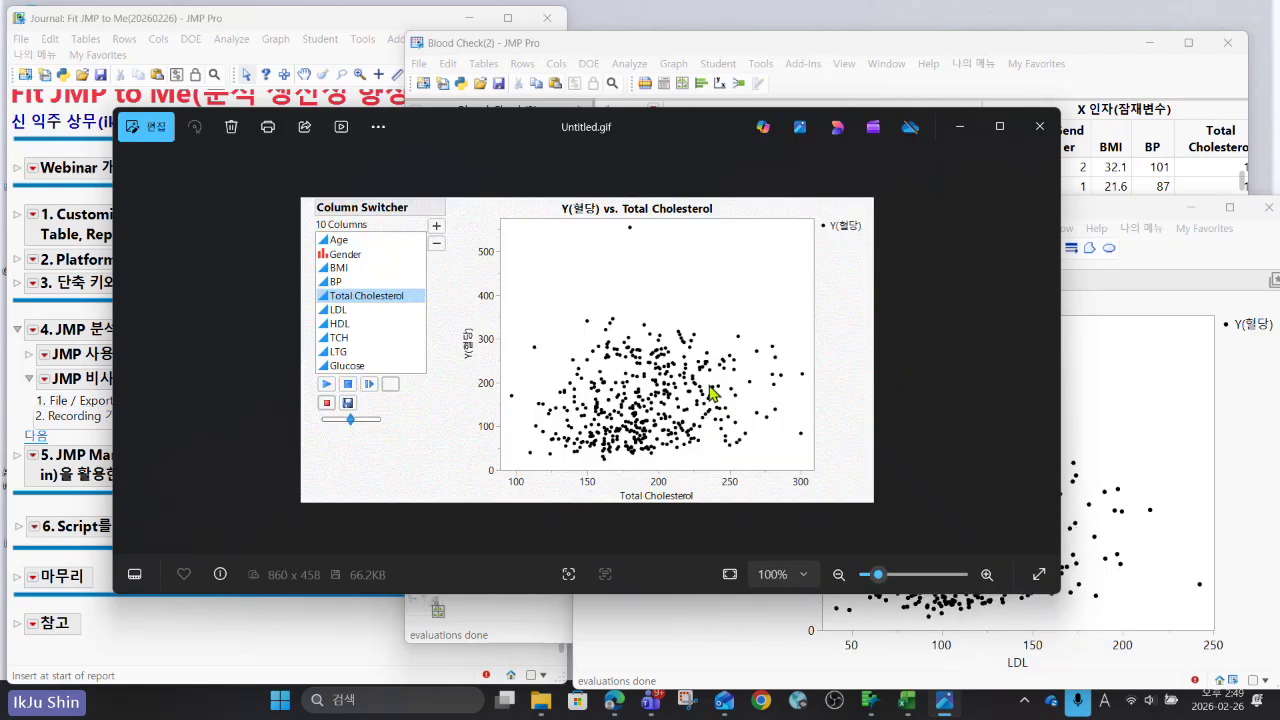
Close the Graph Builder report, bring the saved Untitled.gif to the front and close it after viewing.
left_click(1168, 213)
left_click(1268, 207)
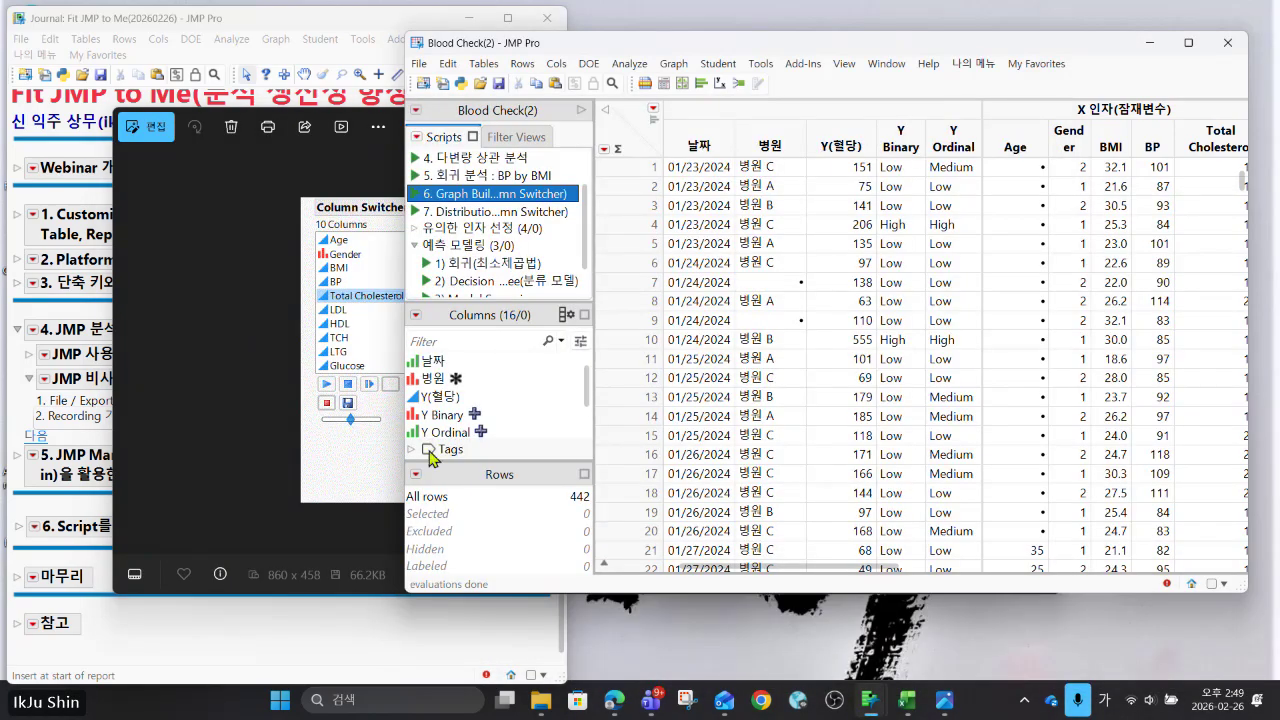
left_click(306, 452)
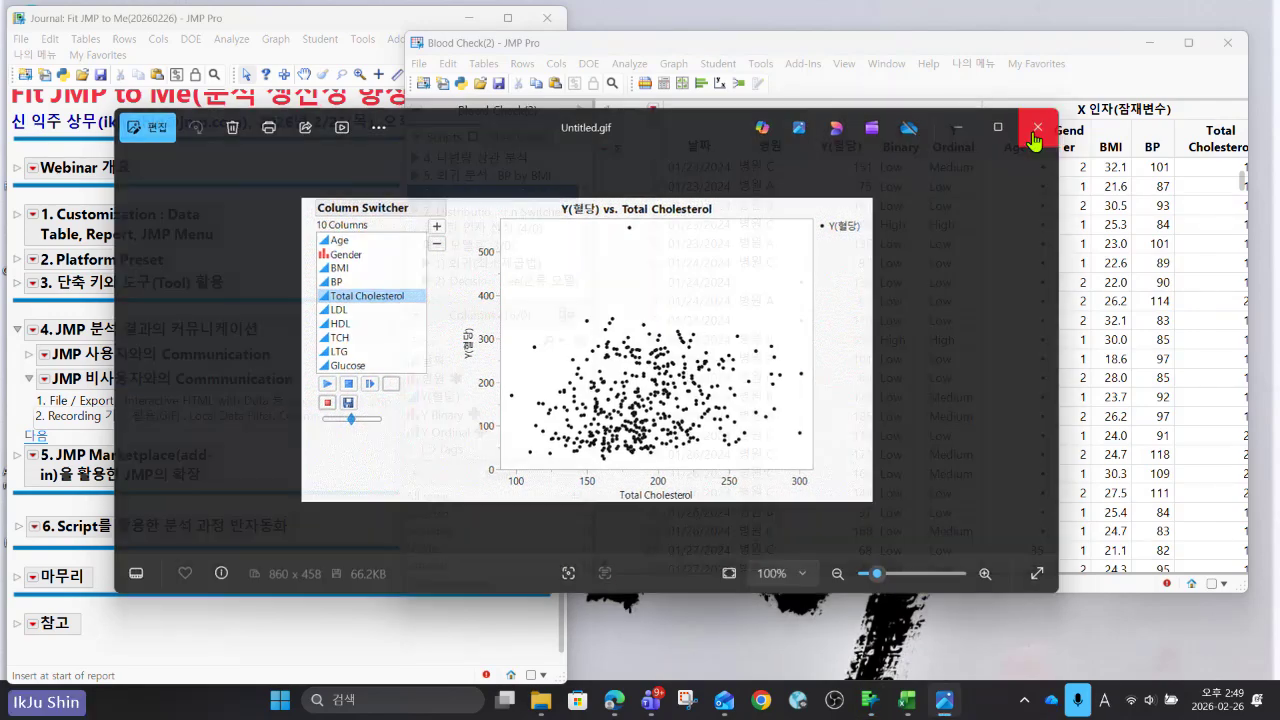
left_click(1040, 126)
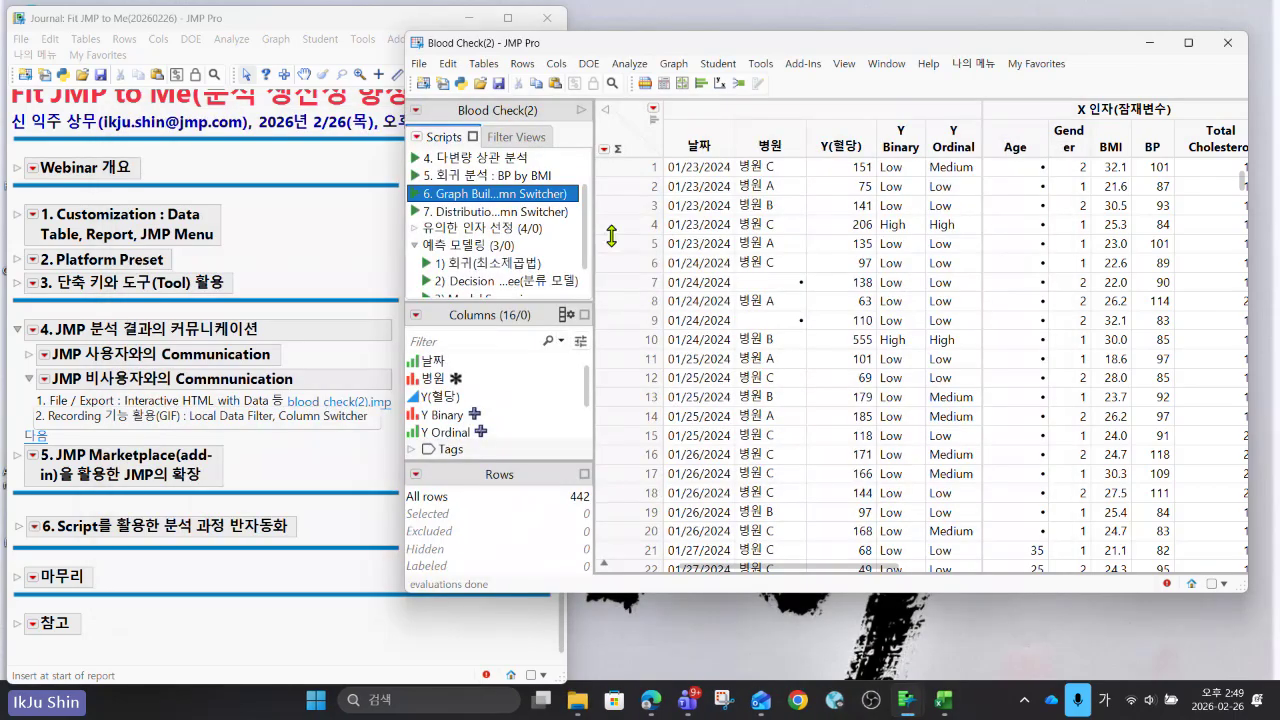
Rerun the 6. Graph Builder(Column Switcher) script, record the column animation and save it over Untitled.gif on the desktop.
left_click(416, 196)
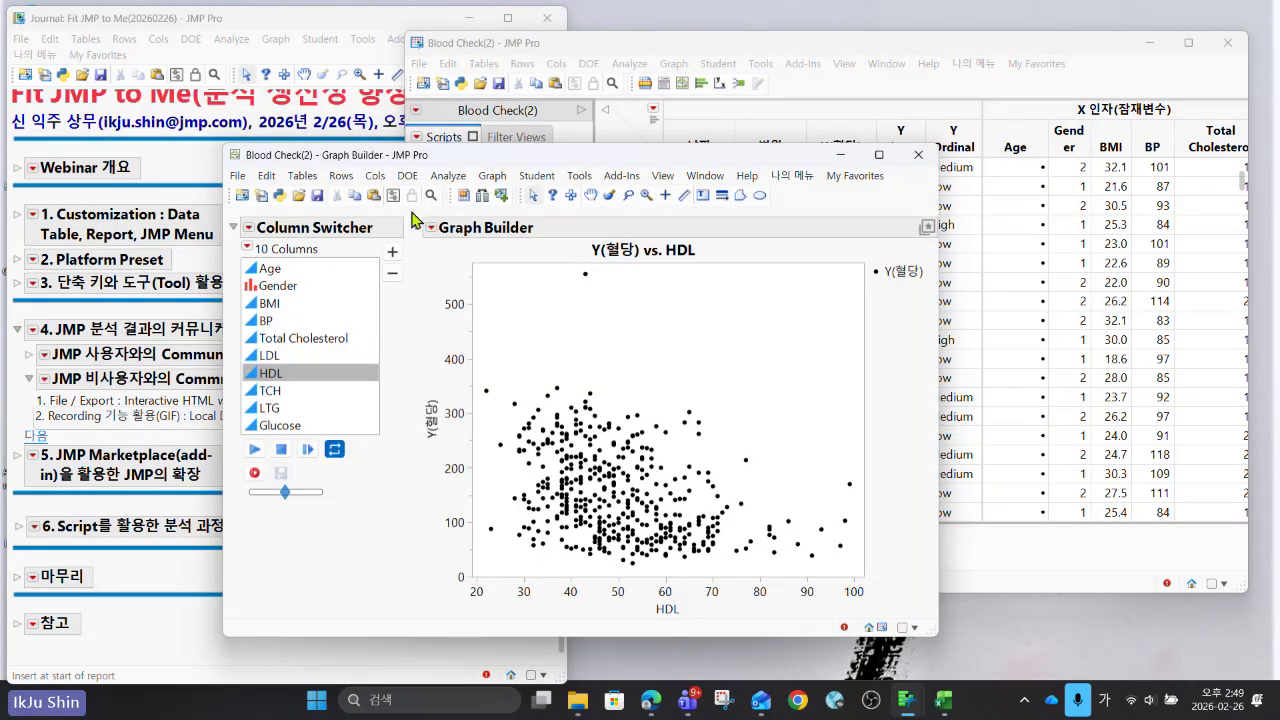
left_click(254, 474)
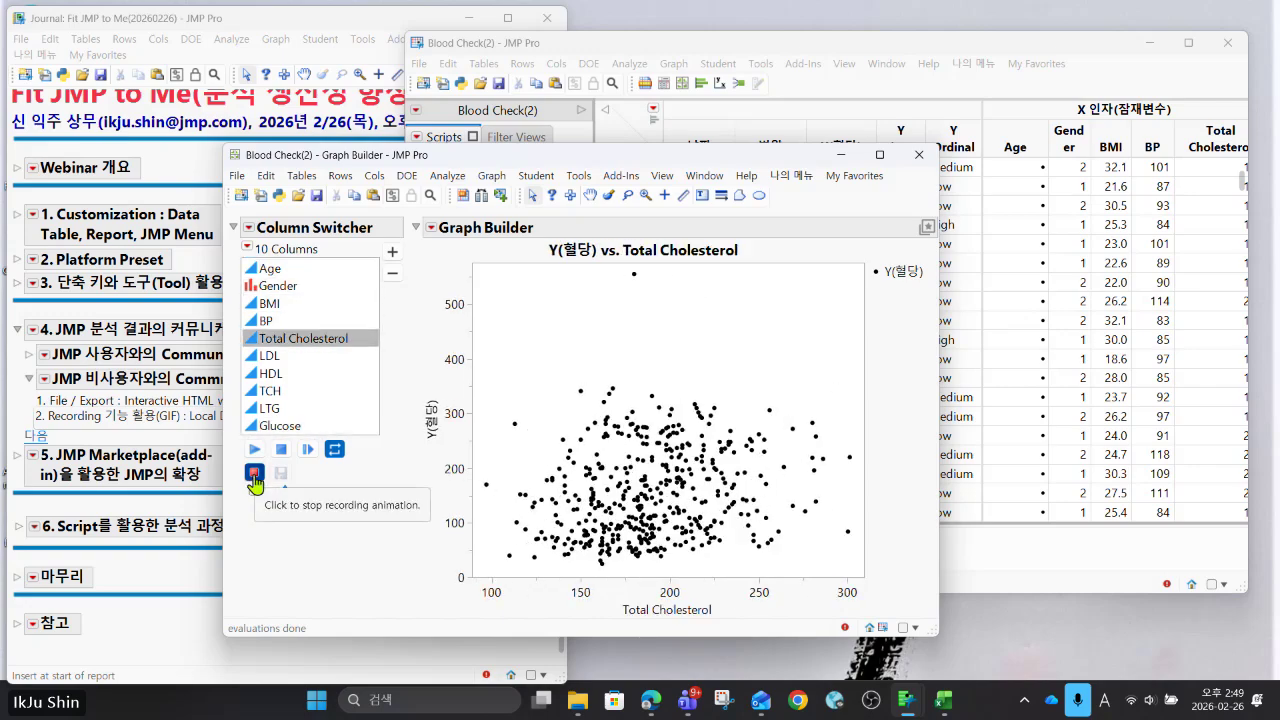
left_click(254, 474)
left_click(280, 476)
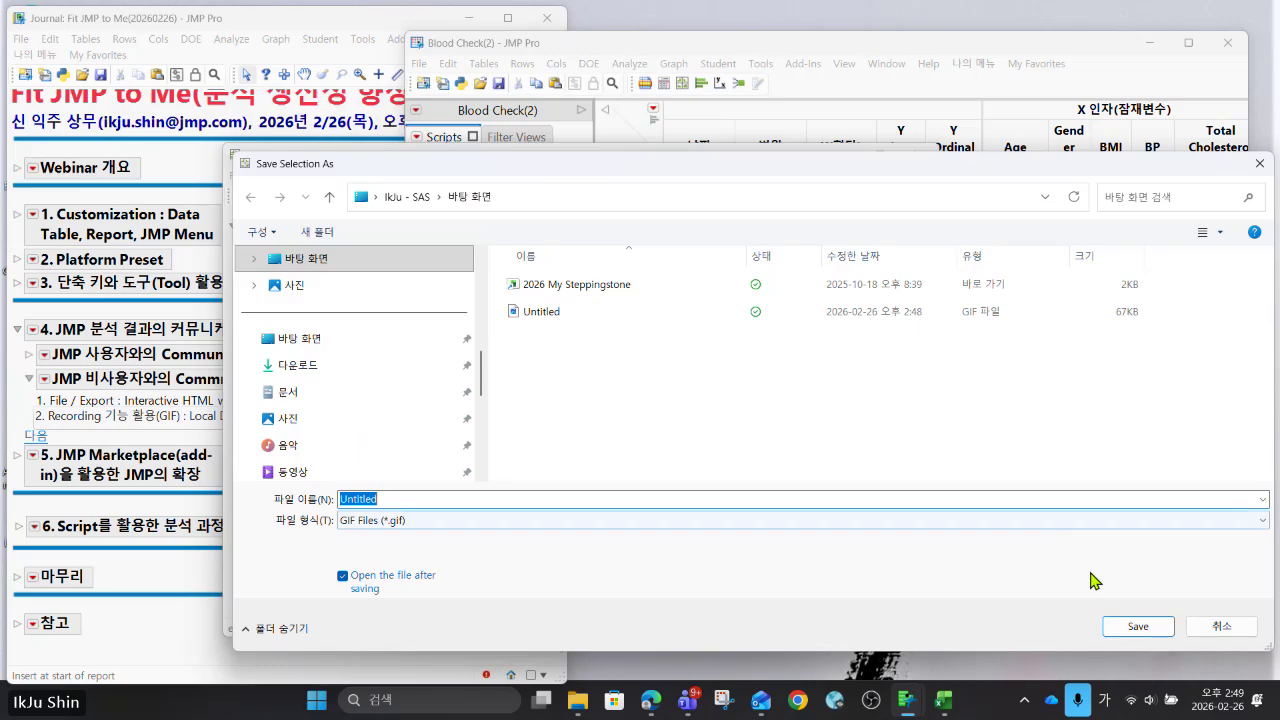
left_click(1138, 626)
left_click(665, 349)
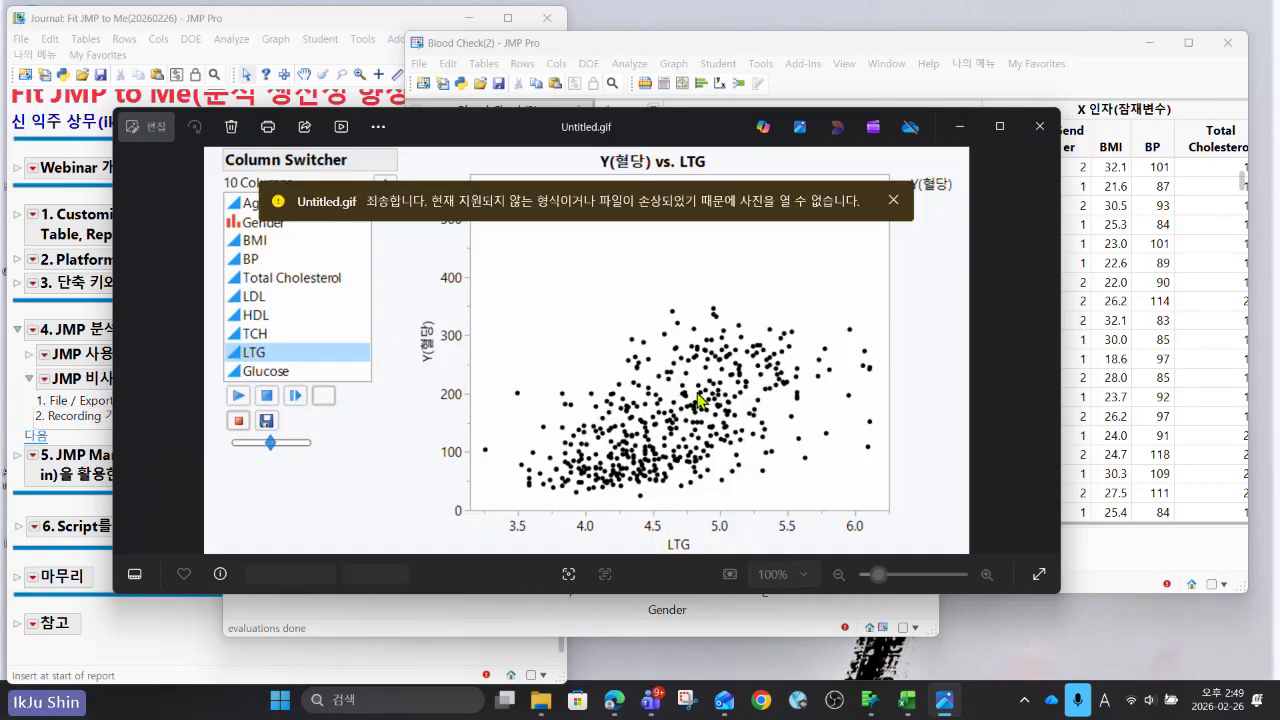
Close the Graph Builder report, the Untitled.gif viewer and the Blood Check(2) table, leaving the journal open.
left_click(744, 638)
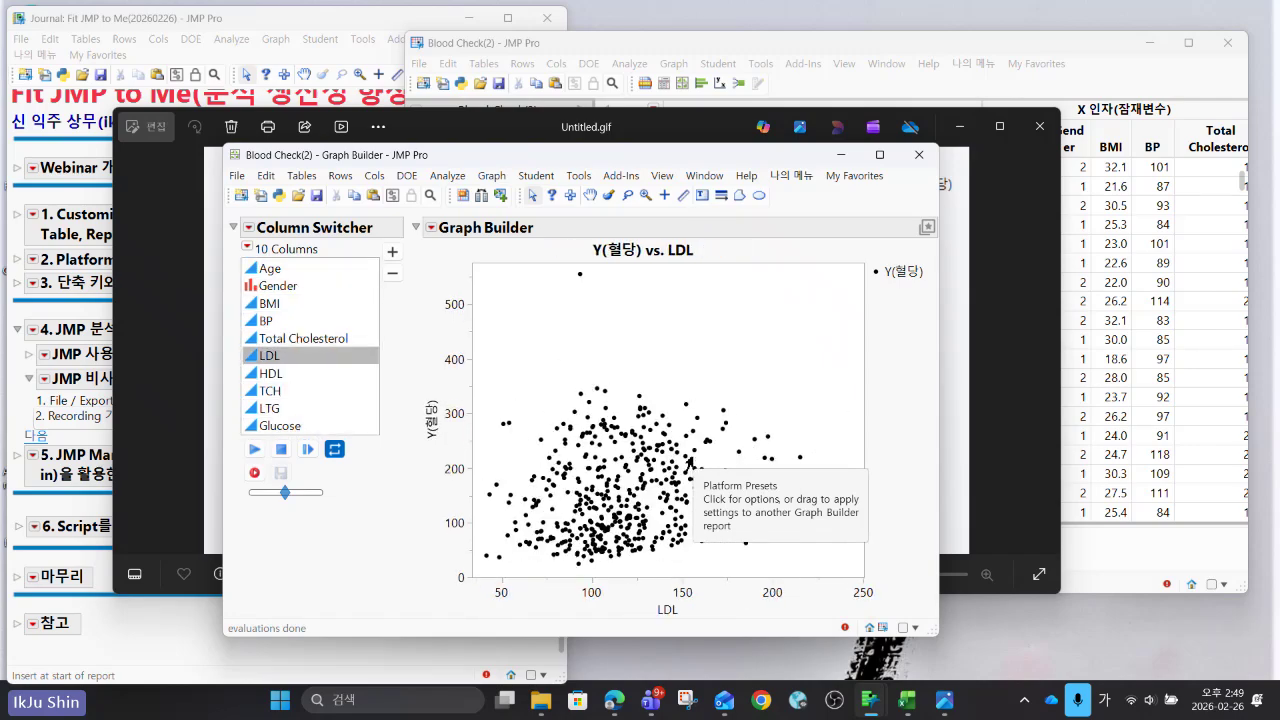
left_click(919, 155)
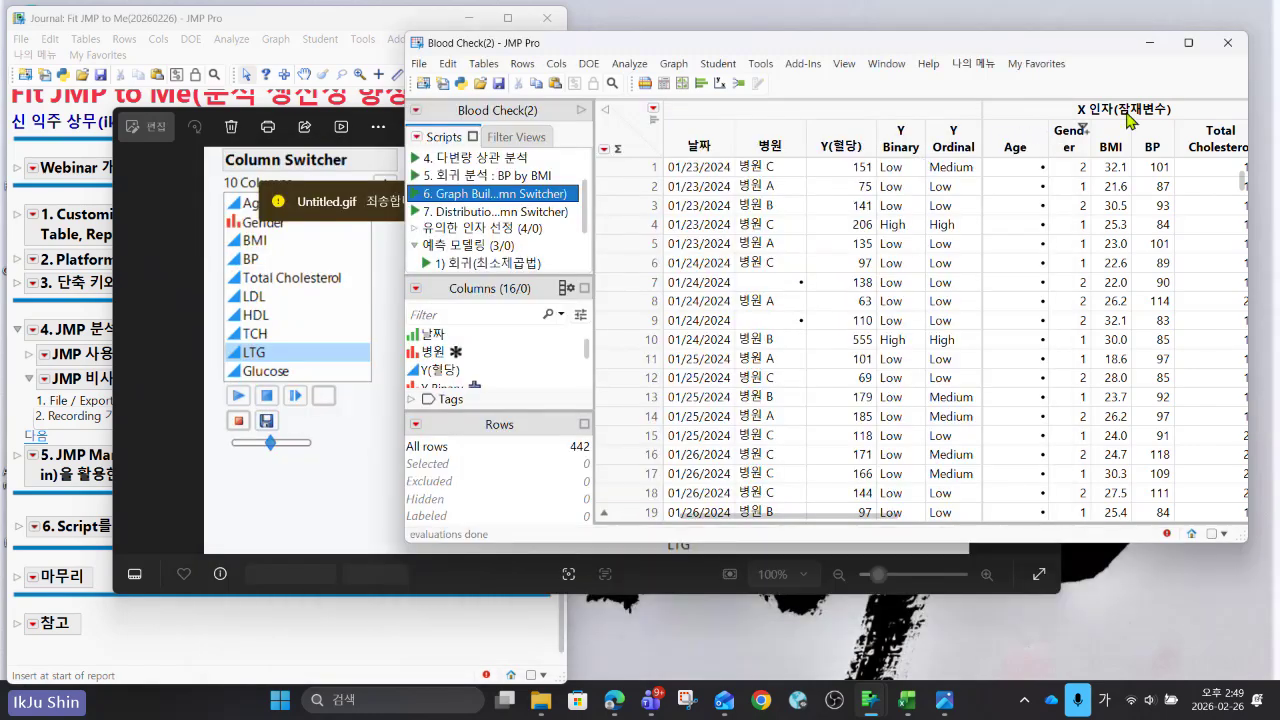
left_click(162, 268)
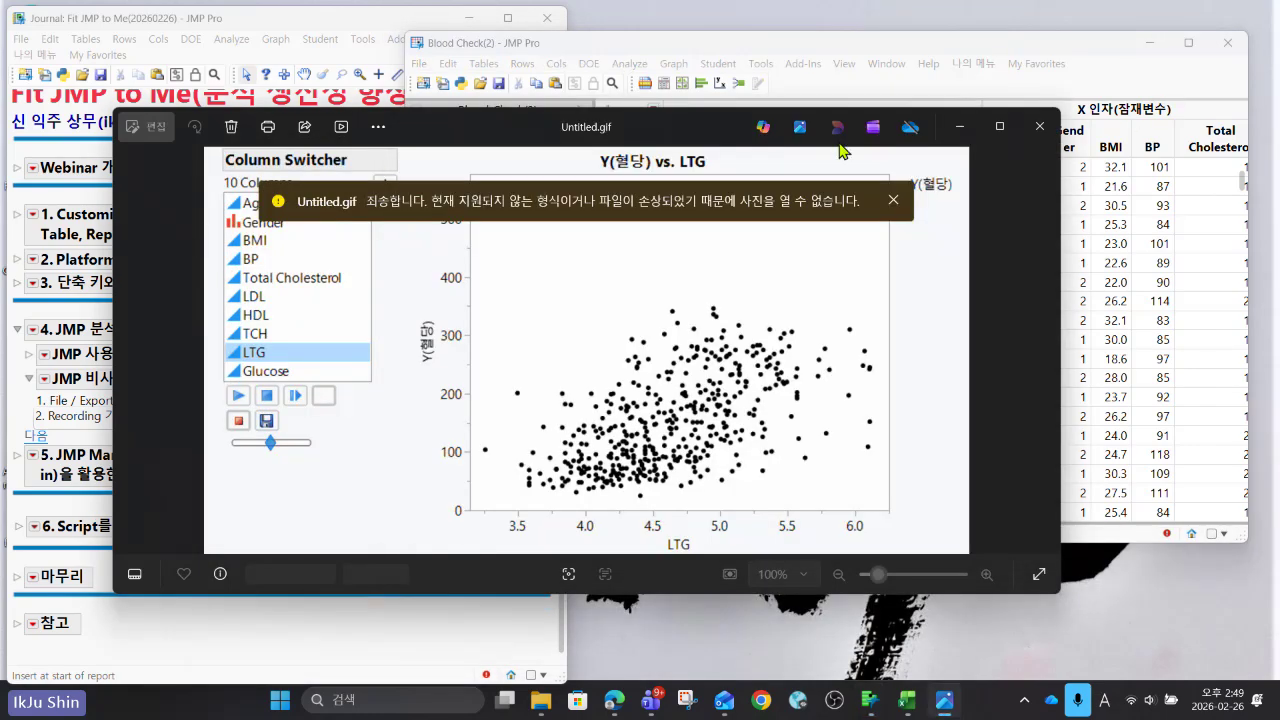
left_click(1040, 130)
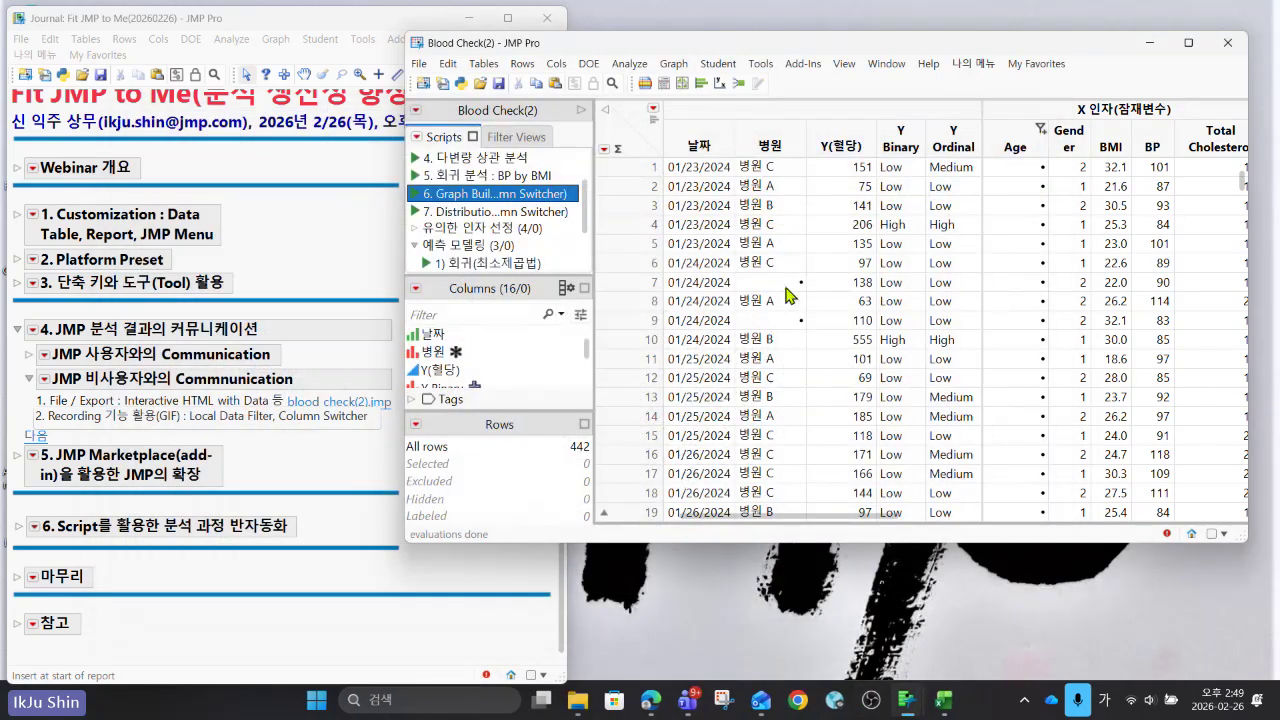
left_click(317, 473)
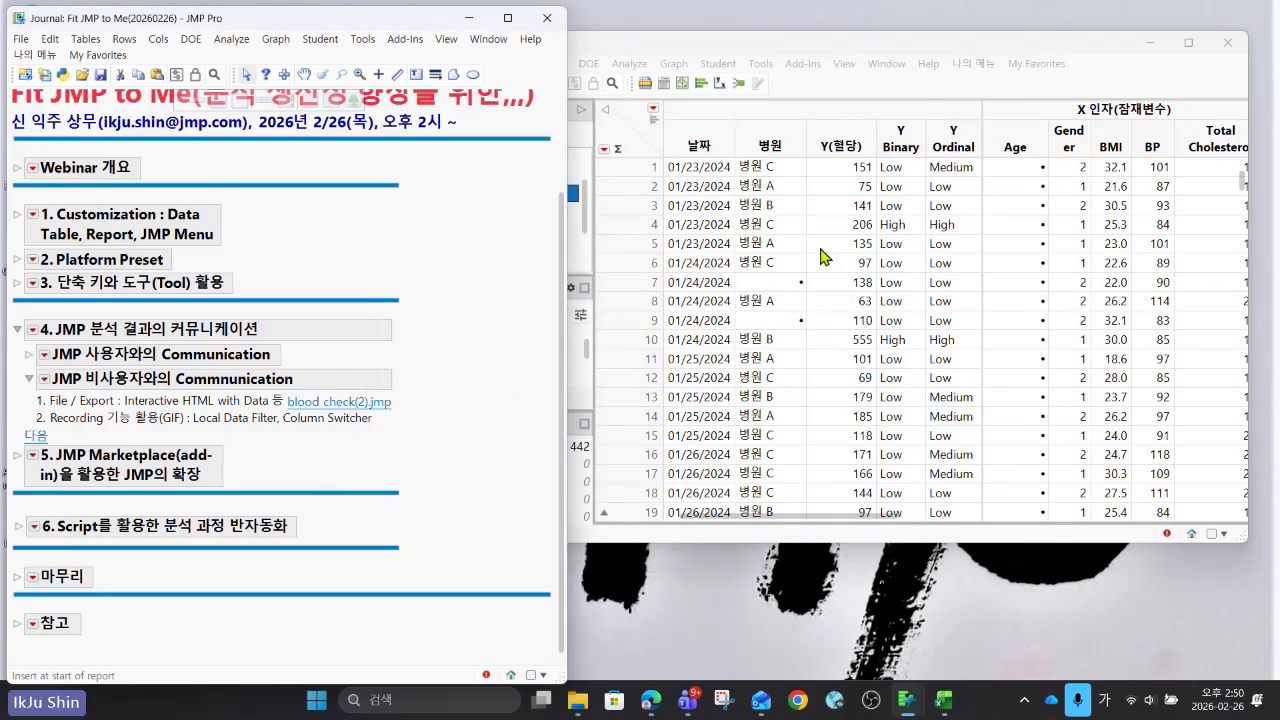
left_click(1228, 46)
left_click(648, 372)
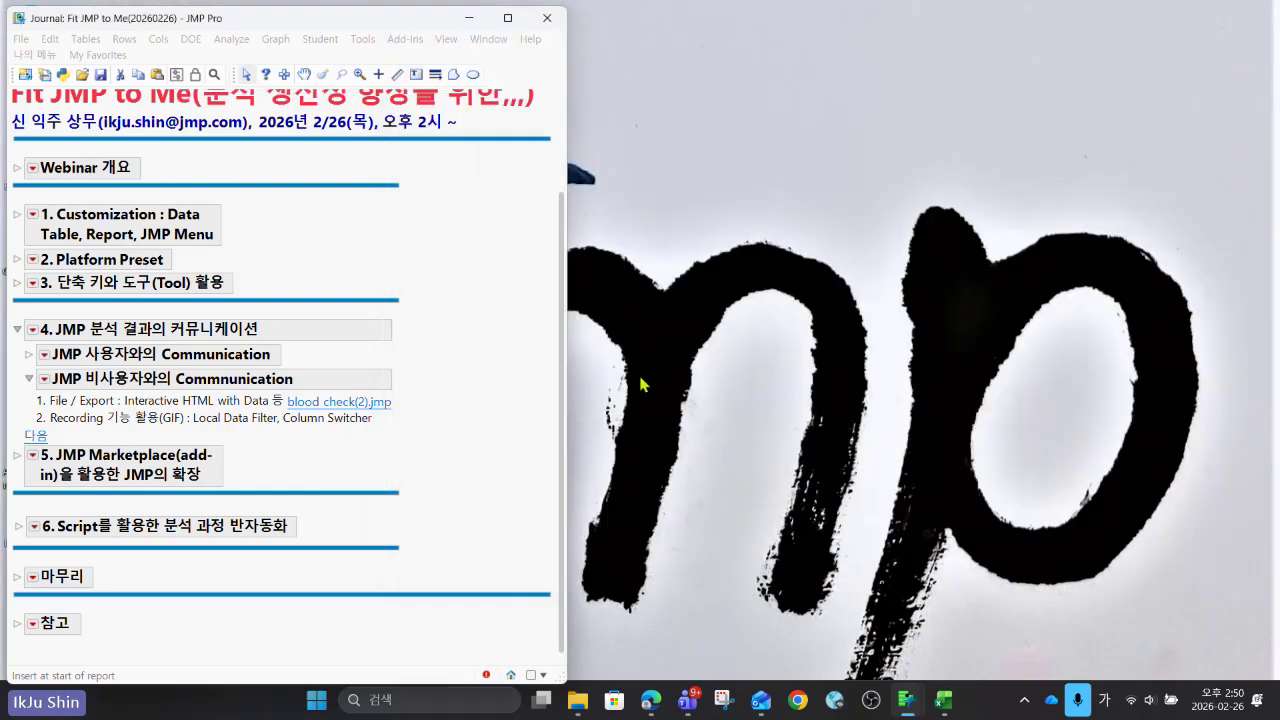
In the journal, collapse section 4 on communicating results and expand section 5 on JMP Marketplace add-ins.
left_click(16, 331)
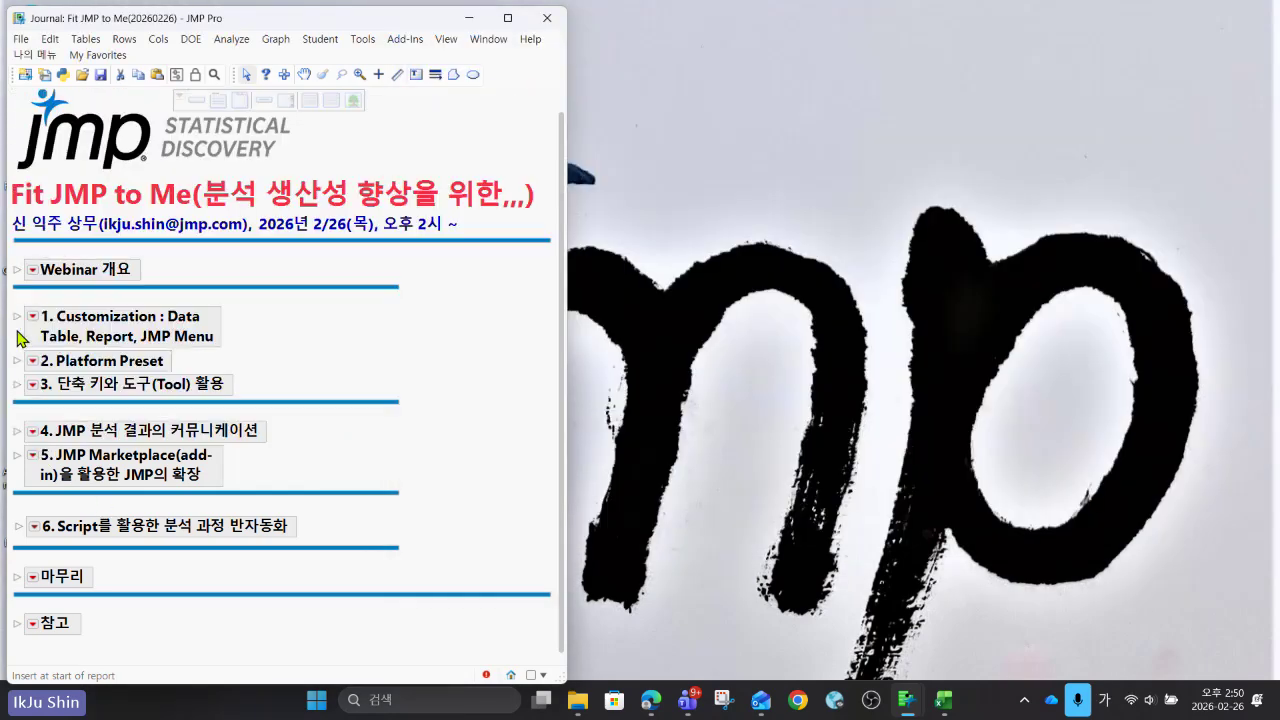
left_click(17, 462)
scroll(457, 429, "down", 2)
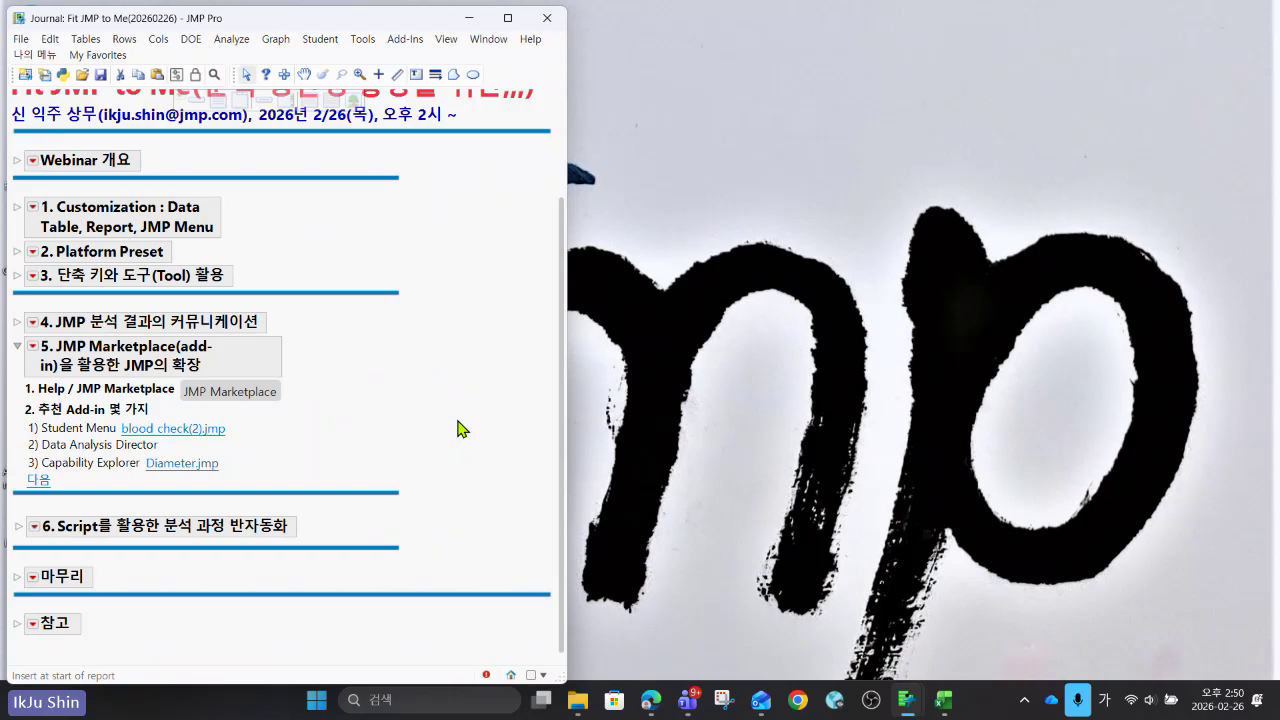
Open the JMP Marketplace website from the journal and switch its language to English.
left_click(259, 400)
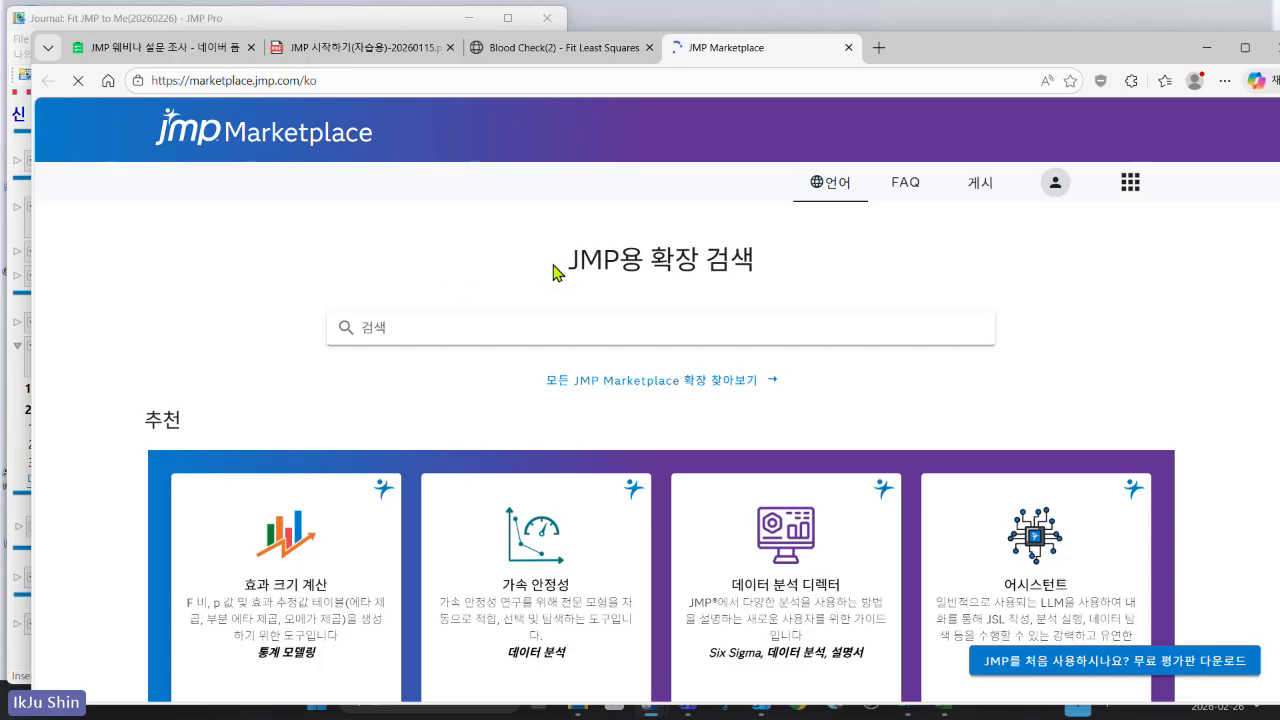
left_click(842, 188)
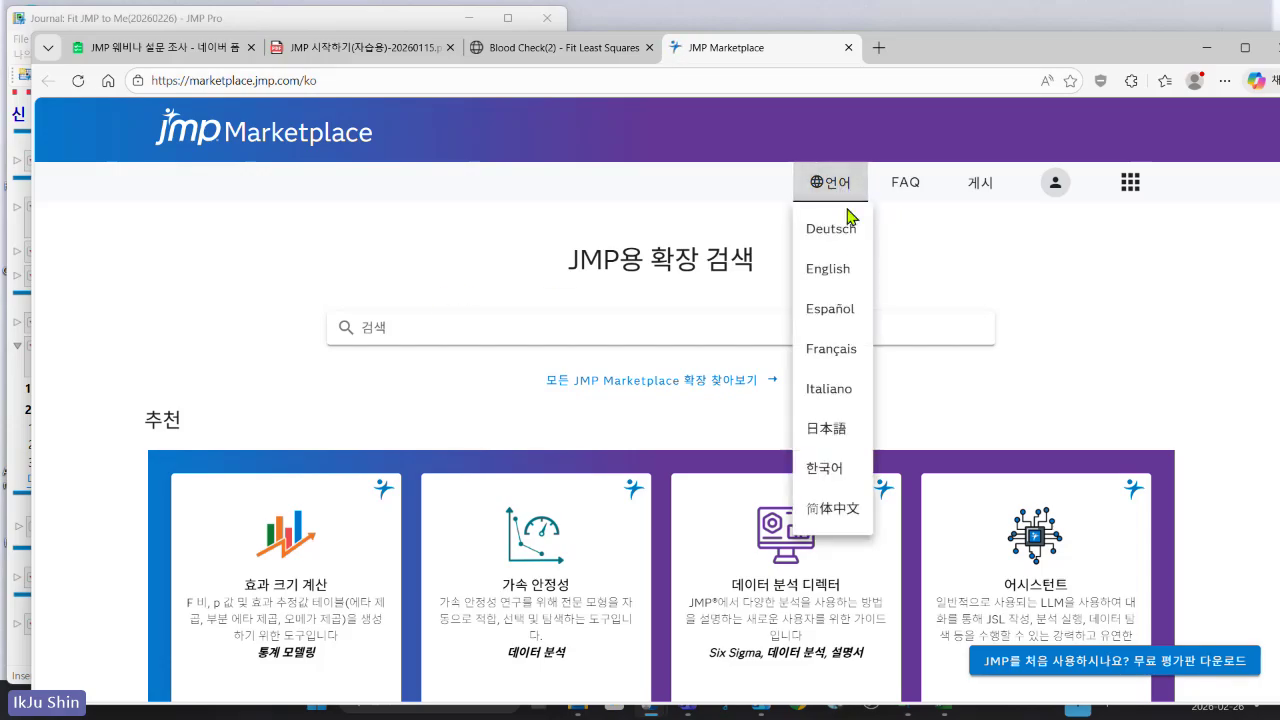
left_click(843, 271)
Look through the Marketplace's featured and Most Downloaded extensions, and minimize the browser.
scroll(623, 380, "down", 3)
scroll(623, 383, "down", 3)
scroll(623, 385, "down", 2)
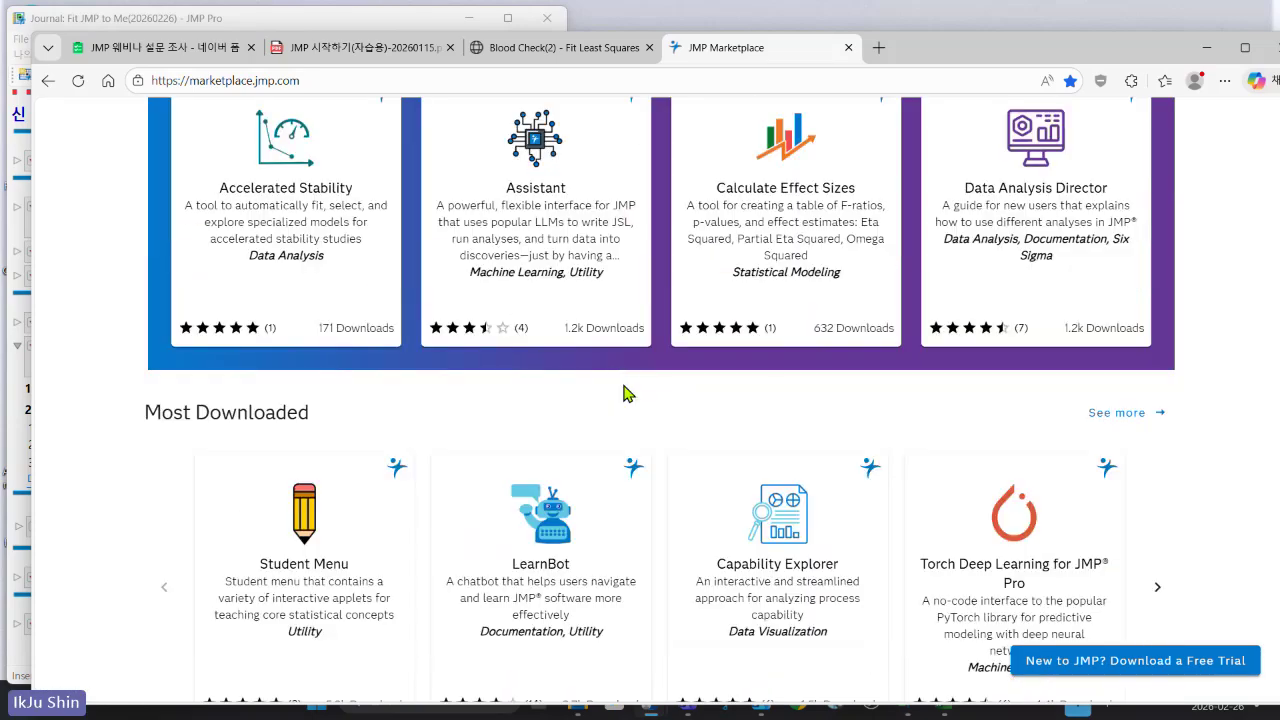
scroll(408, 516, "down", 2)
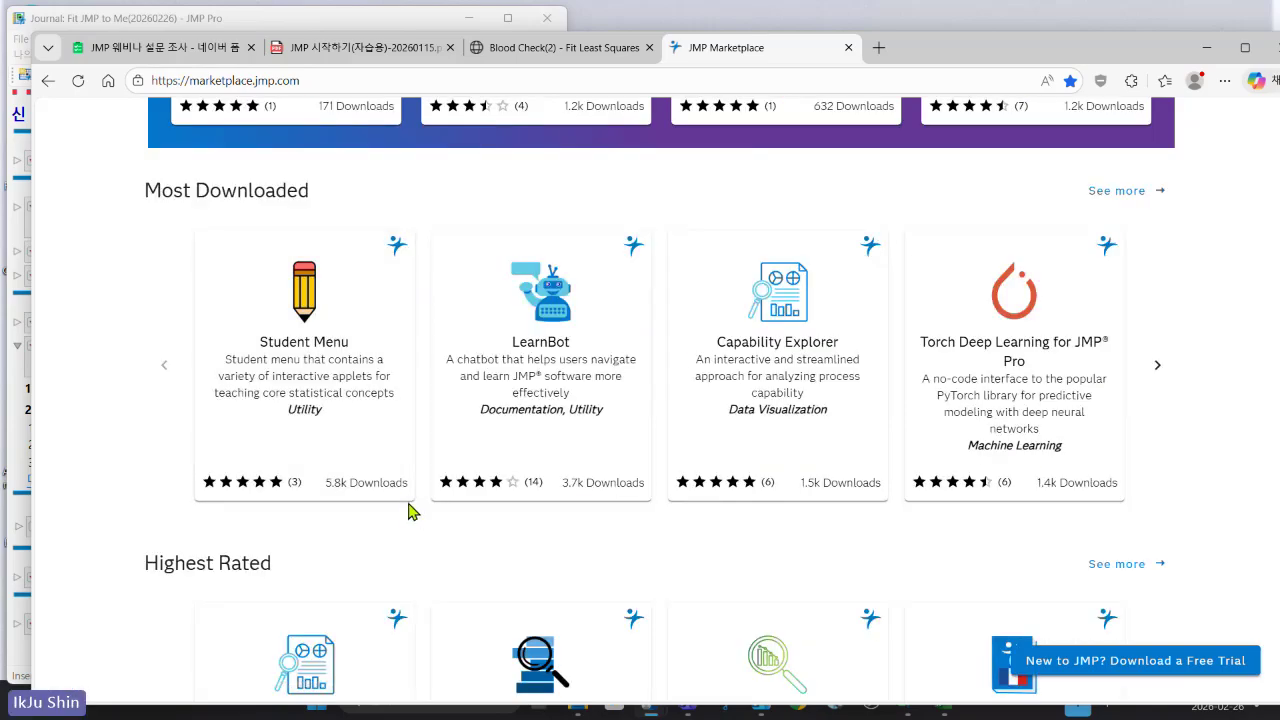
left_click(1206, 47)
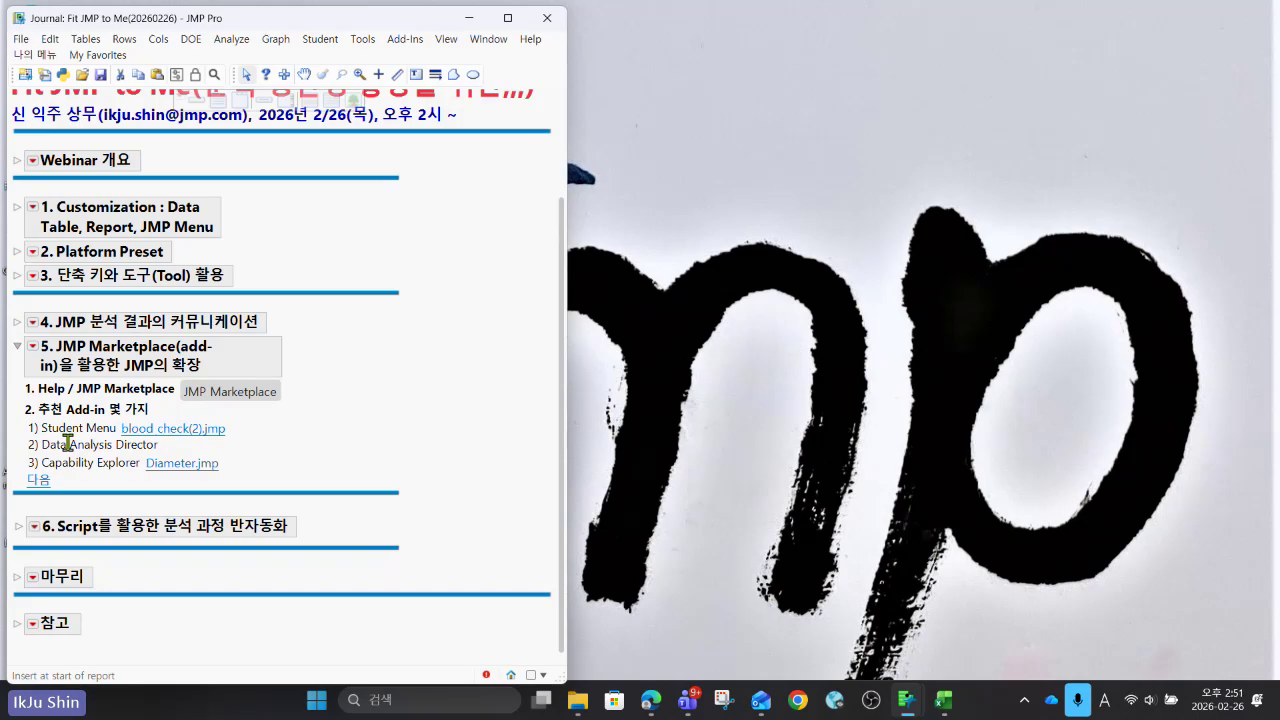
Open blood check(2).jmp from the journal's Student Menu item and point out that add-in's entry.
left_click(168, 438)
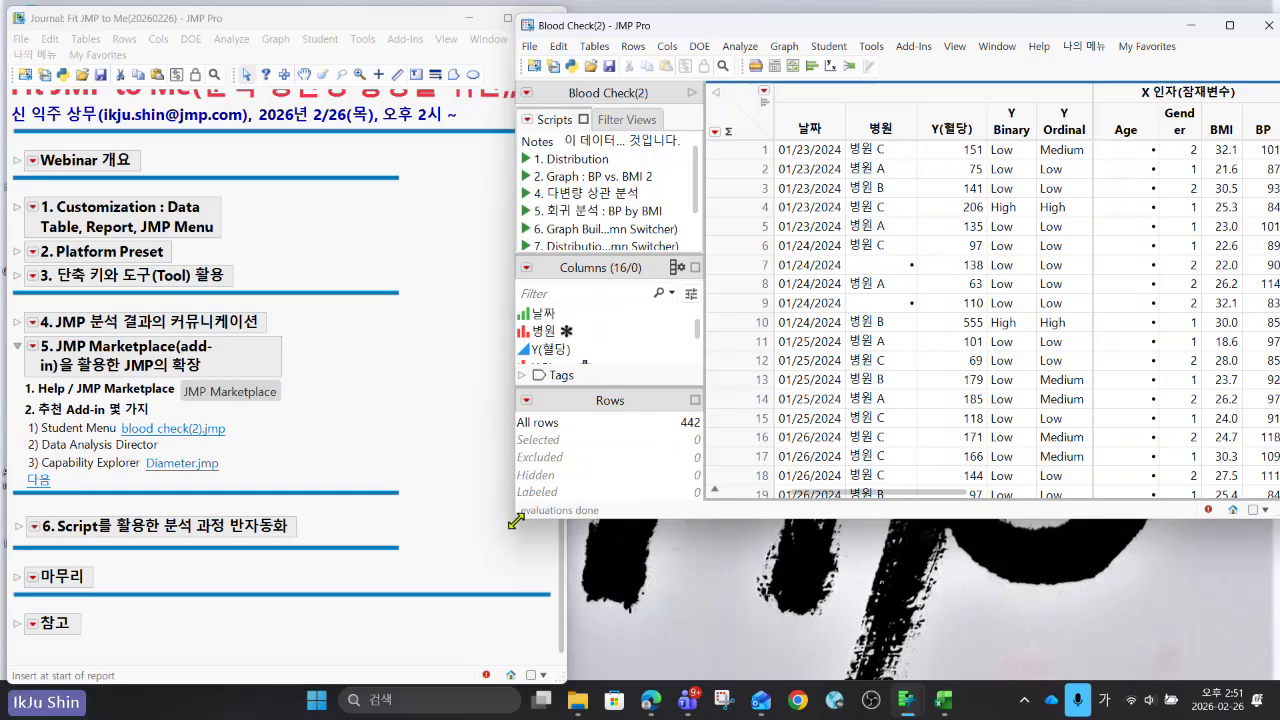
left_click(72, 427)
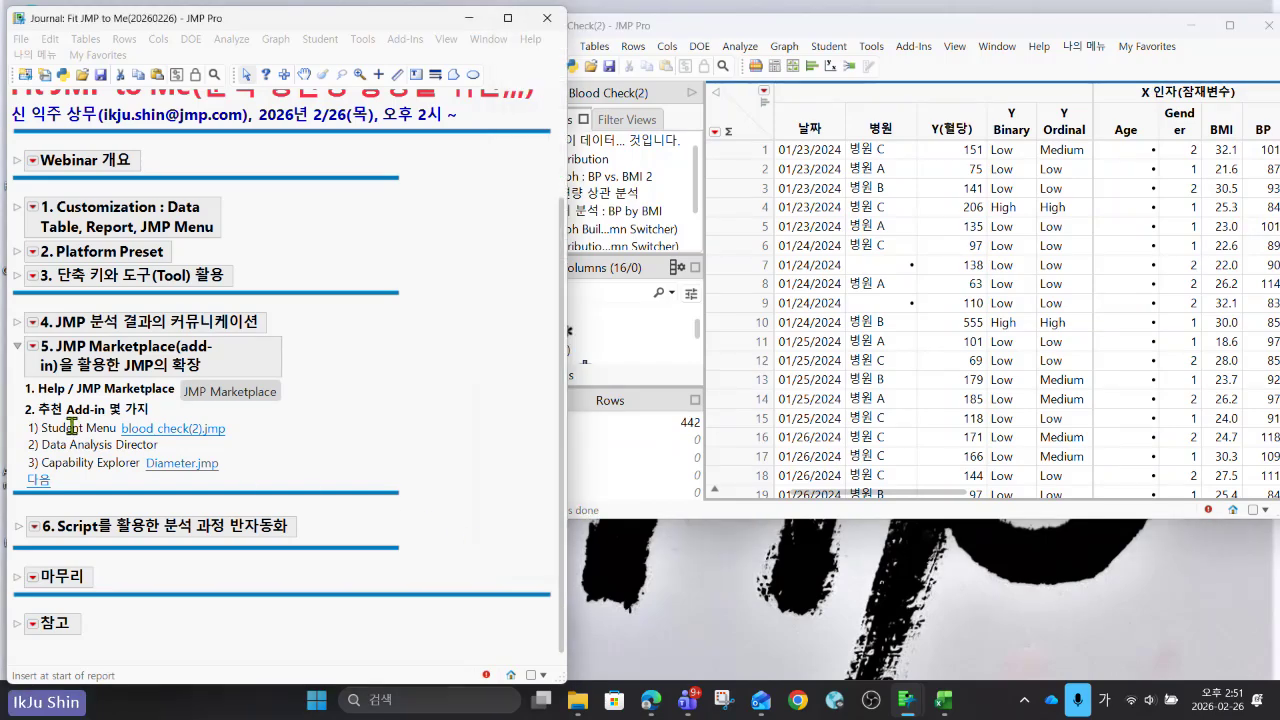
left_click(72, 427)
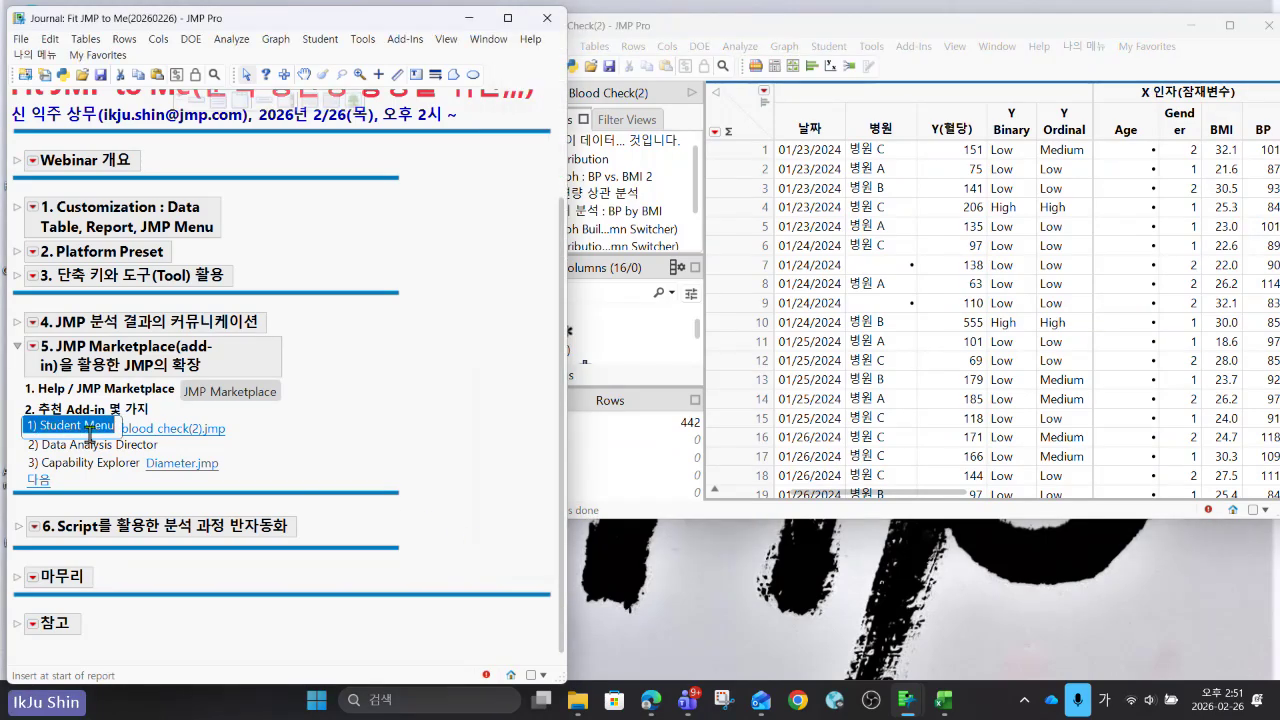
left_click(388, 437)
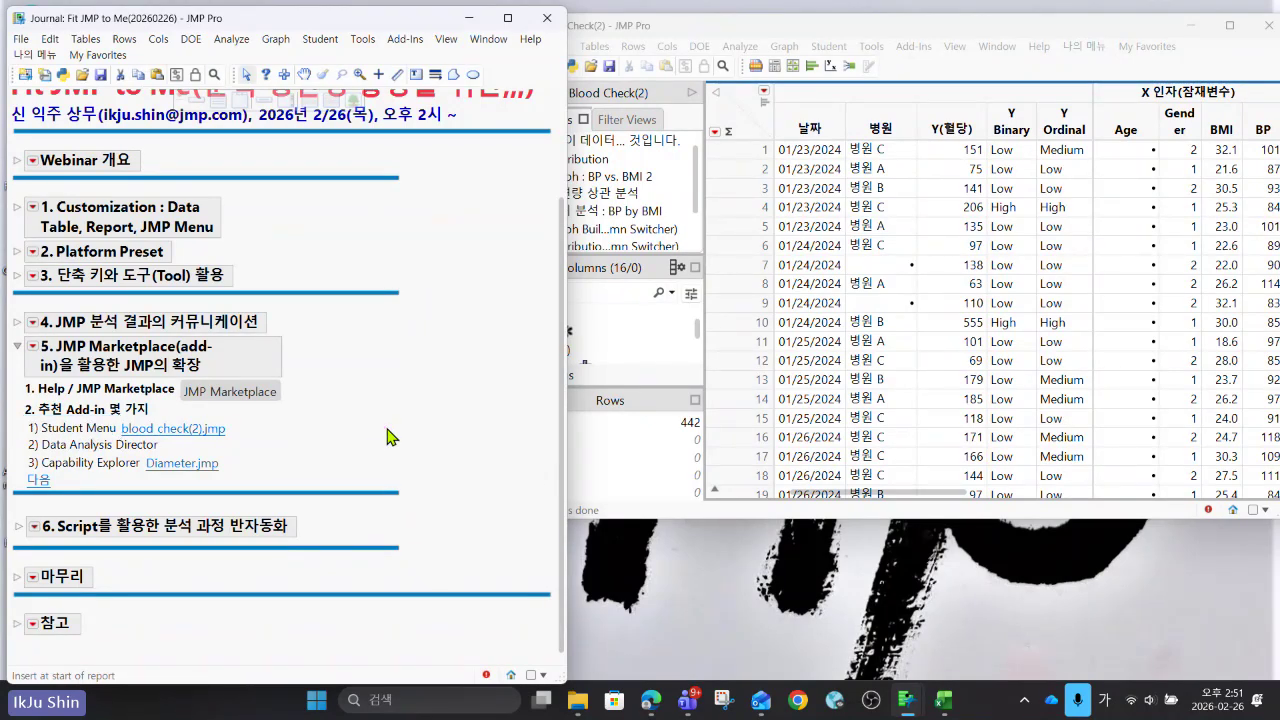
From the Blood Check(2) table, launch the Student add-in's Distribution Calculator applet.
left_click(853, 35)
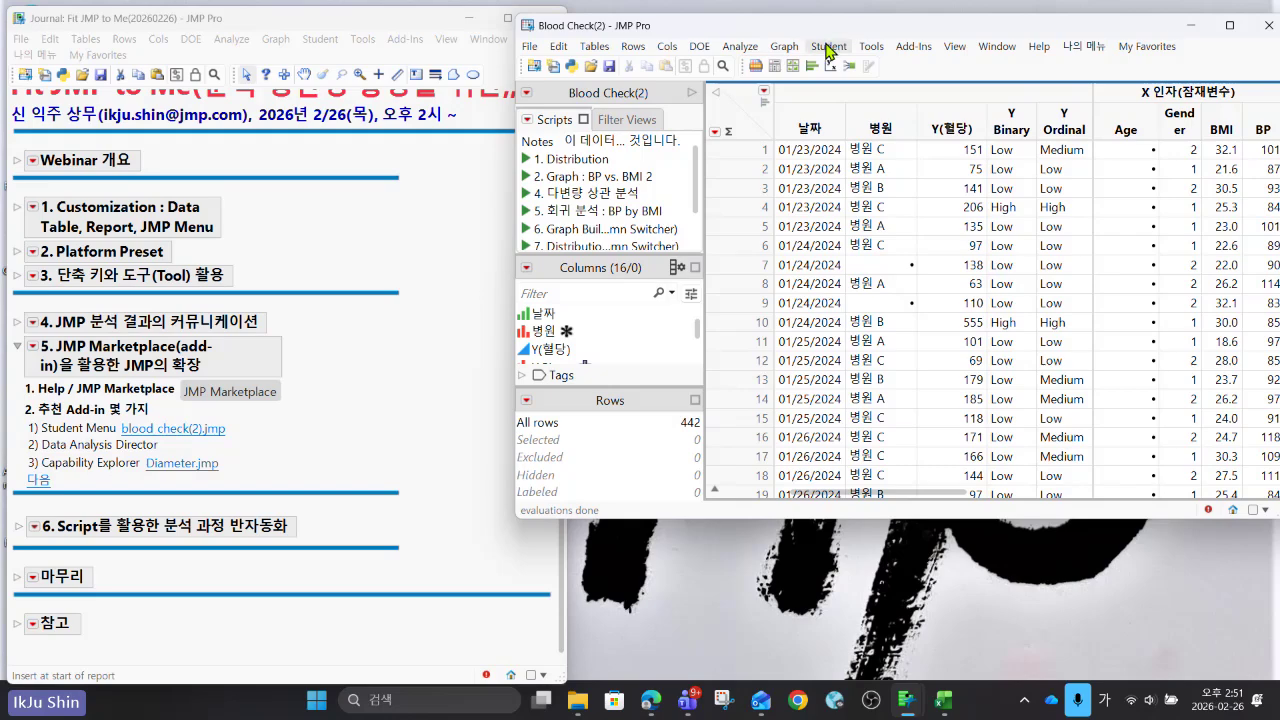
left_click(828, 46)
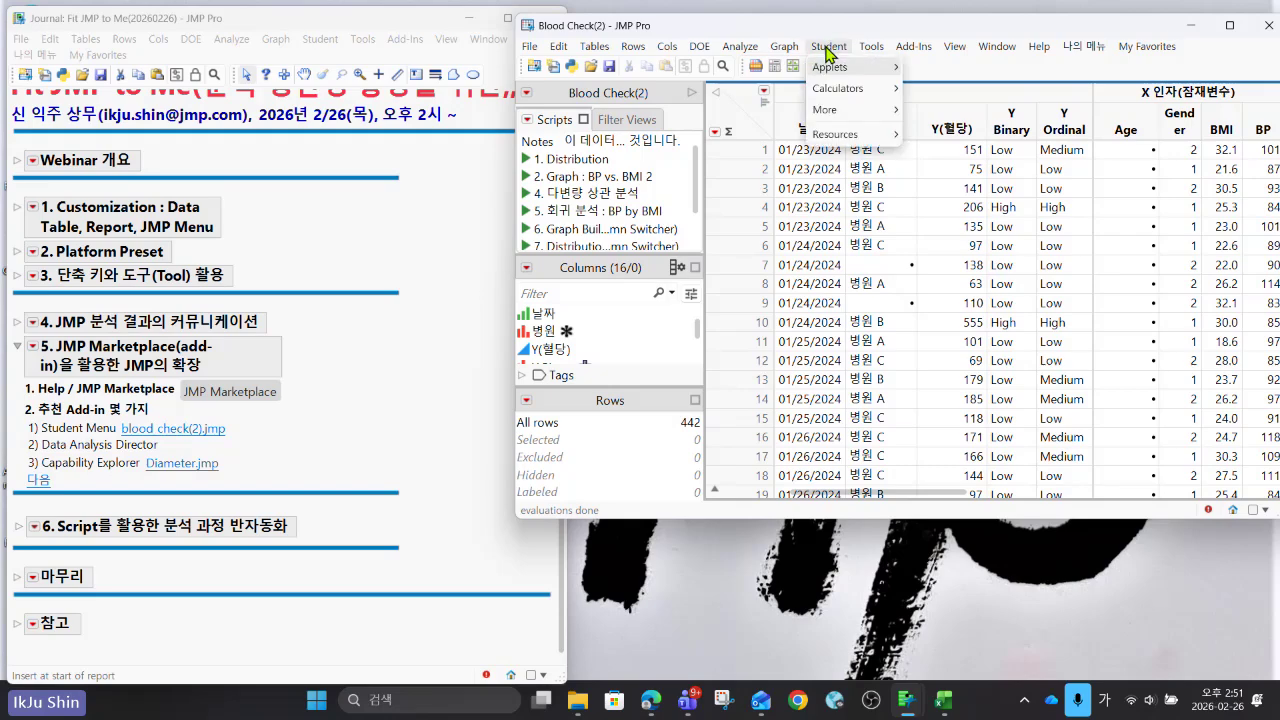
mouse_move(828, 77)
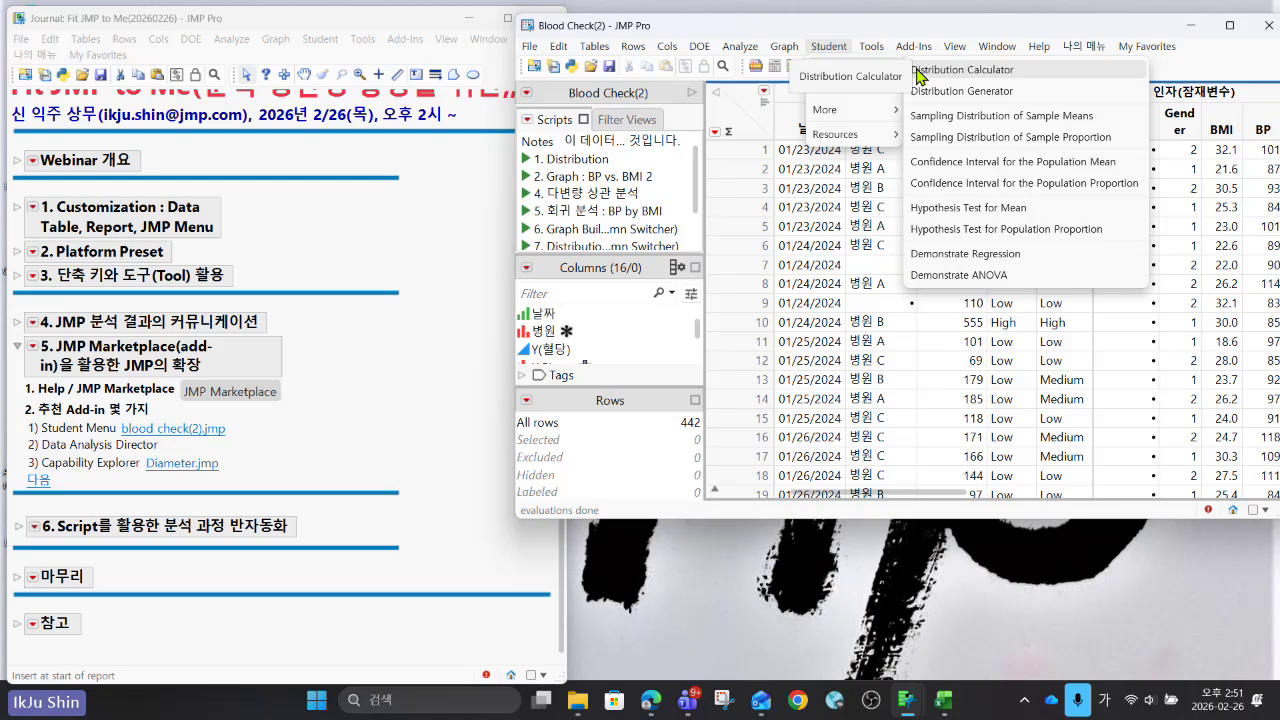
left_click(921, 70)
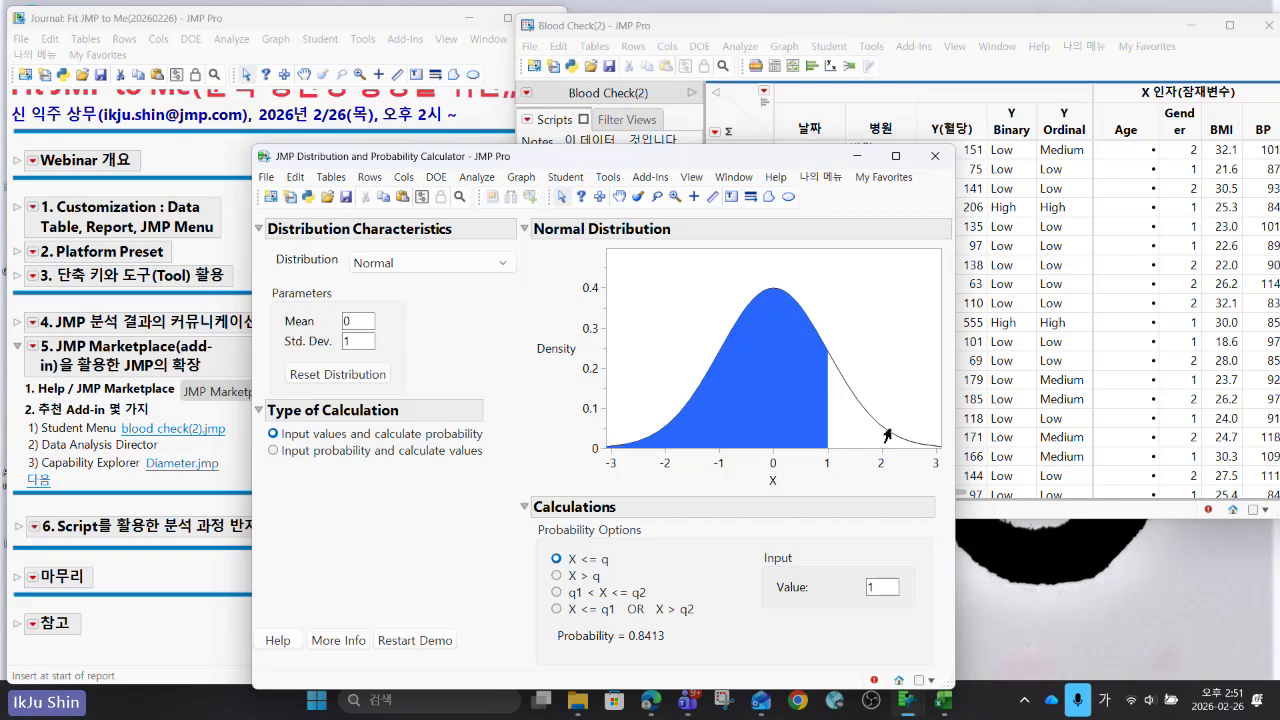
Compare the normal distribution's probability options q1 < X <= q2, X > q and X <= q, ending on X <= q.
double_click(359, 321)
left_click(427, 356)
left_click(600, 595)
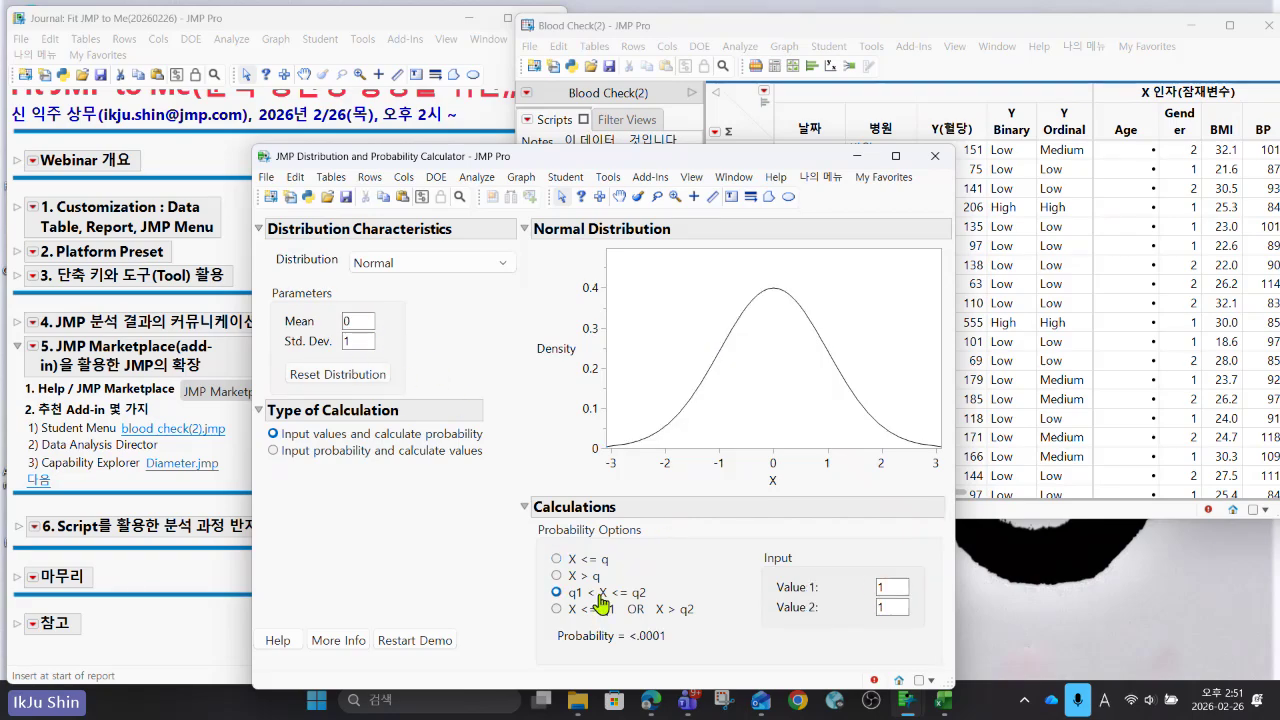
left_click(580, 563)
left_click(582, 578)
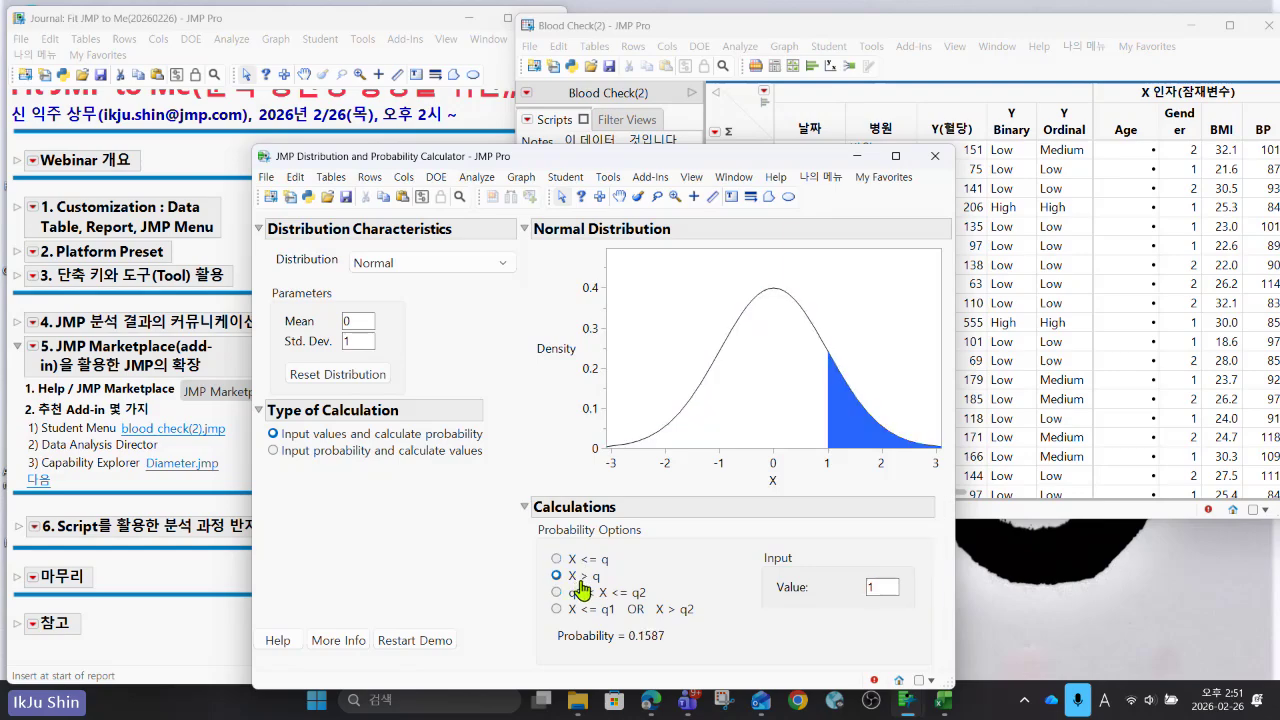
left_click(589, 562)
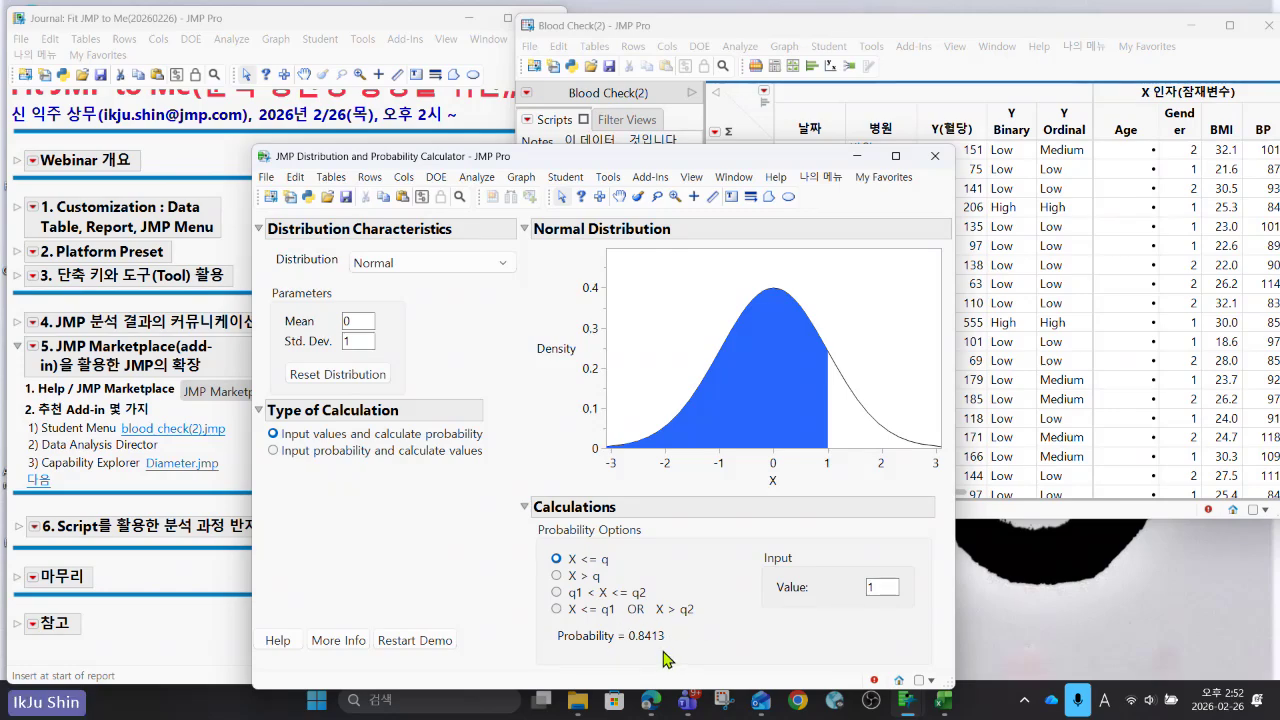
Look over the Student add-in's Calculators and More demonstrations, and close the Distribution and Probability Calculator.
left_click(568, 180)
mouse_move(575, 205)
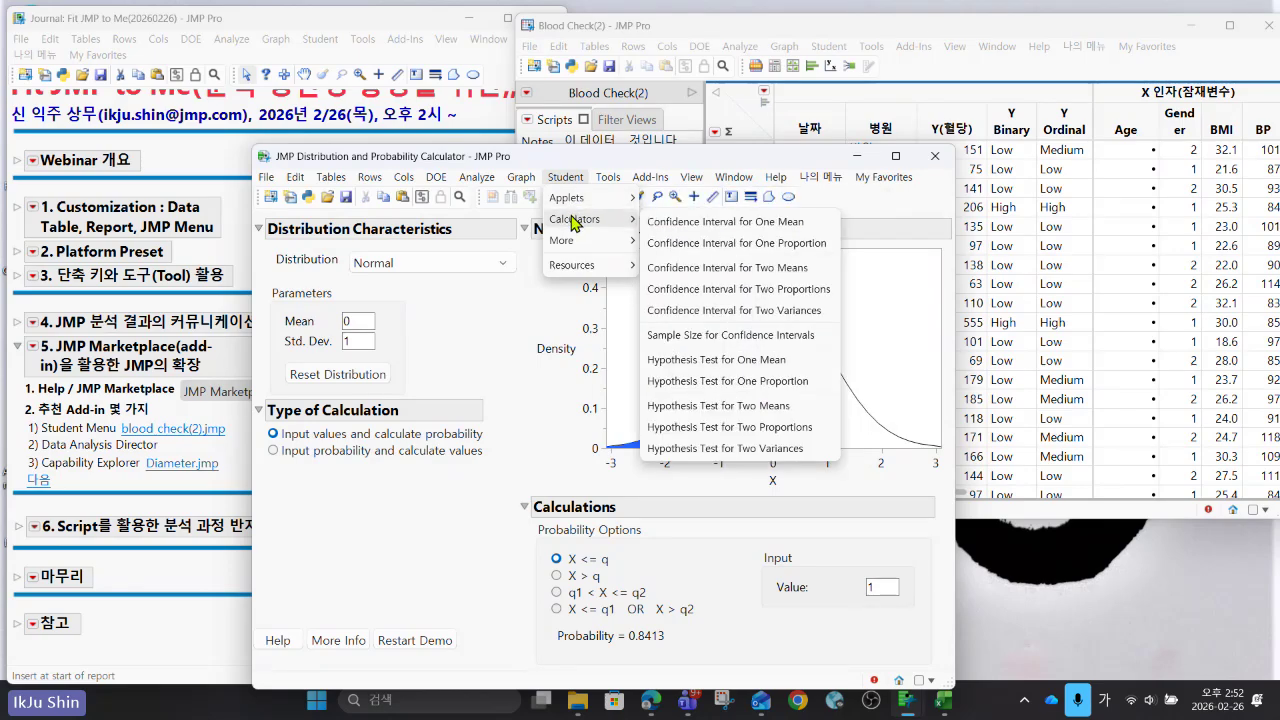
mouse_move(576, 245)
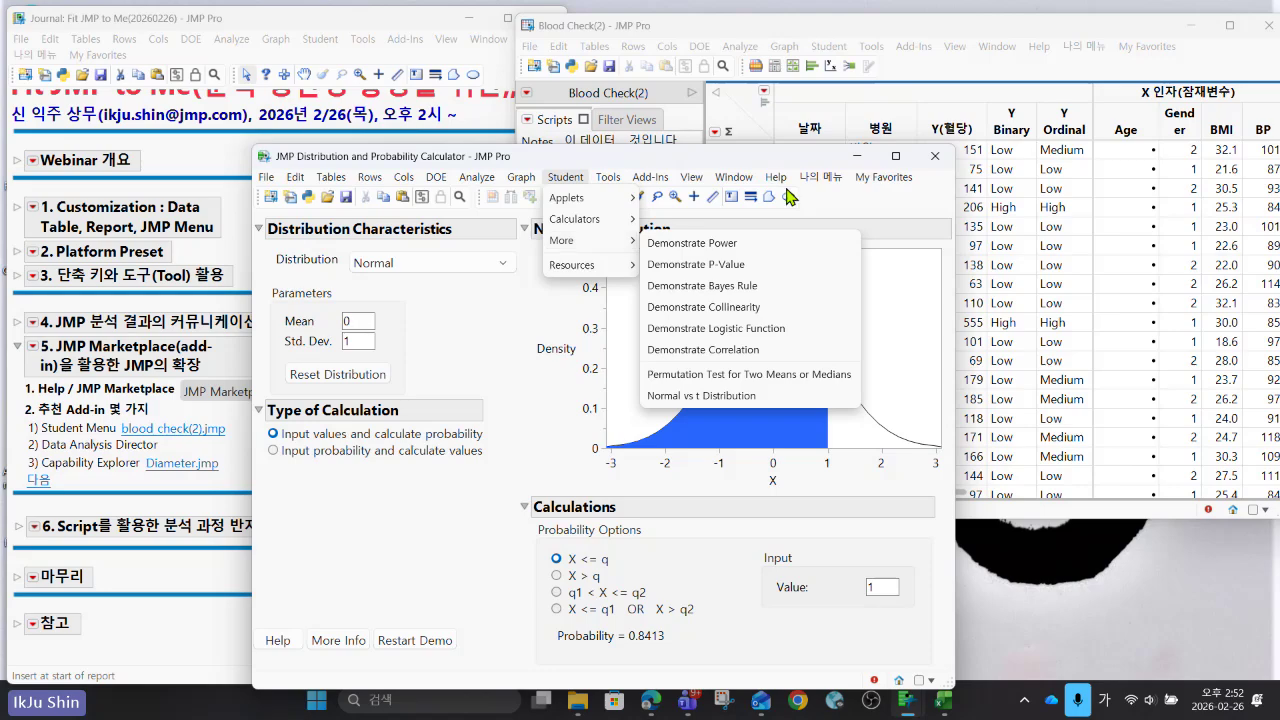
left_click(938, 160)
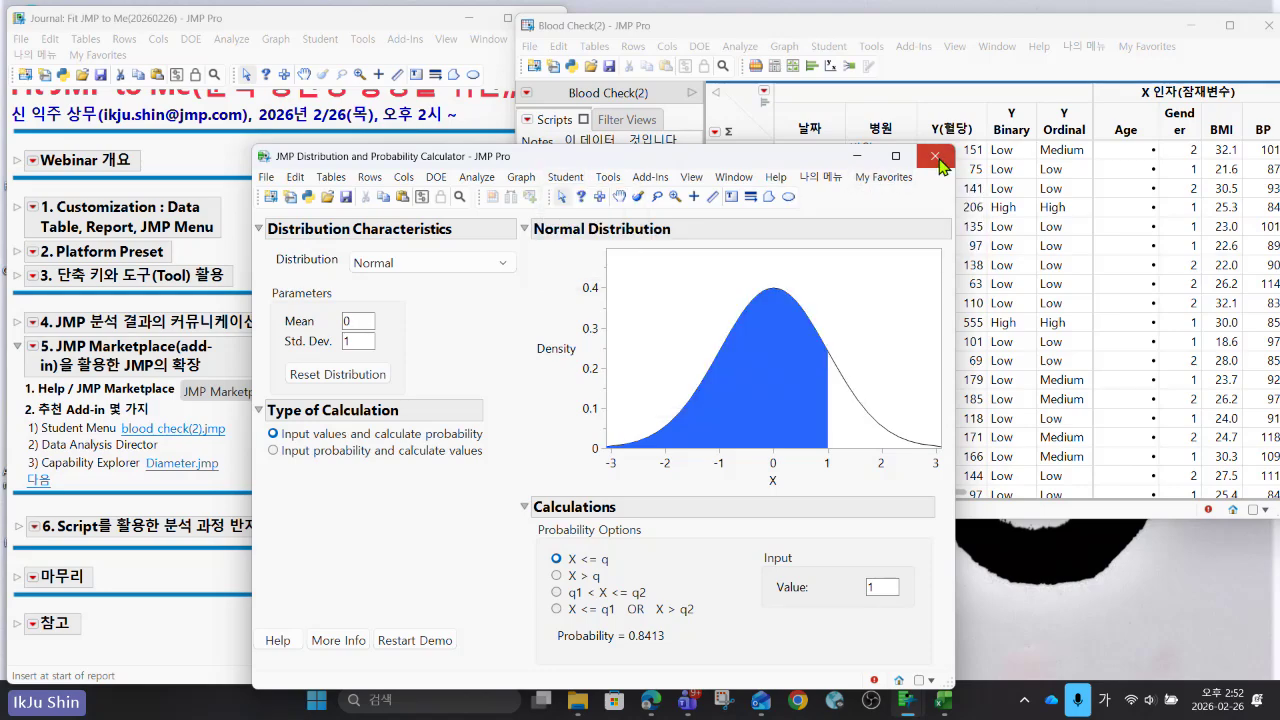
left_click(935, 157)
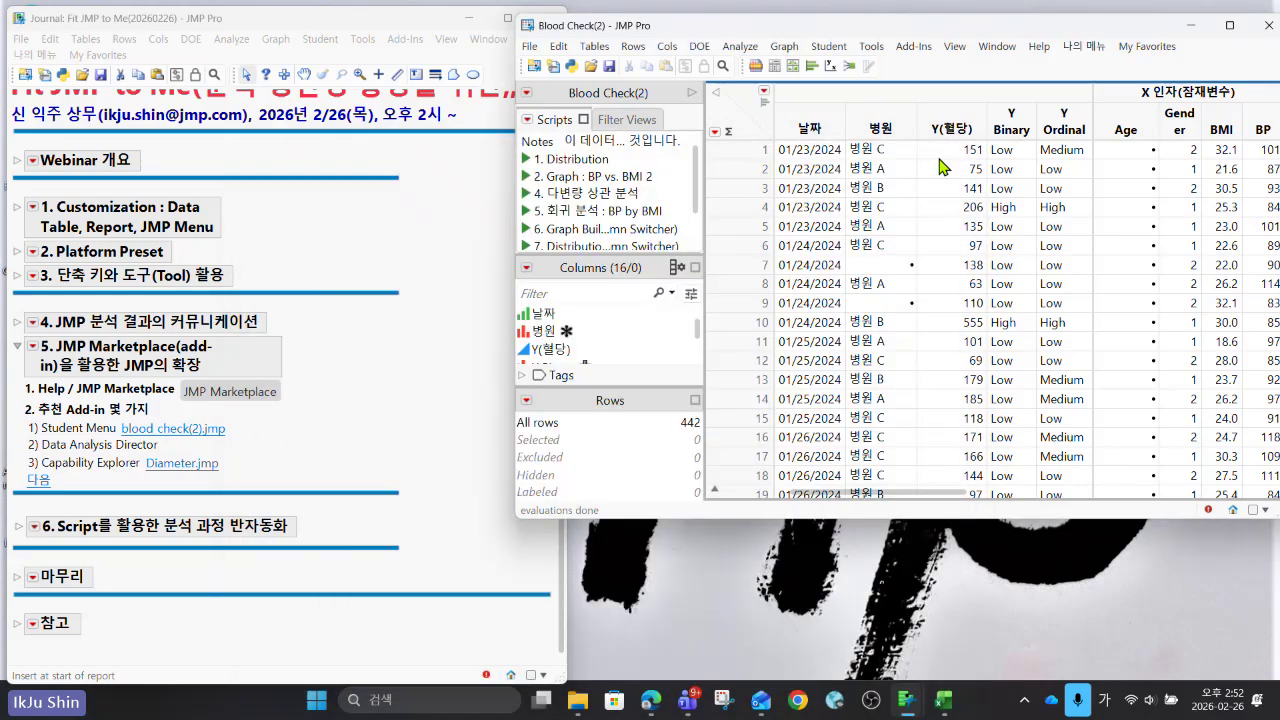
Point out the journal's Data Analysis Director entry, launch Data Analysis Director 19 from the Blood Check(2) table, and maximize its window.
left_click(104, 450)
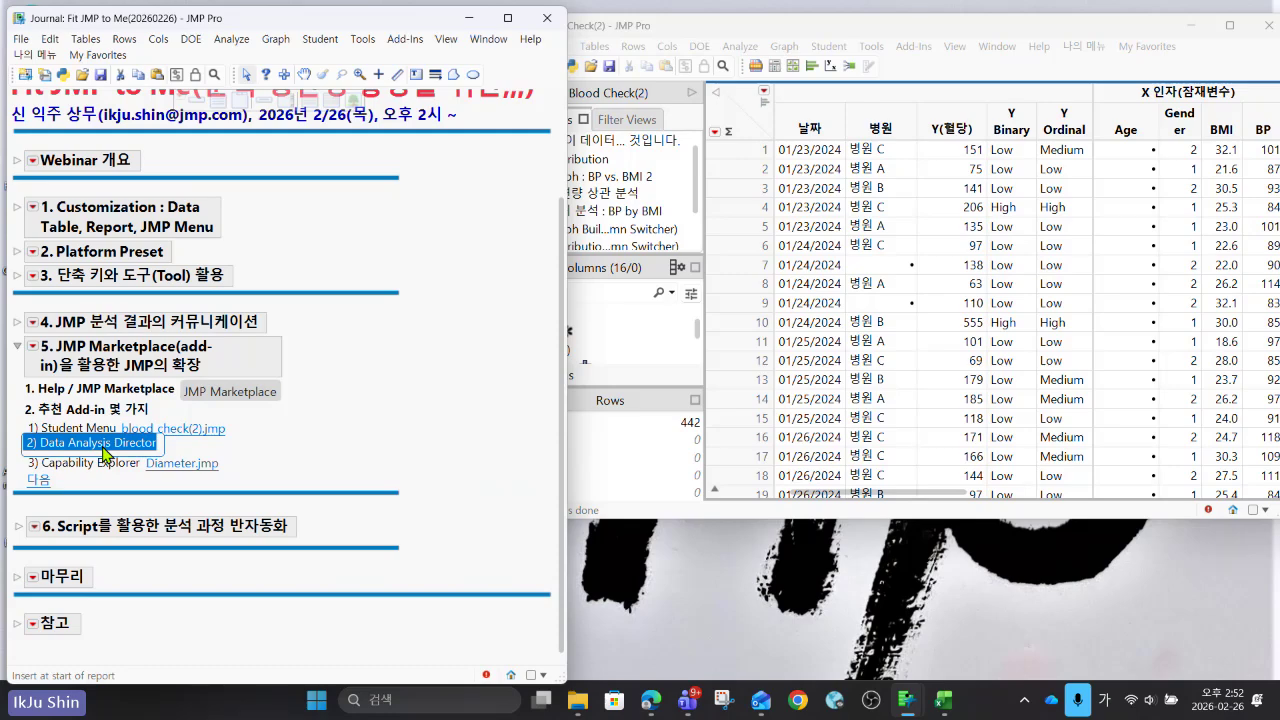
left_click(914, 57)
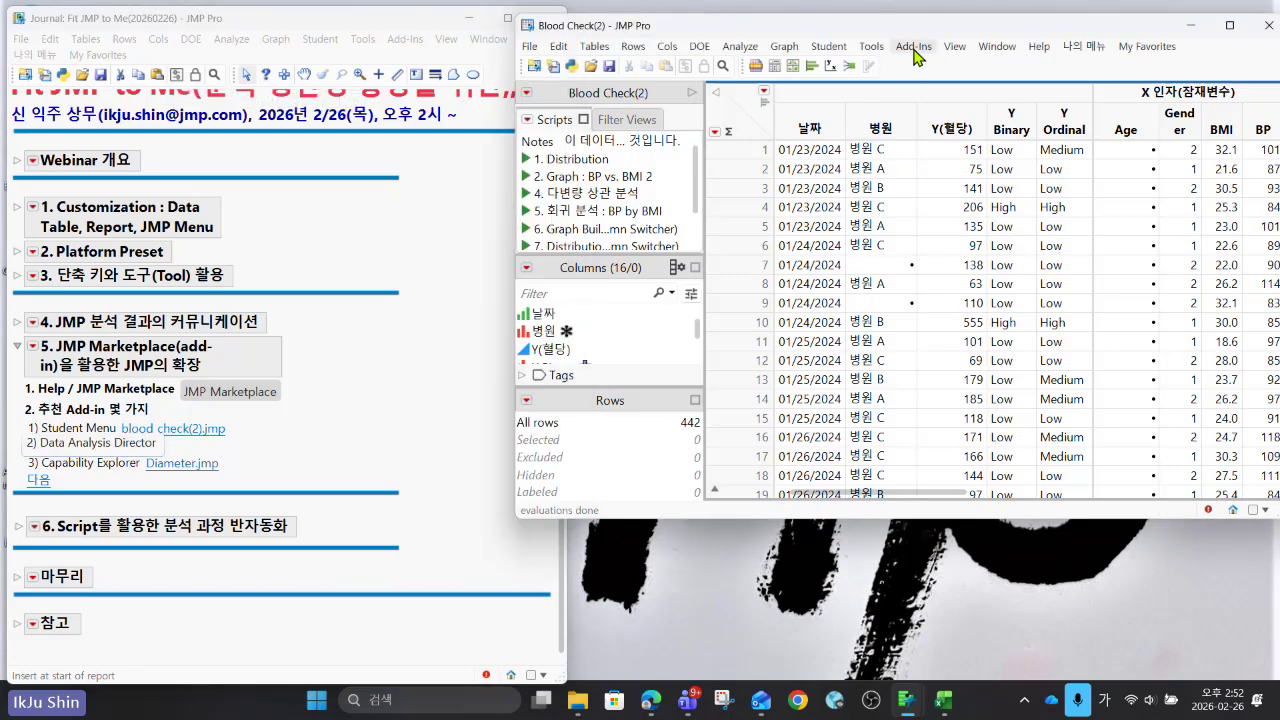
left_click(914, 47)
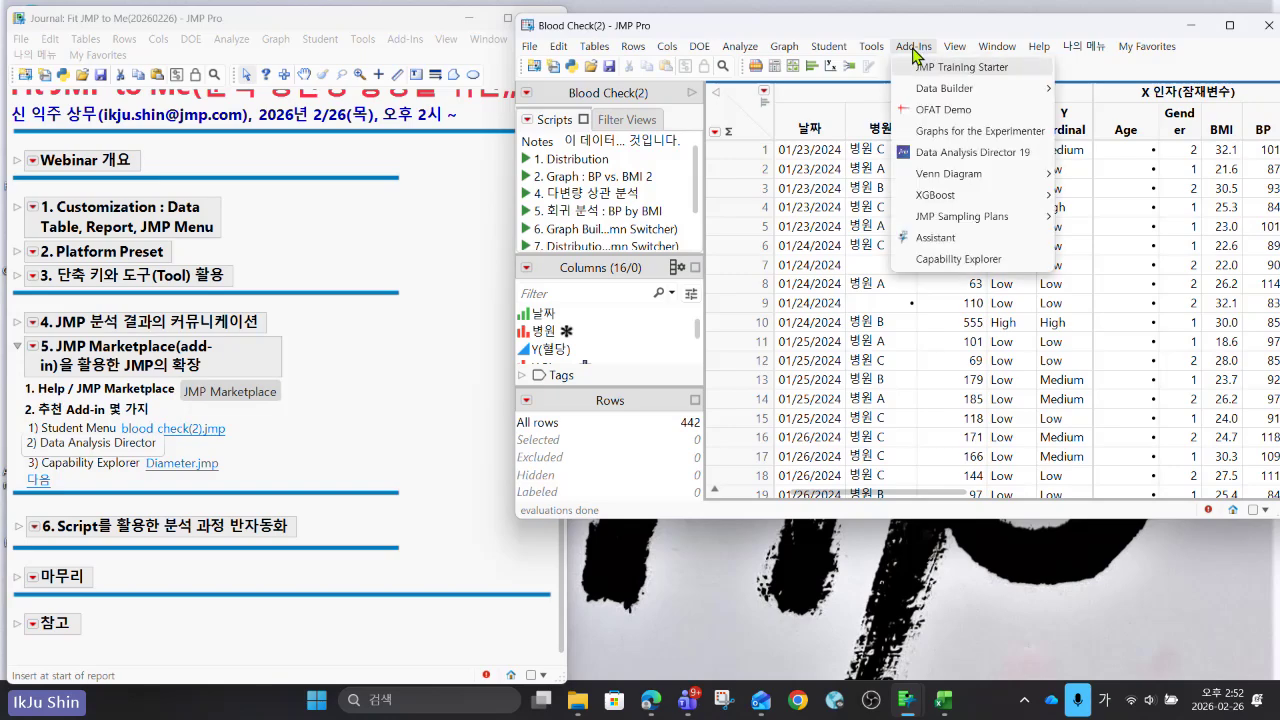
left_click(948, 156)
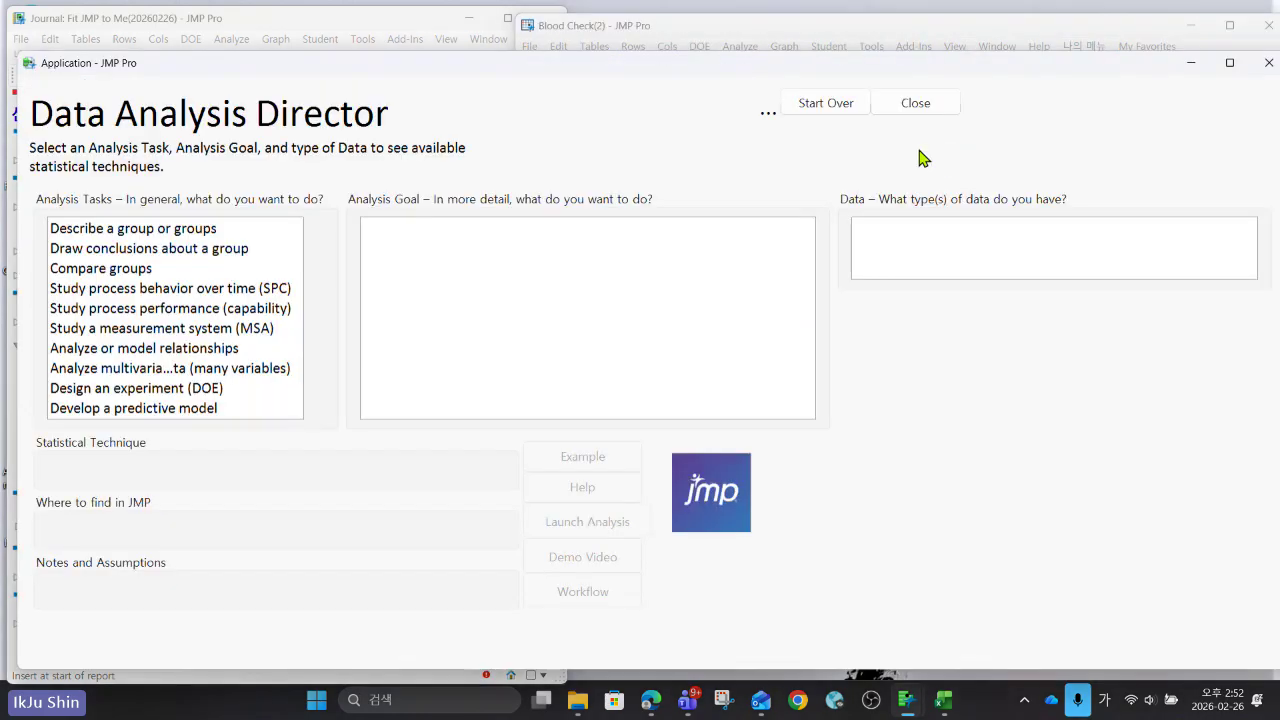
double_click(831, 62)
left_click_drag(900, 23, 928, 262)
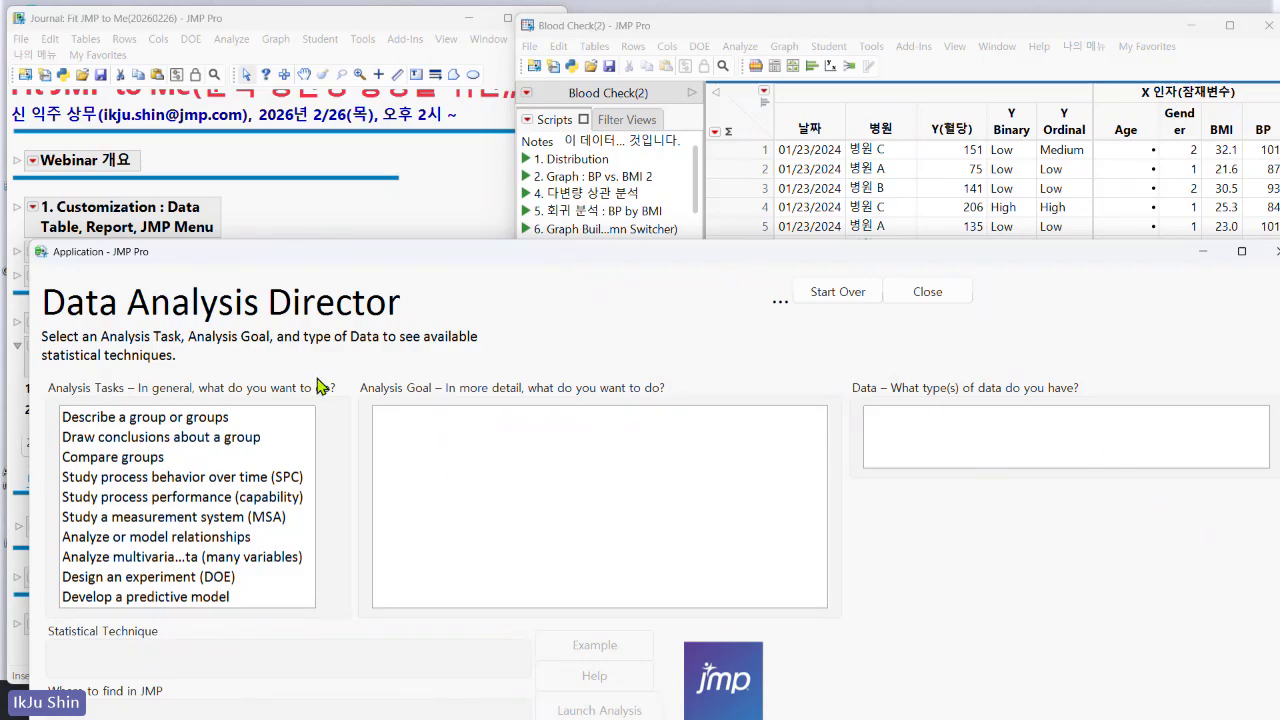
left_click(1241, 251)
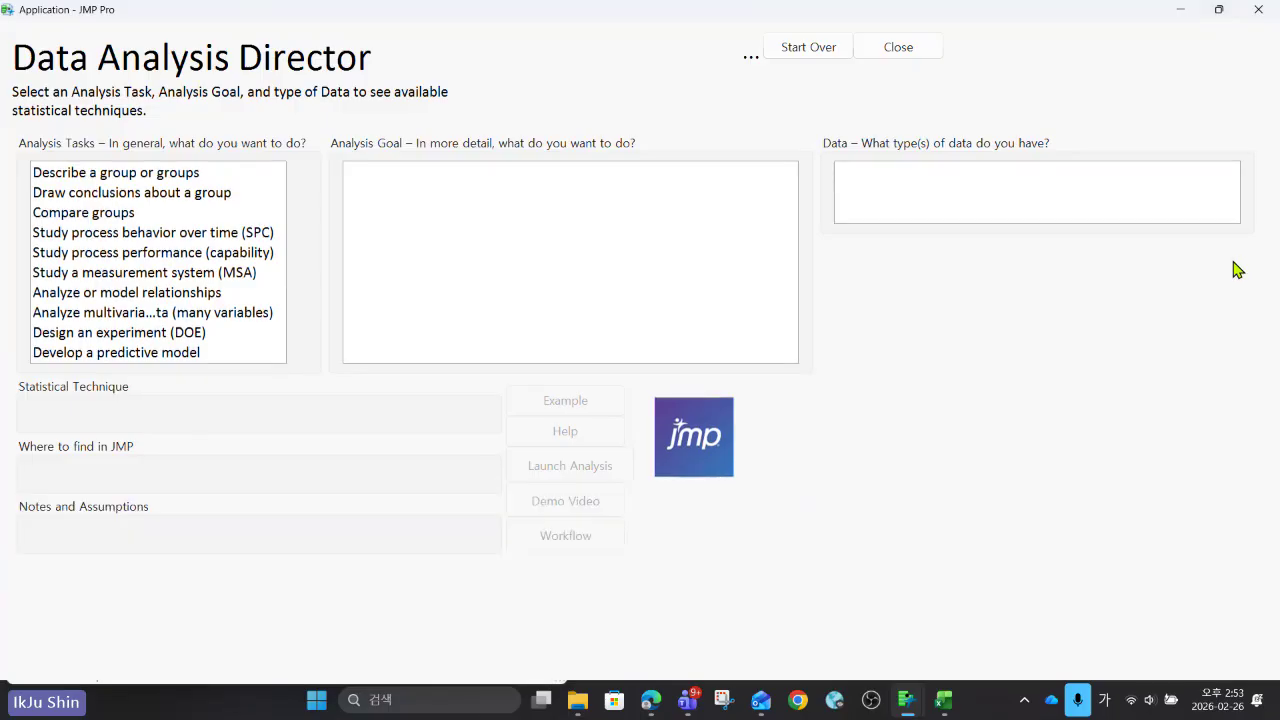
Choose Compare groups with the goal "Compare means of two or more independent populations", and preview the Fit Y by X launch dialog without running it.
left_click(195, 334)
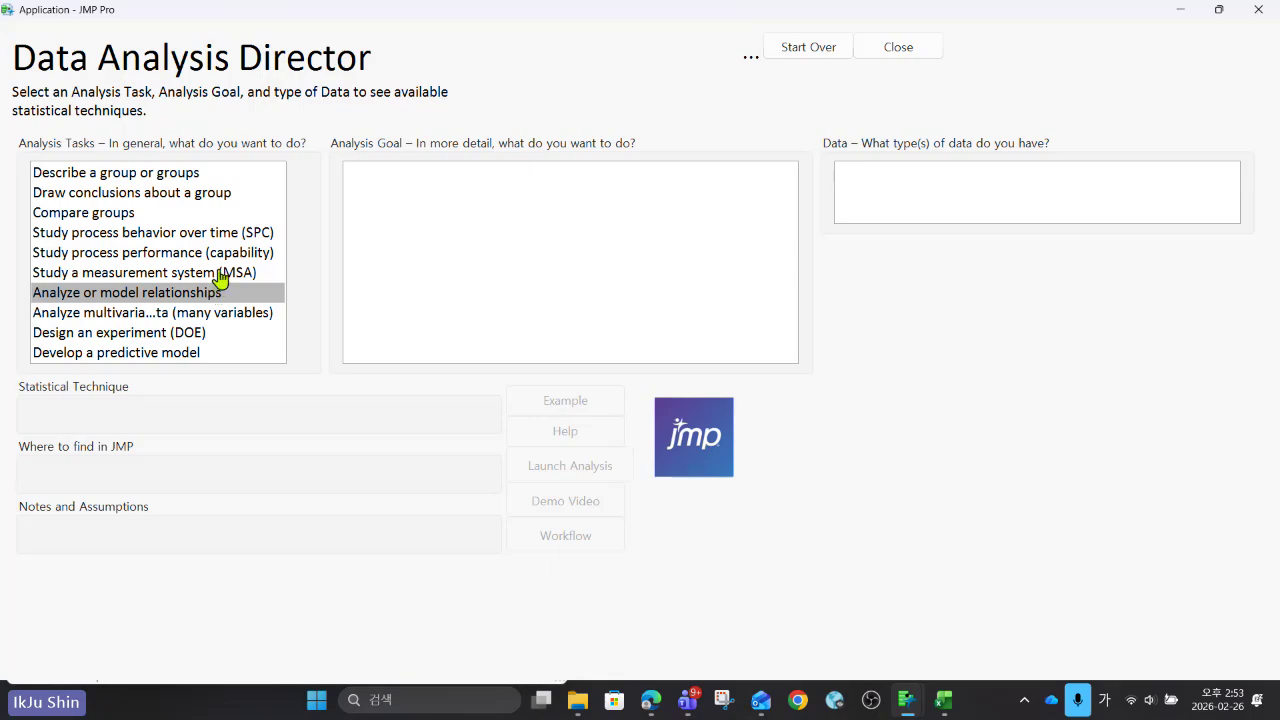
left_click(222, 214)
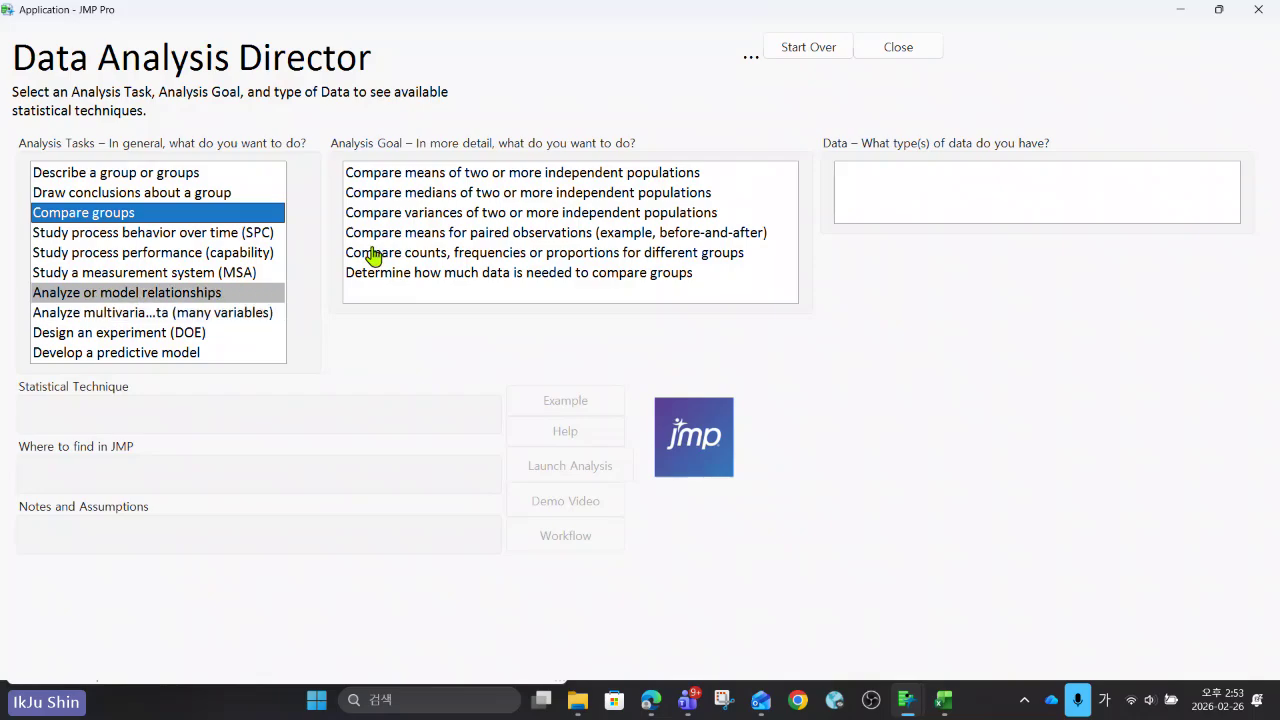
left_click(405, 174)
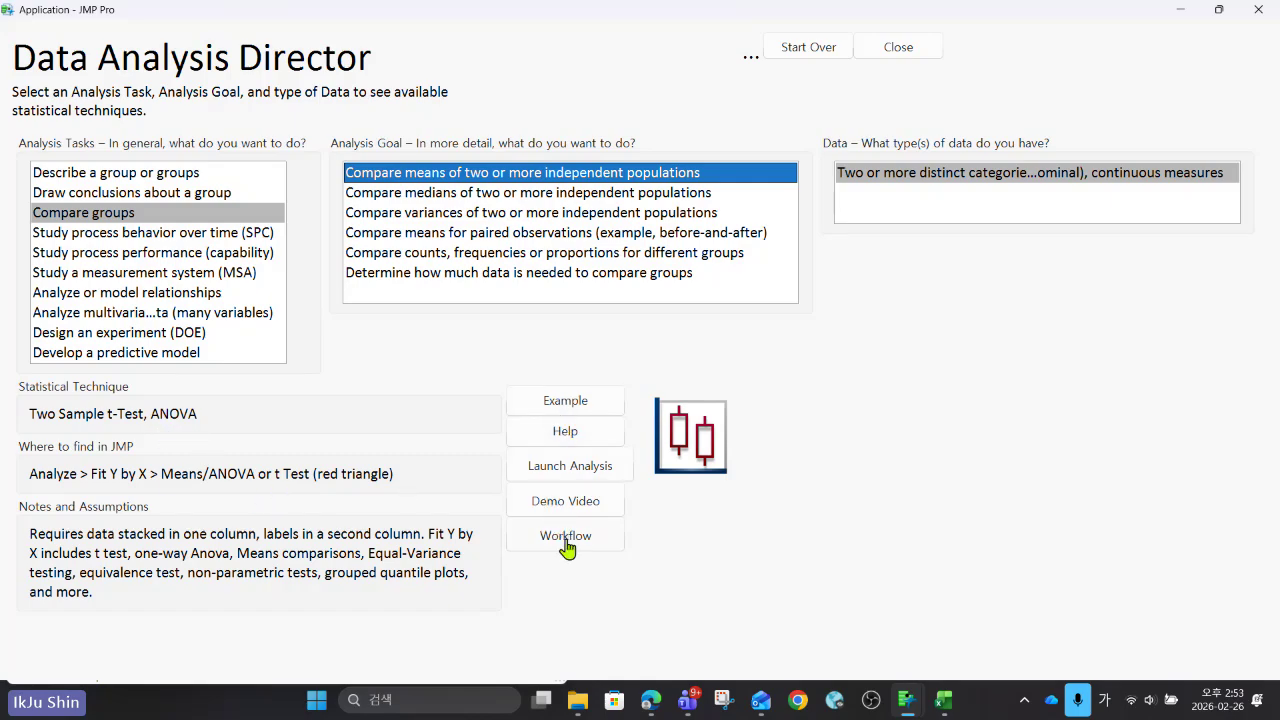
left_click(580, 470)
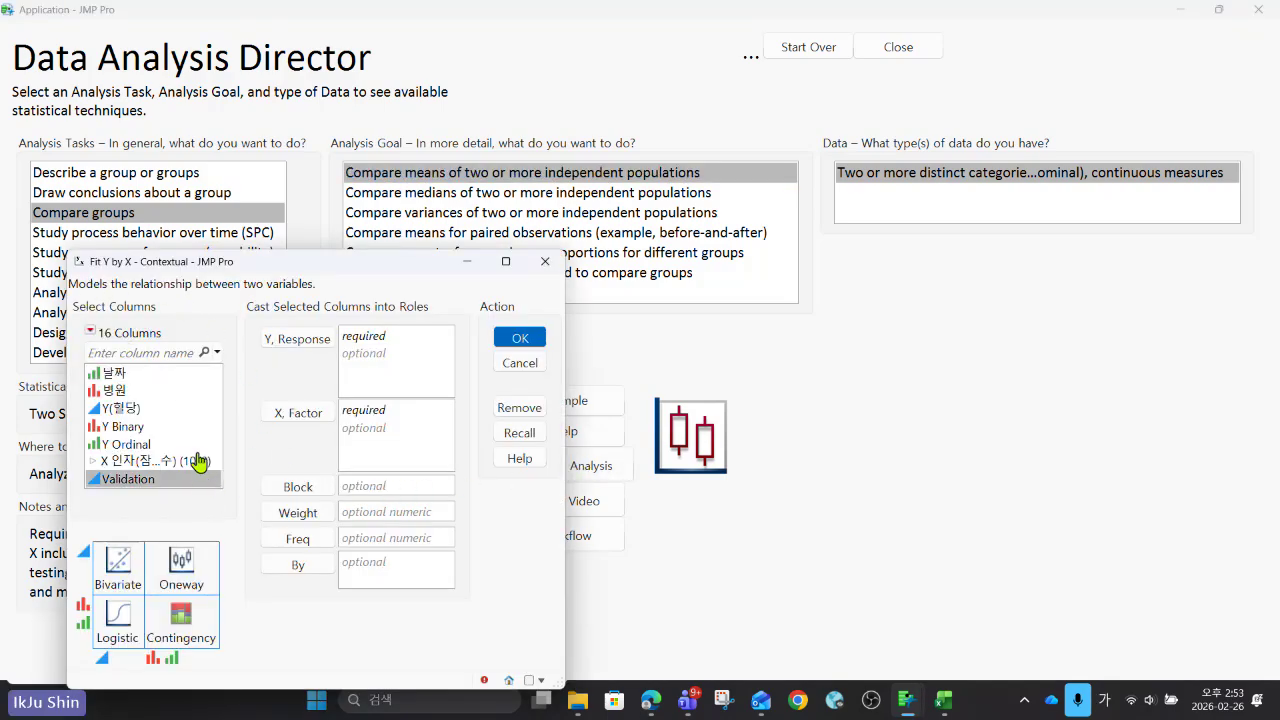
left_click(545, 261)
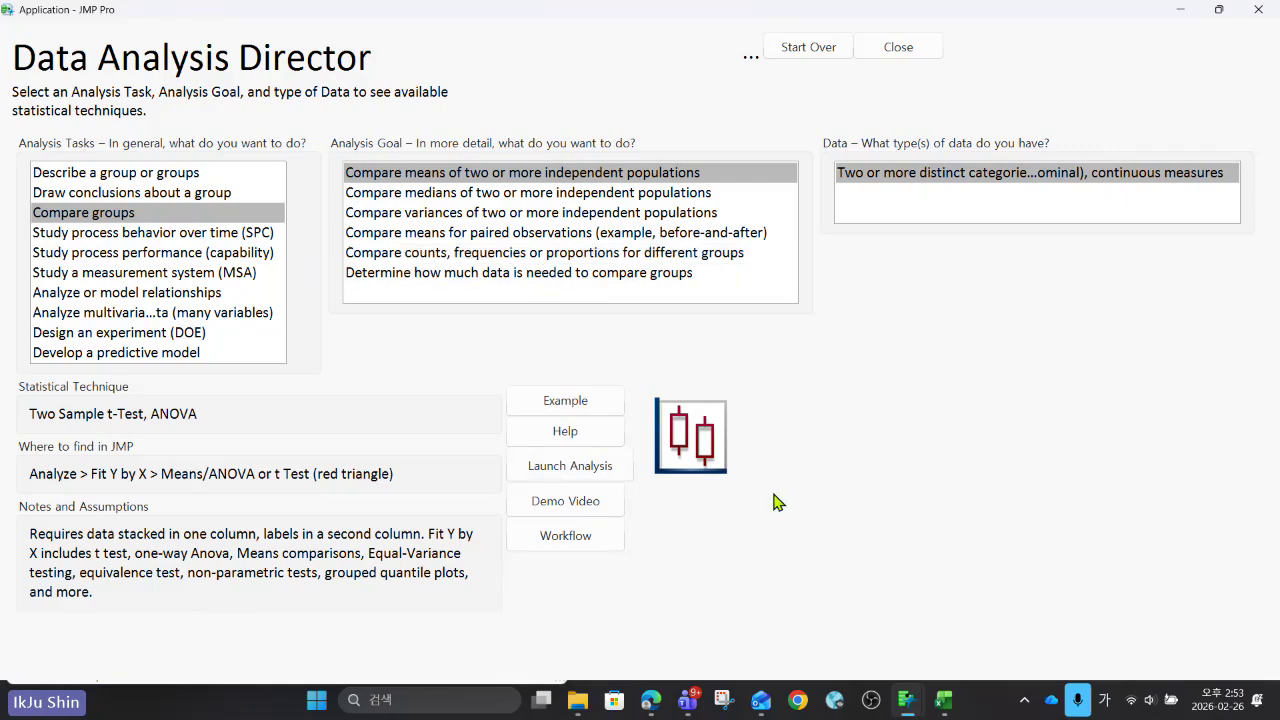
Open the technique's demo video page, briefly play the two-sample t test video, and close the page and minimize the browser.
left_click(577, 509)
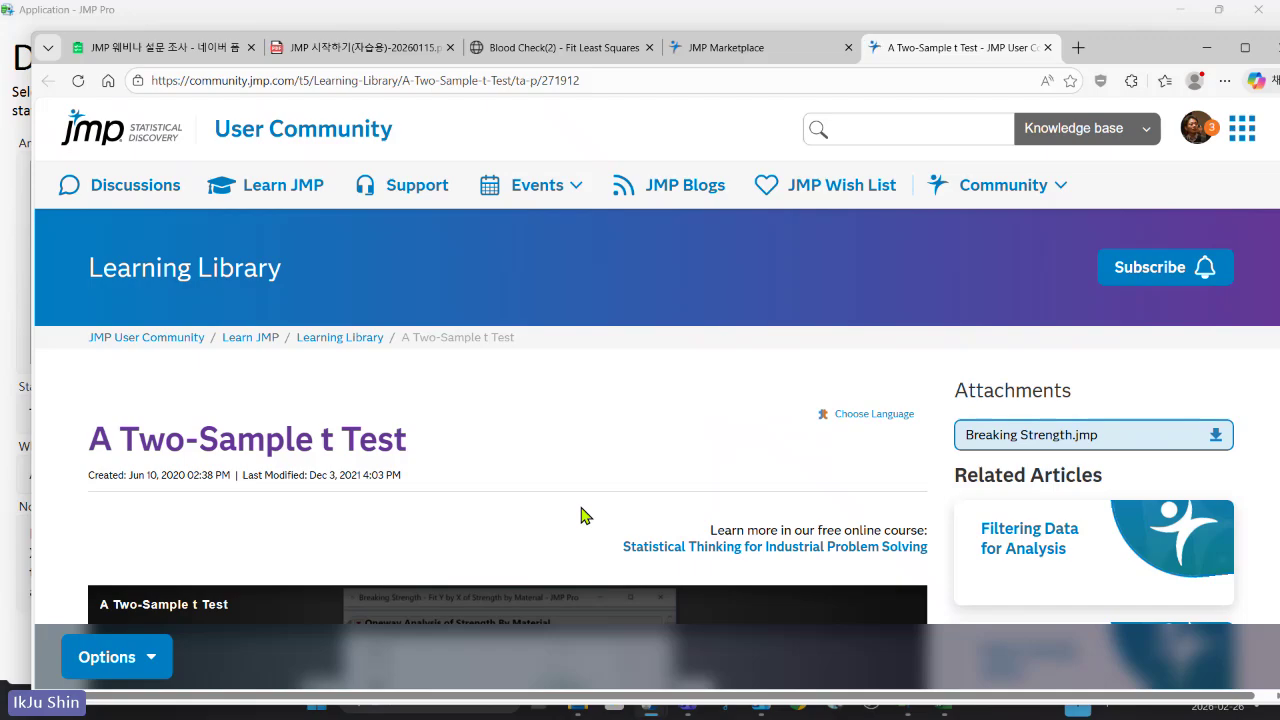
scroll(577, 517, "down", 4)
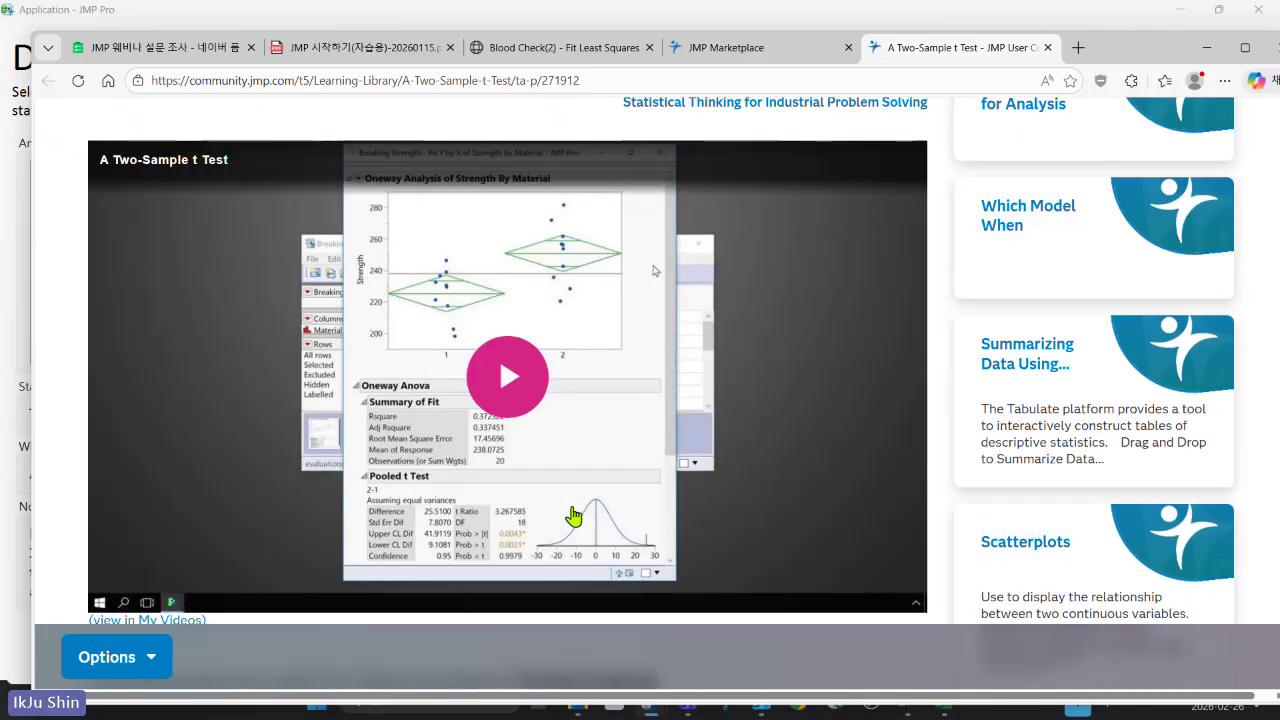
scroll(573, 515, "down", 2)
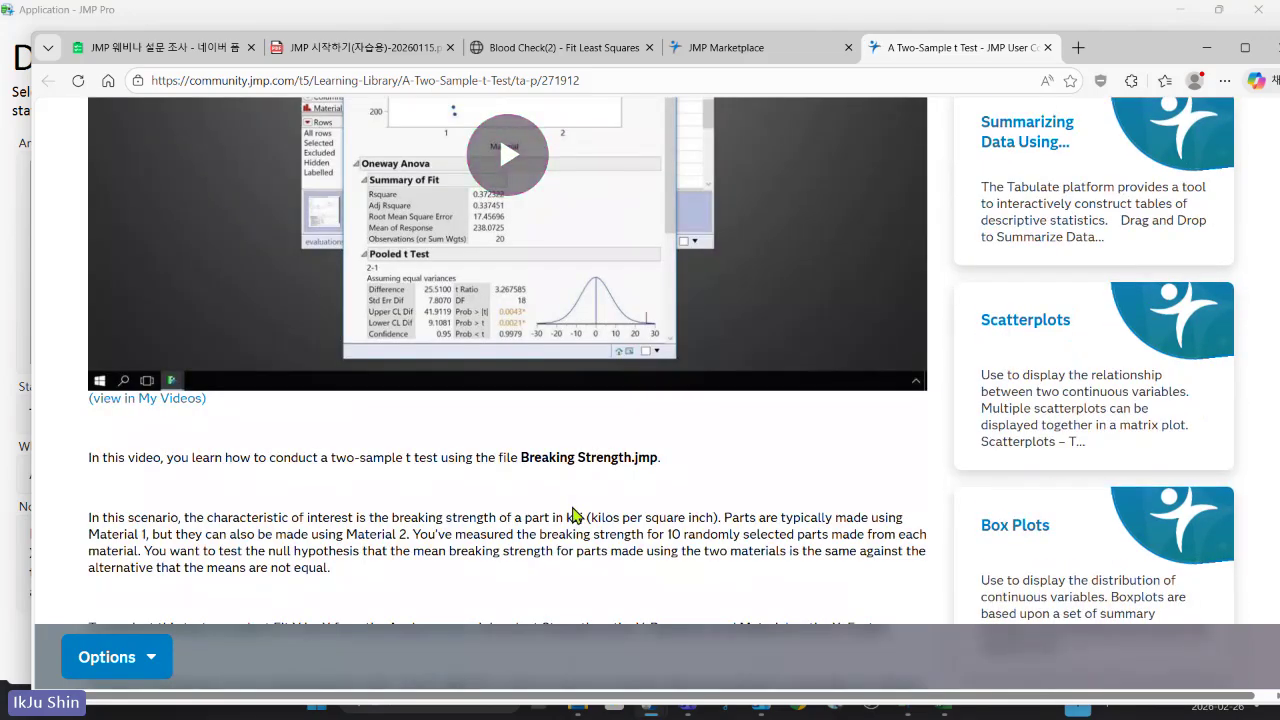
scroll(572, 515, "up", 6)
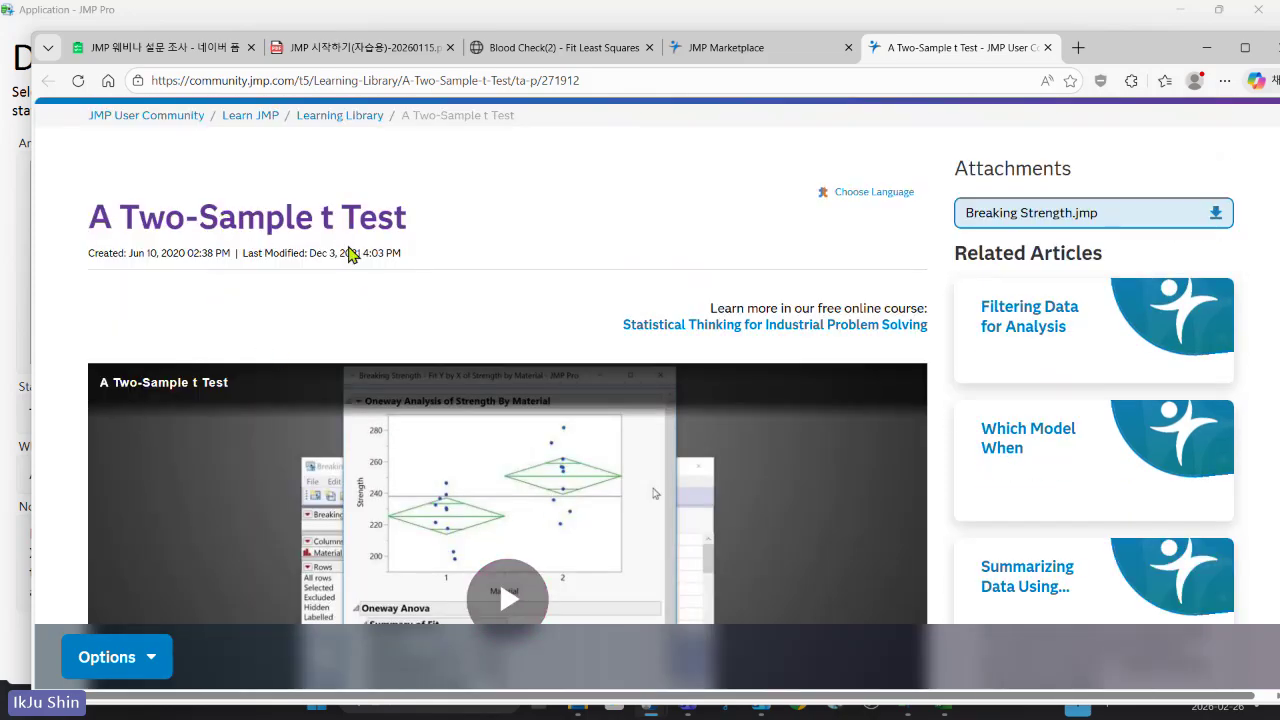
scroll(357, 283, "down", 2)
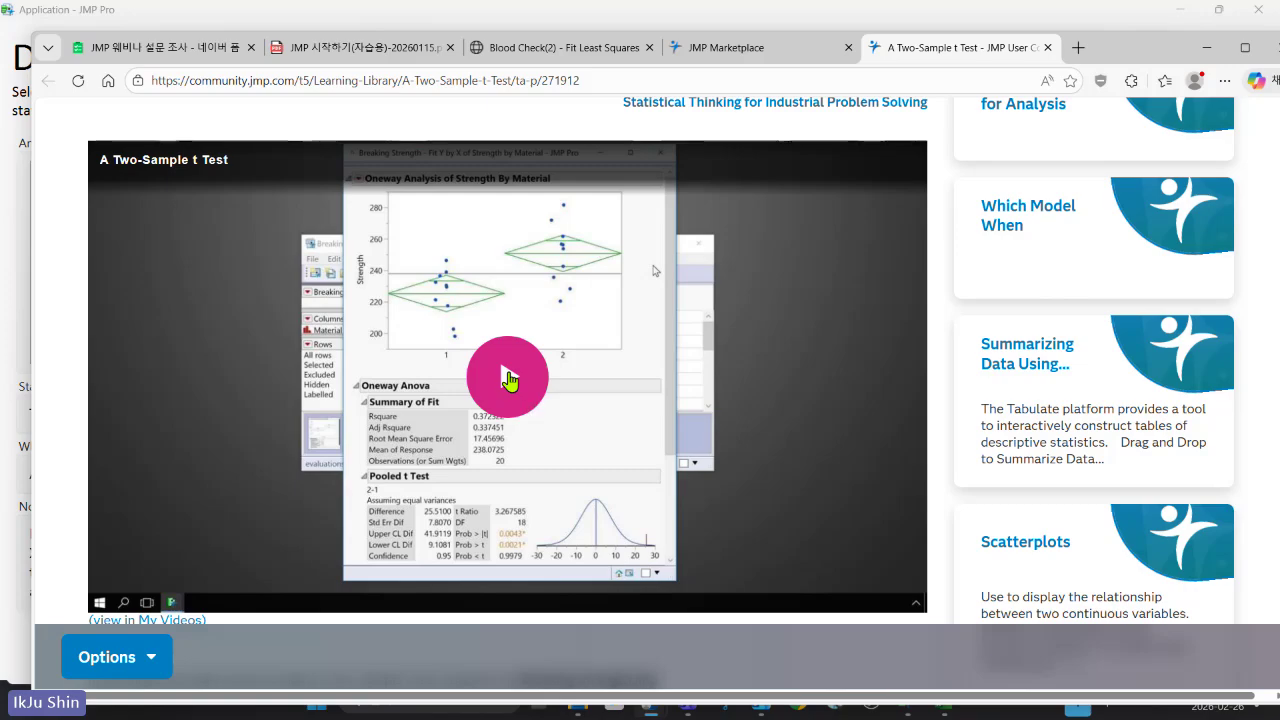
left_click(505, 382)
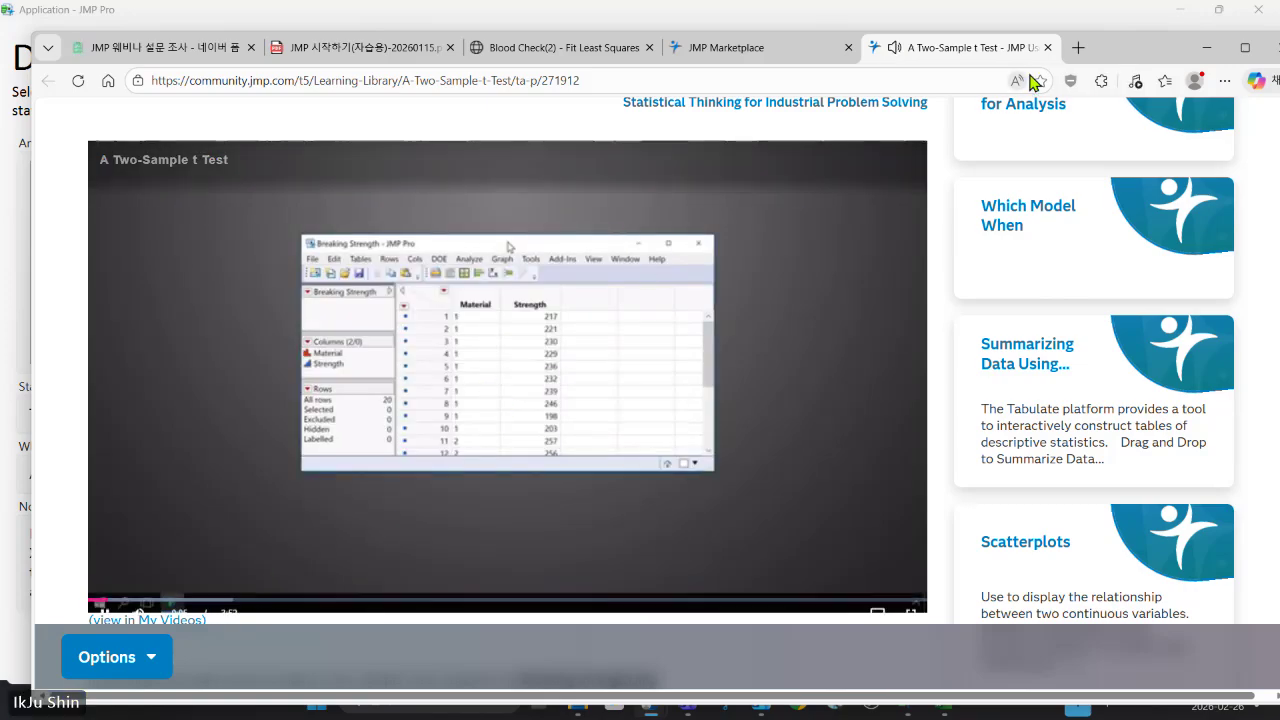
left_click(1047, 48)
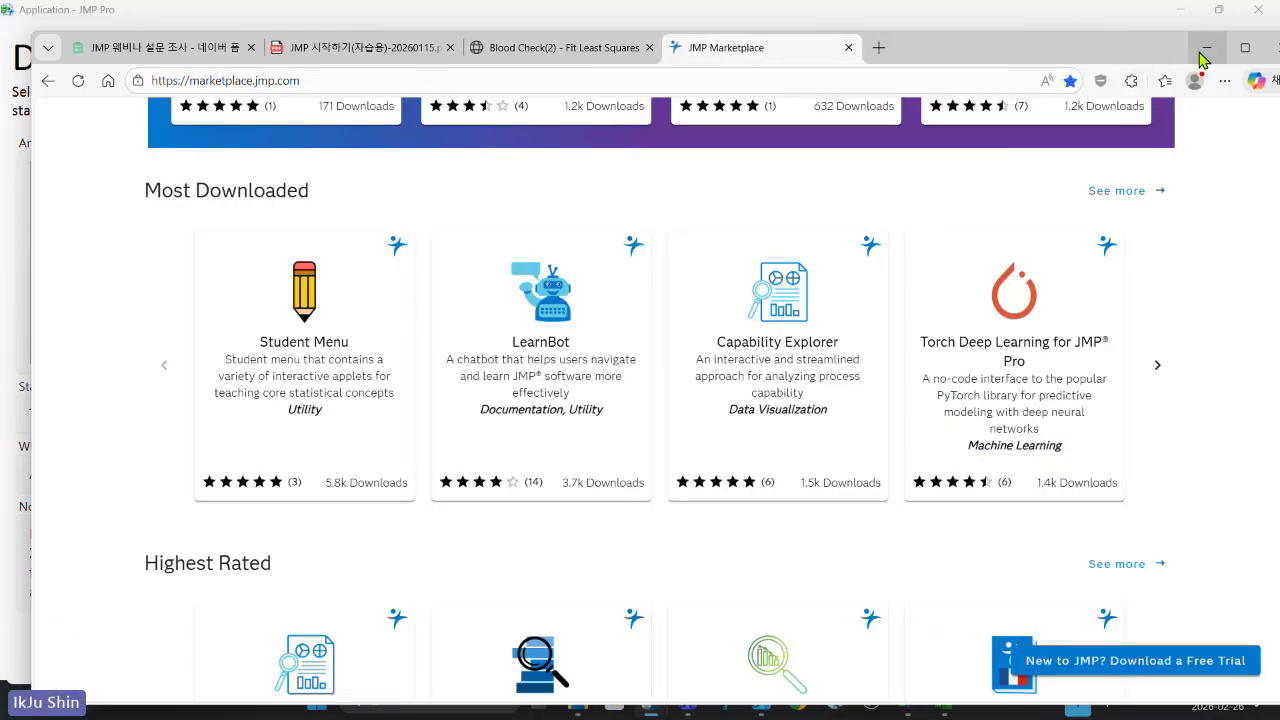
left_click(1204, 52)
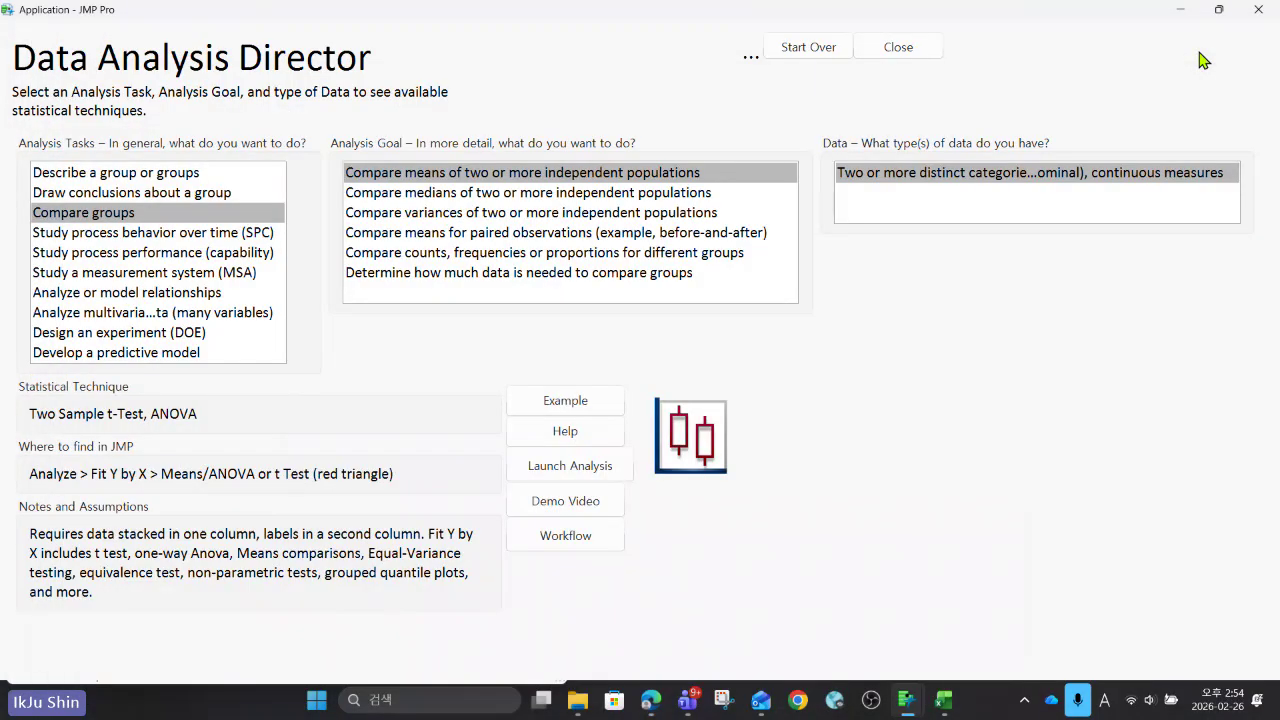
Close Data Analysis Director and the Blood Check(2) table without saving changes.
left_click(1257, 10)
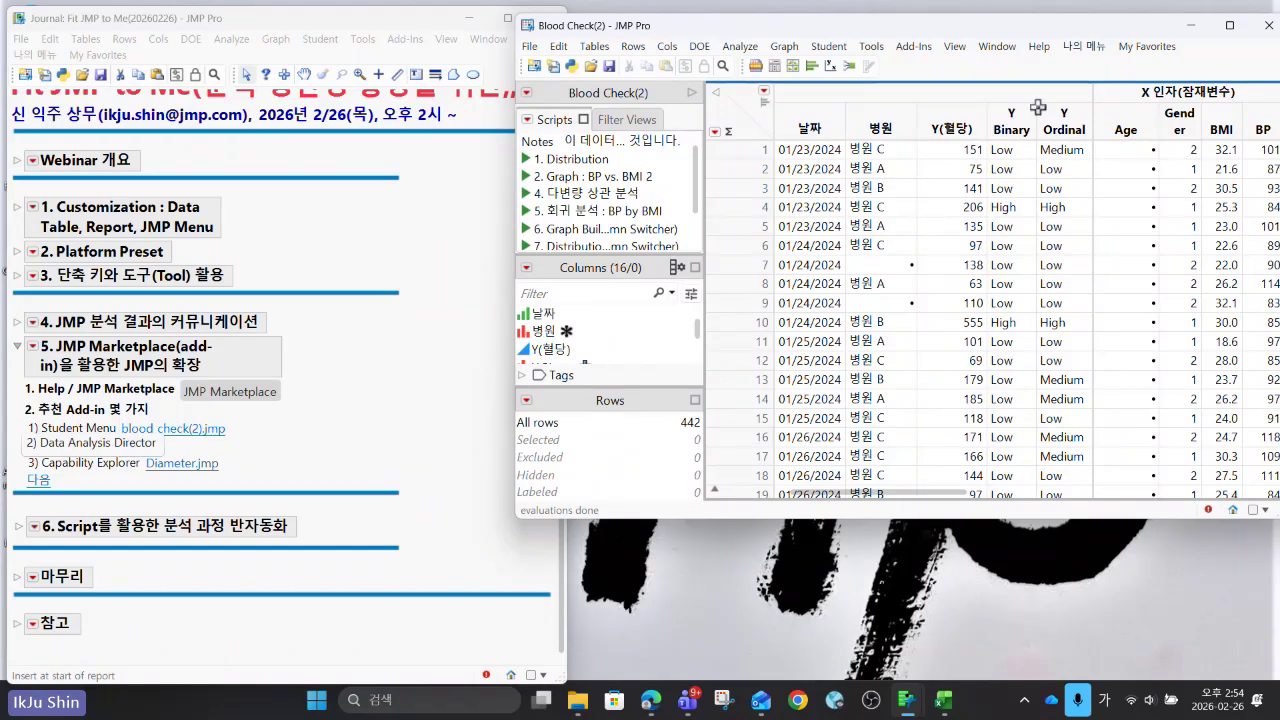
left_click(1264, 30)
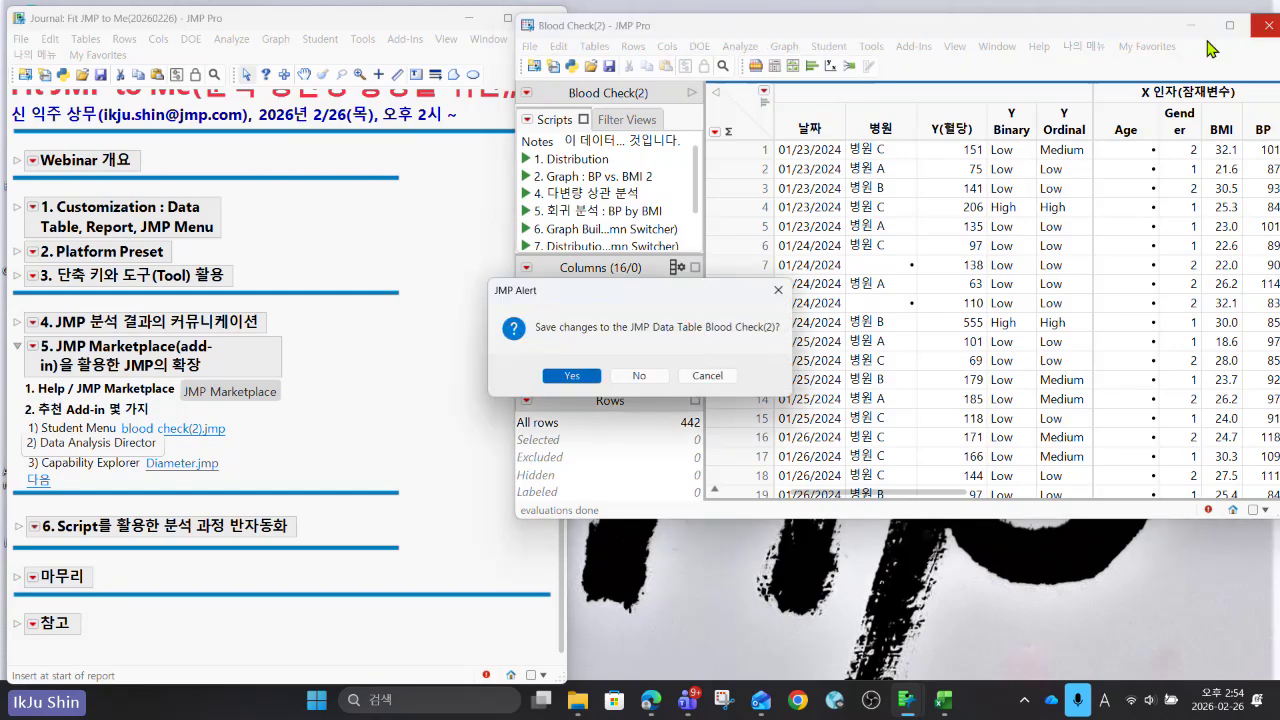
left_click(633, 378)
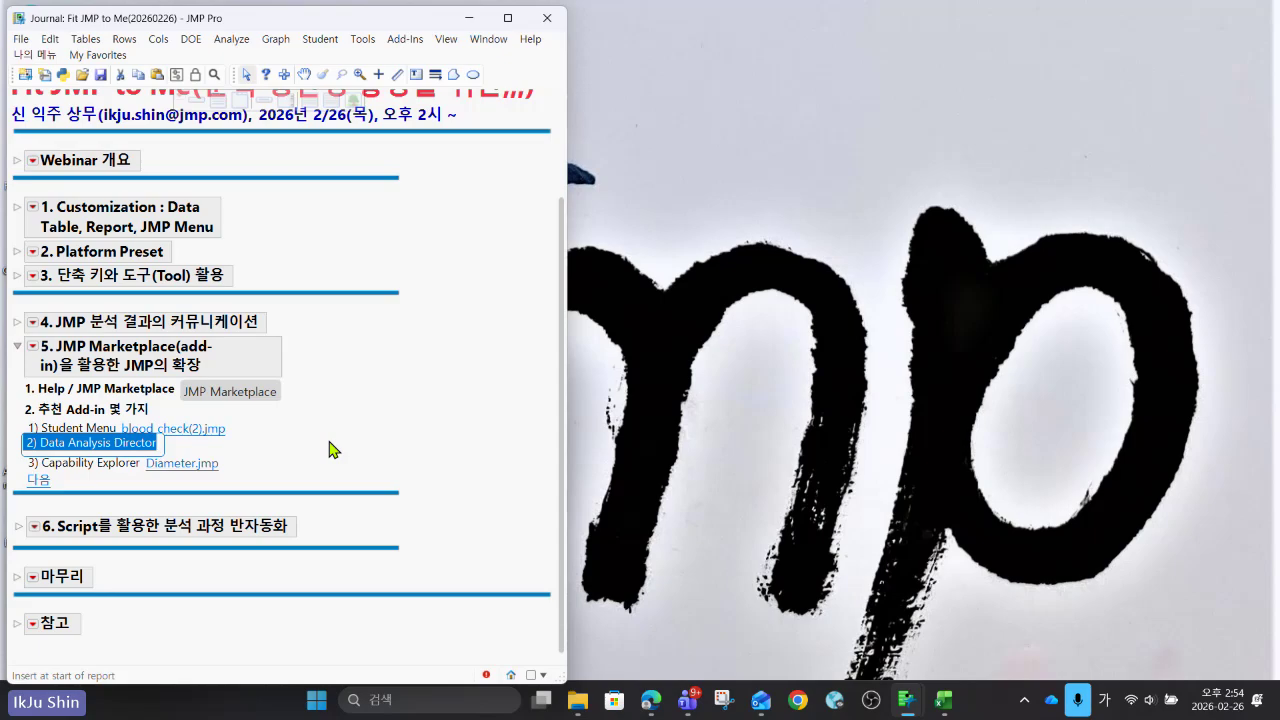
Point out the journal's Capability Explorer entry, open Diameter.jmp from it, and enlarge the table window.
left_click(91, 463)
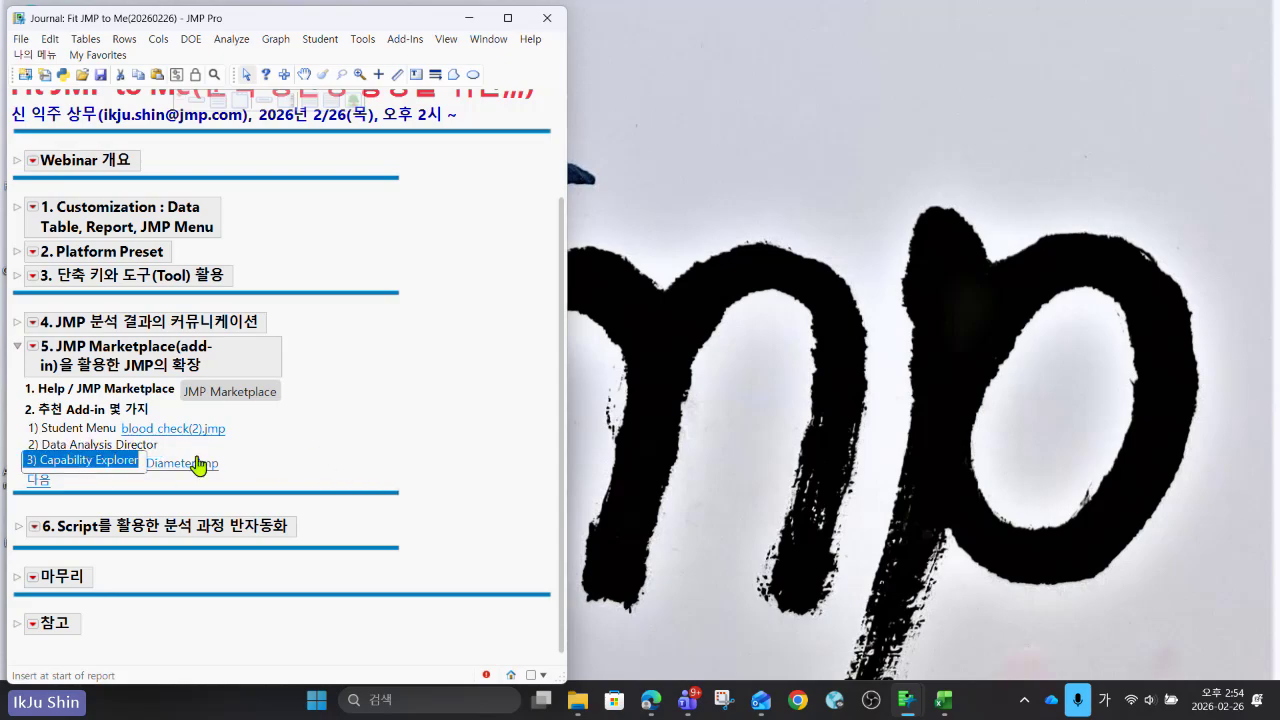
left_click(393, 437)
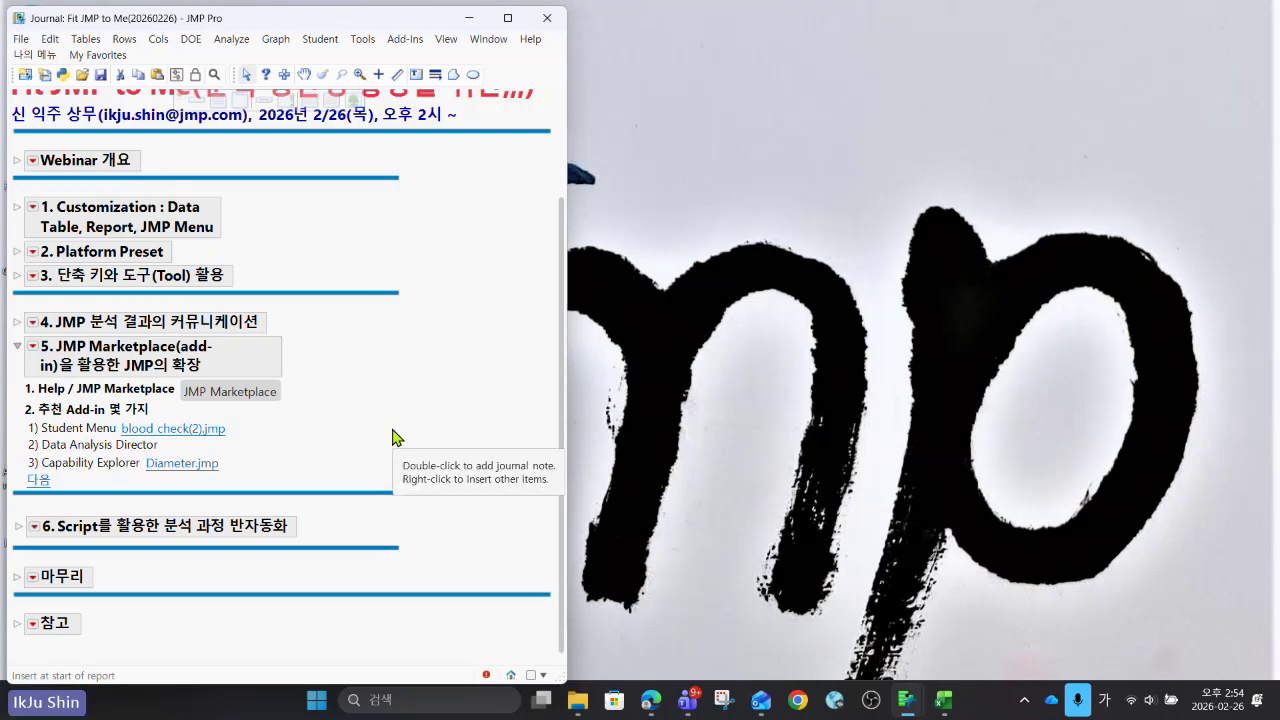
left_click(203, 466)
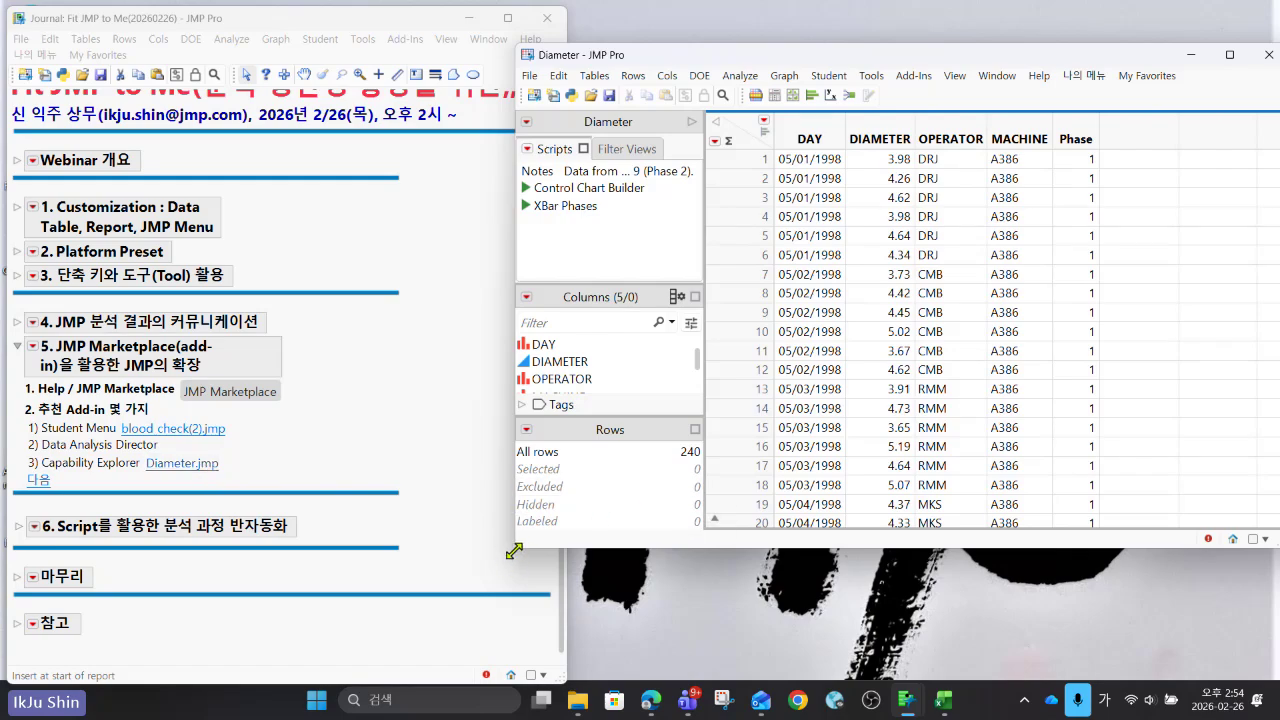
left_click_drag(513, 553, 484, 606)
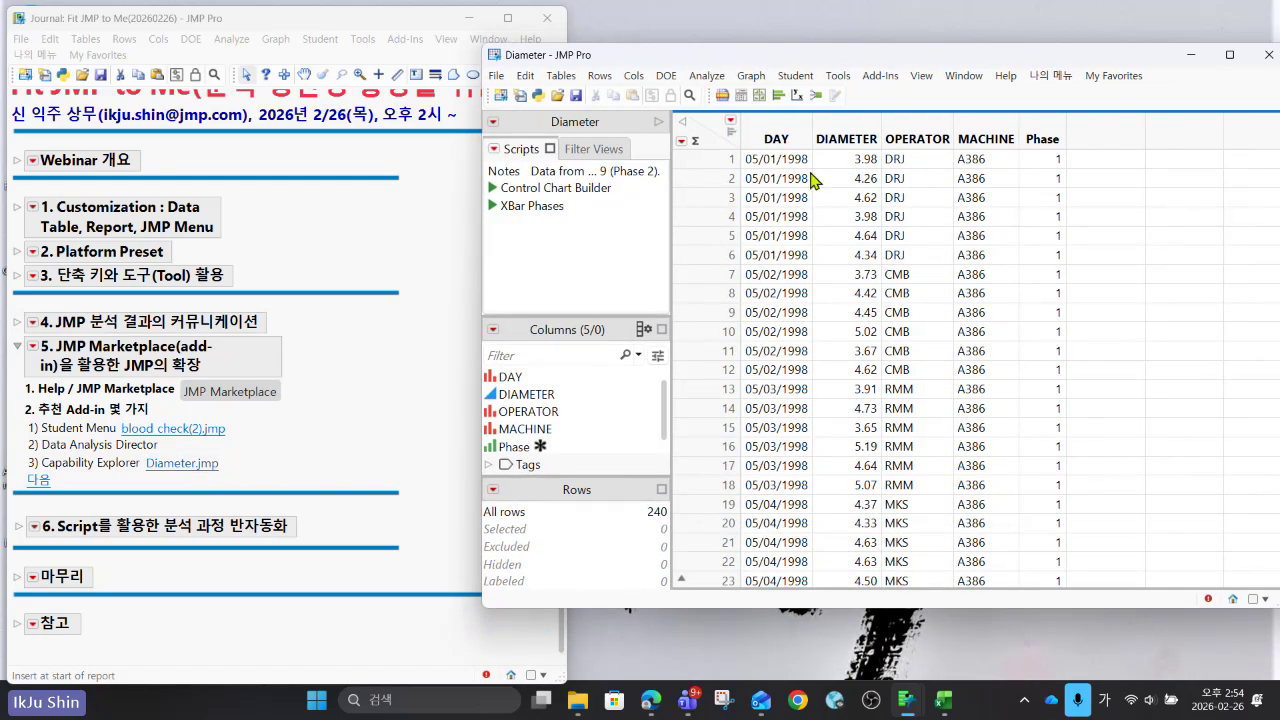
Display header graphs in the Diameter table and highlight the DIAMETER, OPERATOR and MACHINE columns in turn.
left_click(731, 132)
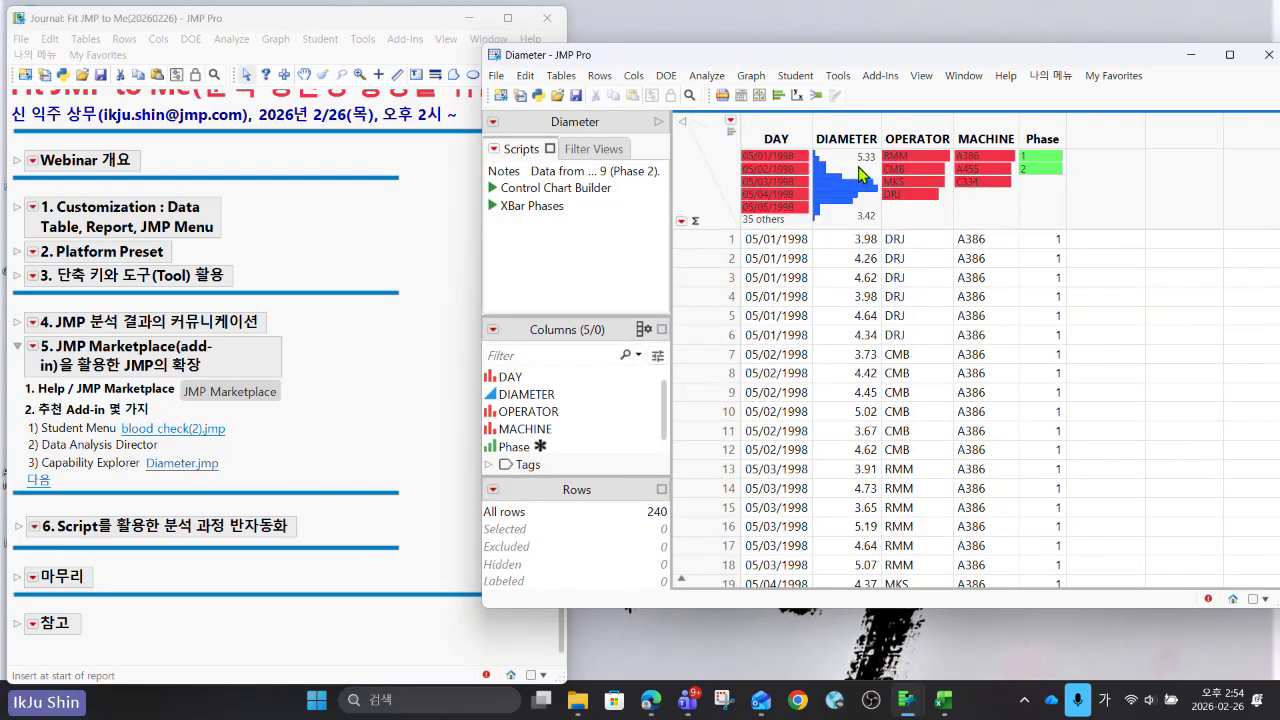
left_click(856, 130)
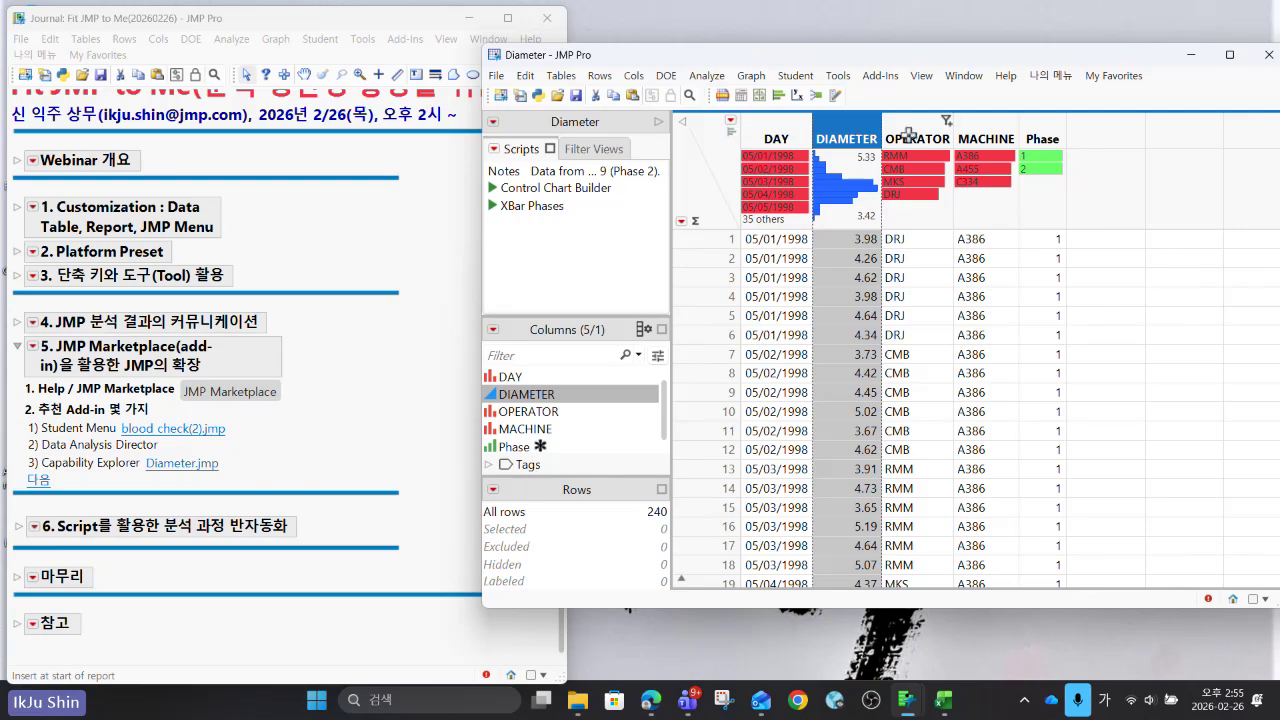
left_click(910, 136)
left_click(982, 136)
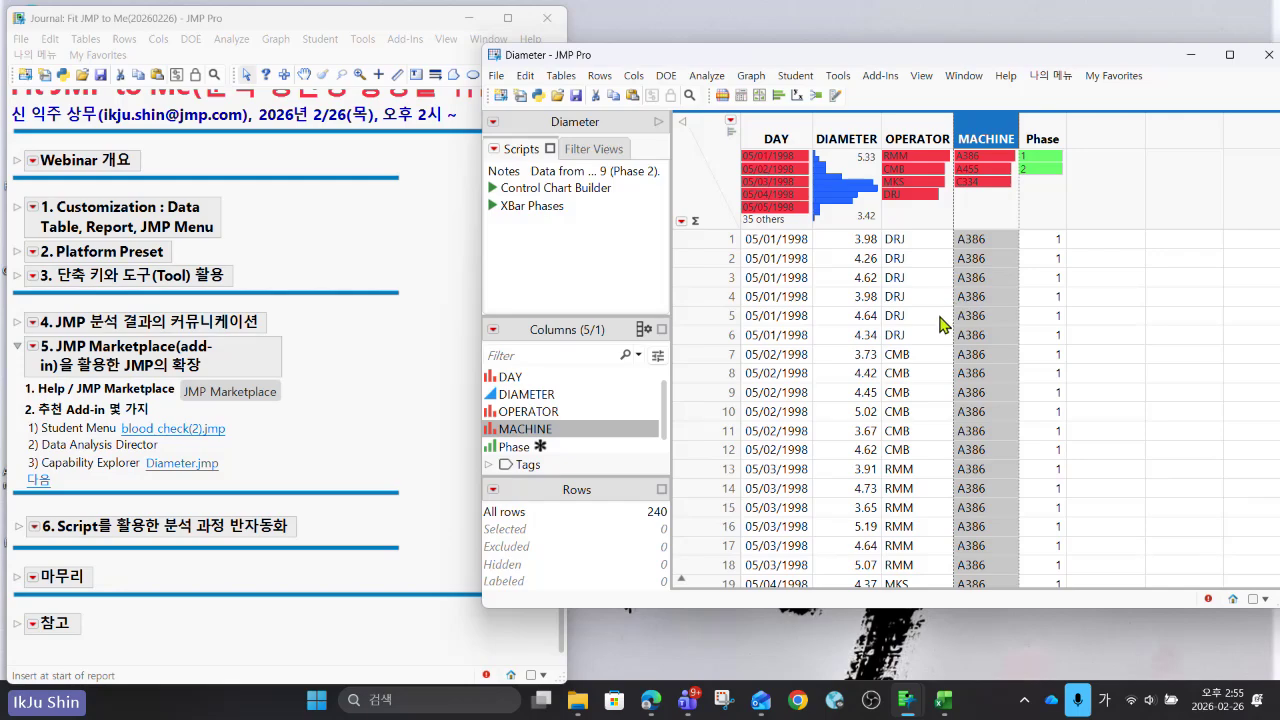
Point out the built-in Quality and Process analysis group for the Diameter table.
left_click(716, 84)
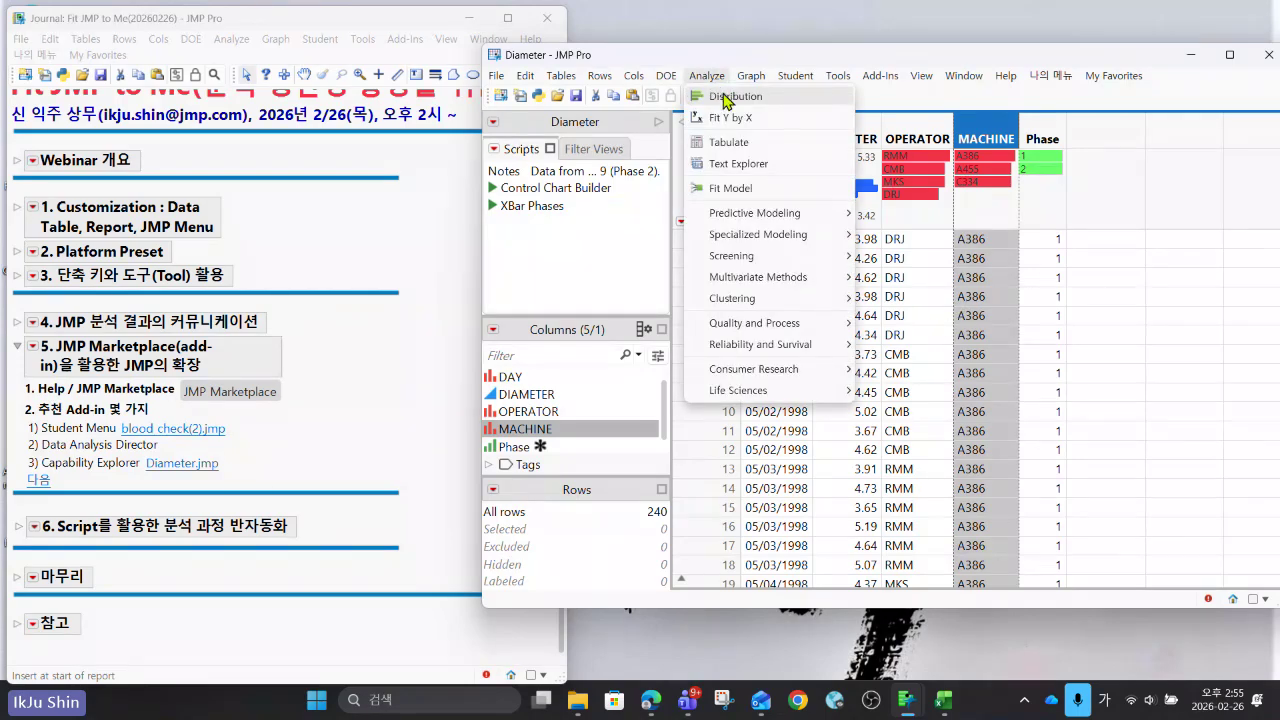
mouse_move(794, 328)
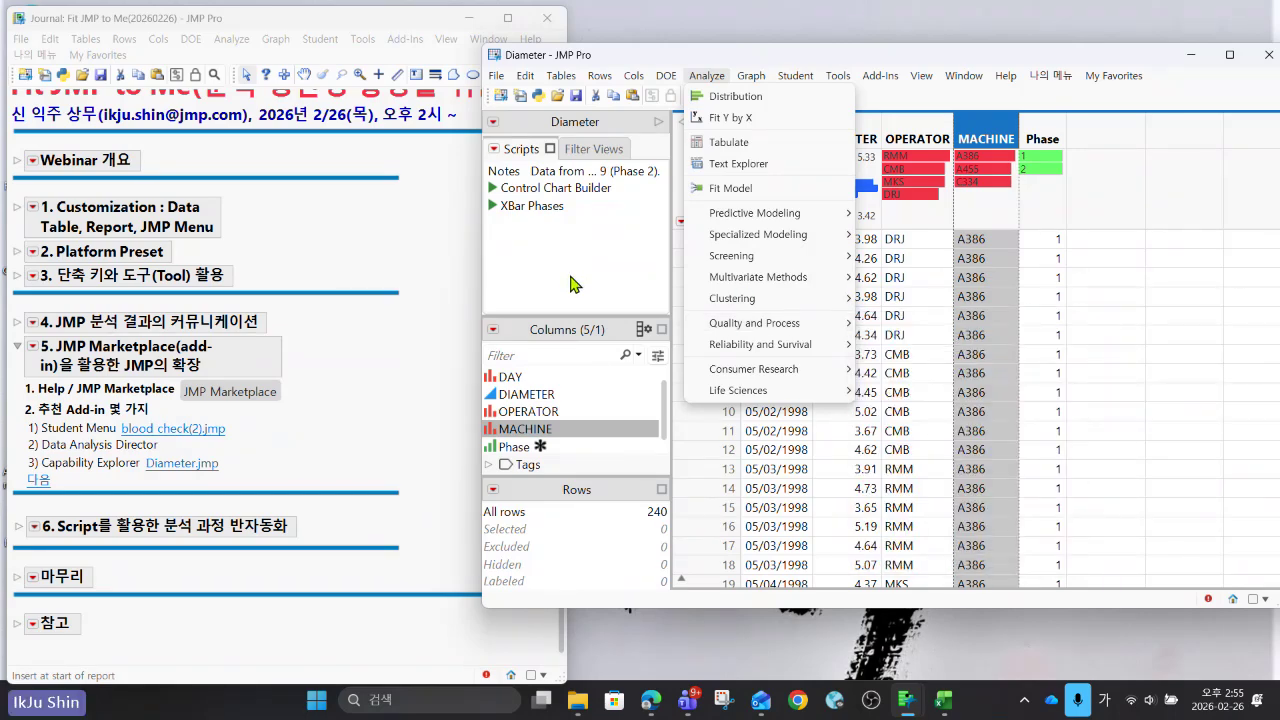
Launch the Capability Explorer add-in on the Diameter table and run a capability summary with DIAMETER as the variable.
left_click(81, 462)
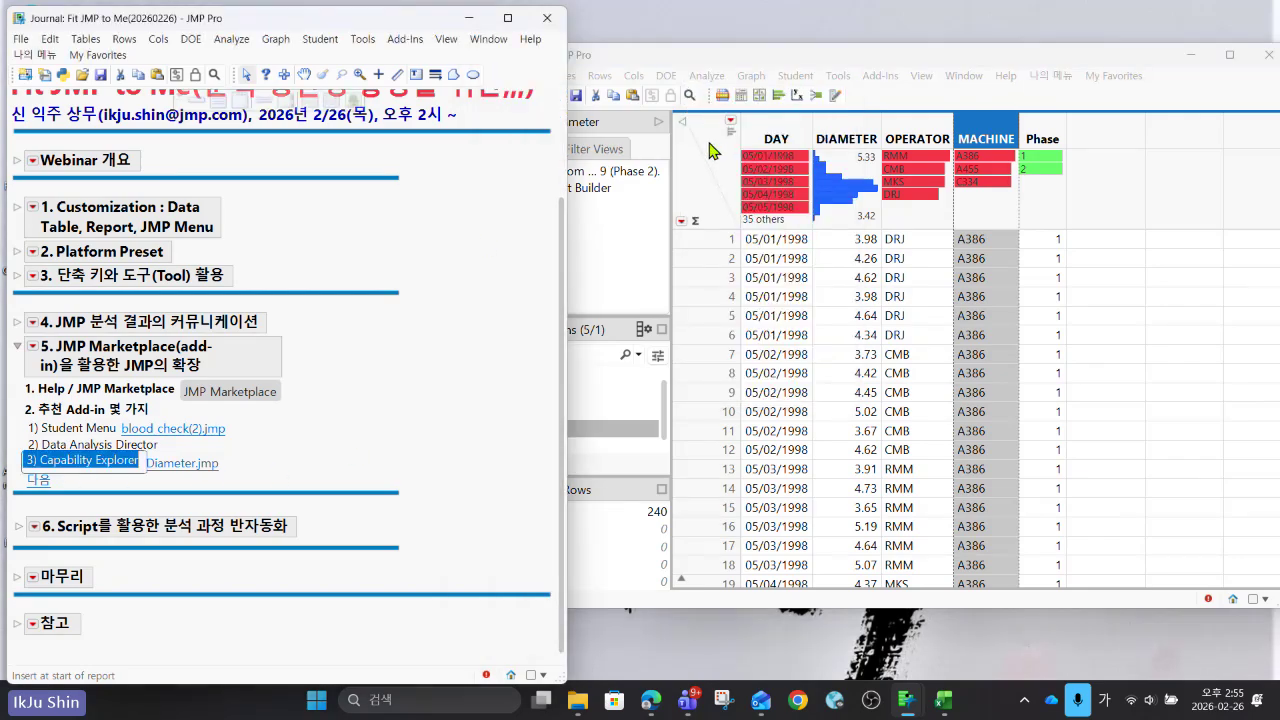
left_click(697, 185)
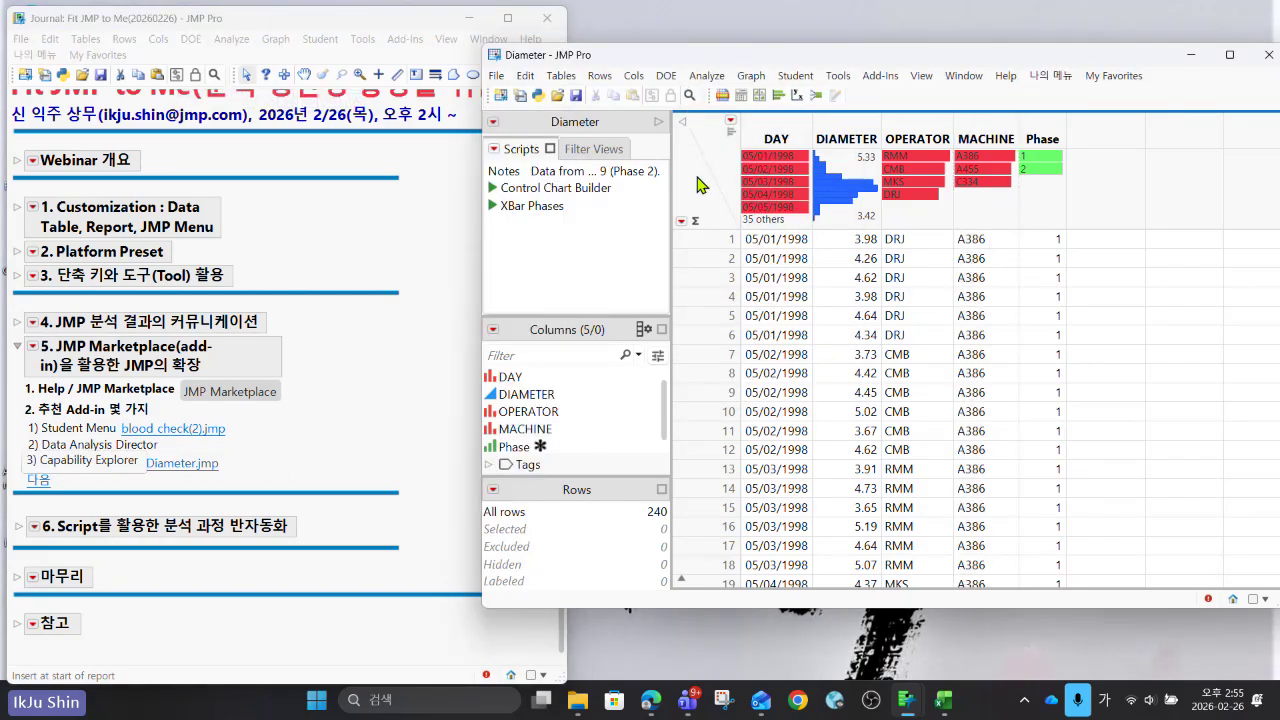
left_click(884, 78)
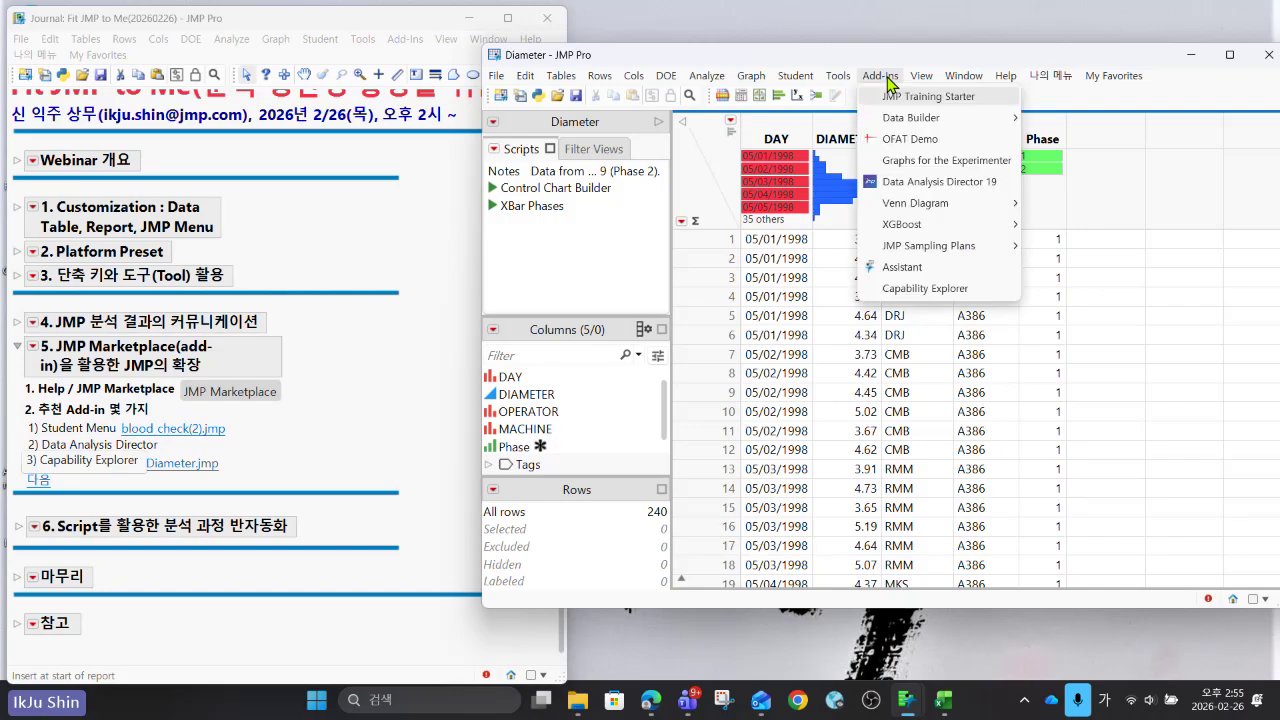
left_click(978, 293)
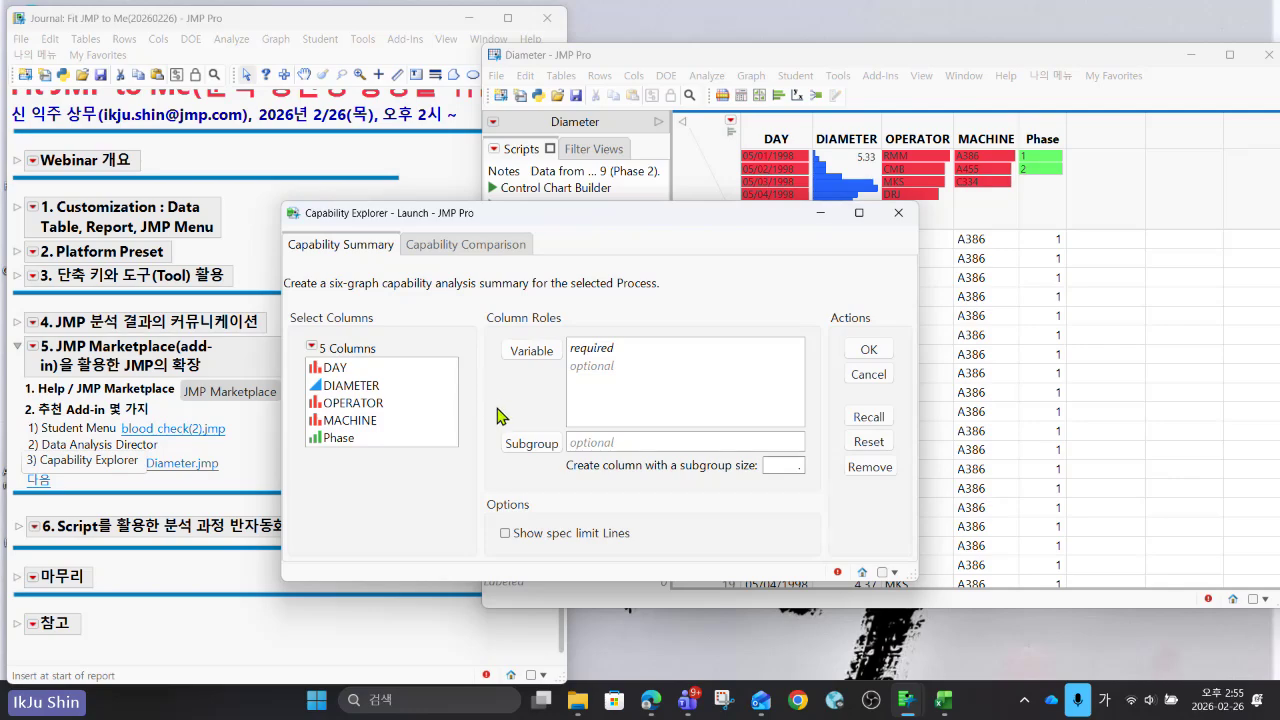
left_click(432, 387)
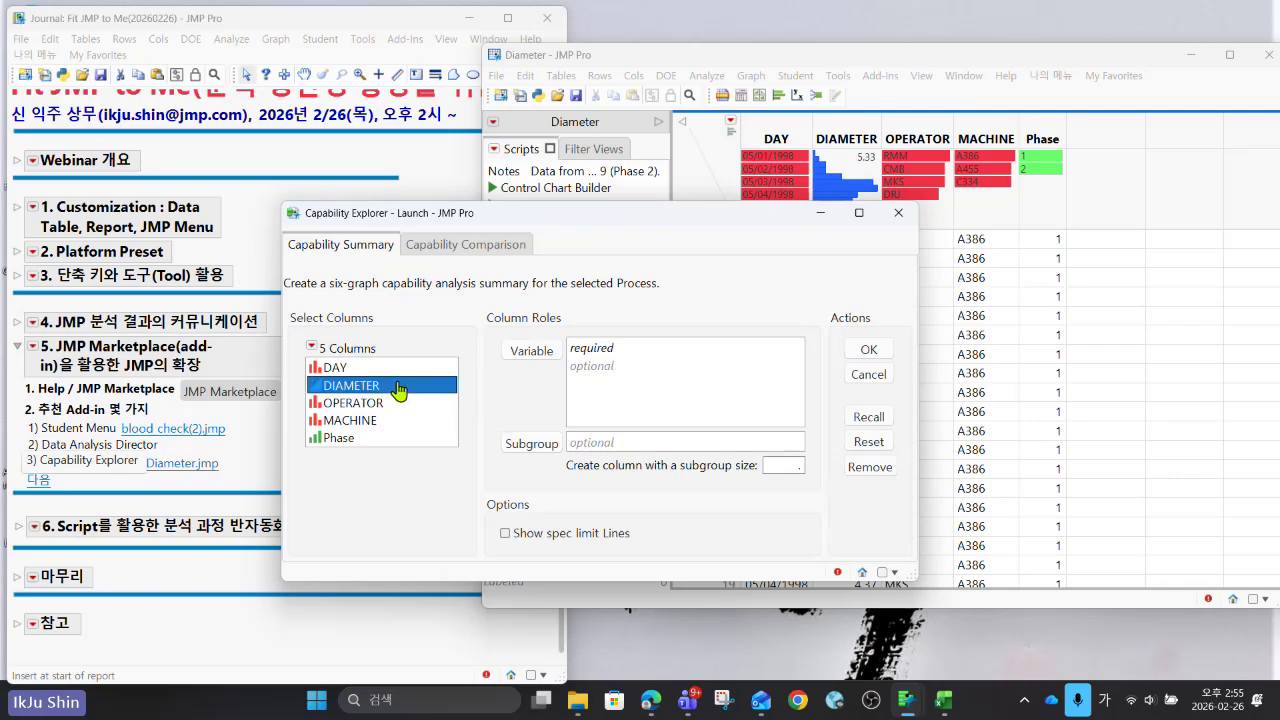
left_click(524, 354)
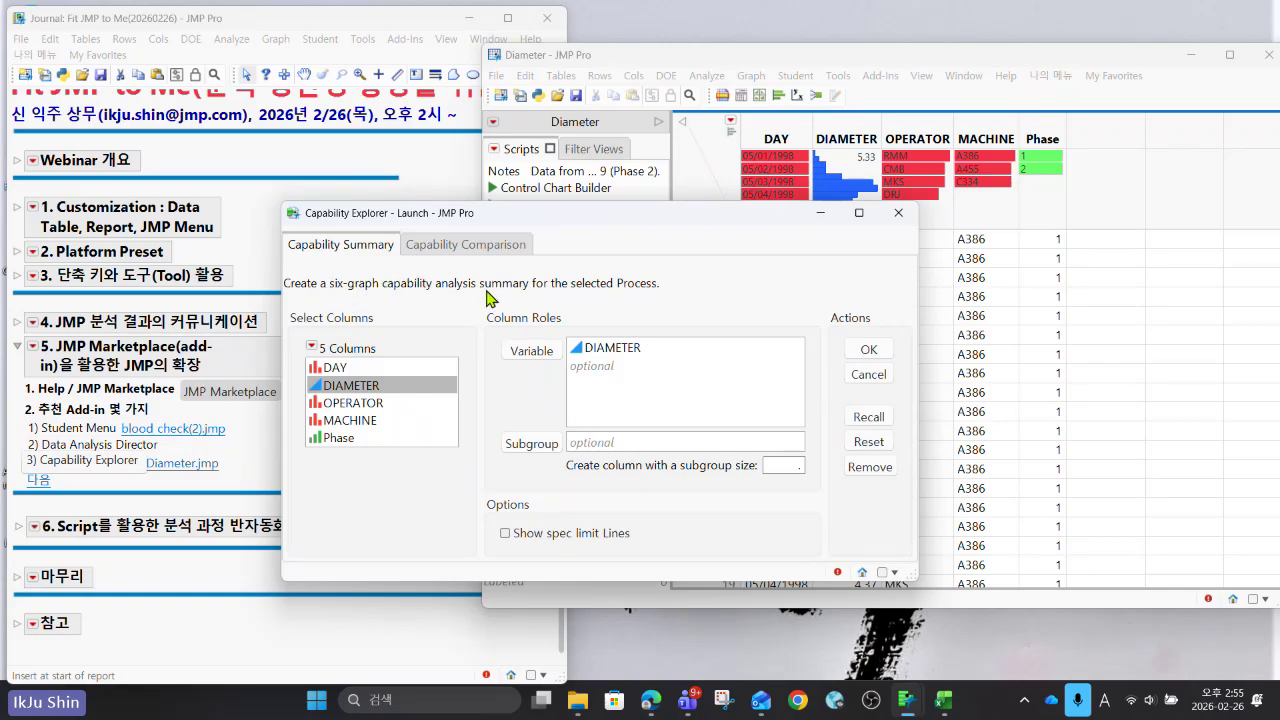
left_click(878, 349)
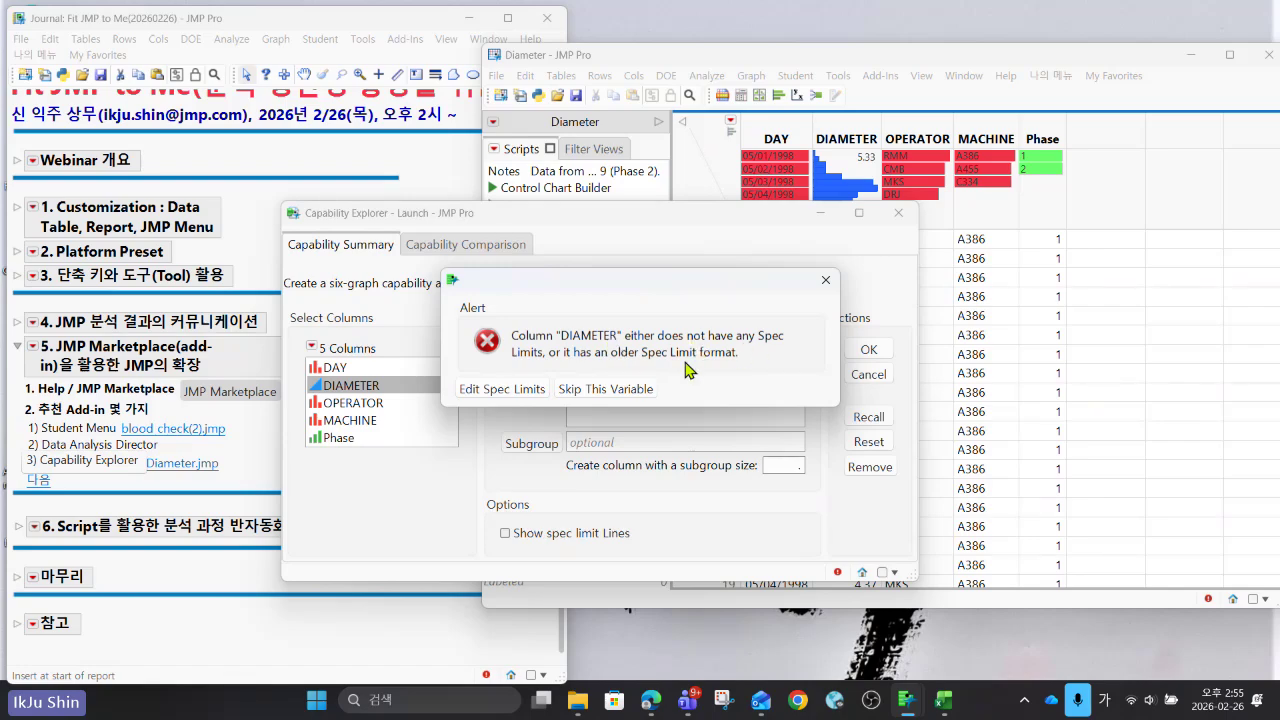
Set DIAMETER's spec limits to LSL 3 and USL 5, save them to the column properties, and close the limits window.
left_click(513, 393)
left_click(514, 395)
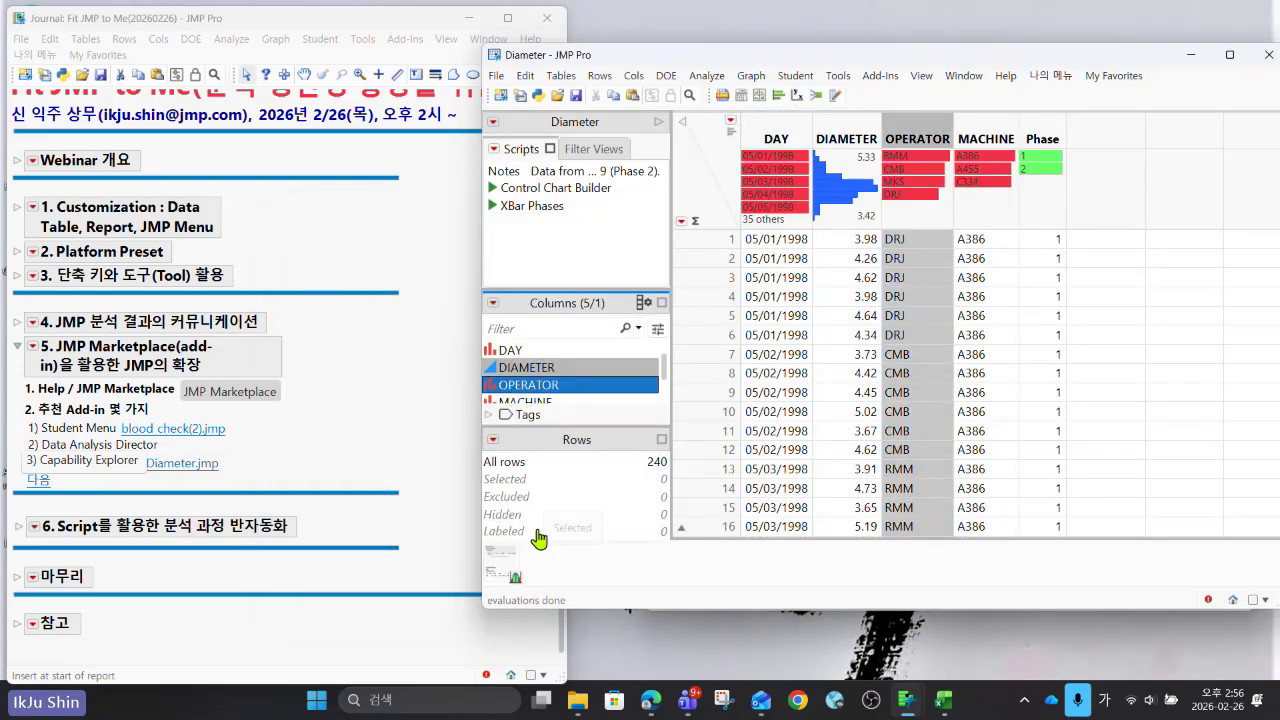
left_click(515, 578)
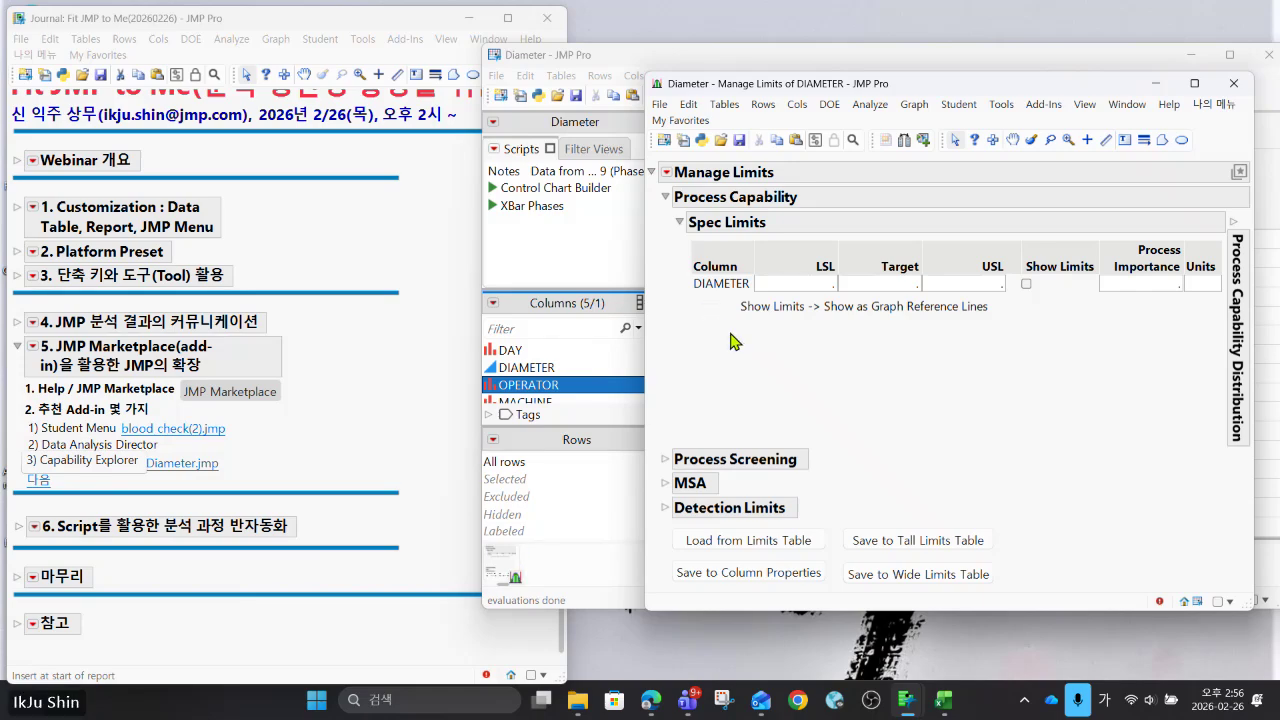
left_click(815, 281)
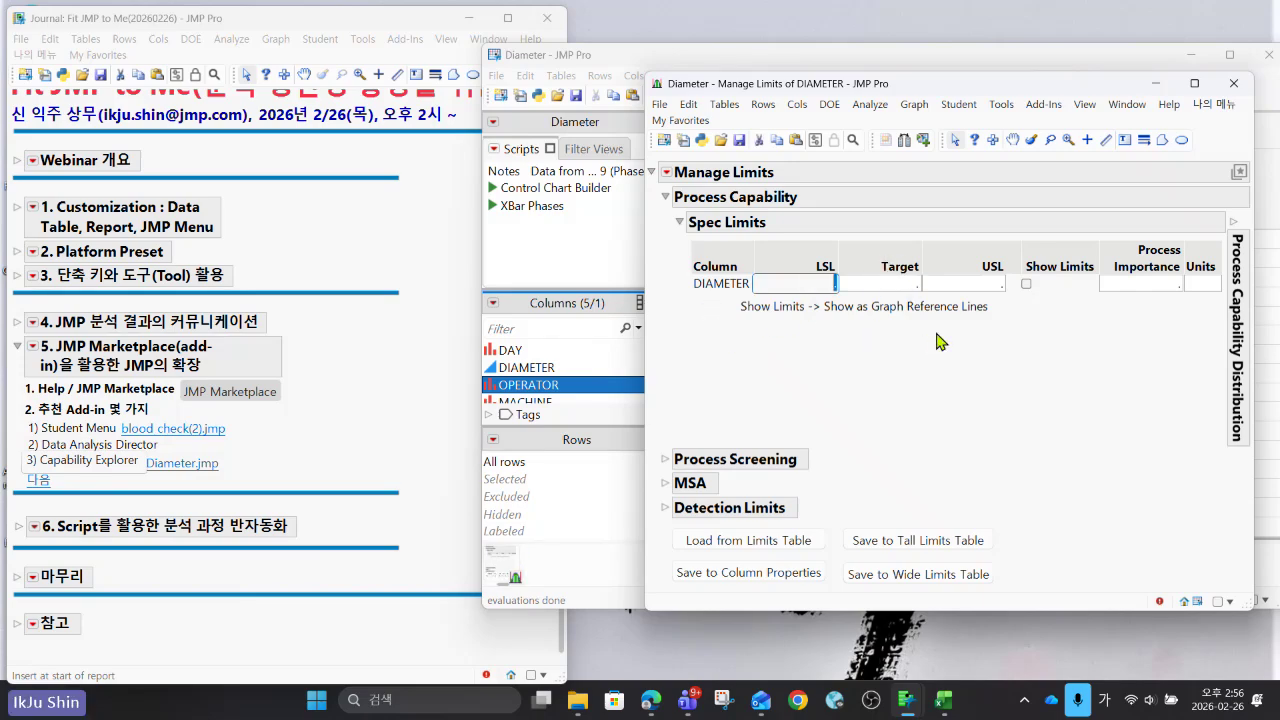
type("3")
key("Return")
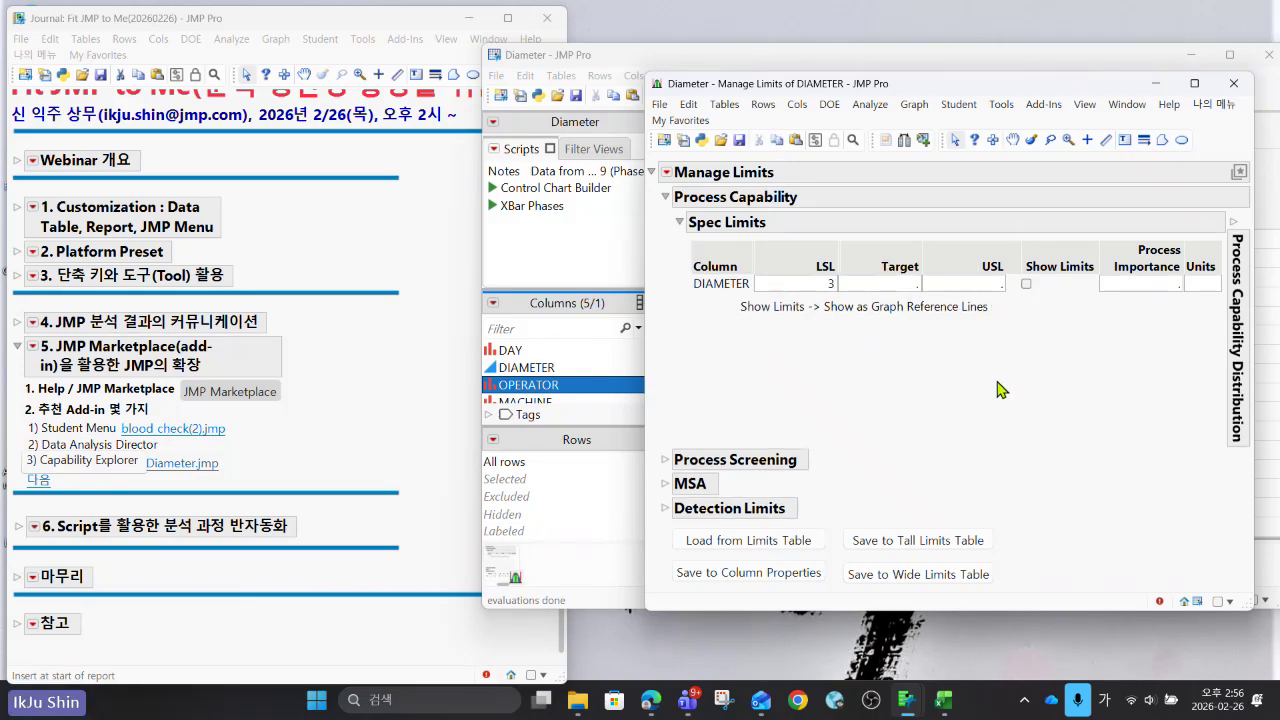
left_click(952, 284)
type("5")
key("Return")
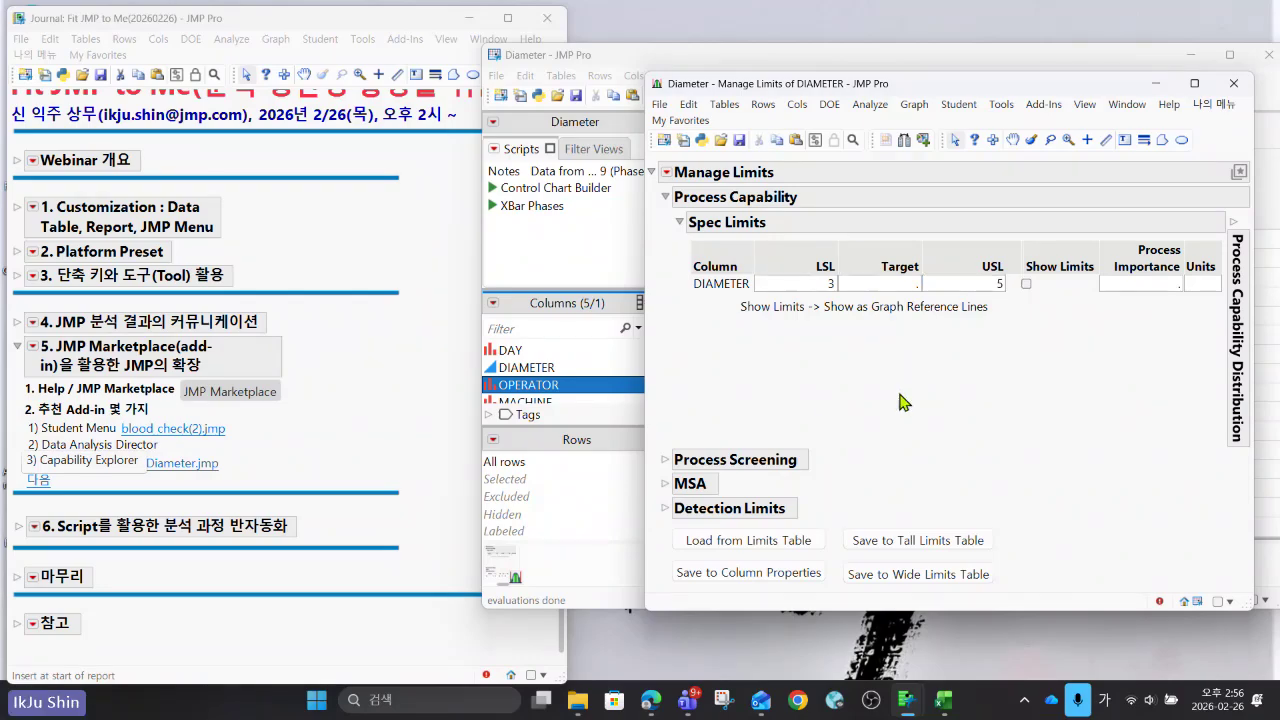
left_click(779, 582)
left_click(1234, 83)
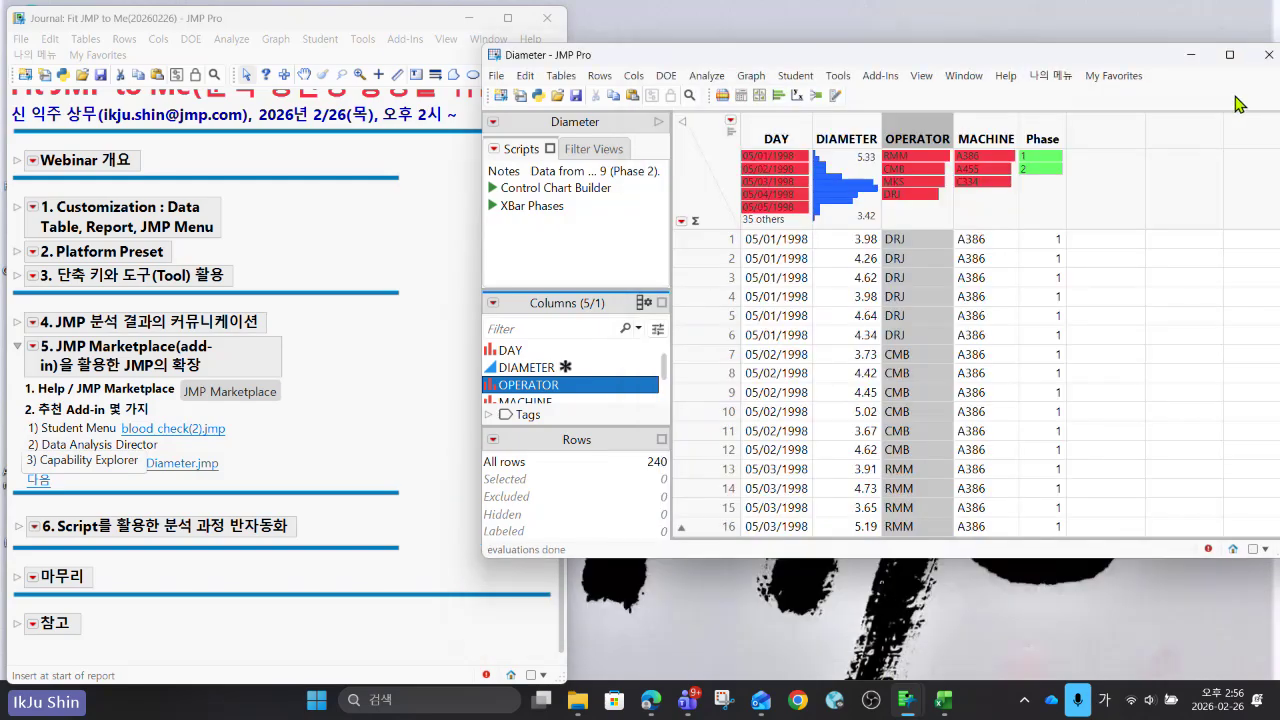
Check the Spec Limits property in the DIAMETER column's information, then close it.
mouse_move(567, 370)
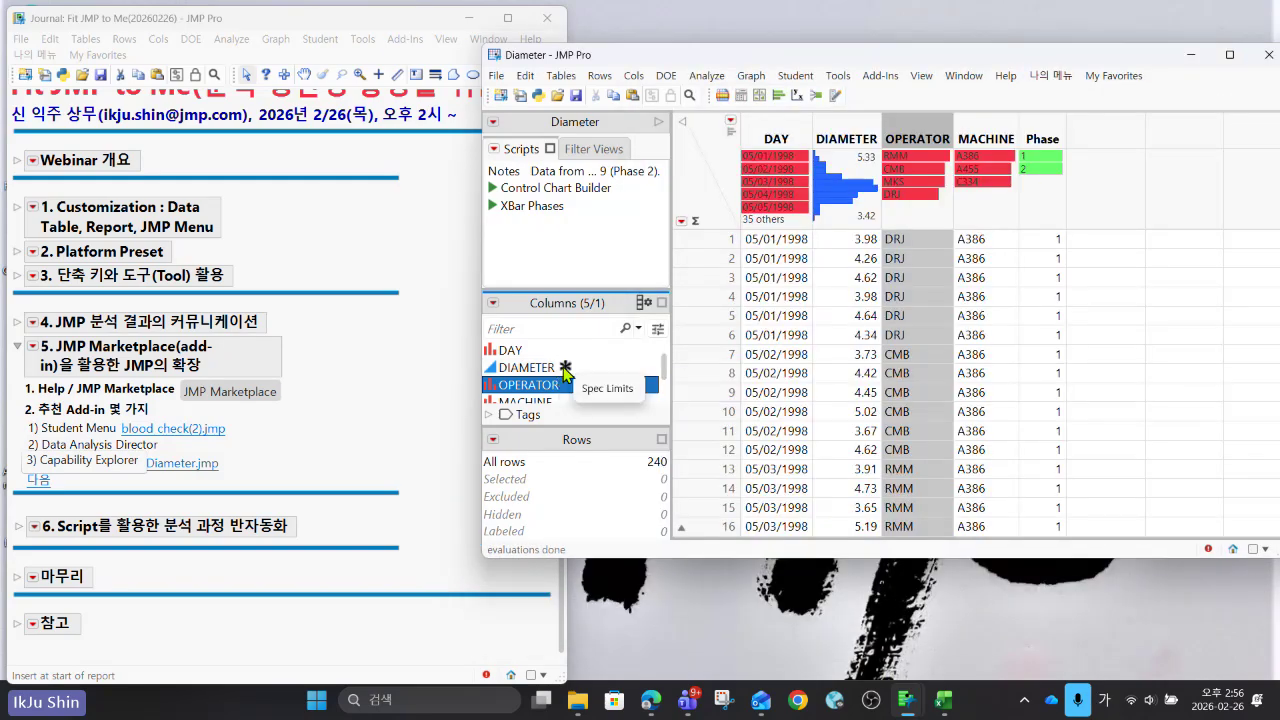
left_click(596, 388)
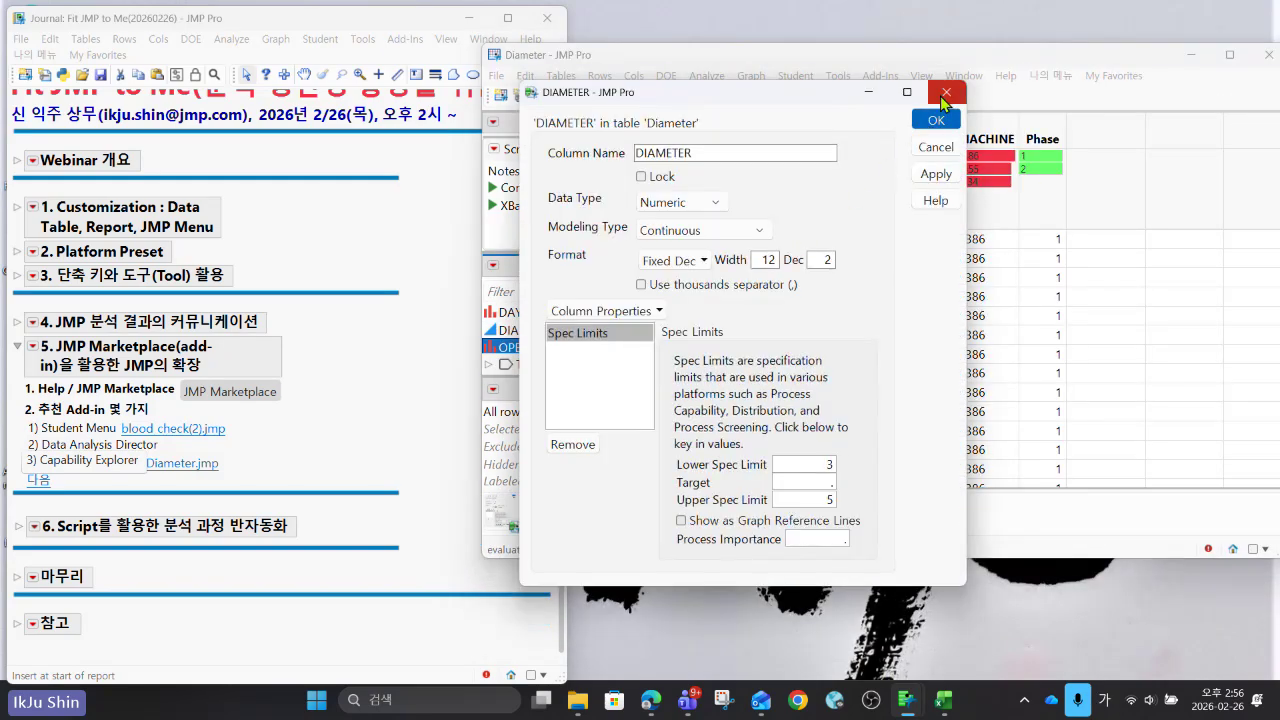
left_click(1178, 90)
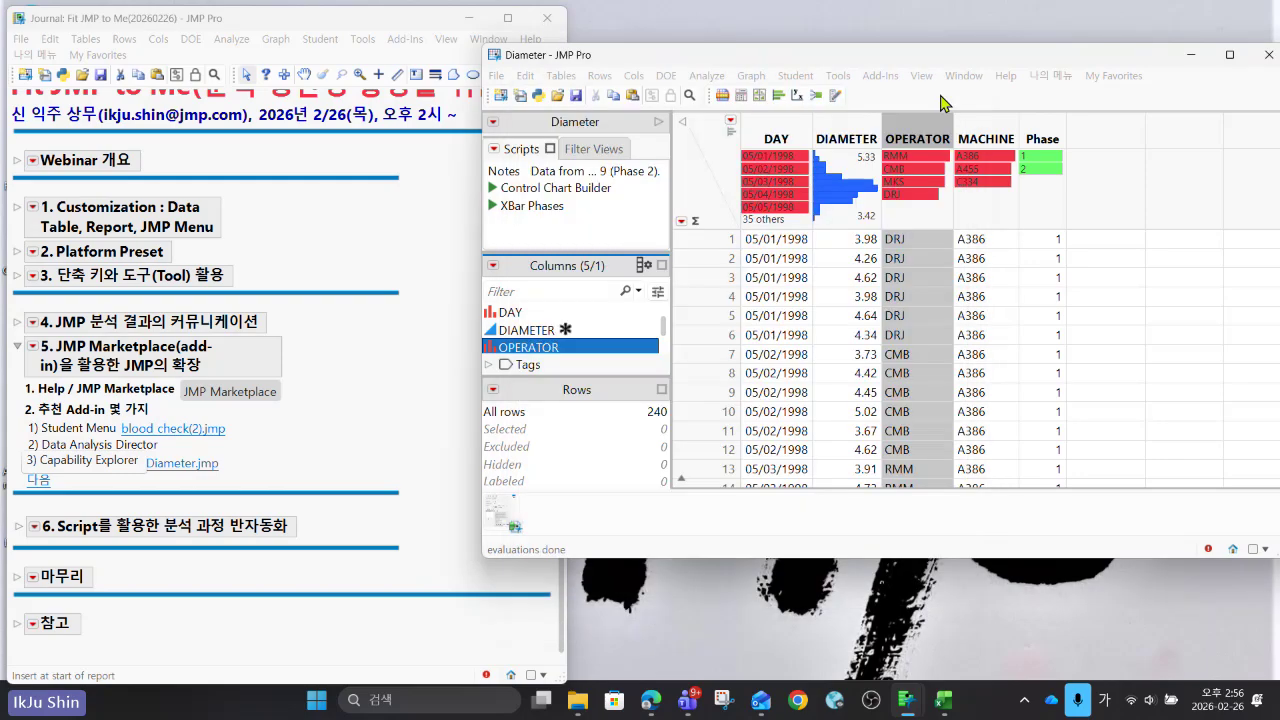
Rerun the Capability Explorer summary with the recalled DIAMETER variable and maximize the resulting report.
left_click(882, 76)
left_click(948, 289)
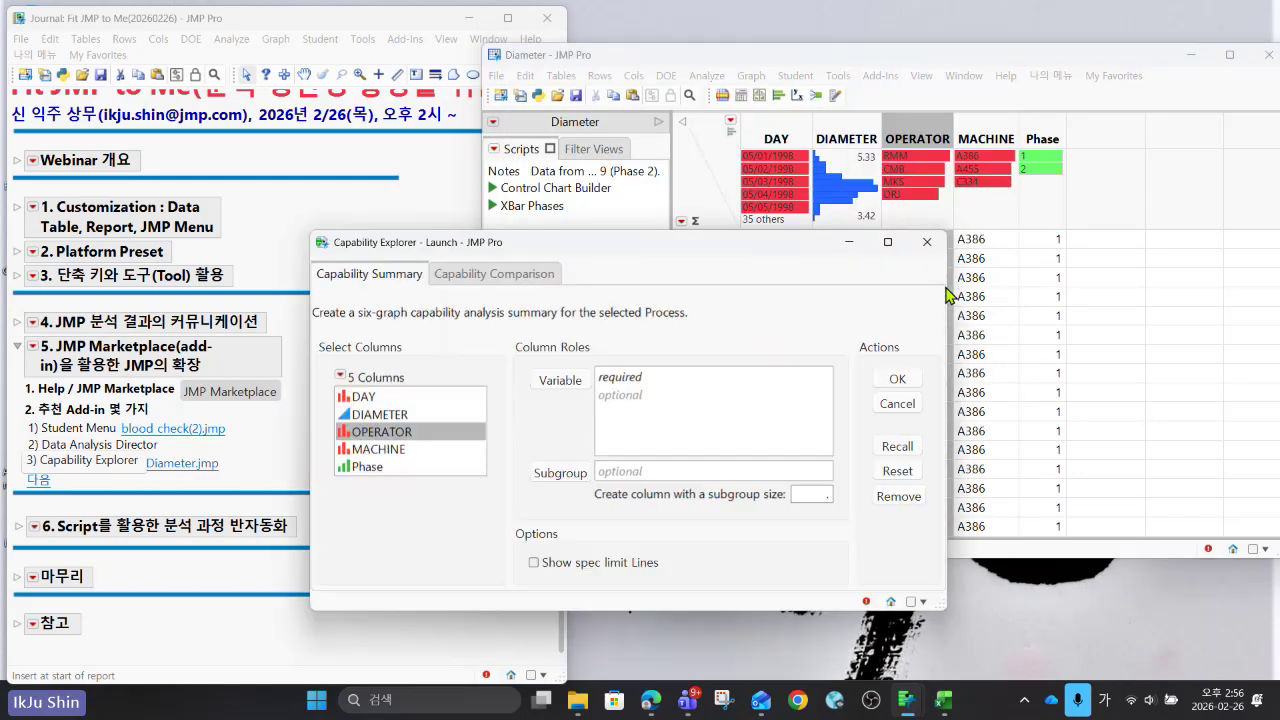
left_click(898, 447)
left_click(670, 380)
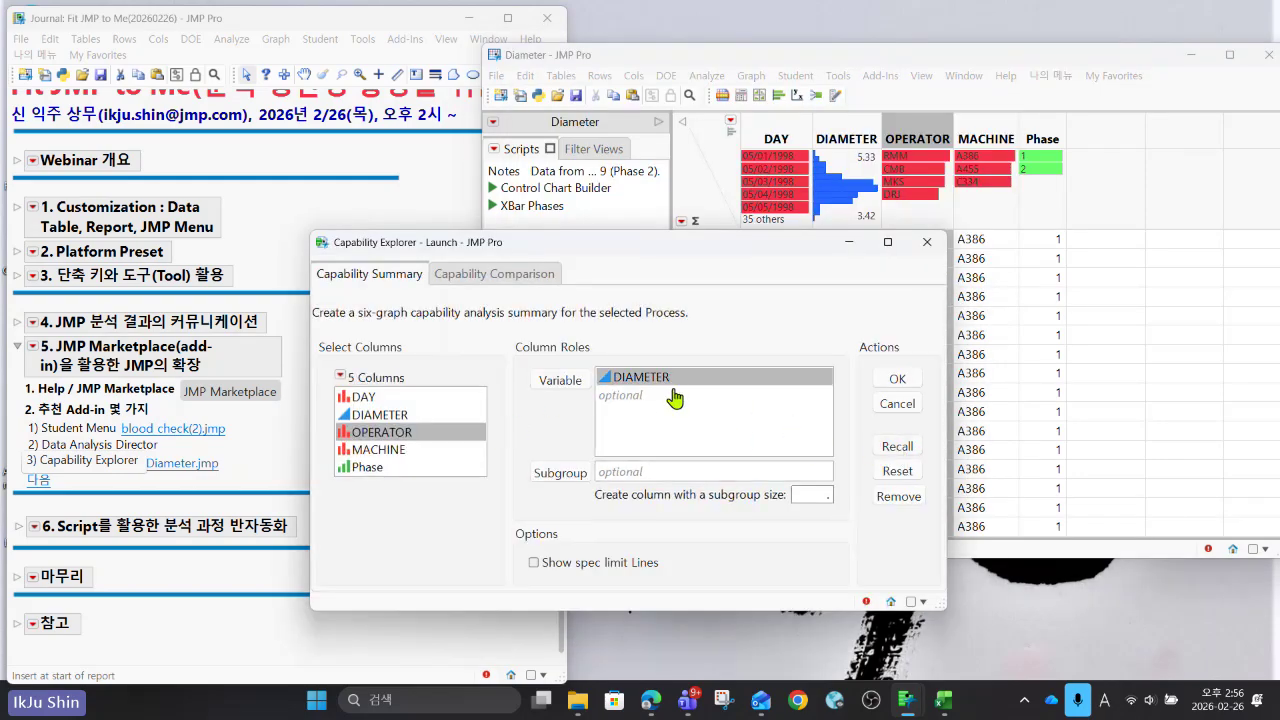
left_click(895, 378)
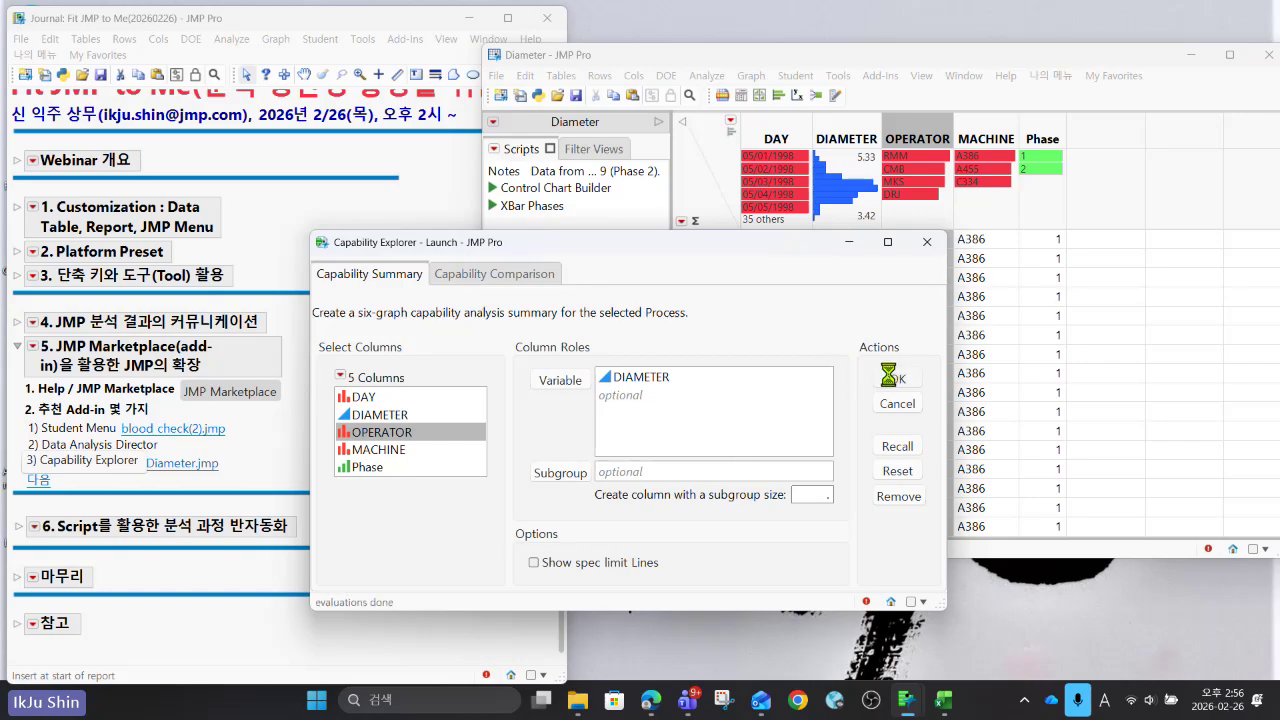
left_click(1229, 63)
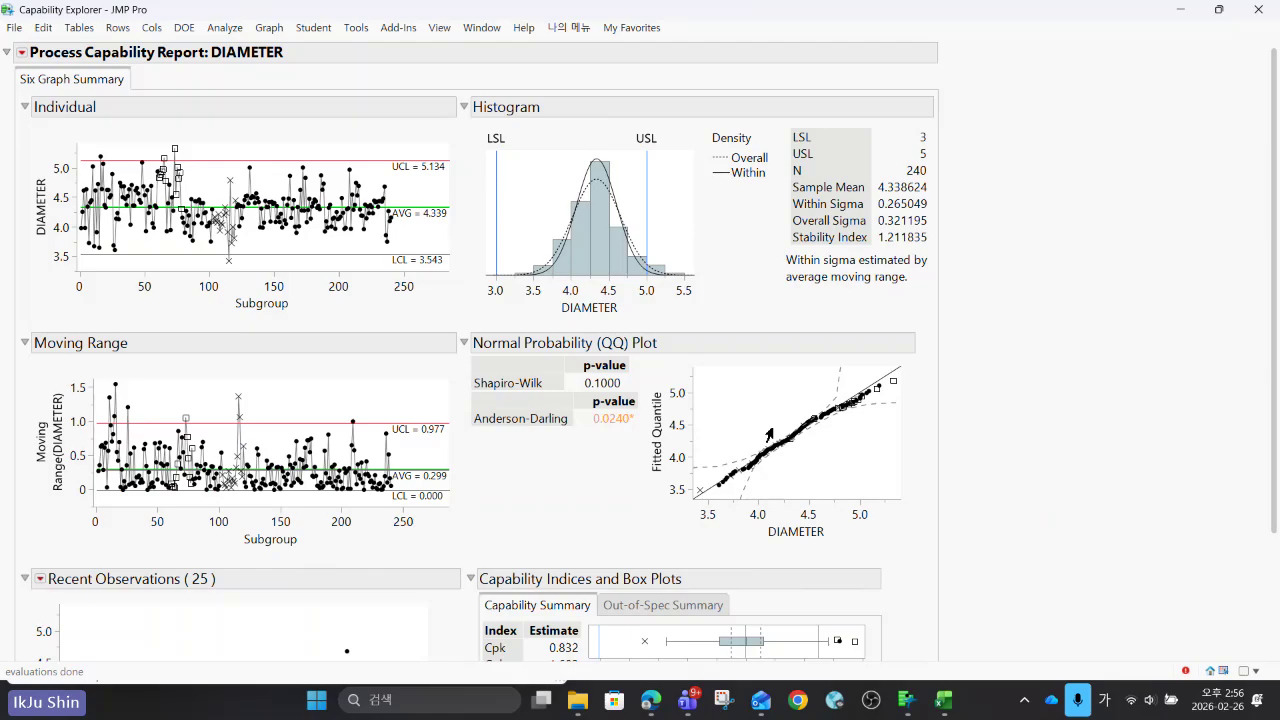
Review the six graphs and capability indices in the DIAMETER process capability report, then close the report.
scroll(769, 434, "down", 3)
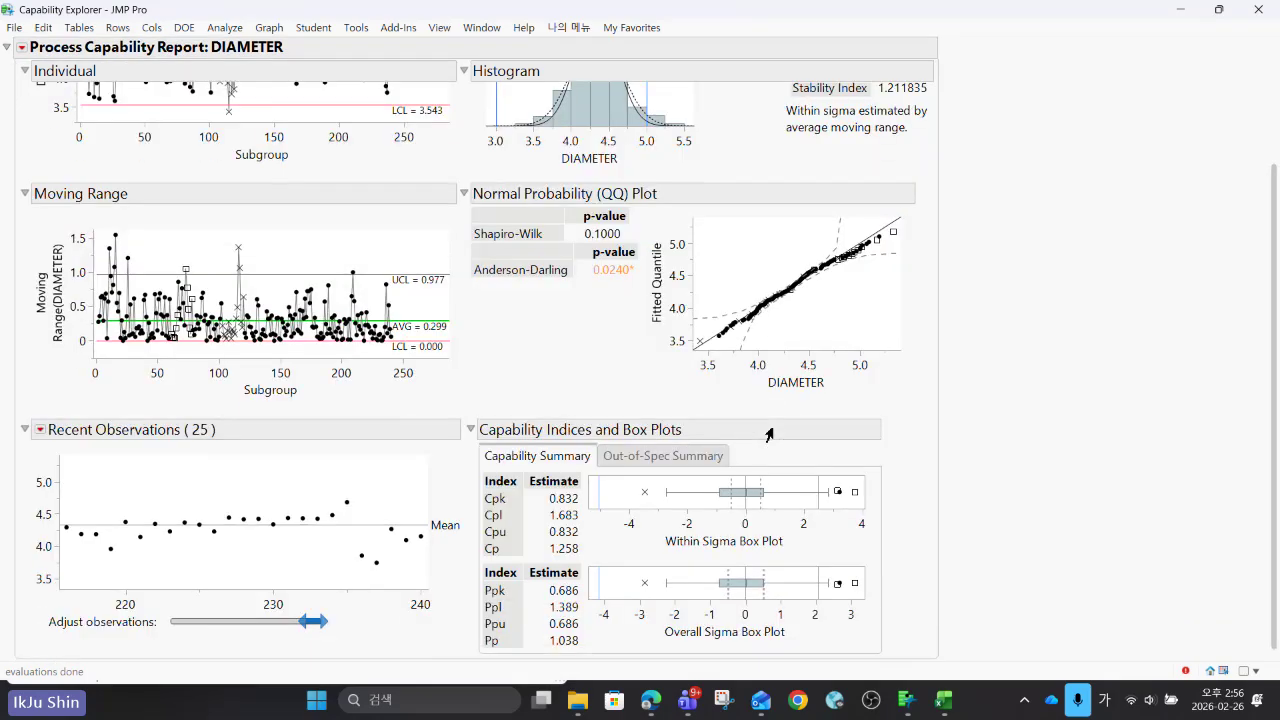
scroll(769, 434, "up", 3)
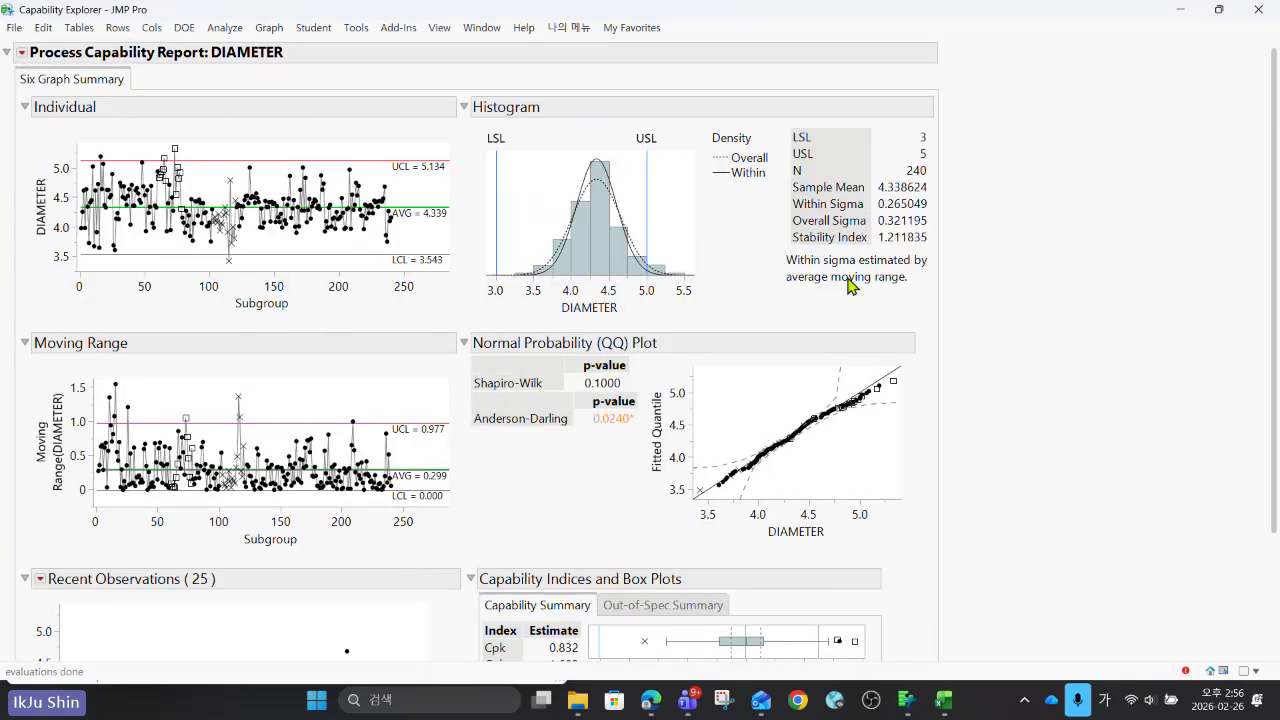
scroll(769, 405, "down", 3)
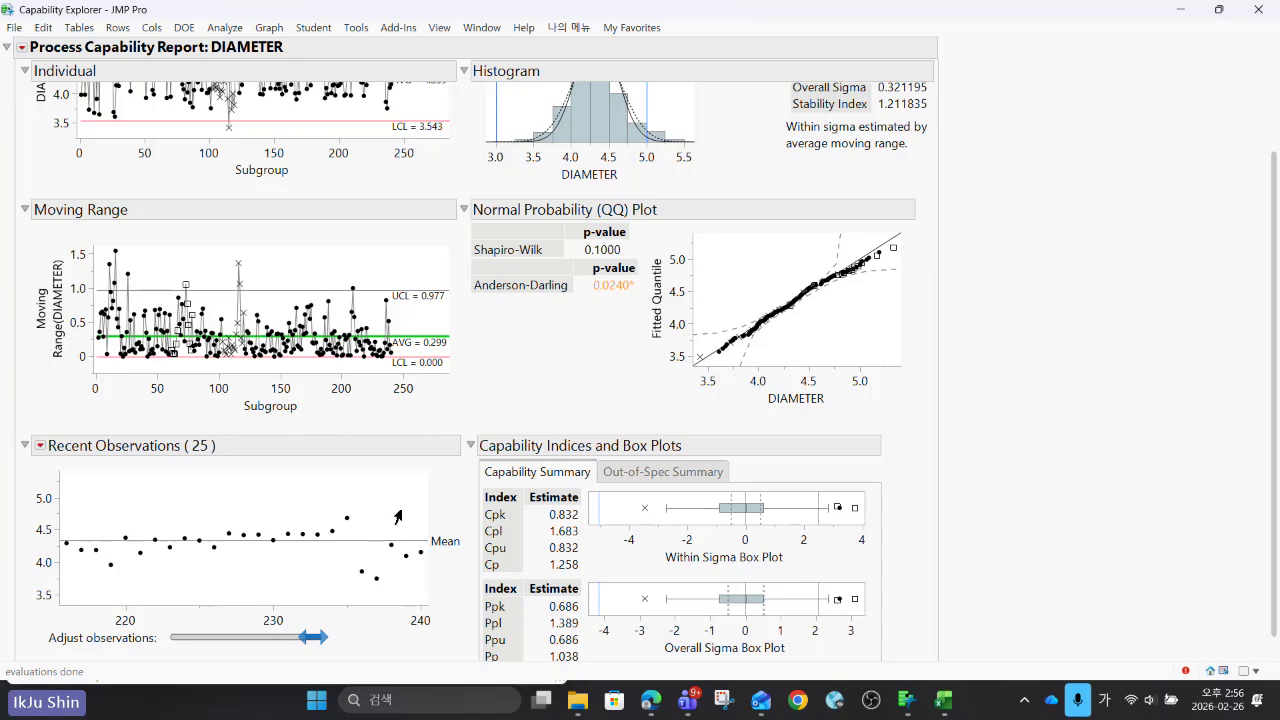
left_click(1258, 9)
Open JMP Marketplace from the journal, switch the site to Korean, browse the most downloaded extensions, and minimize the browser.
left_click(325, 440)
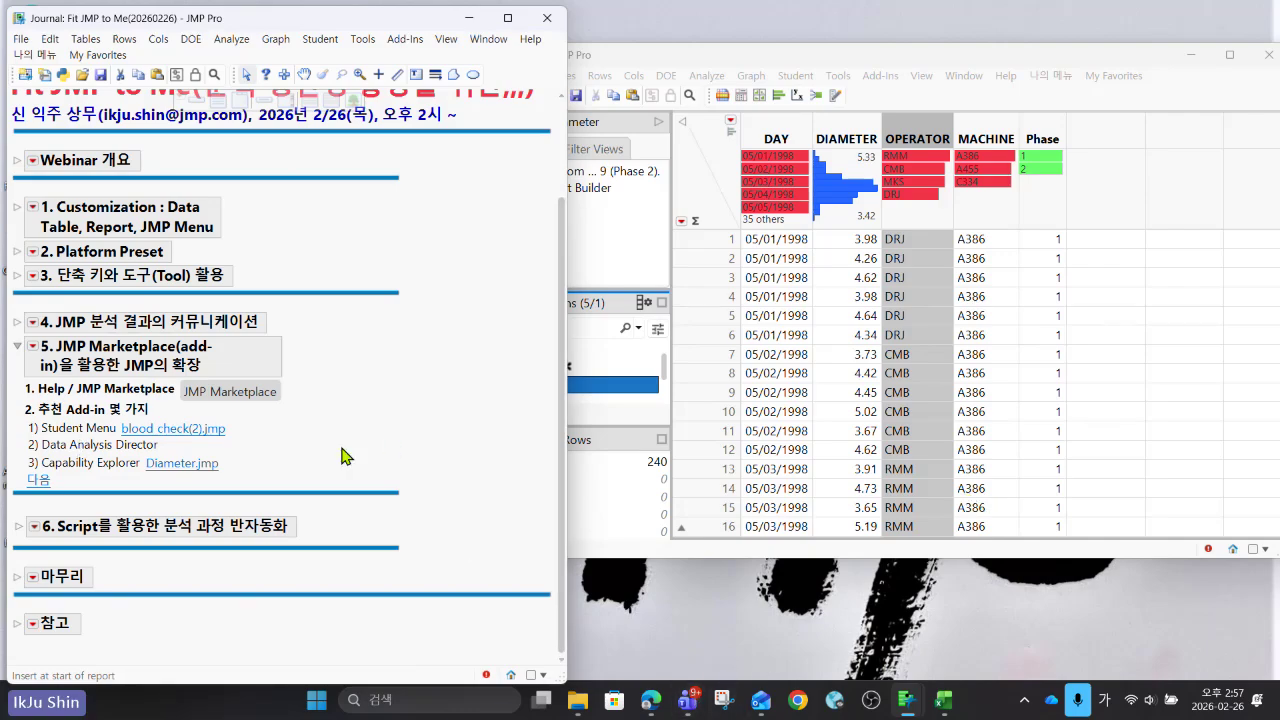
left_click(248, 391)
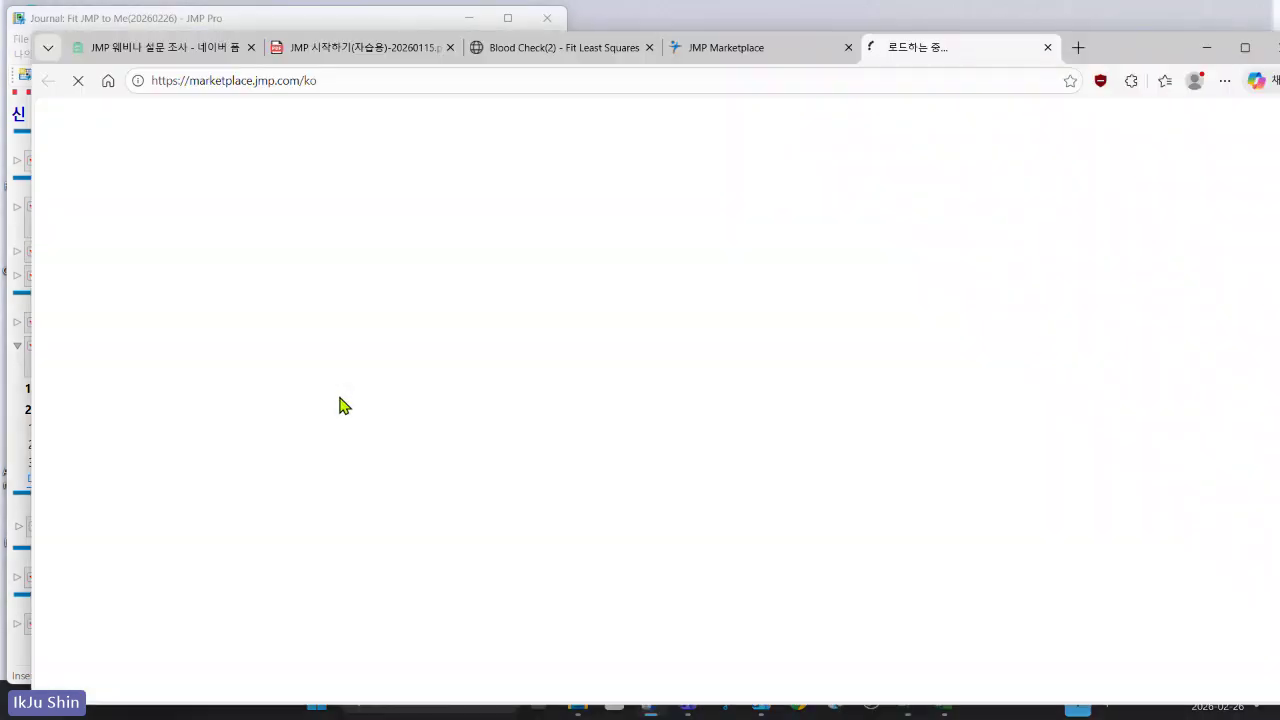
left_click(755, 48)
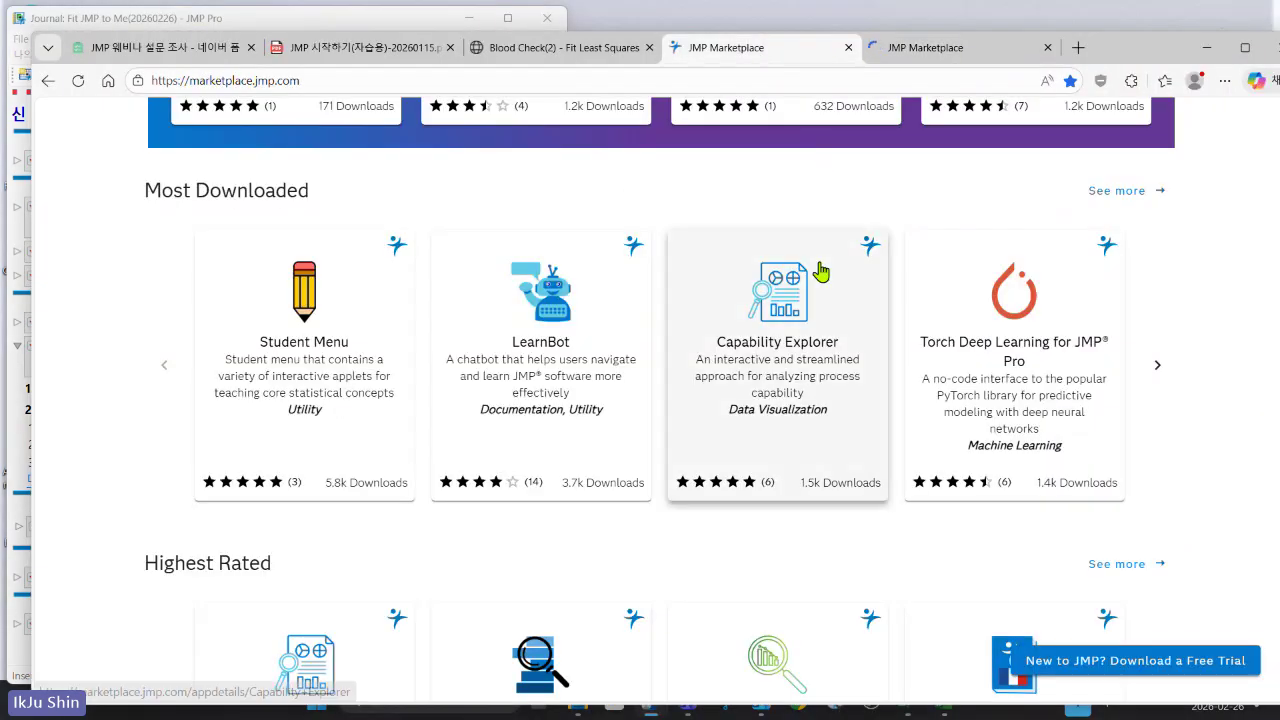
scroll(590, 372, "up", 6)
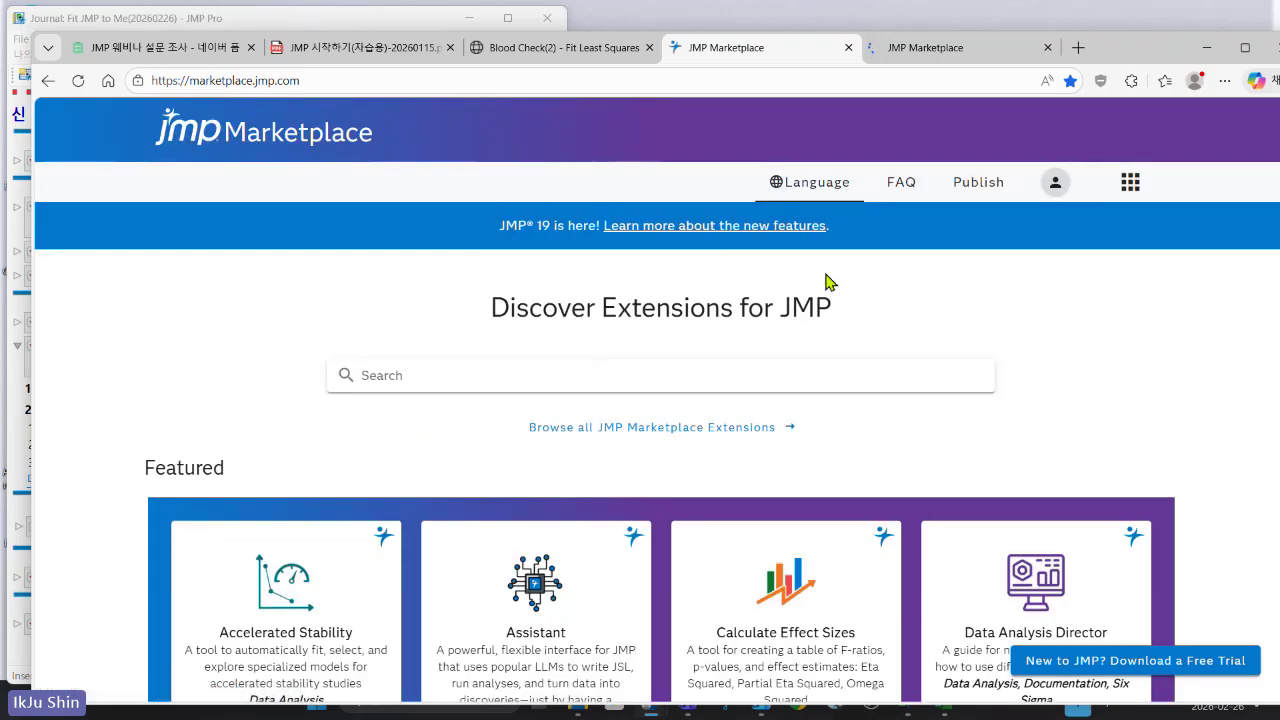
left_click(842, 195)
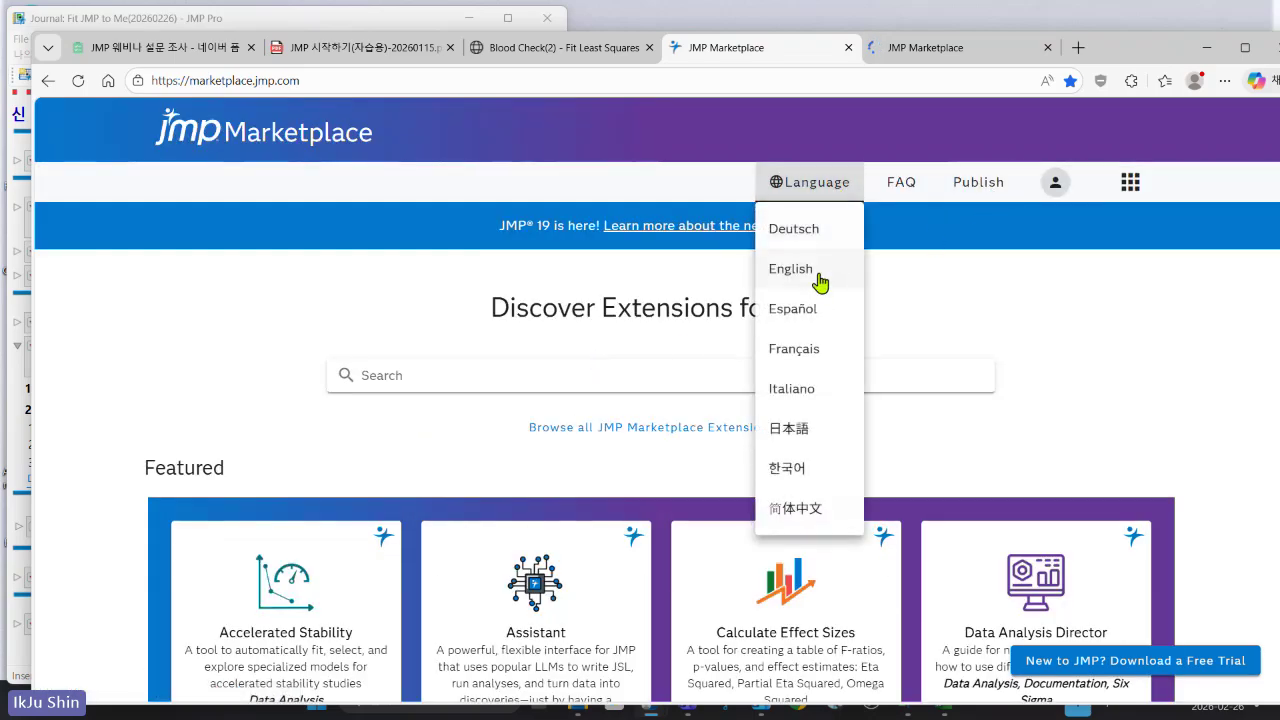
left_click(811, 474)
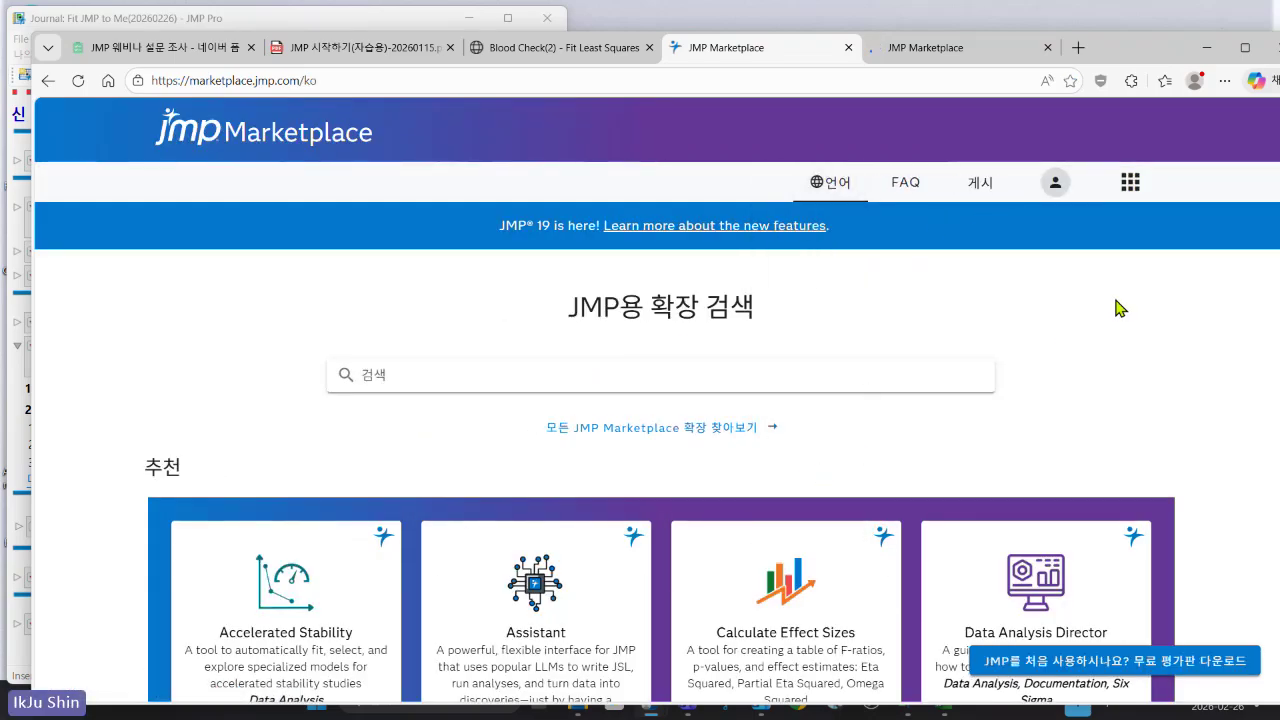
scroll(1115, 307, "down", 7)
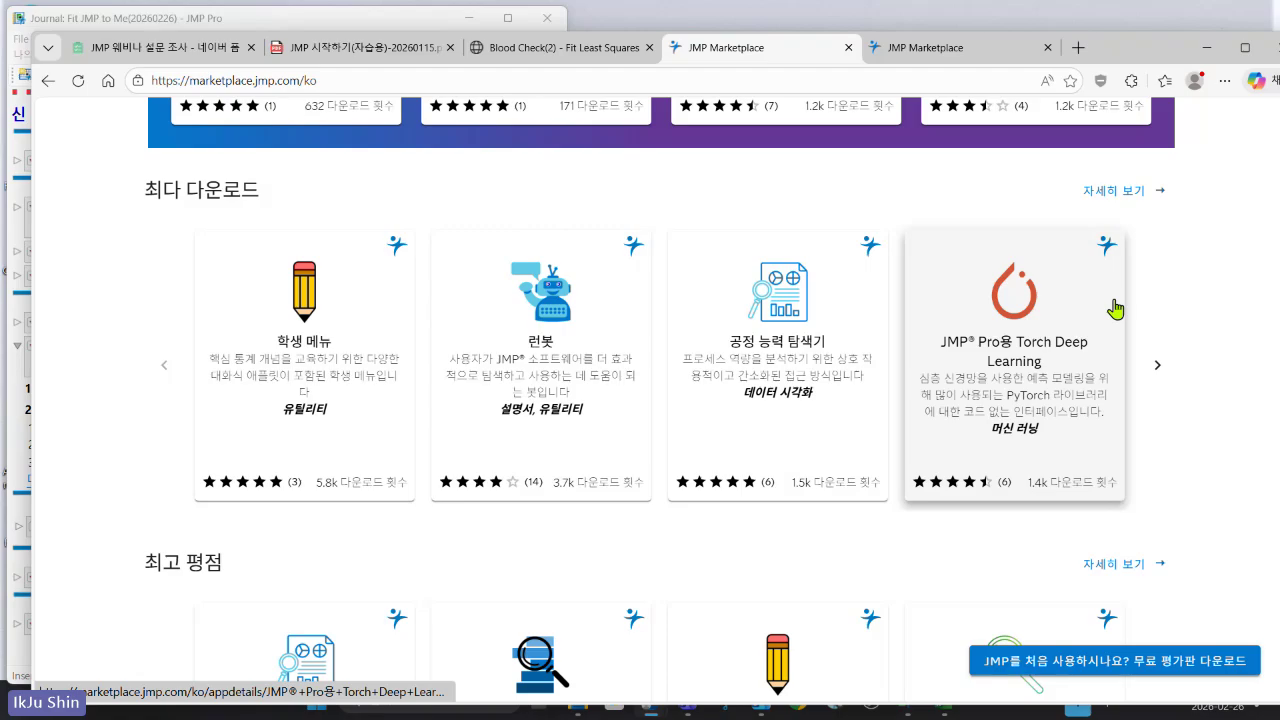
left_click(1204, 49)
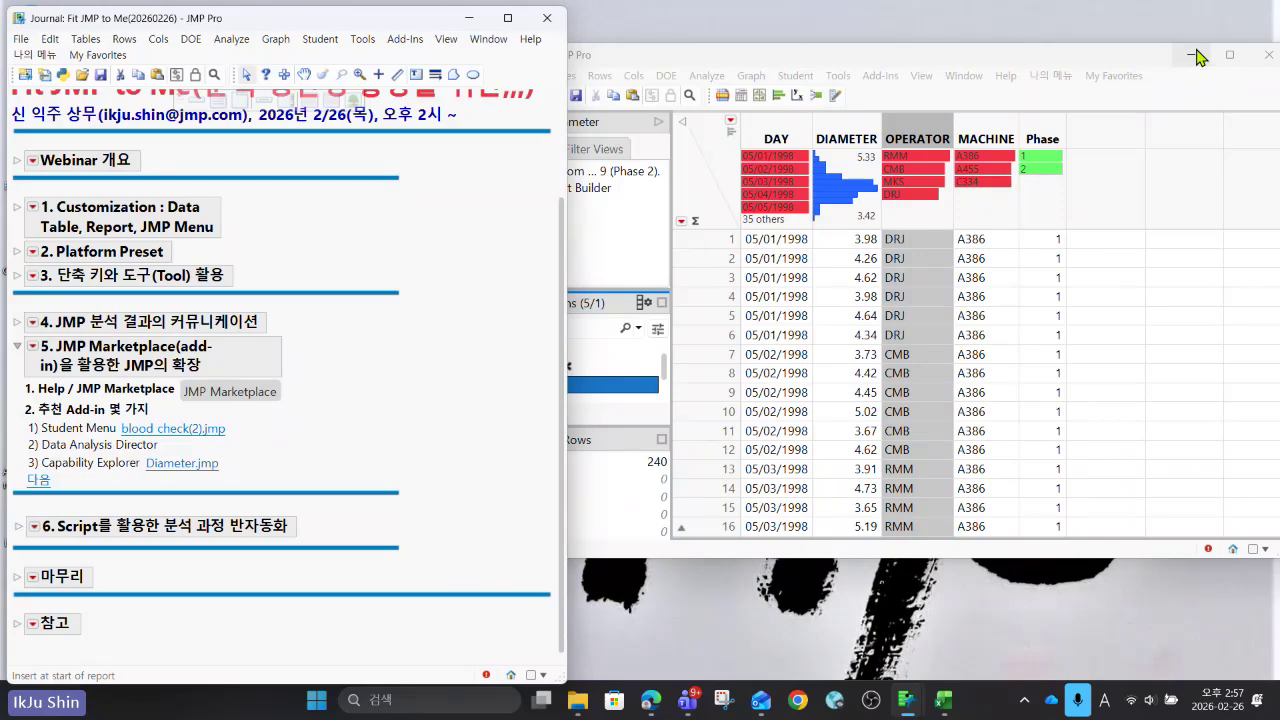
Collapse the journal's section 5 on JMP Marketplace and expand section 6 on semi-automating analysis with scripts.
left_click(18, 345)
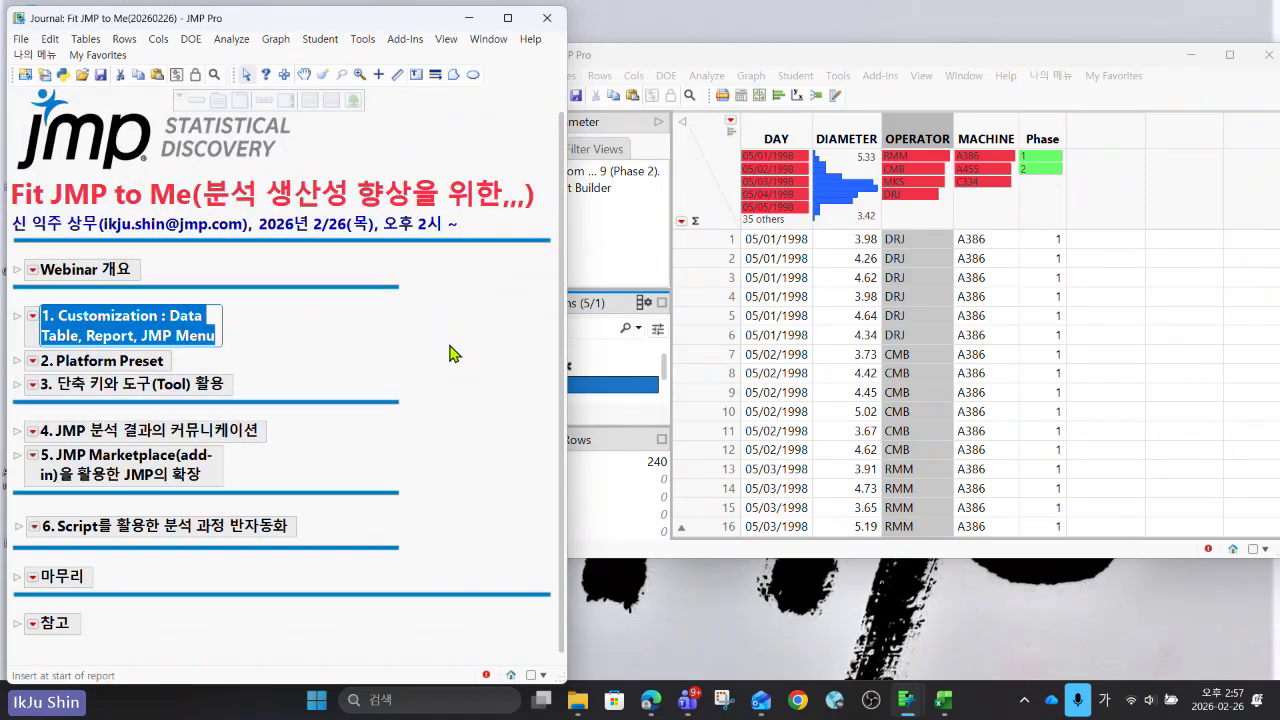
left_click(18, 525)
scroll(318, 492, "down", 4)
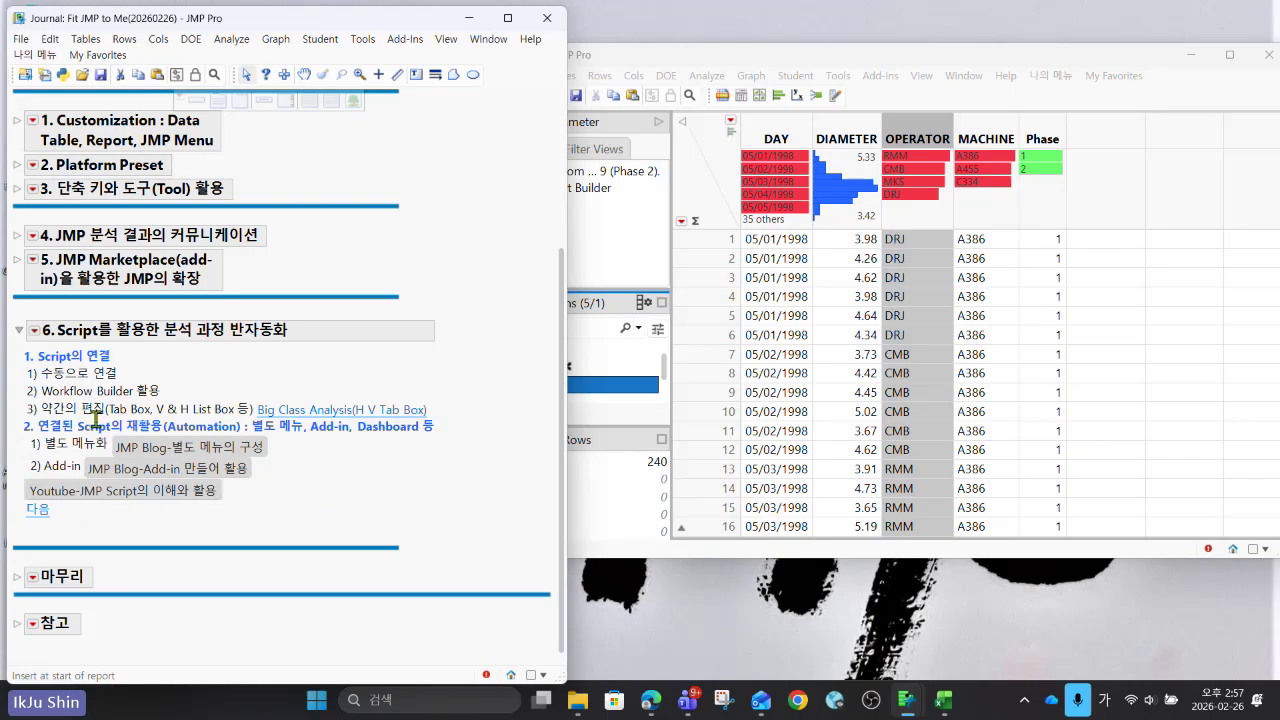
Open the YouTube video on understanding and using JMP Script from the journal and pause its playback.
left_click(118, 498)
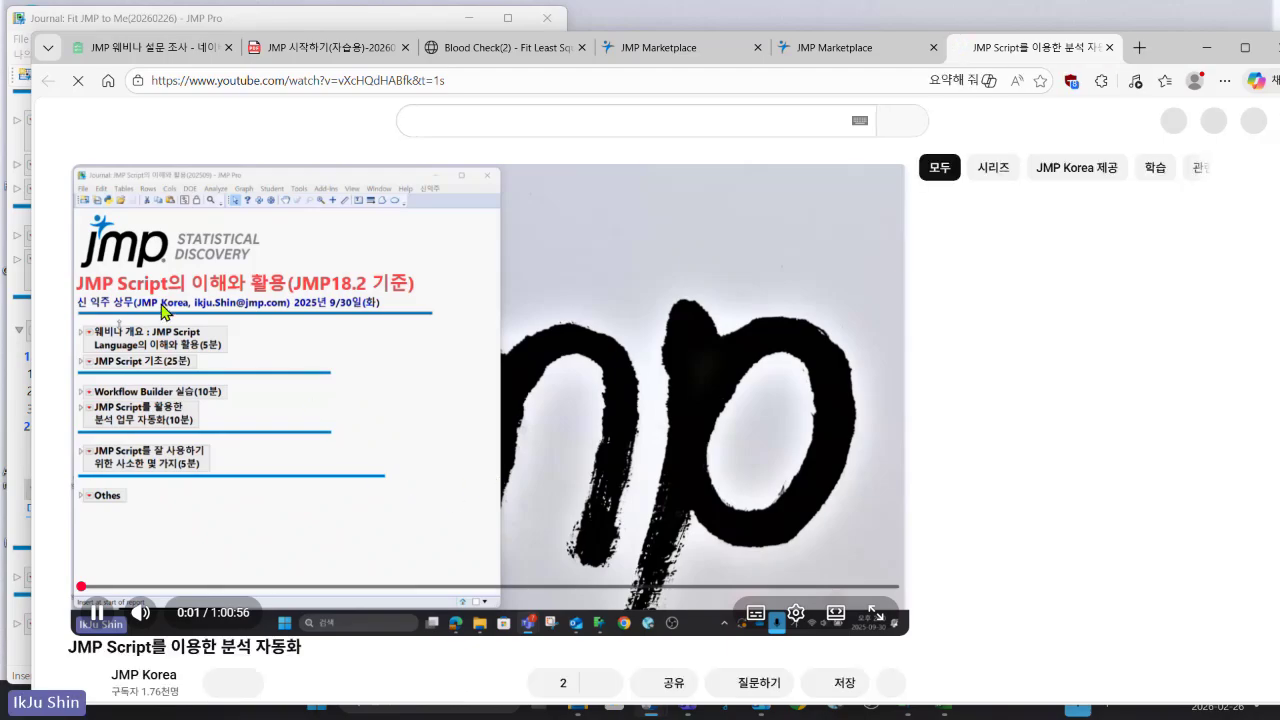
left_click(432, 448)
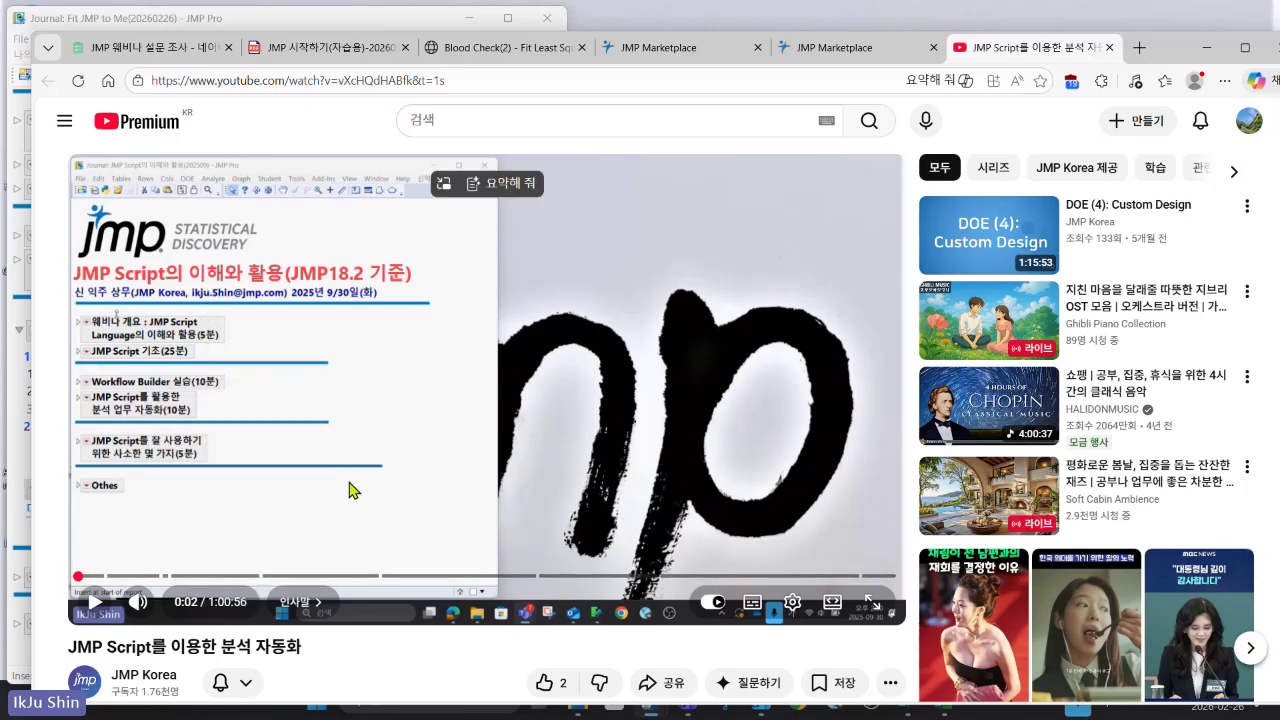
Minimize the browser to return to the JMP journal and collapse section 6 on semi-automating analysis with scripts.
left_click(1209, 48)
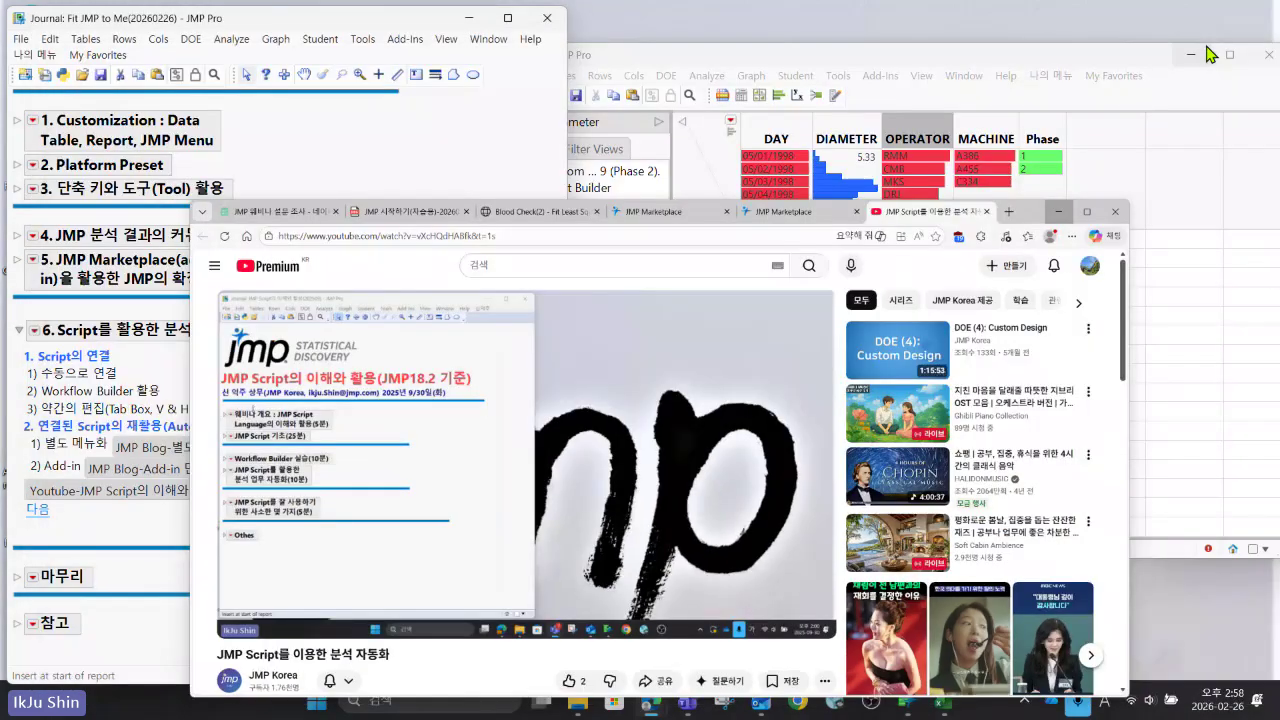
left_click(17, 331)
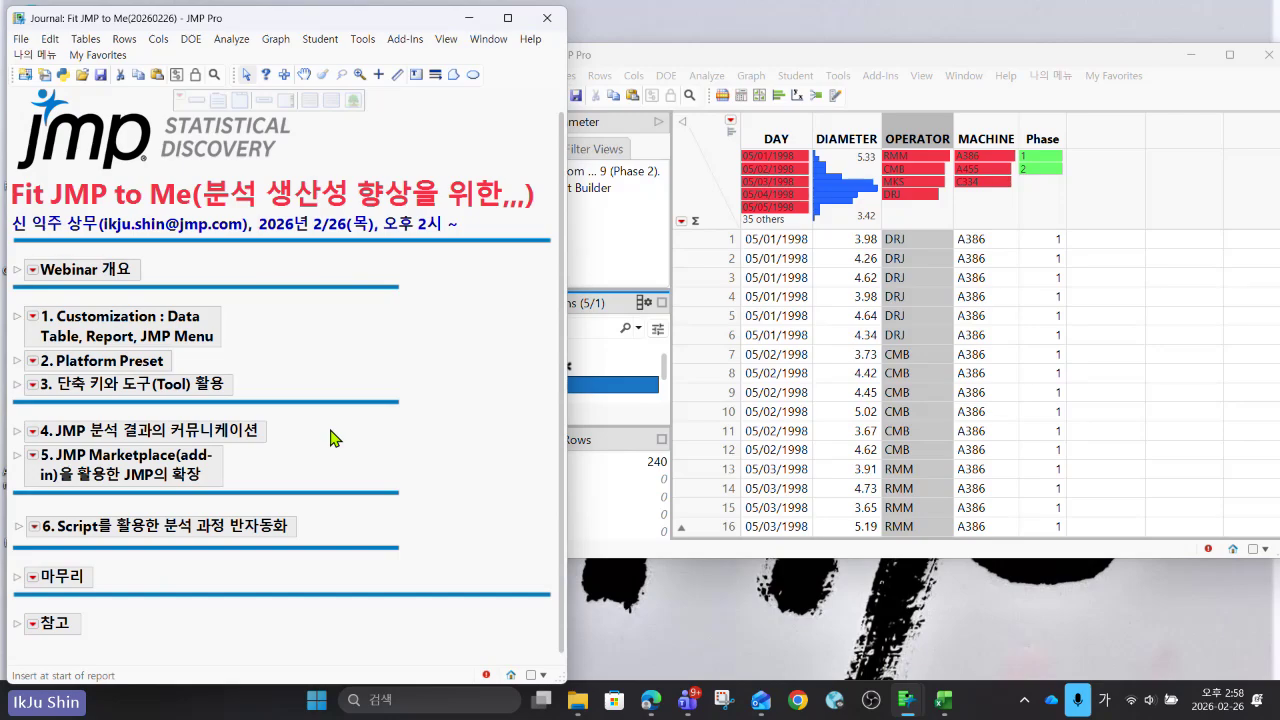
mouse_move(457, 421)
left_mouse_down()
mouse_move(391, 318)
mouse_move(218, 290)
mouse_move(67, 378)
mouse_move(111, 492)
mouse_move(415, 467)
mouse_move(459, 433)
left_mouse_up()
Open the Event(Seminar) page from the journal's 마무리 section, review the listed events, then minimize the browser and collapse the section.
left_click(17, 577)
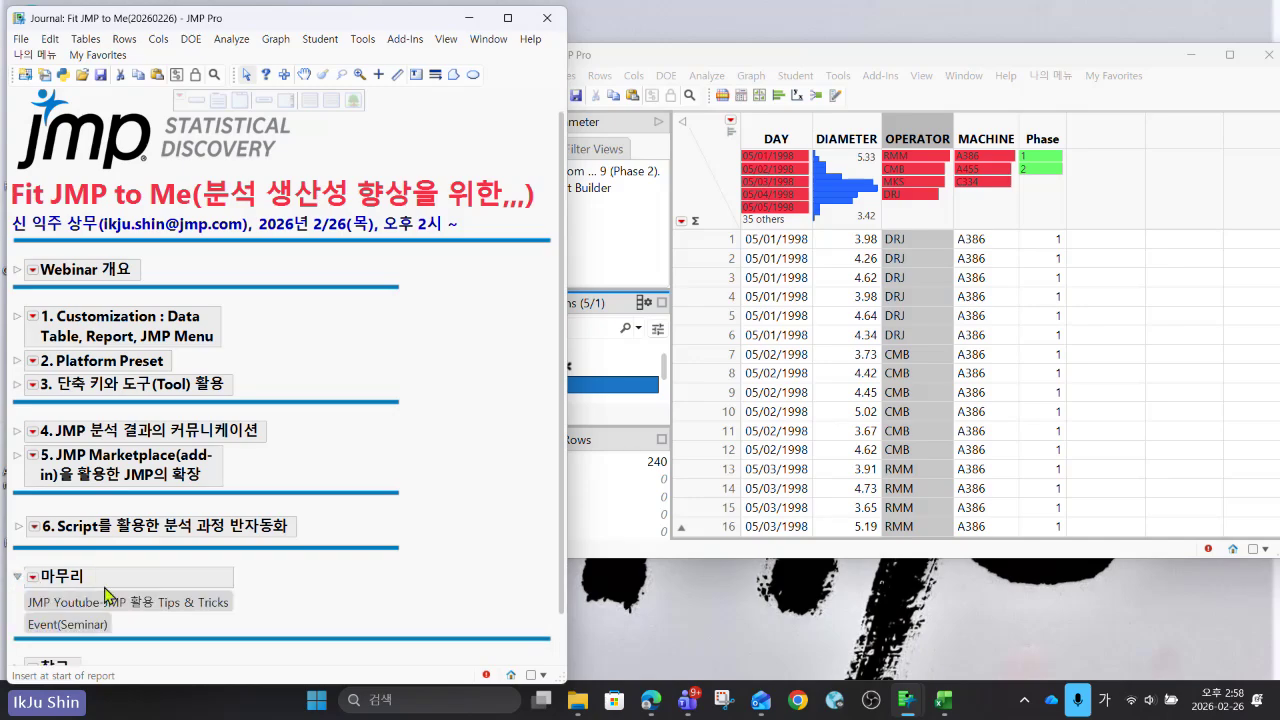
left_click(100, 583)
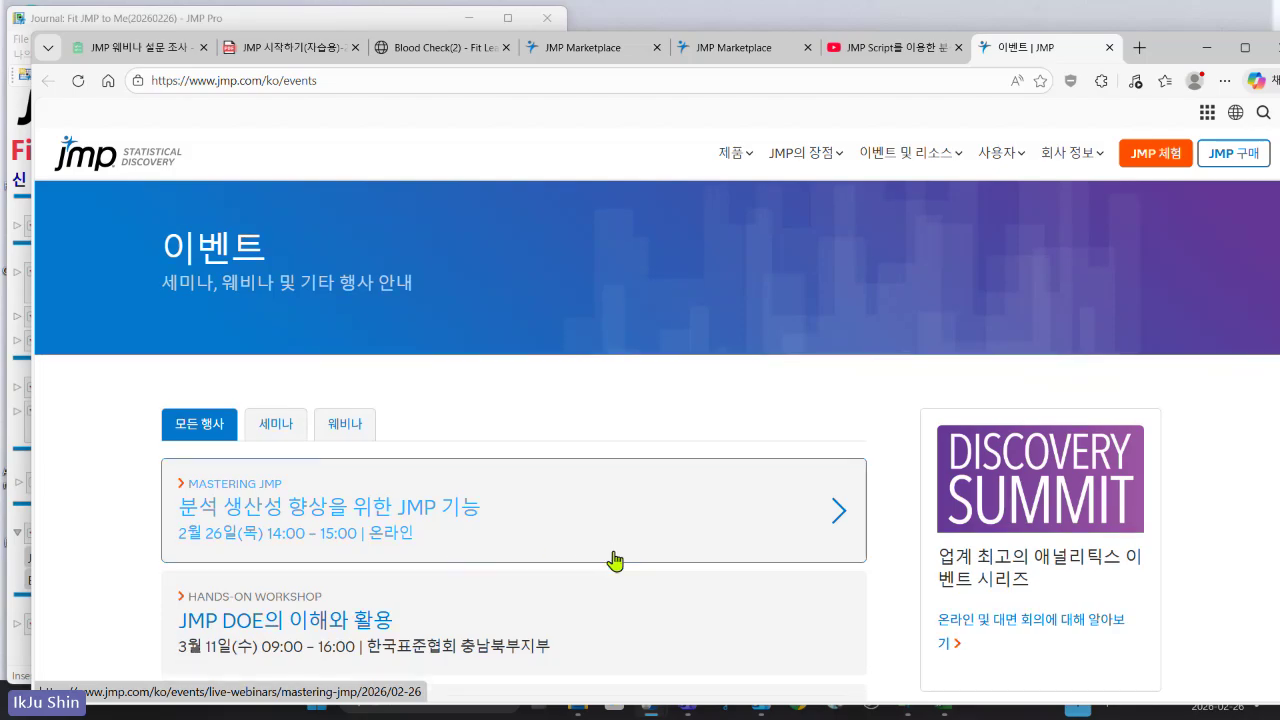
scroll(613, 560, "down", 2)
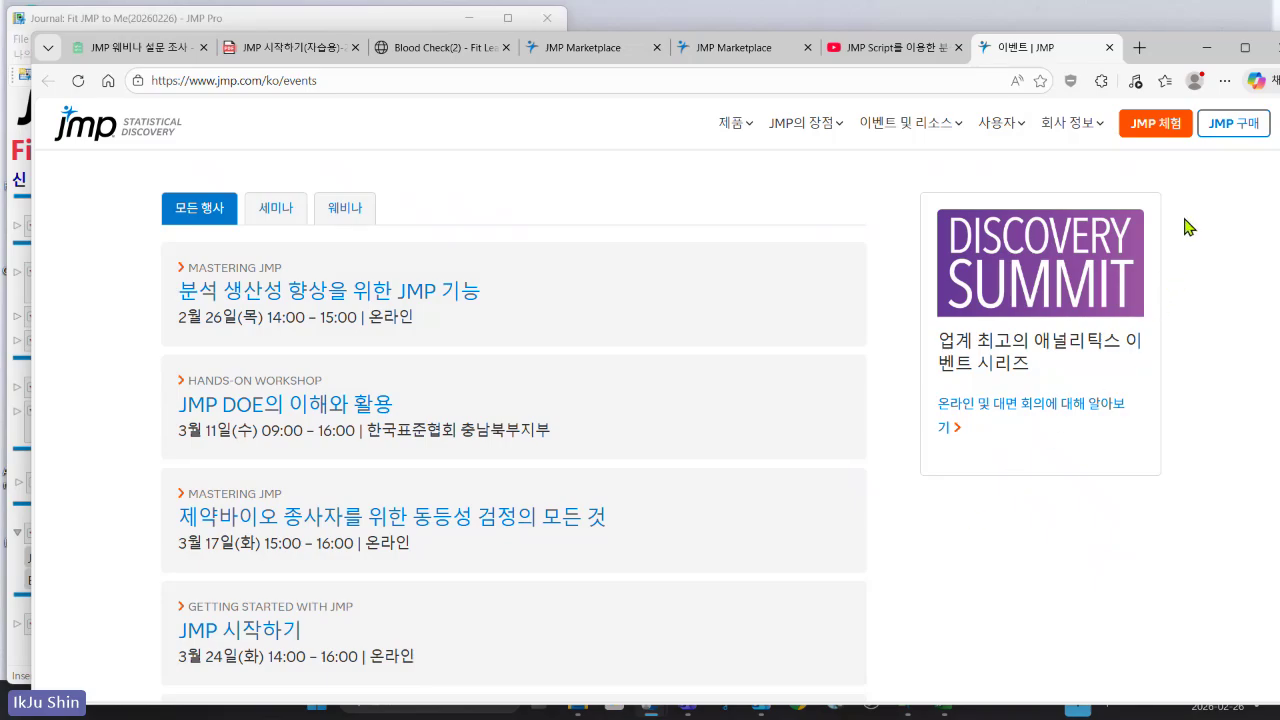
left_click(1204, 50)
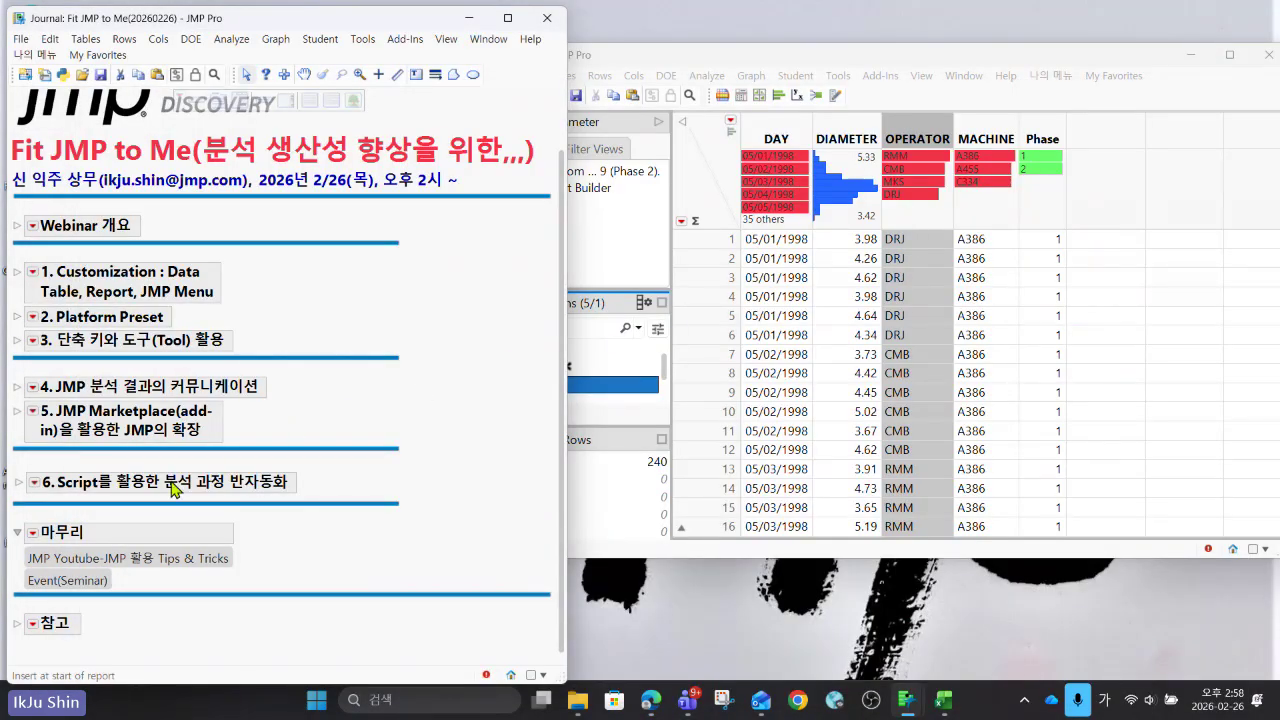
left_click(16, 532)
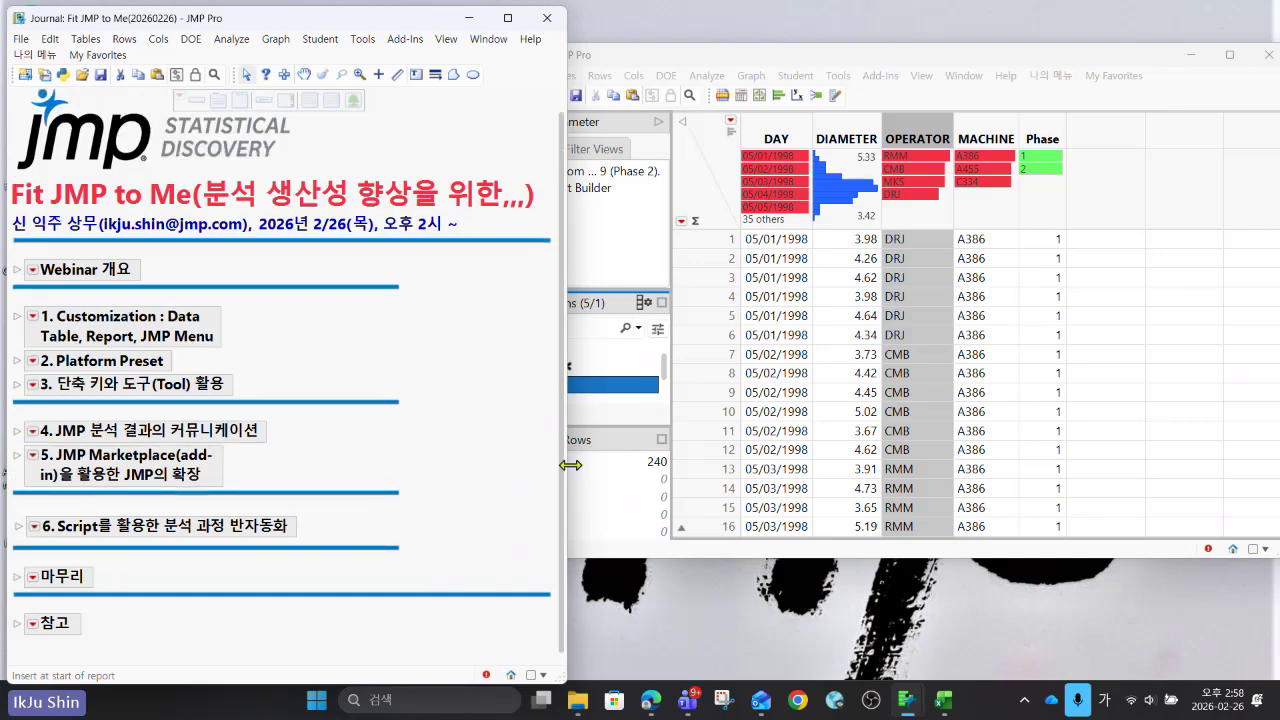